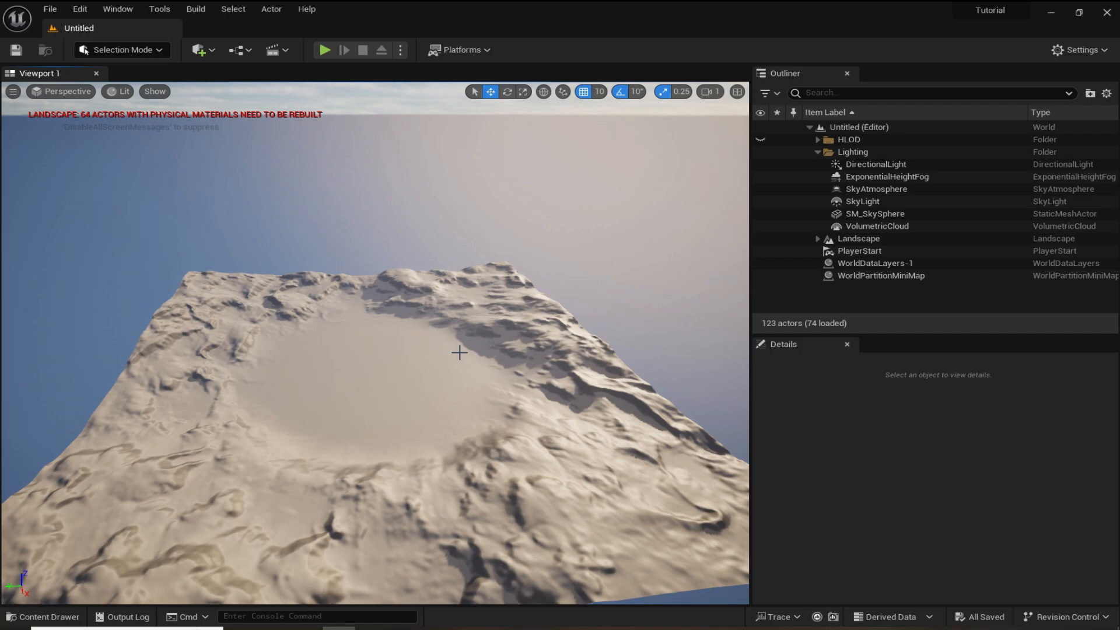
# - Create a new level from the Empty Level template
pyautogui.click(50, 10)
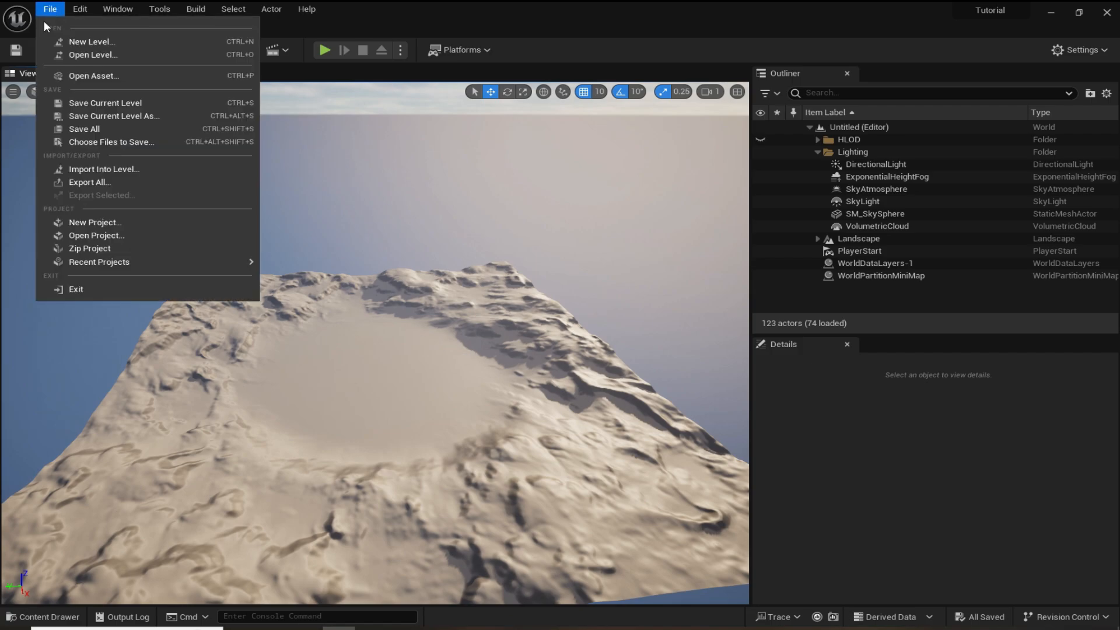
pyautogui.click(100, 43)
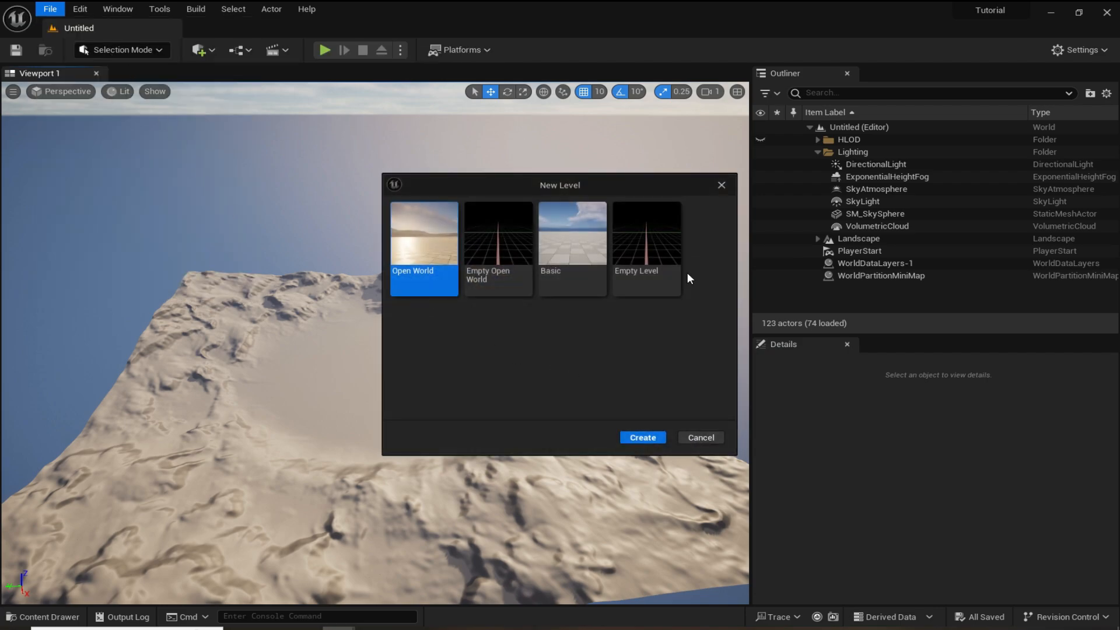
pyautogui.click(661, 251)
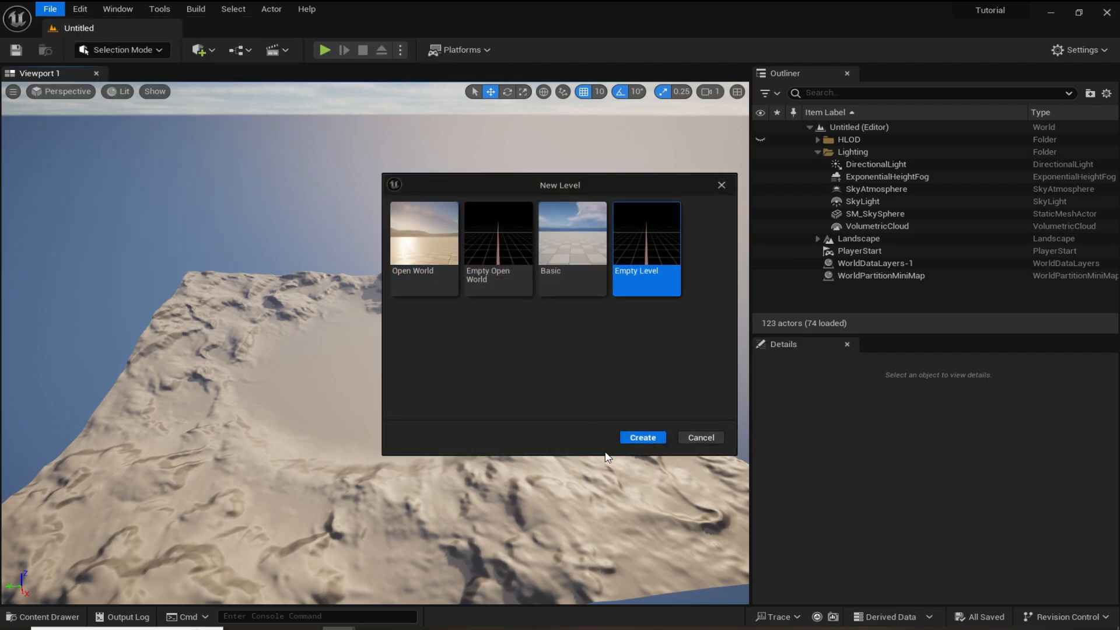
pyautogui.click(641, 437)
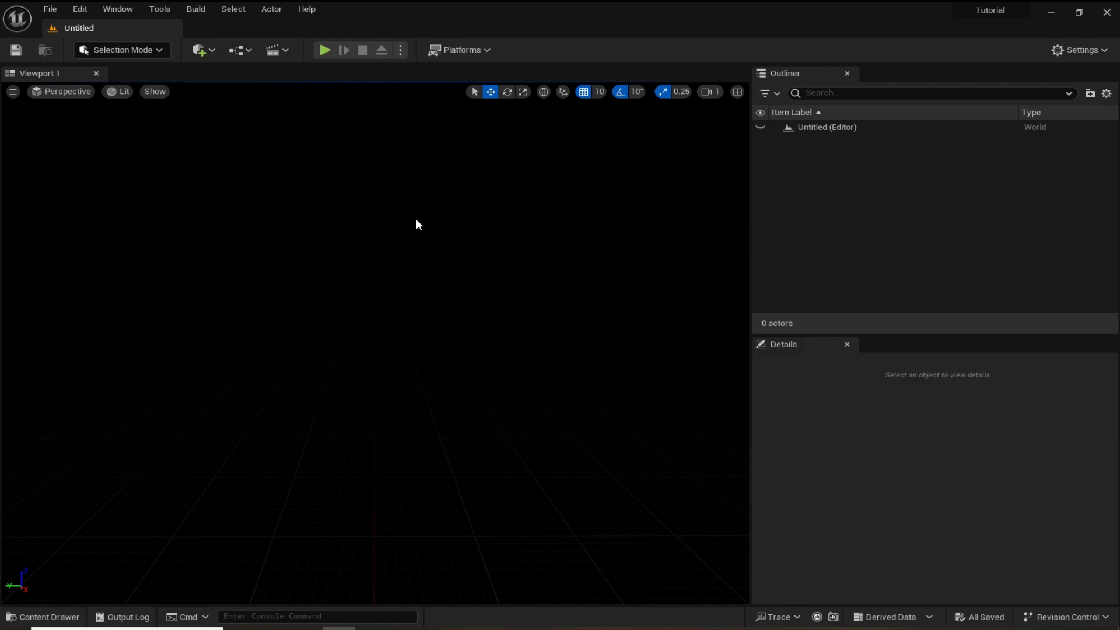
# - Place a Directional Light and a Sky Light in the level and set the mobility of both to Movable
pyautogui.click(208, 51)
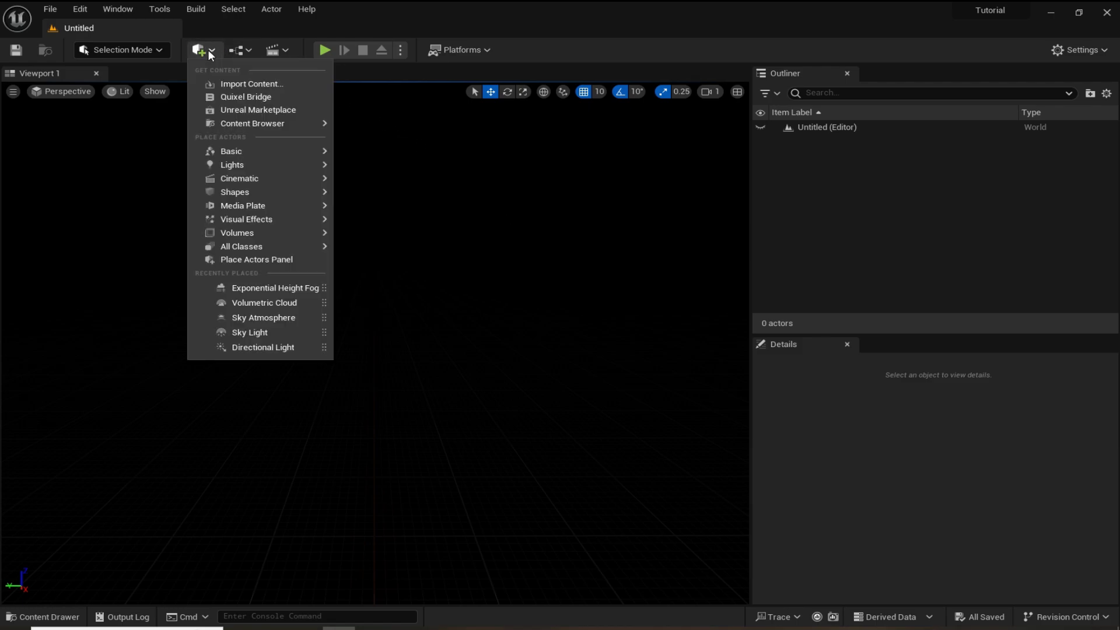
pyautogui.click(267, 260)
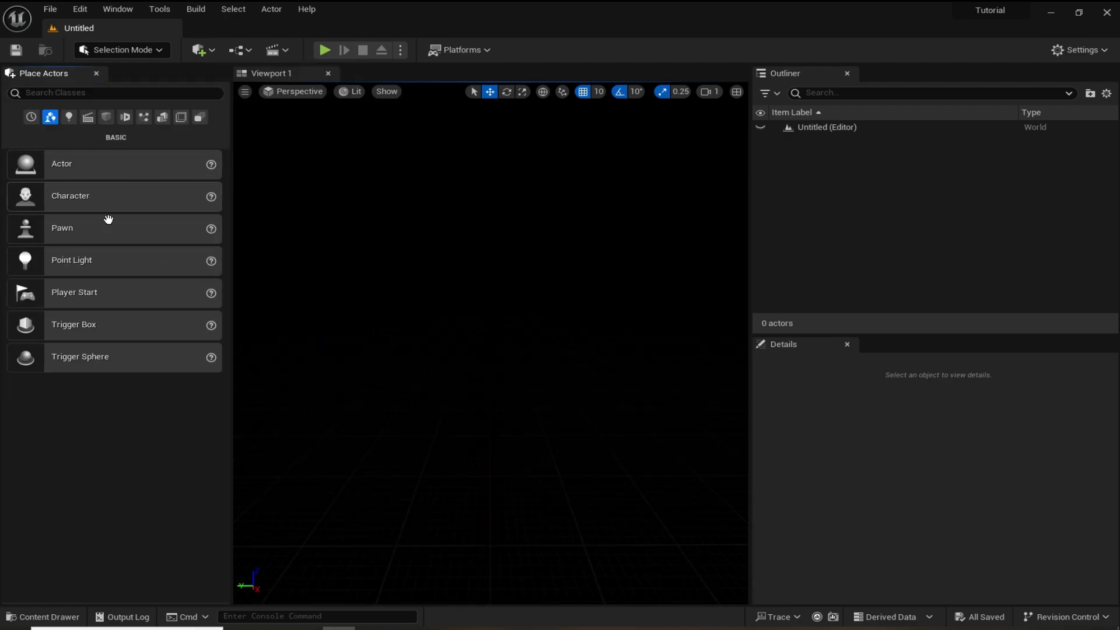
pyautogui.click(68, 119)
pyautogui.moveTo(121, 164); pyautogui.dragTo(460, 164)
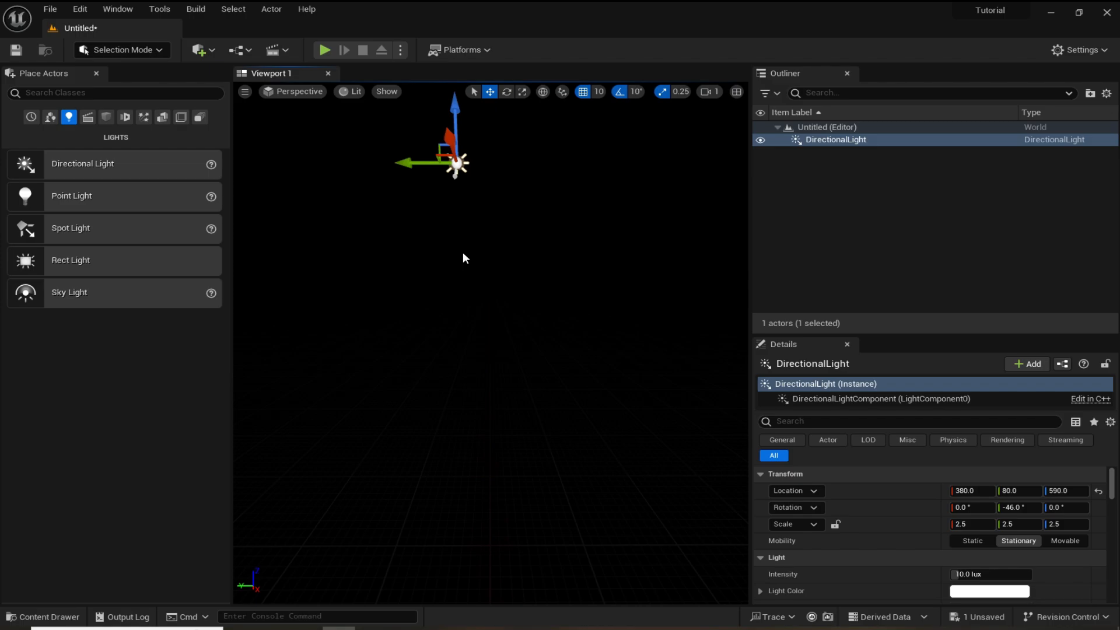
pyautogui.click(1064, 541)
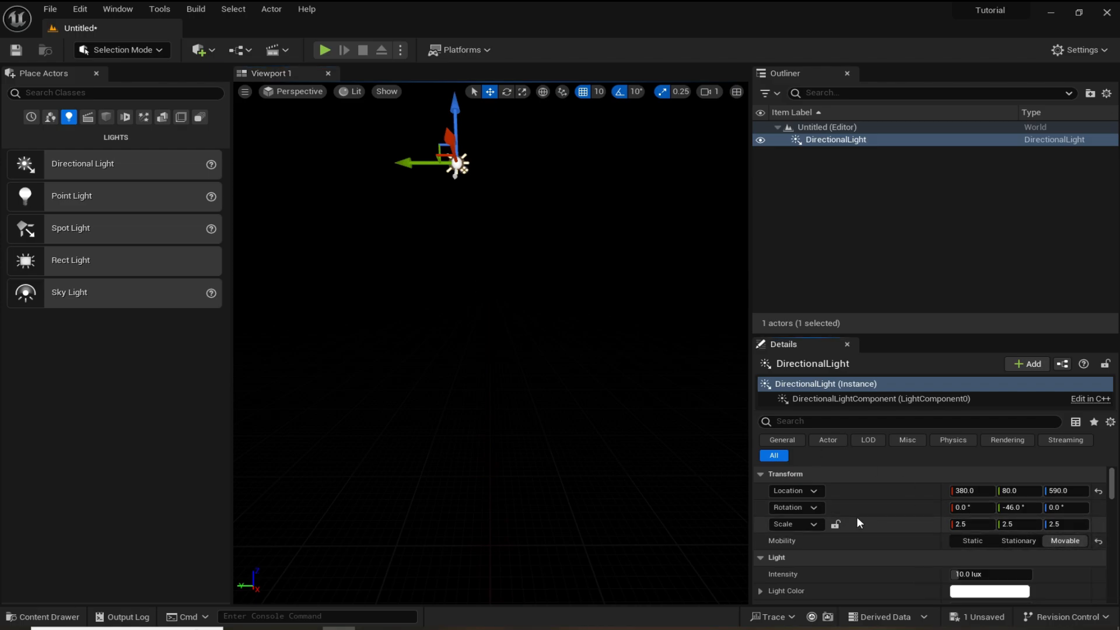
pyautogui.moveTo(49, 291); pyautogui.dragTo(434, 209)
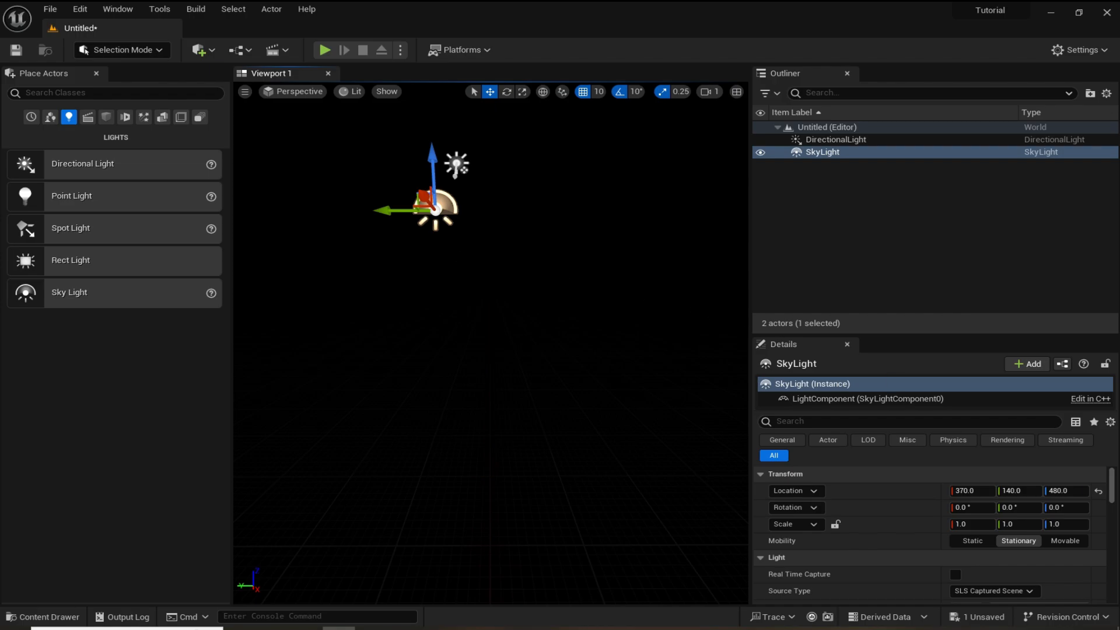
pyautogui.click(1064, 540)
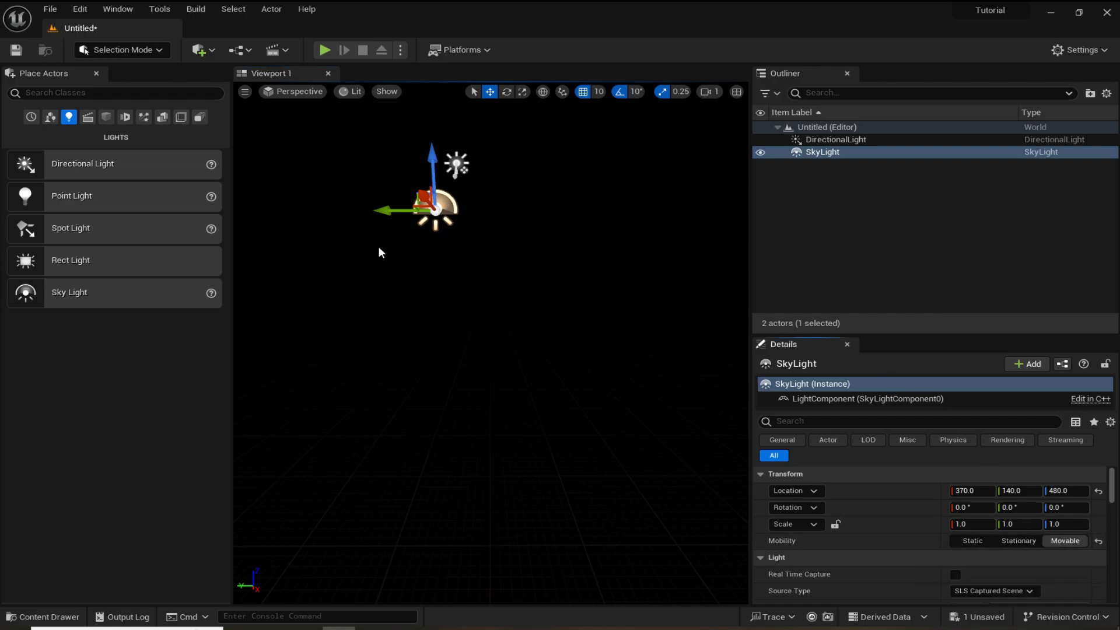
# - Add a Sky Atmosphere, a Volumetric Cloud and an Exponential Height Fog to the level, and close the actor placement list
pyautogui.click(144, 118)
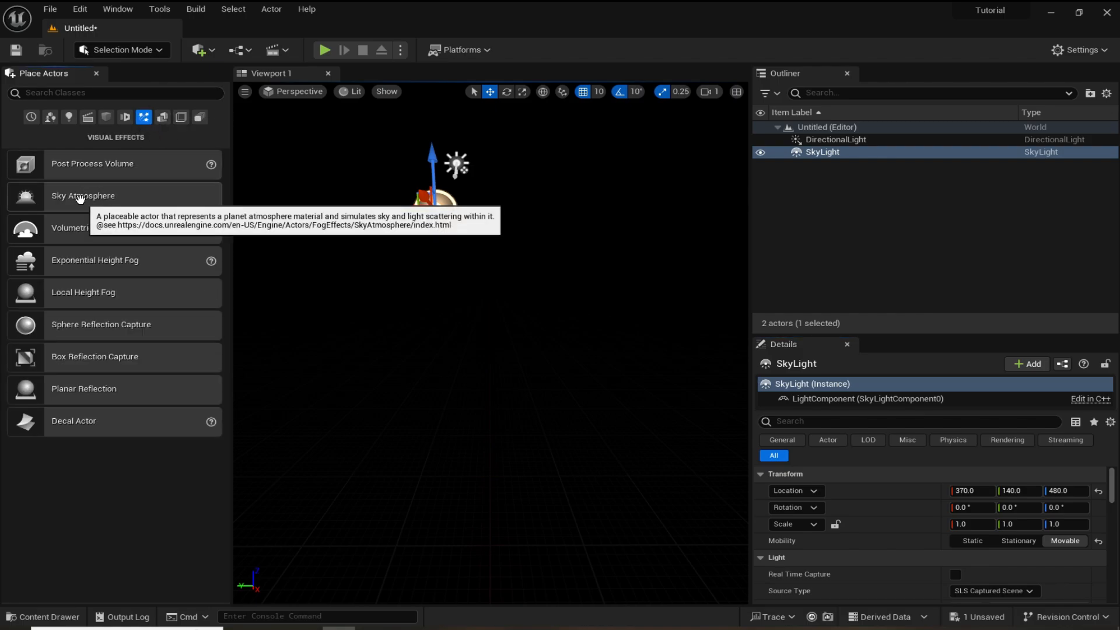
pyautogui.moveTo(80, 199); pyautogui.dragTo(432, 175)
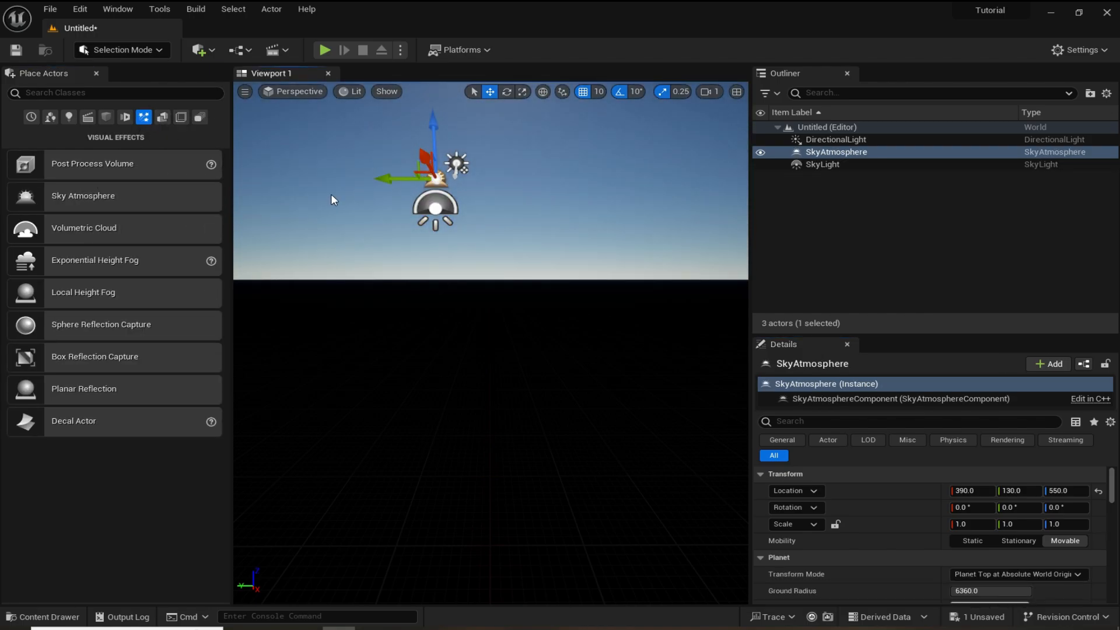
pyautogui.moveTo(106, 231); pyautogui.dragTo(394, 169)
pyautogui.moveTo(93, 260); pyautogui.dragTo(395, 223)
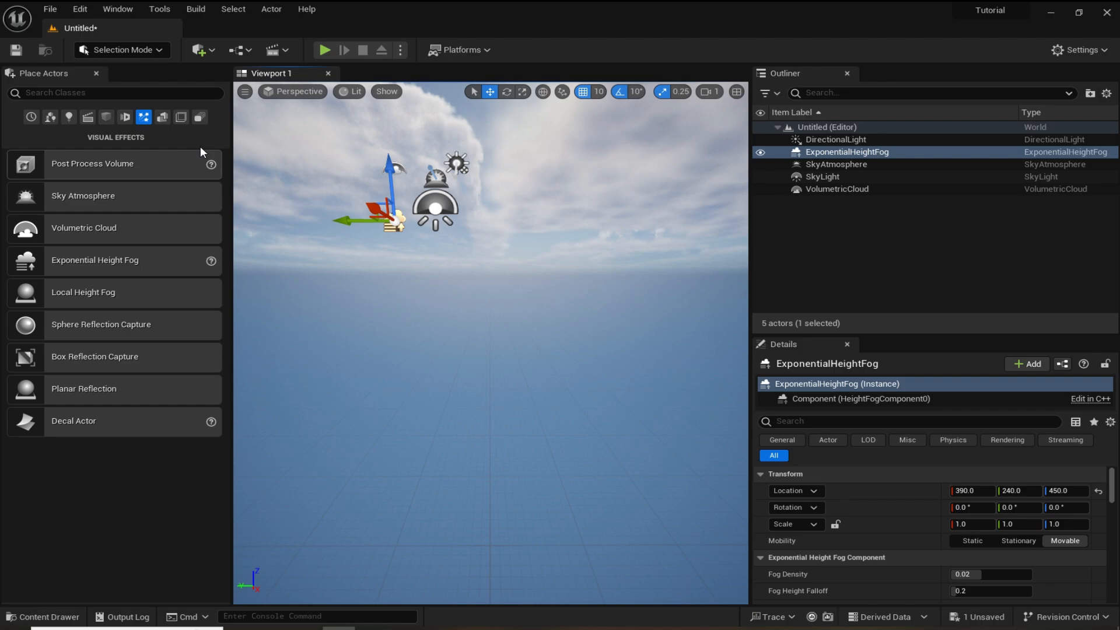
pyautogui.click(96, 73)
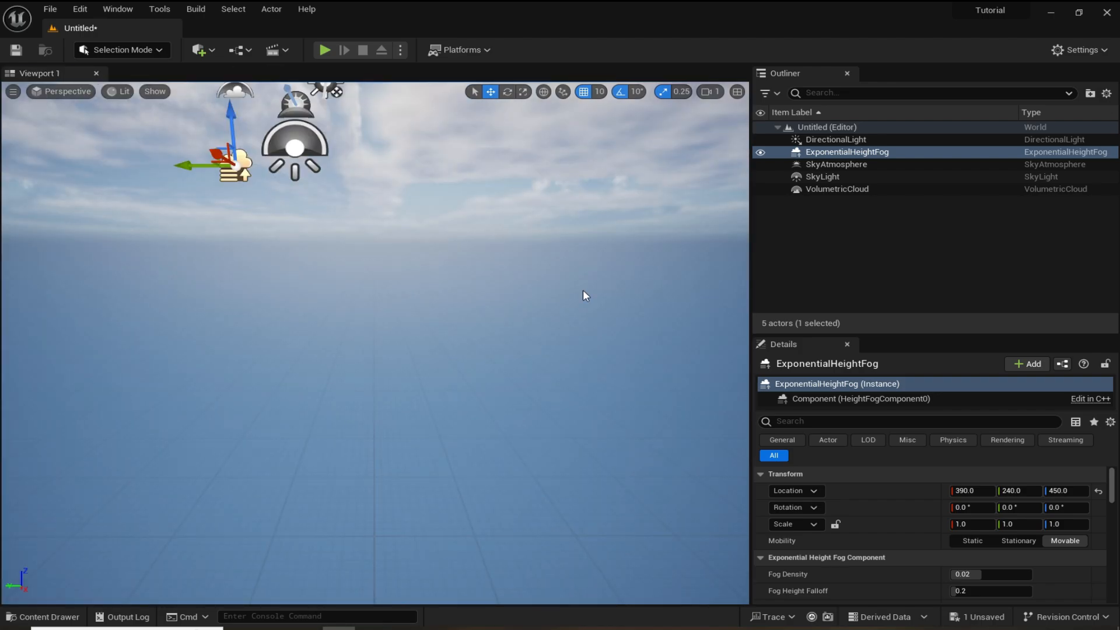
pyautogui.click(530, 252)
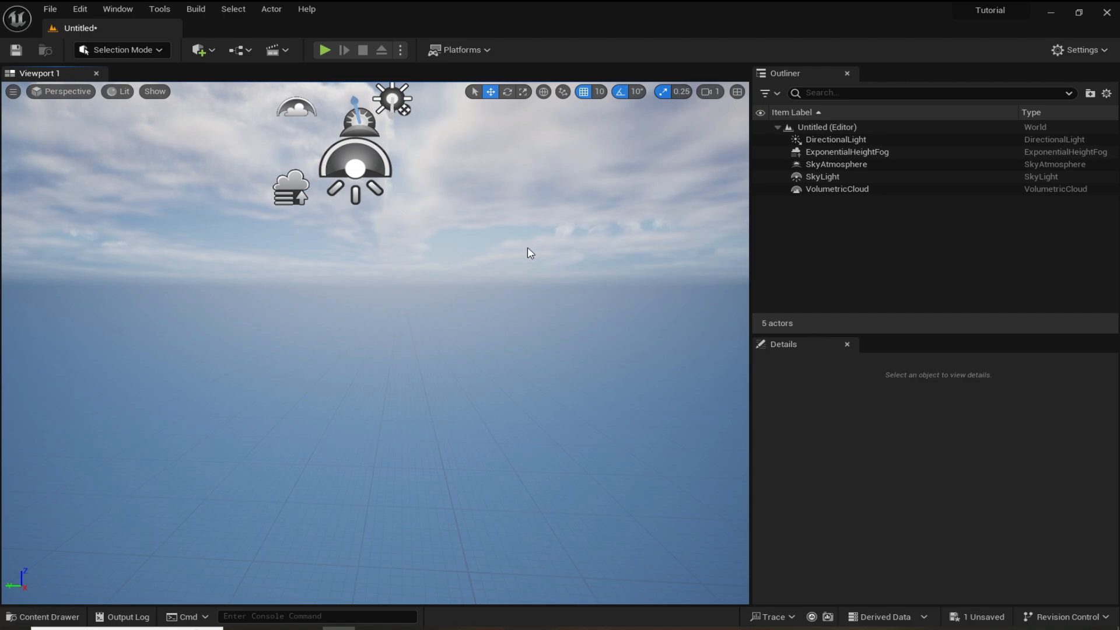
# - Create a folder named "Lightining" under the level's root in the Outliner
pyautogui.rightClick(803, 125)
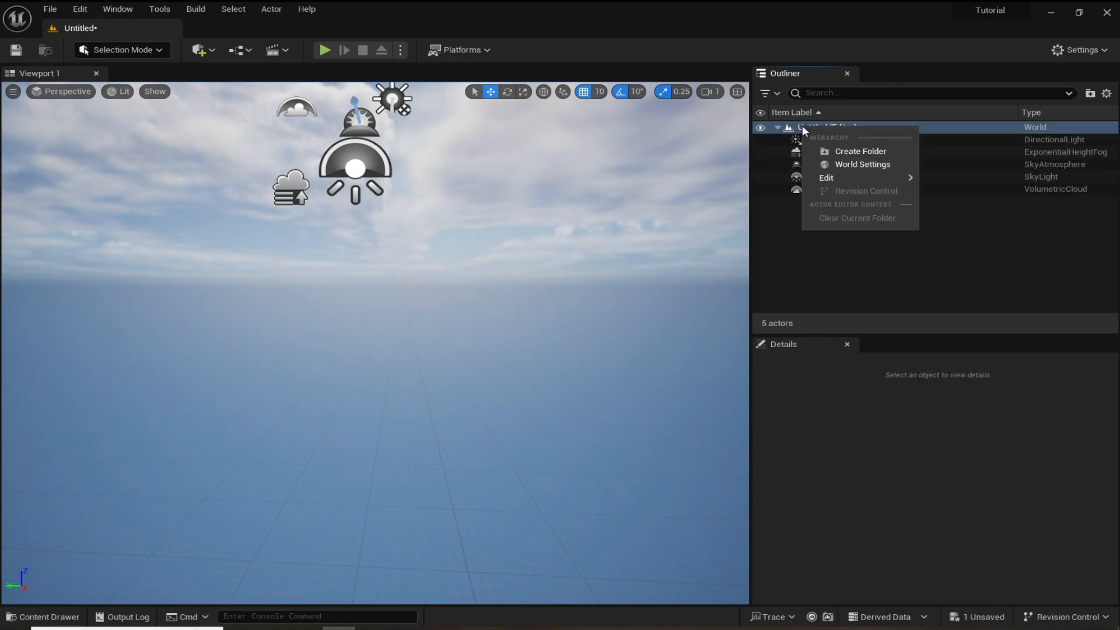
pyautogui.click(831, 149)
pyautogui.write('Lighting')
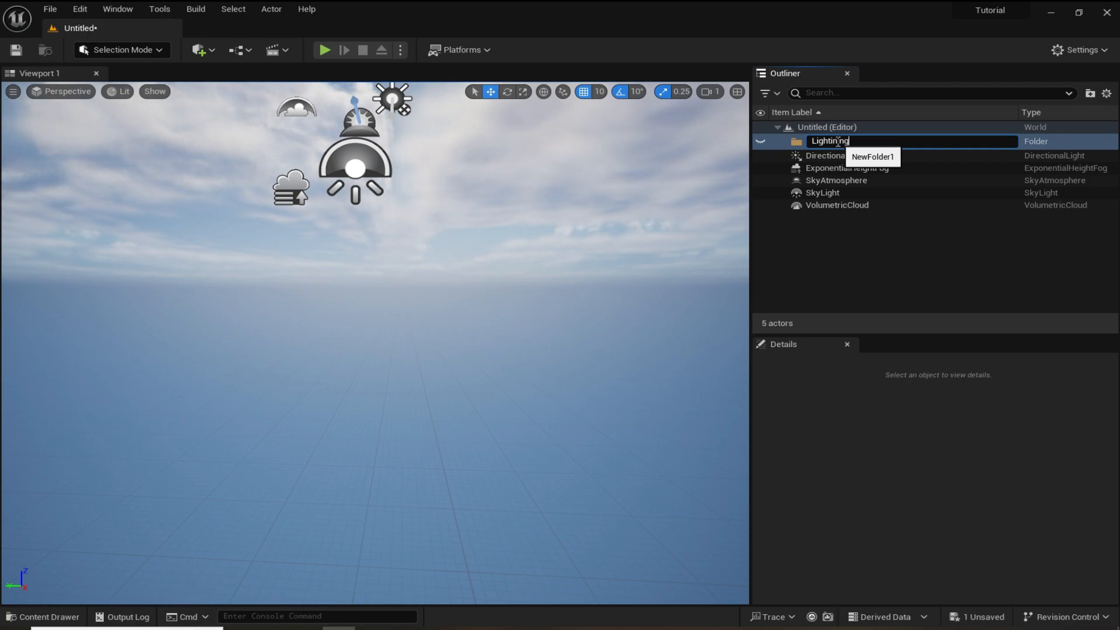
pyautogui.press('Return')
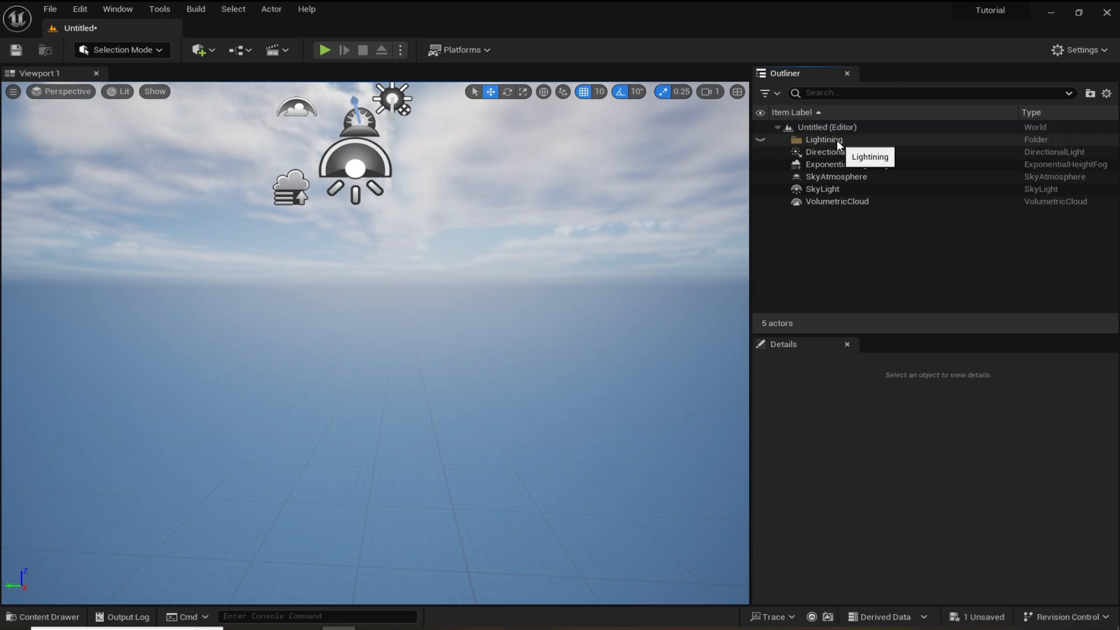
# - Move all five light, sky, cloud and fog actors into the Lightining folder and collapse the folder
pyautogui.click(844, 153)
pyautogui.keyDown('shift'); pyautogui.click(843, 202); pyautogui.keyUp('shift')
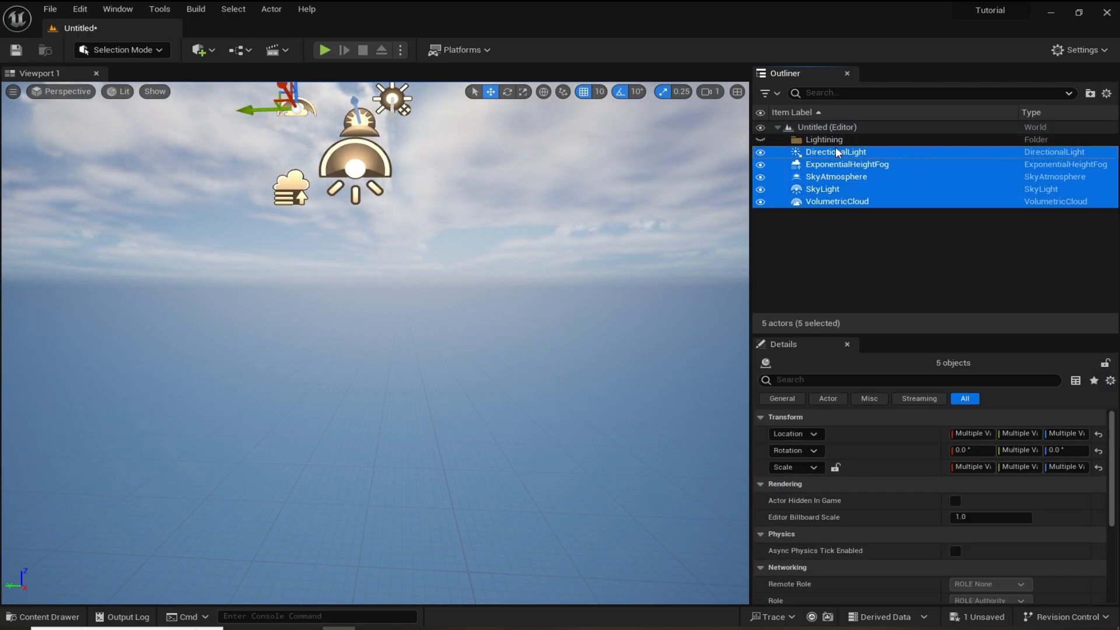
pyautogui.moveTo(836, 153); pyautogui.dragTo(816, 139)
pyautogui.click(785, 140)
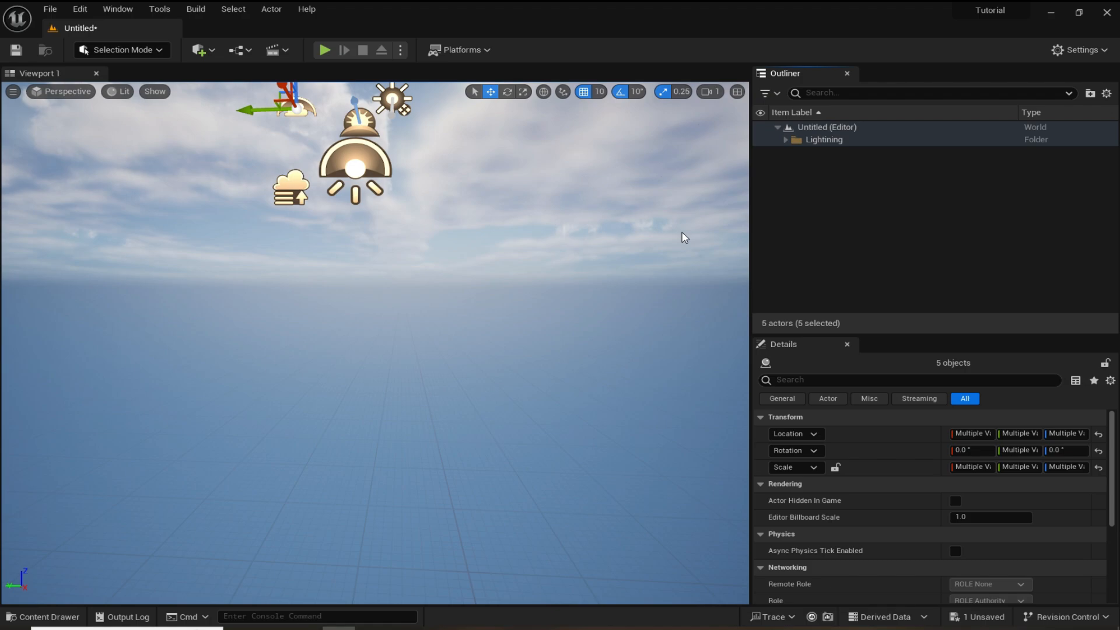
# - Save the current level as _Main in the Content folder
pyautogui.moveTo(530, 247); pyautogui.dragTo(542, 247, button='right')
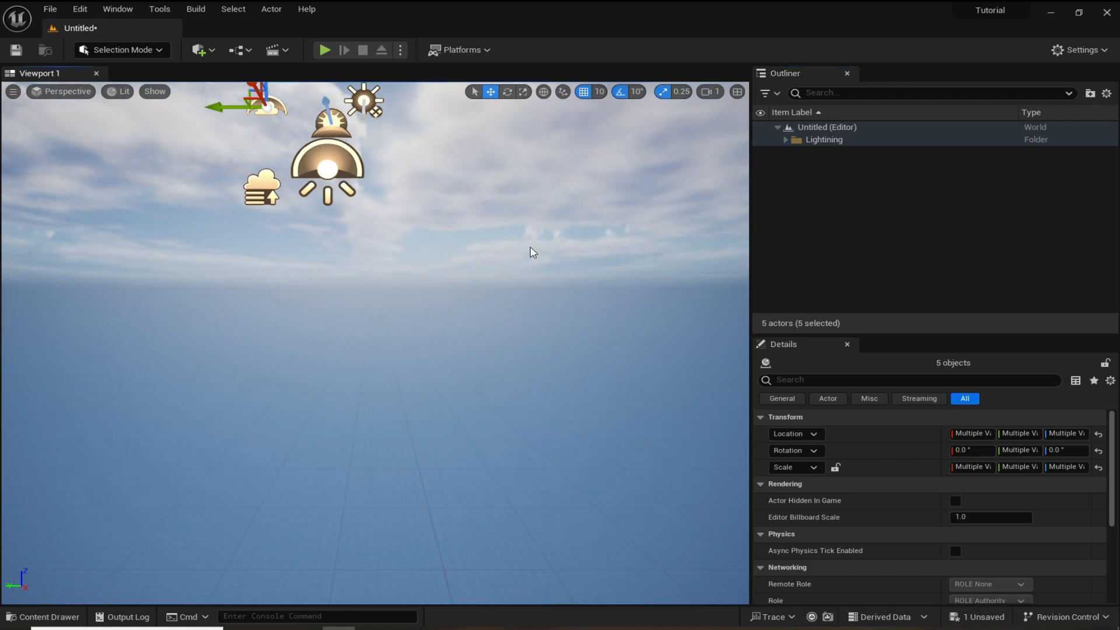
pyautogui.click(50, 10)
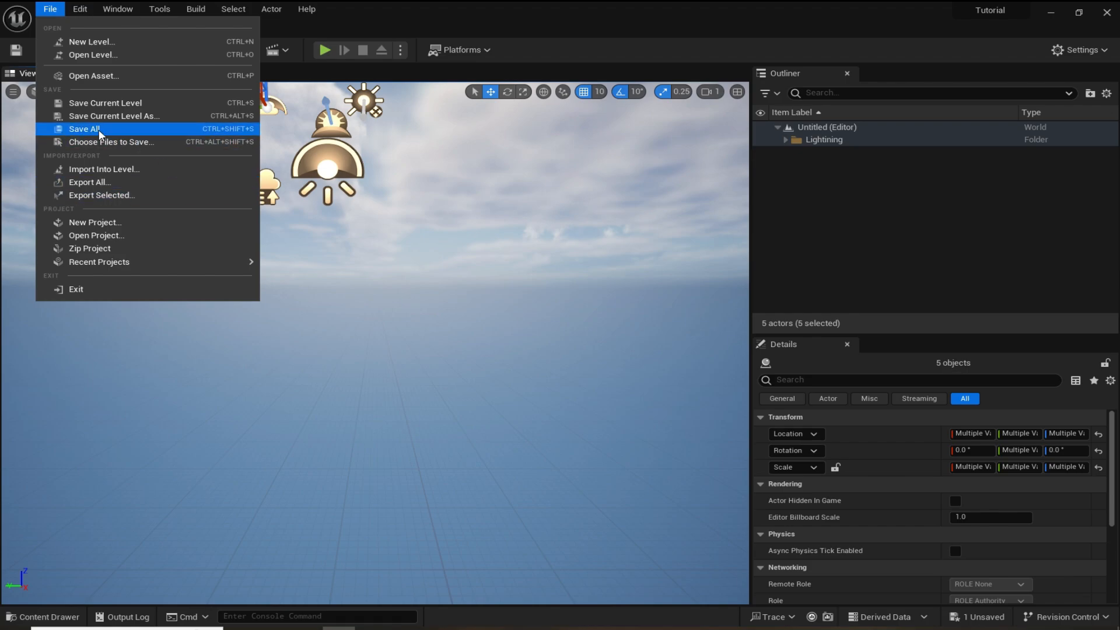
pyautogui.click(514, 302)
pyautogui.moveTo(514, 302); pyautogui.dragTo(491, 284, button='right')
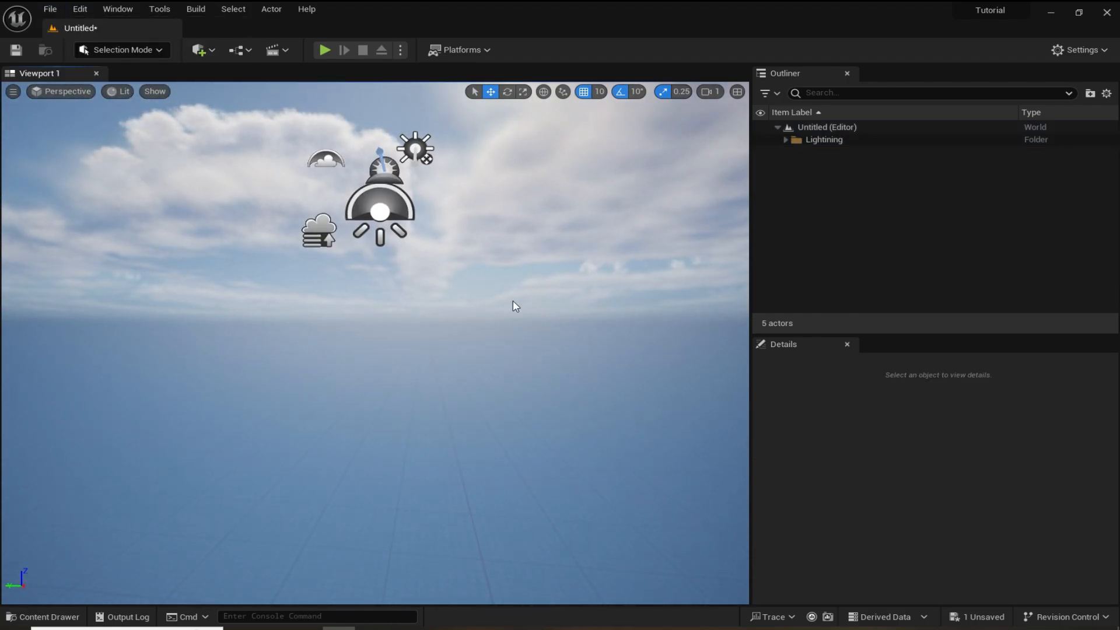
pyautogui.hotkey('ctrl', 's')
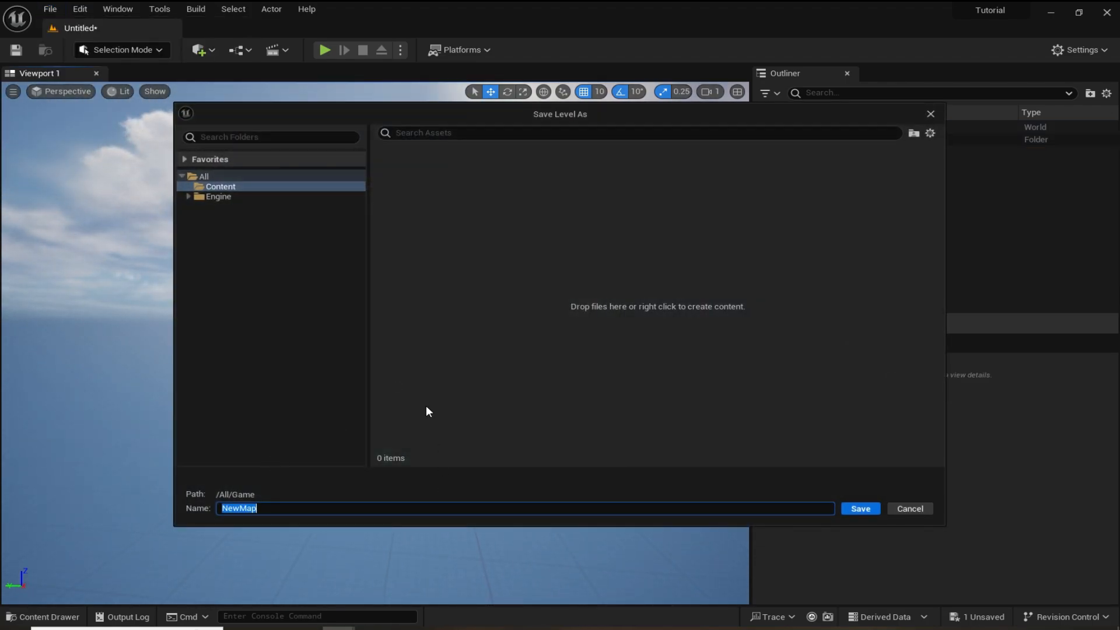
pyautogui.write('_Main')
pyautogui.click(217, 188)
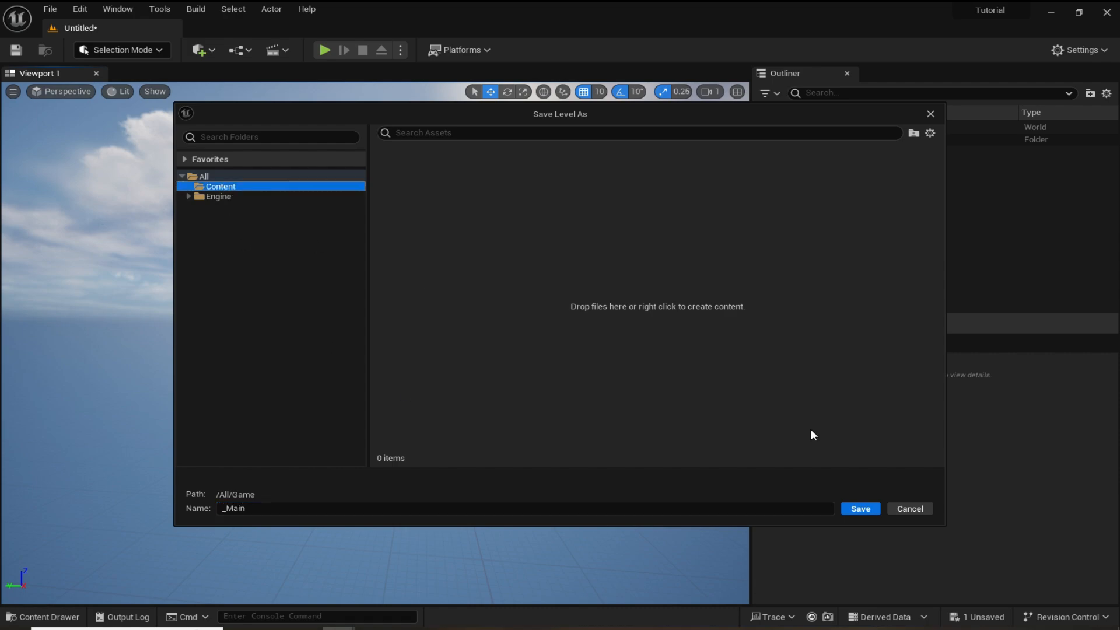
pyautogui.click(860, 508)
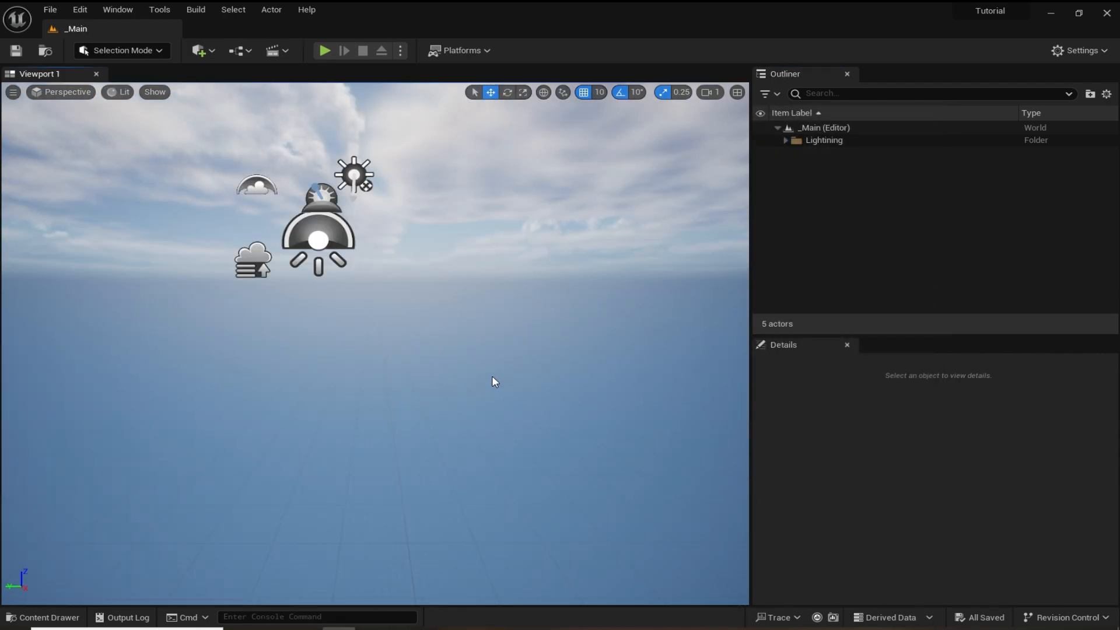
# - Set the Editor Startup Map to _Main in the project's Maps & Modes settings
pyautogui.click(79, 9)
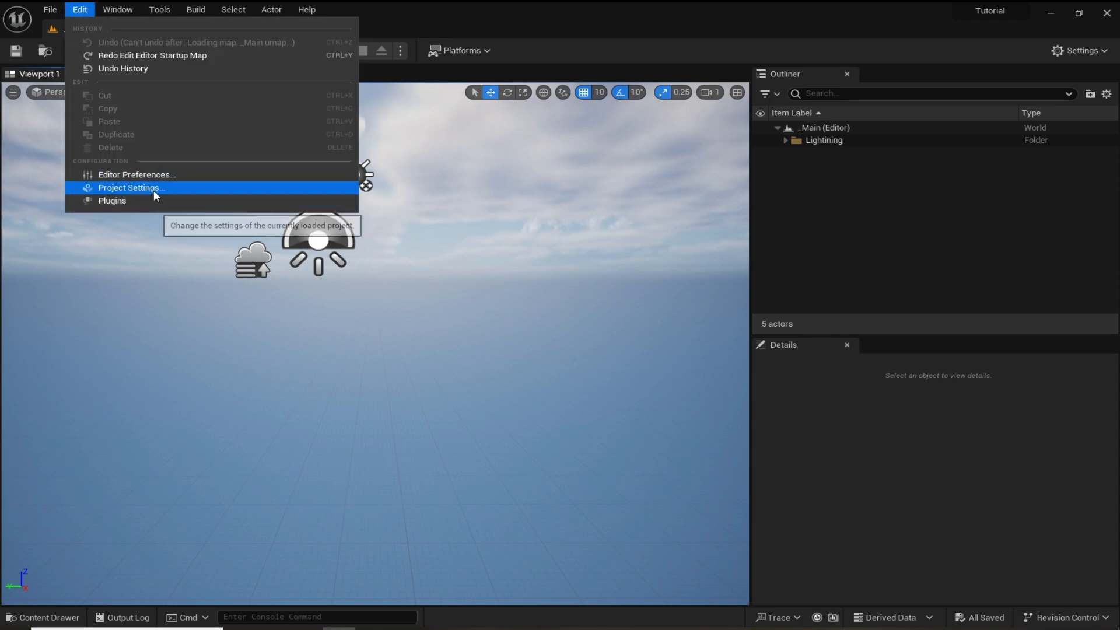
pyautogui.click(153, 190)
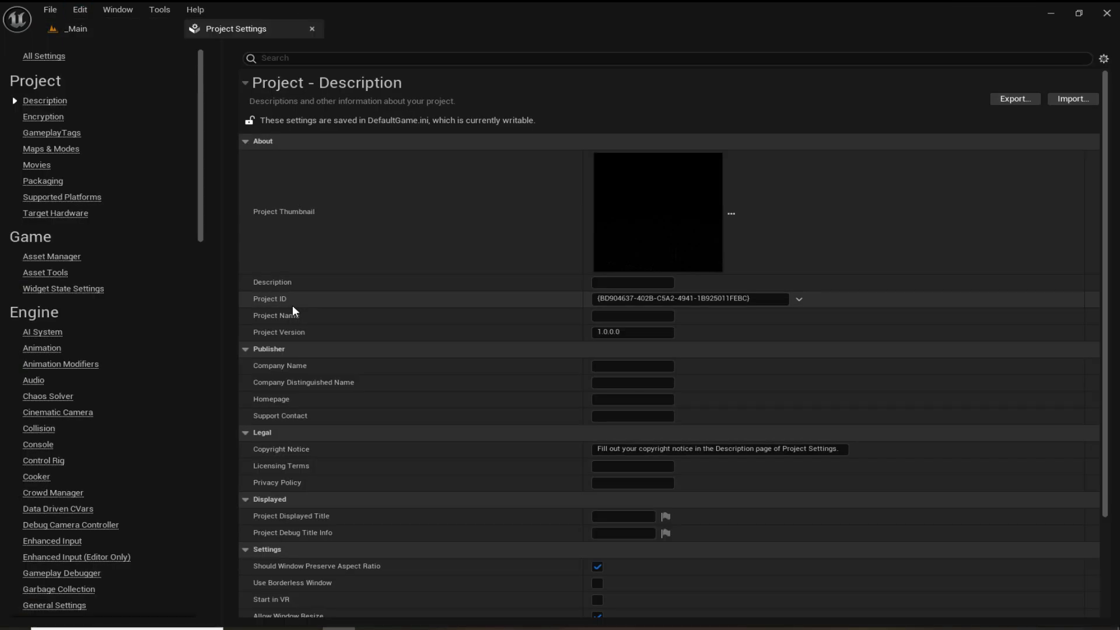
pyautogui.click(57, 151)
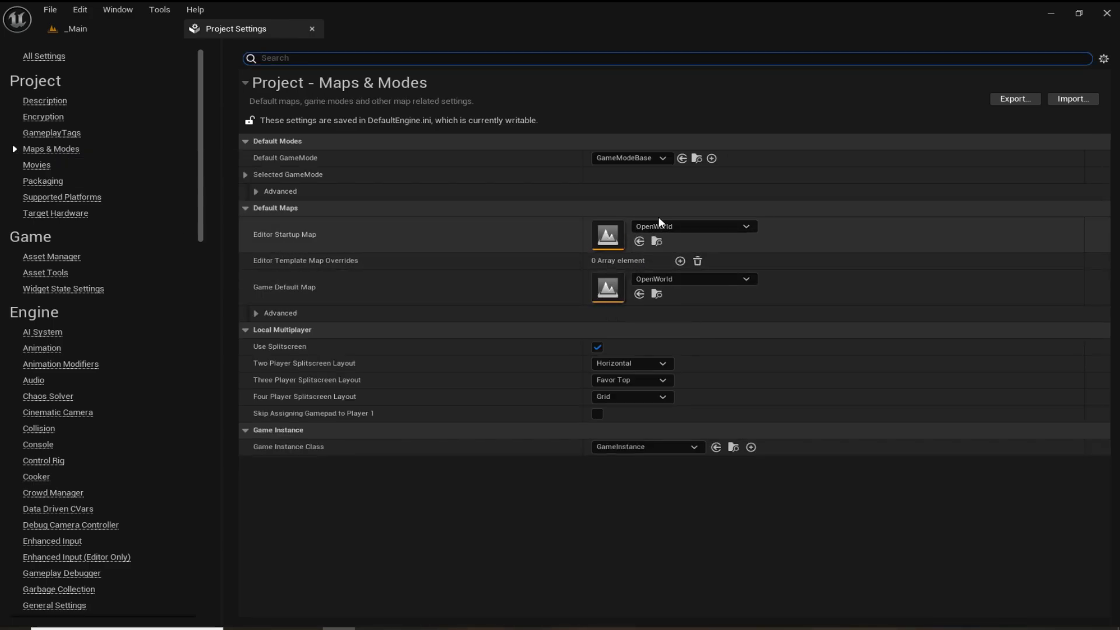
pyautogui.click(671, 227)
pyautogui.click(684, 369)
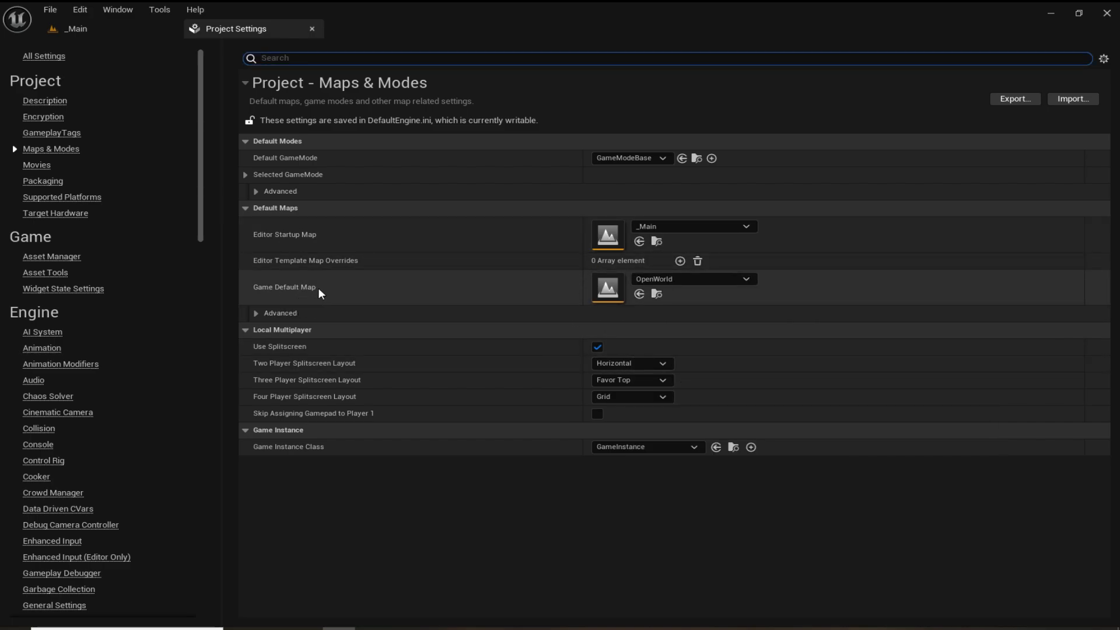
# - Set the Game Default Map to _Main and close the Project Settings
pyautogui.click(694, 279)
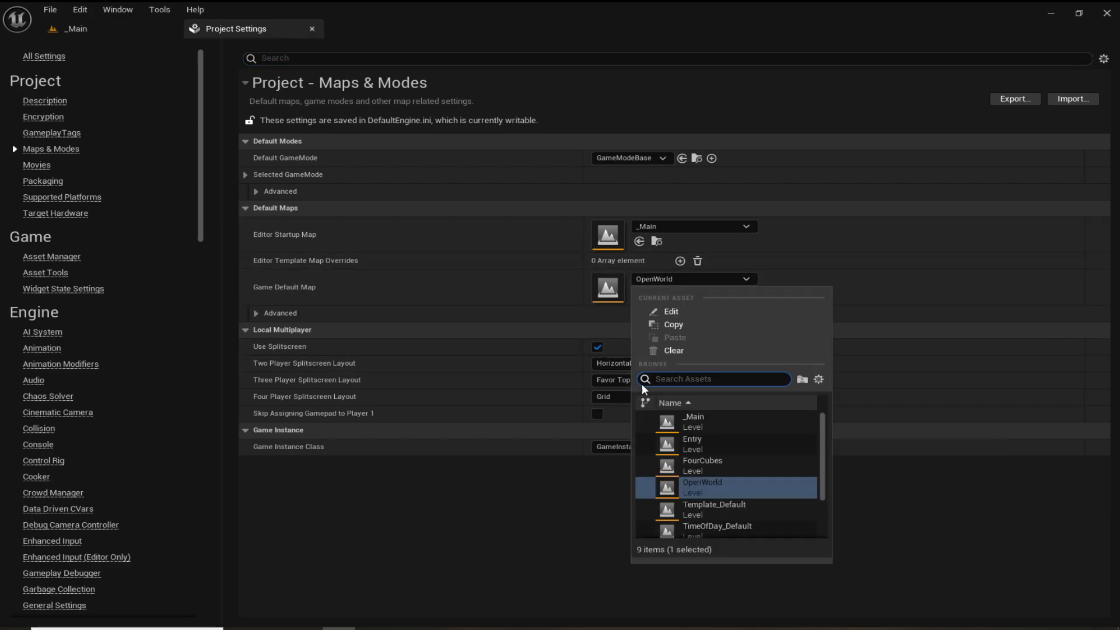
pyautogui.click(689, 418)
pyautogui.click(105, 29)
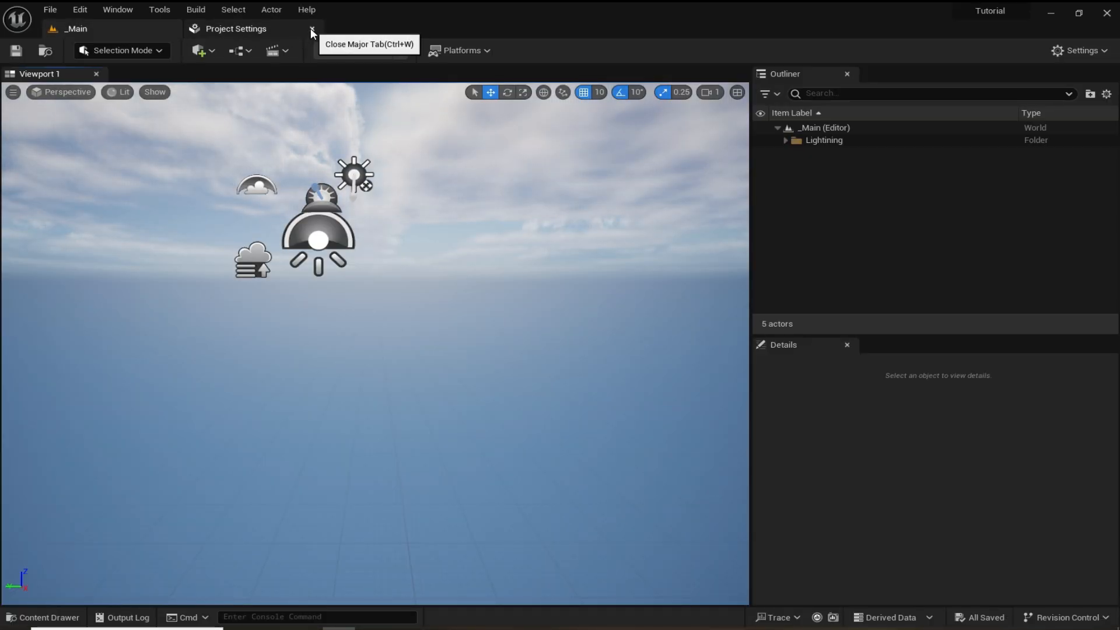
pyautogui.click(311, 29)
pyautogui.moveTo(418, 235)
pyautogui.mouseDown(button='right')
pyautogui.moveTo(467, 251)
pyautogui.moveTo(435, 232)
pyautogui.mouseUp(button='right')
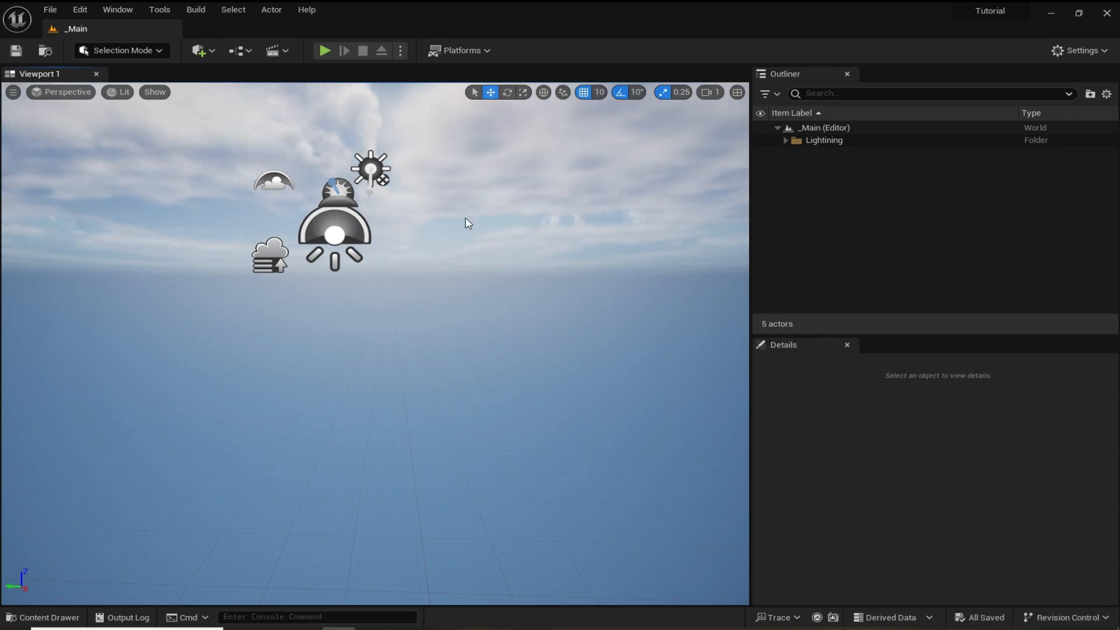
# - Create a new landscape with a section size of 127×127 quads and 1×1 section per component
pyautogui.click(138, 50)
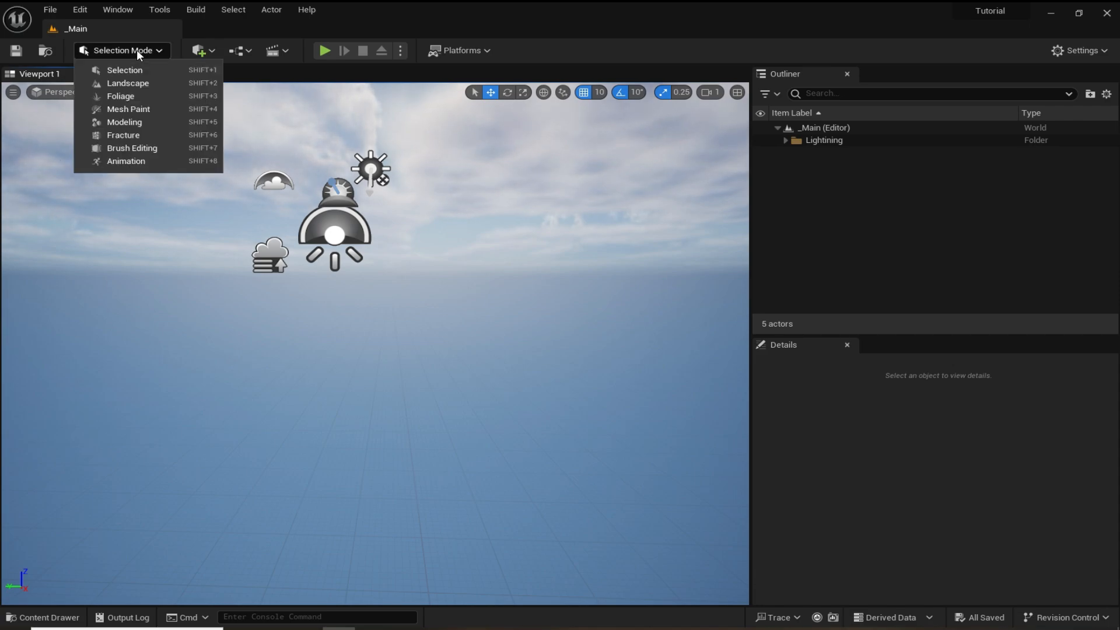
pyautogui.click(135, 82)
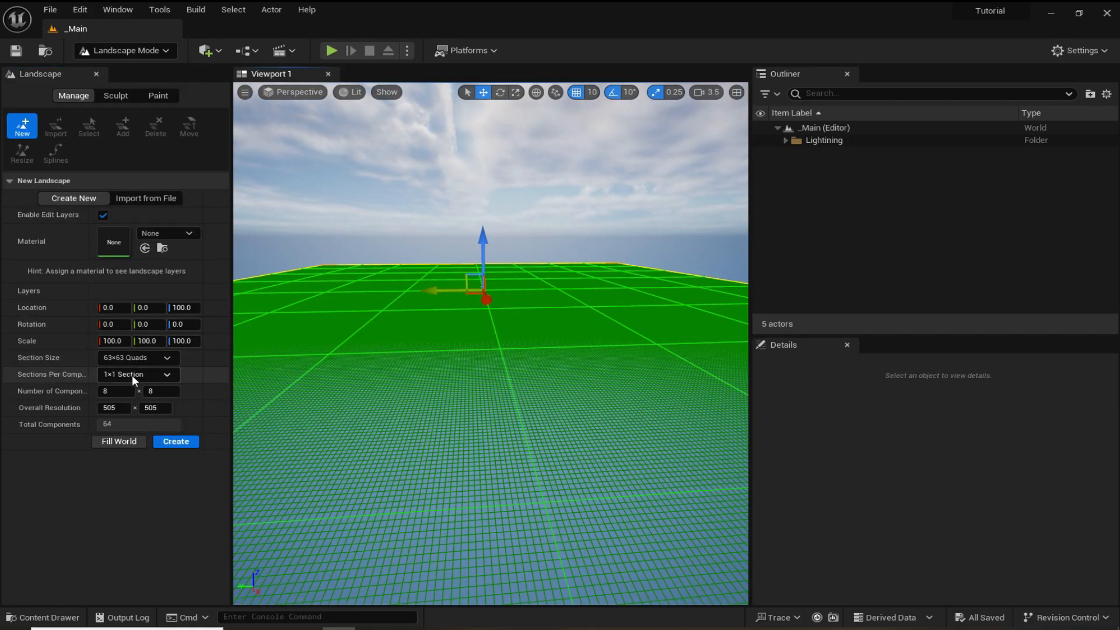
pyautogui.click(153, 357)
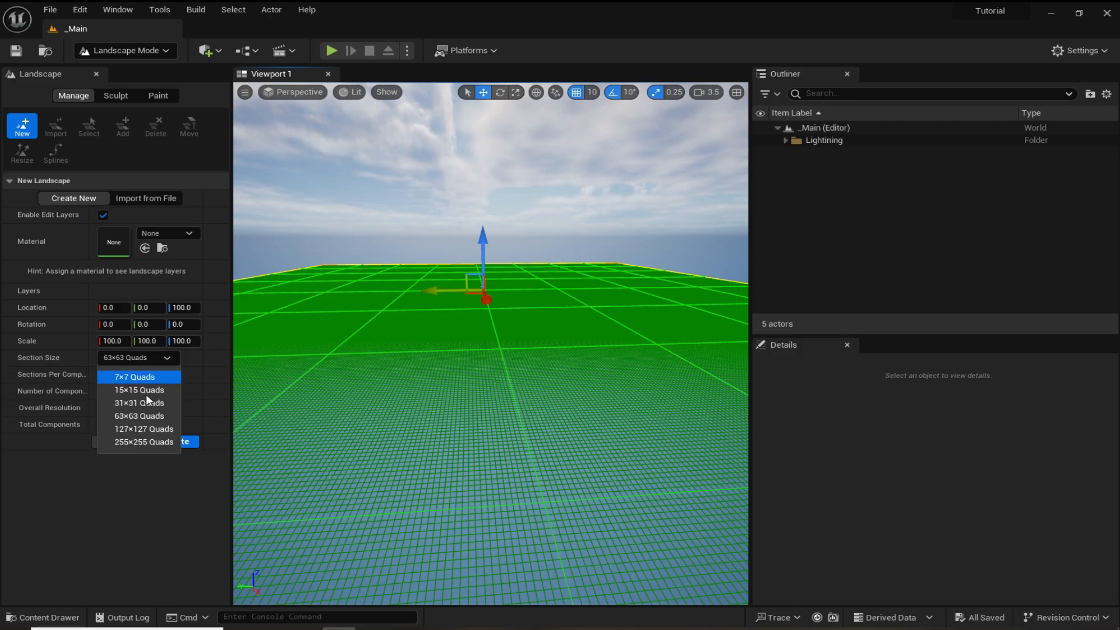
pyautogui.click(152, 430)
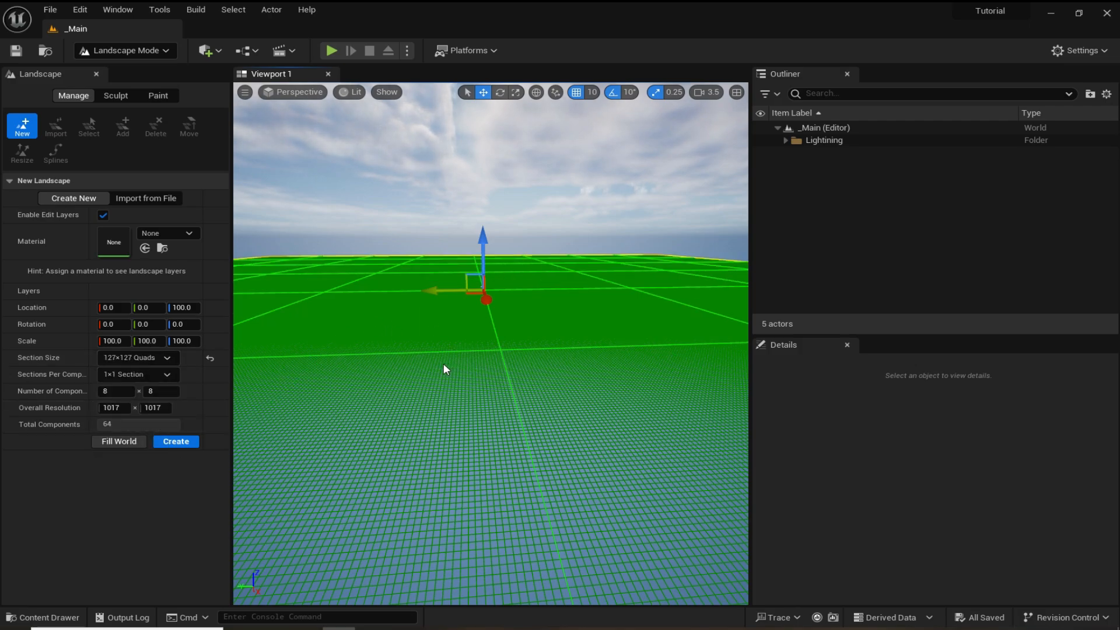
pyautogui.click(175, 441)
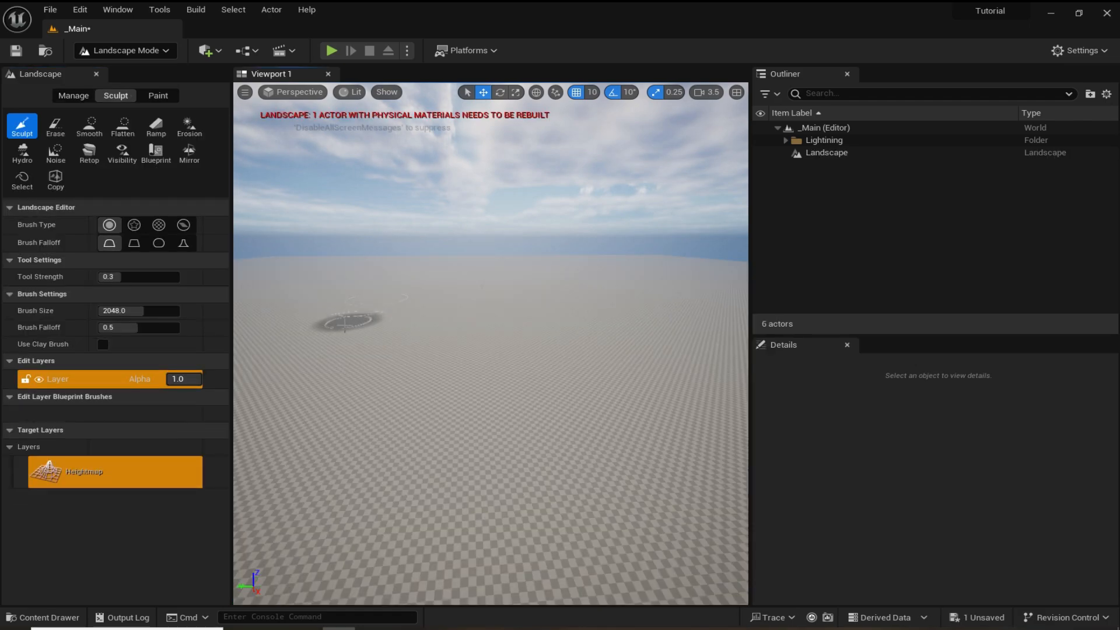
# - Return to Selection mode and add a cylinder shape to the level above the landscape
pyautogui.moveTo(420, 376)
pyautogui.mouseDown(button='right')
pyautogui.moveTo(560, 373)
pyautogui.moveTo(642, 350)
pyautogui.moveTo(700, 373)
pyautogui.moveTo(671, 350)
pyautogui.moveTo(457, 441)
pyautogui.mouseUp(button='right')
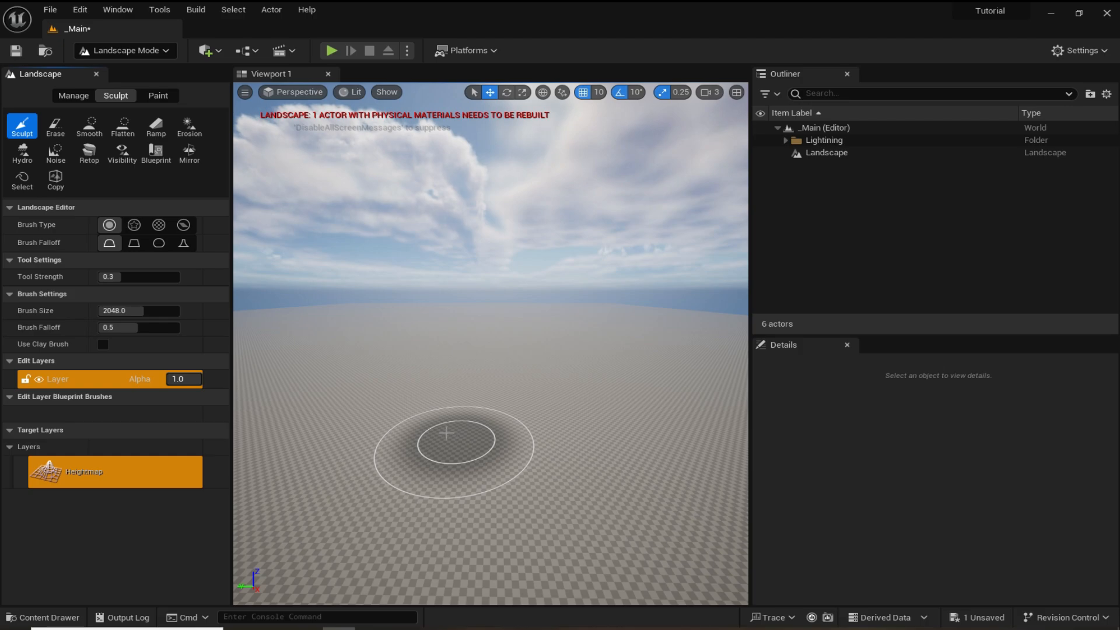
pyautogui.click(146, 51)
pyautogui.click(162, 68)
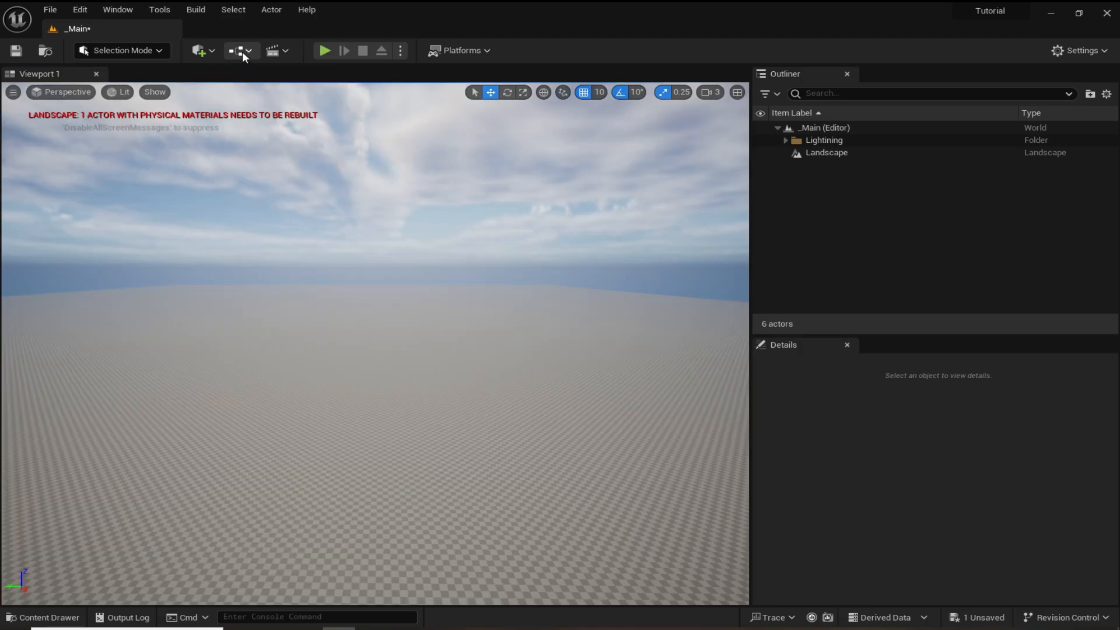
pyautogui.click(208, 54)
pyautogui.moveTo(228, 190)
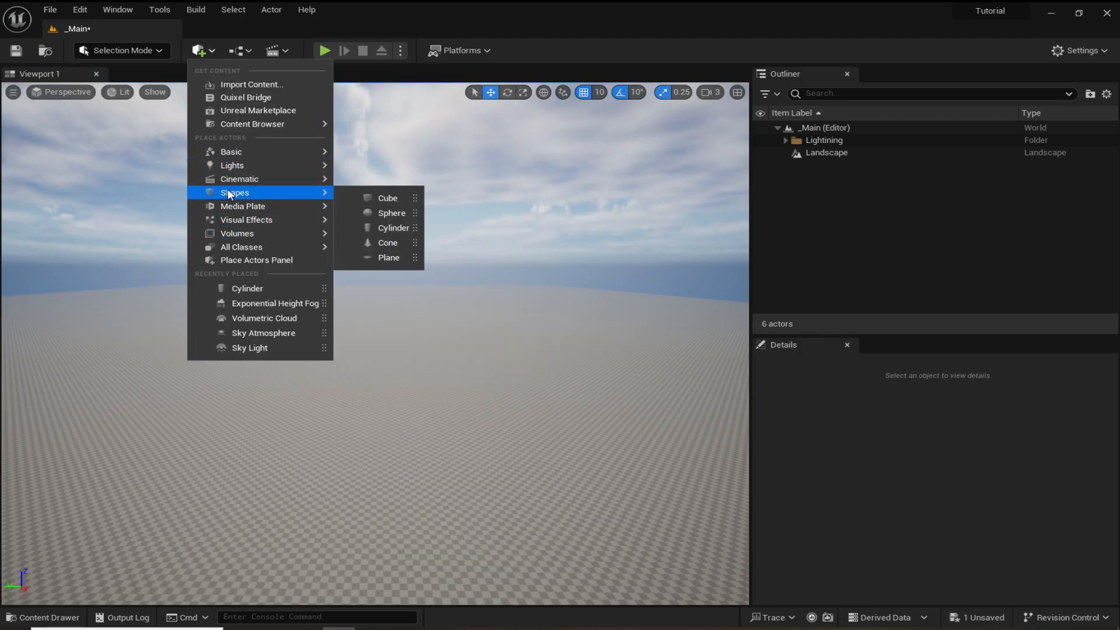
pyautogui.click(398, 229)
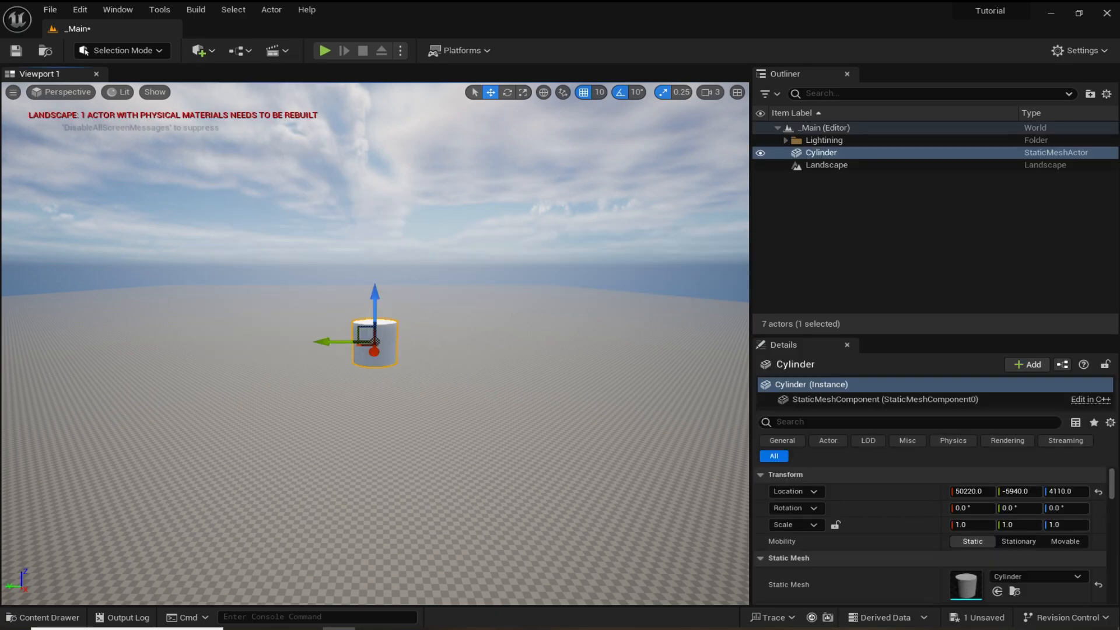
# - Stretch the cylinder vertically and lower it toward the landscape surface
pyautogui.press('s')
pyautogui.moveTo(398, 229); pyautogui.dragTo(447, 334, button='right')
pyautogui.press('w')
pyautogui.press('s')
pyautogui.press('r')
pyautogui.moveTo(383, 337); pyautogui.dragTo(383, 315)
pyautogui.press('s')
pyautogui.moveTo(376, 334); pyautogui.dragTo(340, 400, button='right')
pyautogui.press('w')
pyautogui.moveTo(367, 363); pyautogui.dragTo(384, 472)
# - Set the Sculpt tool to strength 0.532, brush size about 3046 and falloff 0.552, and undo the test stroke
pyautogui.hotkey('shift', '2')
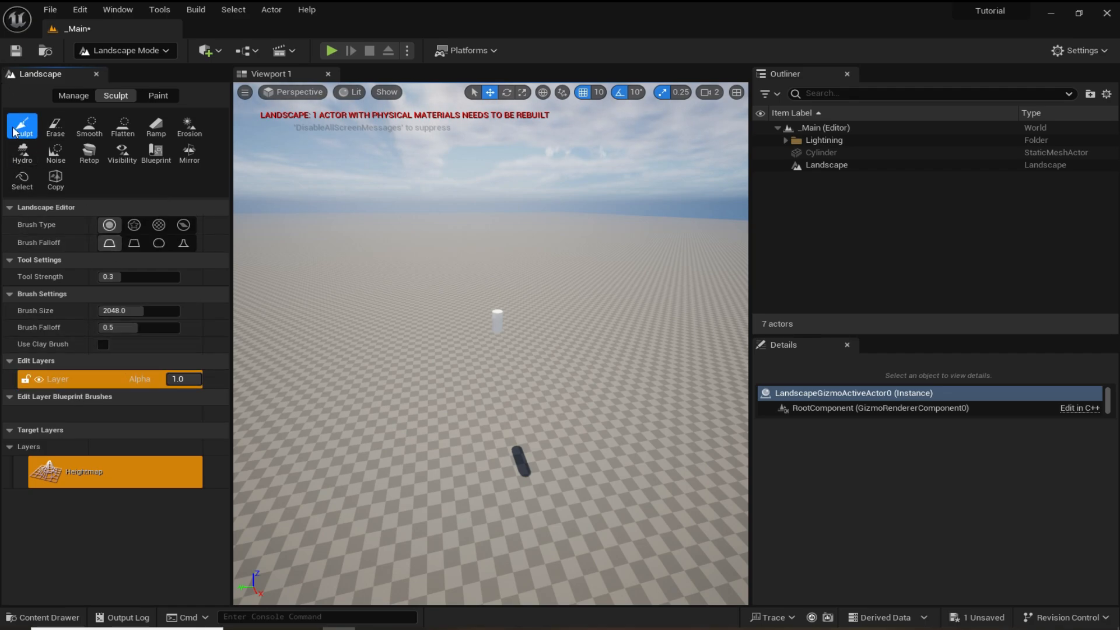
pyautogui.moveTo(153, 278)
pyautogui.mouseDown()
pyautogui.moveTo(182, 278)
pyautogui.moveTo(162, 279)
pyautogui.moveTo(171, 311)
pyautogui.moveTo(182, 310)
pyautogui.moveTo(158, 310)
pyautogui.moveTo(143, 330)
pyautogui.moveTo(179, 330)
pyautogui.moveTo(160, 330)
pyautogui.mouseUp()
pyautogui.hotkey('ctrl', 'z')
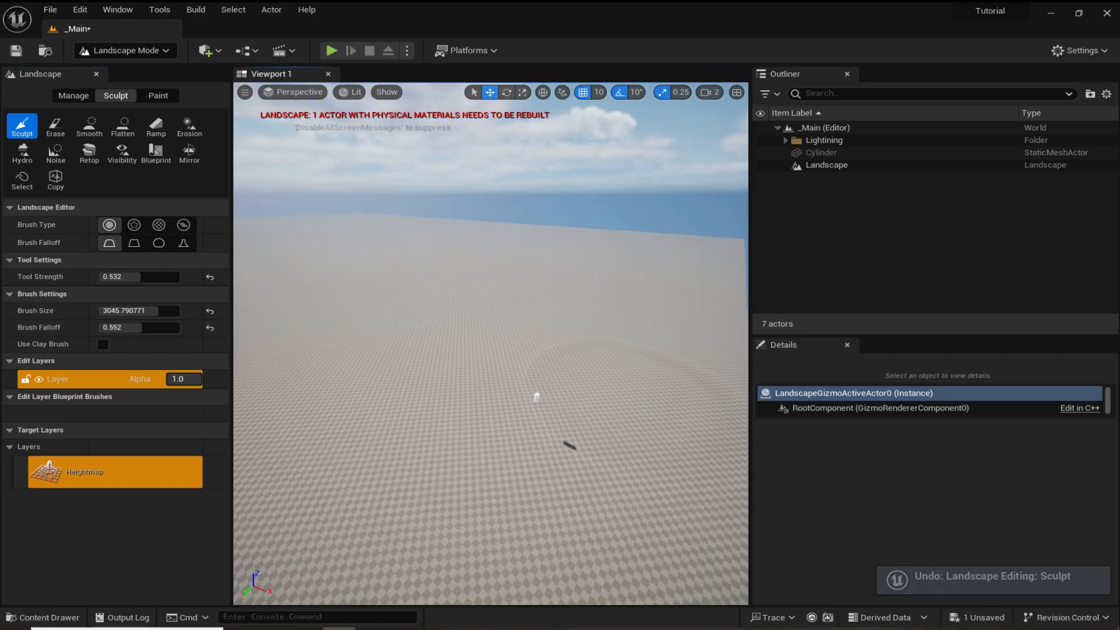
# - Sculpt a winding group of raised hills across the flat landscape near the cylinder
pyautogui.moveTo(491, 344)
pyautogui.mouseDown(button='right')
pyautogui.moveTo(560, 338)
pyautogui.moveTo(557, 403)
pyautogui.moveTo(420, 368)
pyautogui.moveTo(403, 414)
pyautogui.mouseUp(button='right')
pyautogui.moveTo(607, 291)
pyautogui.mouseDown()
pyautogui.moveTo(595, 268)
pyautogui.moveTo(504, 234)
pyautogui.moveTo(488, 240)
pyautogui.mouseUp()
pyautogui.moveTo(487, 240); pyautogui.dragTo(485, 152, button='right')
pyautogui.moveTo(418, 257)
pyautogui.mouseDown()
pyautogui.moveTo(450, 315)
pyautogui.moveTo(523, 265)
pyautogui.moveTo(490, 218)
pyautogui.moveTo(436, 251)
pyautogui.moveTo(503, 408)
pyautogui.mouseUp()
pyautogui.moveTo(503, 408)
pyautogui.mouseDown(button='right')
pyautogui.moveTo(415, 368)
pyautogui.moveTo(326, 386)
pyautogui.mouseUp(button='right')
pyautogui.moveTo(503, 408)
pyautogui.mouseDown()
pyautogui.moveTo(508, 391)
pyautogui.moveTo(455, 348)
pyautogui.moveTo(385, 389)
pyautogui.moveTo(457, 309)
pyautogui.mouseUp()
pyautogui.press('s')
pyautogui.scroll(3, 638, 331)
pyautogui.moveTo(637, 331); pyautogui.dragTo(701, 374, button='right')
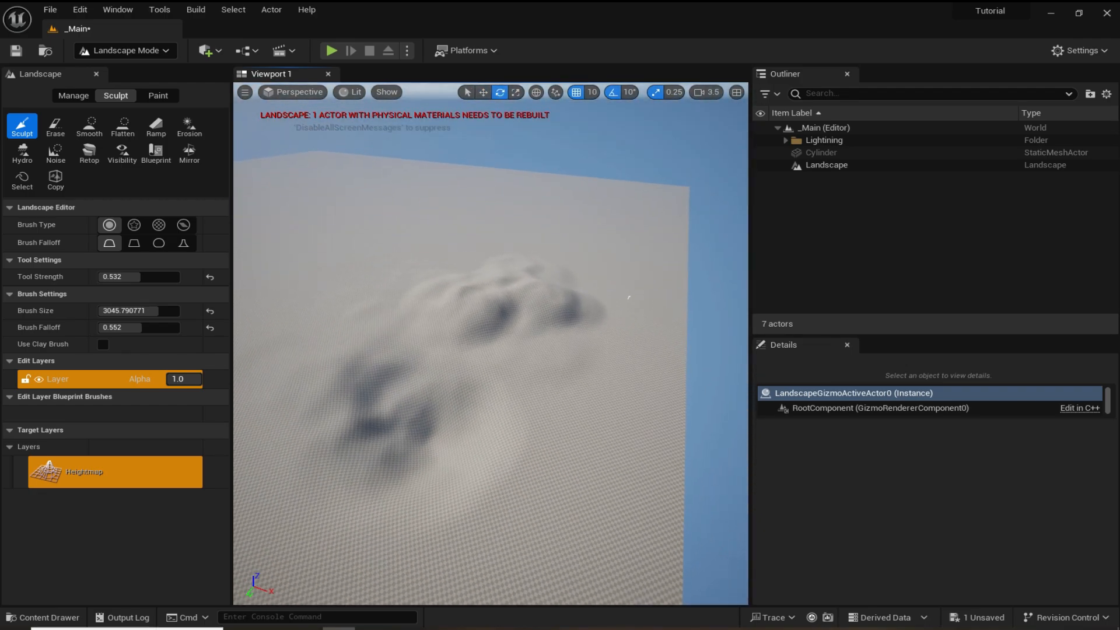
# - Erase the sculpted hills back to nearly flat ground with the Erase tool
pyautogui.click(66, 135)
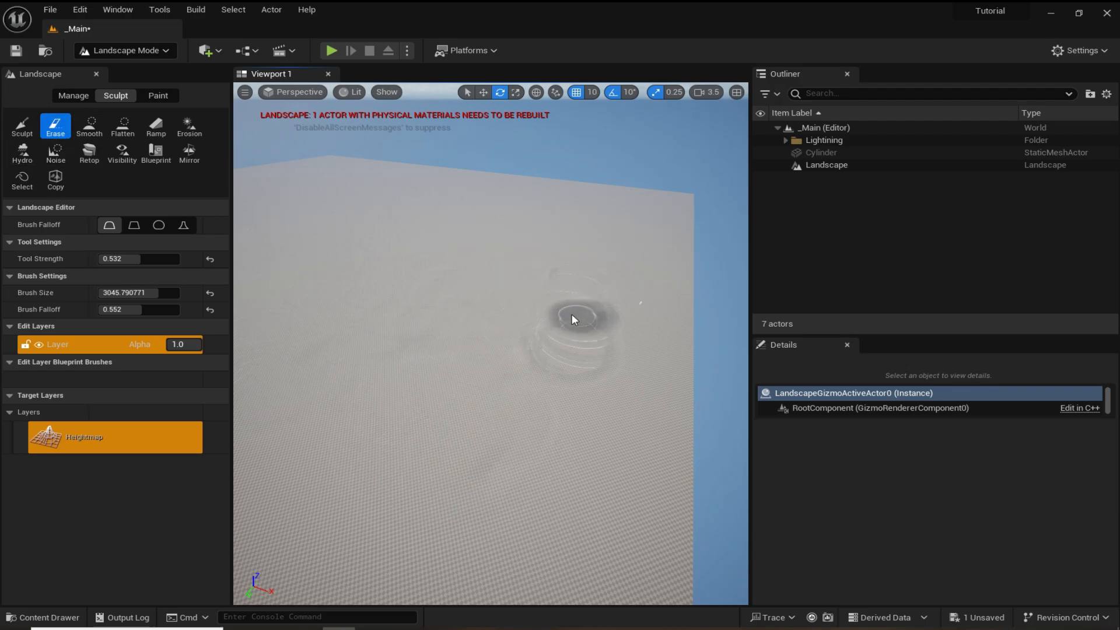
pyautogui.press('w')
pyautogui.moveTo(494, 325)
pyautogui.mouseDown(button='right')
pyautogui.moveTo(478, 256)
pyautogui.moveTo(432, 280)
pyautogui.moveTo(431, 350)
pyautogui.mouseUp(button='right')
# - Sculpt gentle rolling hills around the cylinder with the tool strength set to 0.196
pyautogui.click(22, 126)
pyautogui.scroll(-2, 432, 410)
pyautogui.moveTo(432, 410)
pyautogui.mouseDown(button='right')
pyautogui.moveTo(433, 327)
pyautogui.moveTo(432, 373)
pyautogui.mouseUp(button='right')
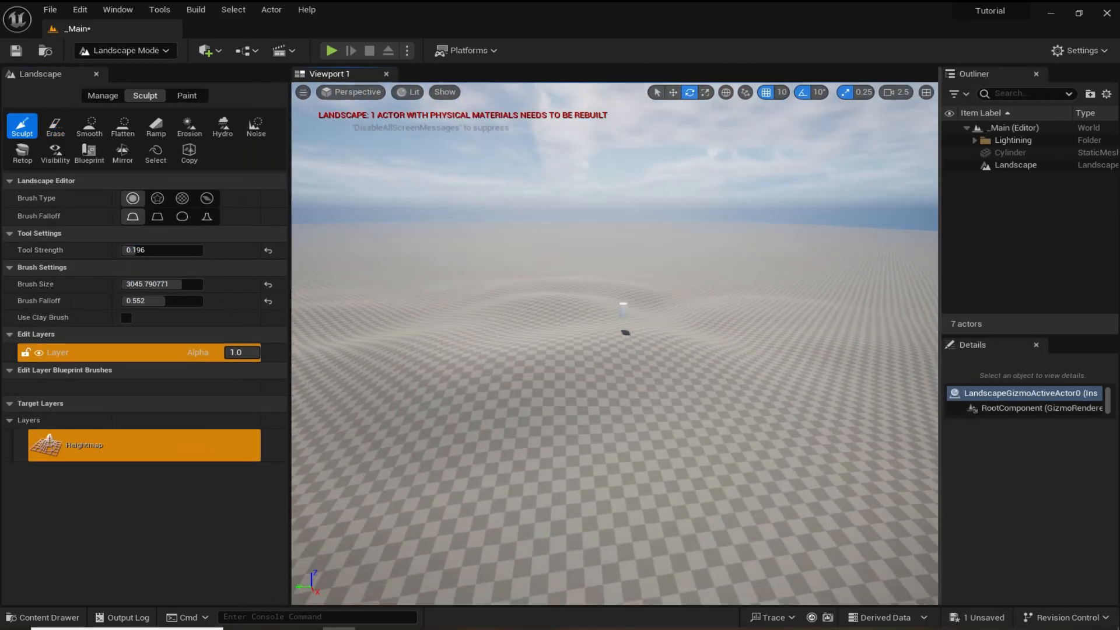
pyautogui.moveTo(601, 409); pyautogui.dragTo(607, 342, button='right')
pyautogui.moveTo(284, 366)
pyautogui.mouseDown()
pyautogui.moveTo(378, 366)
pyautogui.moveTo(206, 367)
pyautogui.mouseUp()
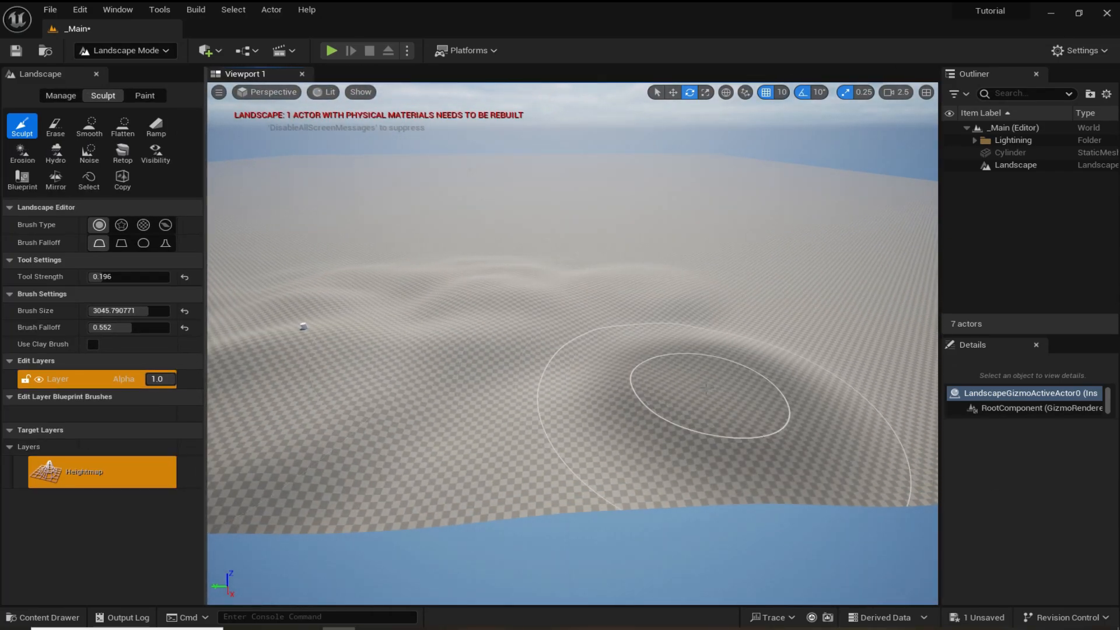
pyautogui.moveTo(706, 389); pyautogui.dragTo(694, 327, button='right')
pyautogui.scroll(-3, 613, 420)
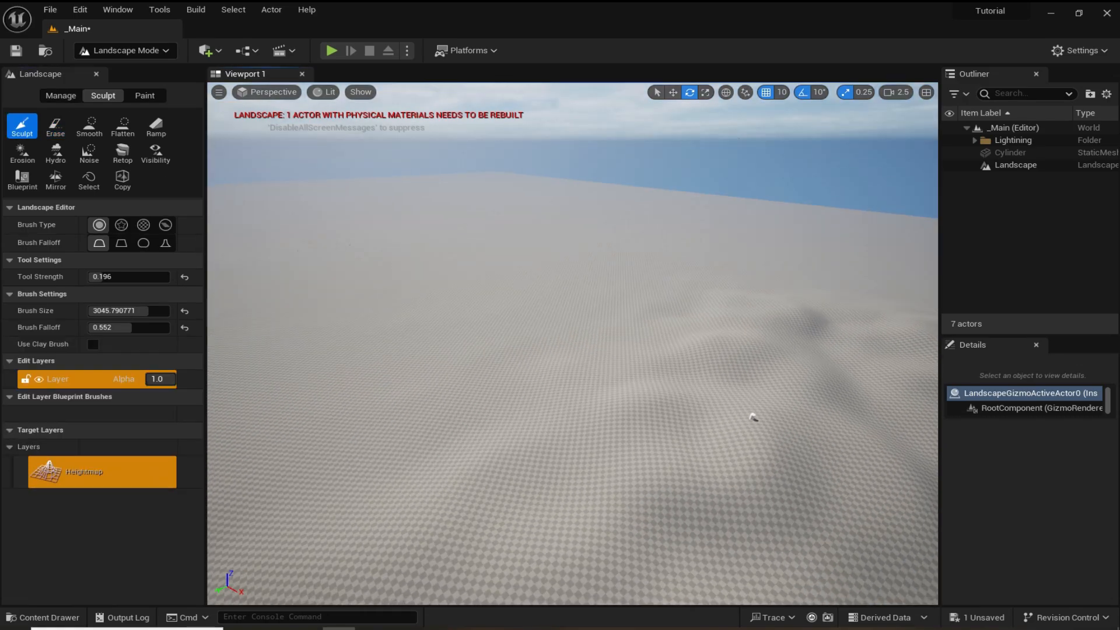
# - With the brush size at 8192, raise a large mountain near the landscape's middle and a smaller peak at the far corner
pyautogui.moveTo(598, 373)
pyautogui.mouseDown(button='right')
pyautogui.moveTo(597, 315)
pyautogui.moveTo(598, 373)
pyautogui.moveTo(476, 401)
pyautogui.moveTo(594, 277)
pyautogui.mouseUp(button='right')
pyautogui.scroll(1, 534, 338)
pyautogui.moveTo(354, 398); pyautogui.dragTo(374, 479, button='right')
pyautogui.scroll(1, 354, 443)
pyautogui.moveTo(572, 264); pyautogui.dragTo(621, 244)
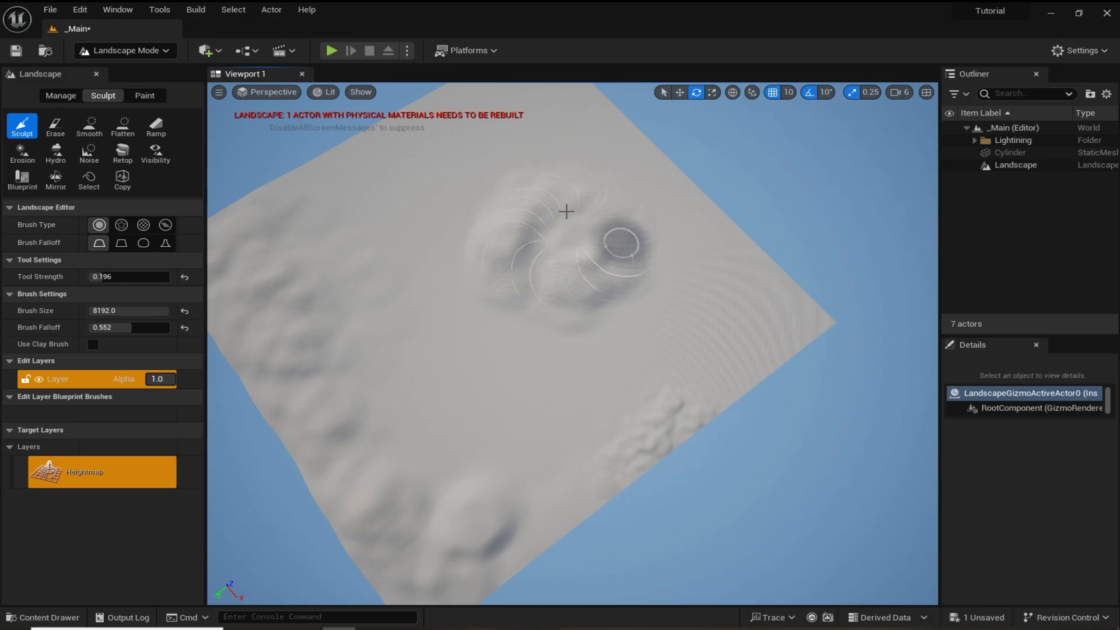
pyautogui.moveTo(508, 218); pyautogui.dragTo(583, 265, button='right')
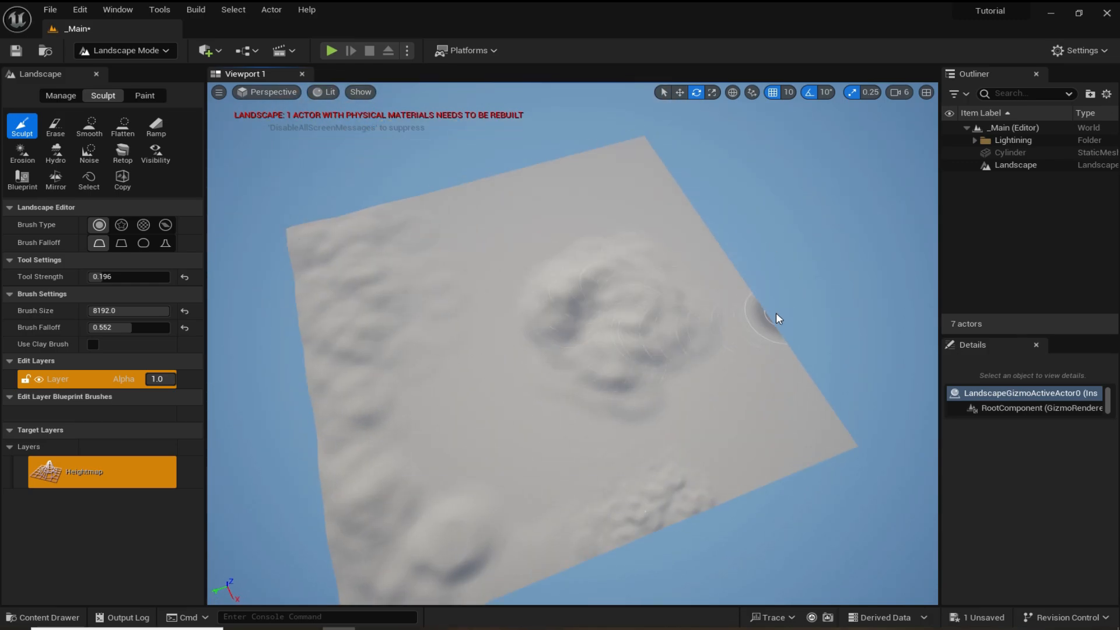
pyautogui.moveTo(648, 200); pyautogui.dragTo(643, 307)
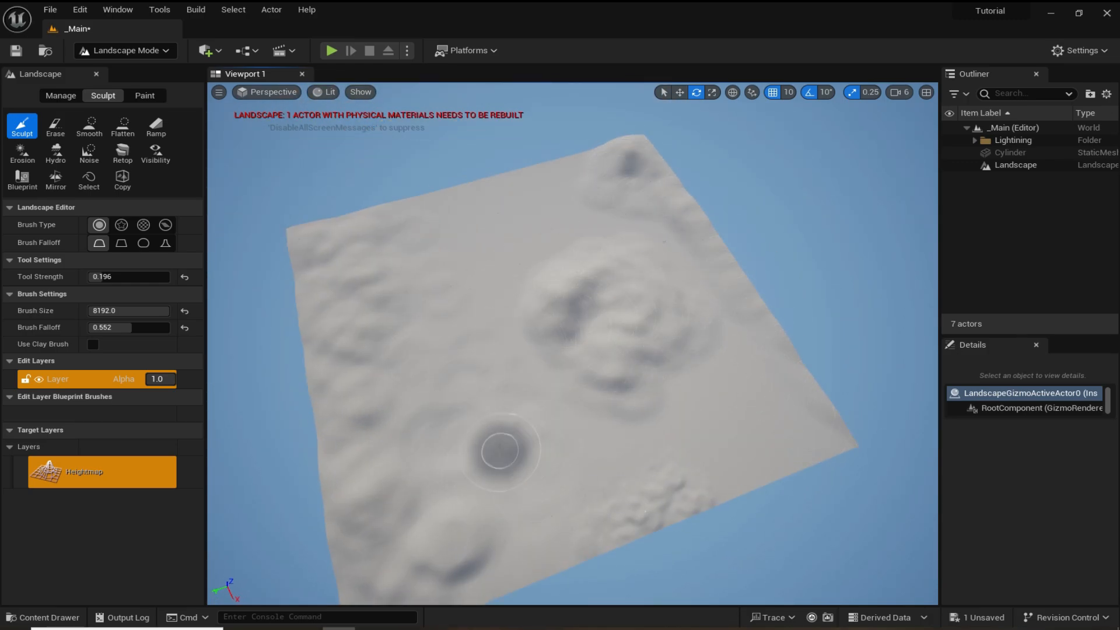
# - Raise broad rolling hills over the flat ground surrounding the central mountain
pyautogui.moveTo(500, 451)
pyautogui.mouseDown(button='right')
pyautogui.moveTo(513, 373)
pyautogui.moveTo(525, 408)
pyautogui.mouseUp(button='right')
pyautogui.moveTo(638, 435)
pyautogui.mouseDown(button='right')
pyautogui.moveTo(630, 379)
pyautogui.moveTo(560, 432)
pyautogui.mouseUp(button='right')
pyautogui.scroll(1, 560, 432)
pyautogui.moveTo(496, 435); pyautogui.dragTo(811, 402)
pyautogui.moveTo(811, 403)
pyautogui.mouseDown(button='right')
pyautogui.moveTo(758, 361)
pyautogui.moveTo(698, 420)
pyautogui.moveTo(642, 397)
pyautogui.mouseUp(button='right')
pyautogui.scroll(-1, 698, 420)
pyautogui.moveTo(429, 399)
pyautogui.mouseDown()
pyautogui.moveTo(572, 253)
pyautogui.moveTo(666, 228)
pyautogui.mouseUp()
pyautogui.moveTo(665, 227); pyautogui.dragTo(614, 240, button='right')
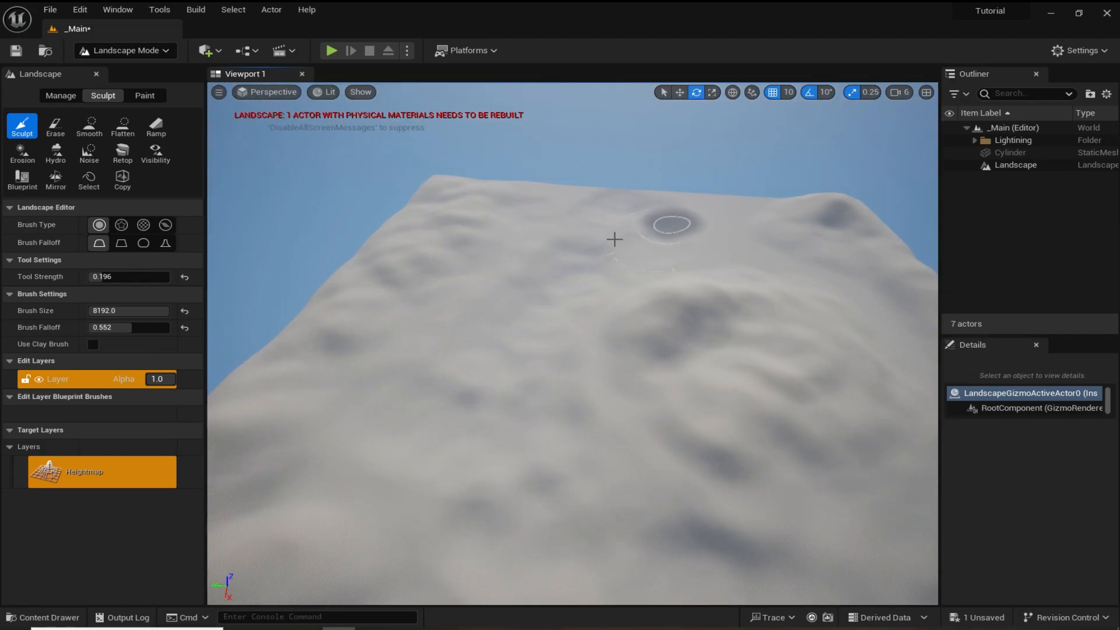
# - Extend the sculpted hills along the landscape's far side and over the foreground toward the cylinder
pyautogui.moveTo(570, 204); pyautogui.dragTo(551, 271)
pyautogui.moveTo(551, 271)
pyautogui.mouseDown(button='right')
pyautogui.moveTo(560, 216)
pyautogui.moveTo(631, 234)
pyautogui.moveTo(572, 304)
pyautogui.mouseUp(button='right')
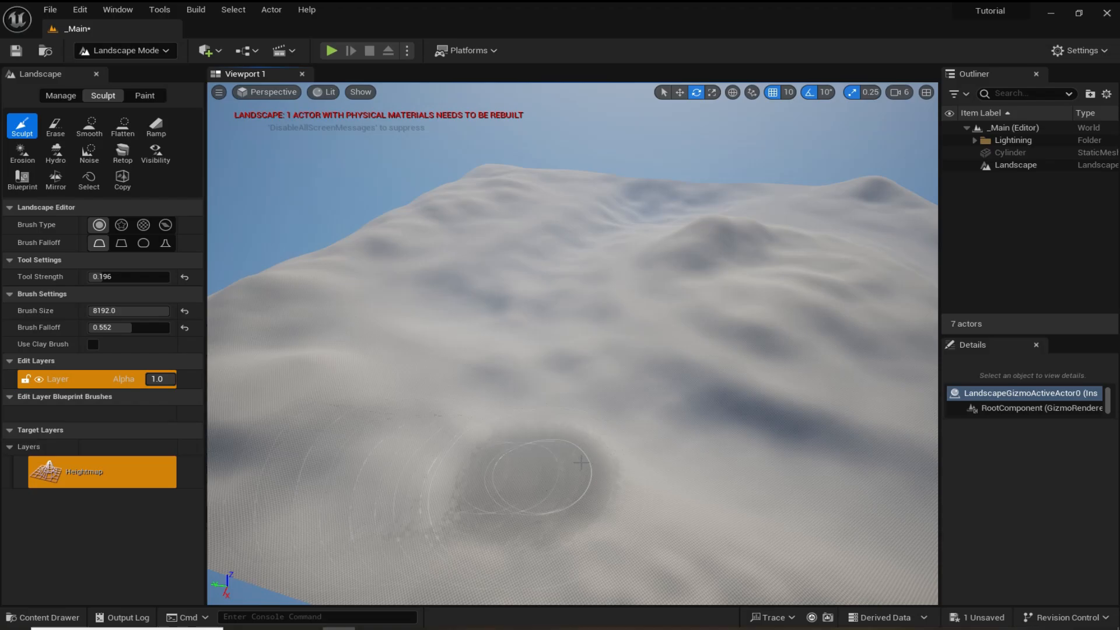
pyautogui.moveTo(526, 471); pyautogui.dragTo(592, 358)
pyautogui.moveTo(593, 358); pyautogui.dragTo(642, 421, button='right')
pyautogui.moveTo(697, 313)
pyautogui.mouseDown(button='right')
pyautogui.moveTo(795, 368)
pyautogui.moveTo(700, 420)
pyautogui.moveTo(654, 397)
pyautogui.mouseUp(button='right')
pyautogui.scroll(-1, 700, 420)
pyautogui.moveTo(704, 524)
pyautogui.mouseDown(button='right')
pyautogui.moveTo(700, 408)
pyautogui.moveTo(567, 327)
pyautogui.moveTo(607, 408)
pyautogui.moveTo(607, 490)
pyautogui.mouseUp(button='right')
pyautogui.scroll(-3, 568, 328)
pyautogui.moveTo(607, 490); pyautogui.dragTo(583, 461)
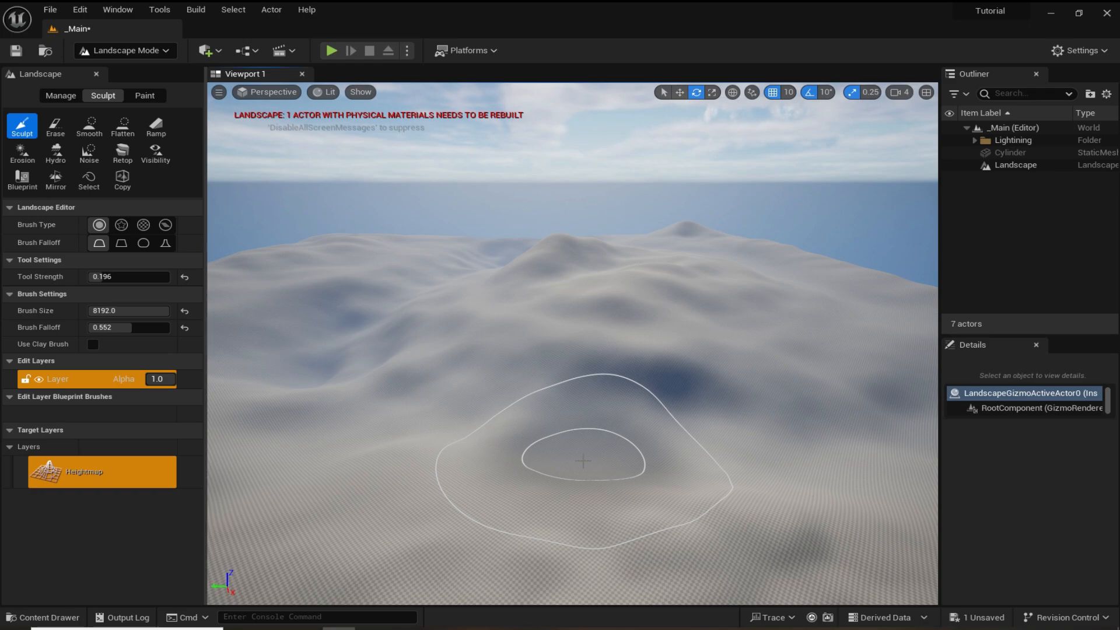
# - Try the Smooth tool on the terrain around the cylinder and undo the stroke
pyautogui.click(89, 126)
pyautogui.moveTo(537, 234); pyautogui.dragTo(537, 303, button='right')
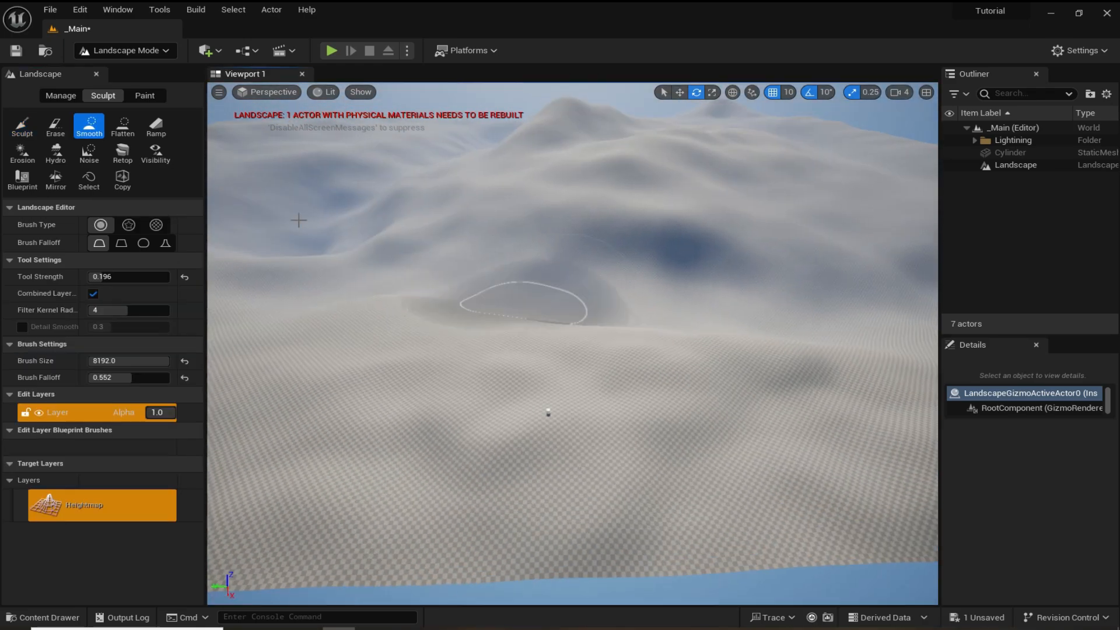
pyautogui.click(21, 124)
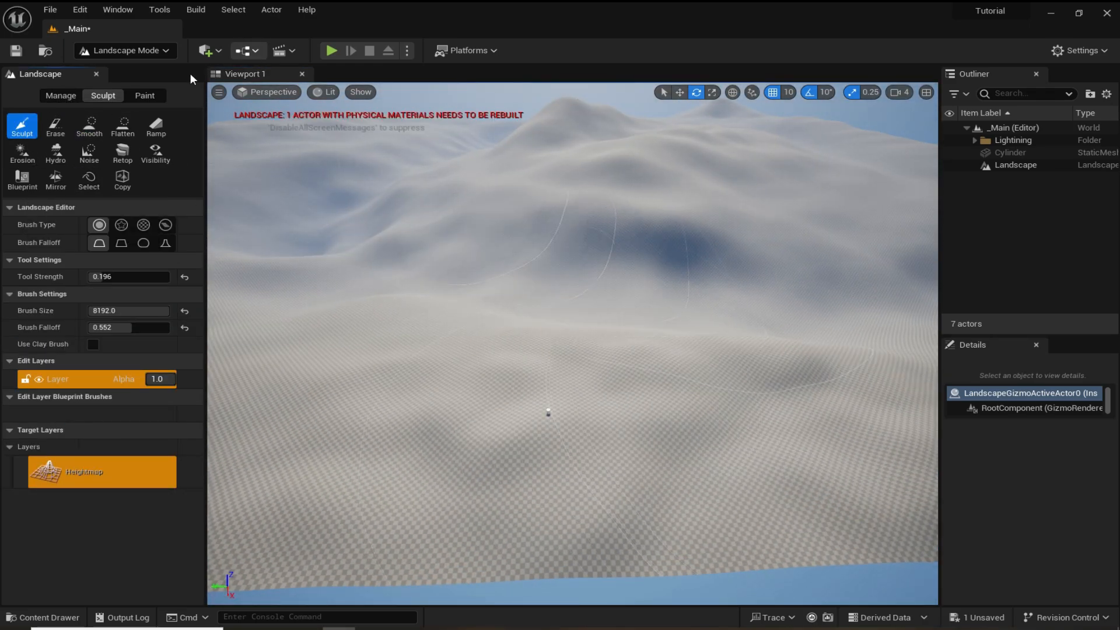
pyautogui.click(88, 126)
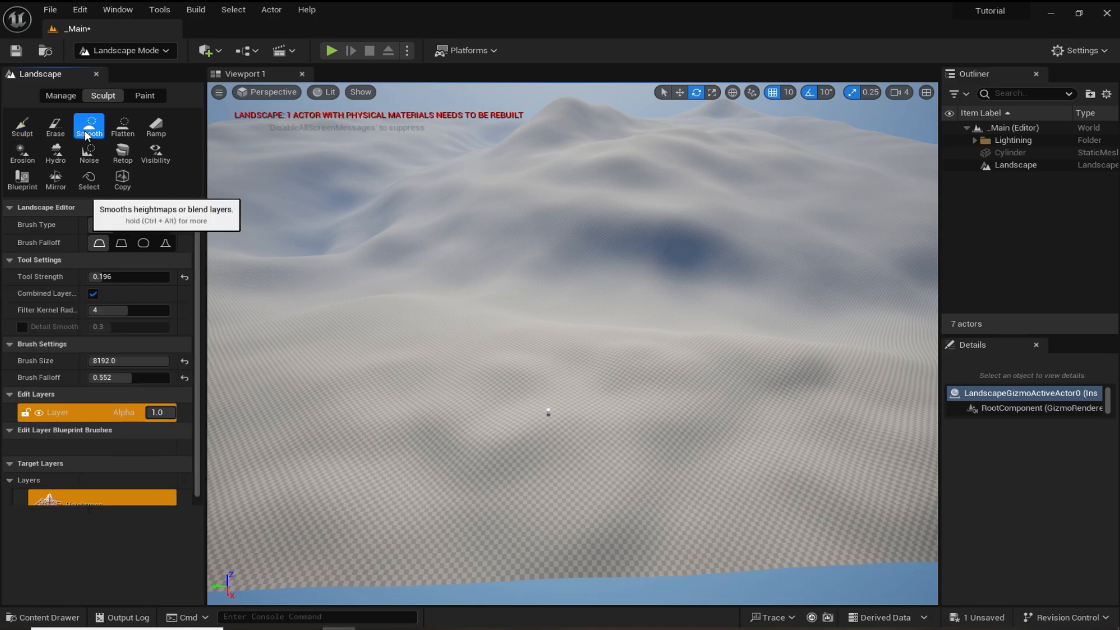
pyautogui.moveTo(560, 350); pyautogui.dragTo(560, 397, button='right')
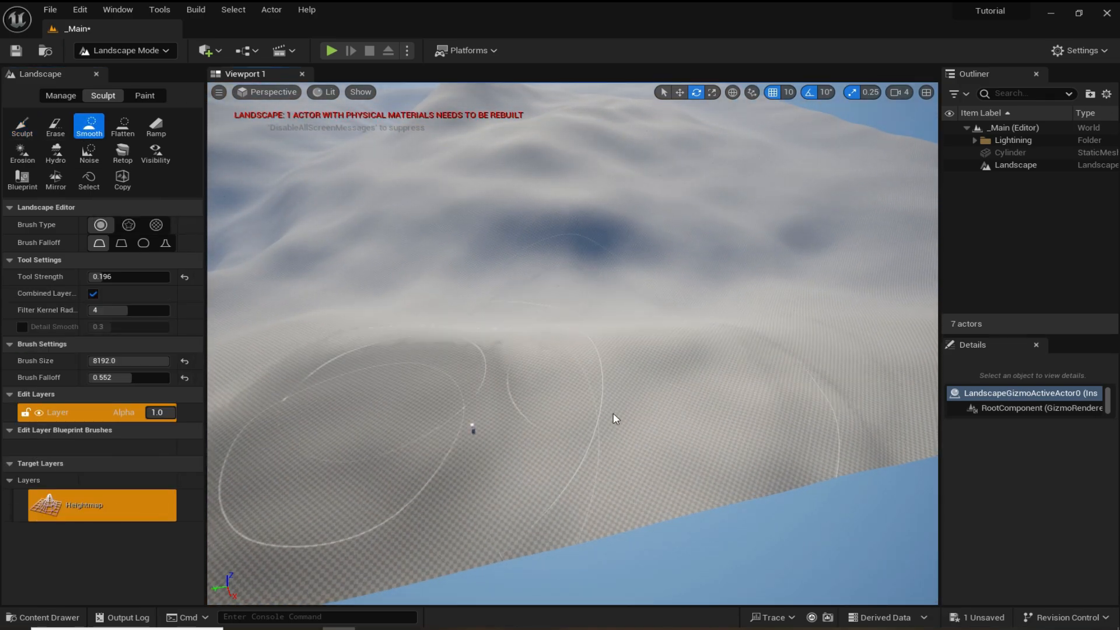
pyautogui.moveTo(600, 433)
pyautogui.mouseDown(button='right')
pyautogui.moveTo(577, 373)
pyautogui.moveTo(605, 408)
pyautogui.mouseUp(button='right')
pyautogui.press('q')
pyautogui.hotkey('ctrl', 'z')
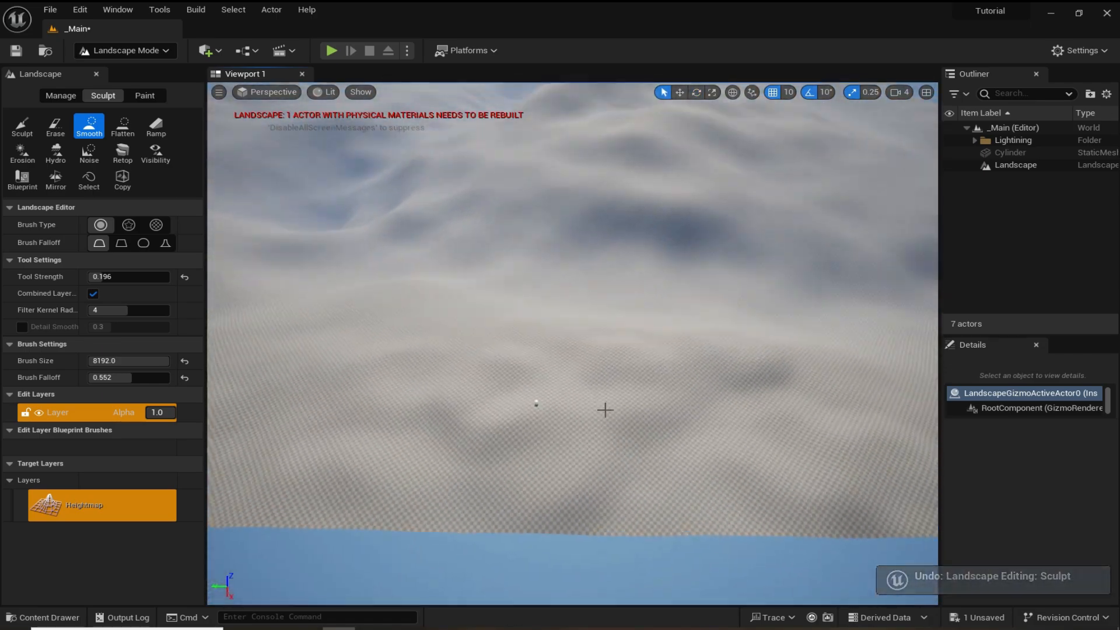
# - Set the Smooth tool strength to 0.54 and smooth the central mountain area
pyautogui.click(22, 126)
pyautogui.click(89, 126)
pyautogui.moveTo(548, 351); pyautogui.dragTo(548, 332, button='right')
pyautogui.moveTo(676, 413); pyautogui.dragTo(618, 408, button='right')
pyautogui.scroll(1, 677, 409)
pyautogui.moveTo(105, 277); pyautogui.dragTo(133, 277)
pyautogui.moveTo(703, 248); pyautogui.dragTo(635, 410, button='right')
# - Flatten the central mountain into a wide plateau with a lower ledge beside it
pyautogui.click(124, 126)
pyautogui.moveTo(529, 337); pyautogui.dragTo(529, 336, button='right')
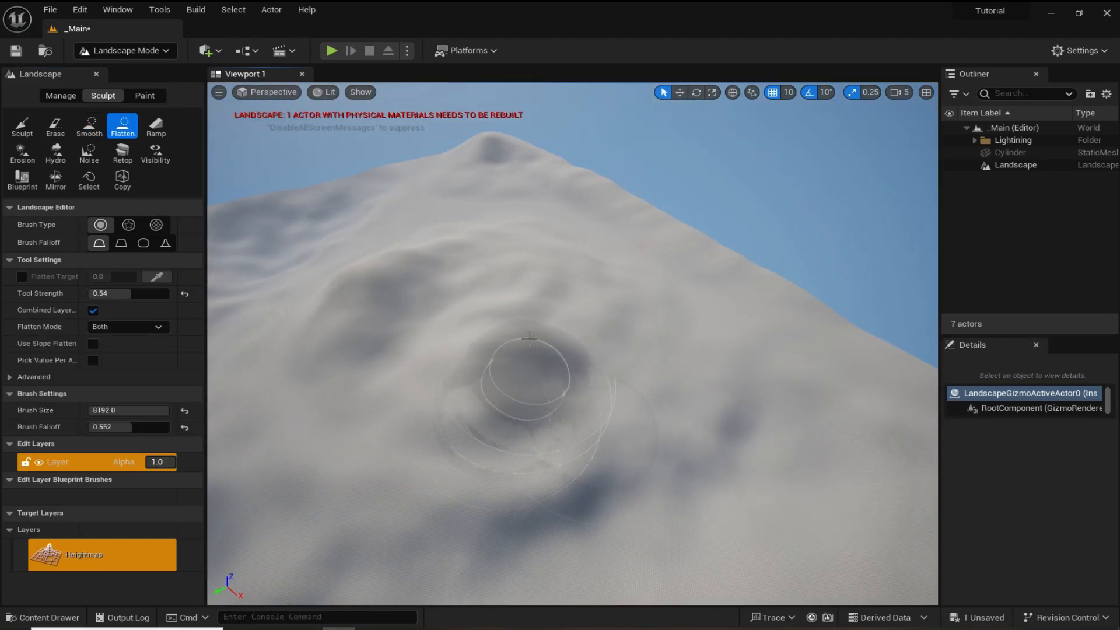
pyautogui.moveTo(475, 302); pyautogui.dragTo(610, 385)
pyautogui.moveTo(610, 385); pyautogui.dragTo(562, 409, button='right')
pyautogui.moveTo(563, 362); pyautogui.dragTo(634, 176)
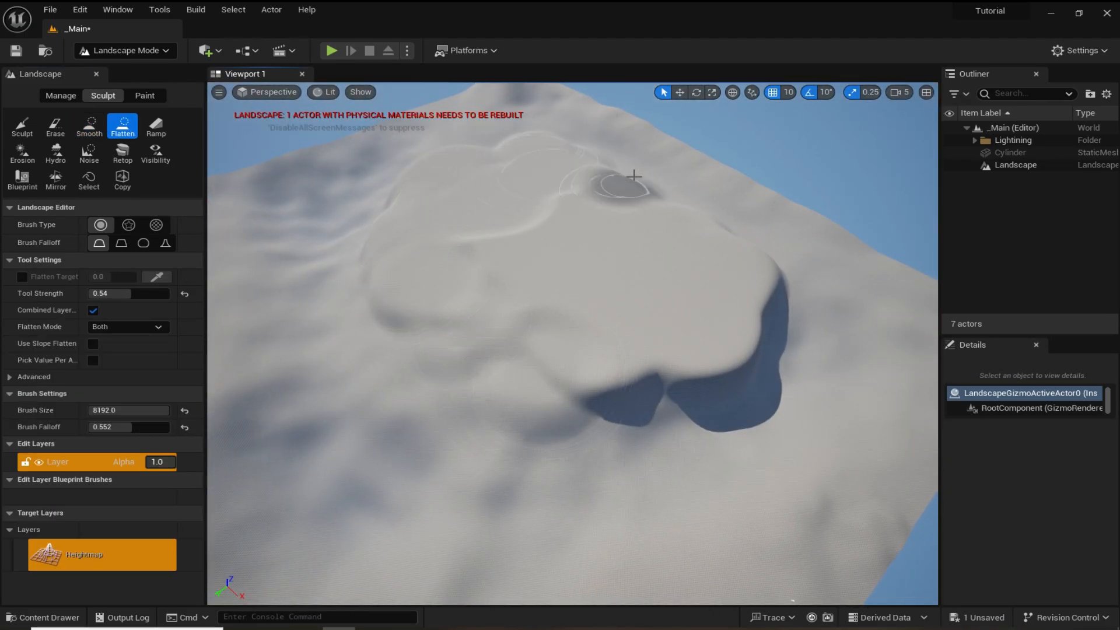
pyautogui.moveTo(761, 275); pyautogui.dragTo(729, 315)
pyautogui.moveTo(730, 315)
pyautogui.mouseDown(button='right')
pyautogui.moveTo(700, 245)
pyautogui.moveTo(671, 350)
pyautogui.mouseUp(button='right')
# - Erase along the plateau's front edge, undoing the first stroke and repeating it across the slope
pyautogui.click(56, 126)
pyautogui.moveTo(535, 500); pyautogui.dragTo(583, 466, button='right')
pyautogui.moveTo(671, 350); pyautogui.dragTo(356, 353)
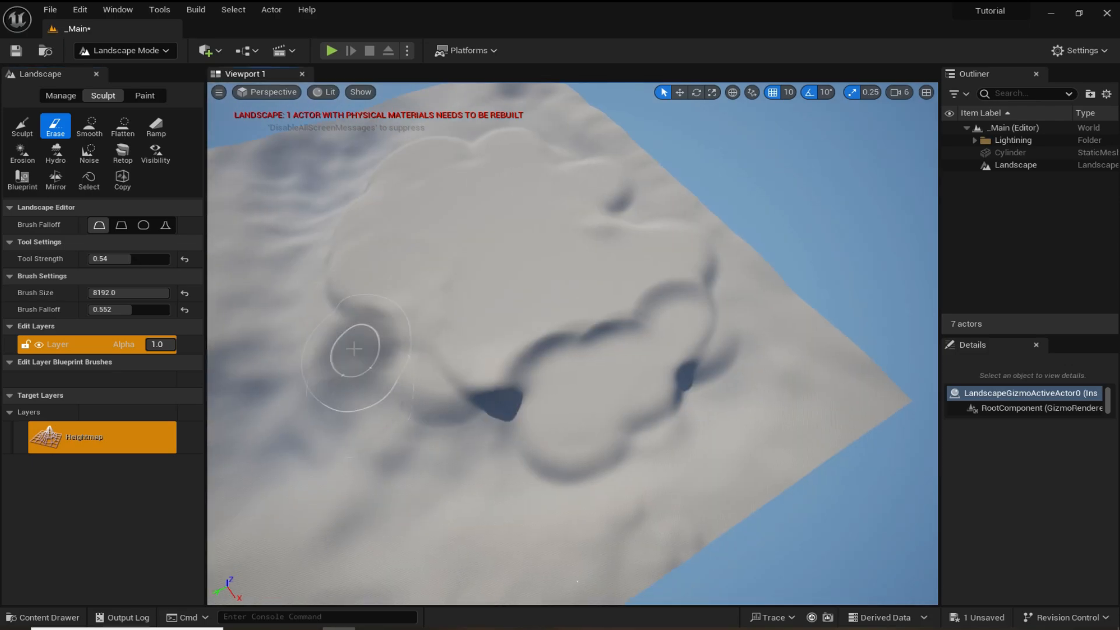
pyautogui.hotkey('ctrl', 'z')
pyautogui.moveTo(723, 286); pyautogui.dragTo(489, 396)
# - Sculpt rough mounds and ridges along the slopes below the plateau at tool strength 0.54
pyautogui.click(22, 126)
pyautogui.moveTo(525, 327); pyautogui.dragTo(548, 385, button='right')
pyautogui.moveTo(574, 370); pyautogui.dragTo(466, 385)
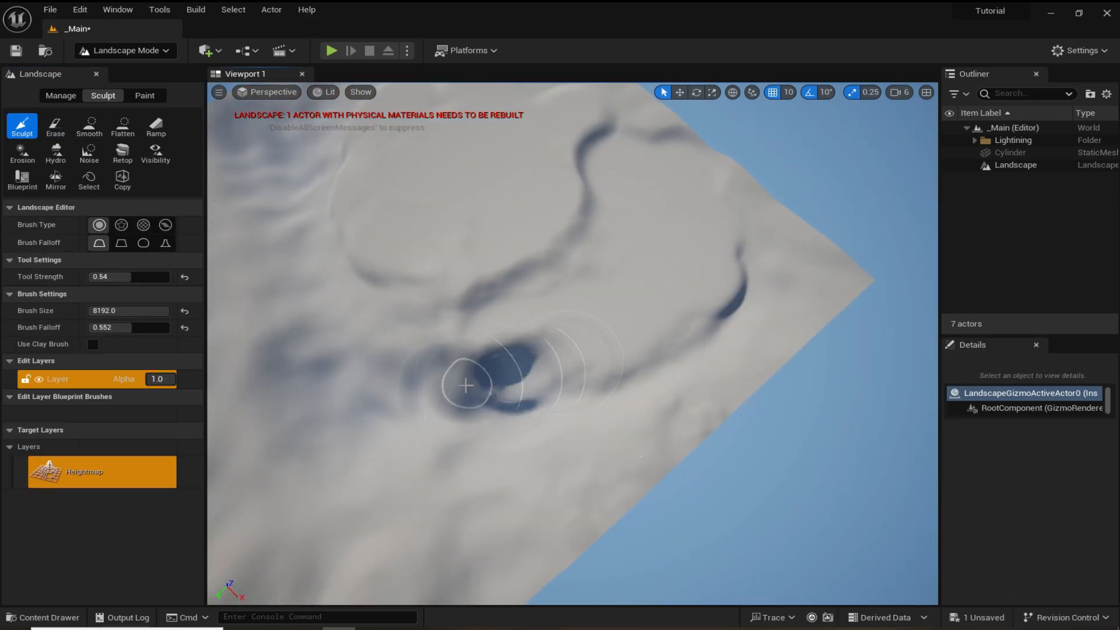
pyautogui.scroll(-1, 730, 146)
pyautogui.moveTo(763, 228)
pyautogui.mouseDown(button='right')
pyautogui.moveTo(729, 146)
pyautogui.moveTo(692, 404)
pyautogui.mouseUp(button='right')
pyautogui.moveTo(693, 405); pyautogui.dragTo(727, 365)
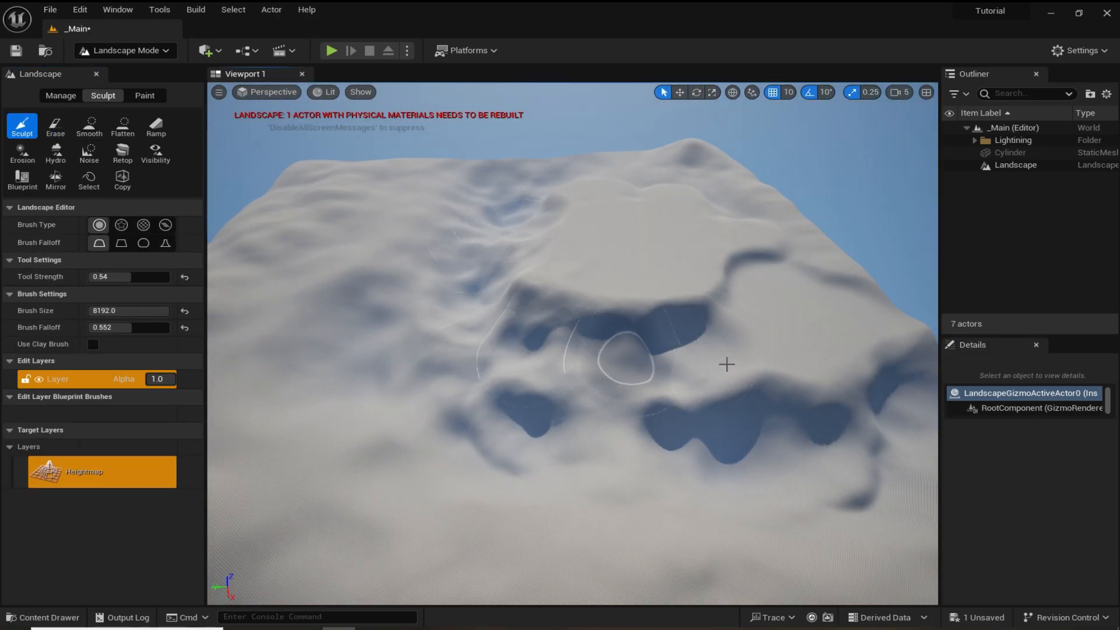
pyautogui.moveTo(486, 373); pyautogui.dragTo(857, 374)
pyautogui.moveTo(641, 362)
pyautogui.mouseDown(button='right')
pyautogui.moveTo(636, 233)
pyautogui.moveTo(647, 373)
pyautogui.mouseUp(button='right')
pyautogui.scroll(-1, 647, 373)
# - Set the Erase tool strength to 0.132 and soften the steep edges and mounds around the plateau
pyautogui.click(55, 126)
pyautogui.moveTo(132, 258); pyautogui.dragTo(154, 259)
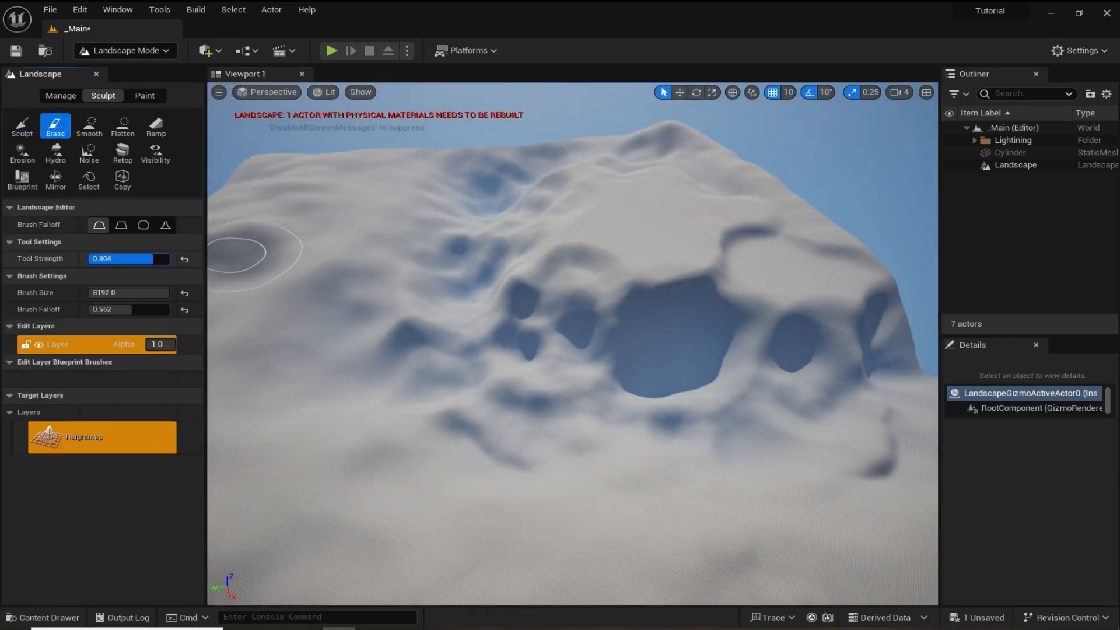
pyautogui.moveTo(525, 327); pyautogui.dragTo(525, 373, button='right')
pyautogui.moveTo(154, 258); pyautogui.dragTo(99, 259)
pyautogui.moveTo(831, 352); pyautogui.dragTo(753, 315, button='right')
pyautogui.moveTo(753, 315); pyautogui.dragTo(793, 232)
pyautogui.moveTo(793, 233)
pyautogui.mouseDown(button='right')
pyautogui.moveTo(652, 309)
pyautogui.moveTo(519, 233)
pyautogui.mouseUp(button='right')
pyautogui.moveTo(520, 387)
pyautogui.mouseDown(button='right')
pyautogui.moveTo(549, 490)
pyautogui.moveTo(618, 554)
pyautogui.mouseUp(button='right')
# - Smooth the bumpy slopes below and beside the plateau with the Smooth tool
pyautogui.click(89, 126)
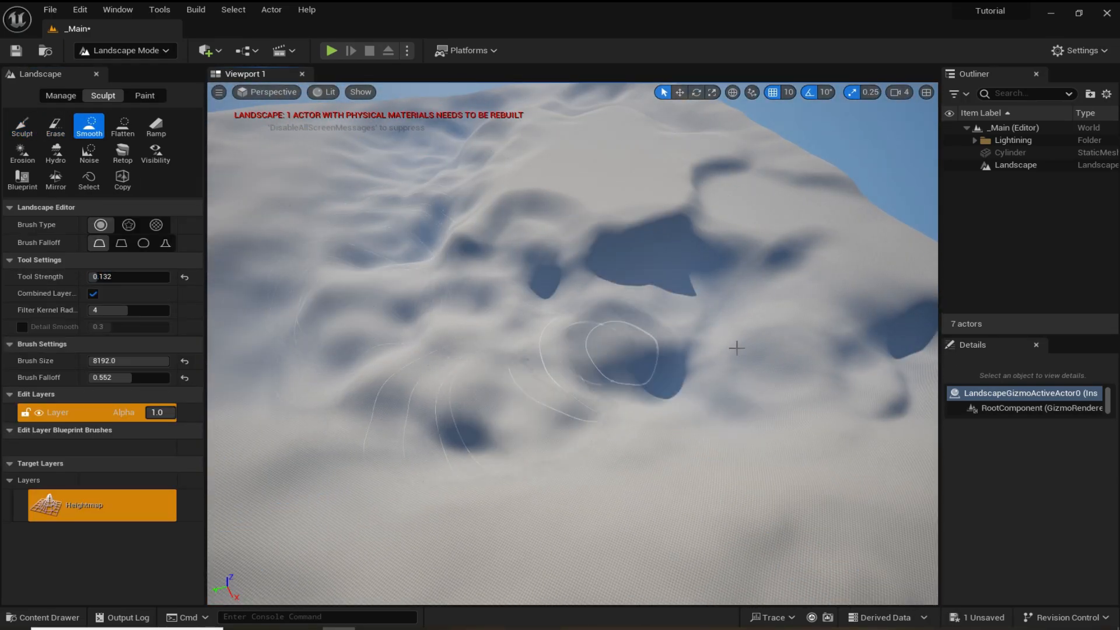
pyautogui.moveTo(737, 348); pyautogui.dragTo(390, 168)
pyautogui.moveTo(670, 437)
pyautogui.mouseDown(button='right')
pyautogui.moveTo(670, 327)
pyautogui.moveTo(671, 513)
pyautogui.mouseUp(button='right')
pyautogui.scroll(-1, 572, 344)
pyautogui.moveTo(572, 361)
pyautogui.mouseDown(button='right')
pyautogui.moveTo(572, 303)
pyautogui.moveTo(578, 374)
pyautogui.moveTo(613, 455)
pyautogui.mouseUp(button='right')
pyautogui.scroll(3, 572, 345)
# - Set the Erase brush size to 15000 and level the bumps and mounds across the slopes and plateau
pyautogui.click(55, 126)
pyautogui.click(128, 291)
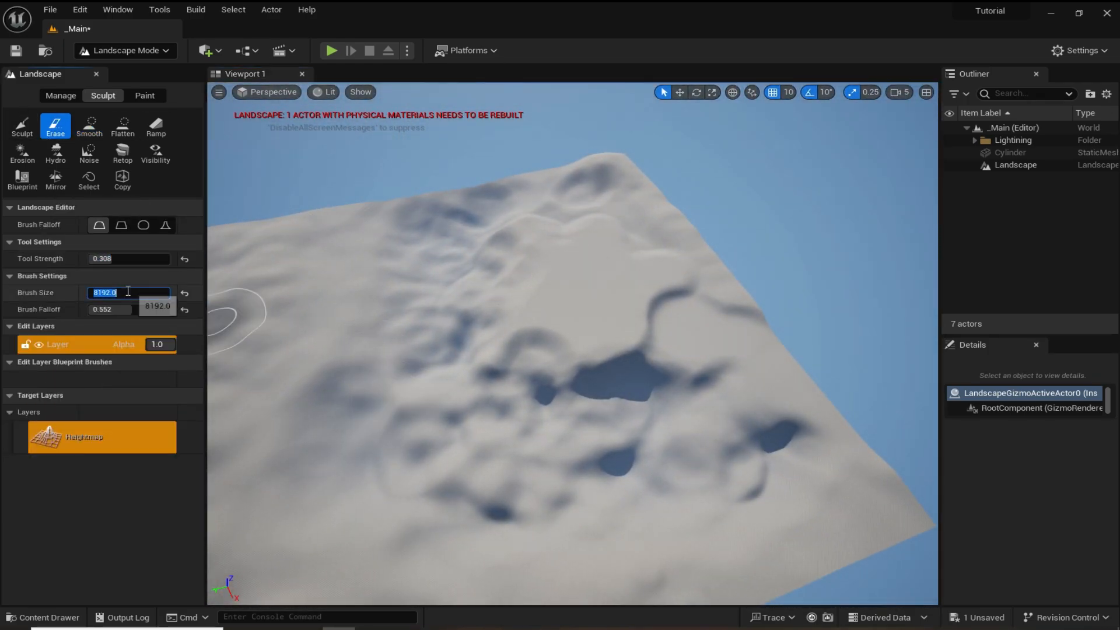
pyautogui.write('15000')
pyautogui.press('Return')
pyautogui.moveTo(589, 461); pyautogui.dragTo(618, 218)
pyautogui.moveTo(440, 265); pyautogui.dragTo(680, 455)
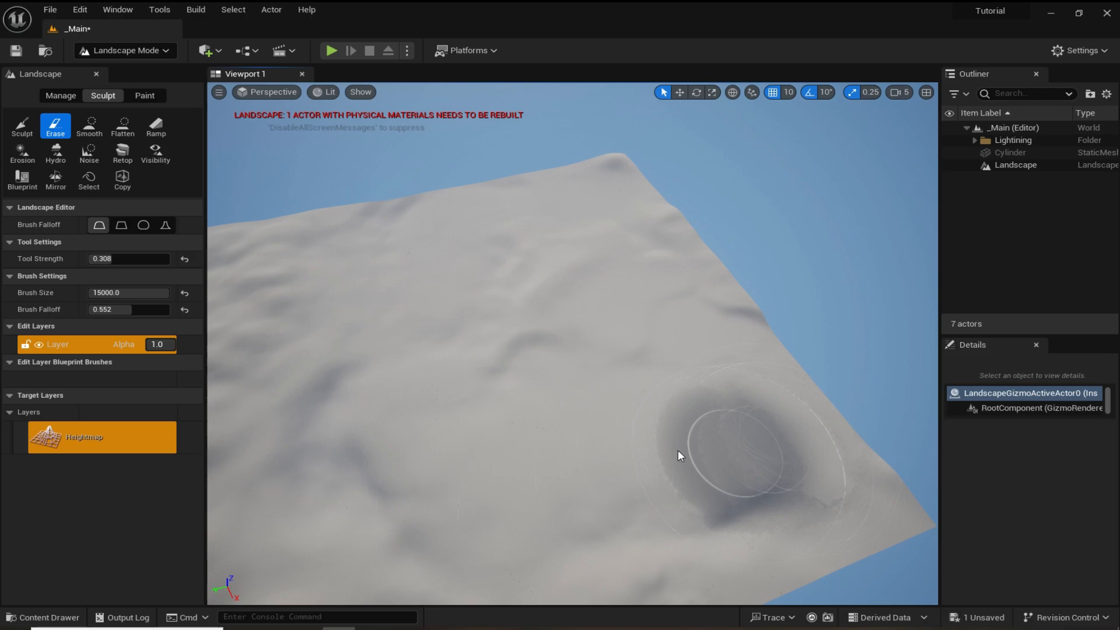
pyautogui.moveTo(641, 224)
pyautogui.mouseDown(button='right')
pyautogui.moveTo(613, 251)
pyautogui.moveTo(540, 280)
pyautogui.moveTo(548, 327)
pyautogui.mouseUp(button='right')
# - Sculpt raised terrain along the plateau's edge at tool strength 0.308 and brush size 8192
pyautogui.click(23, 126)
pyautogui.click(128, 311)
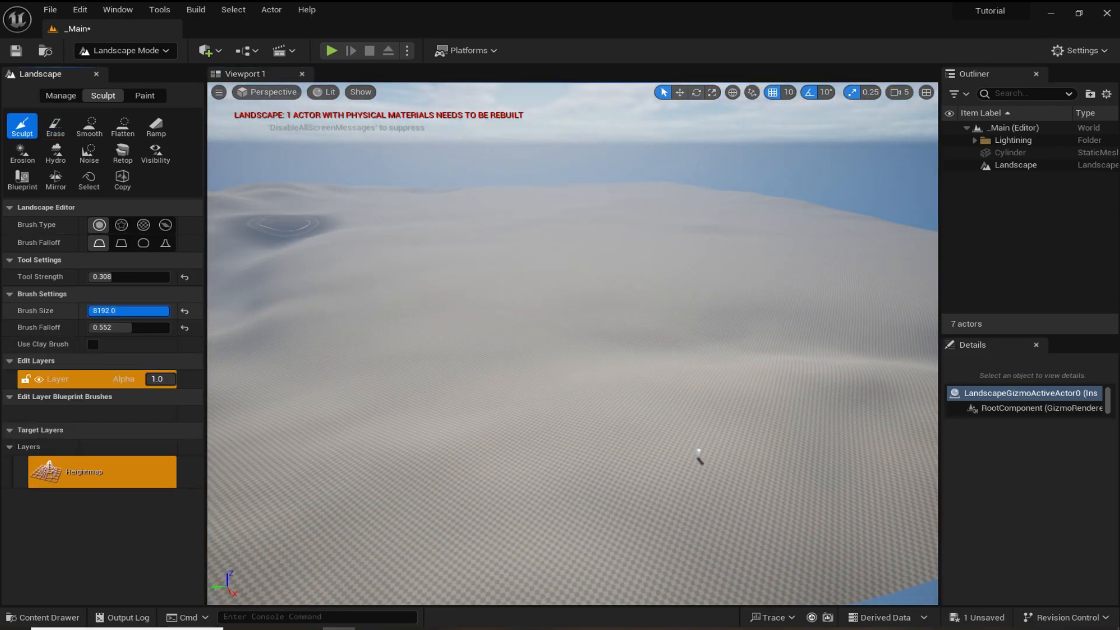
pyautogui.moveTo(697, 455); pyautogui.dragTo(695, 408, button='right')
pyautogui.moveTo(619, 374); pyautogui.dragTo(525, 327, button='right')
pyautogui.moveTo(501, 321)
pyautogui.mouseDown()
pyautogui.moveTo(455, 315)
pyautogui.moveTo(681, 367)
pyautogui.moveTo(487, 237)
pyautogui.moveTo(770, 350)
pyautogui.mouseUp()
pyautogui.moveTo(770, 350); pyautogui.dragTo(677, 379, button='right')
pyautogui.scroll(2, 677, 379)
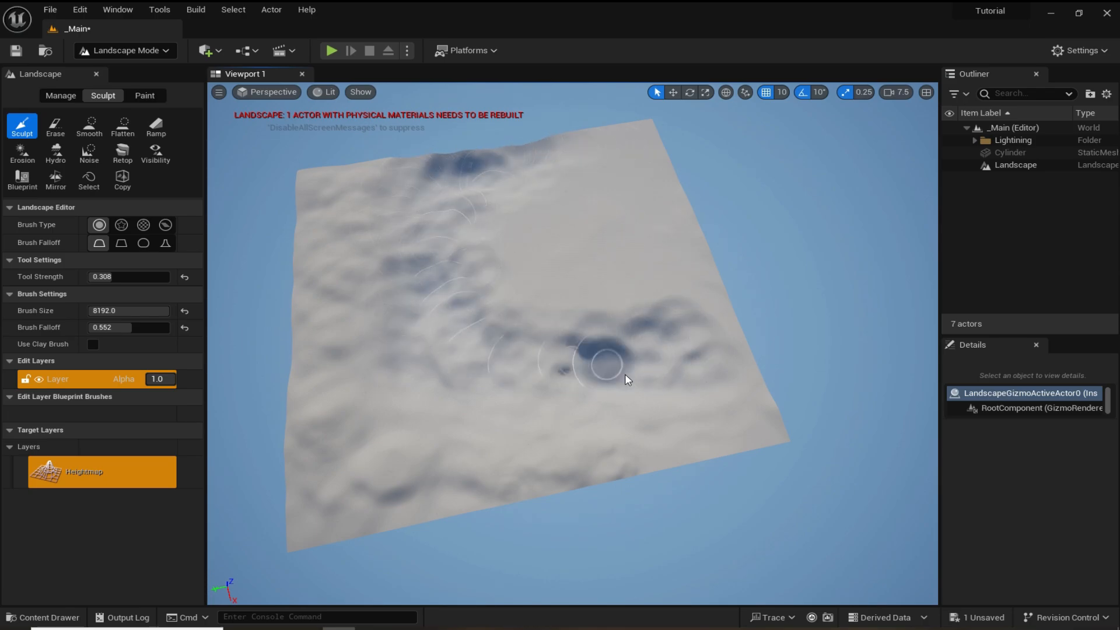
# - Raise the Smooth tool strength to 1.0 and smooth the ridges beside the plateau
pyautogui.press('w')
pyautogui.moveTo(488, 386)
pyautogui.mouseDown(button='right')
pyautogui.moveTo(496, 274)
pyautogui.moveTo(496, 362)
pyautogui.mouseUp(button='right')
pyautogui.press('s')
pyautogui.scroll(-1, 495, 362)
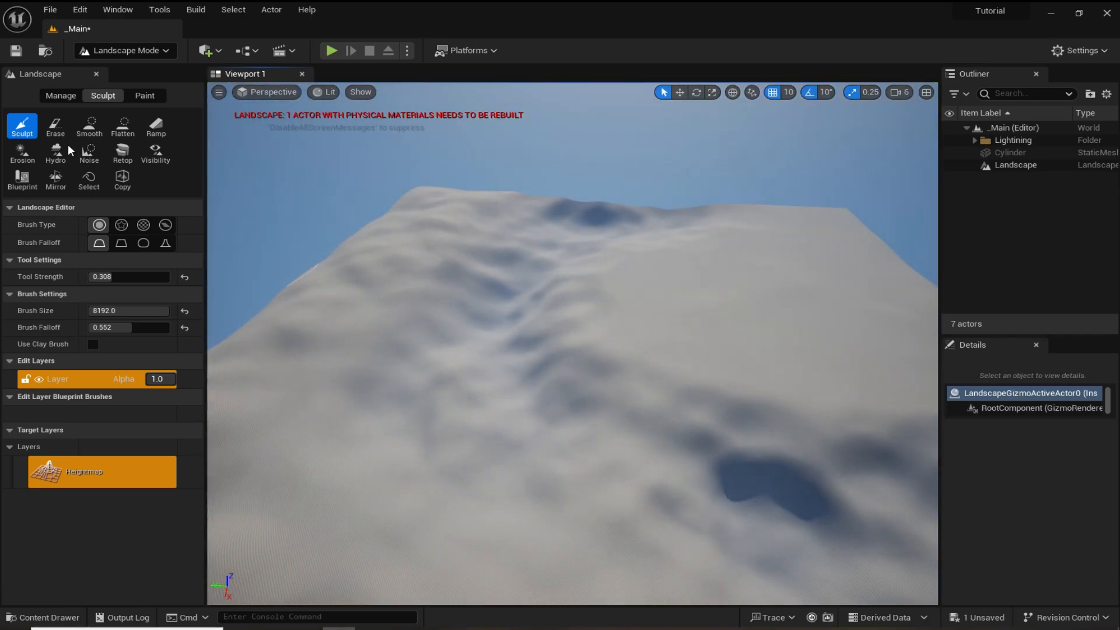
pyautogui.click(89, 126)
pyautogui.moveTo(112, 277); pyautogui.dragTo(170, 277)
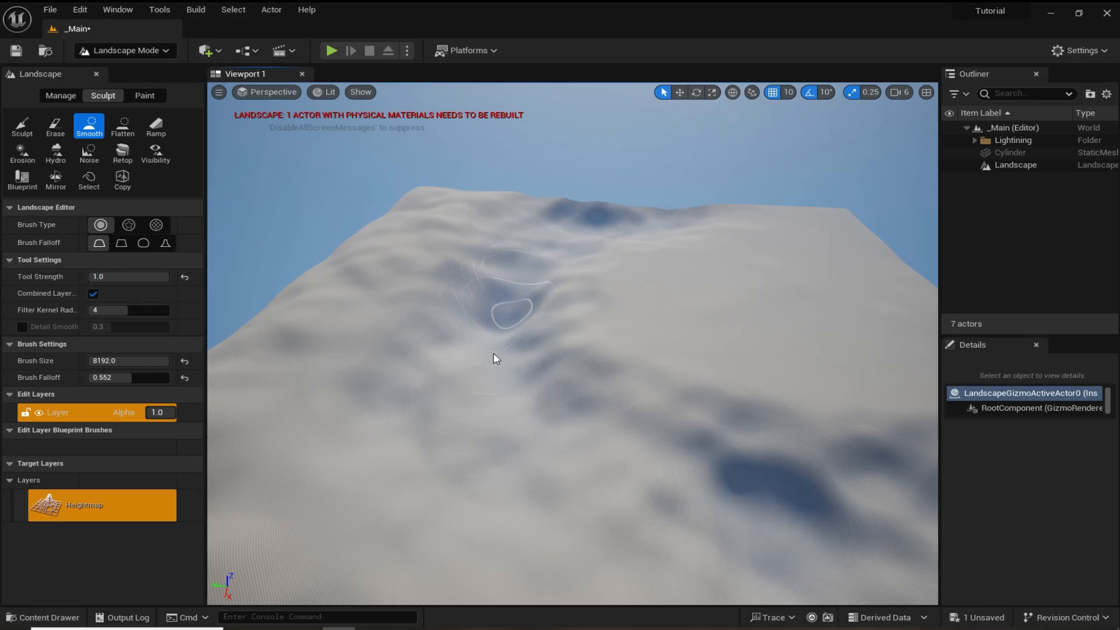
# - Reshape the smoothed slope beside the plateau with another Sculpt stroke
pyautogui.click(24, 126)
pyautogui.moveTo(525, 367)
pyautogui.mouseDown(button='right')
pyautogui.moveTo(525, 304)
pyautogui.moveTo(525, 367)
pyautogui.mouseUp(button='right')
pyautogui.moveTo(525, 367); pyautogui.dragTo(507, 350)
pyautogui.moveTo(508, 350)
pyautogui.mouseDown(button='right')
pyautogui.moveTo(507, 292)
pyautogui.moveTo(505, 409)
pyautogui.moveTo(504, 303)
pyautogui.mouseUp(button='right')
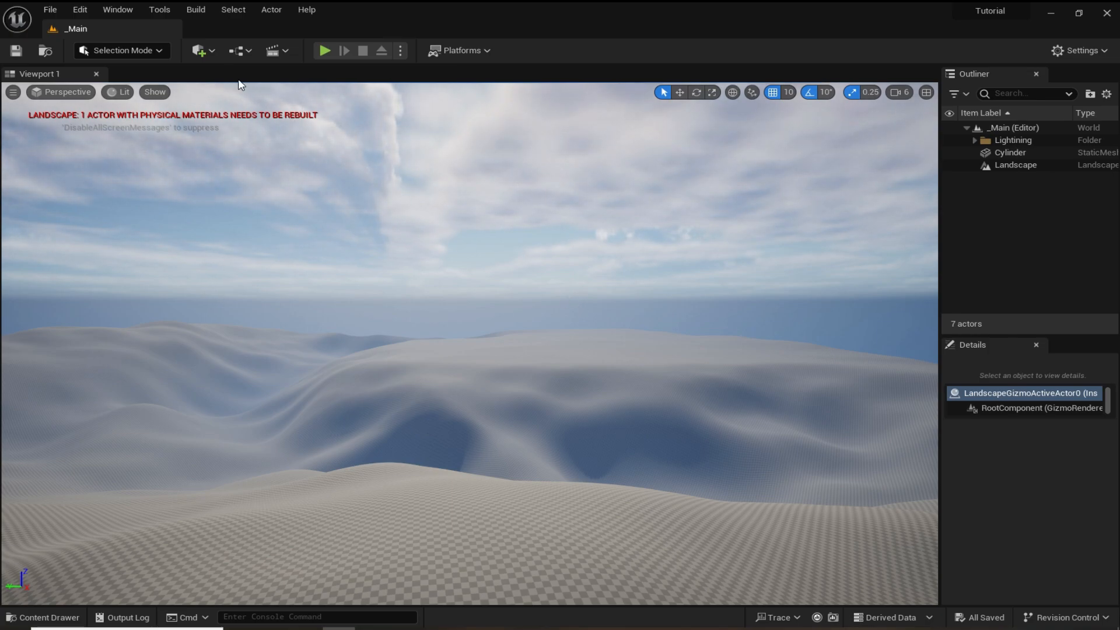
# - Open Quixel Bridge and add the Rock Cliff surface to the project at Medium Quality
pyautogui.click(215, 56)
pyautogui.click(255, 98)
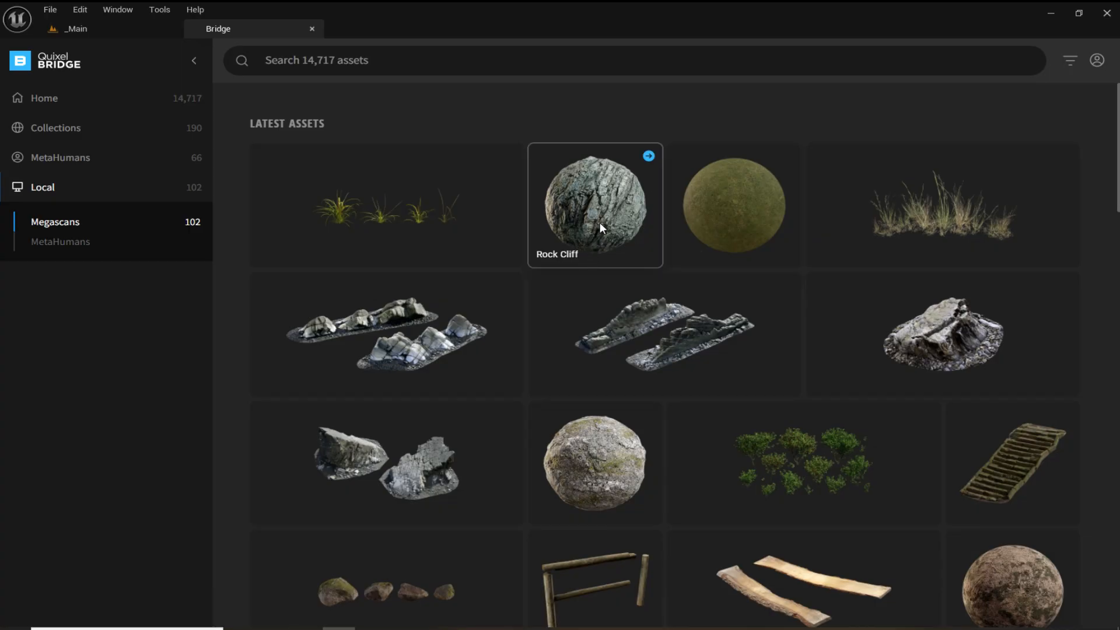
pyautogui.click(600, 227)
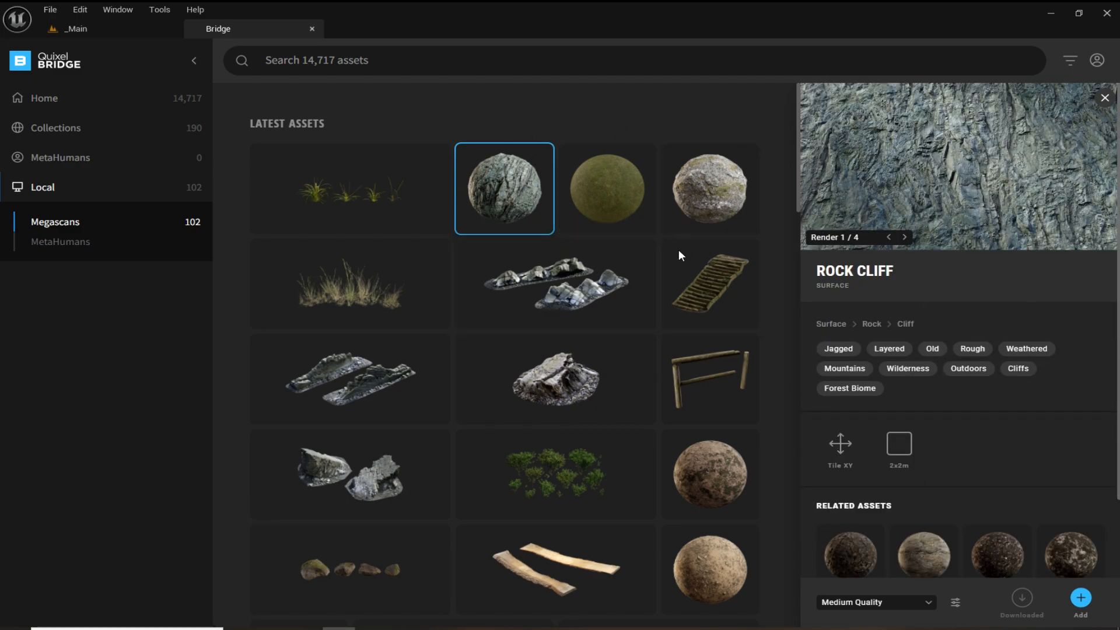
pyautogui.scroll(-5, 679, 256)
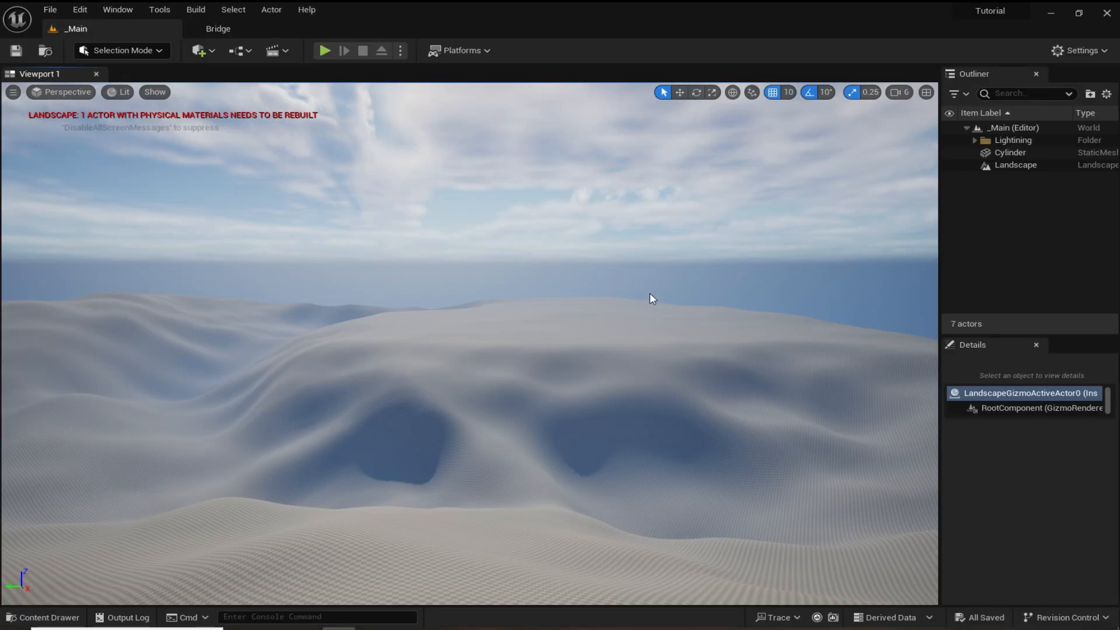
# - Select the landscape and locate the Rock Cliff material instance in the Megascans Surfaces folder
pyautogui.click(632, 343)
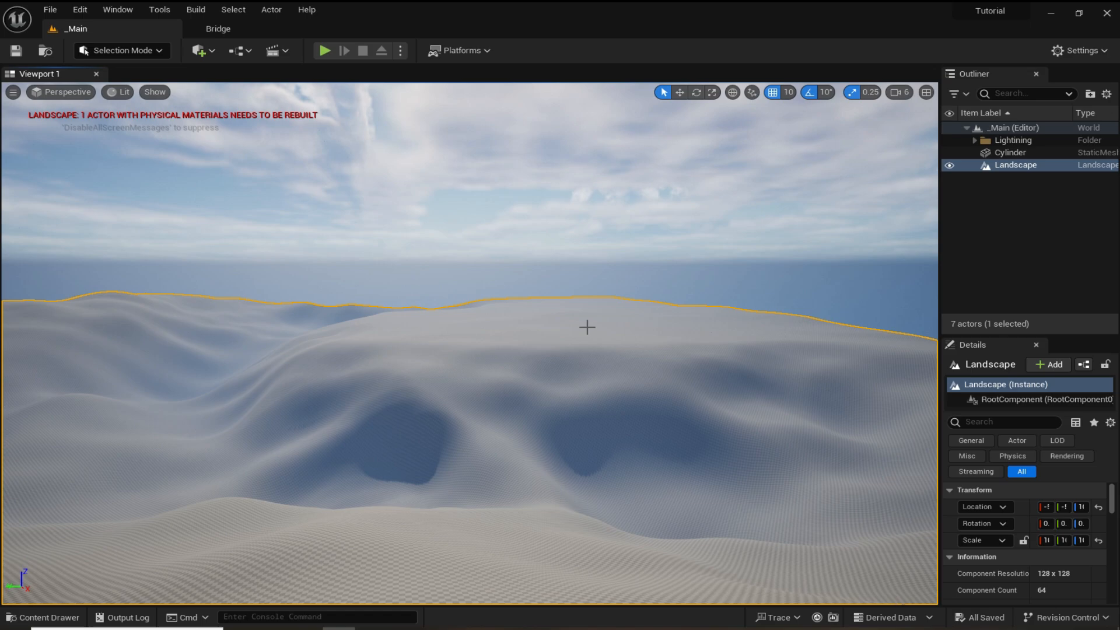
pyautogui.hotkey('ctrl', 'space')
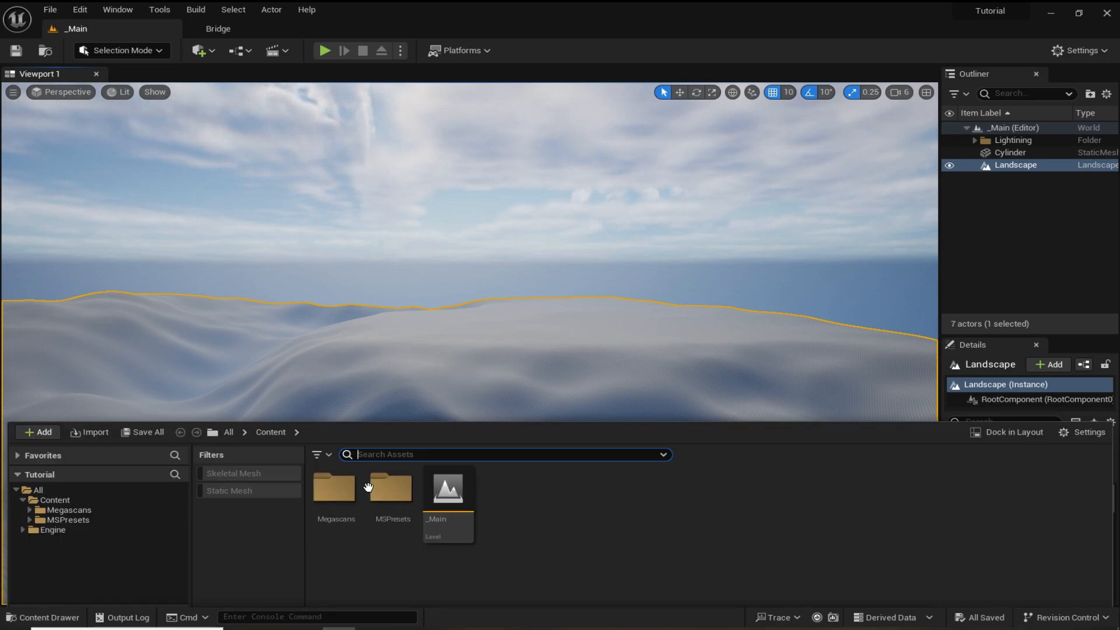
pyautogui.doubleClick(341, 506)
pyautogui.doubleClick(336, 503)
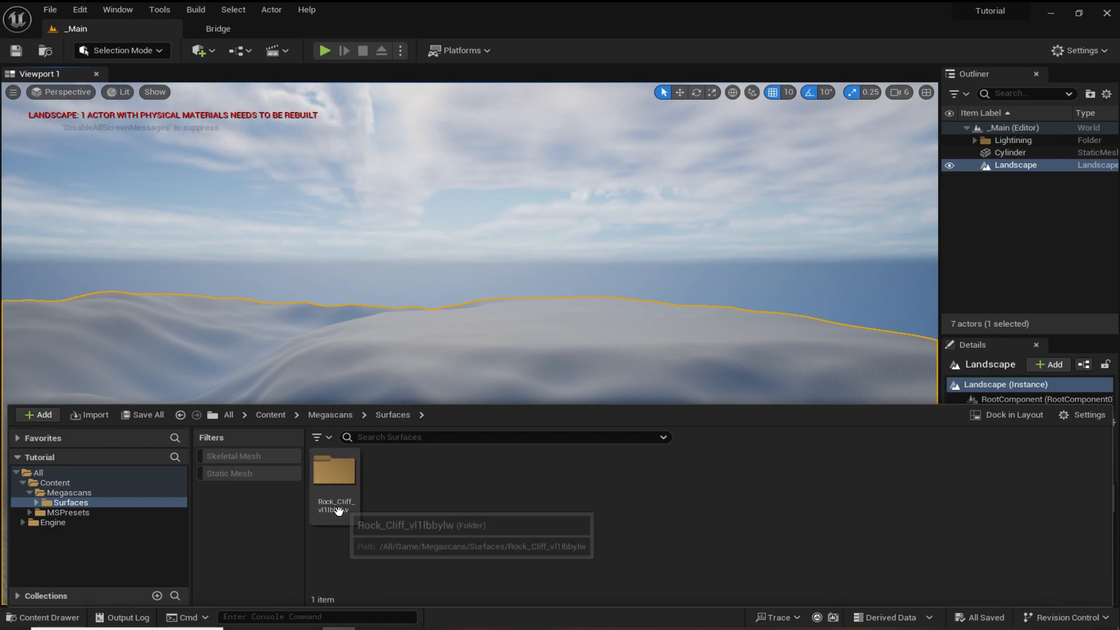
pyautogui.doubleClick(333, 493)
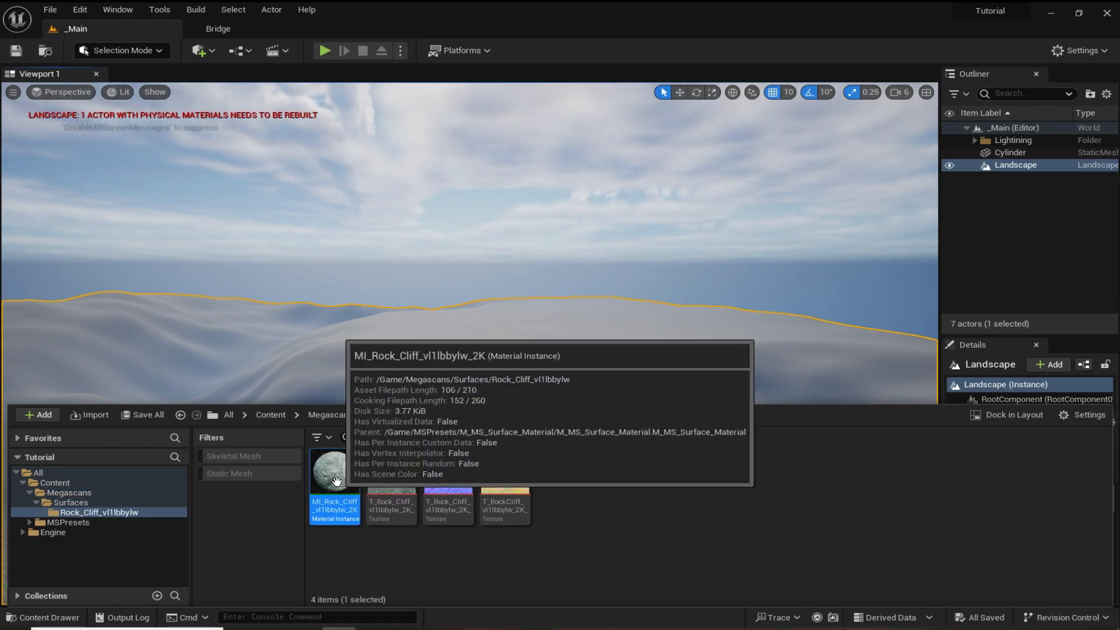
# - Widen the landscape's properties and assign the MI_Rock_Cliff instance as its Landscape Material
pyautogui.moveTo(593, 302); pyautogui.dragTo(600, 328, button='right')
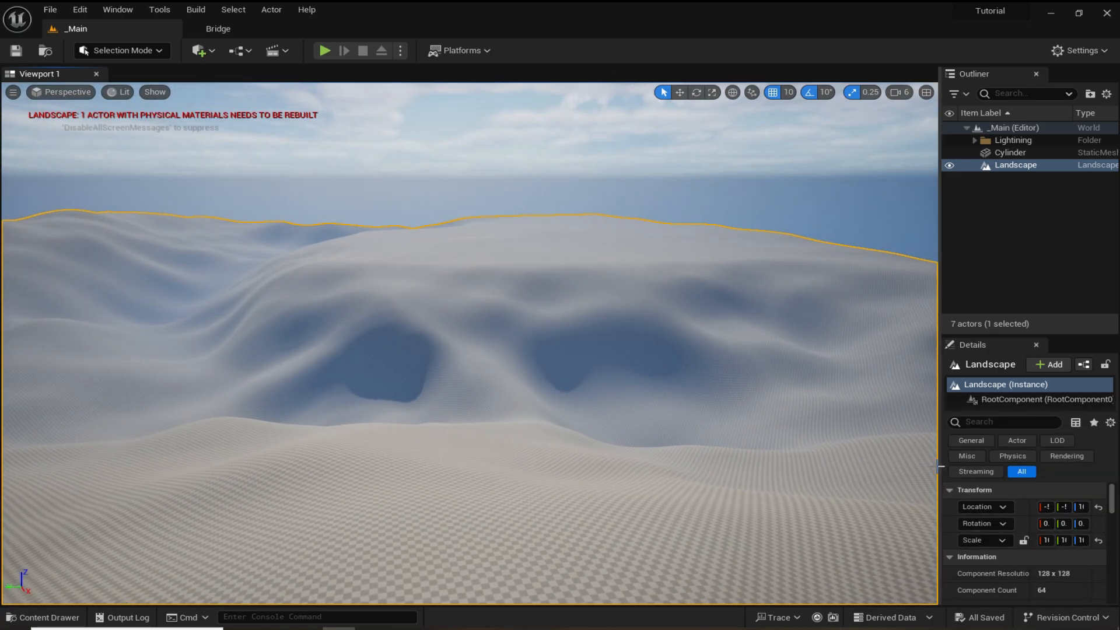
pyautogui.moveTo(938, 466); pyautogui.dragTo(820, 467)
pyautogui.scroll(-3, 905, 549)
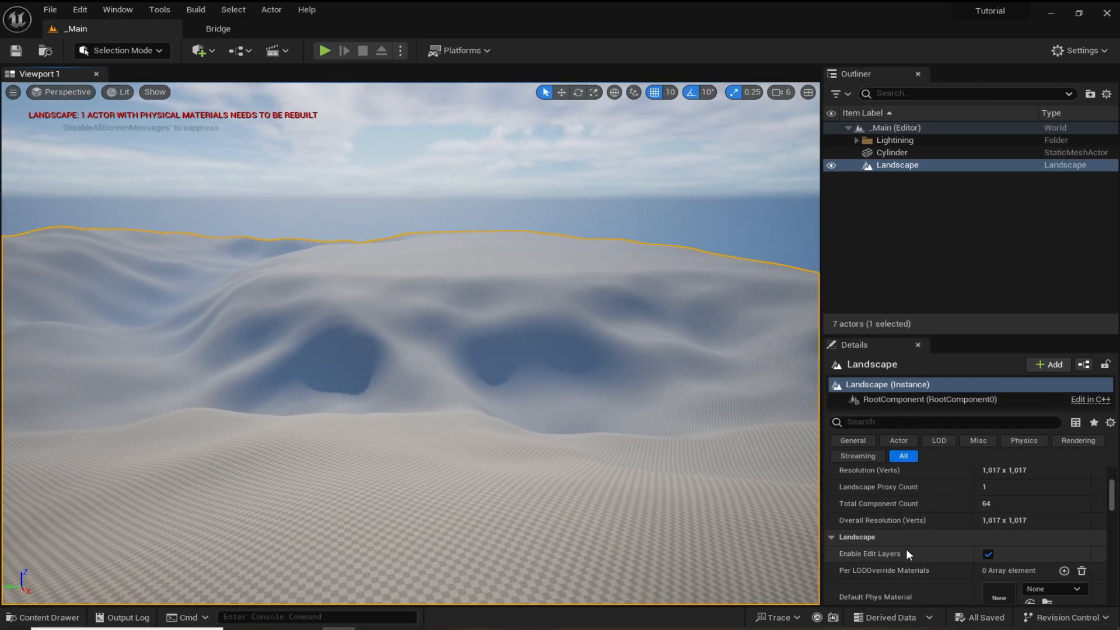
pyautogui.scroll(-1, 911, 550)
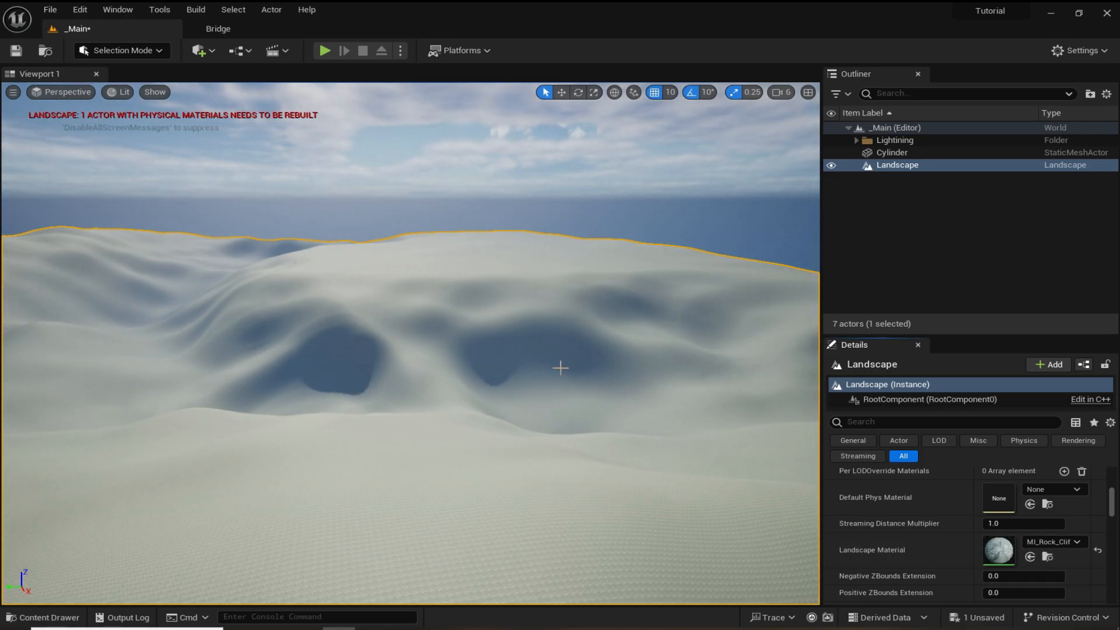
# - Examine the scale of the rock texture on the landscape from near and far
pyautogui.moveTo(561, 368); pyautogui.dragTo(555, 455, button='right')
pyautogui.press('s')
pyautogui.press('w')
pyautogui.press('s')
pyautogui.press('w')
pyautogui.press('s')
pyautogui.press('w')
pyautogui.scroll(-1, 561, 409)
pyautogui.press('s')
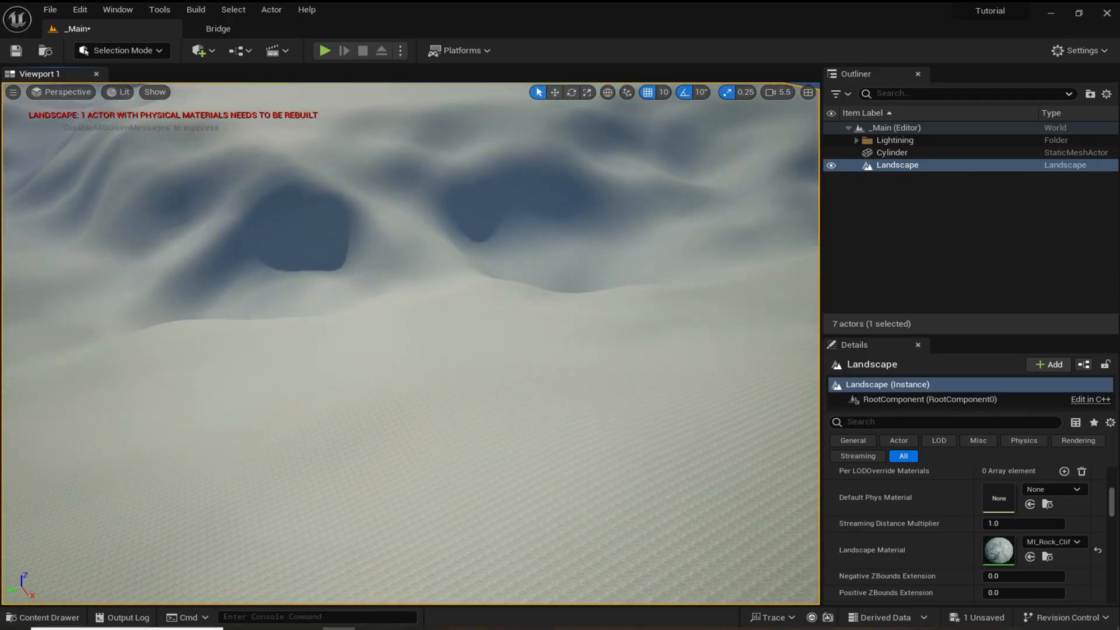
# - Override the rock cliff material's tiling with Tiling X and Tiling Y at 0.01, and save the instance
pyautogui.doubleClick(996, 548)
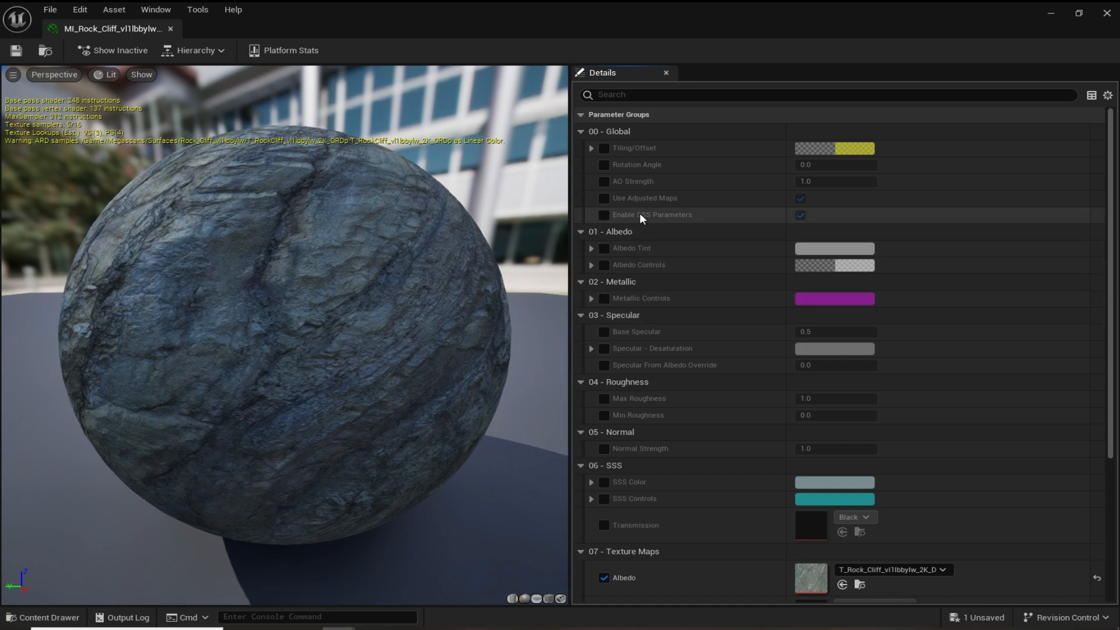
pyautogui.click(604, 149)
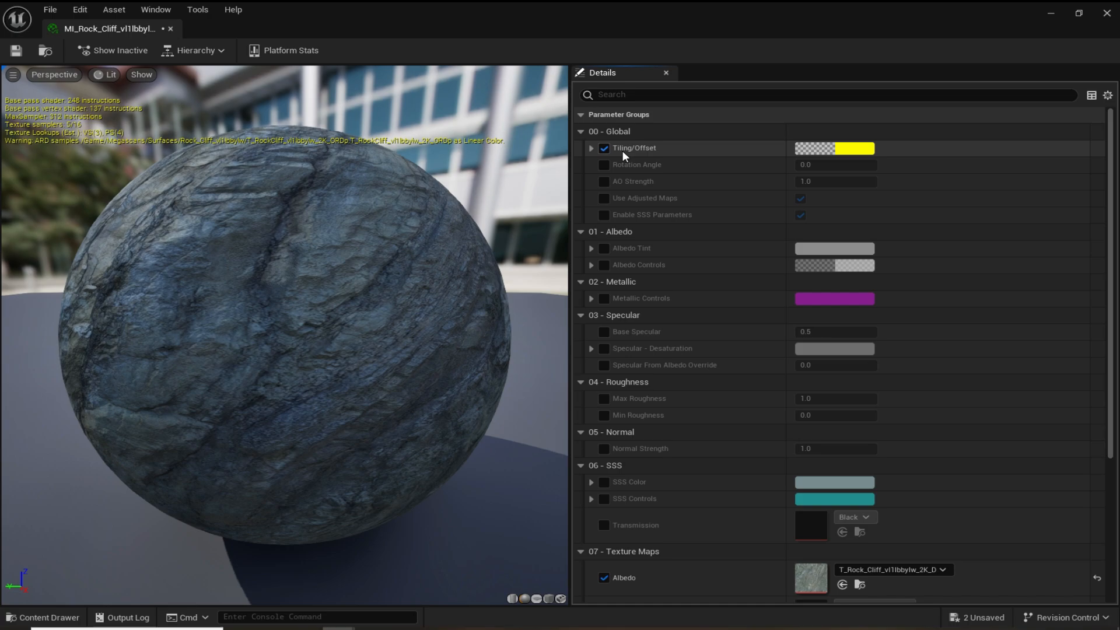
pyautogui.click(592, 148)
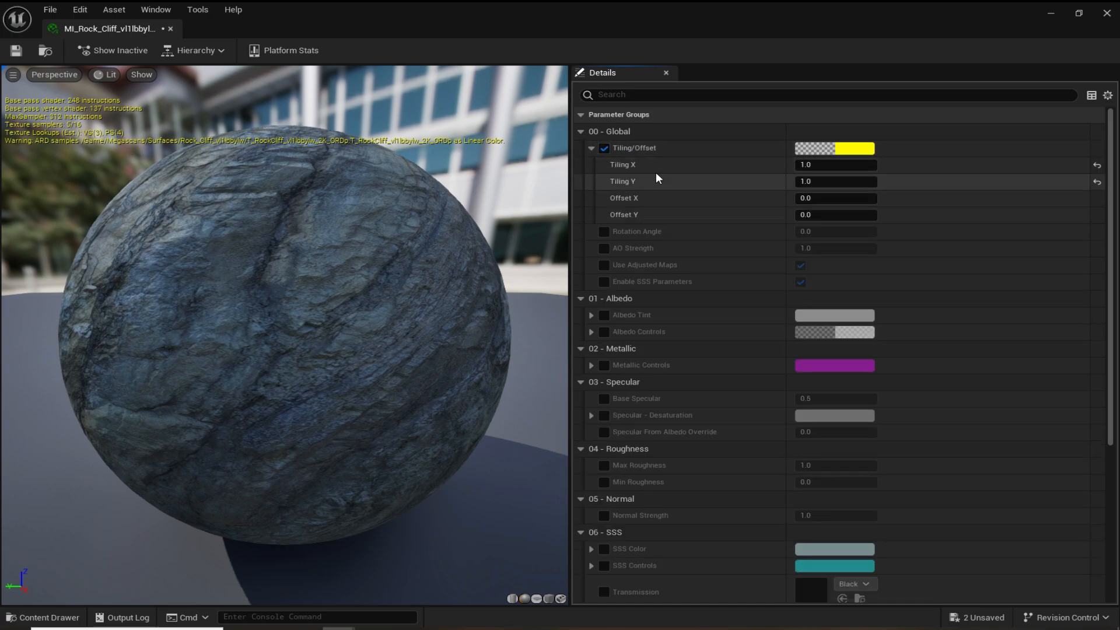
pyautogui.write('0.01')
pyautogui.press('Return')
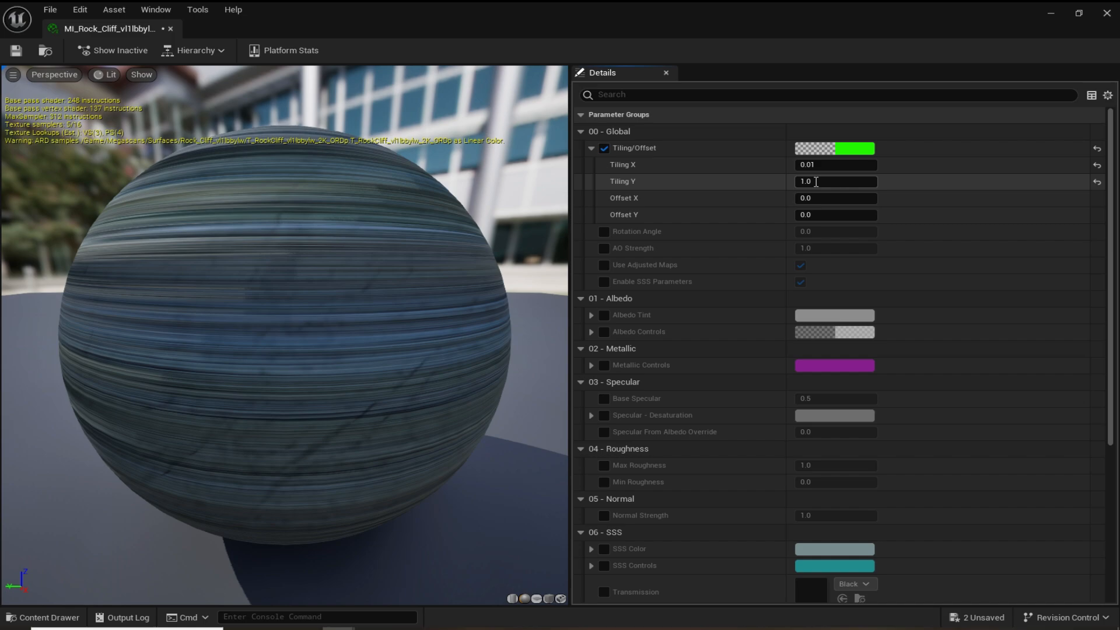
pyautogui.write('0.01')
pyautogui.press('Return')
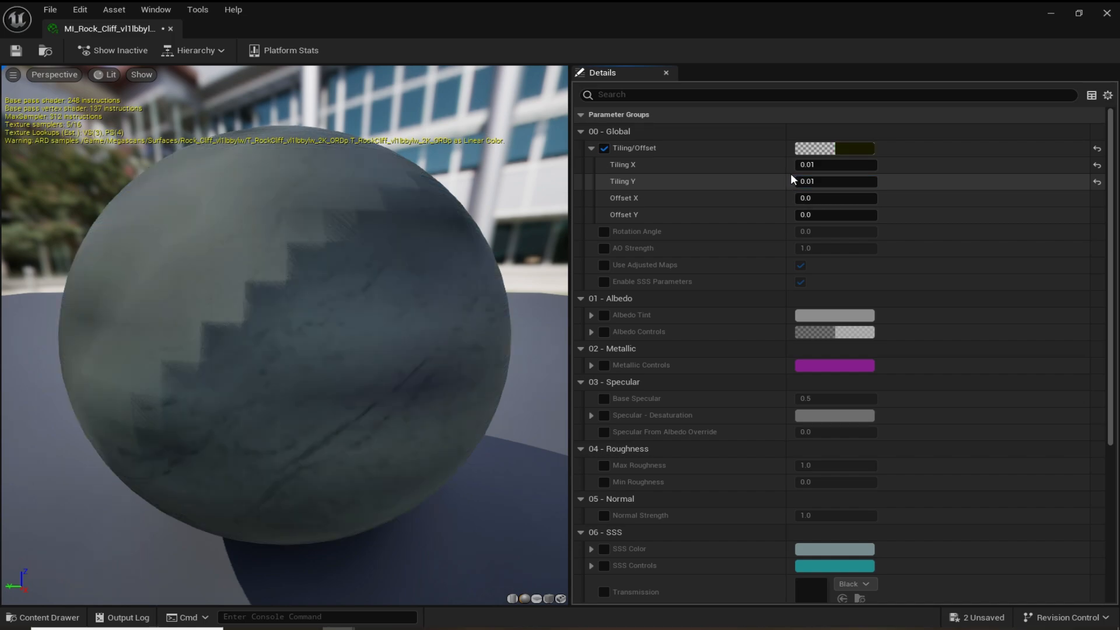
pyautogui.click(15, 51)
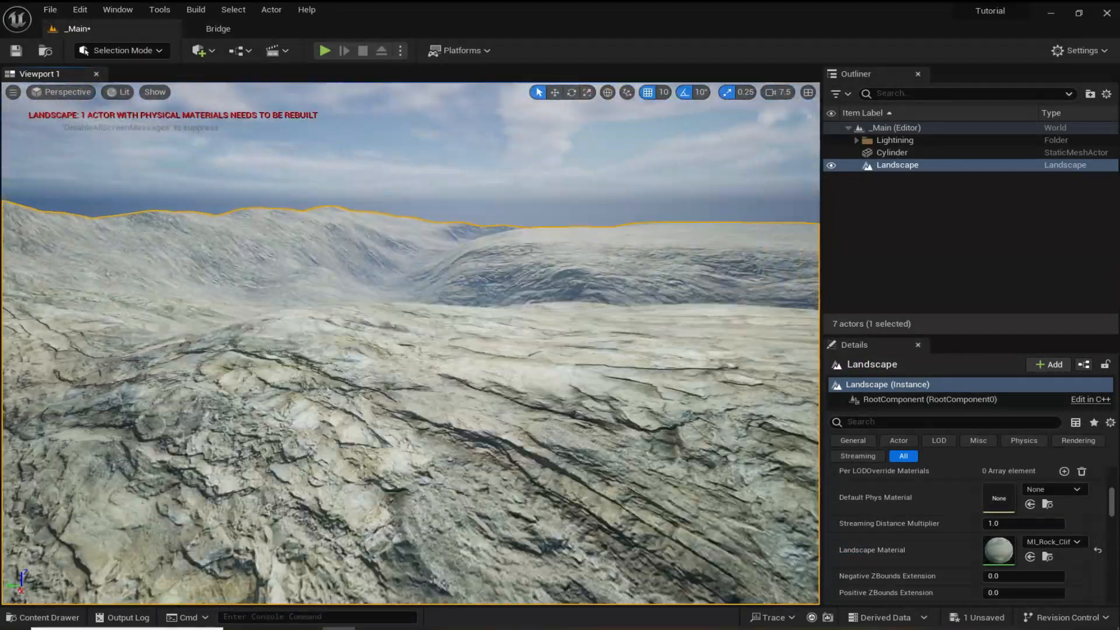
# - Try to sculpt a steep-edged plateau on the rock-textured landscape at tool strength 1.0, undoing the last stroke
pyautogui.moveTo(410, 343); pyautogui.dragTo(485, 338, button='right')
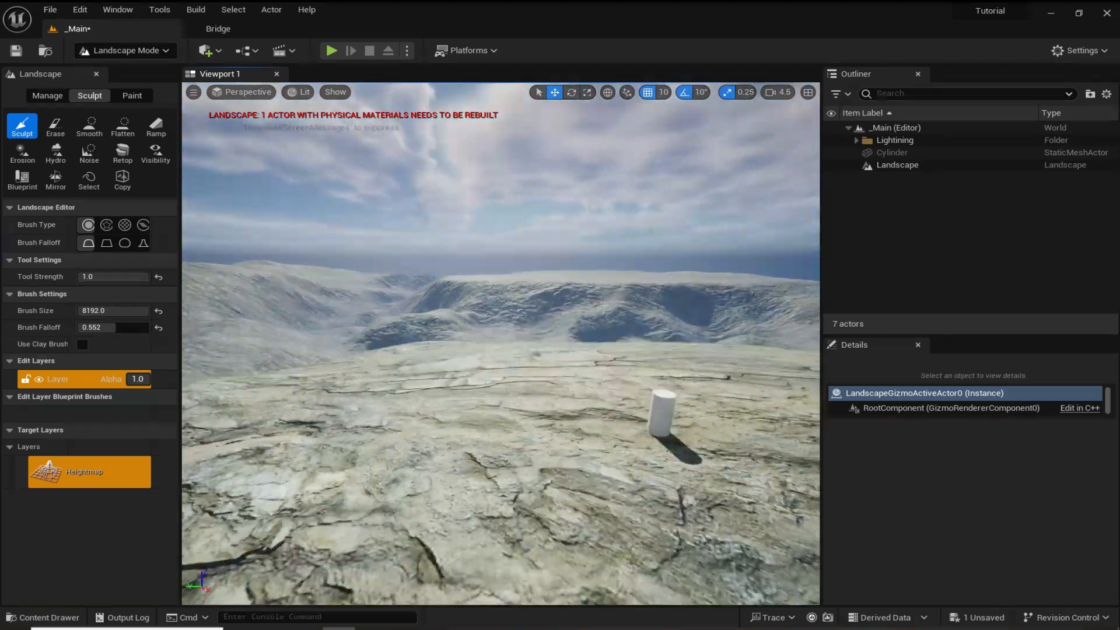
pyautogui.click(56, 125)
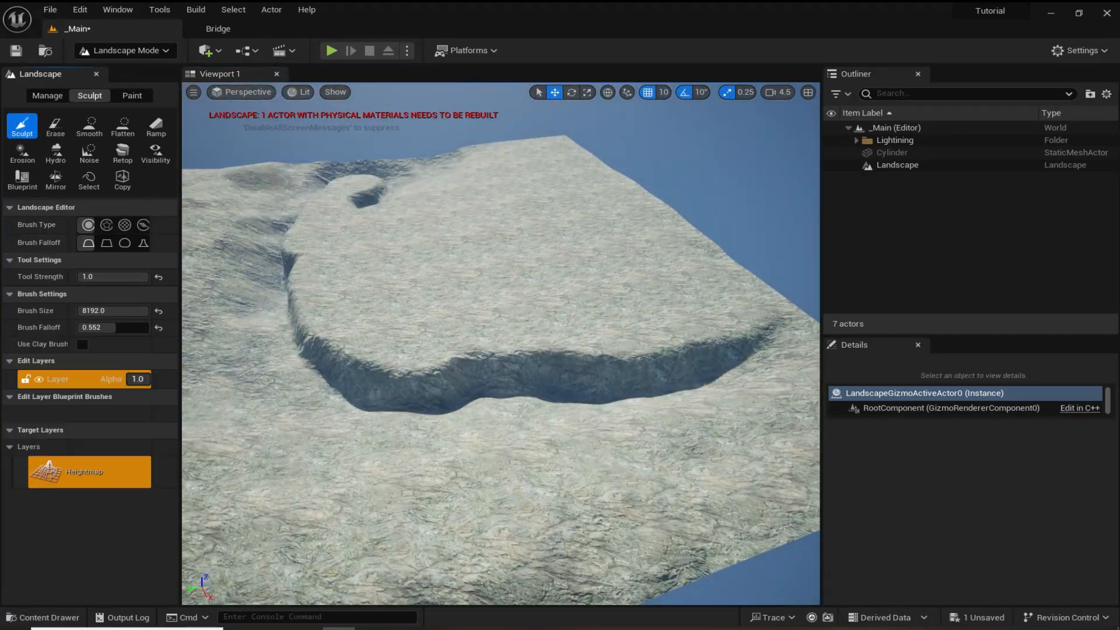
pyautogui.hotkey('ctrl', 'z')
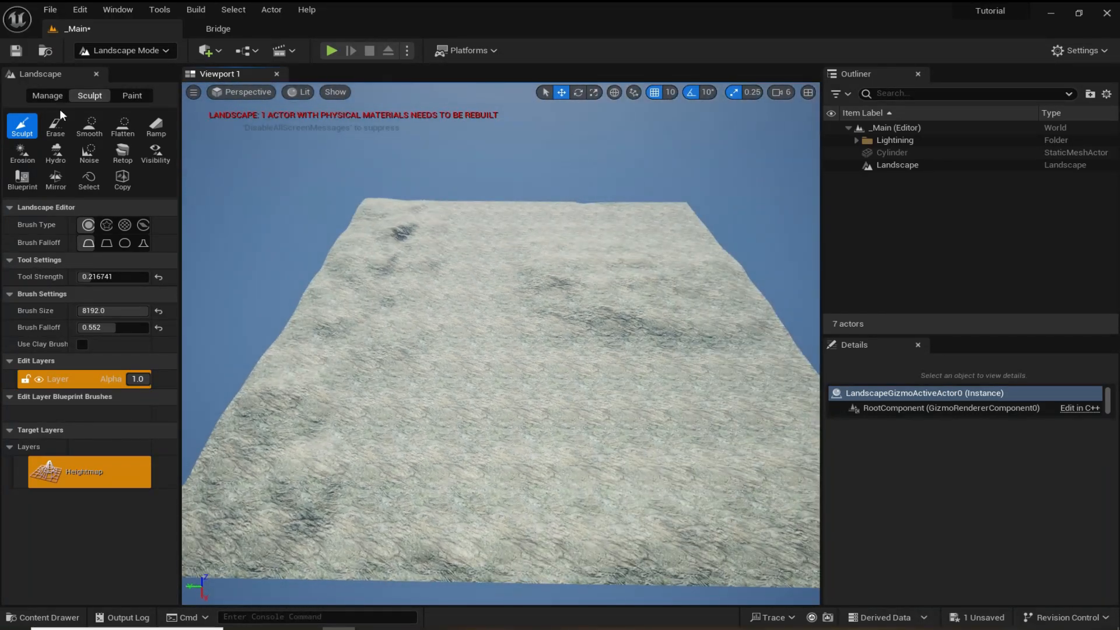
# - Sculpt low mounds on the rocky terrain at tool strength 0.216741 and undo the last Erase edit
pyautogui.click(104, 310)
pyautogui.write('1')
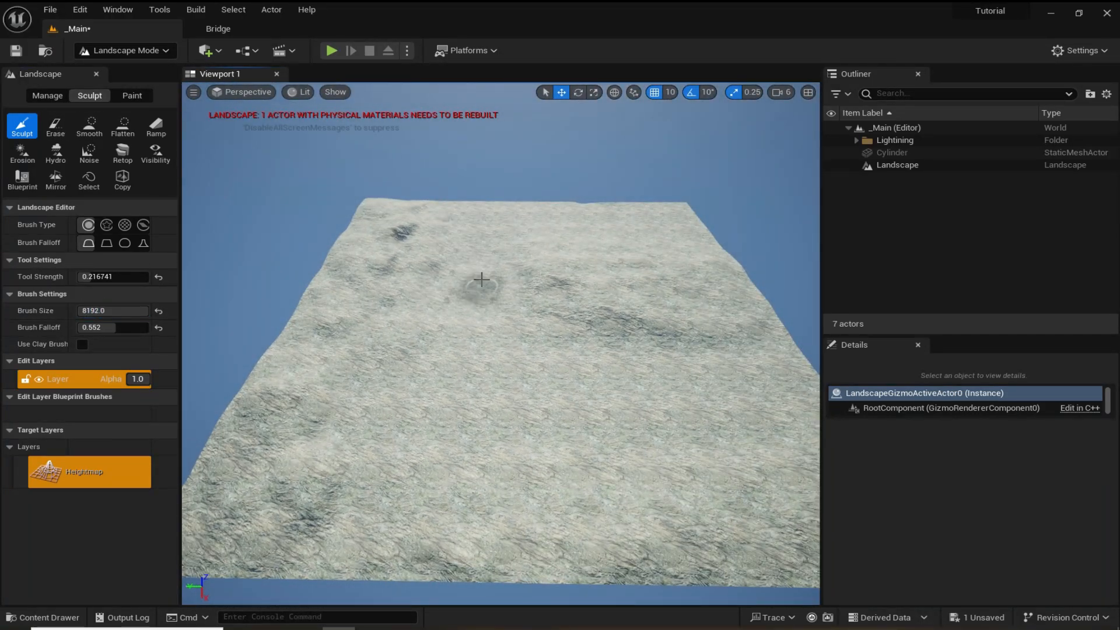
pyautogui.moveTo(458, 363); pyautogui.dragTo(689, 337, button='right')
pyautogui.scroll(-1, 606, 292)
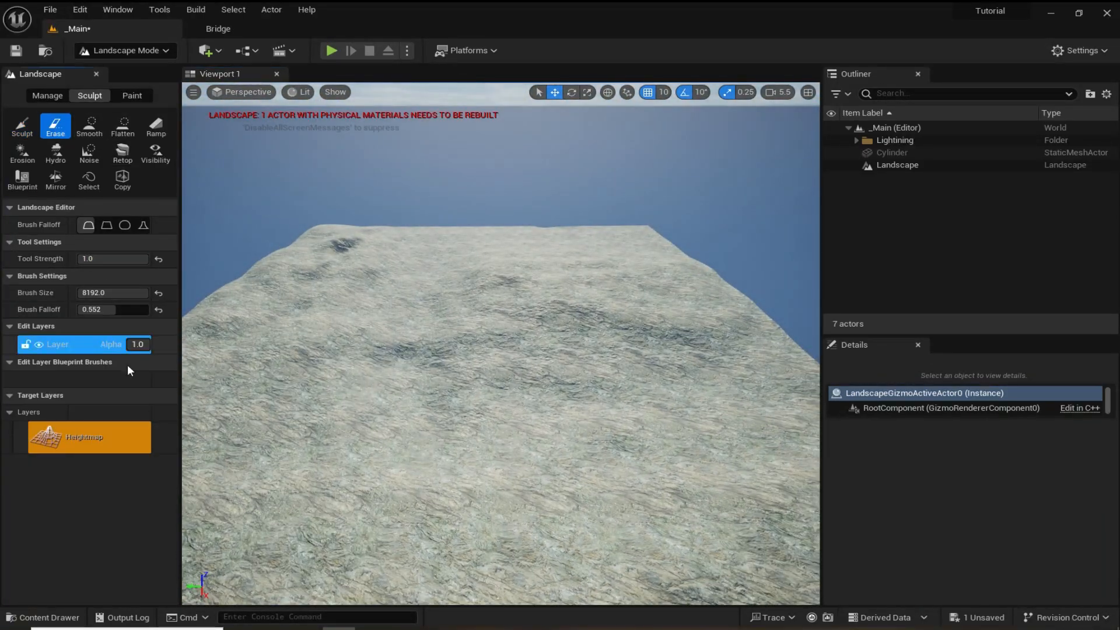
pyautogui.hotkey('ctrl', 'z')
# - Smooth the rocky slopes with the Smooth tool at strength 1.0
pyautogui.click(89, 125)
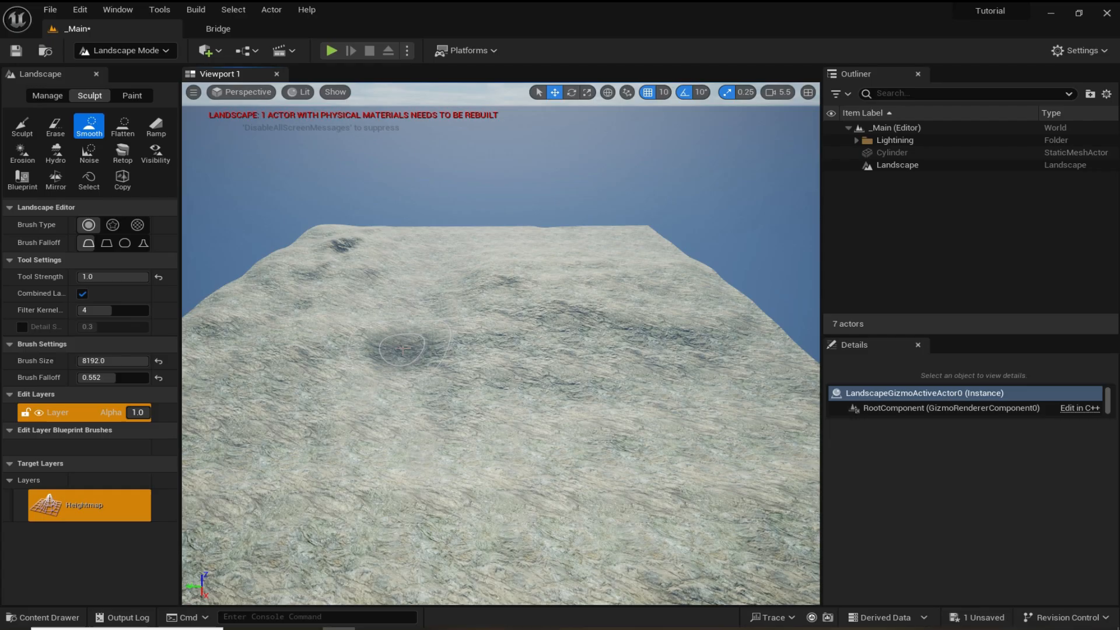
pyautogui.moveTo(690, 416); pyautogui.dragTo(685, 392, button='right')
pyautogui.moveTo(685, 393); pyautogui.dragTo(618, 453)
pyautogui.moveTo(617, 453); pyautogui.dragTo(610, 380, button='right')
pyautogui.scroll(-4, 609, 379)
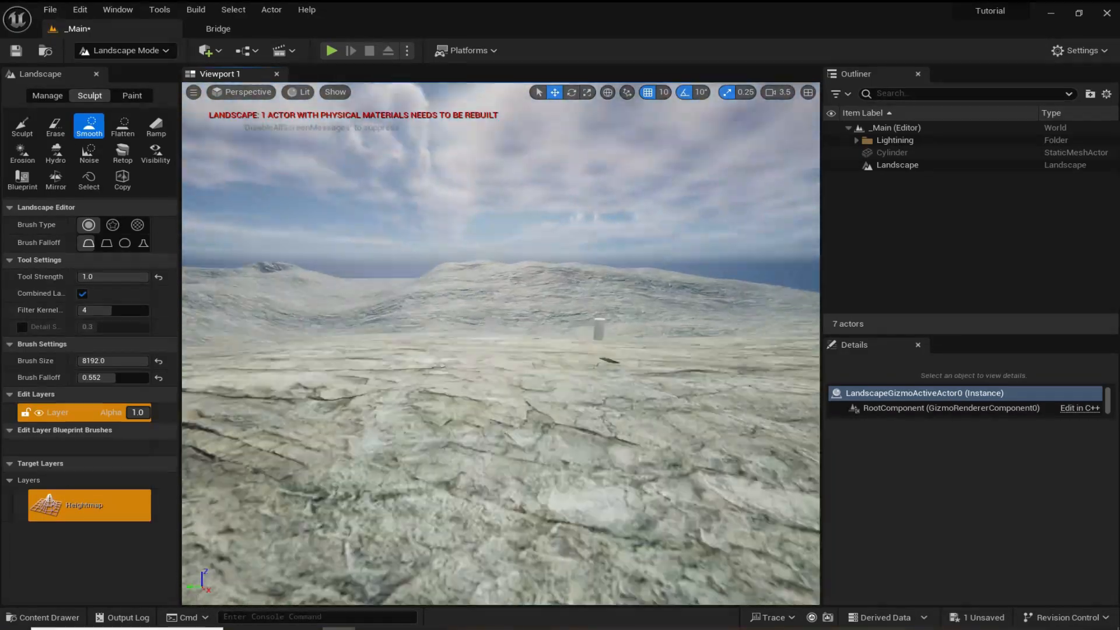
pyautogui.moveTo(609, 379); pyautogui.dragTo(610, 397, button='right')
# - Return to Selection Mode, save the level and view the rocky terrain around the cylinder
pyautogui.click(156, 51)
pyautogui.moveTo(502, 344); pyautogui.dragTo(502, 361, button='right')
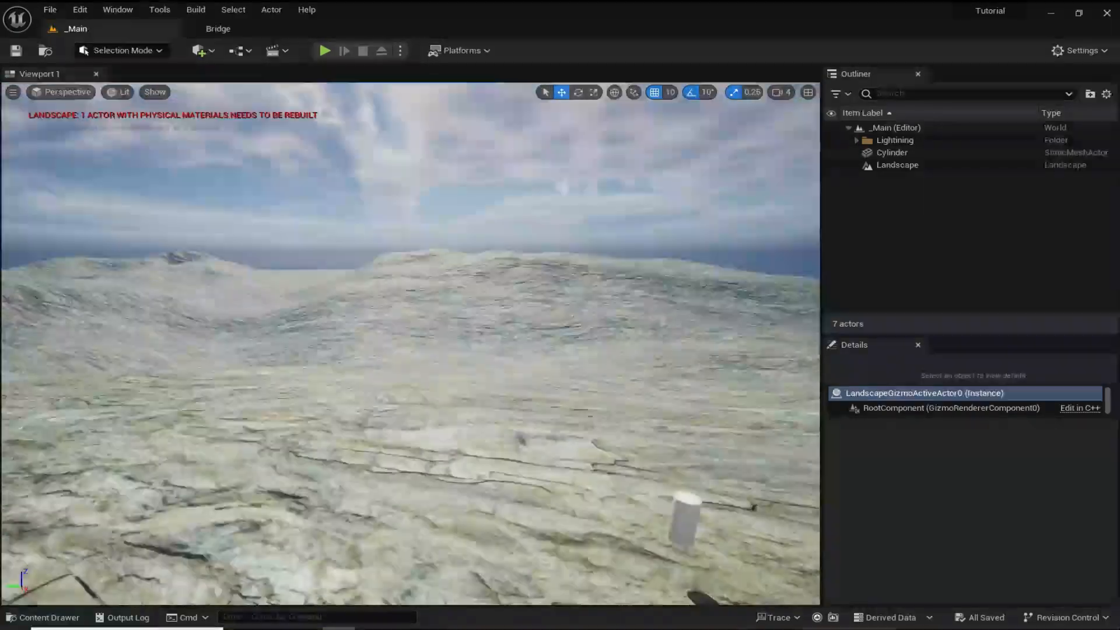
pyautogui.moveTo(529, 286); pyautogui.dragTo(477, 273, button='right')
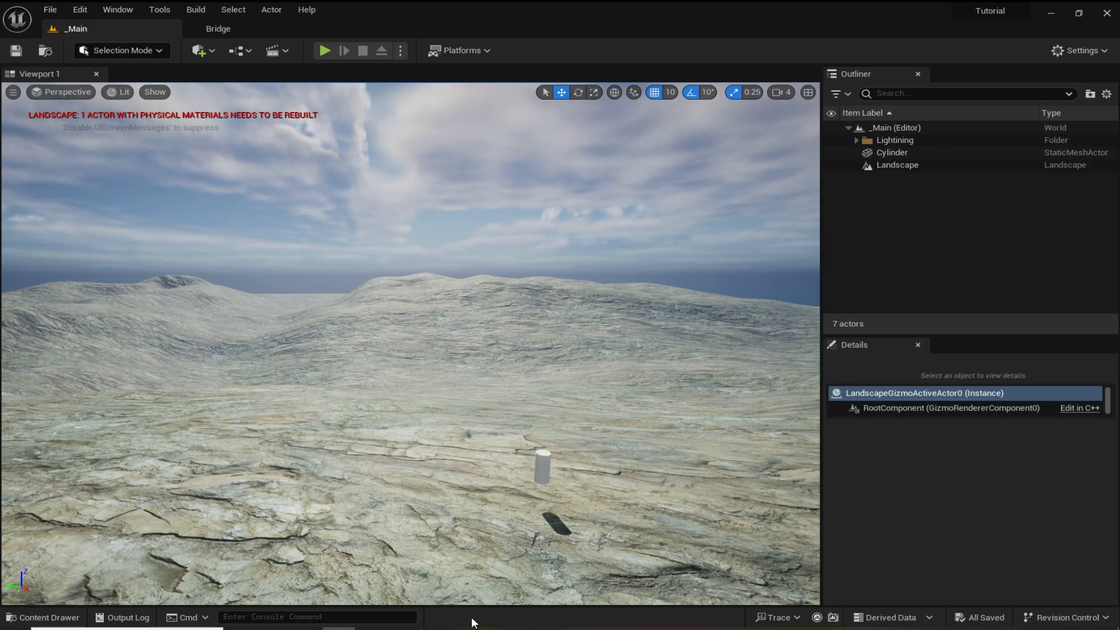
# - Switch to the Epic Games Launcher and search the Unreal Engine Marketplace for "castle"
pyautogui.click(438, 628)
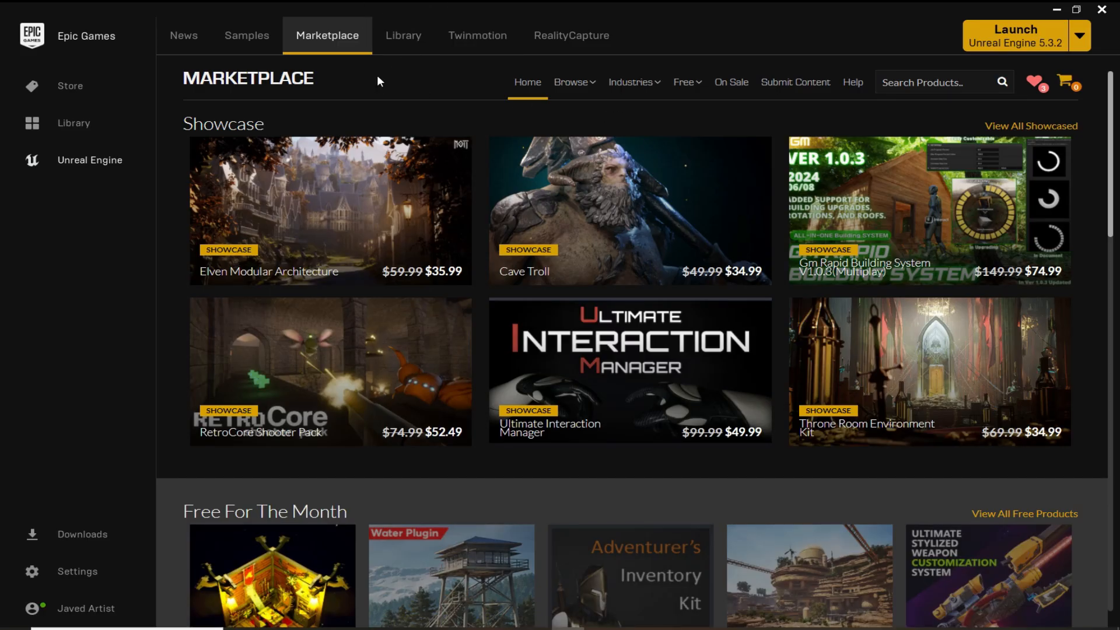
pyautogui.click(929, 77)
pyautogui.write('castle')
pyautogui.press('Return')
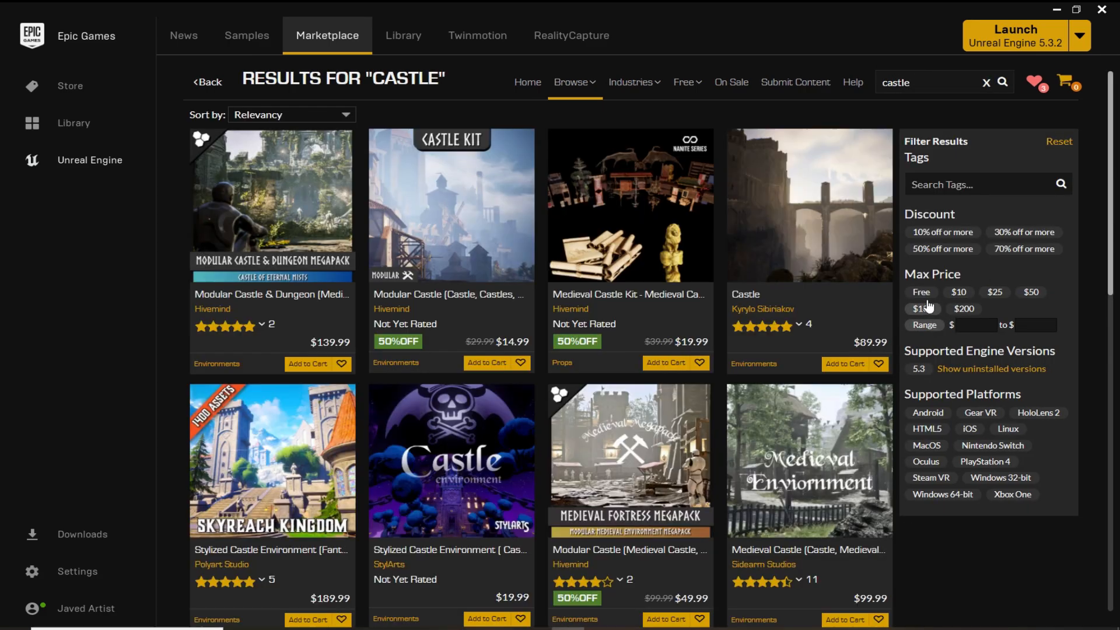
# - Filter the castle results to free assets and add Infinity Blade: Castle to the Tutorial project
pyautogui.click(930, 294)
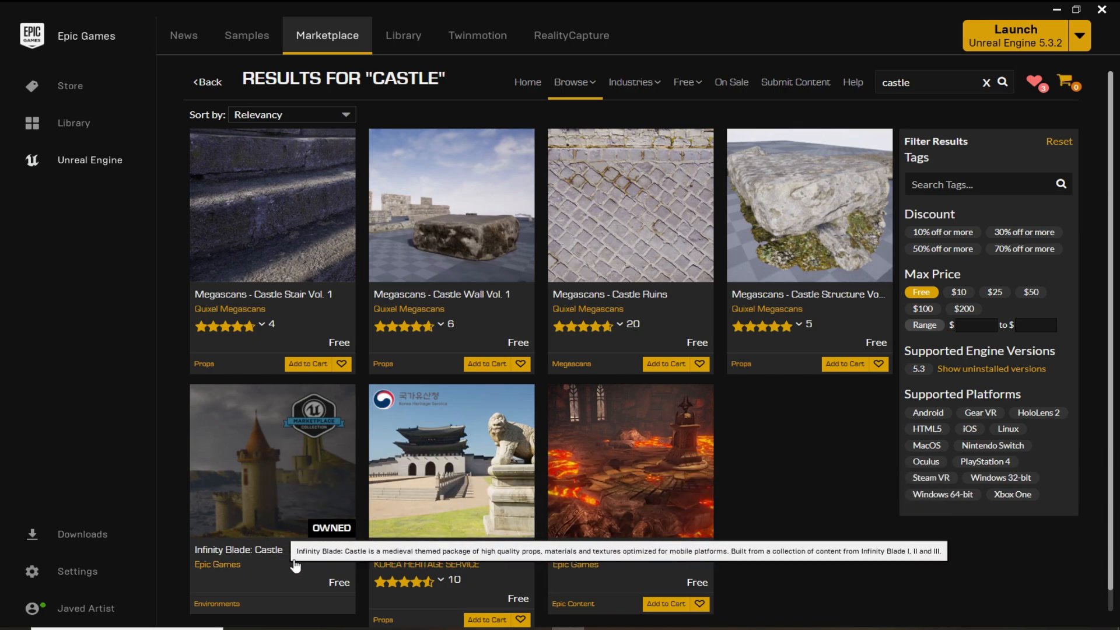
pyautogui.click(297, 497)
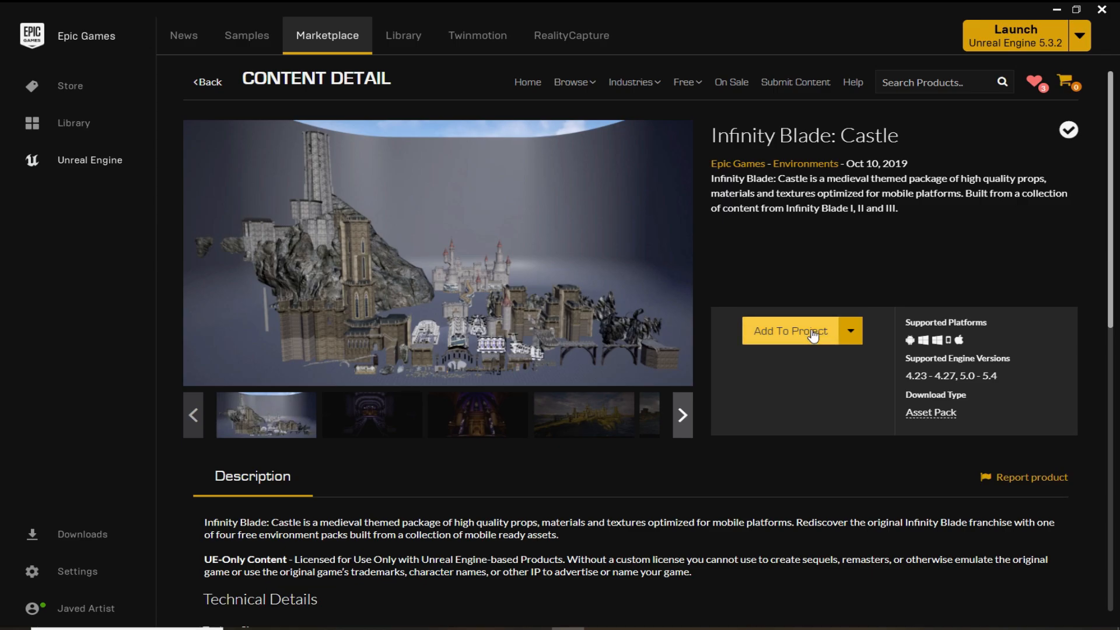
pyautogui.click(813, 335)
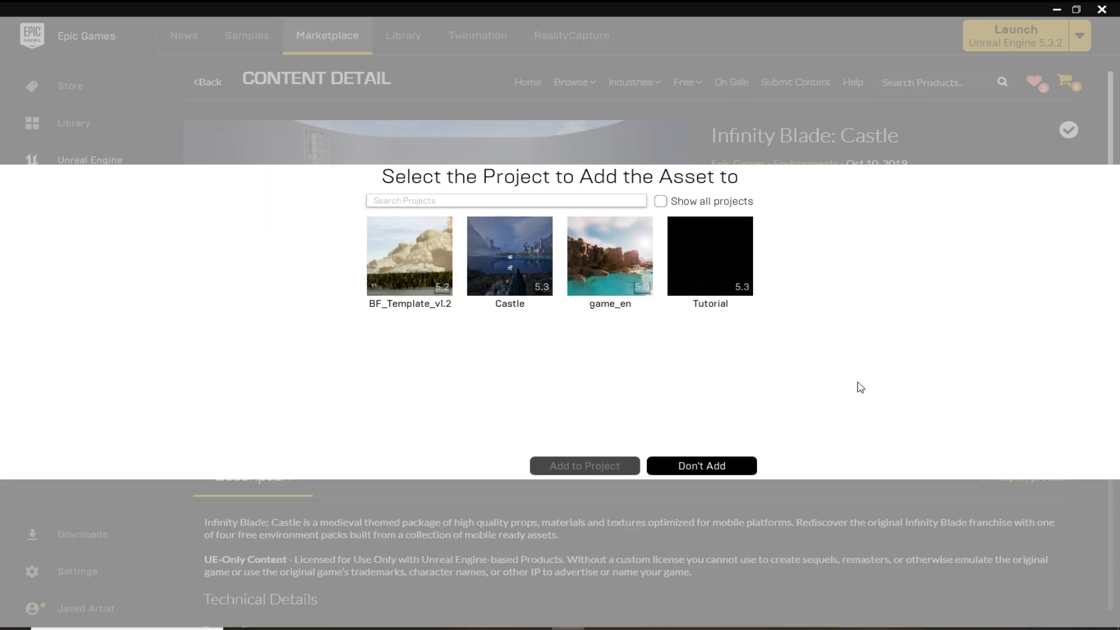
pyautogui.click(739, 255)
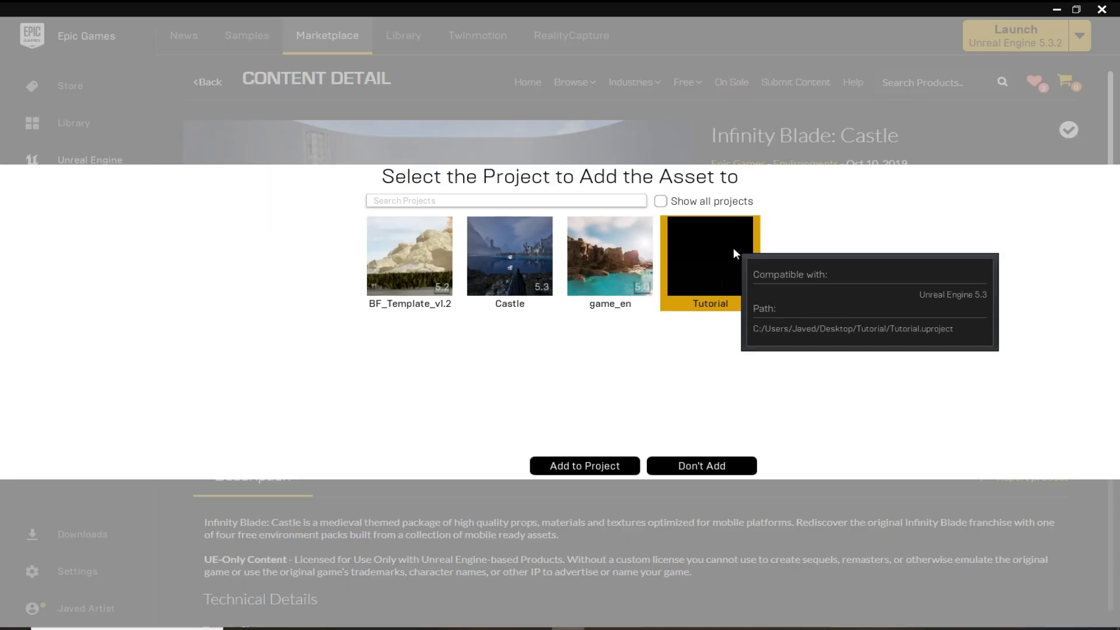
pyautogui.click(605, 466)
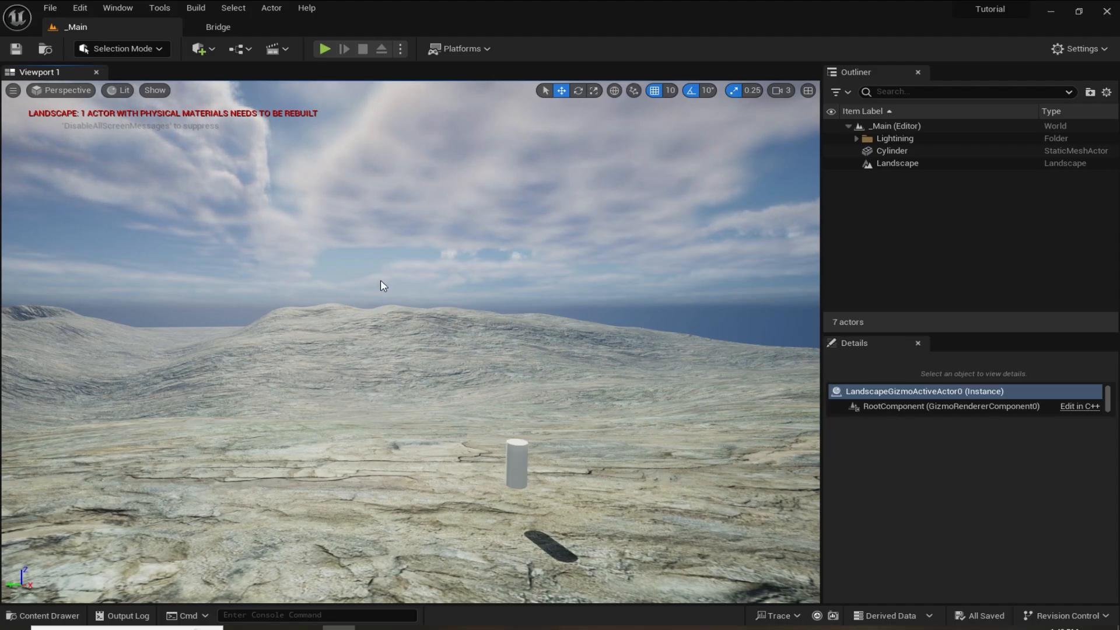
# - Switch to Unreal Editor and flatten a spot on the rocky rise with Landscape Mode's Flatten tool
pyautogui.press('w')
pyautogui.moveTo(380, 281); pyautogui.dragTo(385, 330, button='right')
pyautogui.scroll(1, 381, 281)
pyautogui.click(140, 49)
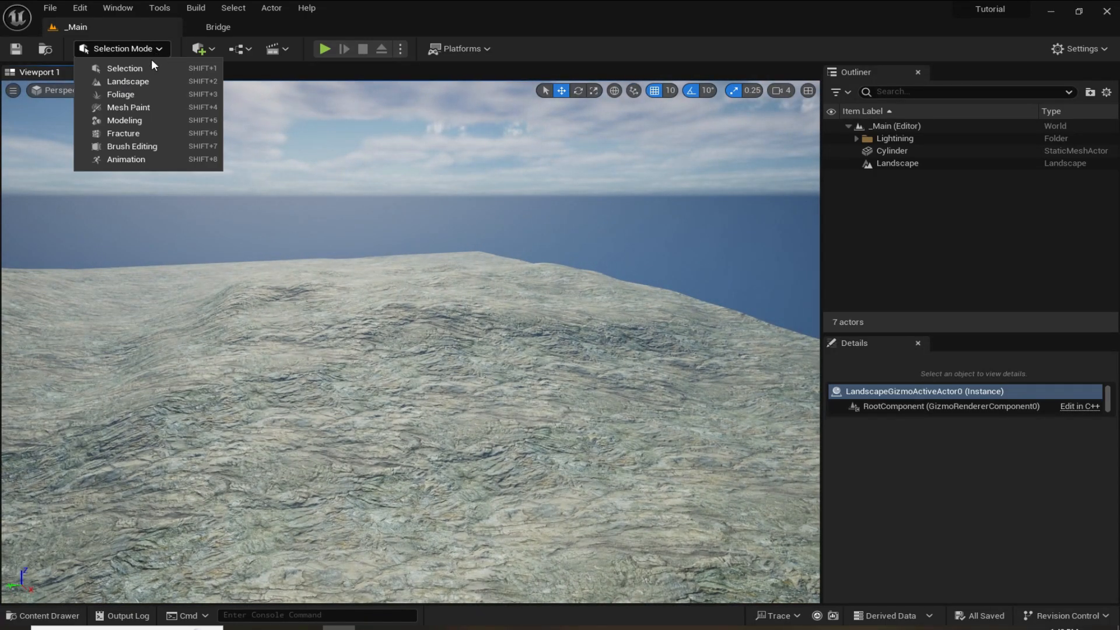
pyautogui.click(131, 81)
pyautogui.click(123, 124)
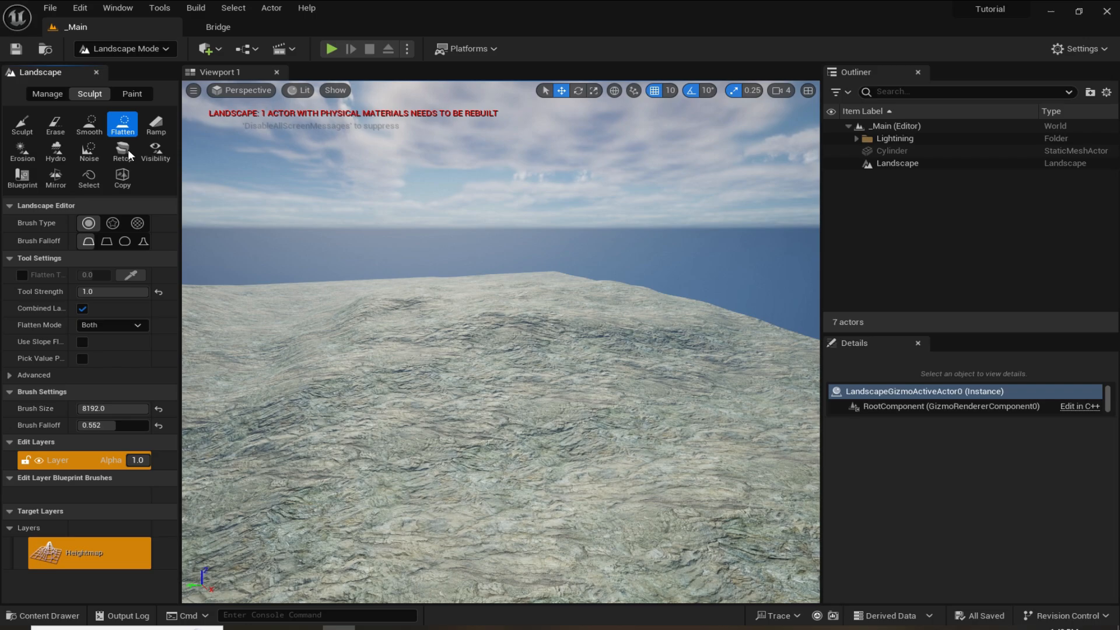
pyautogui.moveTo(516, 331)
pyautogui.mouseDown(button='right')
pyautogui.moveTo(517, 368)
pyautogui.moveTo(516, 356)
pyautogui.mouseUp(button='right')
pyautogui.click(552, 293)
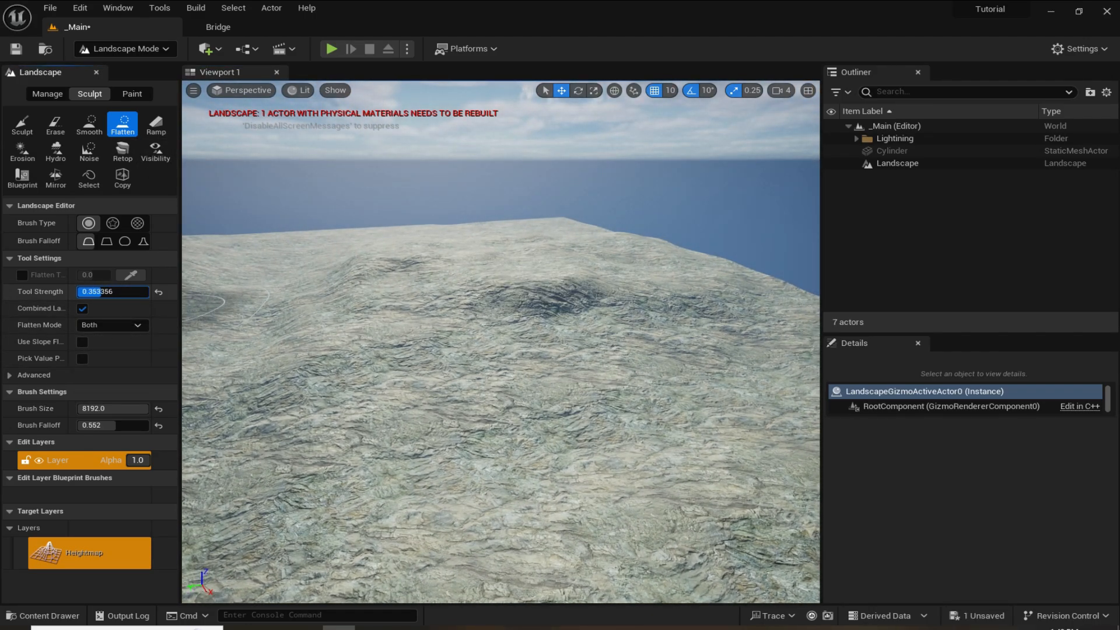
# - Set the Flatten tool strength to 0.344249 and flatten more of the rocky rise
pyautogui.moveTo(101, 292); pyautogui.dragTo(100, 292)
pyautogui.moveTo(564, 272); pyautogui.dragTo(655, 310)
pyautogui.press('w')
pyautogui.moveTo(655, 310)
pyautogui.mouseDown(button='right')
pyautogui.moveTo(583, 332)
pyautogui.moveTo(619, 335)
pyautogui.moveTo(612, 291)
pyautogui.moveTo(496, 303)
pyautogui.moveTo(514, 302)
pyautogui.moveTo(506, 251)
pyautogui.mouseUp(button='right')
pyautogui.scroll(2, 584, 332)
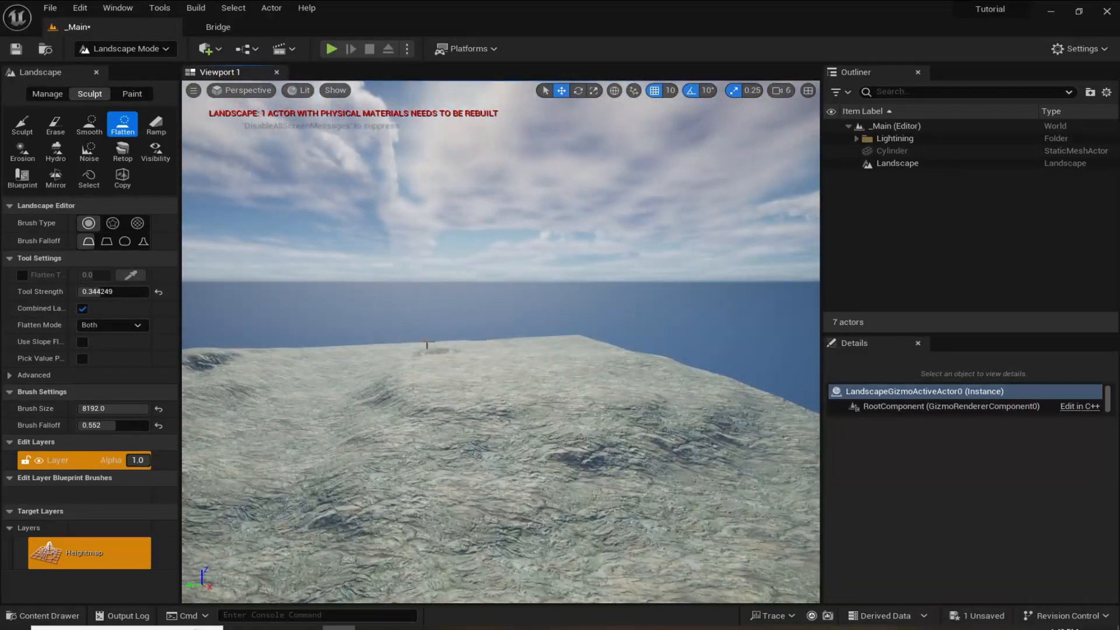
# - Return to Selection Mode and open the Blueprints folder of EnvironmentPack1 in the project content
pyautogui.click(113, 47)
pyautogui.click(116, 78)
pyautogui.click(126, 50)
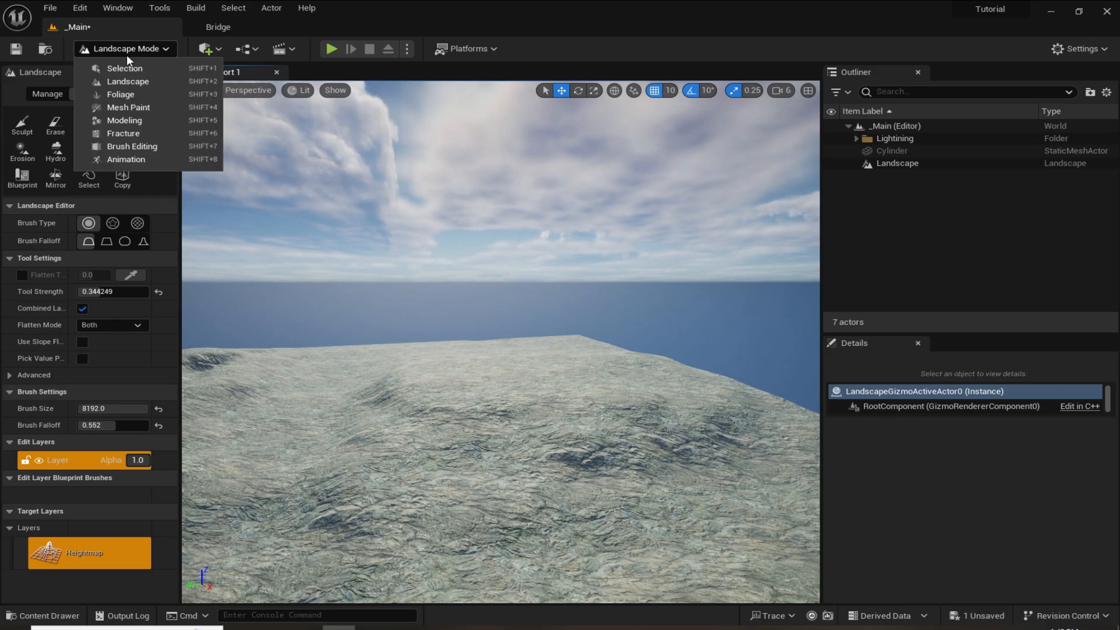
pyautogui.click(126, 69)
pyautogui.moveTo(593, 313); pyautogui.dragTo(540, 229, button='right')
pyautogui.hotkey('ctrl', 'space')
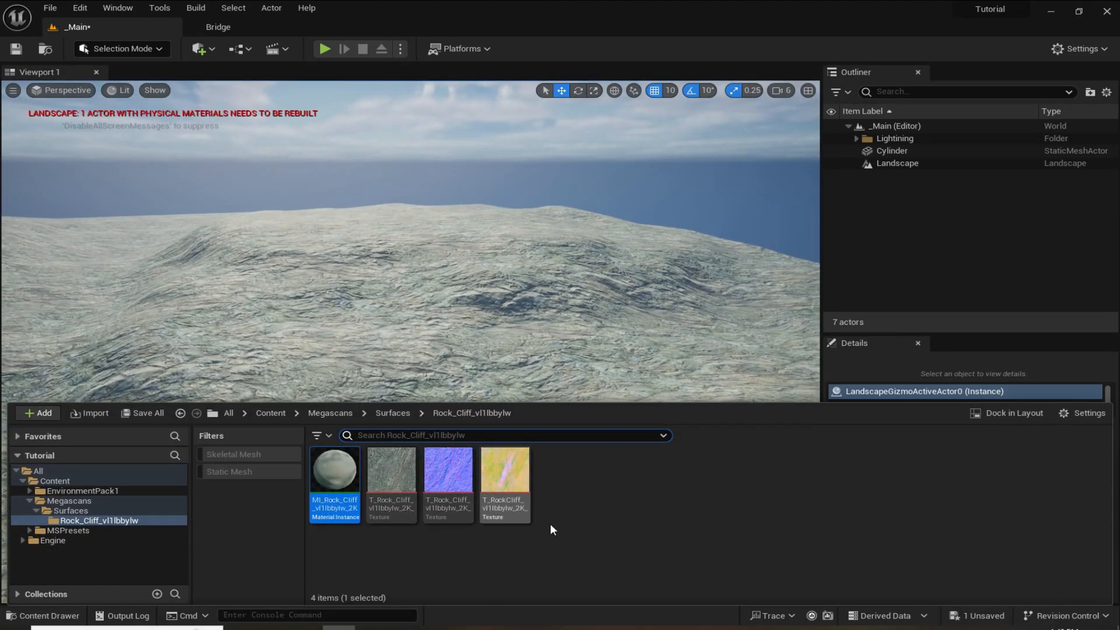
pyautogui.click(308, 413)
pyautogui.click(273, 413)
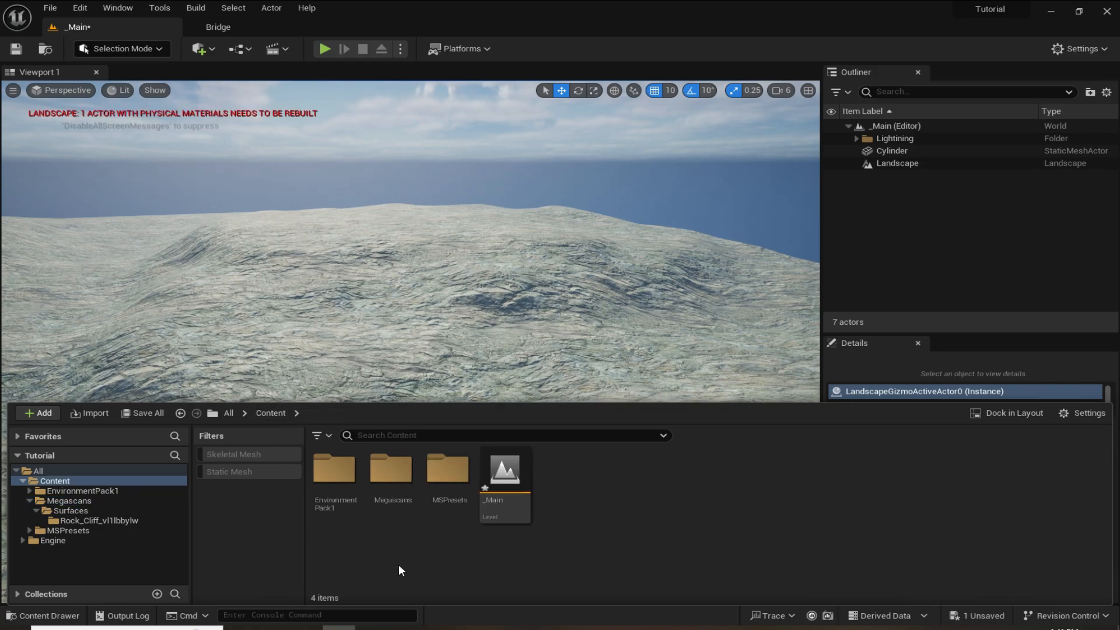
pyautogui.doubleClick(350, 484)
pyautogui.doubleClick(335, 499)
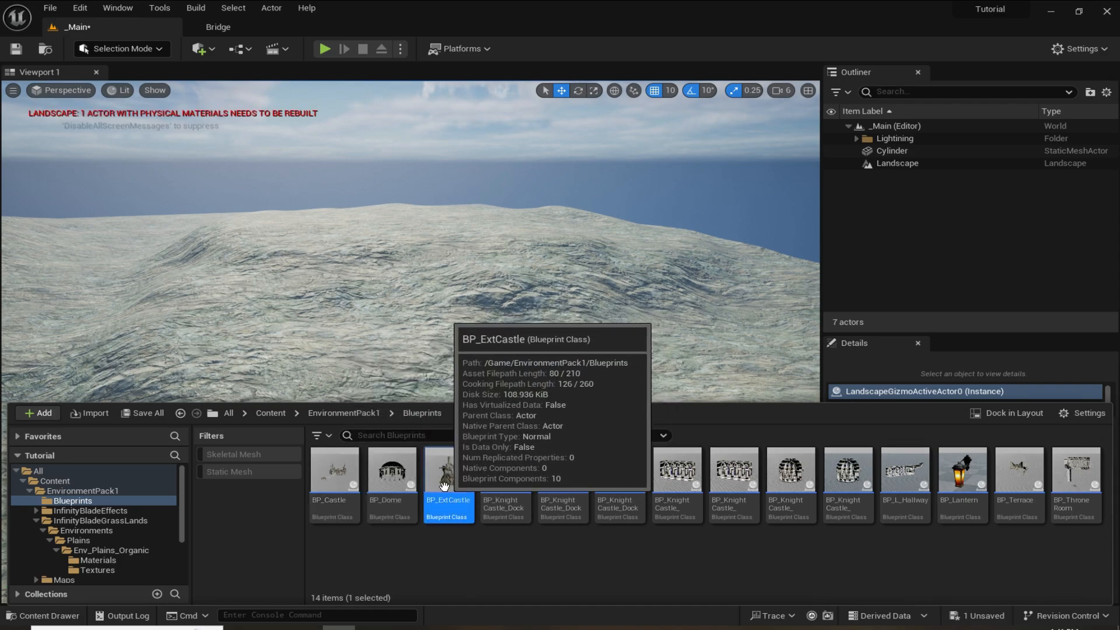
# - Place the BP_Castle blueprint on the flattened part of the landscape
pyautogui.keyDown('ctrl'); pyautogui.click(320, 479); pyautogui.keyUp('ctrl')
pyautogui.press('w')
pyautogui.moveTo(363, 356); pyautogui.dragTo(365, 430, button='right')
pyautogui.hotkey('ctrl', 'space')
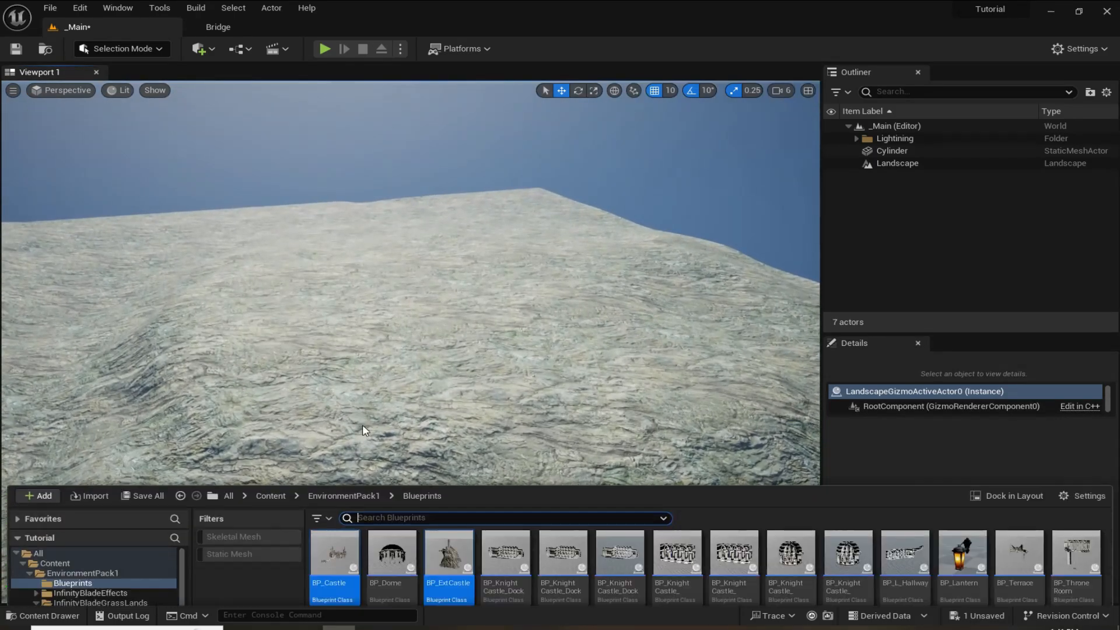
pyautogui.click(406, 558)
pyautogui.moveTo(342, 503); pyautogui.dragTo(513, 322)
# - Scale BP_Castle up uniformly, turn off grid and rotation snapping, and deselect the castle
pyautogui.press('e')
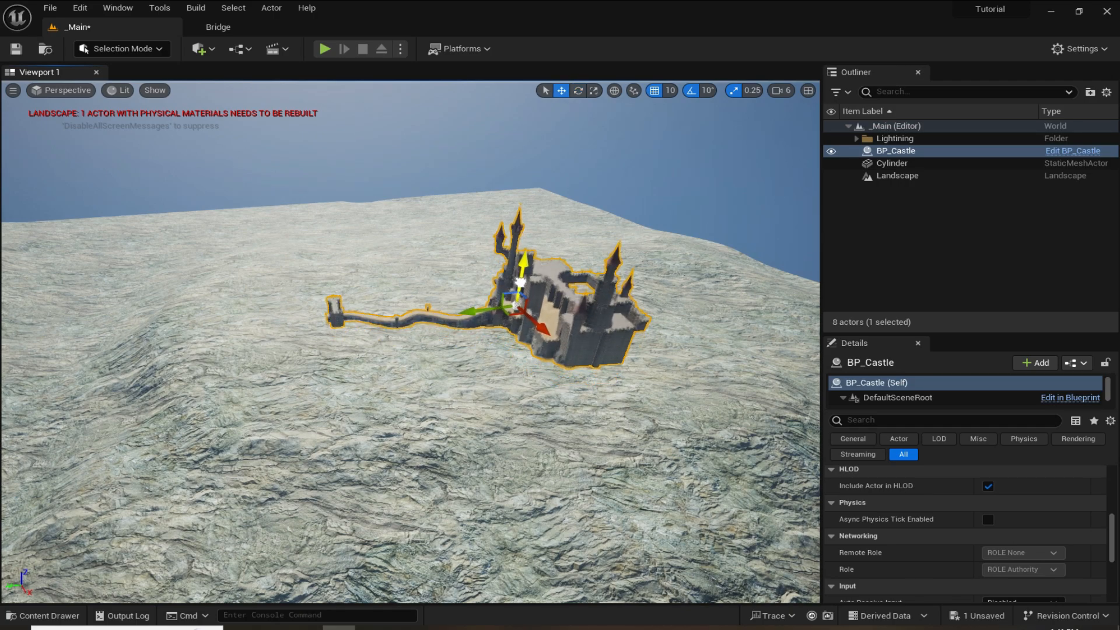
pyautogui.moveTo(554, 301)
pyautogui.mouseDown(button='right')
pyautogui.moveTo(525, 351)
pyautogui.moveTo(560, 280)
pyautogui.moveTo(560, 326)
pyautogui.moveTo(555, 301)
pyautogui.mouseUp(button='right')
pyautogui.scroll(-1, 555, 301)
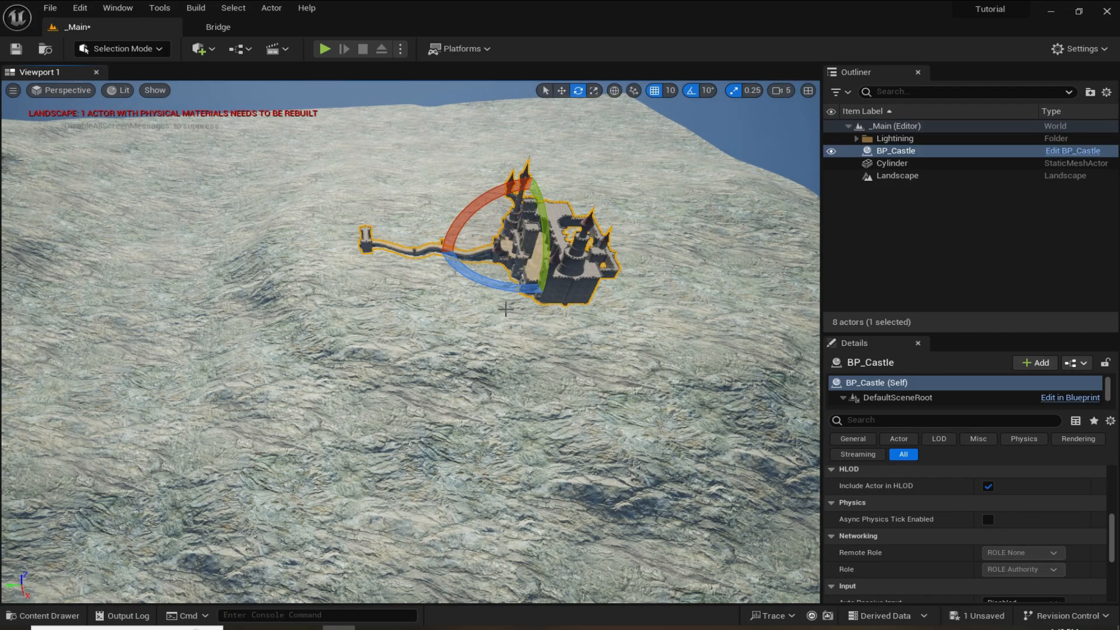
pyautogui.scroll(8, 516, 244)
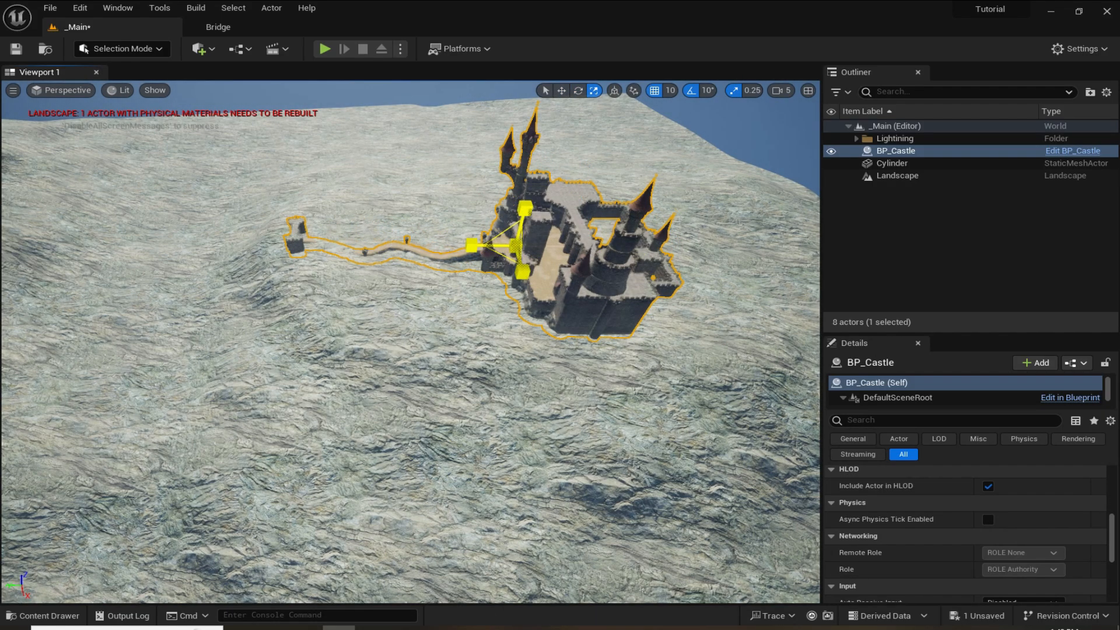
pyautogui.scroll(-10, 533, 258)
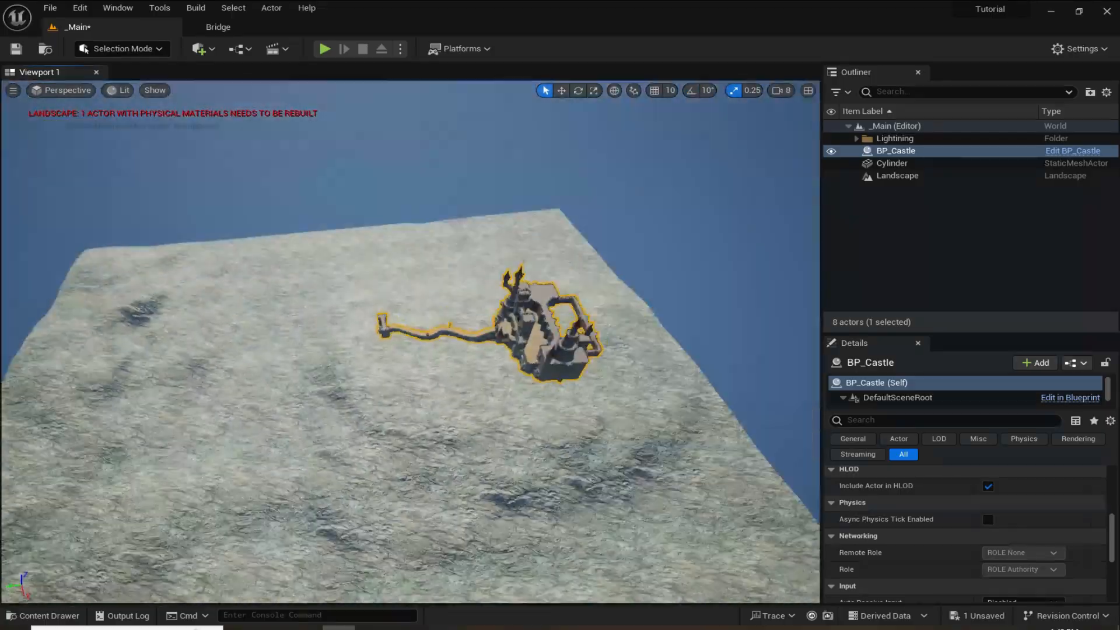
pyautogui.press('e')
pyautogui.press('w')
pyautogui.moveTo(549, 280); pyautogui.dragTo(485, 229, button='right')
pyautogui.scroll(-1, 485, 229)
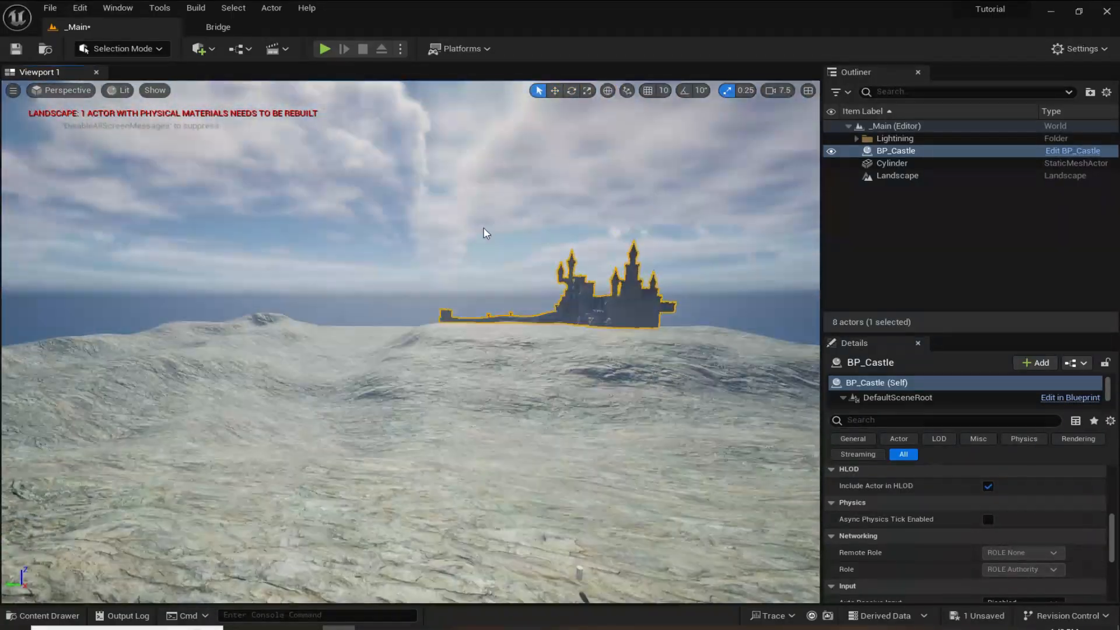
pyautogui.click(485, 229)
# - Place the BP_ExtCastle blueprint near the landscape's edge, across from BP_Castle, and adjust its rotation and position
pyautogui.moveTo(580, 413); pyautogui.dragTo(519, 449, button='right')
pyautogui.moveTo(458, 313)
pyautogui.mouseDown(button='right')
pyautogui.moveTo(520, 301)
pyautogui.moveTo(458, 312)
pyautogui.mouseUp(button='right')
pyautogui.moveTo(485, 355)
pyautogui.mouseDown(button='right')
pyautogui.moveTo(428, 350)
pyautogui.moveTo(485, 355)
pyautogui.mouseUp(button='right')
pyautogui.hotkey('ctrl', 'space')
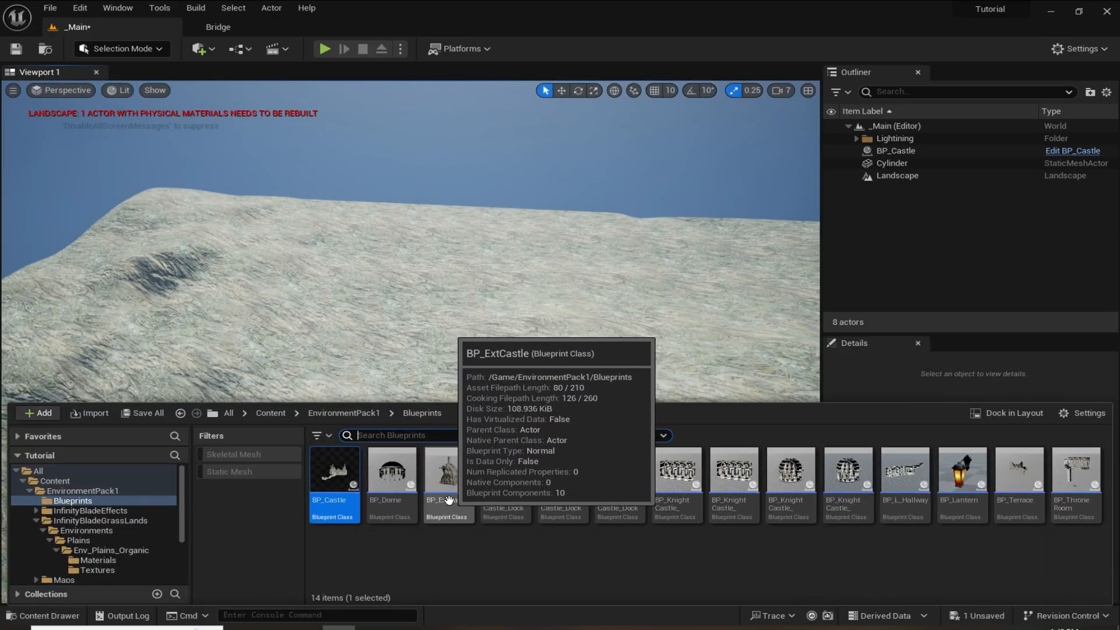
pyautogui.moveTo(459, 495); pyautogui.dragTo(282, 245)
pyautogui.press('e')
pyautogui.press('f')
pyautogui.moveTo(411, 341); pyautogui.dragTo(431, 379, button='right')
pyautogui.moveTo(333, 385); pyautogui.dragTo(356, 406)
pyautogui.press('w')
pyautogui.moveTo(411, 342)
pyautogui.mouseDown(button='right')
pyautogui.moveTo(420, 315)
pyautogui.moveTo(403, 350)
pyautogui.mouseUp(button='right')
# - Show only the static meshes contained in the EnvironmentPack1 folder
pyautogui.hotkey('ctrl', 'space')
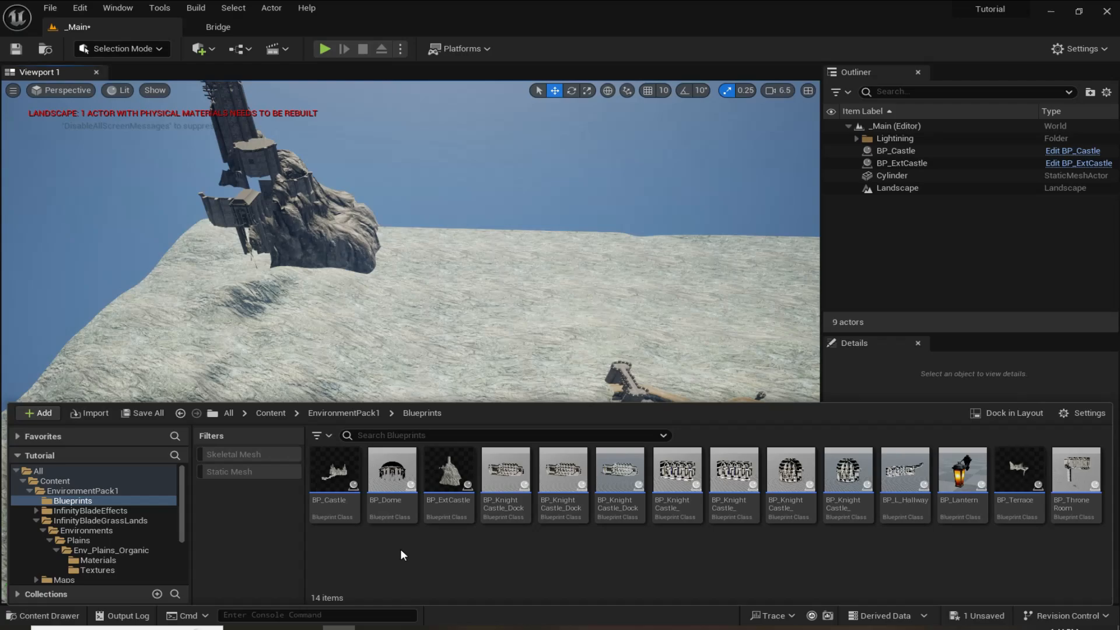
pyautogui.click(356, 414)
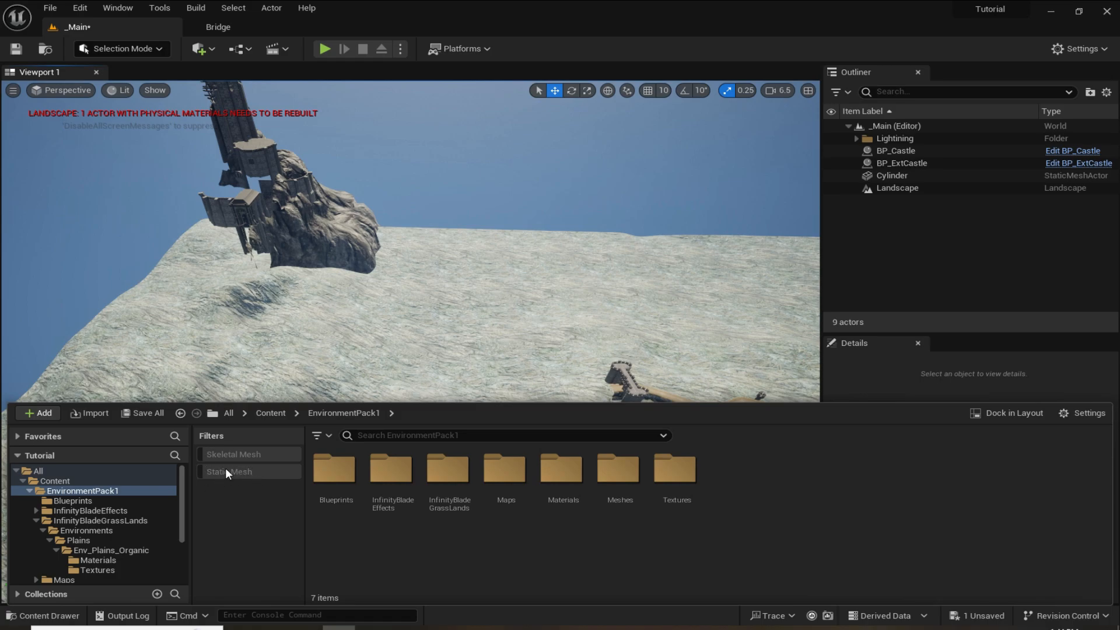
pyautogui.click(317, 437)
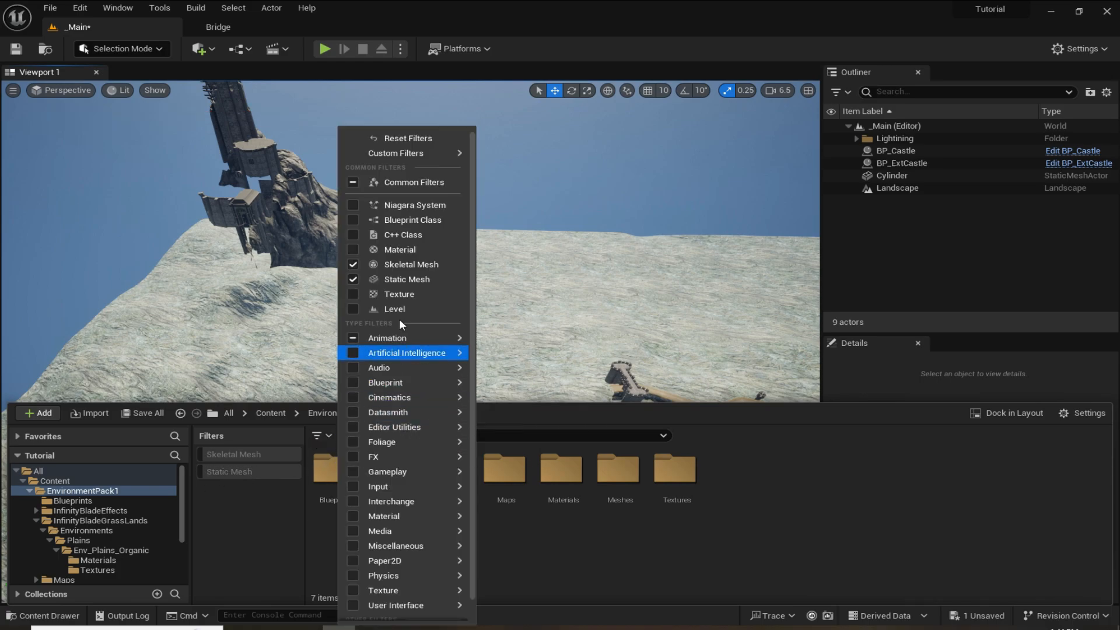
pyautogui.click(357, 279)
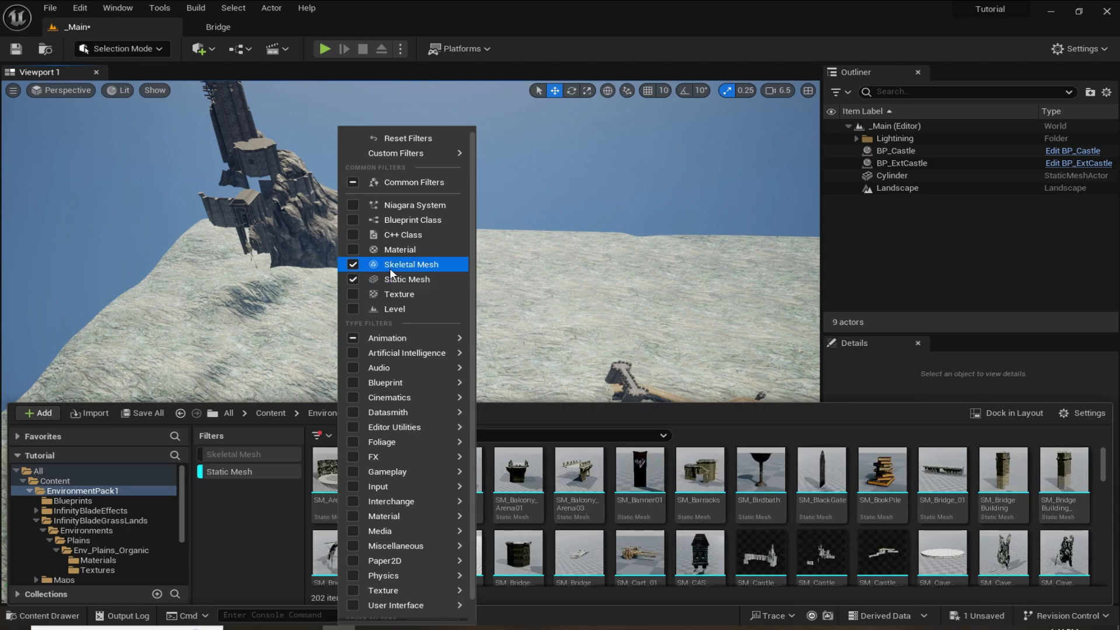
pyautogui.click(260, 486)
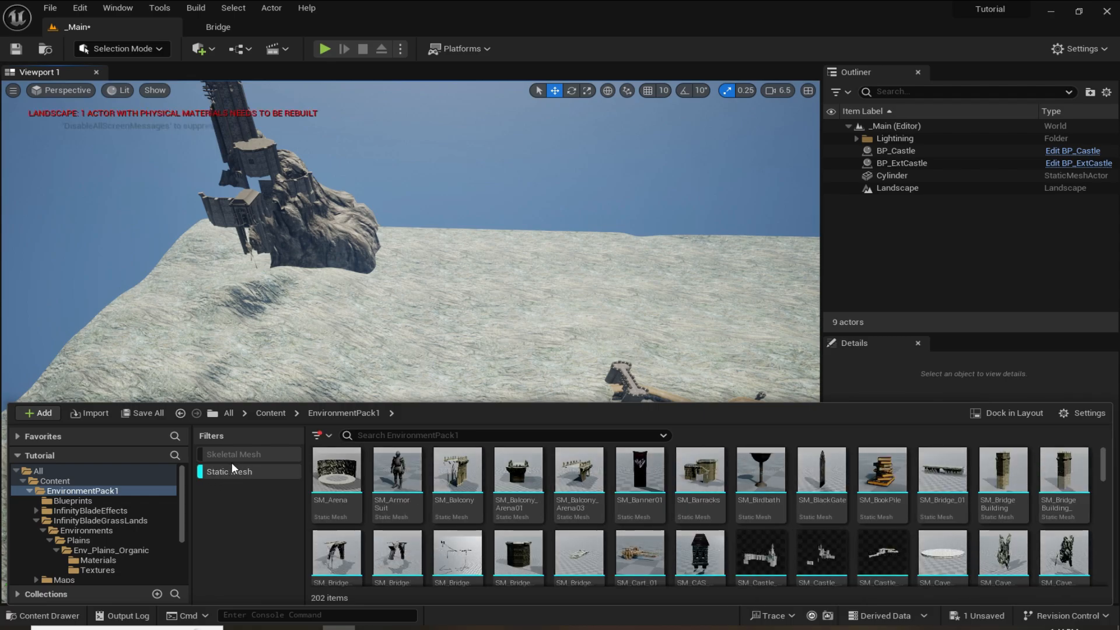
# - Place SM_CliffFace01 and SM_CliffFace02_B as rocks around the base of BP_ExtCastle and save the level
pyautogui.scroll(-3, 725, 511)
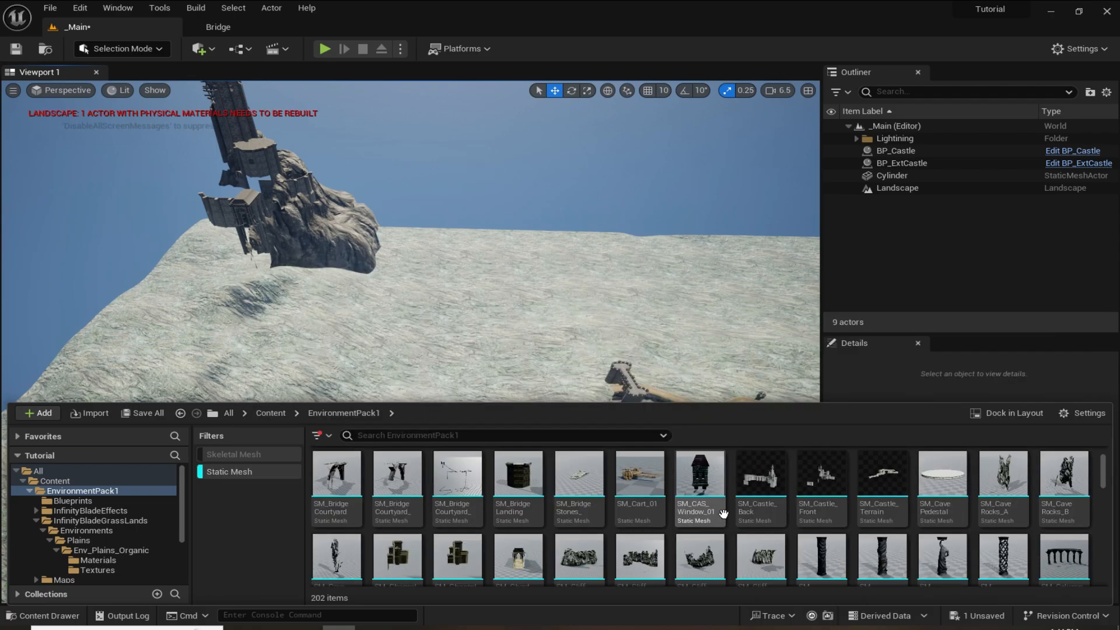
pyautogui.moveTo(580, 536); pyautogui.dragTo(229, 231)
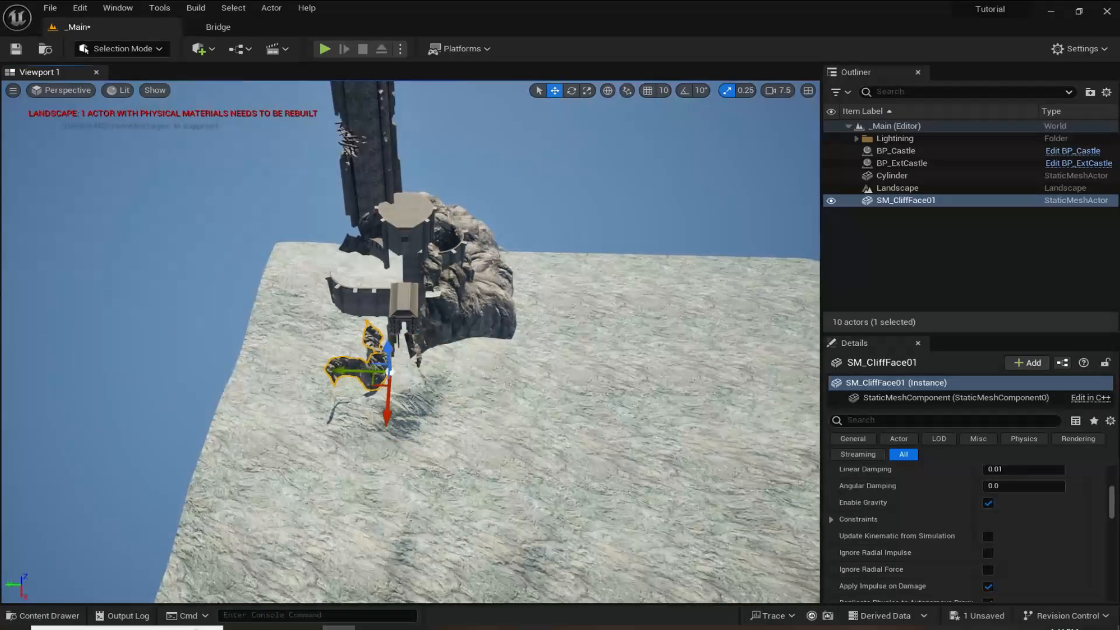
pyautogui.hotkey('ctrl', 'z')
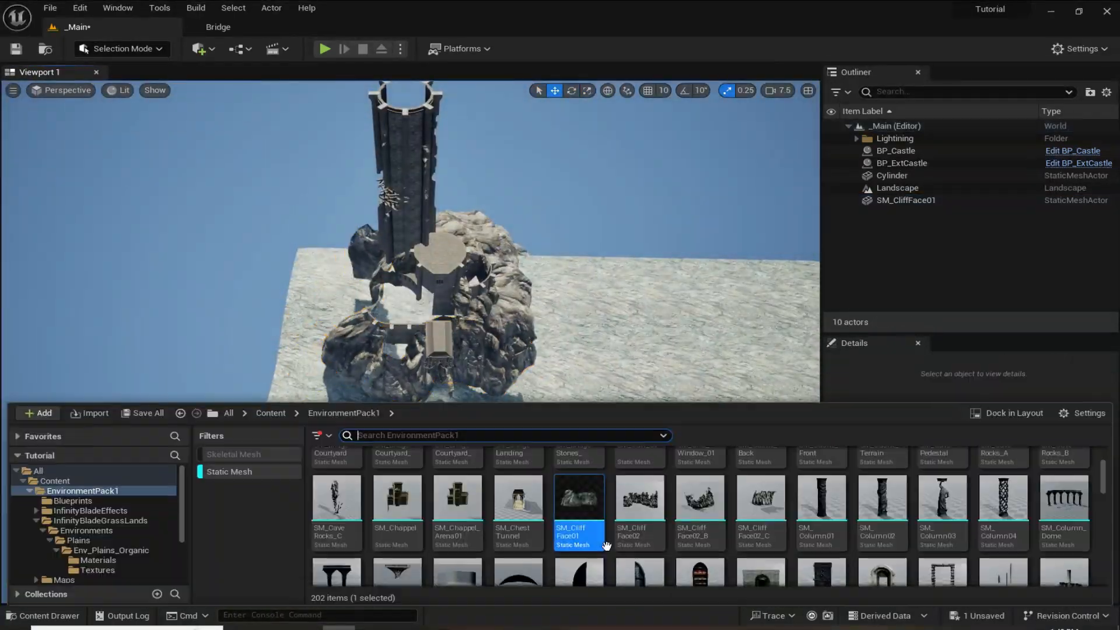
pyautogui.moveTo(579, 532); pyautogui.dragTo(376, 251)
pyautogui.press('e')
pyautogui.moveTo(425, 303); pyautogui.dragTo(501, 379)
pyautogui.click(398, 319)
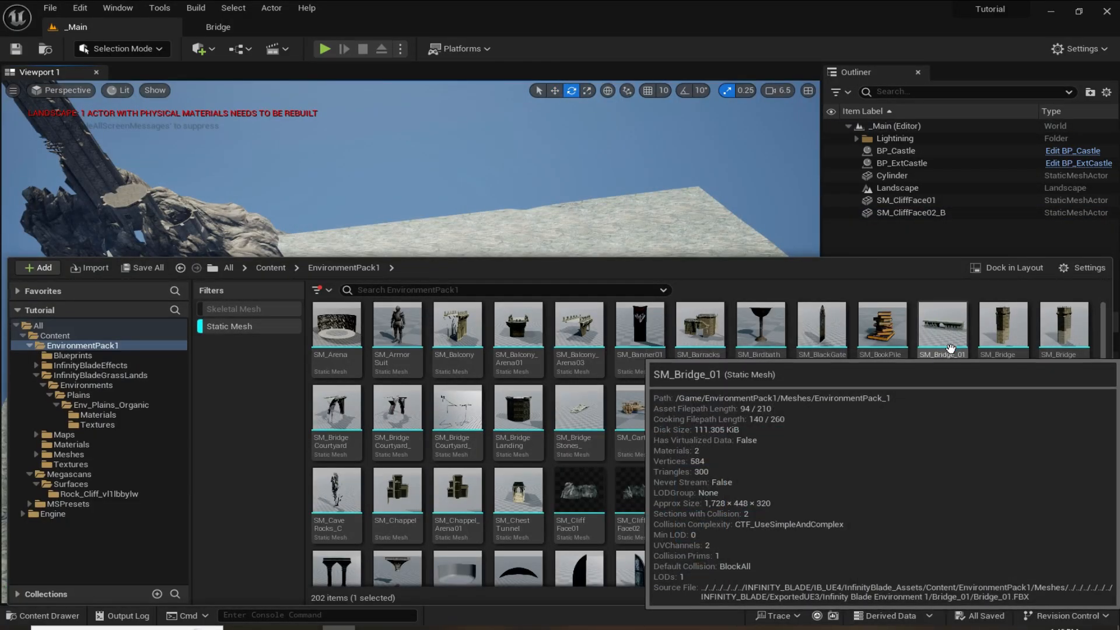
# - Place SM_Bridge_01 on the landscape between the two castles and scale it up
pyautogui.moveTo(941, 347); pyautogui.dragTo(422, 333)
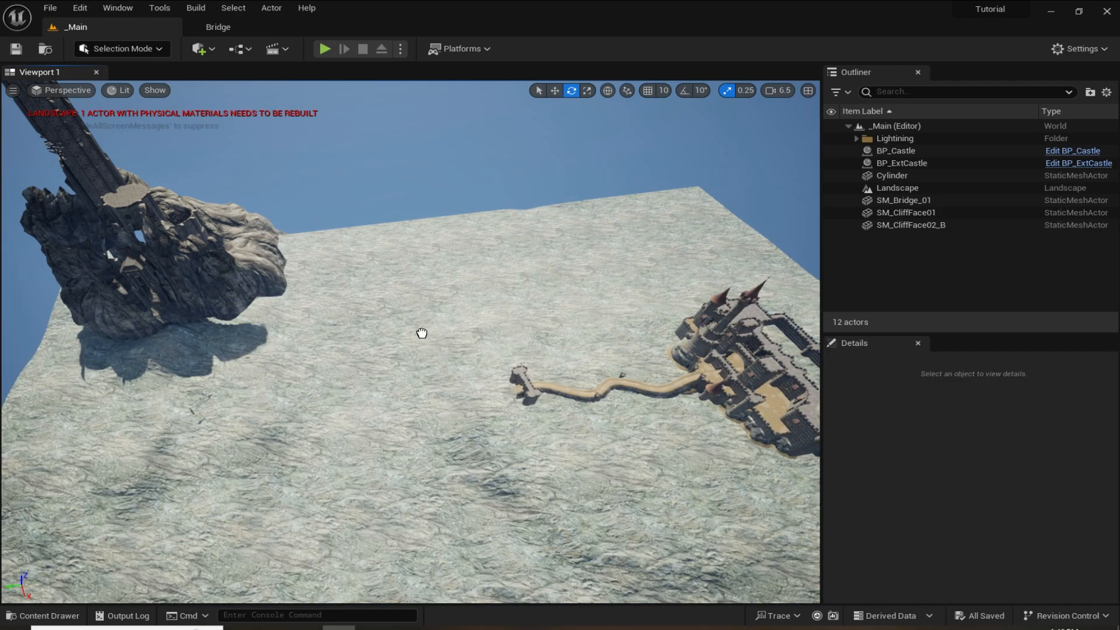
pyautogui.moveTo(448, 401); pyautogui.dragTo(449, 402)
pyautogui.press('w')
pyautogui.moveTo(475, 382); pyautogui.dragTo(476, 403, button='right')
pyautogui.press('r')
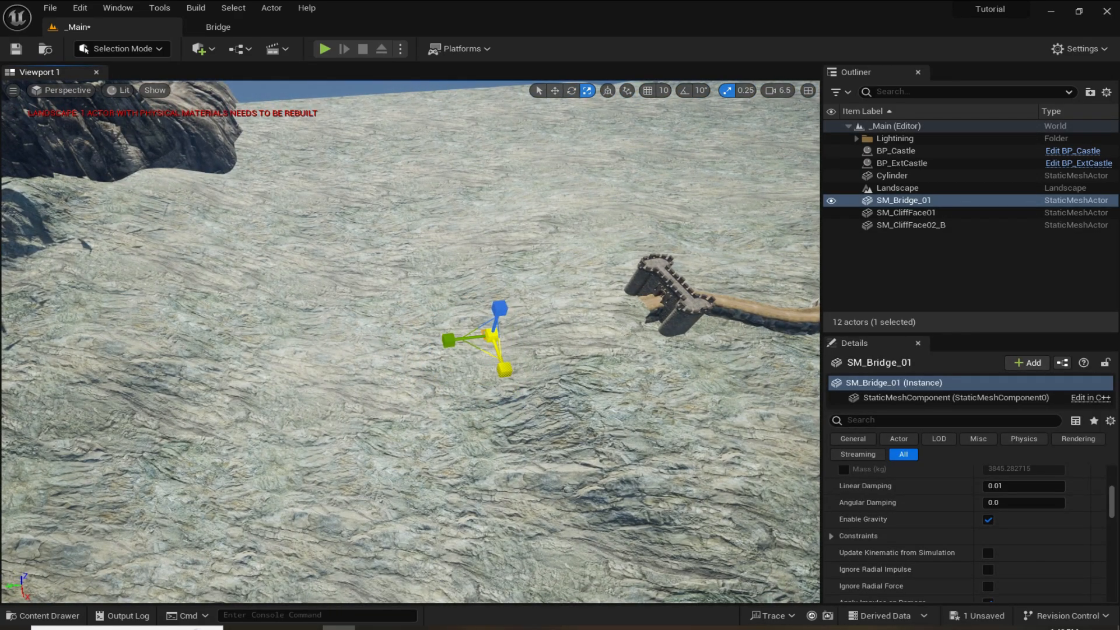
pyautogui.scroll(-10, 493, 337)
pyautogui.press('w')
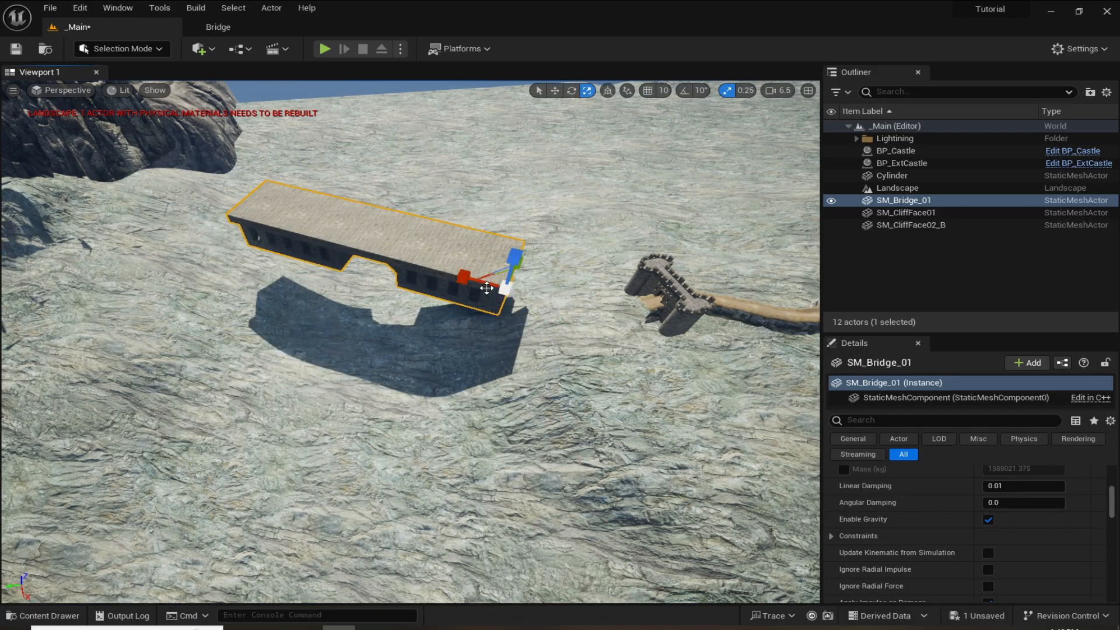
# - Position and scale SM_Bridge_01 into a long, narrow span between the cliff rocks and BP_Castle's walkway
pyautogui.press('e')
pyautogui.press('r')
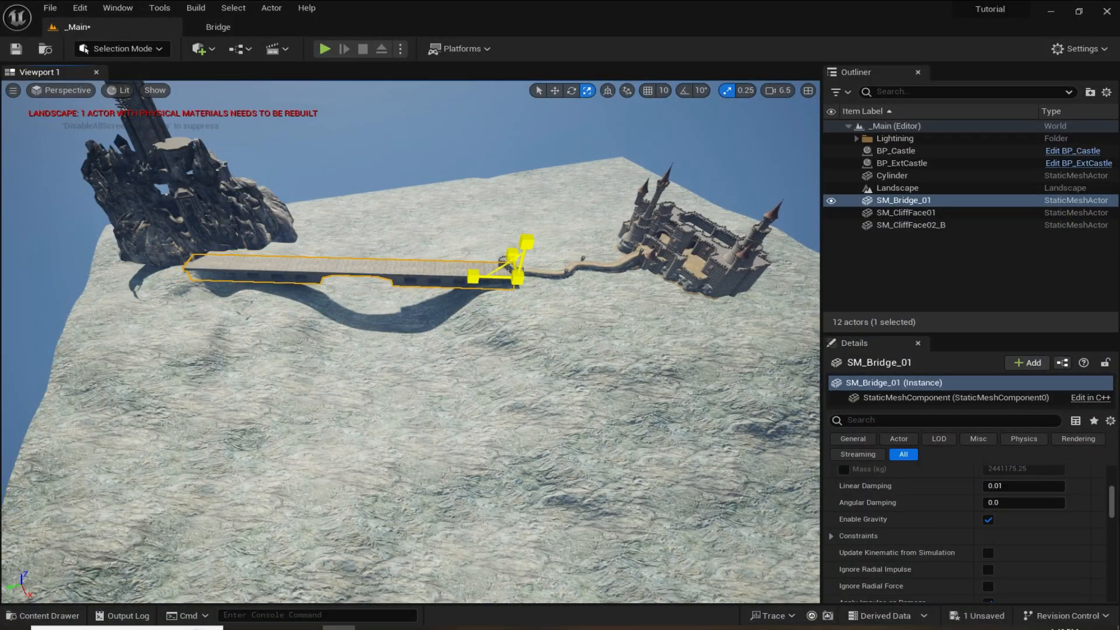
pyautogui.moveTo(514, 301); pyautogui.dragTo(514, 347, button='right')
pyautogui.scroll(4, 514, 301)
pyautogui.press('w')
pyautogui.press('r')
pyautogui.moveTo(464, 371); pyautogui.dragTo(474, 372)
pyautogui.moveTo(479, 378); pyautogui.dragTo(478, 403, button='right')
# - Rotate SM_Bridge_01 so its end points at the gatehouse of BP_Castle's walkway
pyautogui.press('e')
pyautogui.moveTo(505, 341); pyautogui.dragTo(496, 315, button='right')
pyautogui.click(712, 289)
pyautogui.moveTo(711, 289); pyautogui.dragTo(711, 326, button='right')
pyautogui.moveTo(560, 327); pyautogui.dragTo(525, 344, button='right')
pyautogui.click(525, 306)
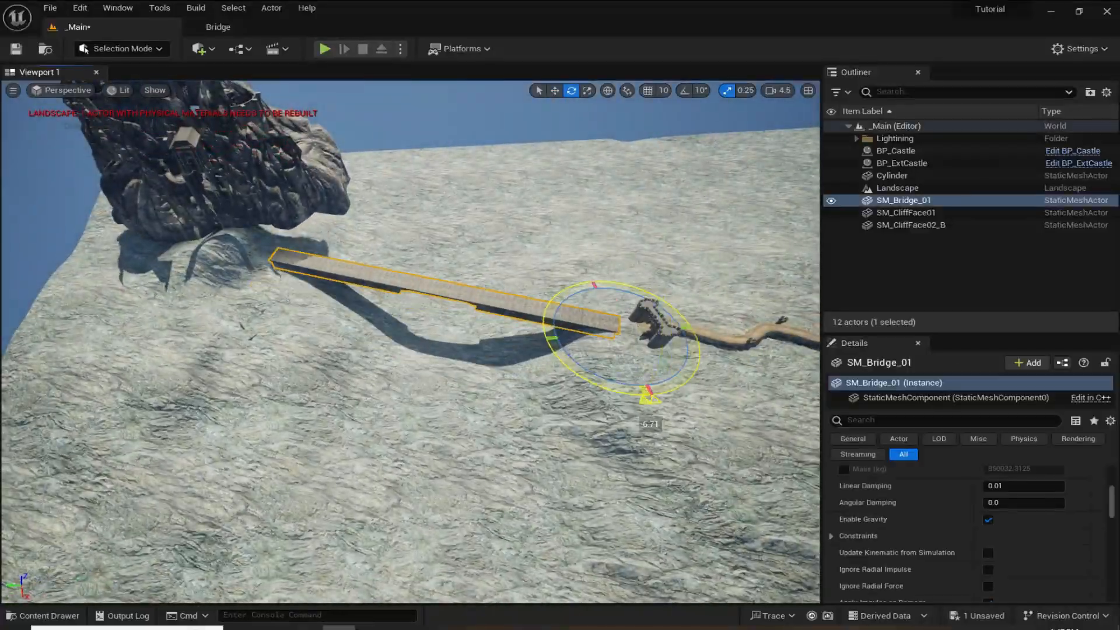
pyautogui.moveTo(645, 395); pyautogui.dragTo(688, 373, button='right')
# - Rotate and move BP_Castle to bring its walkway in line with the free end of SM_Bridge_01
pyautogui.click(554, 292)
pyautogui.press('e')
pyautogui.moveTo(574, 329); pyautogui.dragTo(607, 327)
pyautogui.press('w')
pyautogui.moveTo(555, 296); pyautogui.dragTo(554, 307)
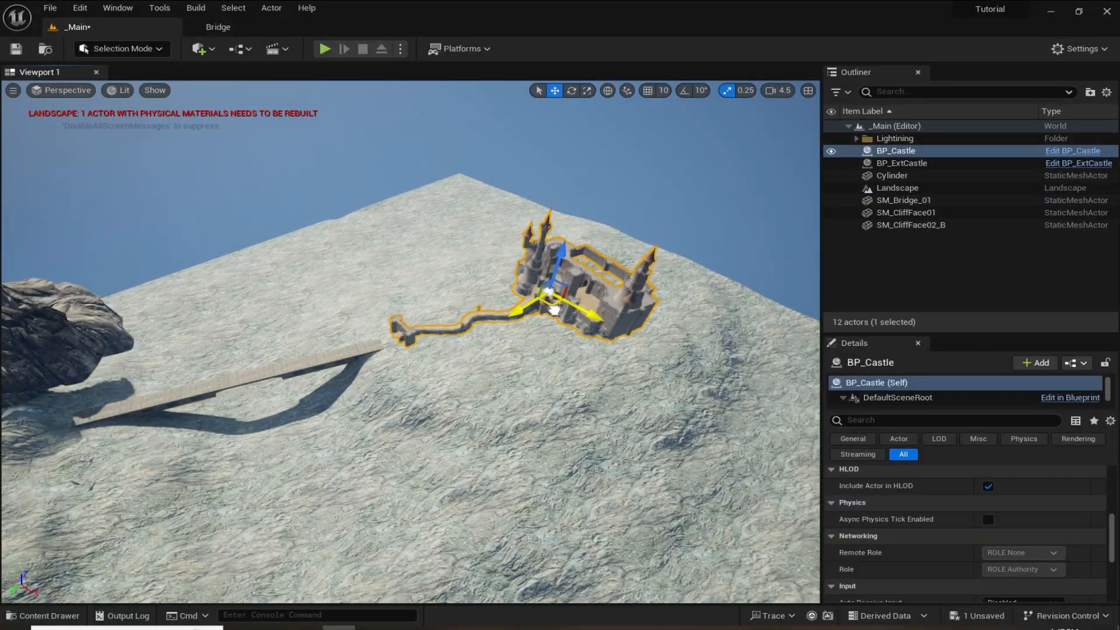
# - Rotate BP_Castle slightly more so its gatehouse faces the end of SM_Bridge_01, and save the level
pyautogui.press('Escape')
pyautogui.scroll(2, 548, 280)
pyautogui.moveTo(555, 308); pyautogui.dragTo(560, 350, button='right')
pyautogui.click(505, 274)
pyautogui.press('e')
pyautogui.moveTo(496, 339); pyautogui.dragTo(507, 360)
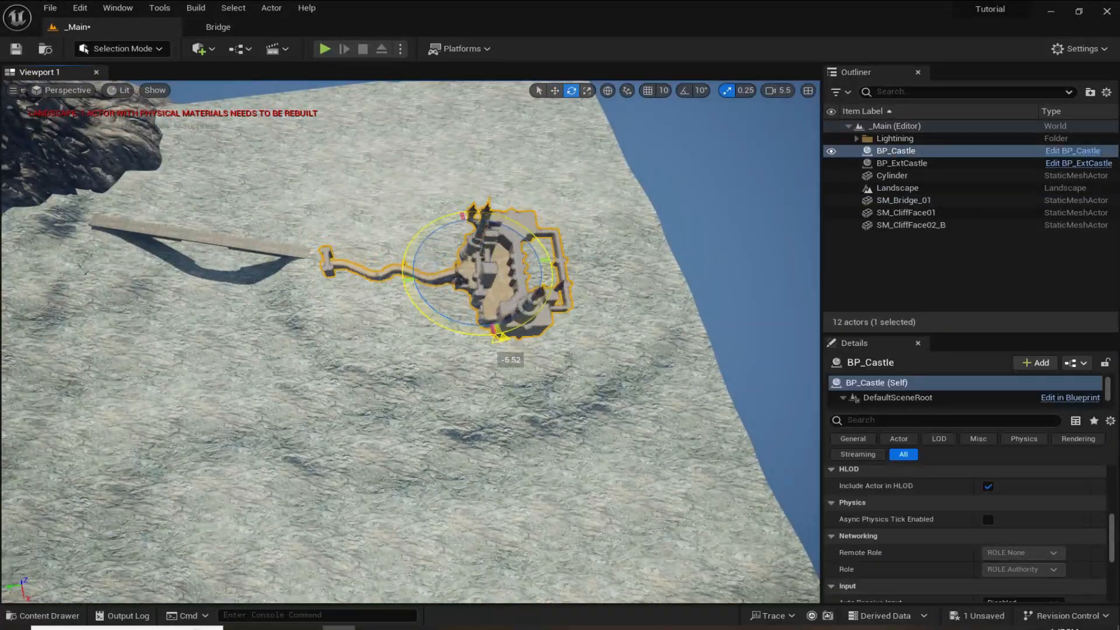
pyautogui.moveTo(507, 360); pyautogui.dragTo(588, 402, button='right')
pyautogui.press('w')
pyautogui.press('Escape')
pyautogui.hotkey('ctrl', 's')
# - Switch to landscape editing, sculpt the terrain along the landscape's outer edge away from the castles, and pick the Smooth tool
pyautogui.moveTo(391, 192)
pyautogui.mouseDown(button='right')
pyautogui.moveTo(420, 262)
pyautogui.moveTo(408, 245)
pyautogui.mouseUp(button='right')
pyautogui.click(123, 48)
pyautogui.click(128, 80)
pyautogui.moveTo(718, 344); pyautogui.dragTo(759, 373, button='right')
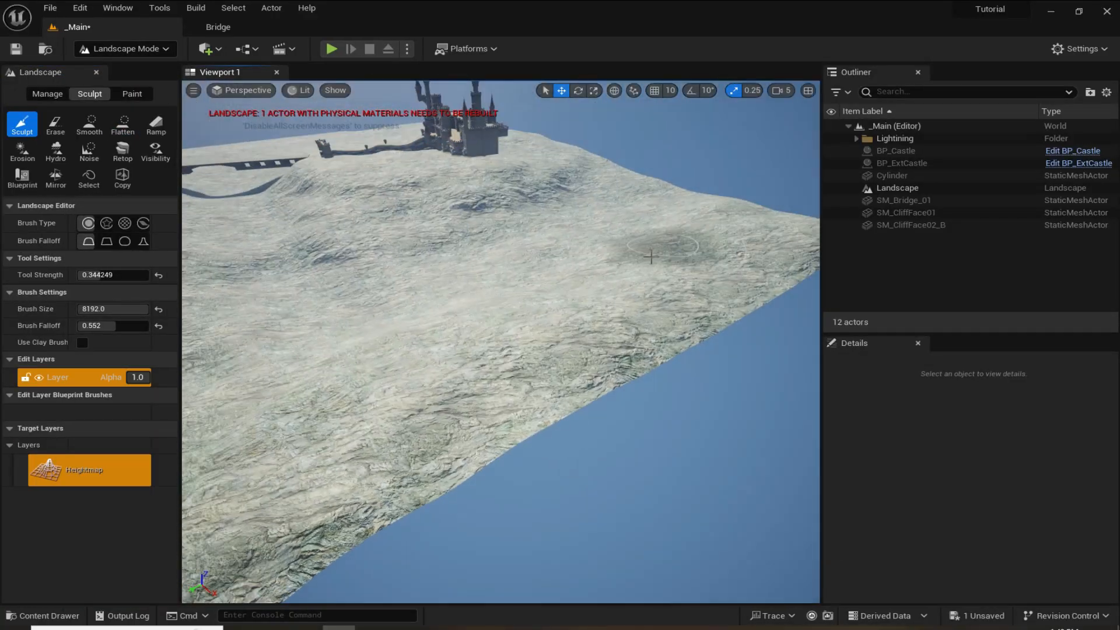
pyautogui.moveTo(695, 280)
pyautogui.mouseDown()
pyautogui.moveTo(361, 461)
pyautogui.moveTo(717, 257)
pyautogui.moveTo(501, 438)
pyautogui.mouseUp()
pyautogui.moveTo(501, 437)
pyautogui.mouseDown(button='right')
pyautogui.moveTo(455, 403)
pyautogui.moveTo(444, 408)
pyautogui.moveTo(443, 444)
pyautogui.moveTo(431, 409)
pyautogui.mouseUp(button='right')
pyautogui.click(89, 124)
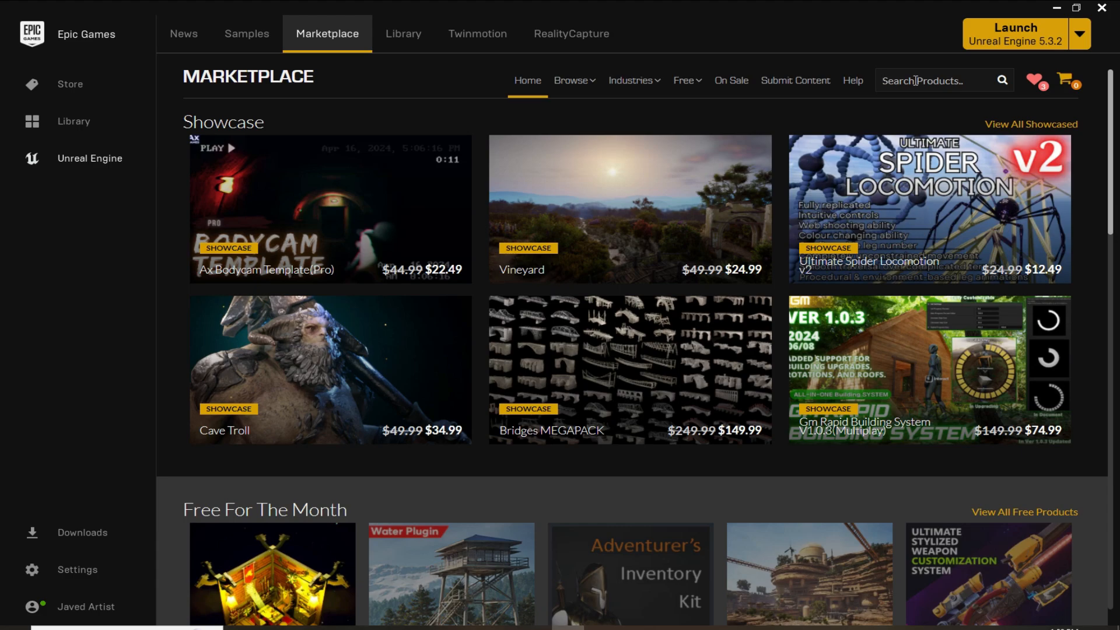
# - Switch to the Epic Games Launcher, search the Marketplace for background mountains and start adding Landscape Backgrounds to a project
pyautogui.write('mountains')
pyautogui.press('Return')
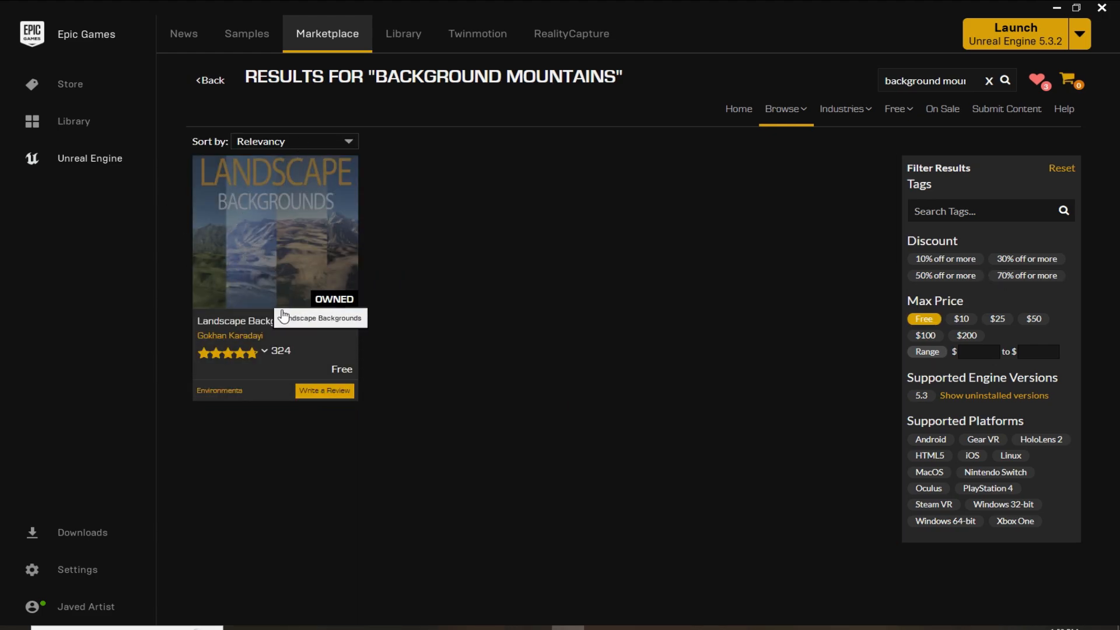
pyautogui.click(274, 260)
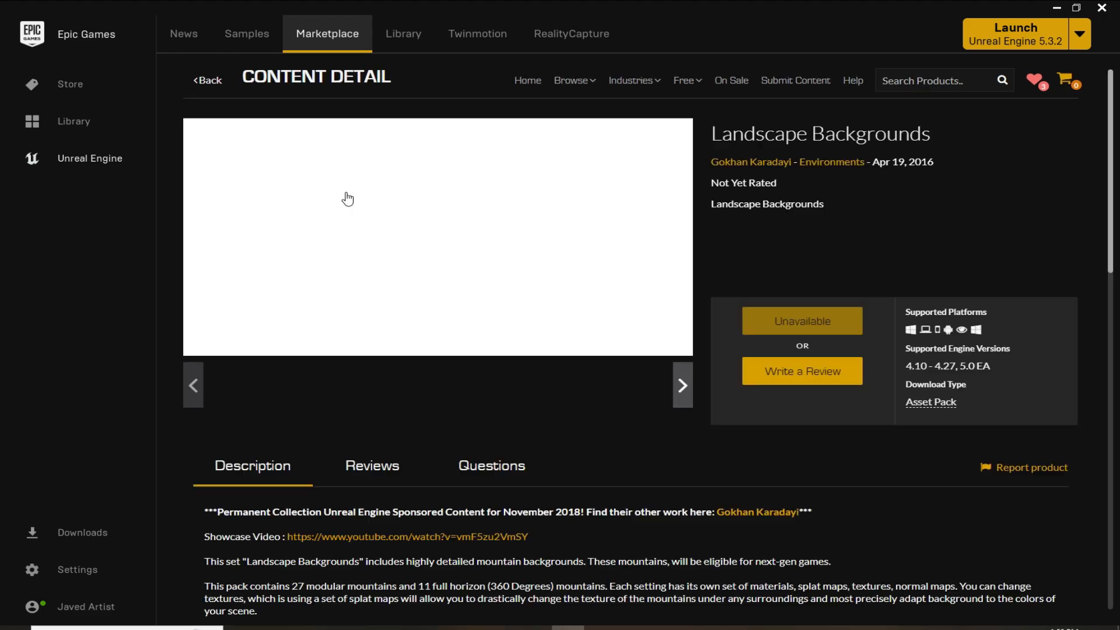
pyautogui.click(795, 332)
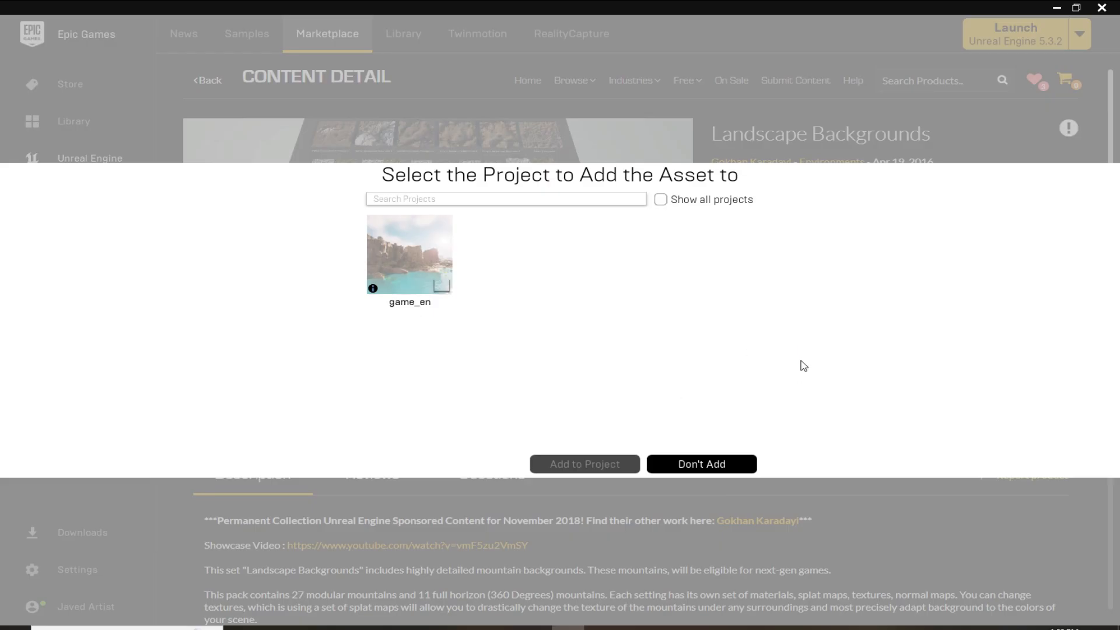
# - Show all projects and add the asset pack to the Tutorial project using version 5.0EA
pyautogui.click(661, 200)
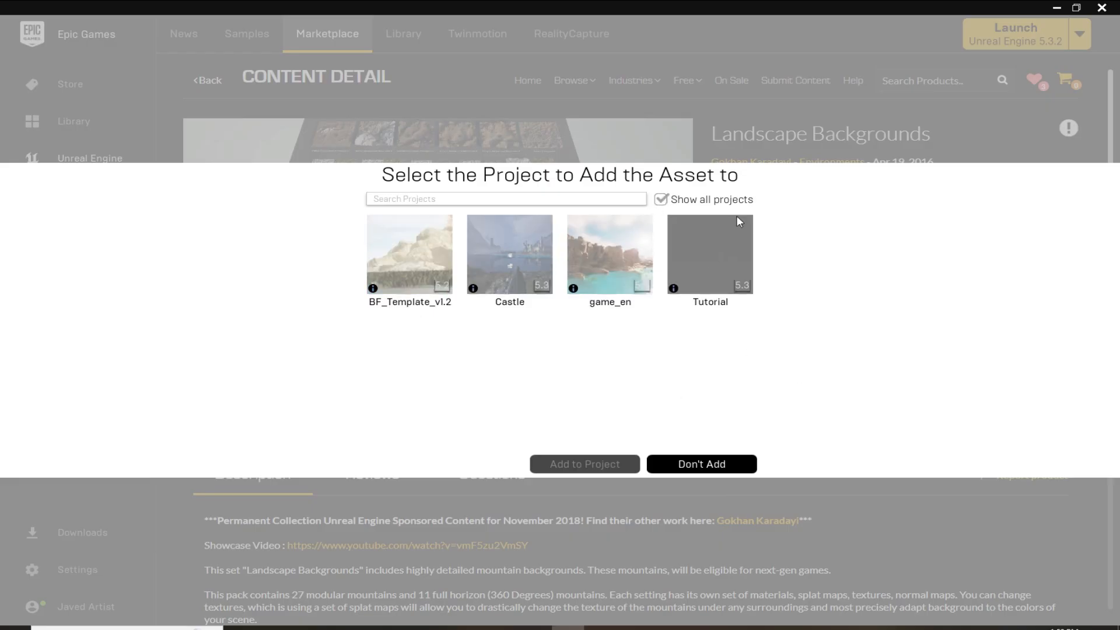
pyautogui.click(723, 306)
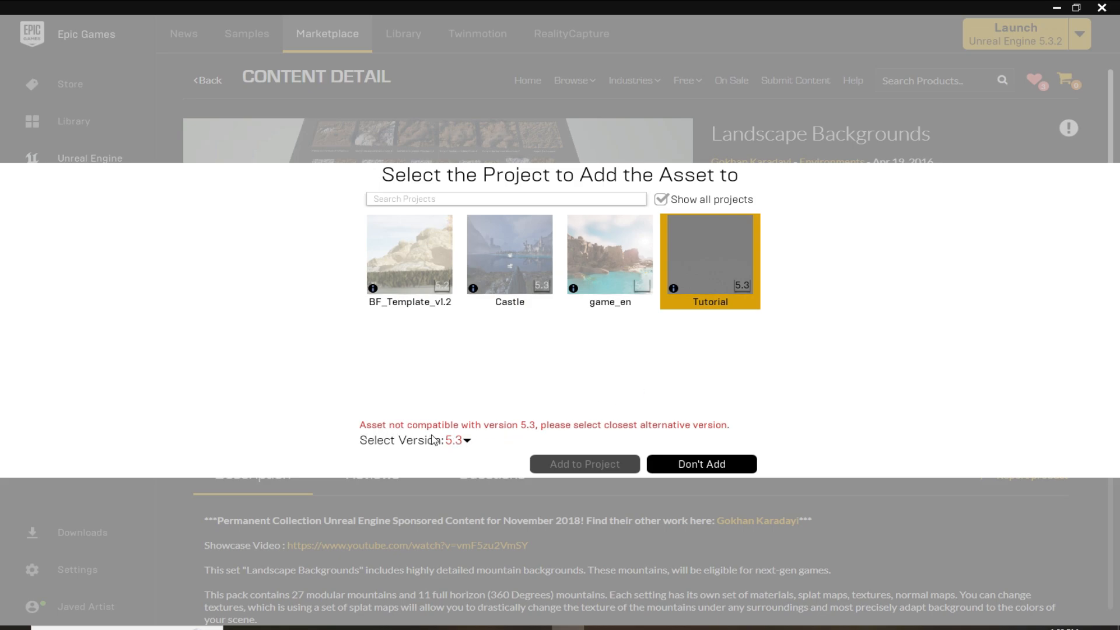
pyautogui.click(465, 443)
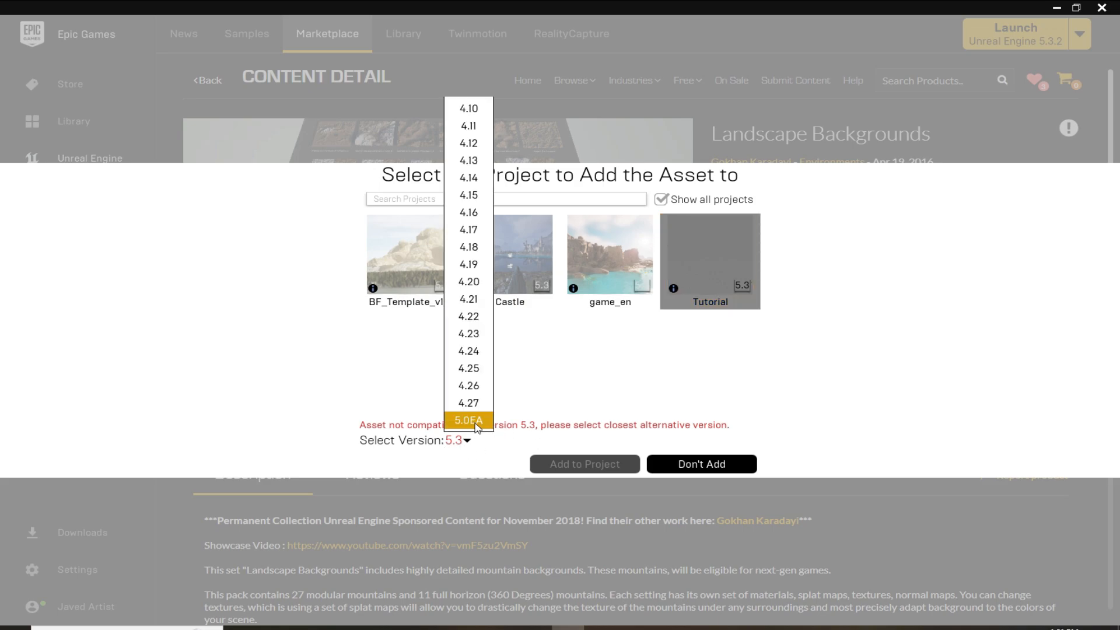
pyautogui.click(469, 420)
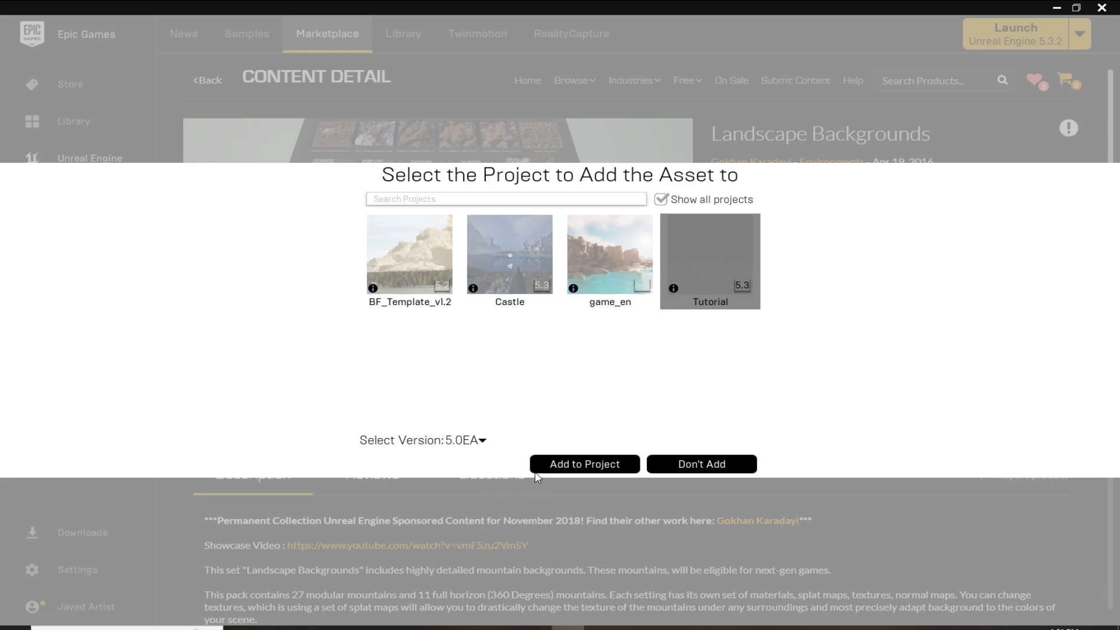
pyautogui.click(557, 465)
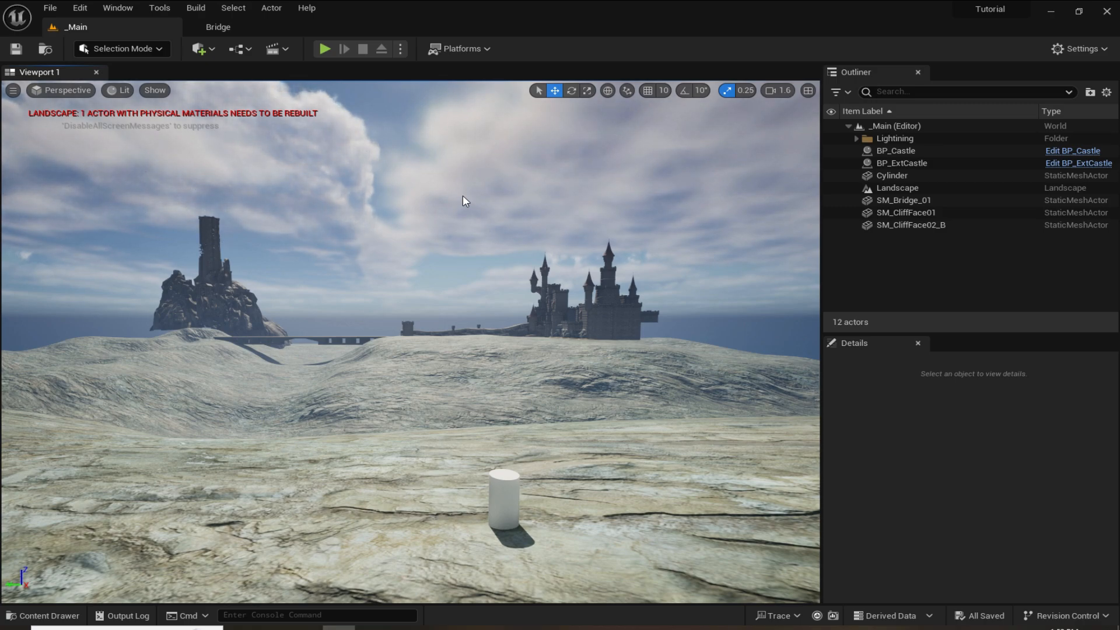
# - Switch to Unreal Editor, show only the static meshes in the PhotoR_Backgrounds folder and set the thumbnail size to Large
pyautogui.hotkey('ctrl', 'space')
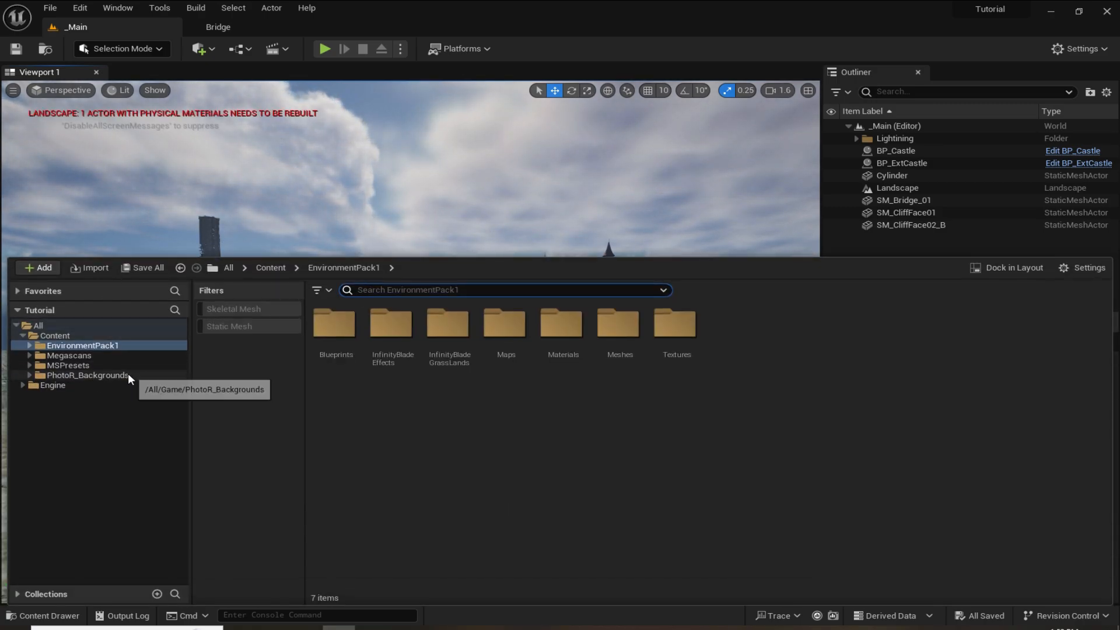
pyautogui.click(84, 378)
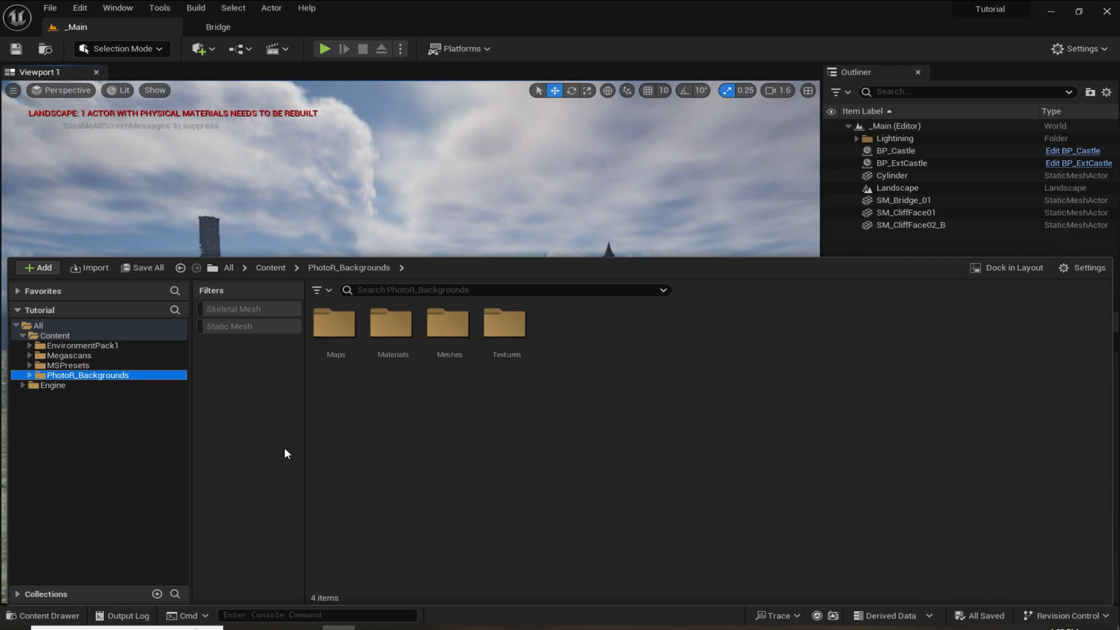
pyautogui.click(261, 325)
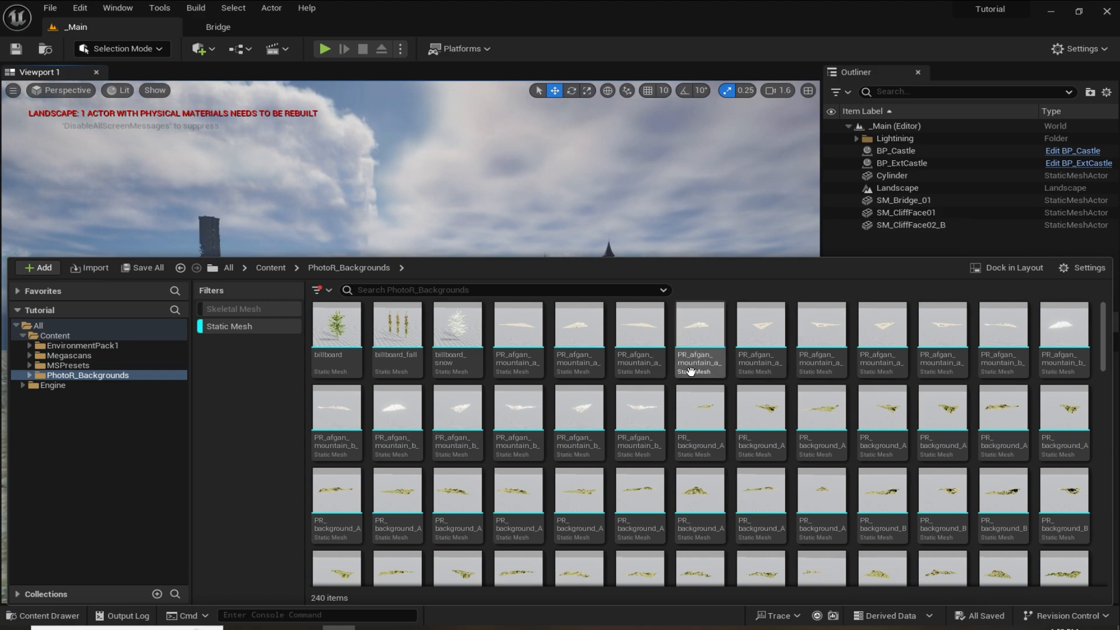
pyautogui.scroll(-1, 635, 408)
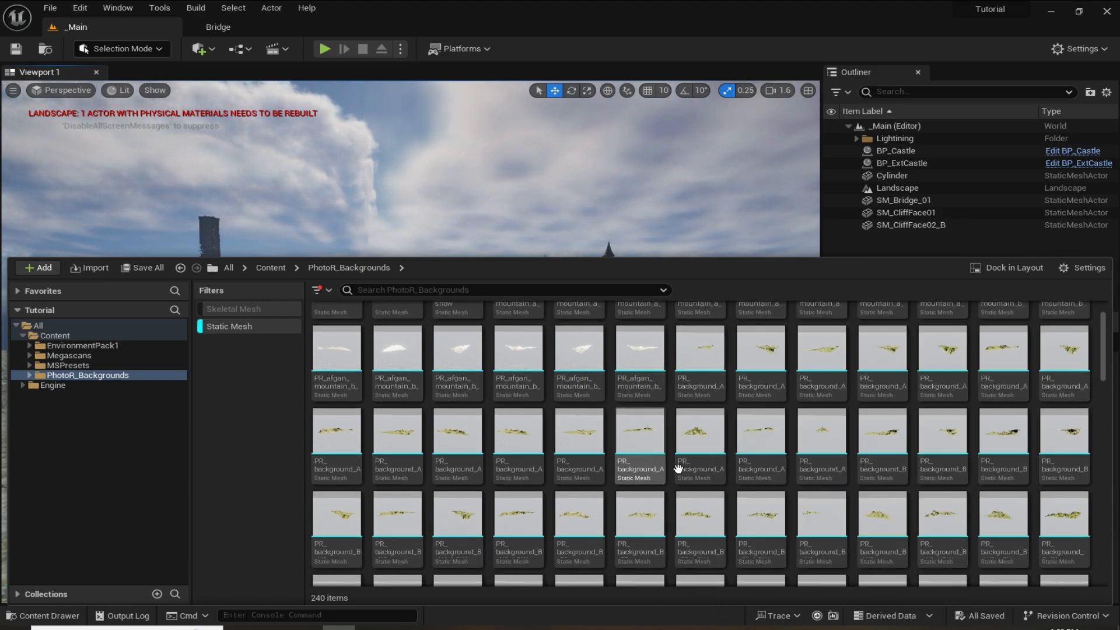
pyautogui.click(1083, 268)
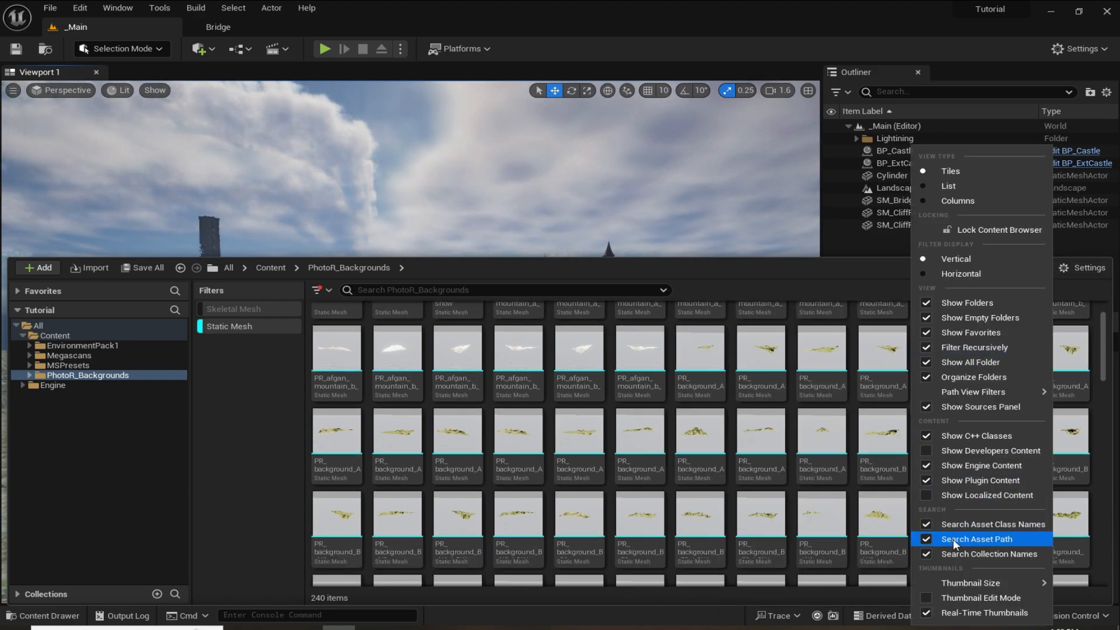
pyautogui.moveTo(971, 583)
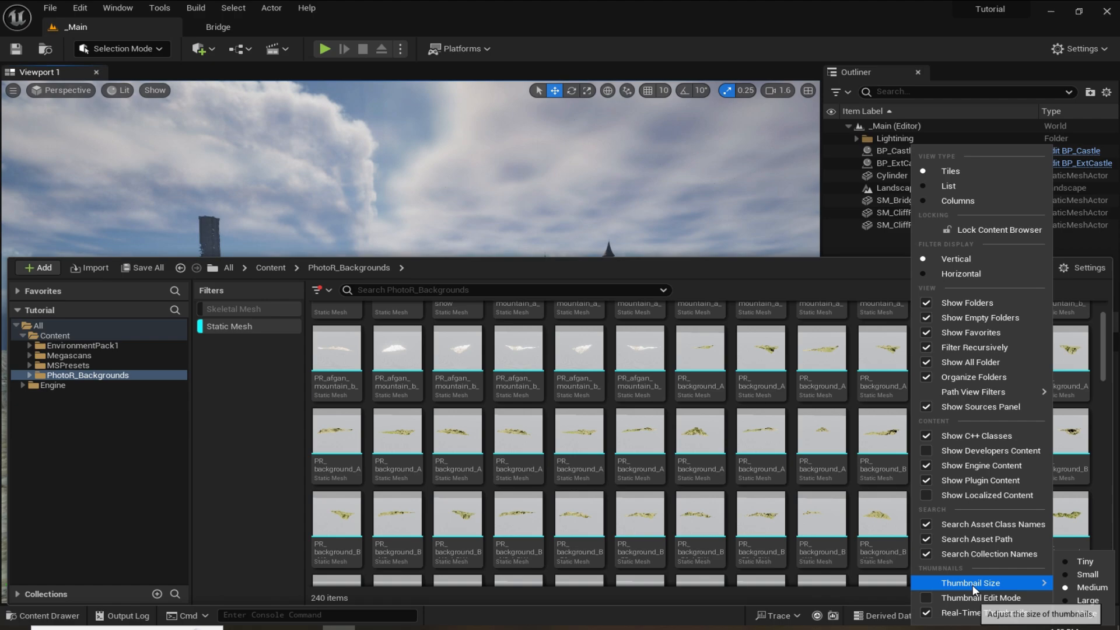
pyautogui.click(1086, 607)
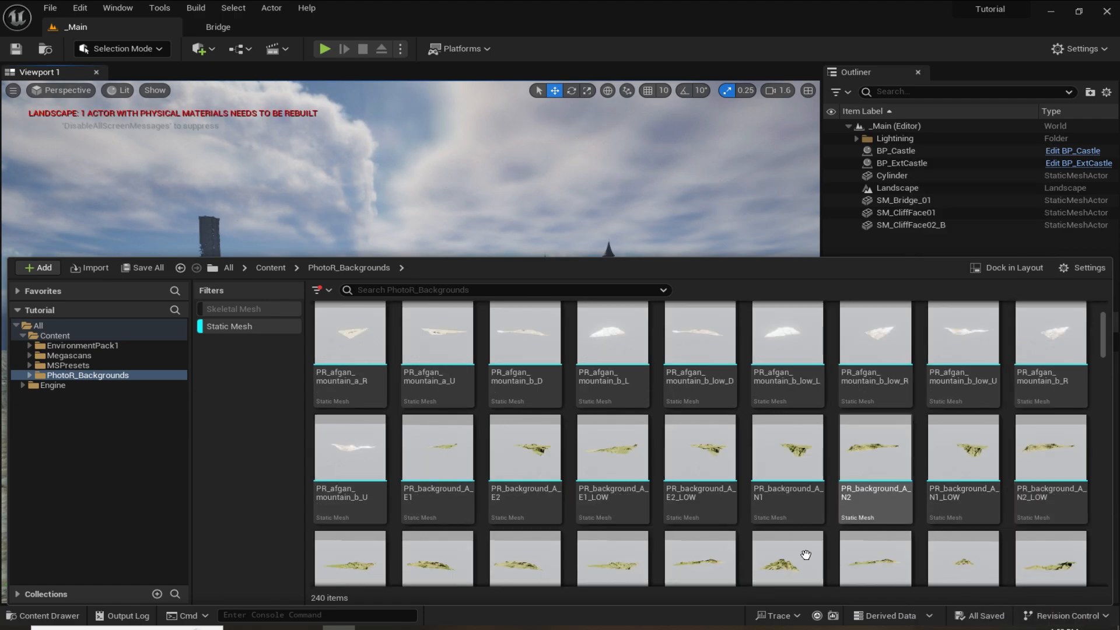
pyautogui.scroll(-1, 828, 542)
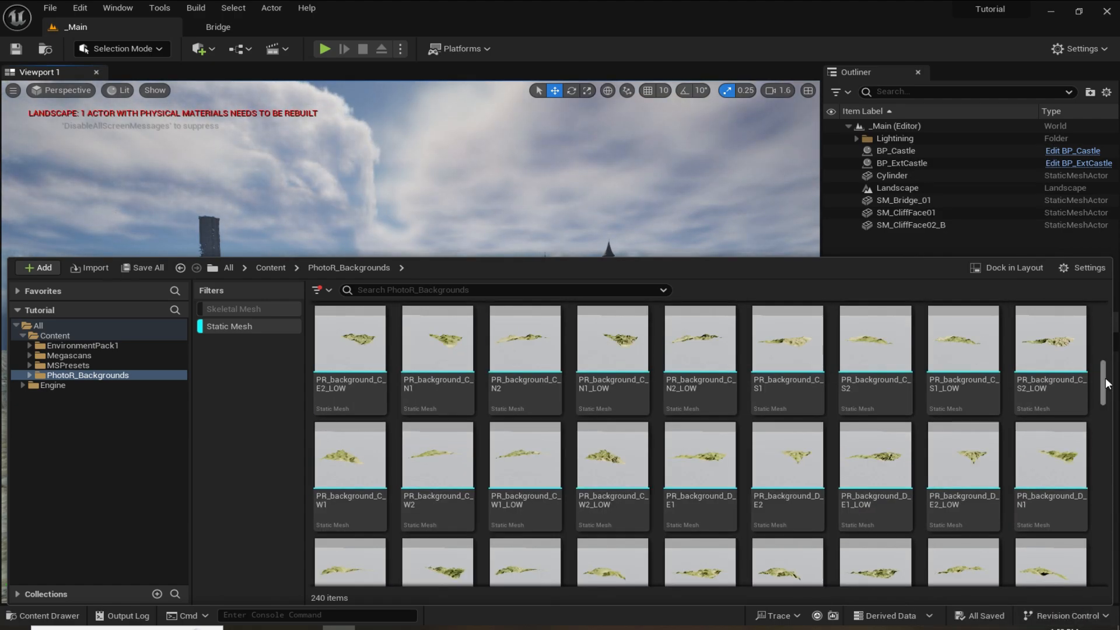
# - Place pr_background_mountain_a_1_summer at the landscape edge behind BP_ExtCastle and scale it up
pyautogui.moveTo(1106, 384); pyautogui.dragTo(1104, 428)
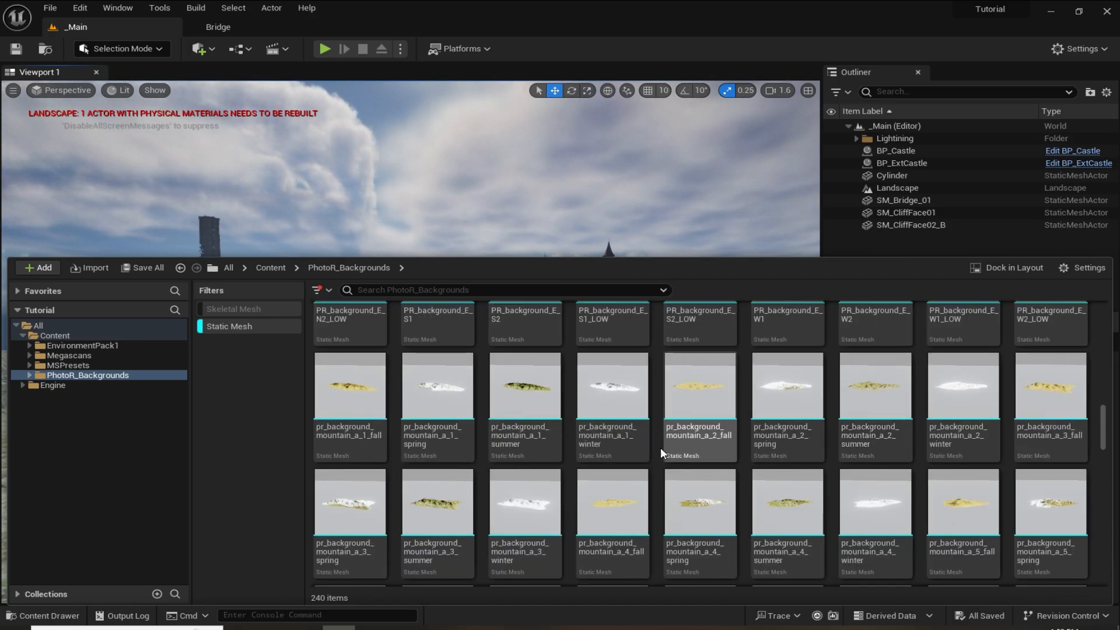
pyautogui.moveTo(528, 388); pyautogui.dragTo(458, 266)
pyautogui.moveTo(527, 474); pyautogui.dragTo(526, 508, button='right')
pyautogui.moveTo(409, 367); pyautogui.dragTo(200, 297)
pyautogui.moveTo(203, 252); pyautogui.dragTo(200, 233)
pyautogui.moveTo(408, 350); pyautogui.dragTo(408, 397, button='right')
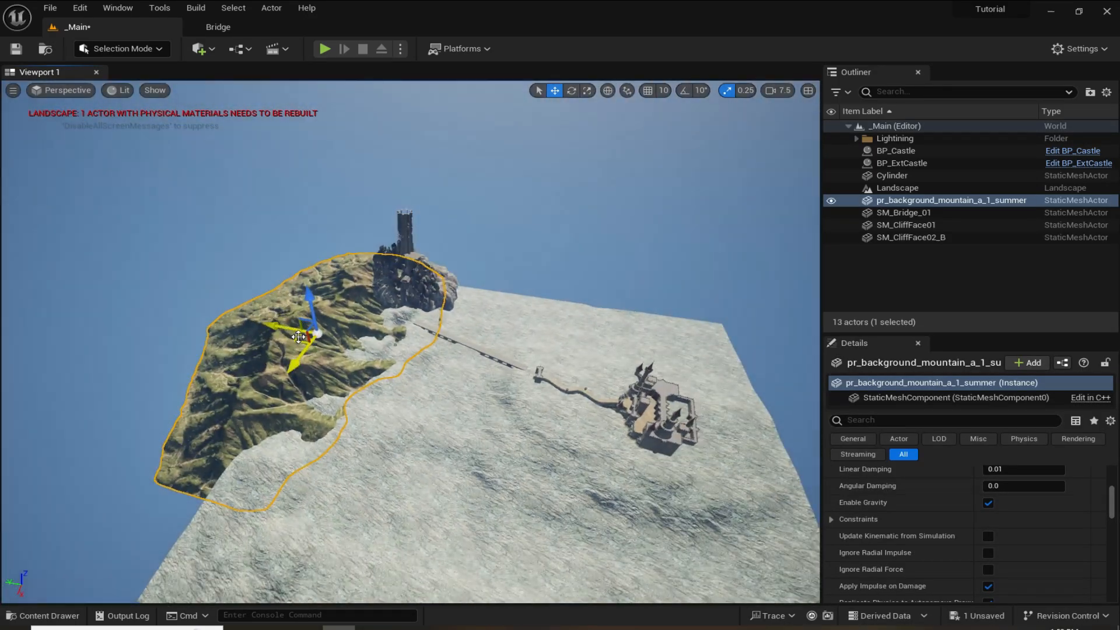
pyautogui.moveTo(304, 356); pyautogui.dragTo(292, 260)
pyautogui.press('r')
pyautogui.moveTo(300, 257); pyautogui.dragTo(310, 242)
pyautogui.moveTo(408, 374)
pyautogui.mouseDown(button='right')
pyautogui.moveTo(420, 292)
pyautogui.moveTo(409, 373)
pyautogui.mouseUp(button='right')
# - Place pr_background_mountain_a_3_summer, rotate it and move it beyond the landscape edge past BP_ExtCastle
pyautogui.hotkey('ctrl', 'space')
pyautogui.moveTo(439, 478); pyautogui.dragTo(738, 177)
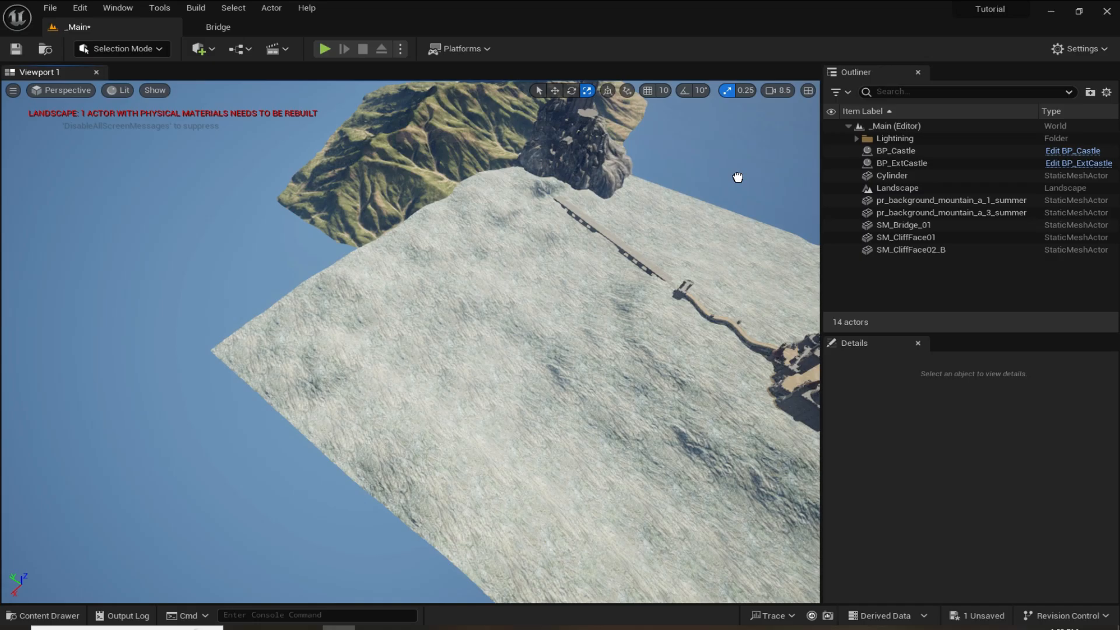
pyautogui.moveTo(467, 291); pyautogui.dragTo(467, 326, button='right')
pyautogui.scroll(1, 467, 315)
pyautogui.press('w')
pyautogui.moveTo(510, 258); pyautogui.dragTo(569, 161)
pyautogui.press('e')
pyautogui.moveTo(544, 208); pyautogui.dragTo(525, 204)
pyautogui.press('r')
pyautogui.moveTo(409, 350)
pyautogui.mouseDown(button='right')
pyautogui.moveTo(408, 269)
pyautogui.moveTo(408, 350)
pyautogui.mouseUp(button='right')
pyautogui.press('w')
pyautogui.moveTo(450, 158); pyautogui.dragTo(648, 193)
pyautogui.press('q')
pyautogui.moveTo(409, 350); pyautogui.dragTo(444, 315, button='right')
pyautogui.click(443, 146)
pyautogui.press('w')
pyautogui.press('q')
pyautogui.press('Escape')
pyautogui.click(530, 205)
pyautogui.press('w')
pyautogui.press('Escape')
pyautogui.click(575, 204)
pyautogui.press('Delete')
# - Place pr_background_mountain_a_4_summer beyond the landscape's far edge and adjust its scale
pyautogui.hotkey('ctrl', 'space')
pyautogui.moveTo(778, 501); pyautogui.dragTo(597, 310)
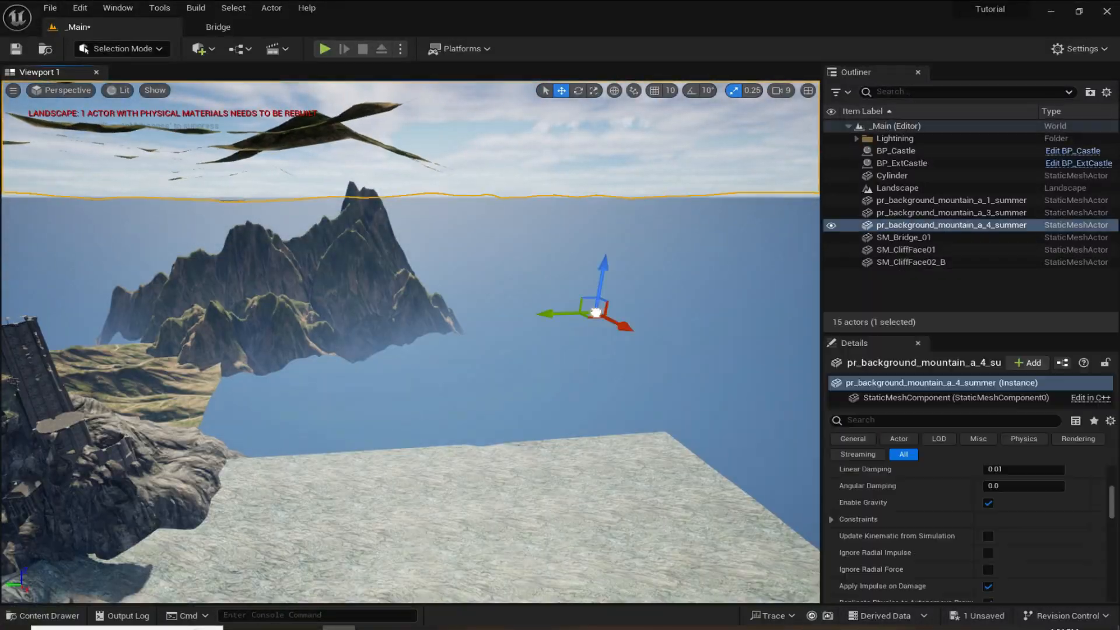
pyautogui.moveTo(409, 268); pyautogui.dragTo(409, 350, button='right')
pyautogui.press('r')
pyautogui.moveTo(418, 373); pyautogui.dragTo(535, 164)
# - Move pr_background_mountain_a_4_summer next to pr_background_mountain_a_3_summer in the distance and save the level
pyautogui.press('w')
pyautogui.press('q')
pyautogui.moveTo(408, 350)
pyautogui.mouseDown(button='right')
pyautogui.moveTo(409, 268)
pyautogui.moveTo(408, 350)
pyautogui.mouseUp(button='right')
pyautogui.press('w')
pyautogui.moveTo(525, 284); pyautogui.dragTo(478, 285)
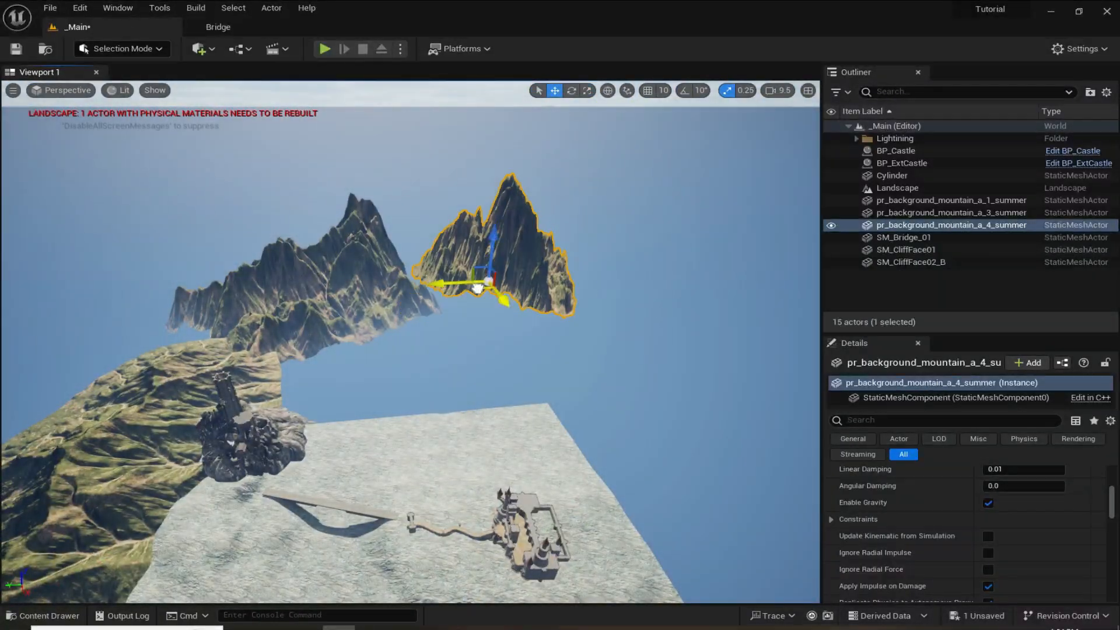
pyautogui.moveTo(478, 286); pyautogui.dragTo(482, 230, button='right')
pyautogui.click(483, 230)
pyautogui.hotkey('ctrl', 's')
# - Place pr_background_mountain_a_5_summer at the landscape edge beside BP_ExtCastle, scale it up and adjust its position
pyautogui.moveTo(409, 268); pyautogui.dragTo(350, 326, button='right')
pyautogui.hotkey('ctrl', 'space')
pyautogui.press('r')
pyautogui.moveTo(347, 519); pyautogui.dragTo(416, 248)
pyautogui.moveTo(410, 251); pyautogui.dragTo(397, 181, button='right')
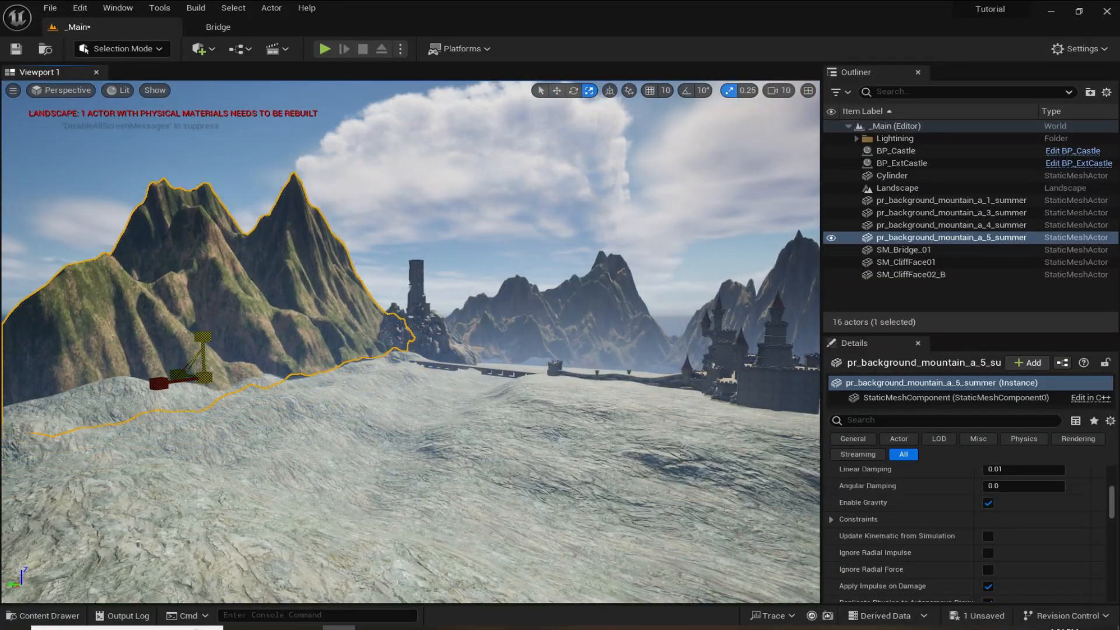
pyautogui.moveTo(410, 251); pyautogui.dragTo(410, 327, button='right')
pyautogui.press('w')
pyautogui.moveTo(297, 365); pyautogui.dragTo(312, 339)
pyautogui.click(506, 287)
pyautogui.click(362, 292)
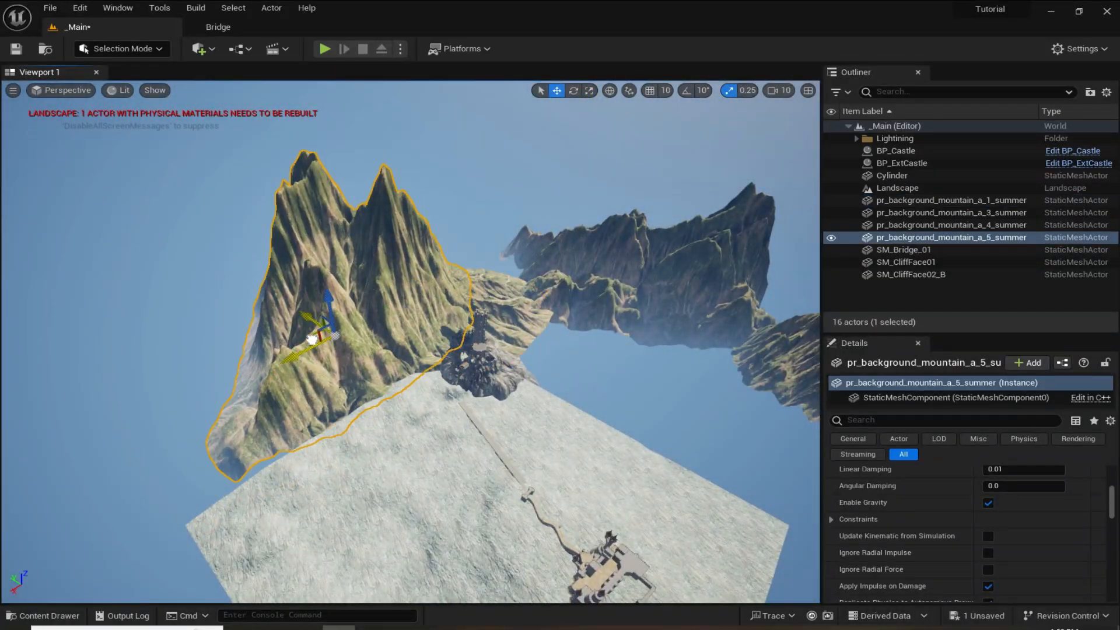
# - Reposition the large background mountain along the landscape edge near BP_ExtCastle
pyautogui.moveTo(563, 235); pyautogui.dragTo(563, 175, button='right')
pyautogui.click(563, 235)
pyautogui.click(327, 327)
pyautogui.press('w')
pyautogui.moveTo(329, 394); pyautogui.dragTo(473, 292)
pyautogui.press('r')
pyautogui.press('e')
pyautogui.moveTo(410, 292); pyautogui.dragTo(411, 339, button='right')
pyautogui.press('Escape')
# - Place pr_background_mountain_b_1_summer in the distance between the existing mountains, scale it up and save the level
pyautogui.hotkey('ctrl', 'space')
pyautogui.moveTo(619, 519); pyautogui.dragTo(543, 242)
pyautogui.press('r')
pyautogui.moveTo(542, 242); pyautogui.dragTo(560, 227)
pyautogui.moveTo(496, 302); pyautogui.dragTo(520, 274, button='right')
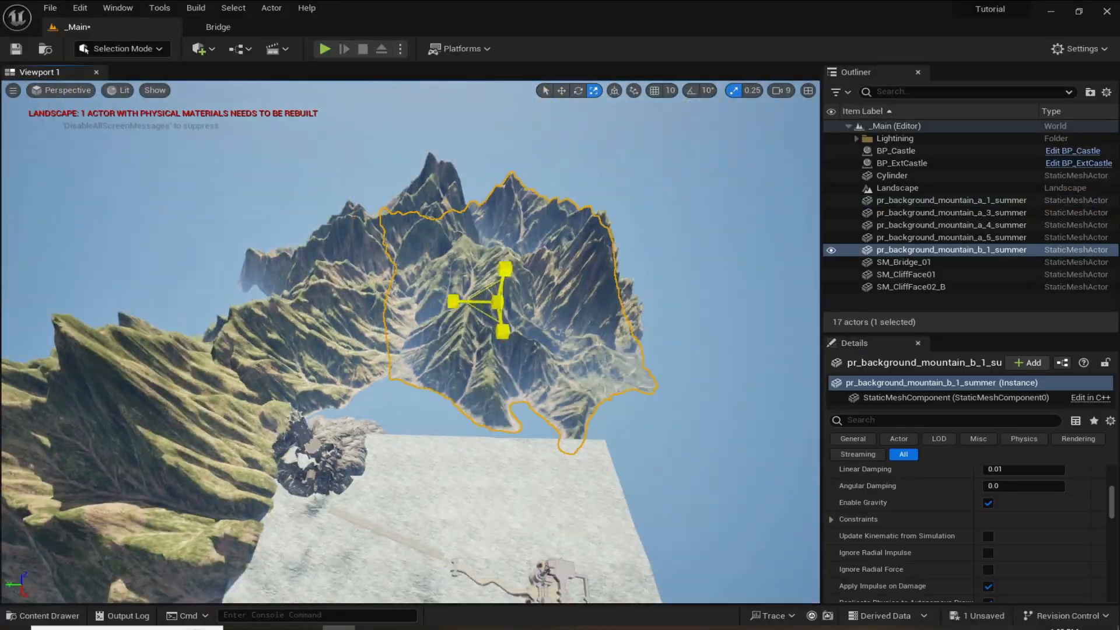
pyautogui.press('w')
pyautogui.moveTo(410, 292); pyautogui.dragTo(410, 350, button='right')
pyautogui.press('Escape')
pyautogui.click(580, 251)
pyautogui.press('Escape')
pyautogui.hotkey('ctrl', 's')
# - Duplicate pr_background_mountain_a_5_summer, rotate and move the copy to extend the mountain range, and save the level
pyautogui.scroll(-1, 410, 292)
pyautogui.click(444, 292)
pyautogui.keyDown('alt'); pyautogui.moveTo(425, 325); pyautogui.dragTo(251, 388); pyautogui.keyUp('alt')
pyautogui.press('e')
pyautogui.moveTo(251, 434); pyautogui.dragTo(291, 426)
pyautogui.press('w')
pyautogui.press('q')
pyautogui.moveTo(410, 292); pyautogui.dragTo(374, 245, button='right')
pyautogui.press('w')
pyautogui.moveTo(264, 373); pyautogui.dragTo(264, 383)
pyautogui.click(458, 230)
pyautogui.moveTo(458, 230); pyautogui.dragTo(374, 239, button='right')
pyautogui.hotkey('ctrl', 's')
# - Lower SM_CliffFace01 and SM_CliffFace02_B together around the base of BP_ExtCastle and save the level
pyautogui.moveTo(410, 291); pyautogui.dragTo(502, 315, button='right')
pyautogui.click(356, 380)
pyautogui.keyDown('ctrl'); pyautogui.click(479, 380); pyautogui.keyUp('ctrl')
pyautogui.press('w')
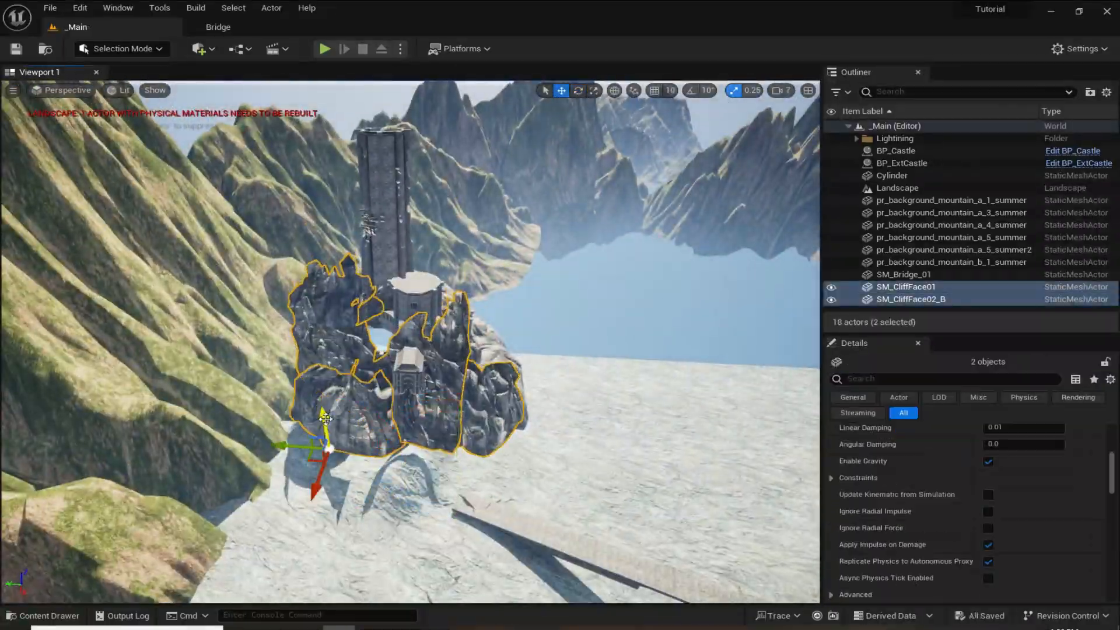
pyautogui.moveTo(325, 428); pyautogui.dragTo(325, 447)
pyautogui.click(402, 198)
pyautogui.press('q')
pyautogui.moveTo(410, 292)
pyautogui.mouseDown(button='right')
pyautogui.moveTo(443, 245)
pyautogui.moveTo(455, 304)
pyautogui.moveTo(362, 278)
pyautogui.moveTo(397, 275)
pyautogui.moveTo(409, 286)
pyautogui.moveTo(397, 280)
pyautogui.mouseUp(button='right')
pyautogui.press('w')
pyautogui.press('Escape')
pyautogui.hotkey('ctrl', 's')
# - Place pr_background_mountain_b_2_summer on the landscape behind BP_Castle and scale it up
pyautogui.hotkey('ctrl', 'space')
pyautogui.moveTo(1050, 442); pyautogui.dragTo(604, 277)
pyautogui.moveTo(410, 291); pyautogui.dragTo(432, 309, button='right')
pyautogui.press('r')
pyautogui.moveTo(419, 258); pyautogui.dragTo(419, 236)
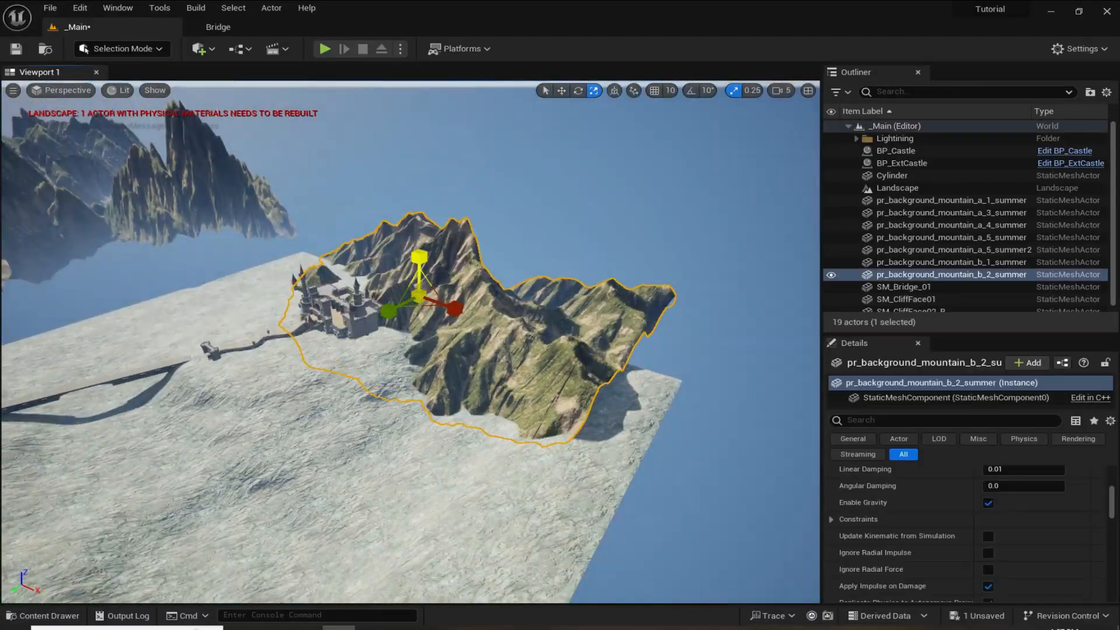
# - Orient pr_background_mountain_b_2_summer beyond the landscape edge and adjust the position of pr_background_mountain_a_4_summer
pyautogui.press('e')
pyautogui.moveTo(410, 292)
pyautogui.mouseDown(button='right')
pyautogui.moveTo(374, 257)
pyautogui.moveTo(431, 291)
pyautogui.mouseUp(button='right')
pyautogui.press('Escape')
pyautogui.click(418, 243)
pyautogui.press('w')
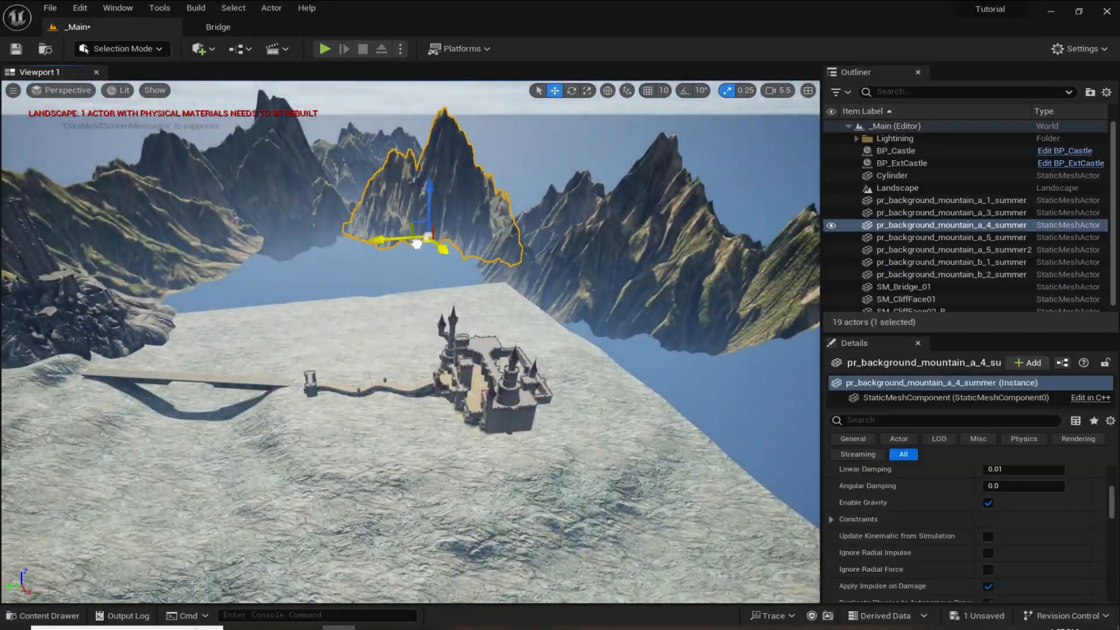
pyautogui.press('Escape')
pyautogui.hotkey('ctrl', 'space')
pyautogui.scroll(-3, 766, 506)
pyautogui.moveTo(532, 488); pyautogui.dragTo(427, 245)
pyautogui.moveTo(427, 245); pyautogui.dragTo(420, 280, button='right')
pyautogui.scroll(2, 420, 280)
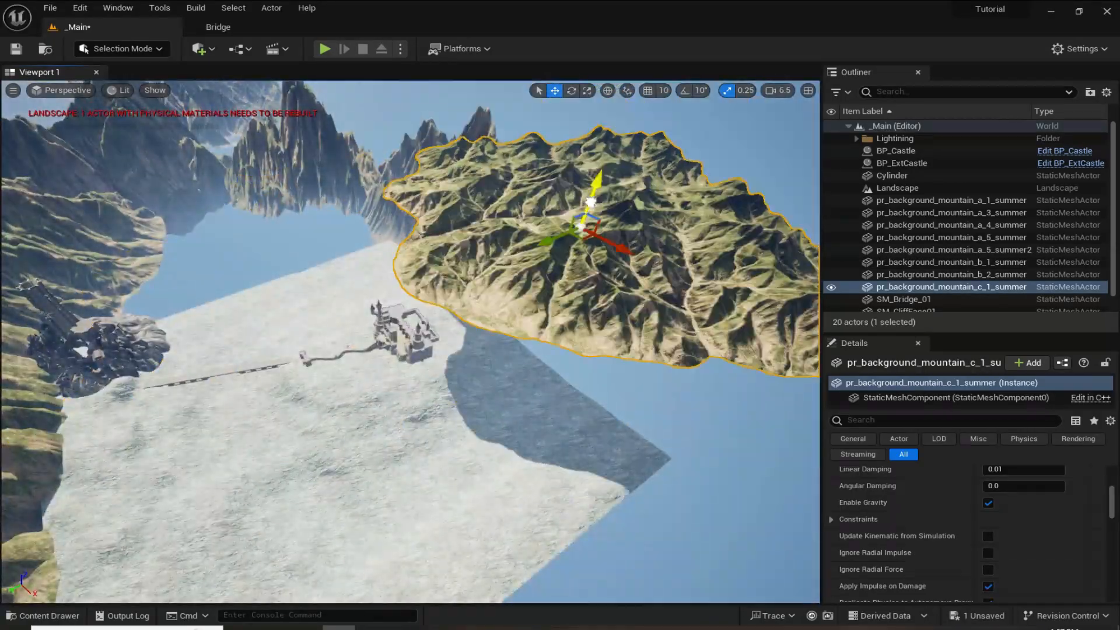
pyautogui.press('Delete')
# - Replace pr_background_mountain_c_1_summer with pr_background_mountain_c_3_summer at the landscape edge behind BP_Castle
pyautogui.hotkey('ctrl', 'space')
pyautogui.scroll(-1, 632, 412)
pyautogui.moveTo(442, 513); pyautogui.dragTo(527, 363)
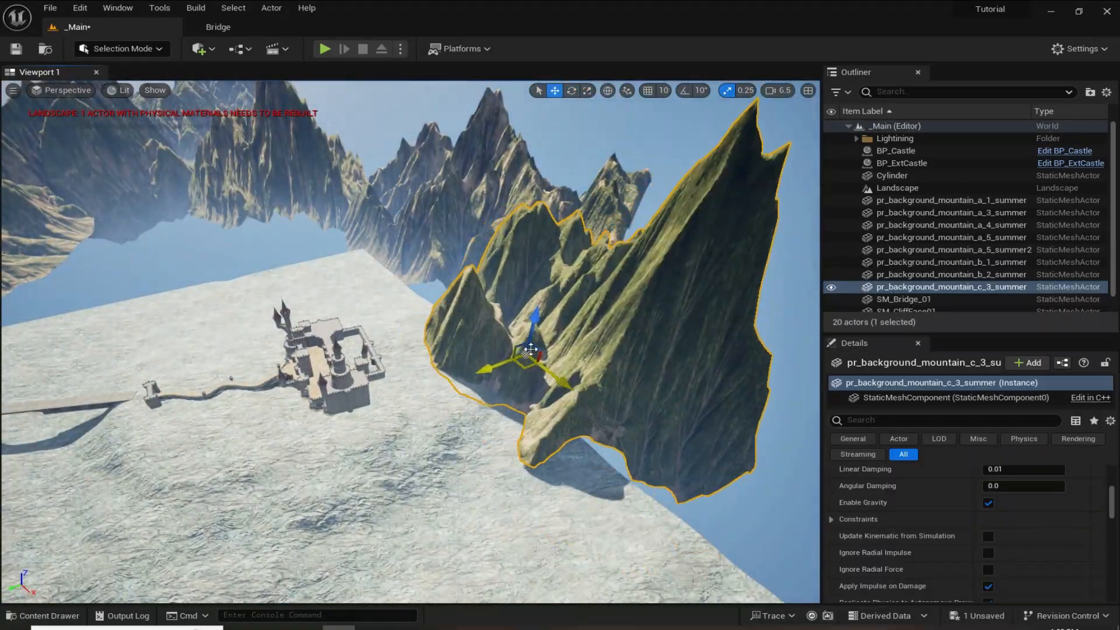
pyautogui.moveTo(530, 349); pyautogui.dragTo(519, 380, button='right')
# - Reposition pr_background_mountain_c_3_summer beside pr_background_mountain_b_2_summer to continue the range behind BP_Castle
pyautogui.click(435, 218)
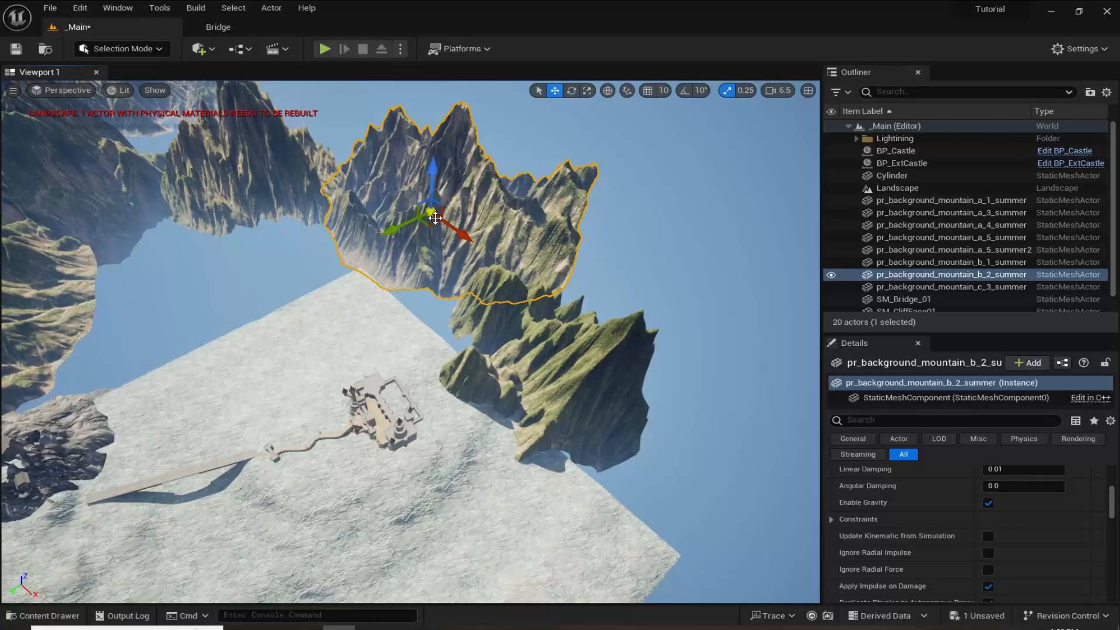
pyautogui.press('Escape')
pyautogui.moveTo(435, 333); pyautogui.dragTo(519, 374, button='right')
pyautogui.click(542, 355)
pyautogui.press('w')
pyautogui.moveTo(534, 392); pyautogui.dragTo(526, 400)
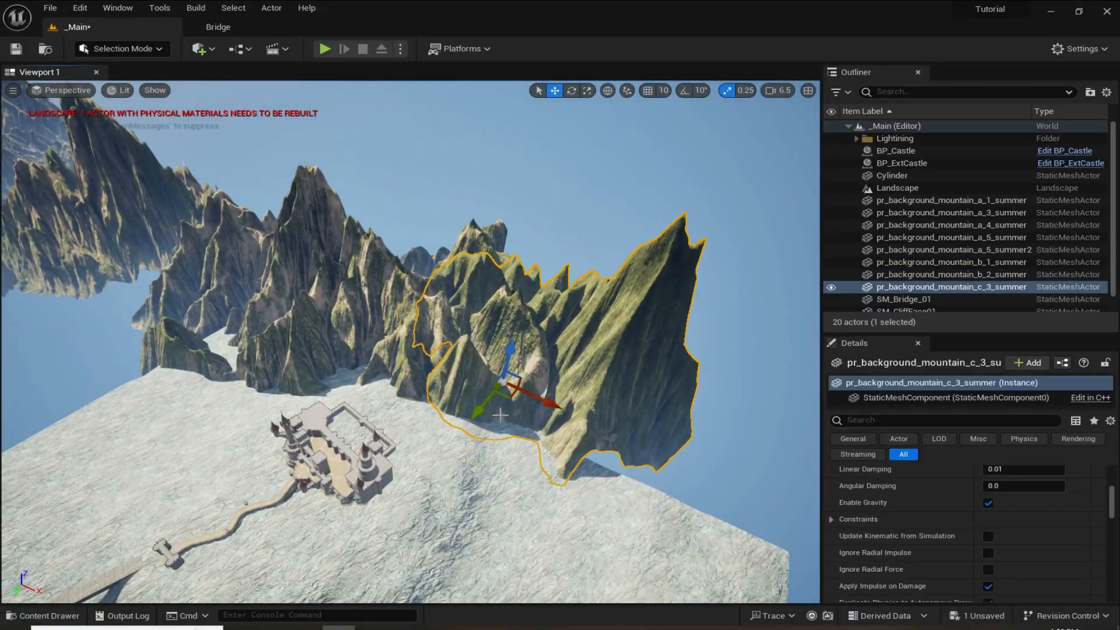
pyautogui.moveTo(525, 400); pyautogui.dragTo(502, 373, button='right')
# - Place pr_background_mountain_d_3_summer at the landscape edge, resize it and adjust the mountain positions to fill out the range
pyautogui.hotkey('ctrl', 'space')
pyautogui.scroll(-3, 605, 518)
pyautogui.moveTo(605, 518); pyautogui.dragTo(373, 198)
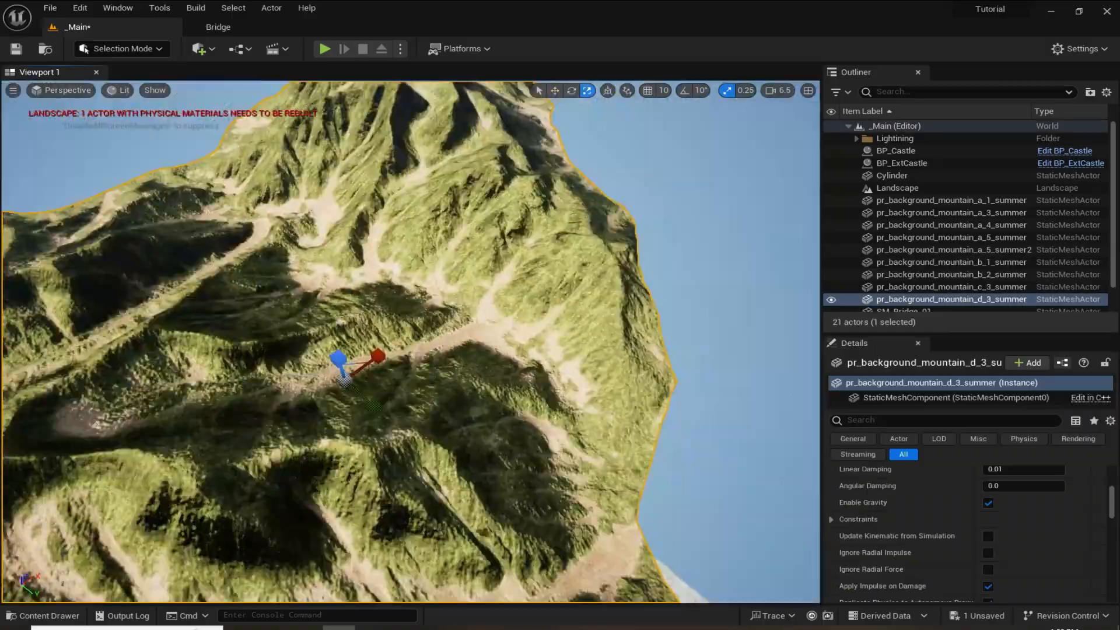
pyautogui.moveTo(374, 291); pyautogui.dragTo(478, 326, button='right')
pyautogui.moveTo(502, 318); pyautogui.dragTo(516, 272)
pyautogui.moveTo(515, 271); pyautogui.dragTo(607, 370, button='right')
pyautogui.scroll(-1, 499, 327)
pyautogui.press('Escape')
pyautogui.click(607, 370)
pyautogui.moveTo(631, 327); pyautogui.dragTo(628, 339)
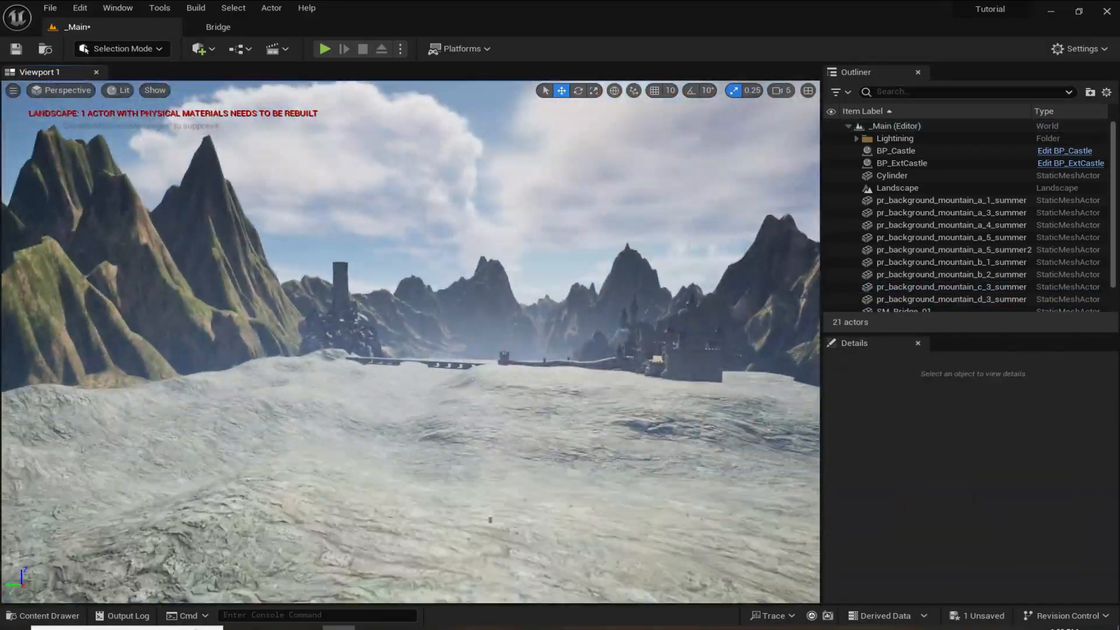
pyautogui.moveTo(411, 343); pyautogui.dragTo(537, 292, button='right')
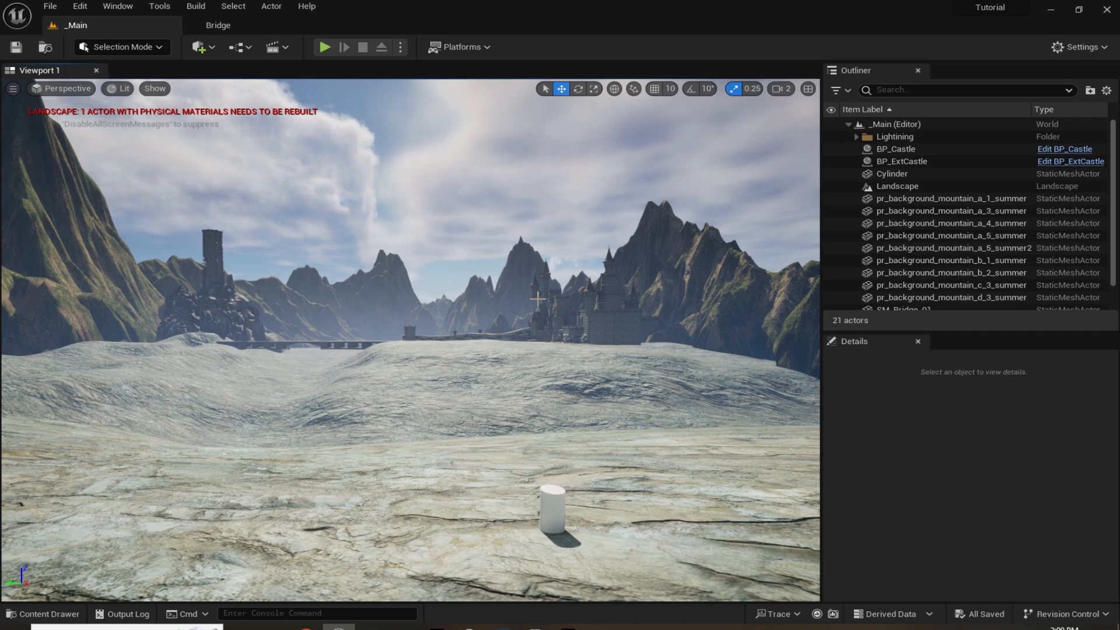
# - Enable the experimental Water plugin and restart the editor
pyautogui.click(80, 6)
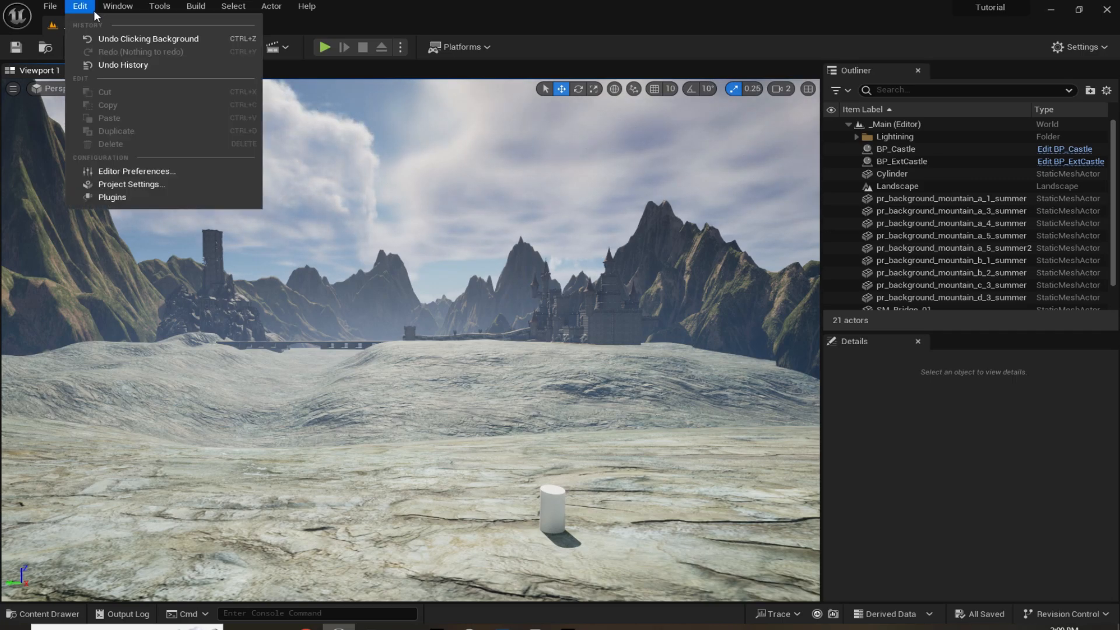
pyautogui.click(112, 198)
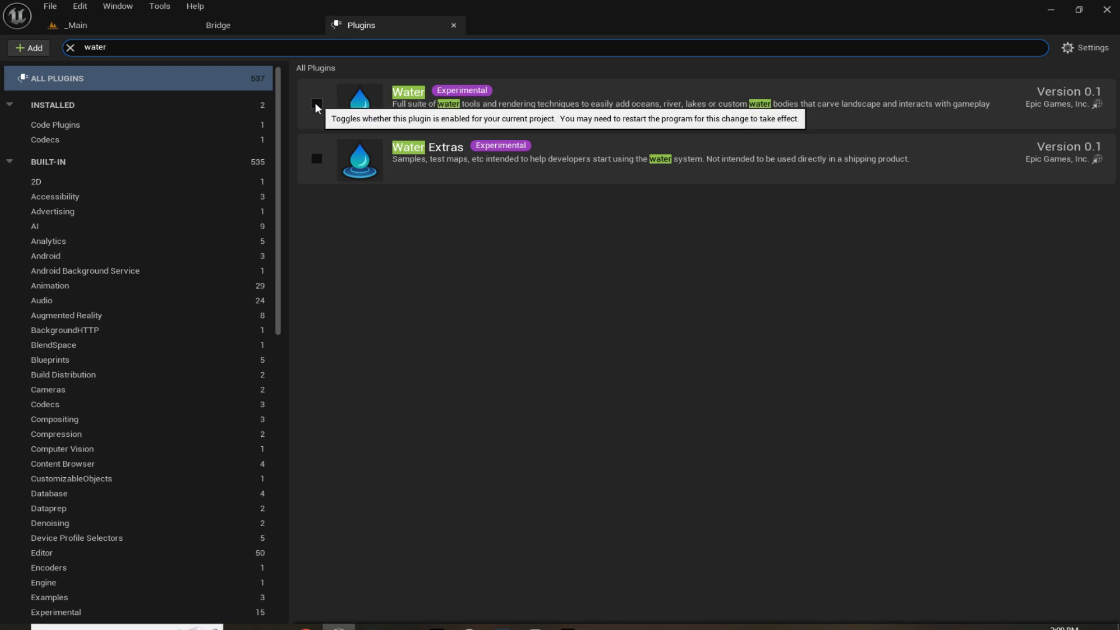
pyautogui.click(316, 105)
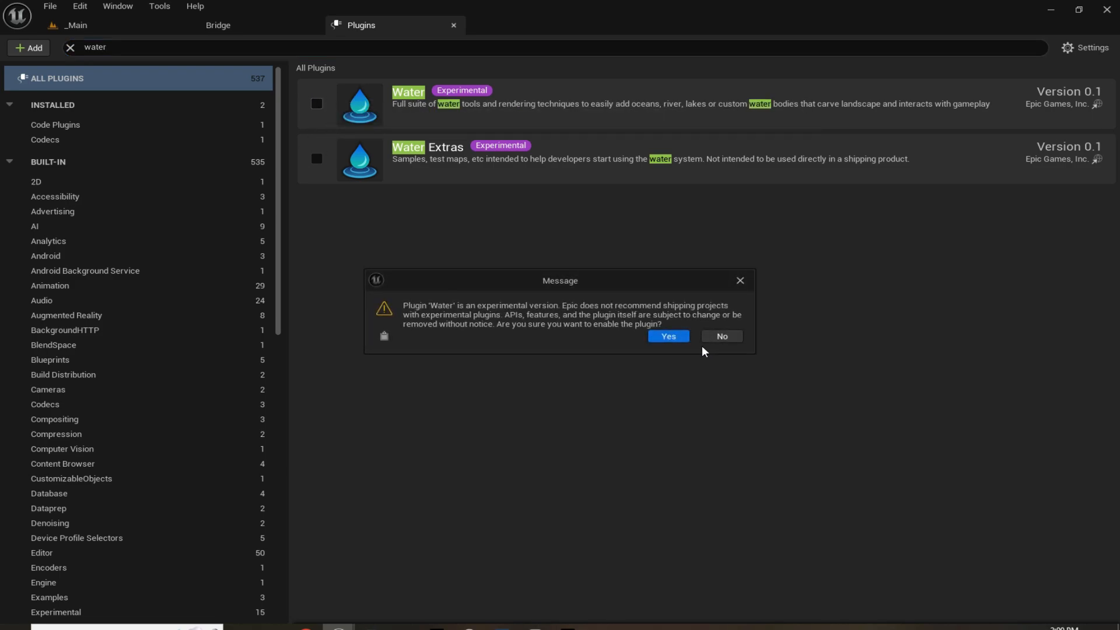
pyautogui.click(682, 336)
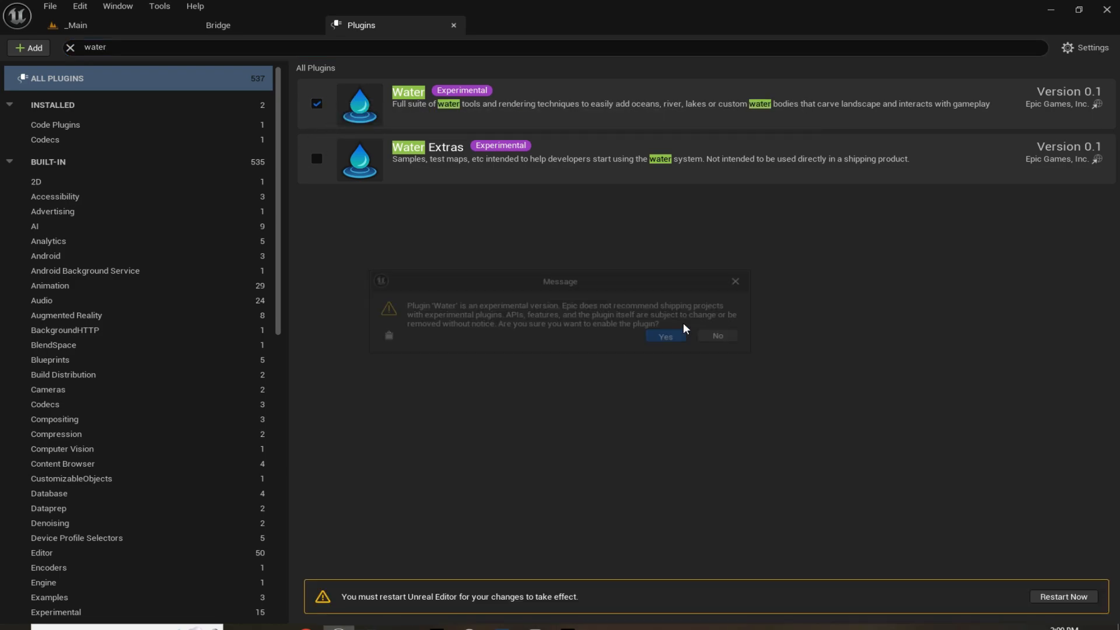
pyautogui.click(1063, 597)
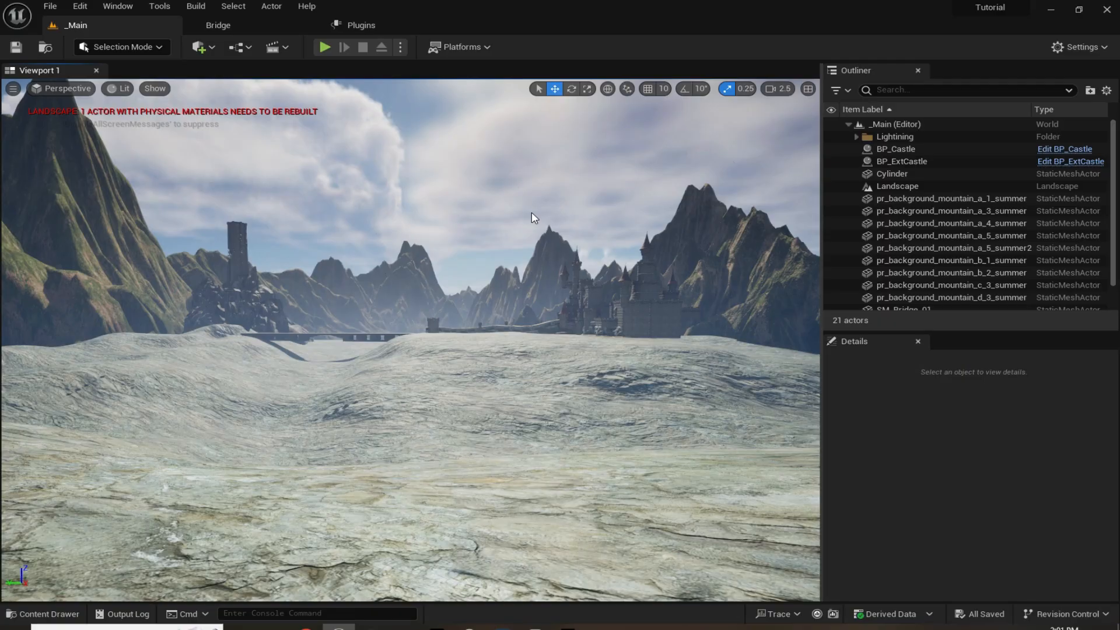
# - Add a Water Body Lake to the landscape in front of the castles and turn off its Affects Landscape option
pyautogui.click(209, 47)
pyautogui.write('water')
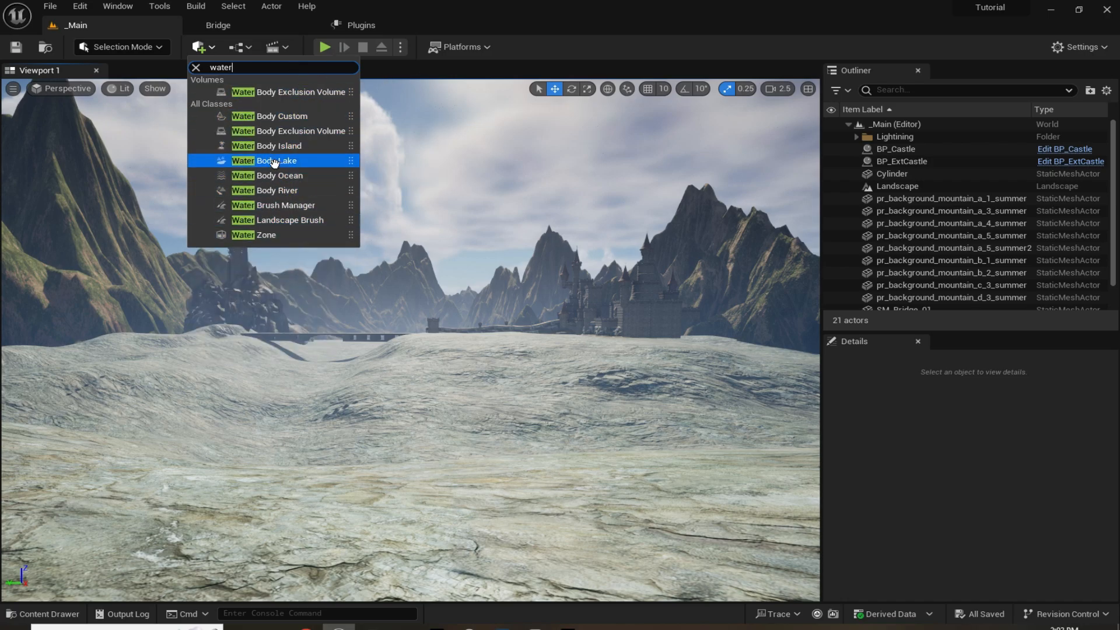
pyautogui.moveTo(256, 163); pyautogui.dragTo(437, 138)
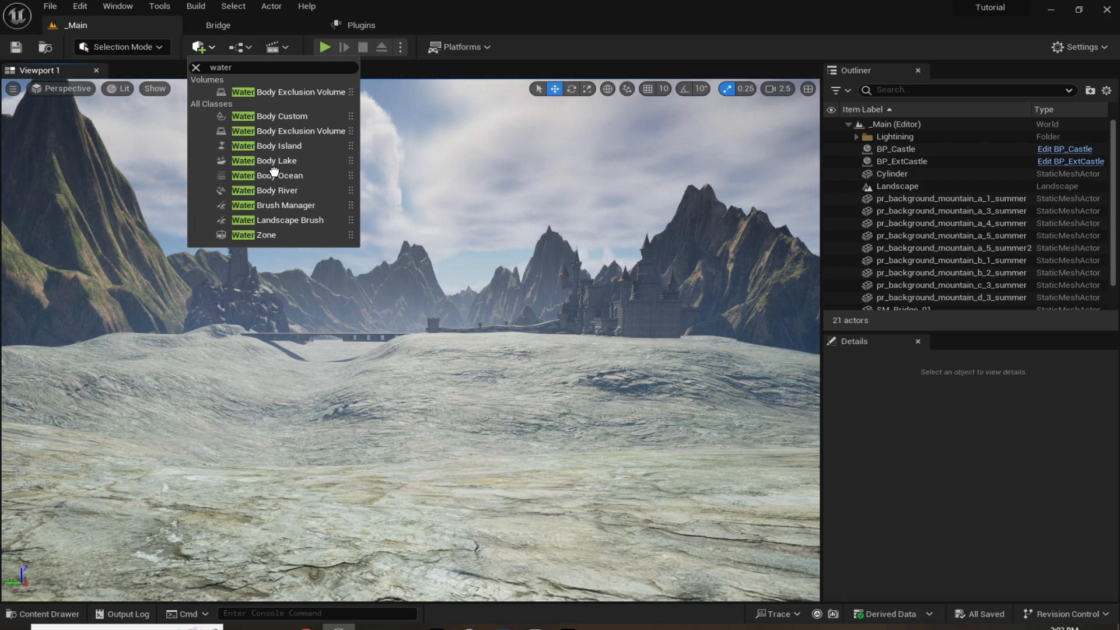
pyautogui.moveTo(274, 171); pyautogui.dragTo(460, 418)
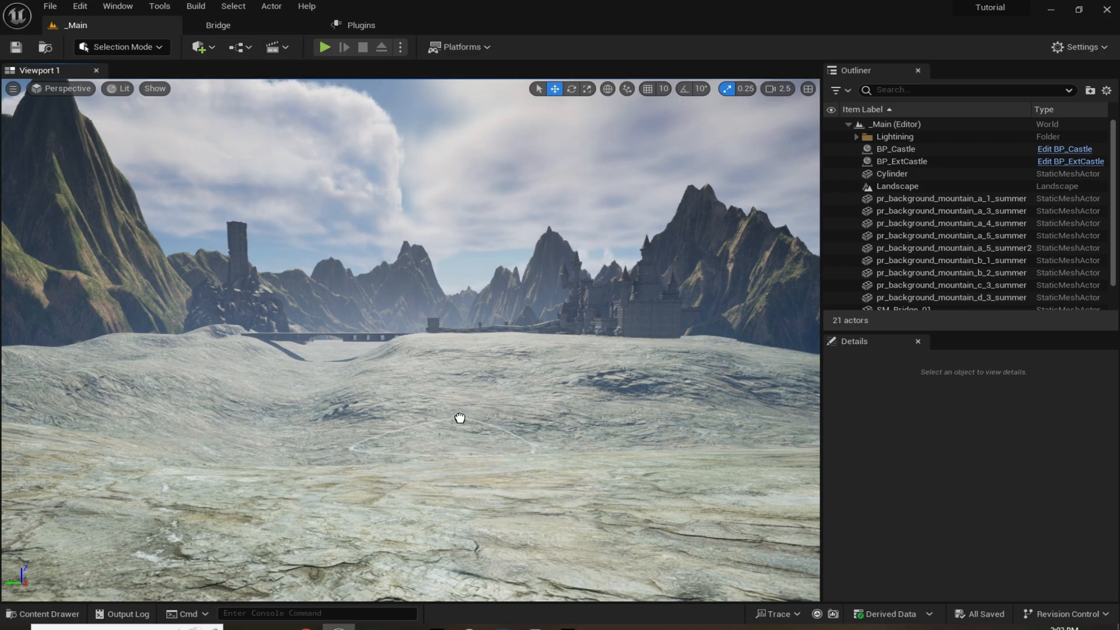
pyautogui.moveTo(566, 395); pyautogui.dragTo(565, 391)
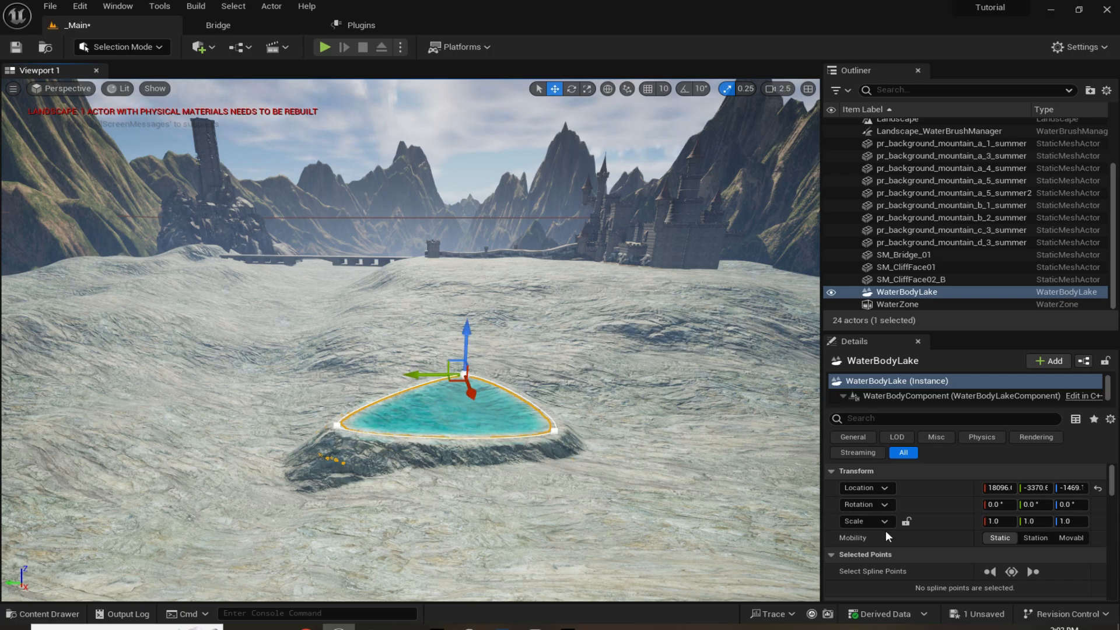
pyautogui.scroll(-10, 919, 540)
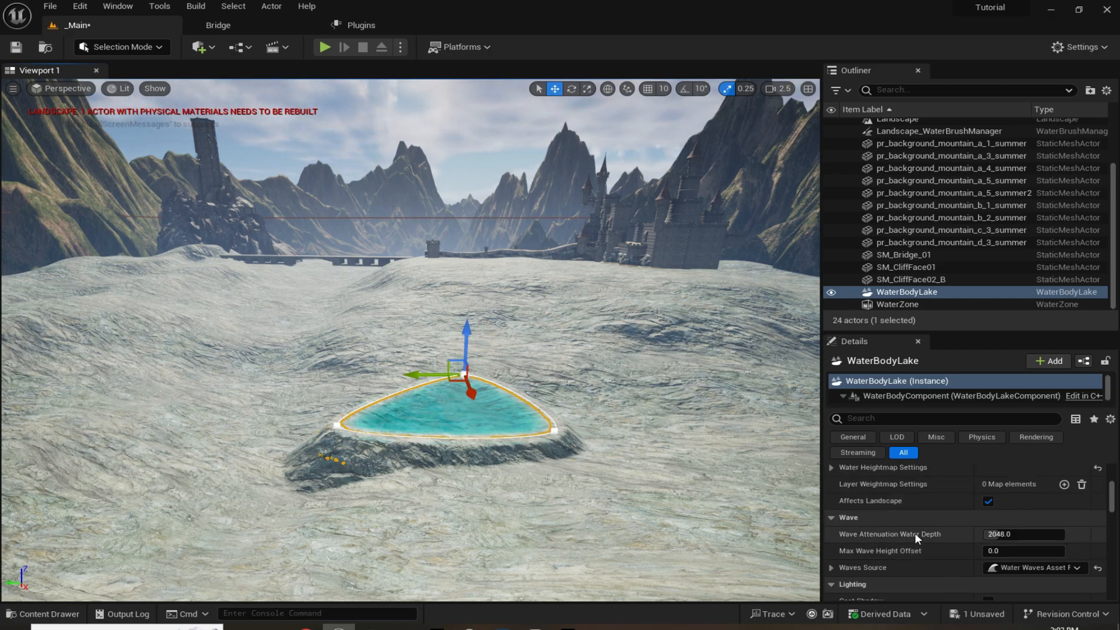
pyautogui.click(988, 502)
# - Stretch WaterBodyLake by moving one of its front spline points out to the mountains beside BP_Castle
pyautogui.press('s')
pyautogui.scroll(3, 502, 366)
pyautogui.moveTo(502, 366); pyautogui.dragTo(510, 410, button='right')
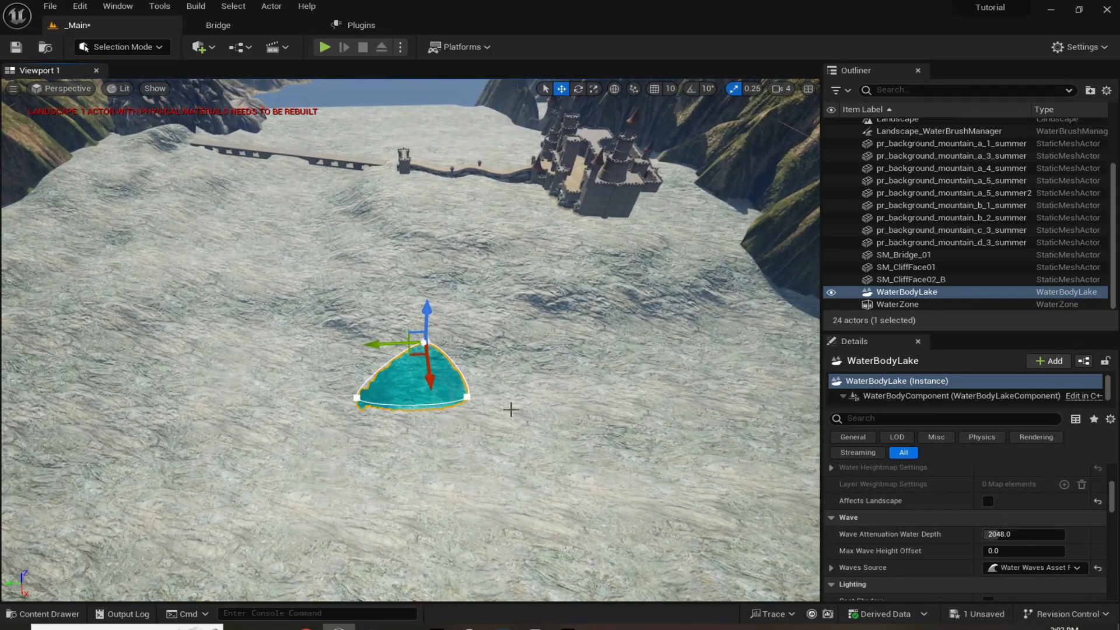
pyautogui.click(467, 413)
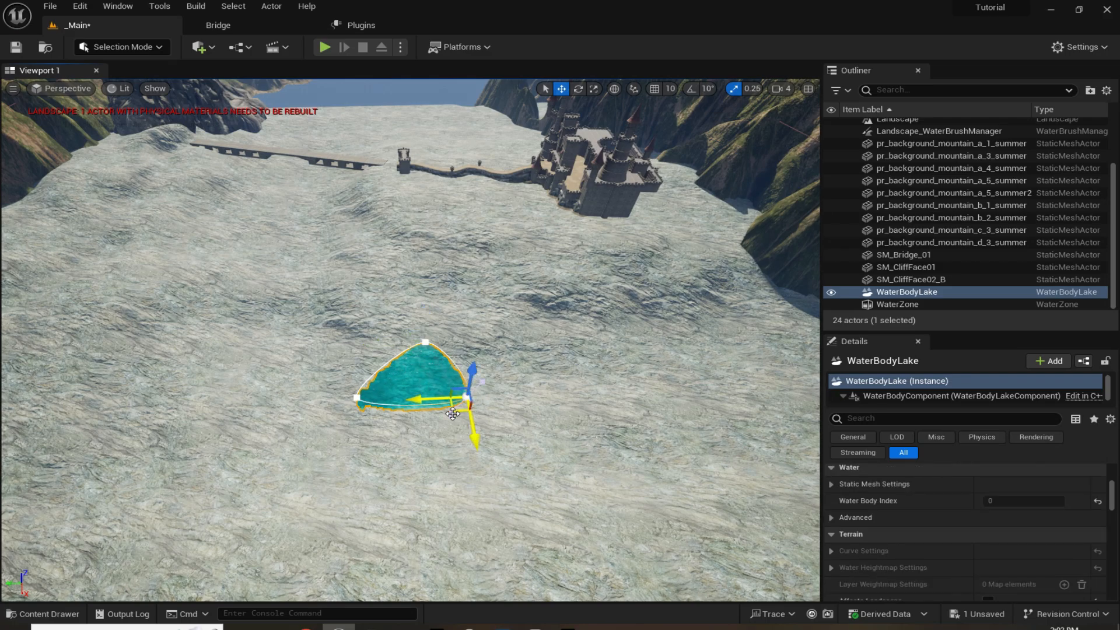
pyautogui.moveTo(452, 414); pyautogui.dragTo(791, 323)
pyautogui.moveTo(571, 337); pyautogui.dragTo(625, 334, button='right')
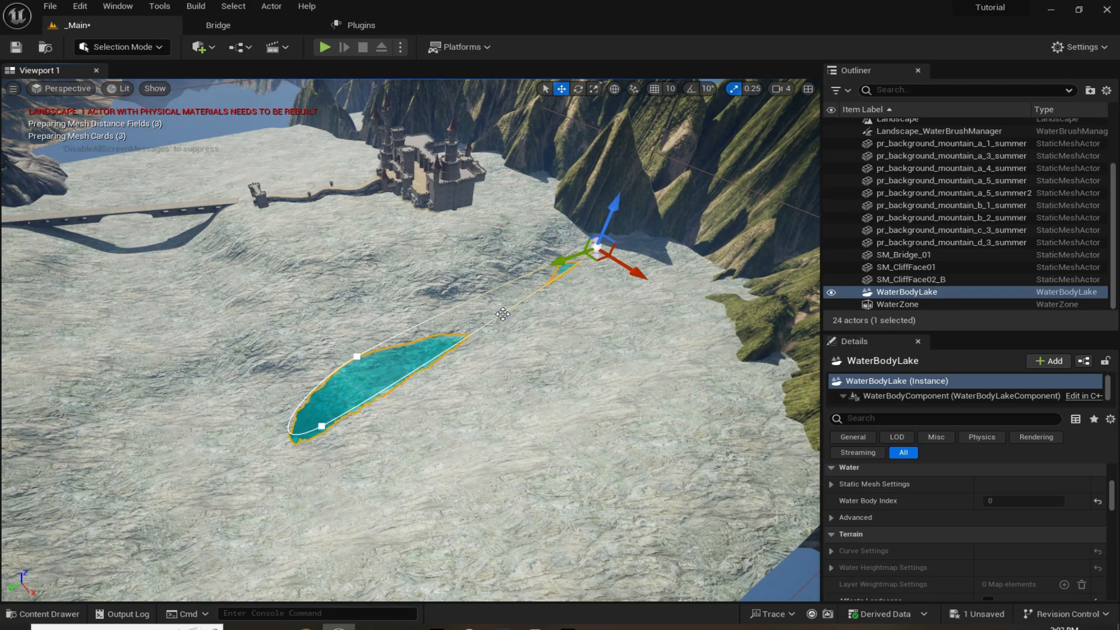
# - Add a spline point on the lake's stretched near edge and pull it outward to widen the lake
pyautogui.rightClick(503, 315)
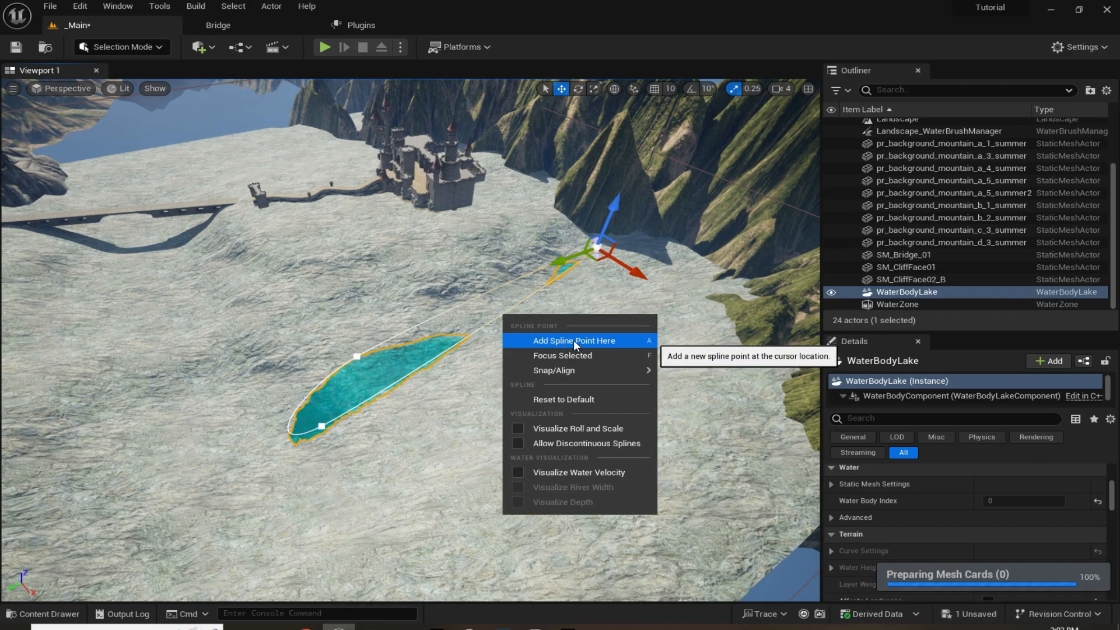
pyautogui.click(528, 342)
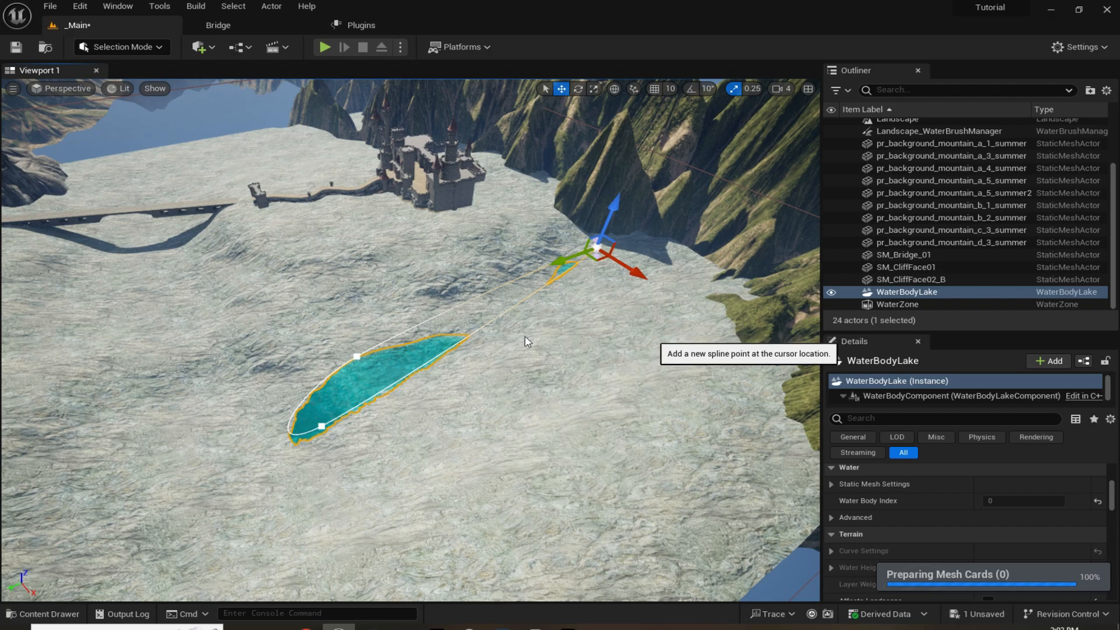
pyautogui.moveTo(502, 324); pyautogui.dragTo(713, 365)
# - Move the lake's rear spline point toward the bridge, add a spline point on the far edge and pull it toward BP_ExtCastle
pyautogui.click(356, 357)
pyautogui.moveTo(373, 350); pyautogui.dragTo(345, 403, button='right')
pyautogui.scroll(3, 356, 373)
pyautogui.moveTo(302, 348); pyautogui.dragTo(266, 292)
pyautogui.rightClick(439, 280)
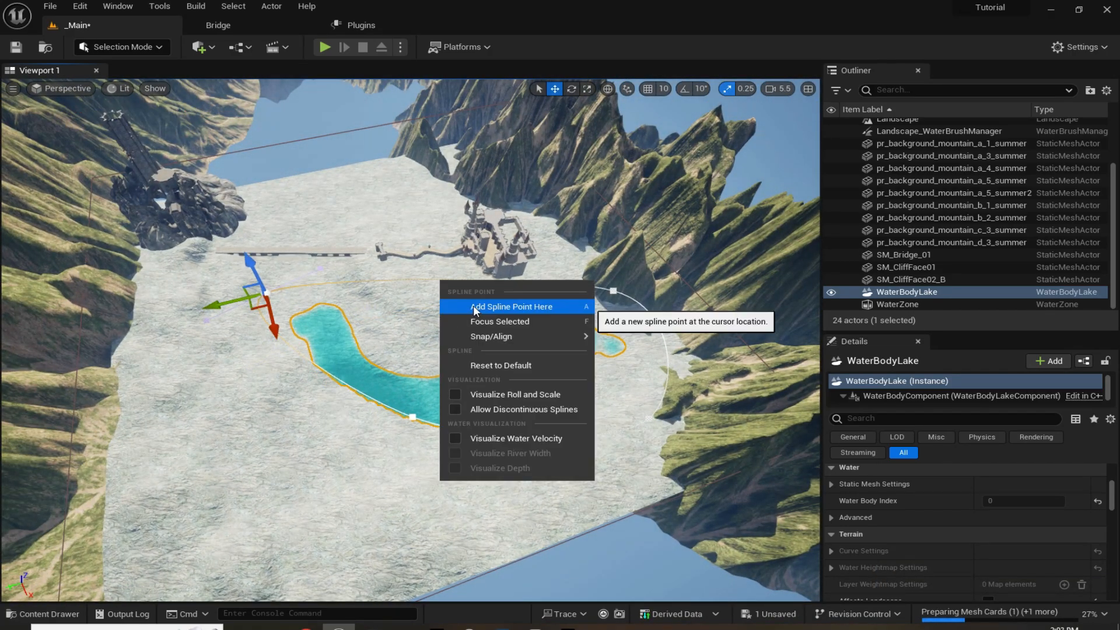
pyautogui.click(474, 307)
pyautogui.moveTo(428, 294); pyautogui.dragTo(280, 184)
# - Reshape WaterBodyLake by pulling its near spline point toward the front shore and another point farther back past BP_Castle
pyautogui.click(411, 417)
pyautogui.moveTo(403, 433); pyautogui.dragTo(320, 528)
pyautogui.scroll(1, 327, 467)
pyautogui.moveTo(327, 467); pyautogui.dragTo(297, 450, button='right')
pyautogui.click(564, 368)
pyautogui.moveTo(554, 373); pyautogui.dragTo(515, 231)
# - Add another spline point on the lake's rear edge and move it outward behind the castles
pyautogui.rightClick(420, 243)
pyautogui.click(454, 267)
pyautogui.moveTo(412, 249); pyautogui.dragTo(328, 247)
pyautogui.moveTo(328, 247); pyautogui.dragTo(350, 222, button='right')
pyautogui.scroll(1, 328, 246)
# - Raise WaterBodyLake so its water fills the low ground around BP_Castle and under the bridge
pyautogui.click(930, 292)
pyautogui.scroll(-3, 930, 526)
pyautogui.moveTo(417, 379)
pyautogui.mouseDown()
pyautogui.moveTo(415, 344)
pyautogui.moveTo(418, 360)
pyautogui.mouseUp()
pyautogui.moveTo(417, 360); pyautogui.dragTo(438, 330, button='right')
pyautogui.scroll(-3, 431, 326)
pyautogui.moveTo(420, 375); pyautogui.dragTo(420, 369)
# - Move the lake's spline point by the mountains behind BP_Castle outward so the water reaches under them
pyautogui.click(585, 153)
pyautogui.moveTo(585, 152); pyautogui.dragTo(630, 198, button='right')
pyautogui.scroll(2, 585, 153)
pyautogui.click(516, 343)
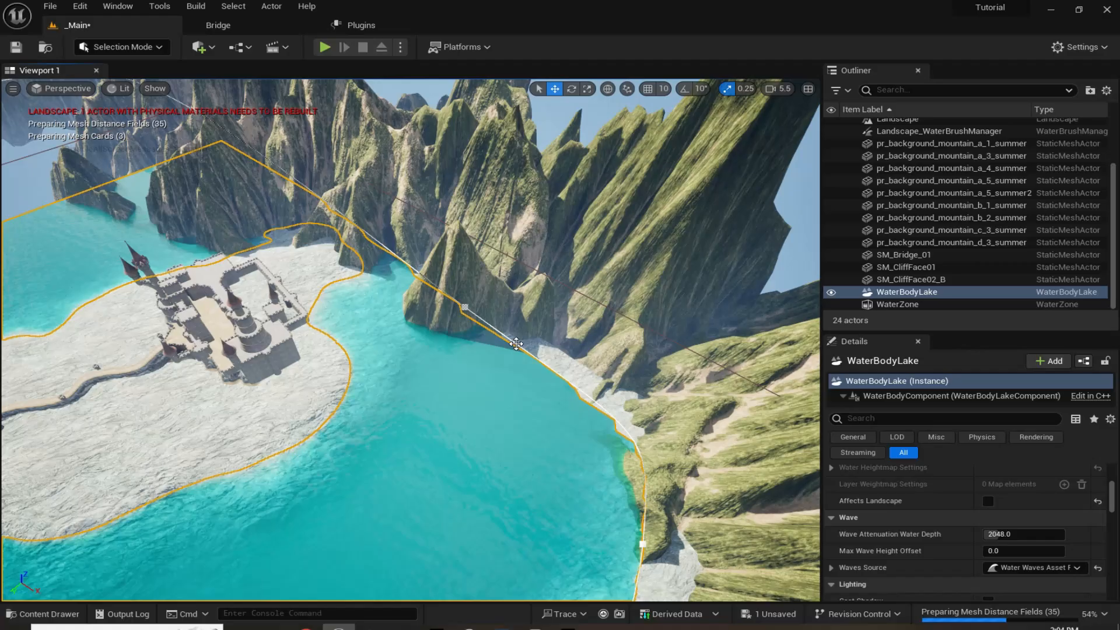
pyautogui.click(465, 307)
pyautogui.moveTo(526, 309); pyautogui.dragTo(600, 313)
# - Move the lake's spline point at the curved shore opposite the bridge outward to fit the shoreline
pyautogui.click(583, 140)
pyautogui.moveTo(583, 140); pyautogui.dragTo(408, 303, button='right')
pyautogui.scroll(-1, 408, 303)
pyautogui.click(319, 384)
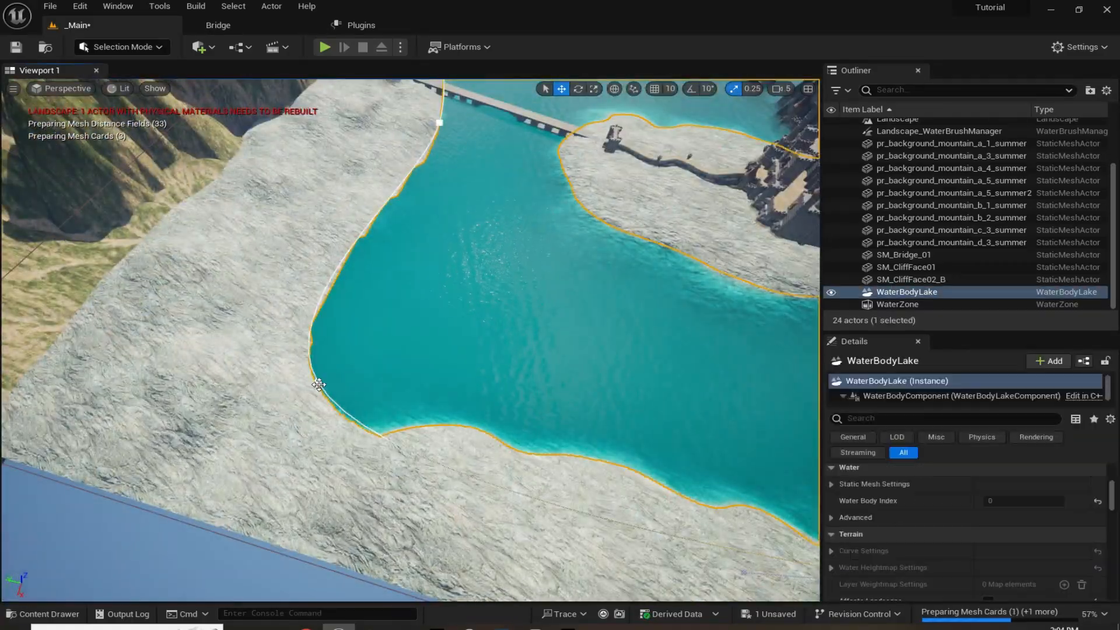
pyautogui.moveTo(280, 465); pyautogui.dragTo(239, 462)
pyautogui.moveTo(239, 463); pyautogui.dragTo(409, 315, button='right')
pyautogui.click(408, 175)
pyautogui.moveTo(408, 175); pyautogui.dragTo(350, 187, button='right')
pyautogui.scroll(-5, 350, 187)
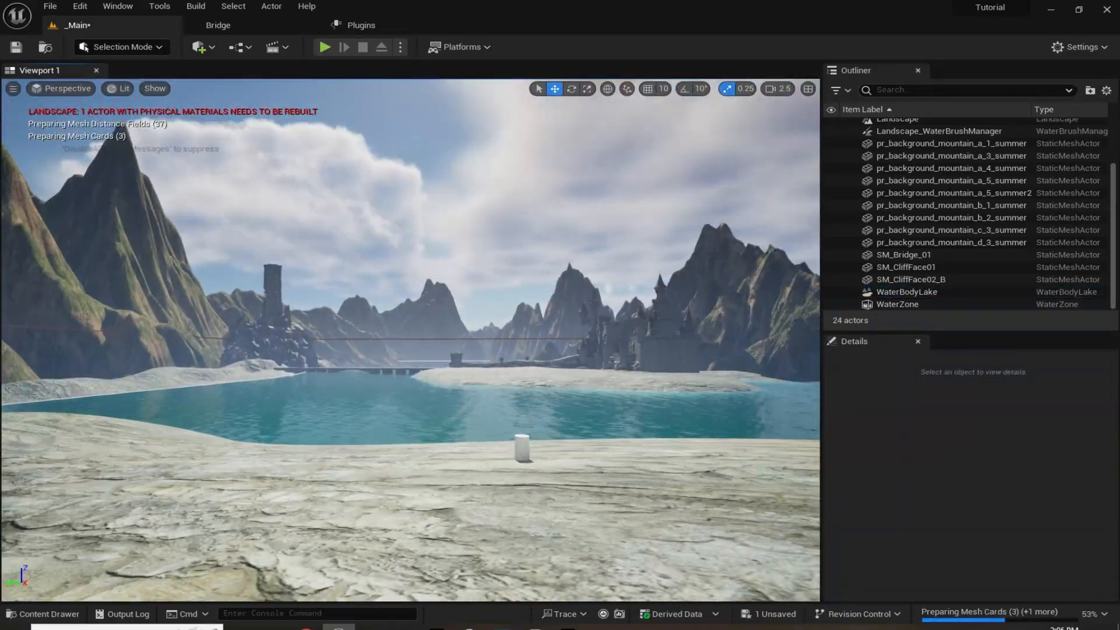
# - Enlarge WaterZone by increasing its X Zone Extent to about 240709 so the lake renders past the castles
pyautogui.moveTo(736, 478); pyautogui.dragTo(700, 513, button='right')
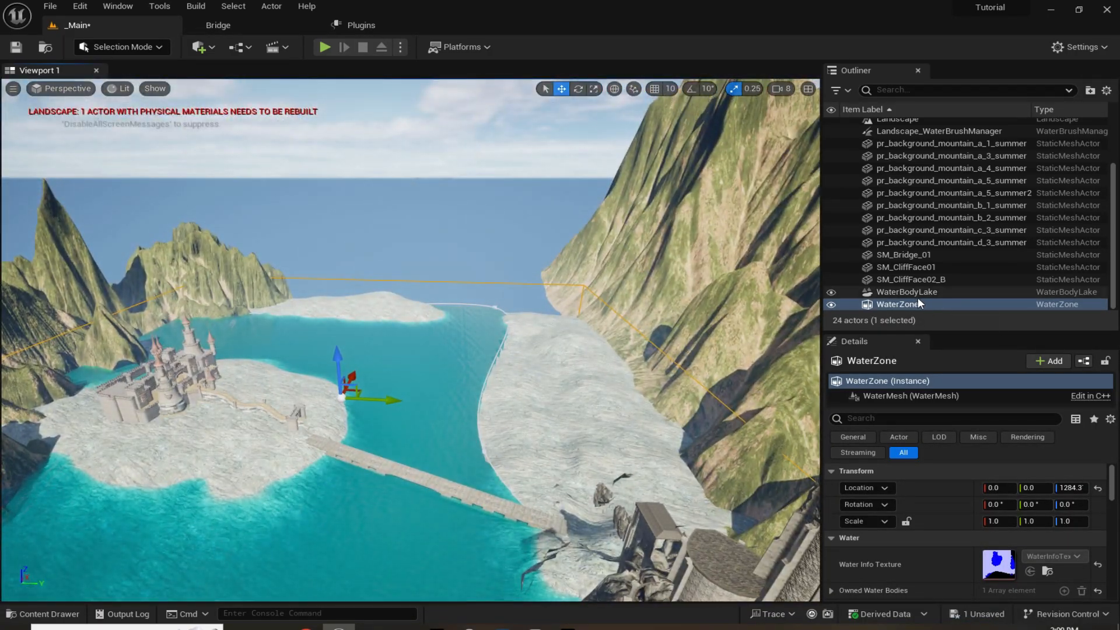
pyautogui.click(909, 304)
pyautogui.click(906, 296)
pyautogui.click(906, 305)
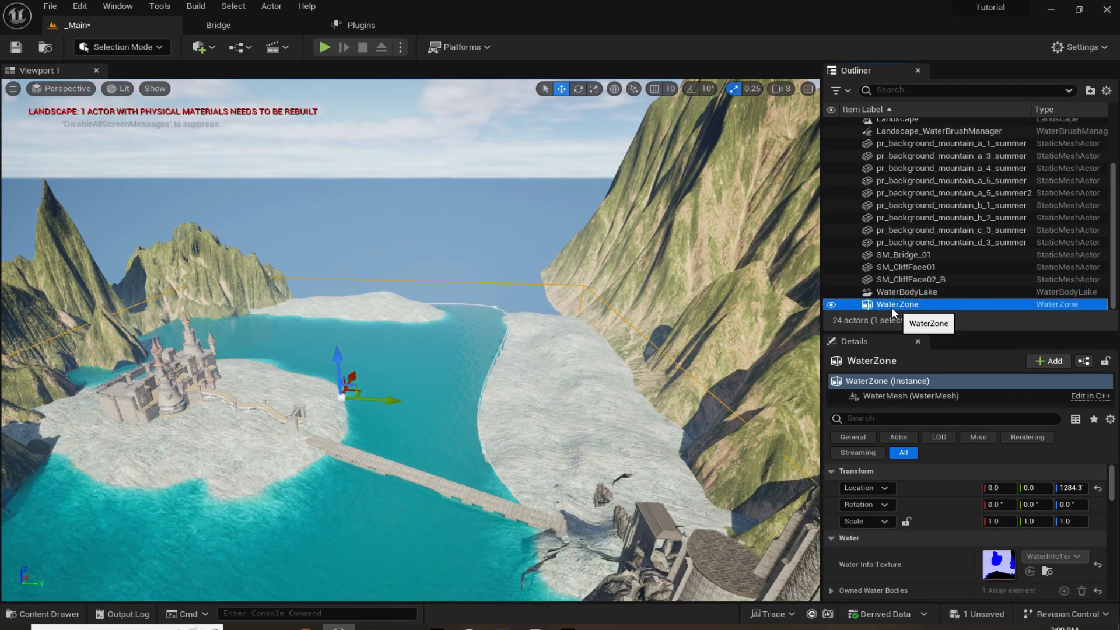
pyautogui.scroll(-5, 914, 523)
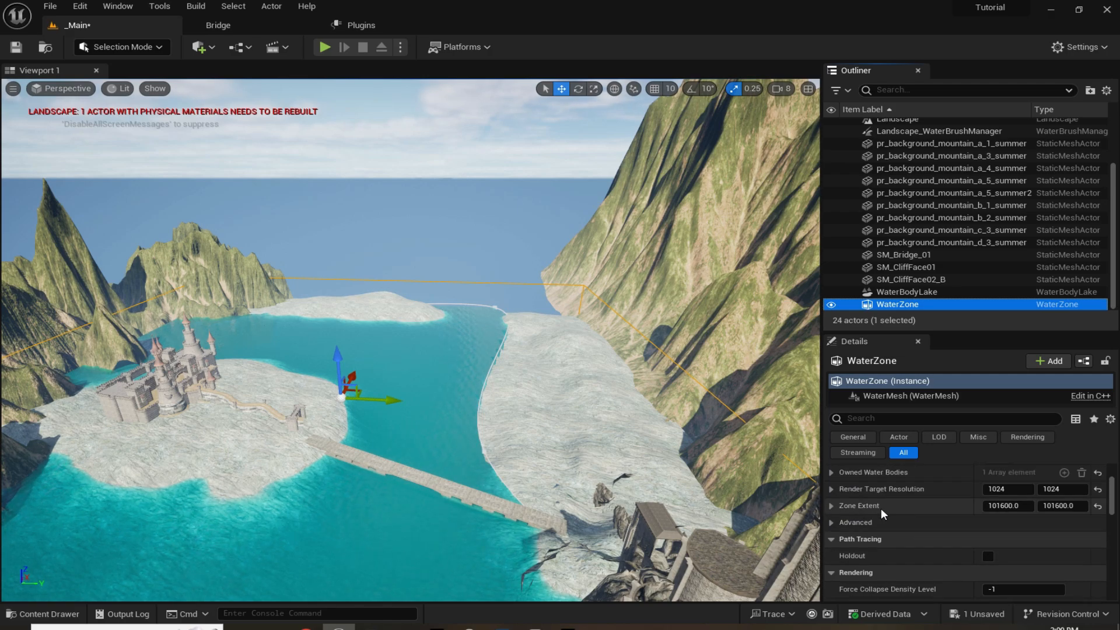
pyautogui.press('f')
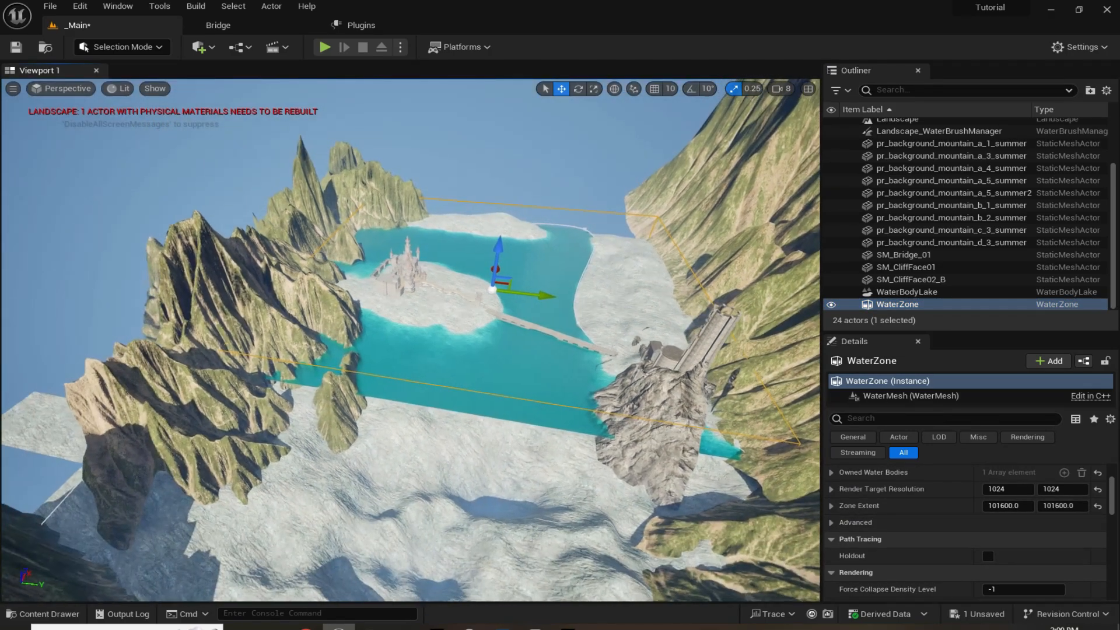
pyautogui.moveTo(1006, 508)
pyautogui.mouseDown()
pyautogui.moveTo(1079, 508)
pyautogui.moveTo(1006, 500)
pyautogui.mouseUp()
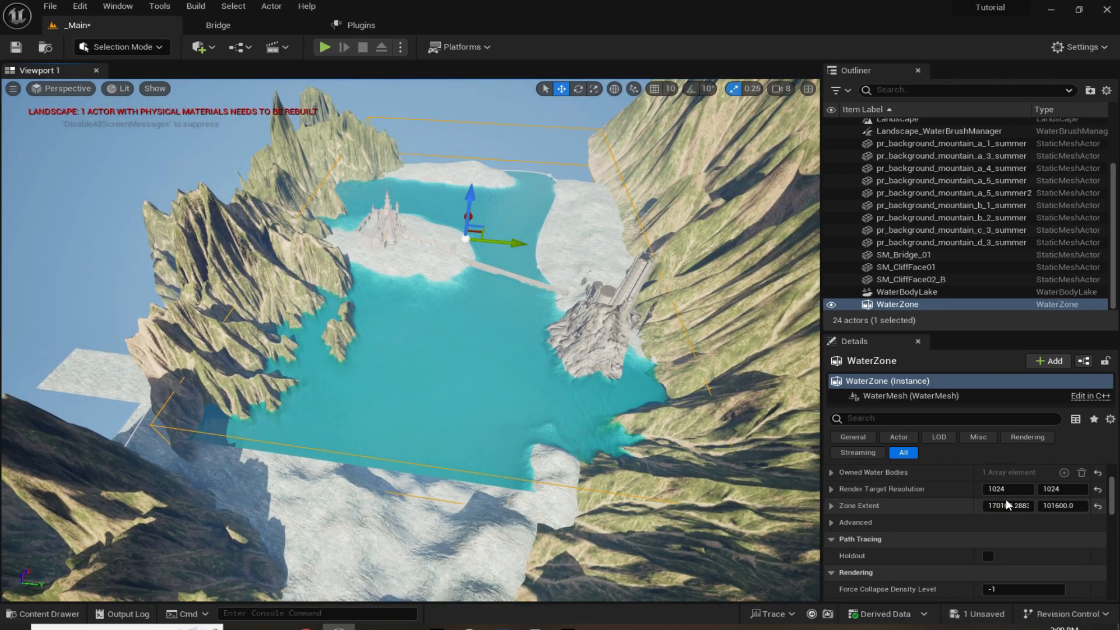
pyautogui.moveTo(735, 420); pyautogui.dragTo(723, 455, button='right')
pyautogui.scroll(-2, 735, 421)
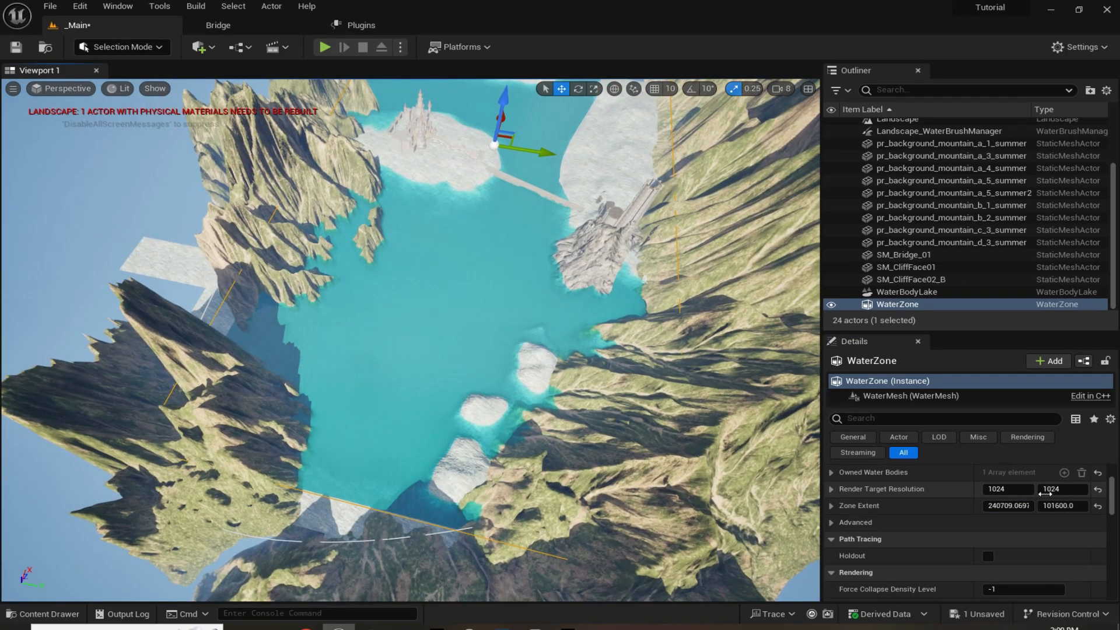
pyautogui.moveTo(1004, 507); pyautogui.dragTo(1051, 507)
# - Inspect the lake, castles and surrounding mountains from the foreground beside the cylinder
pyautogui.moveTo(700, 397); pyautogui.dragTo(287, 261, button='right')
pyautogui.press('s')
pyautogui.scroll(1, 281, 270)
pyautogui.press('w')
pyautogui.press('s')
pyautogui.scroll(-2, 285, 263)
pyautogui.press('w')
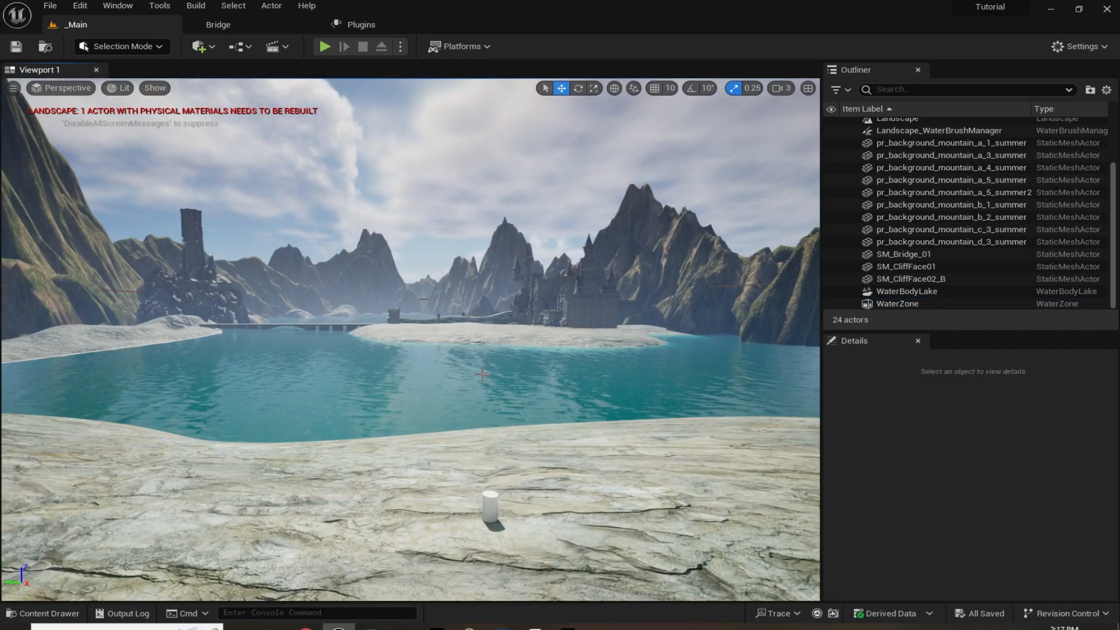
# - Open Water_Material_Lake, the Water Material assigned to WaterBodyLake, for editing
pyautogui.click(294, 360)
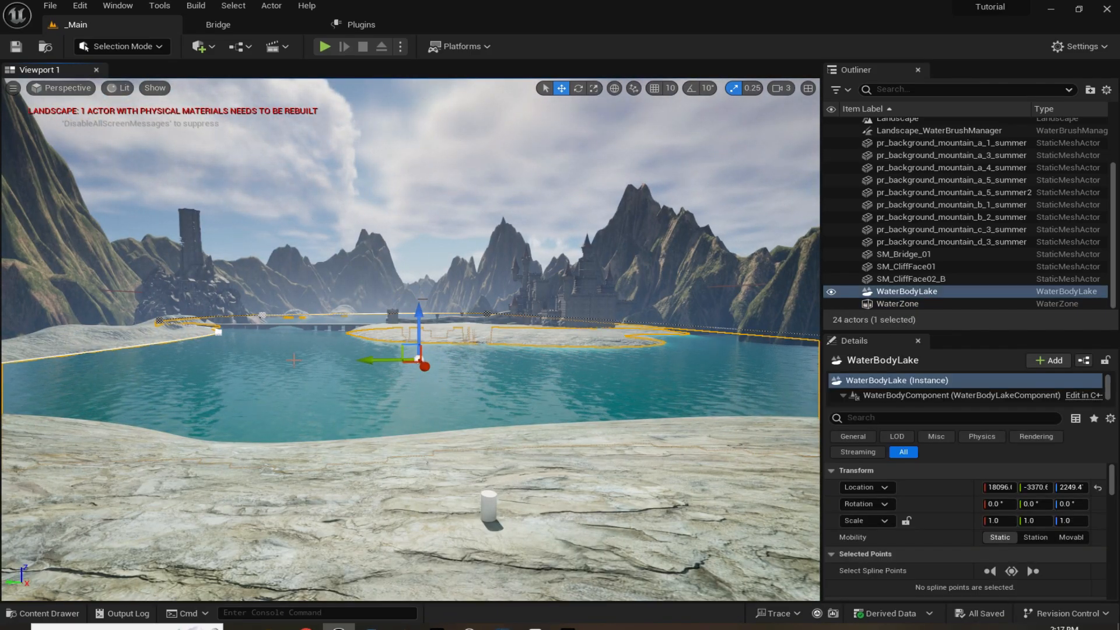
pyautogui.scroll(-10, 914, 555)
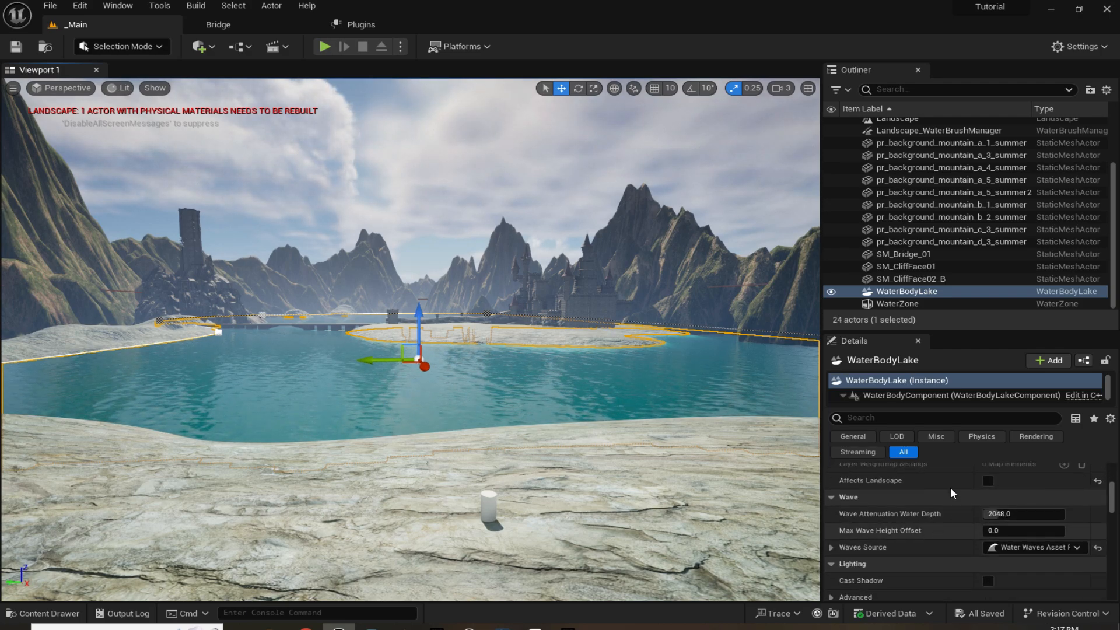
pyautogui.scroll(-10, 928, 492)
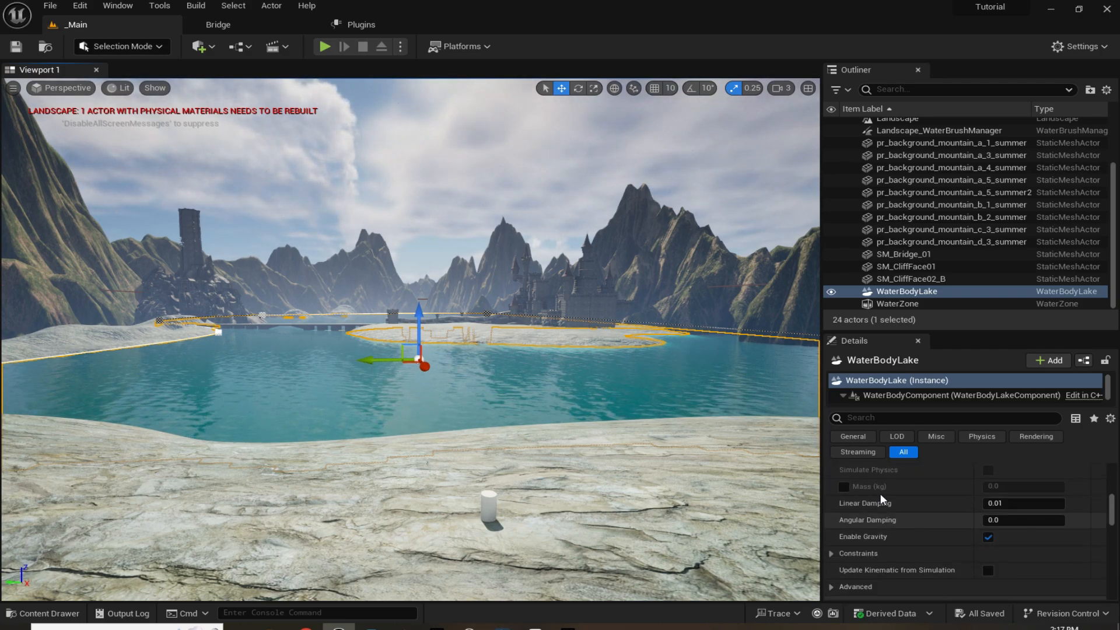
pyautogui.scroll(-10, 948, 538)
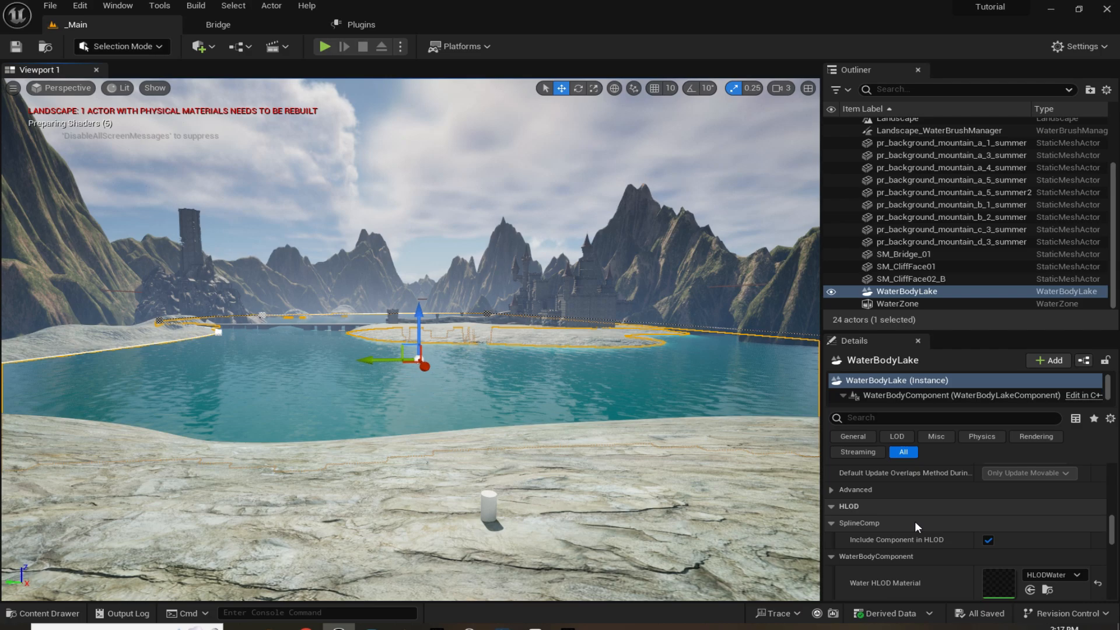
pyautogui.scroll(-10, 915, 525)
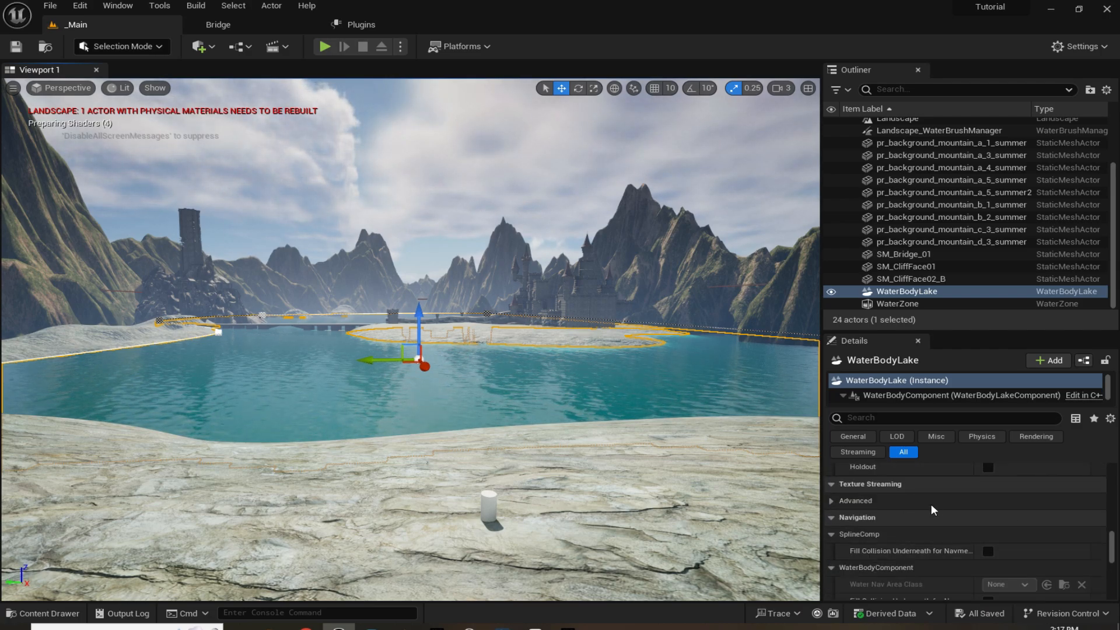
pyautogui.scroll(-5, 929, 505)
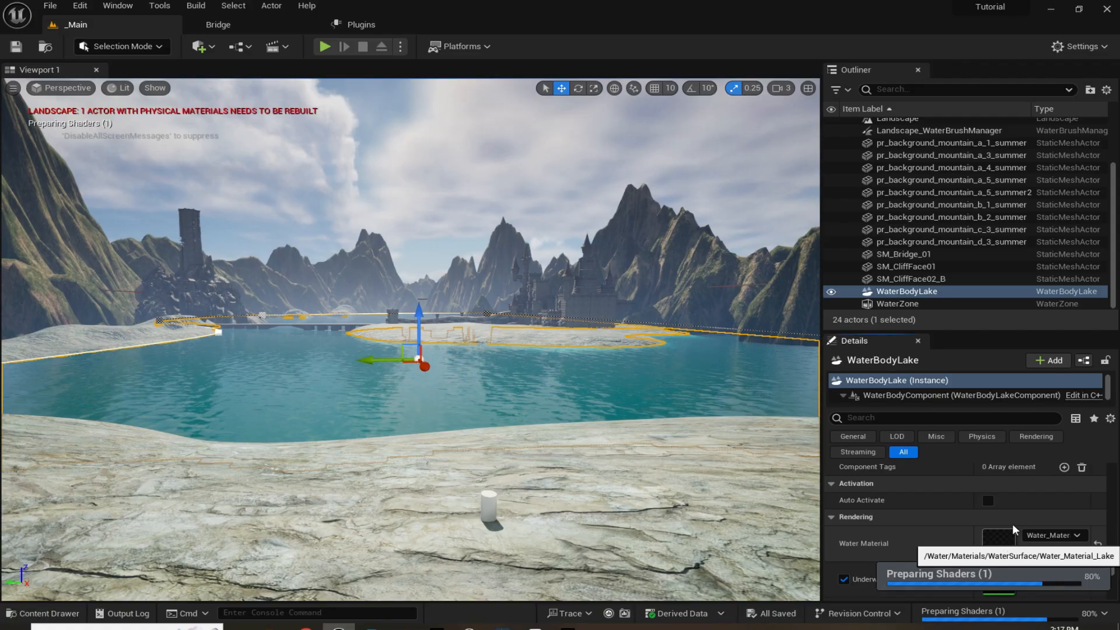
pyautogui.doubleClick(999, 542)
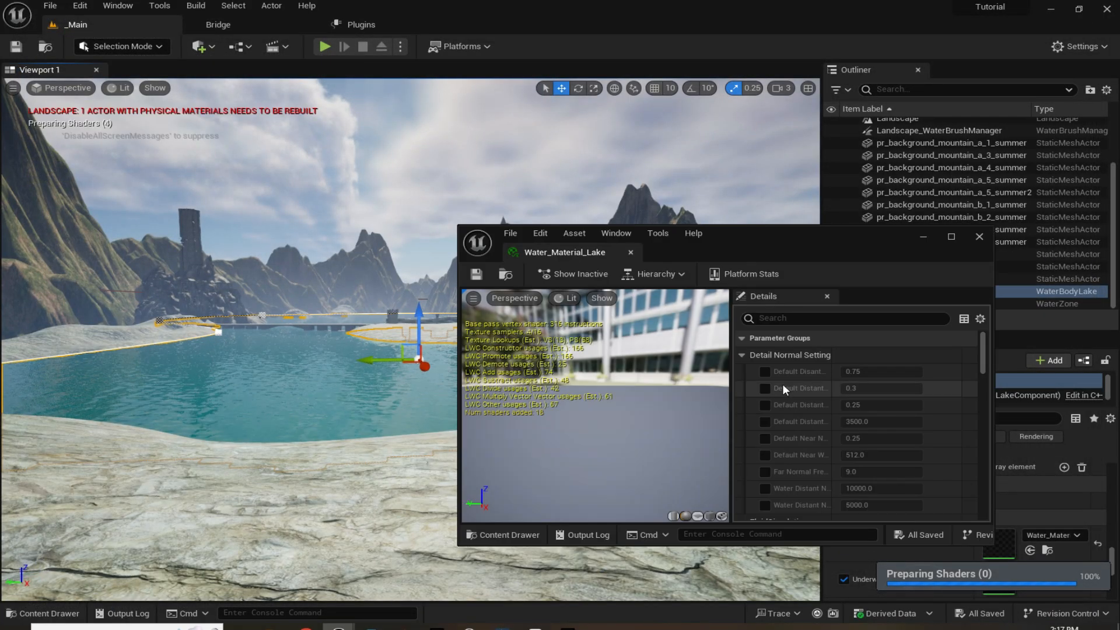
# - Try a saturated blue of about R 61.9, G 101.8, B 350 as the lake material's Absorption colour
pyautogui.scroll(-3, 782, 384)
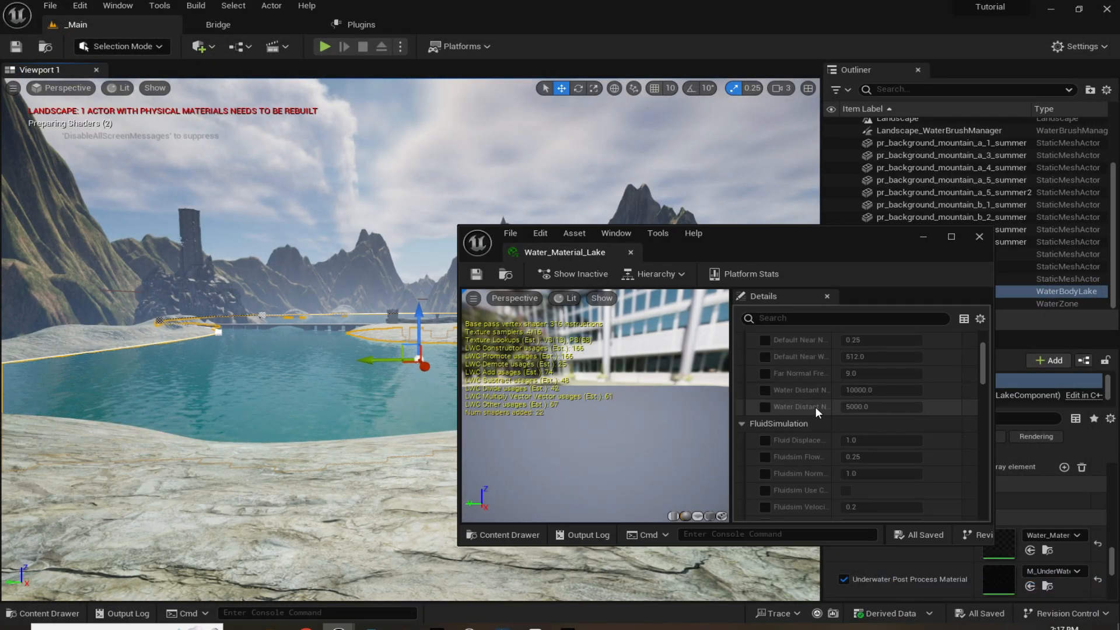
pyautogui.scroll(-10, 815, 407)
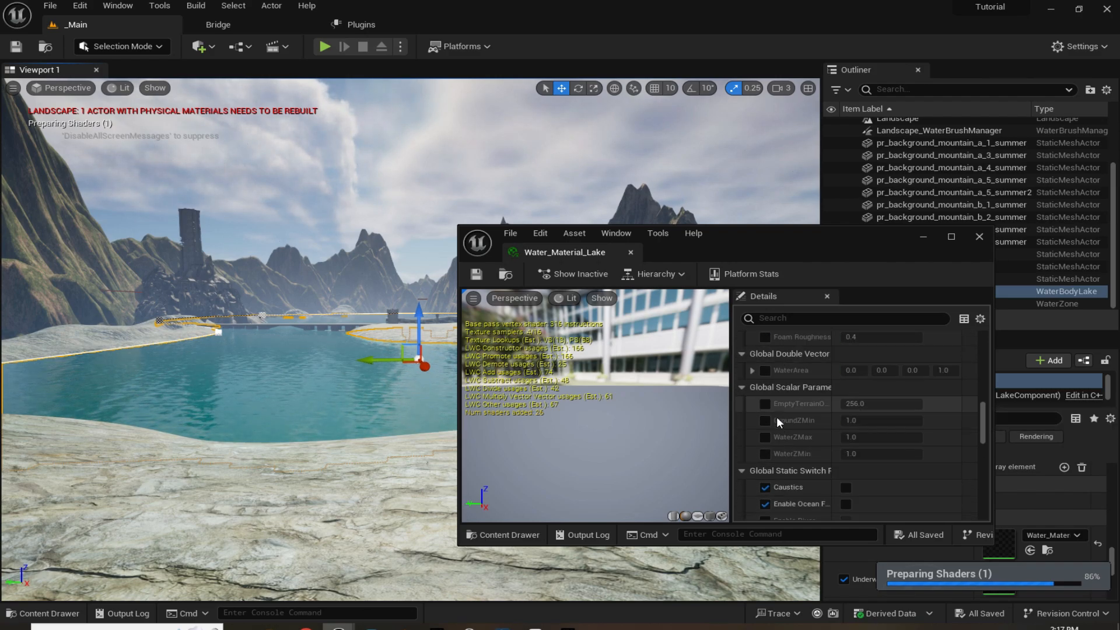
pyautogui.scroll(-10, 819, 407)
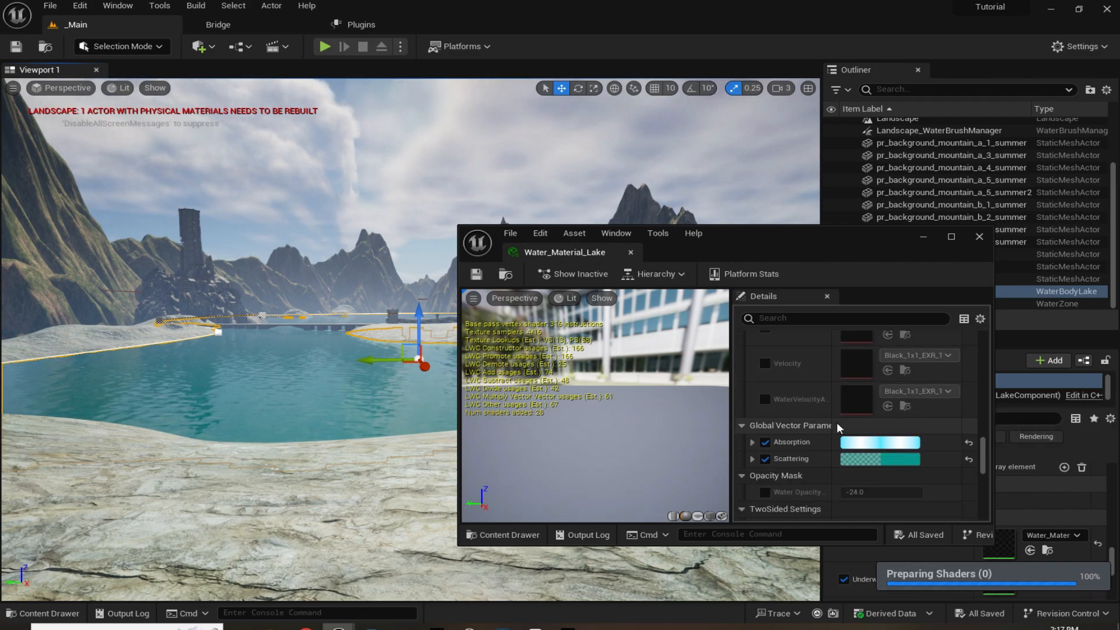
pyautogui.scroll(-2, 836, 425)
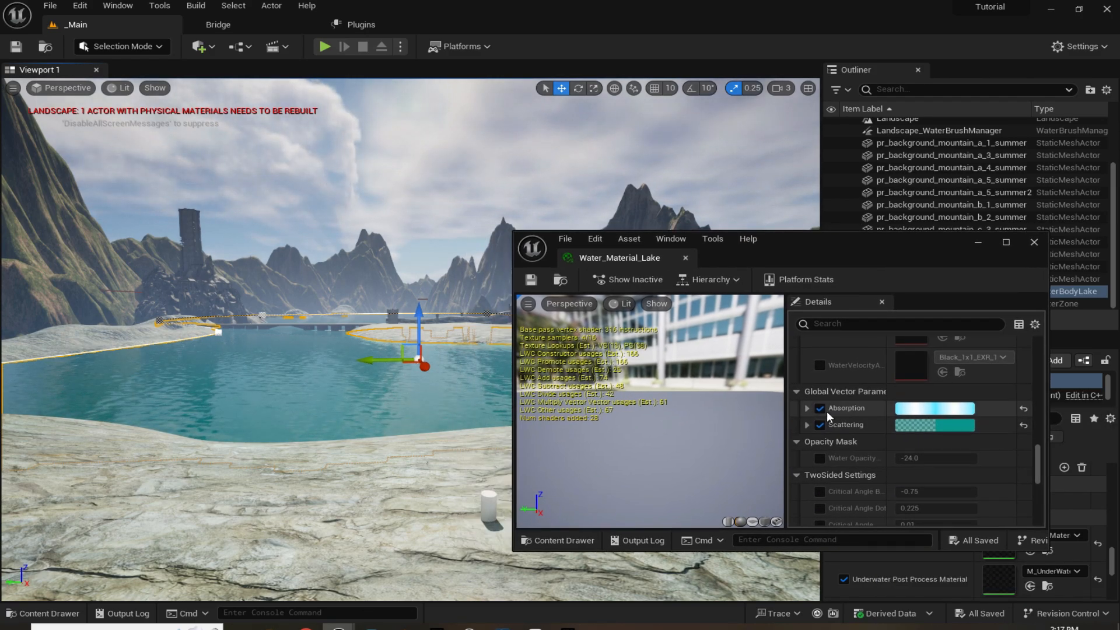
pyautogui.click(933, 412)
pyautogui.click(681, 364)
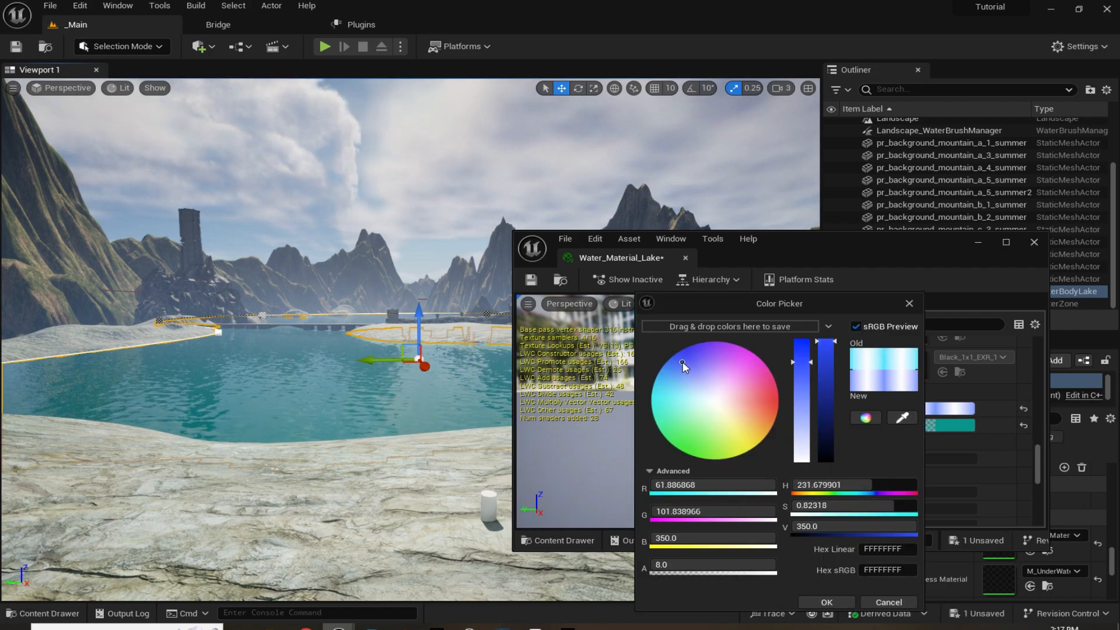
pyautogui.click(823, 602)
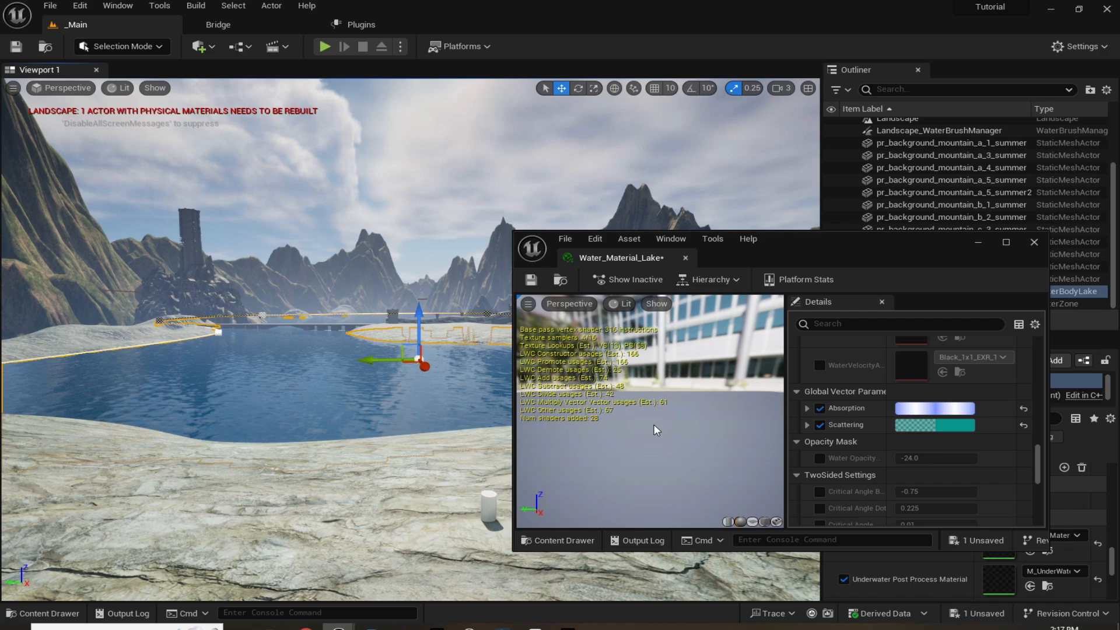
# - Try a green Absorption colour for the lake material
pyautogui.click(935, 409)
pyautogui.click(651, 411)
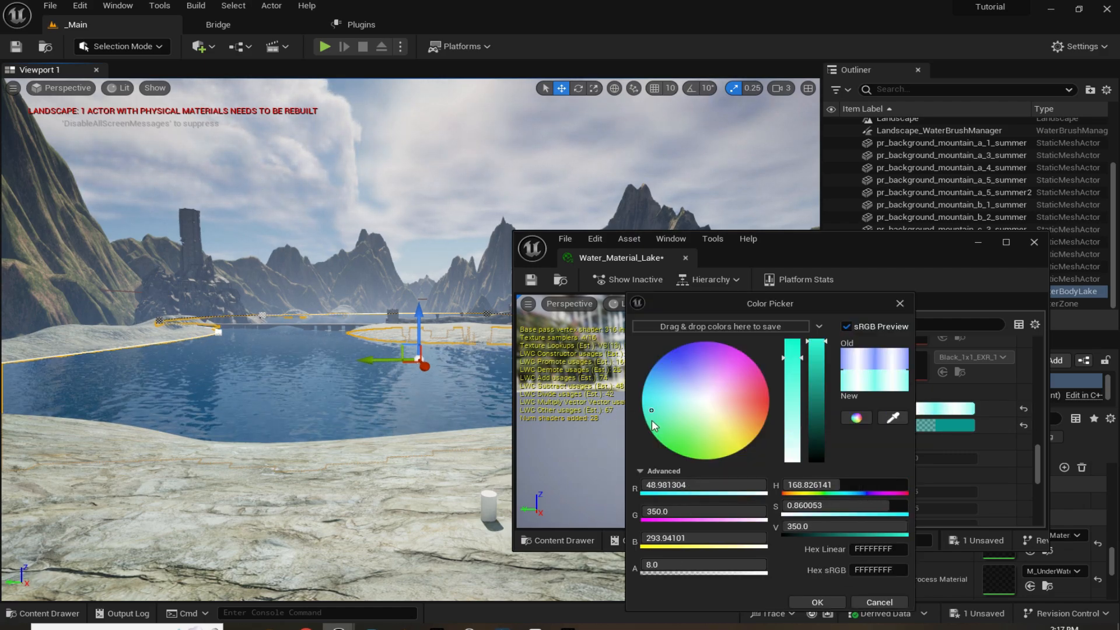
pyautogui.click(685, 439)
pyautogui.click(817, 602)
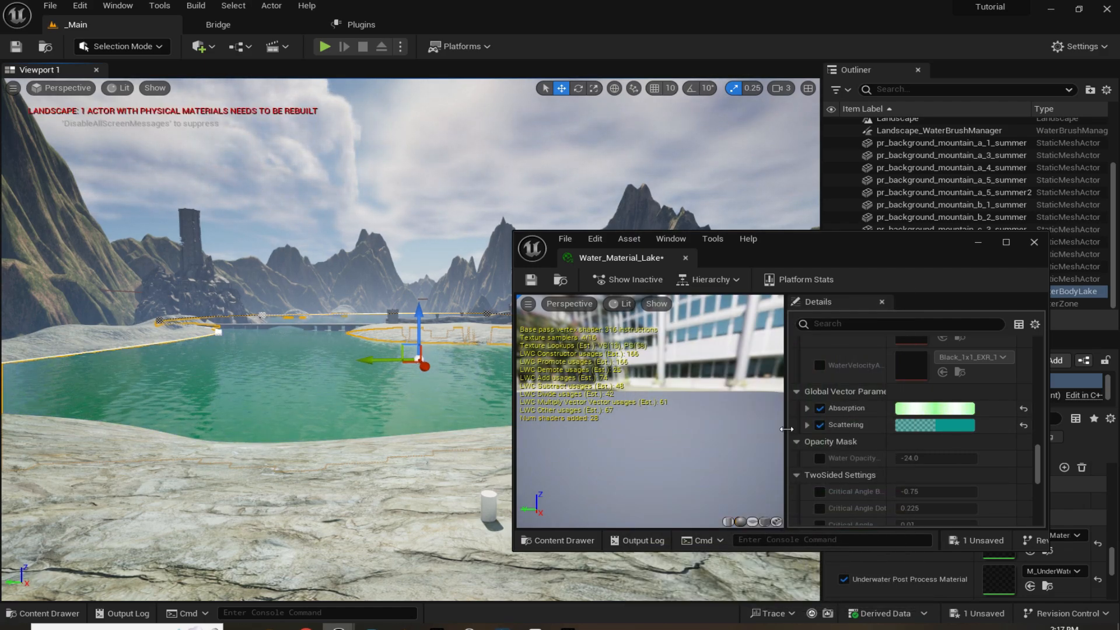
# - Set the lake material's Absorption to a light blue of about R 46.1, G 196.8, B 350
pyautogui.click(935, 409)
pyautogui.click(675, 392)
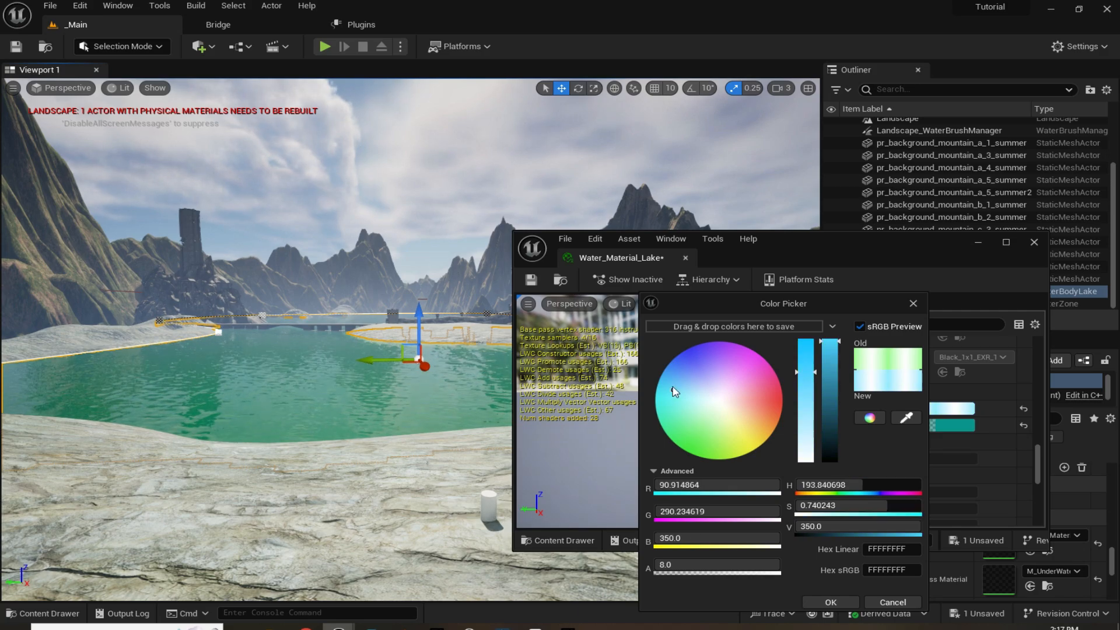
pyautogui.click(671, 375)
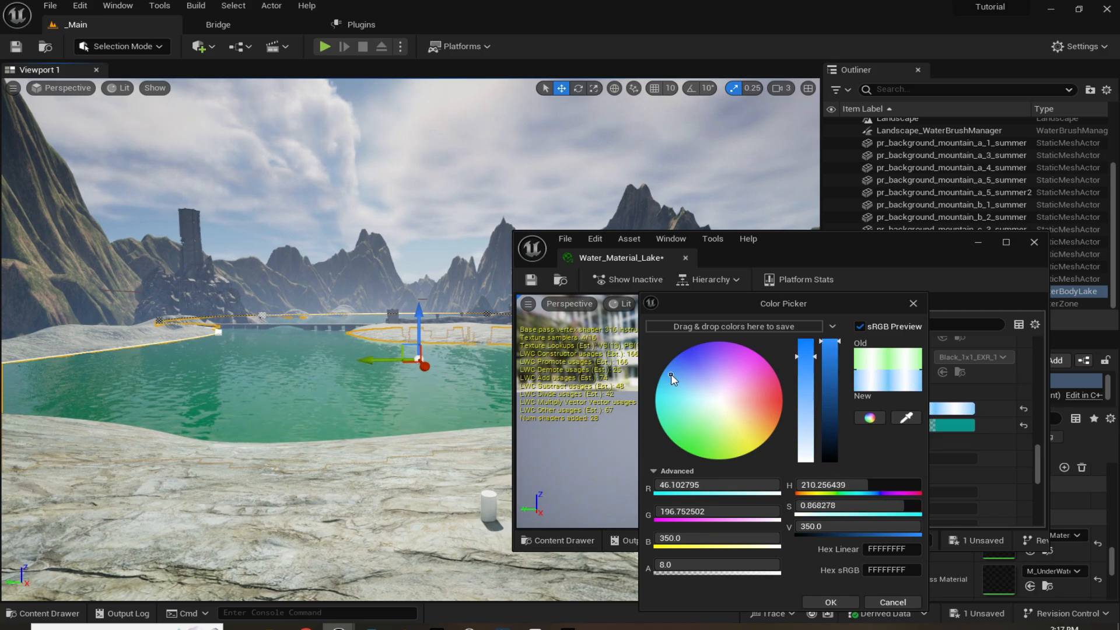
pyautogui.click(824, 596)
# - Set the lake material's Scattering to a muted blue of about R 0.031, G 0.227, B 0.3125 with alpha 0.5
pyautogui.click(955, 426)
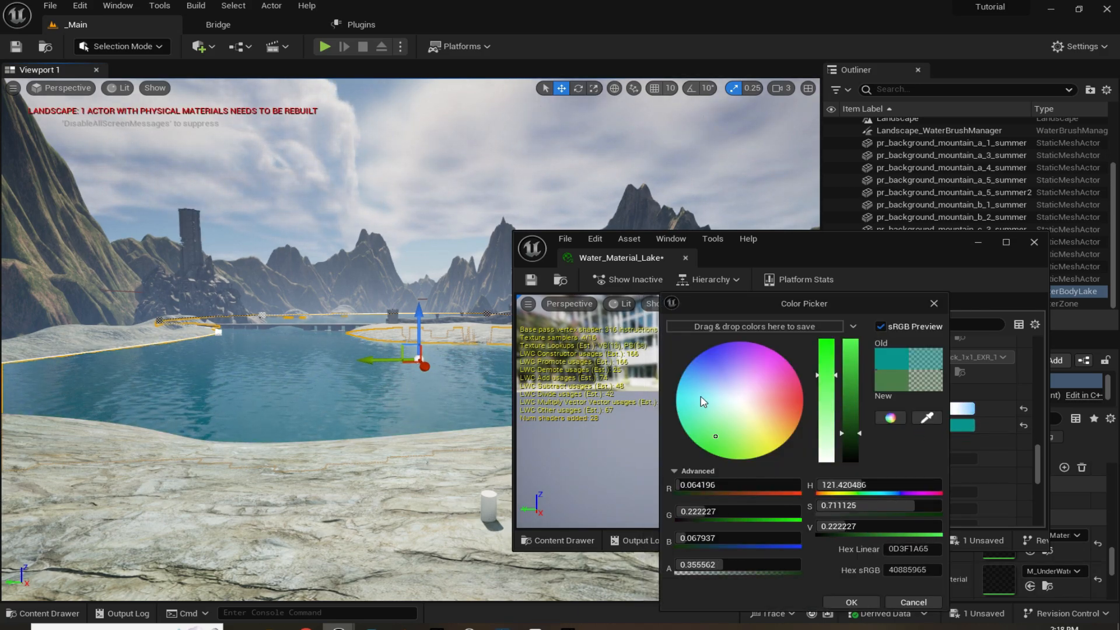
pyautogui.click(690, 374)
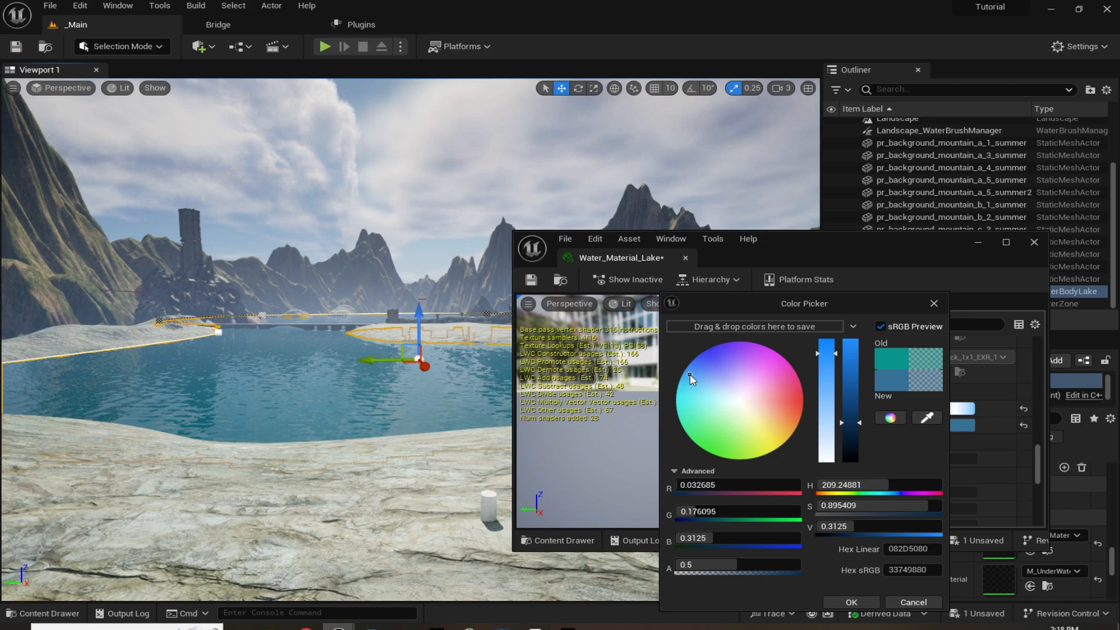
pyautogui.click(853, 602)
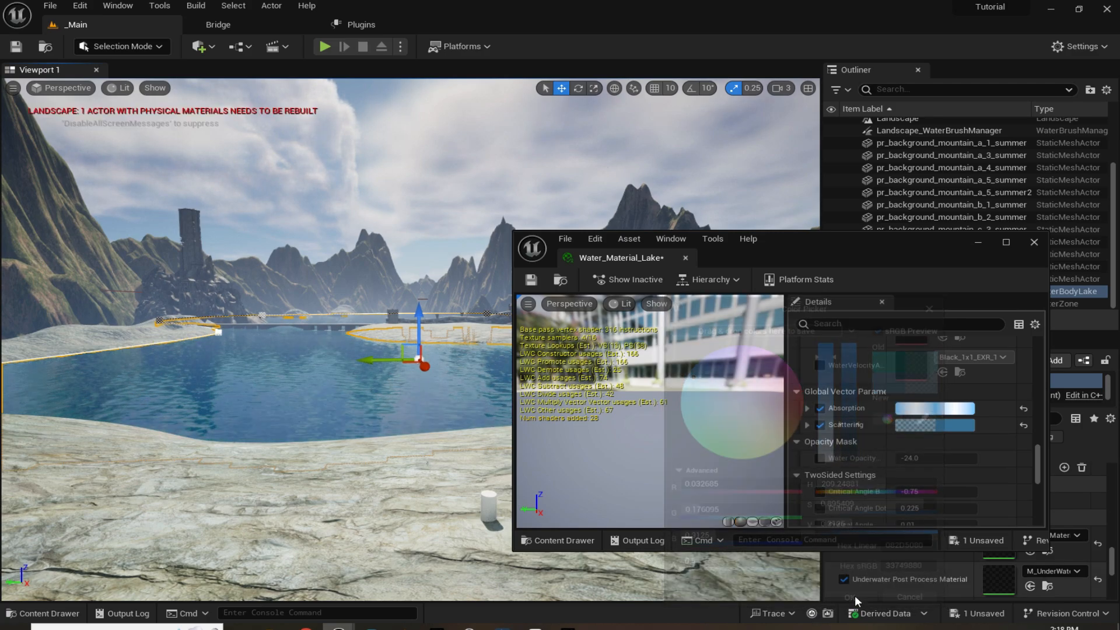
pyautogui.click(930, 415)
pyautogui.moveTo(685, 385); pyautogui.dragTo(685, 388)
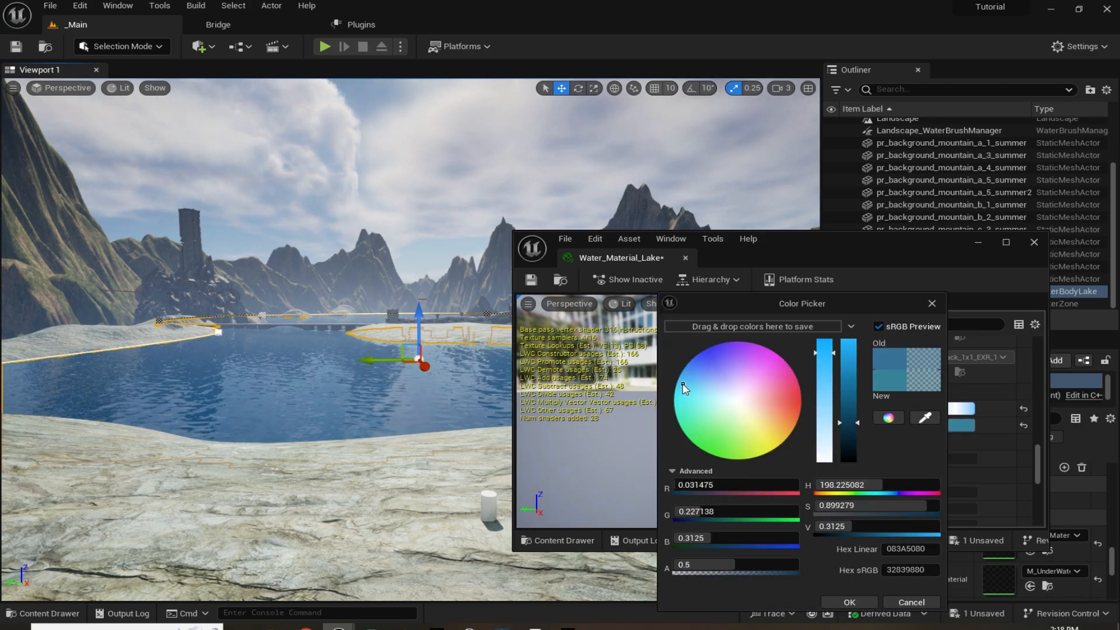
pyautogui.click(850, 601)
# - Save Water_Material_Lake and close its editor to view the recoloured lake
pyautogui.moveTo(813, 240); pyautogui.dragTo(668, 241)
pyautogui.click(404, 279)
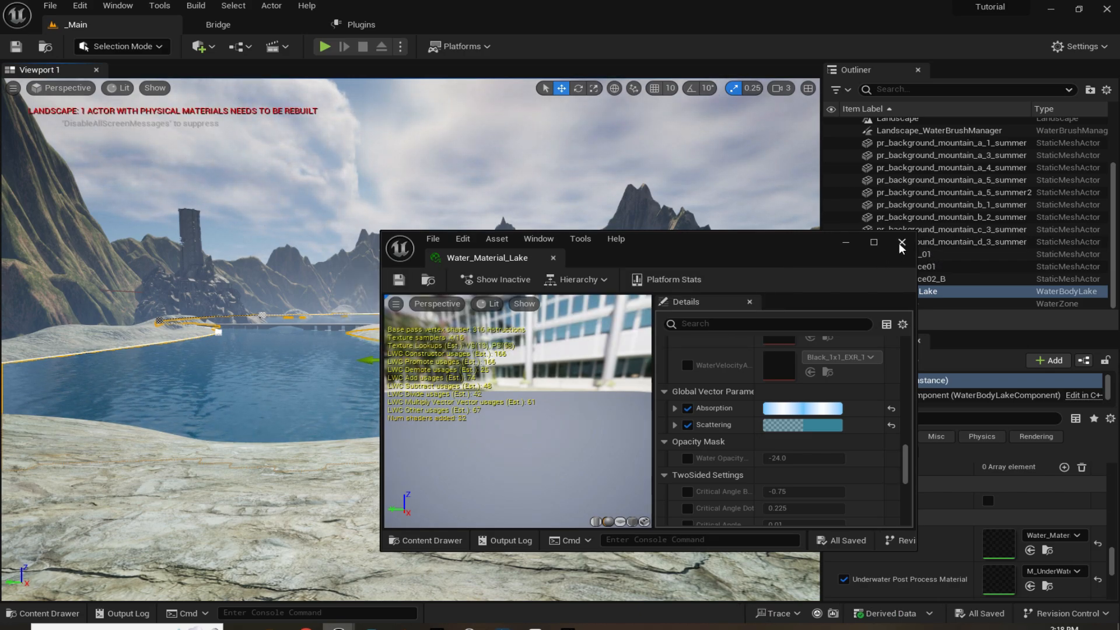
pyautogui.click(901, 245)
pyautogui.moveTo(630, 303); pyautogui.dragTo(641, 248, button='right')
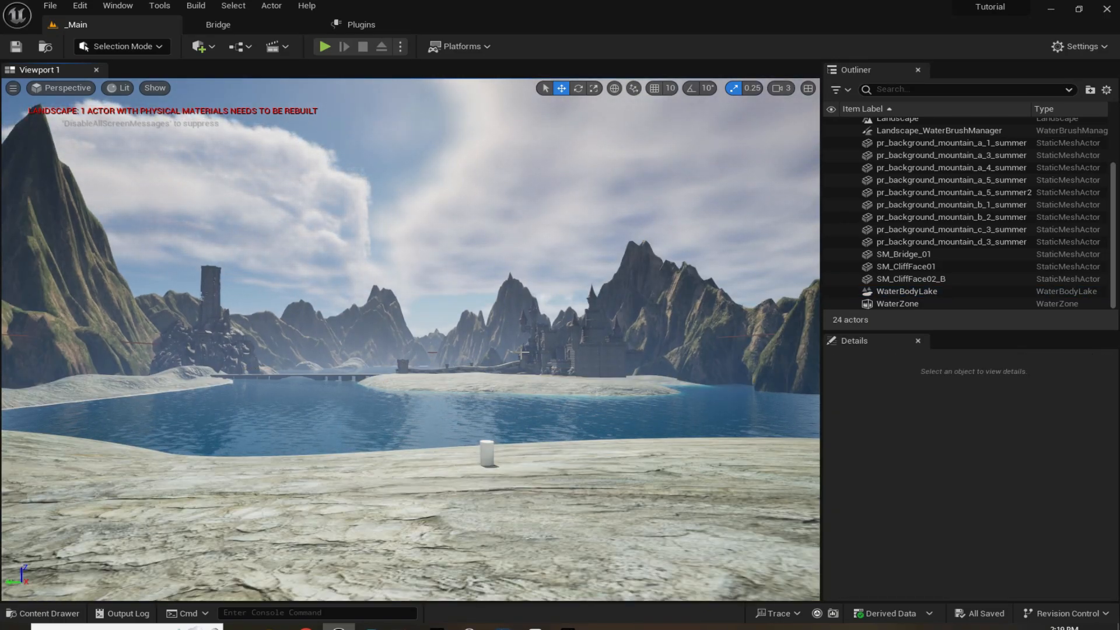
# - Switch to the Epic Games Launcher, search the Marketplace for "landscape" and limit the results to free products
pyautogui.click(569, 628)
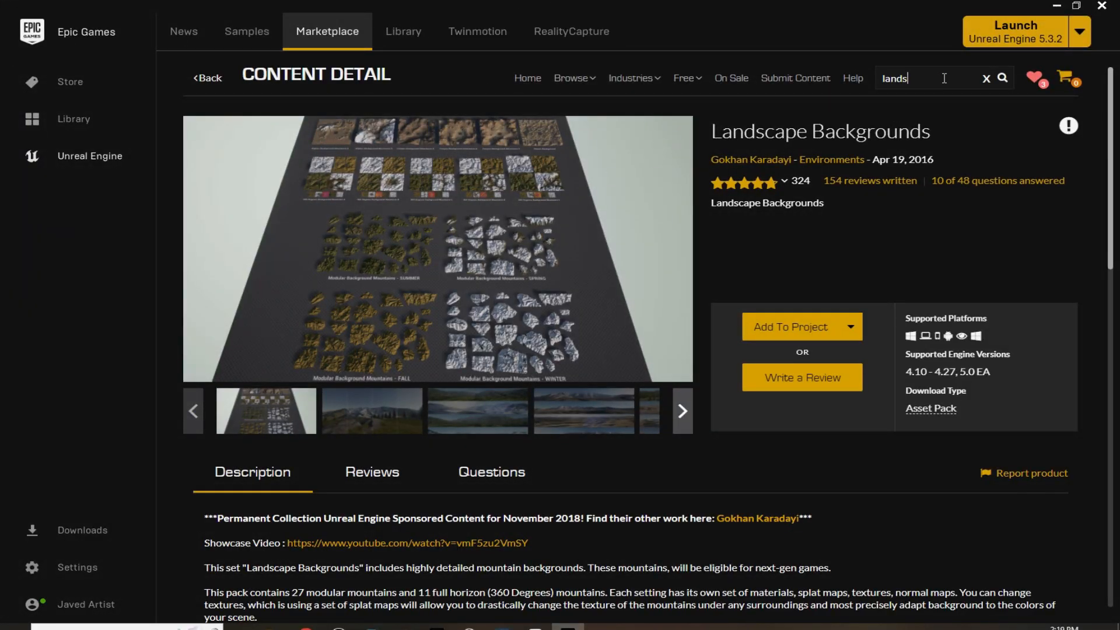
pyautogui.click(943, 78)
pyautogui.write('landscape')
pyautogui.press('Return')
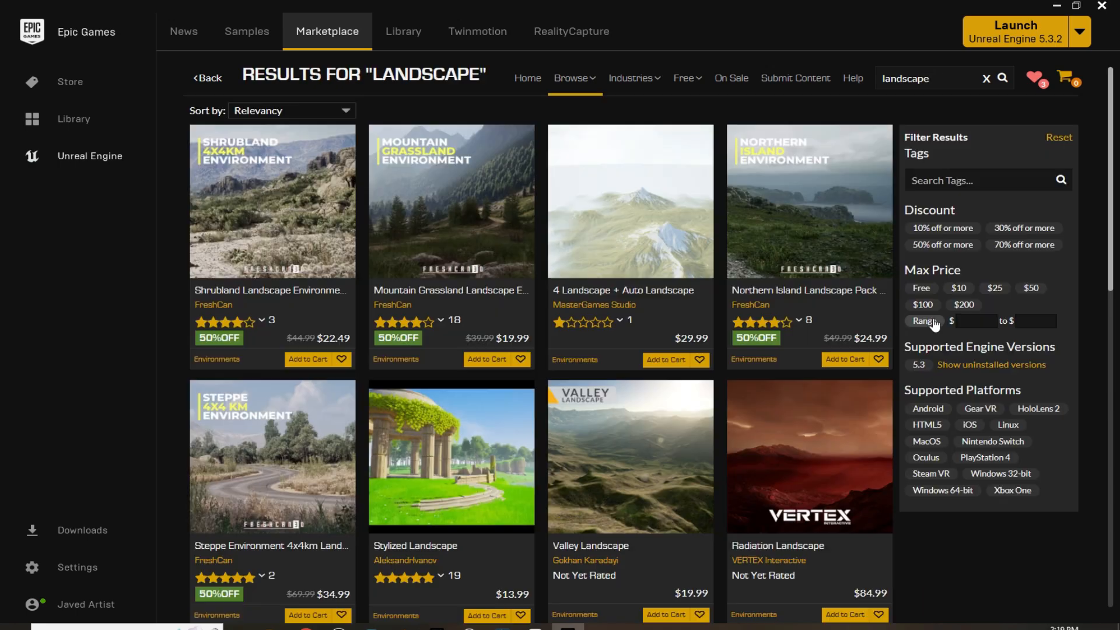
pyautogui.click(921, 289)
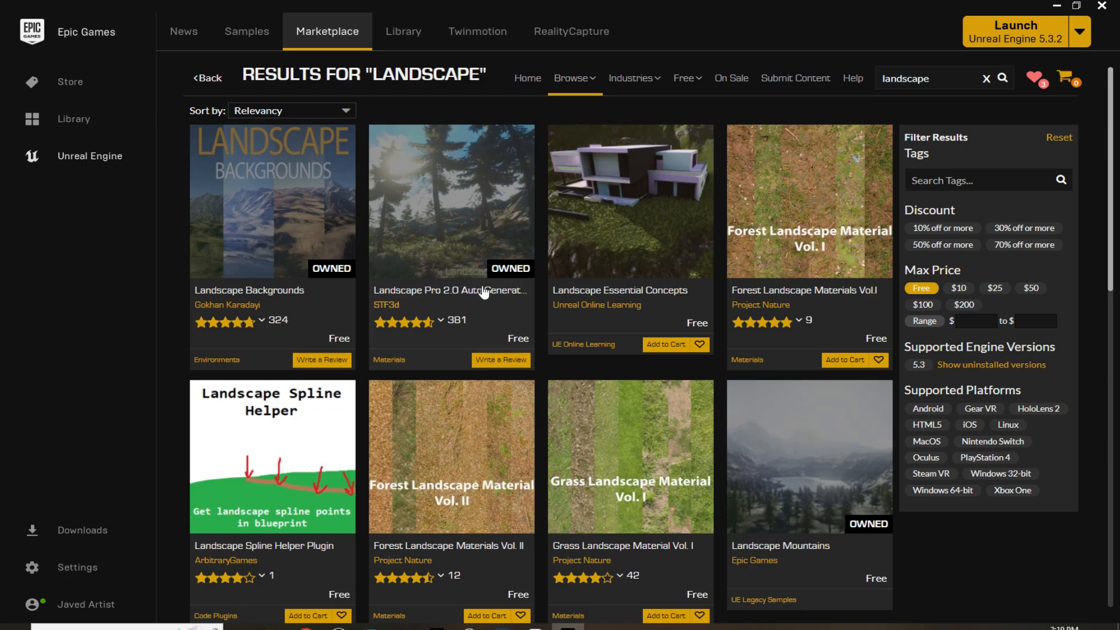
# - Add Landscape Pro 2.0 Auto-Generated Material to the Tutorial project
pyautogui.click(465, 285)
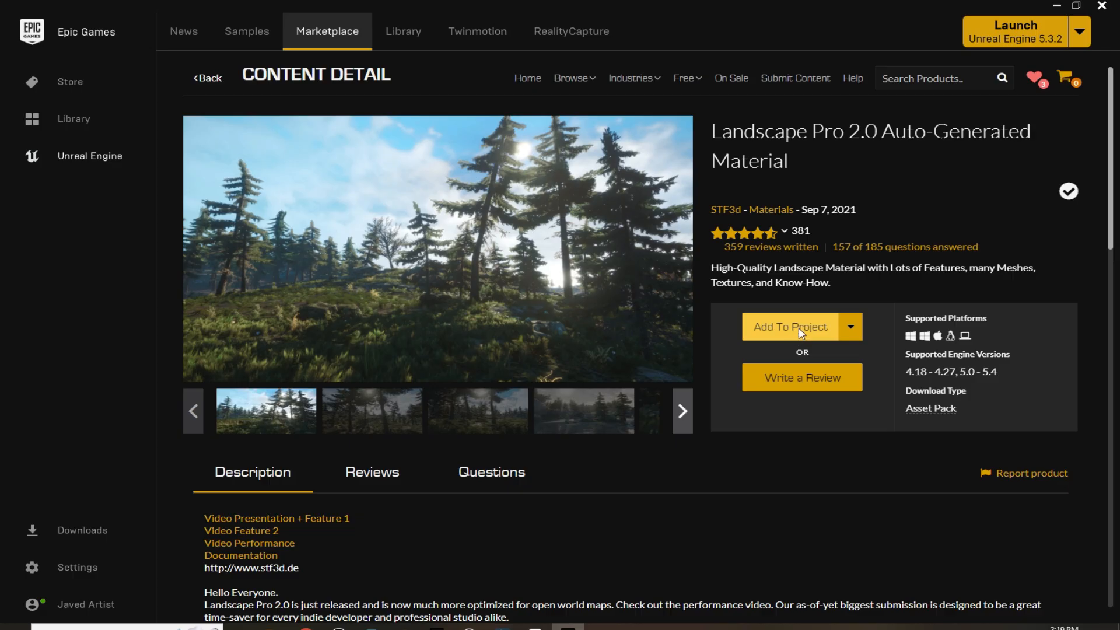
pyautogui.click(801, 332)
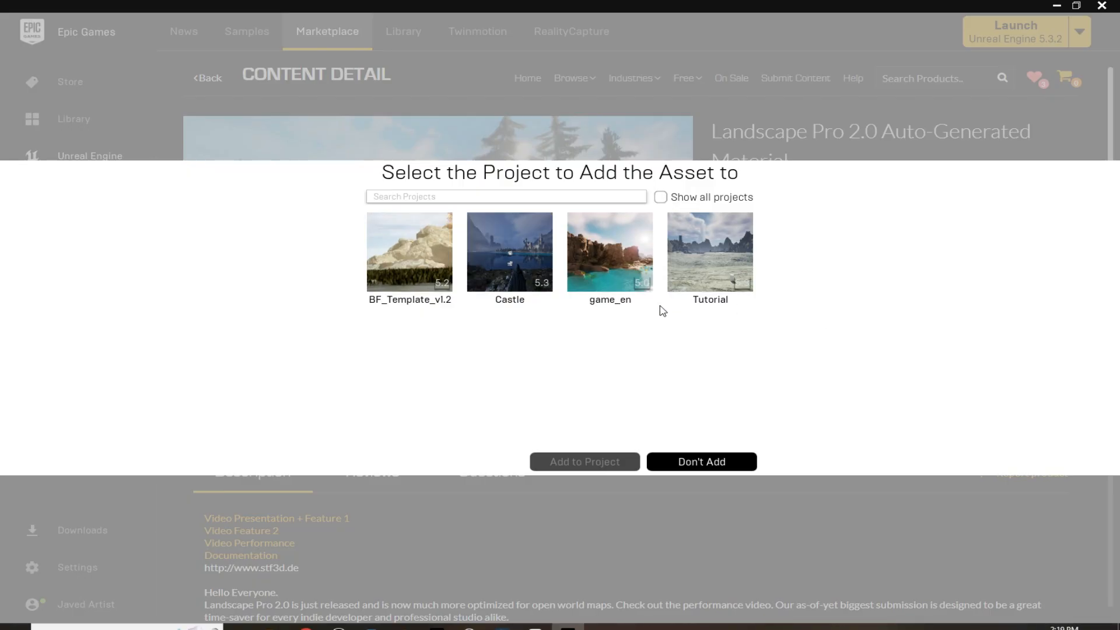
pyautogui.click(694, 273)
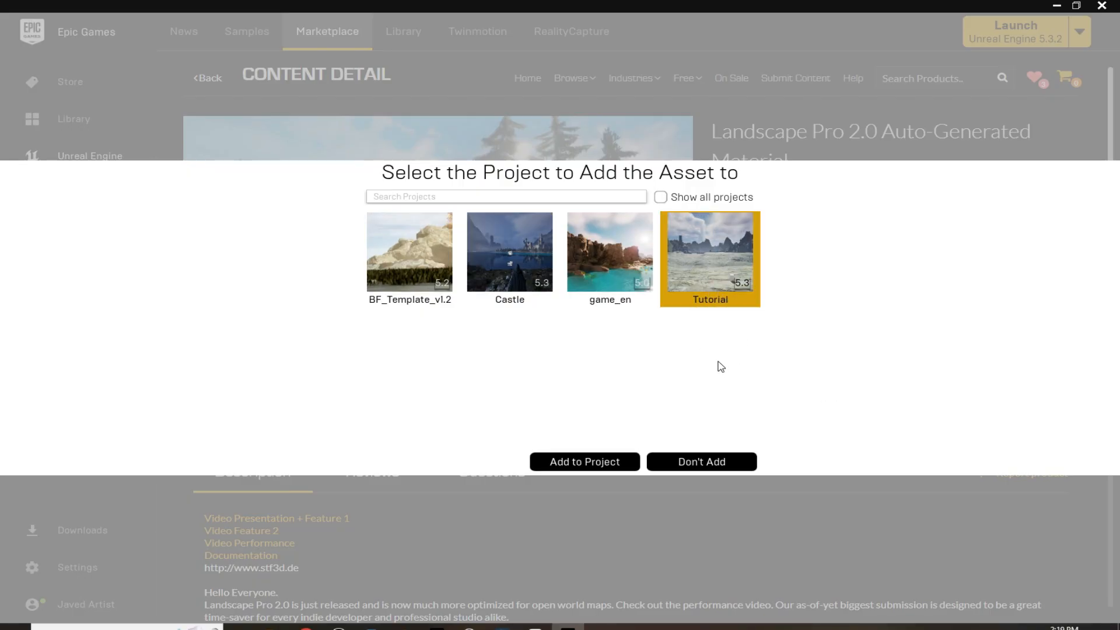
pyautogui.click(570, 453)
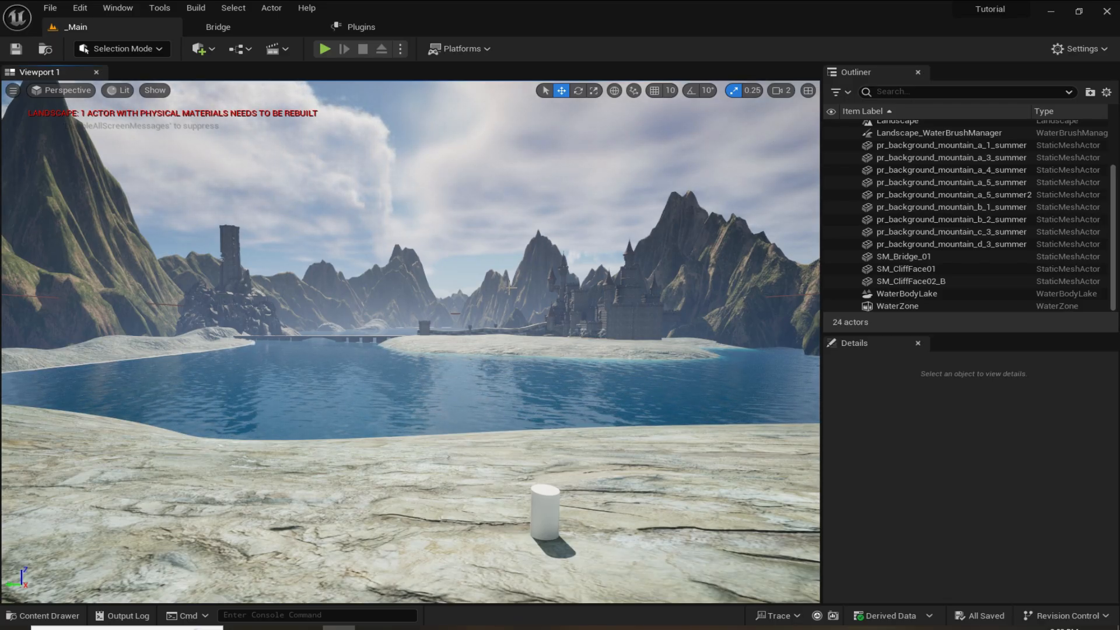
# - Open the project's content in Unreal Editor, turn off the Static Mesh filter and enlarge the browsing area
pyautogui.hotkey('ctrl', 'space')
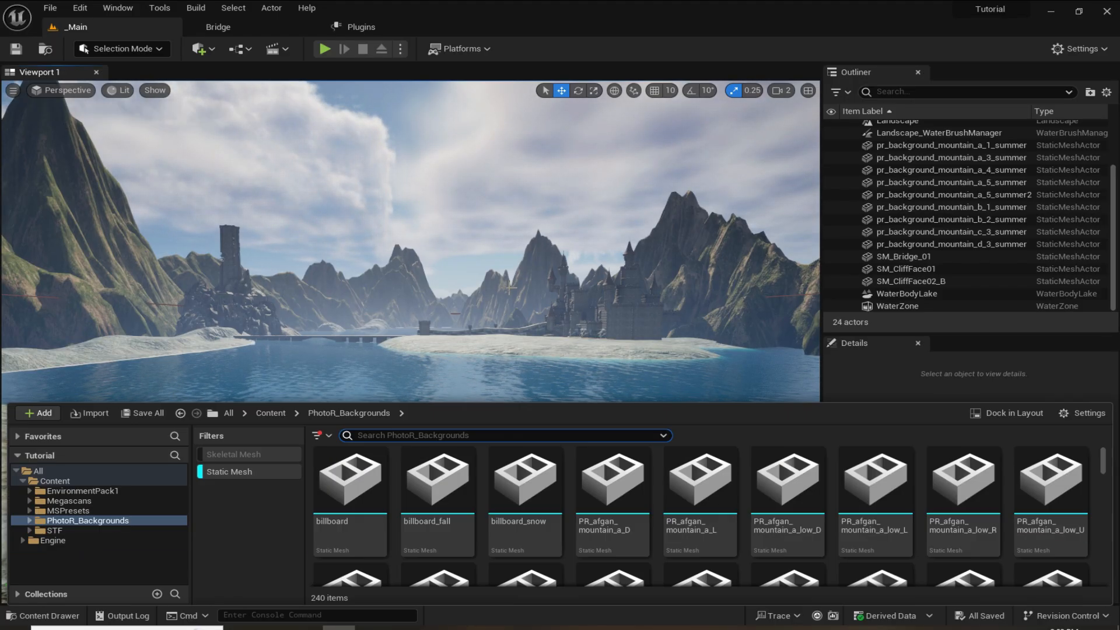
pyautogui.click(247, 473)
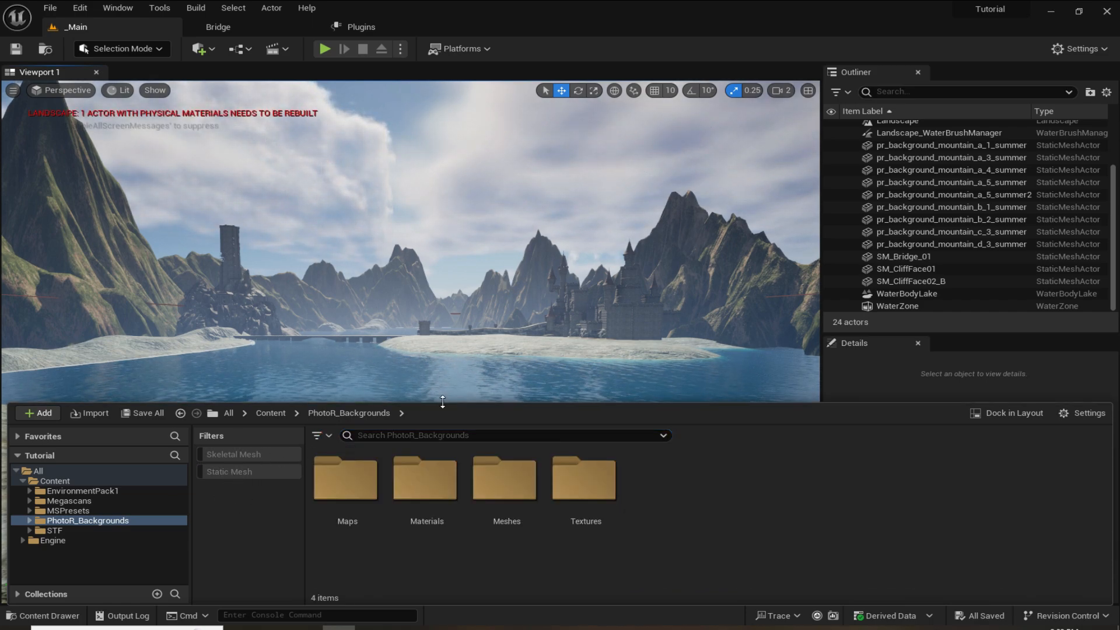
pyautogui.moveTo(443, 401); pyautogui.dragTo(443, 285)
# - Set the content browser's thumbnail size to Medium
pyautogui.click(1089, 296)
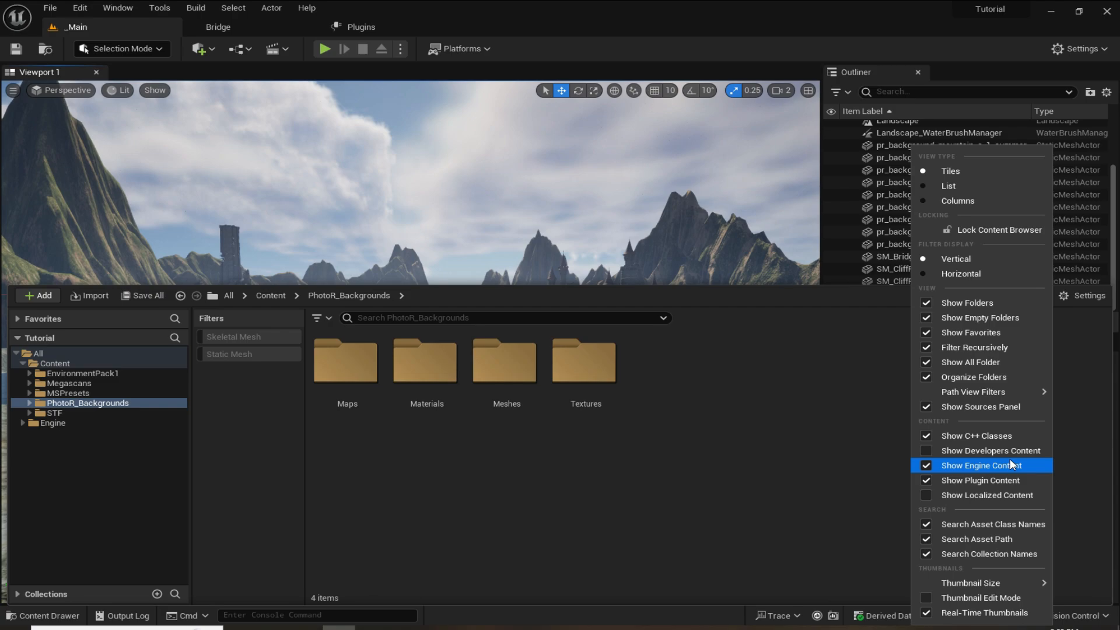
pyautogui.moveTo(992, 583)
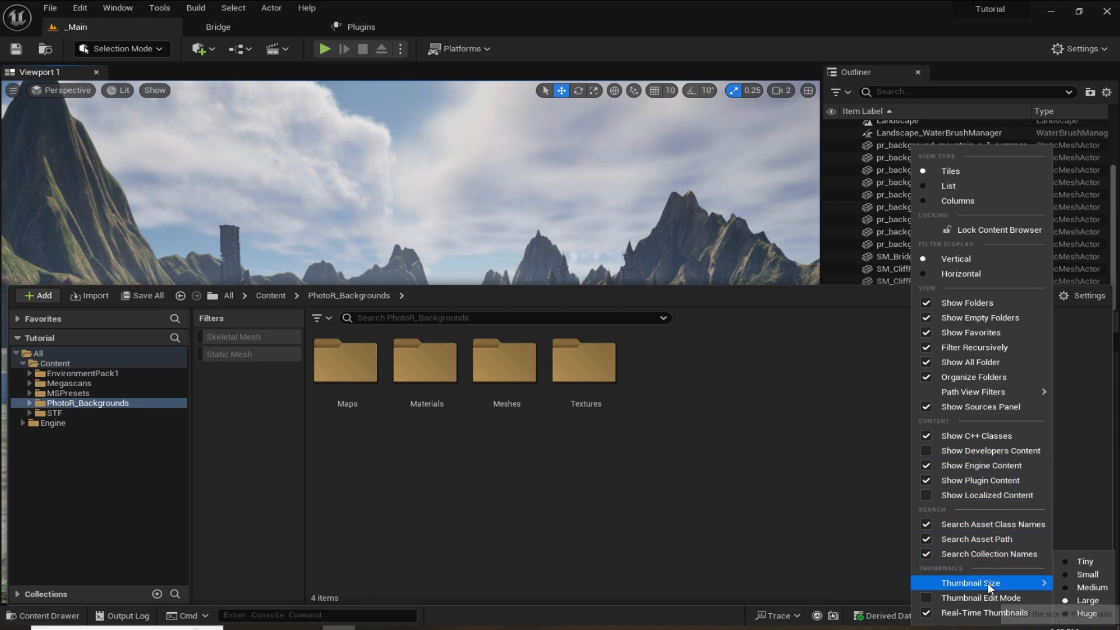
pyautogui.click(1091, 587)
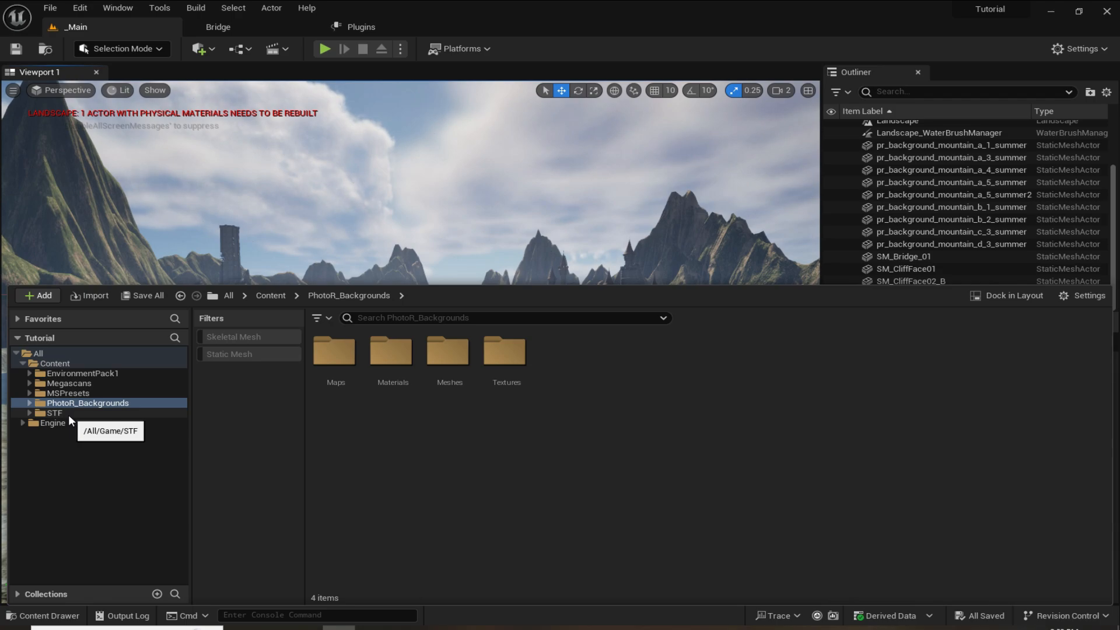
# - Open the STF/Pack03-LandscapePro content folder, limit it to static meshes and browse down to the pine trees
pyautogui.click(53, 411)
pyautogui.click(343, 396)
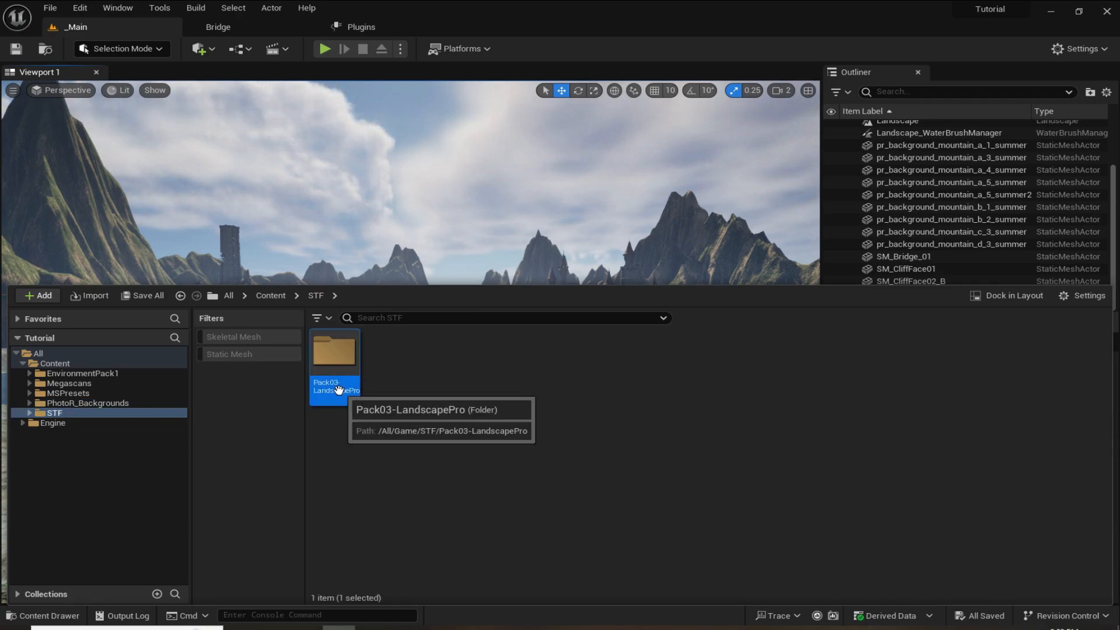
pyautogui.doubleClick(336, 373)
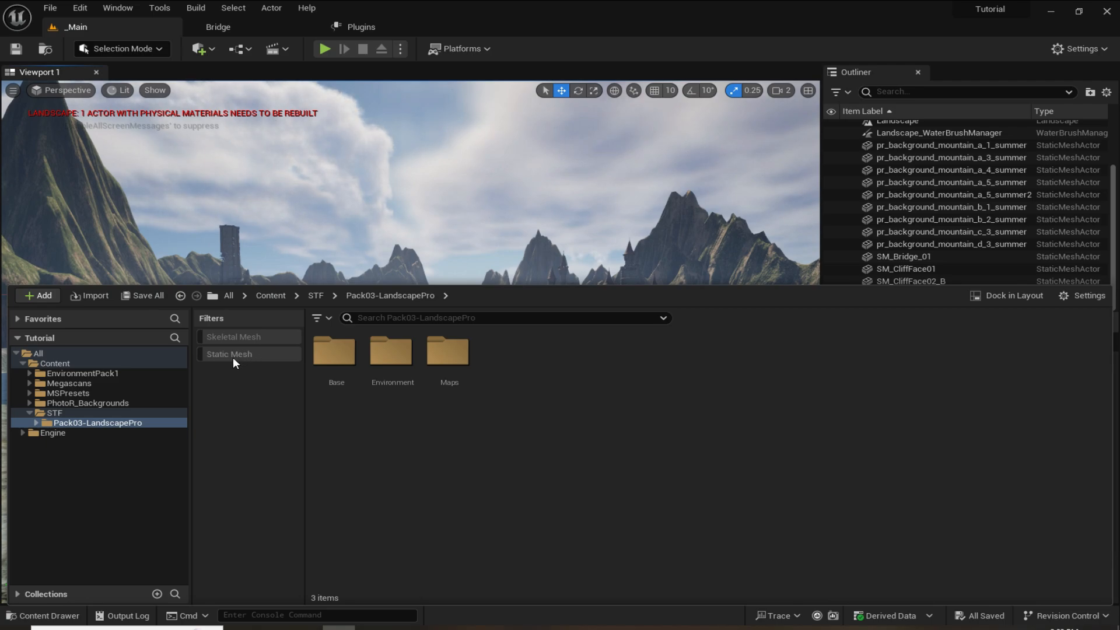
pyautogui.click(249, 355)
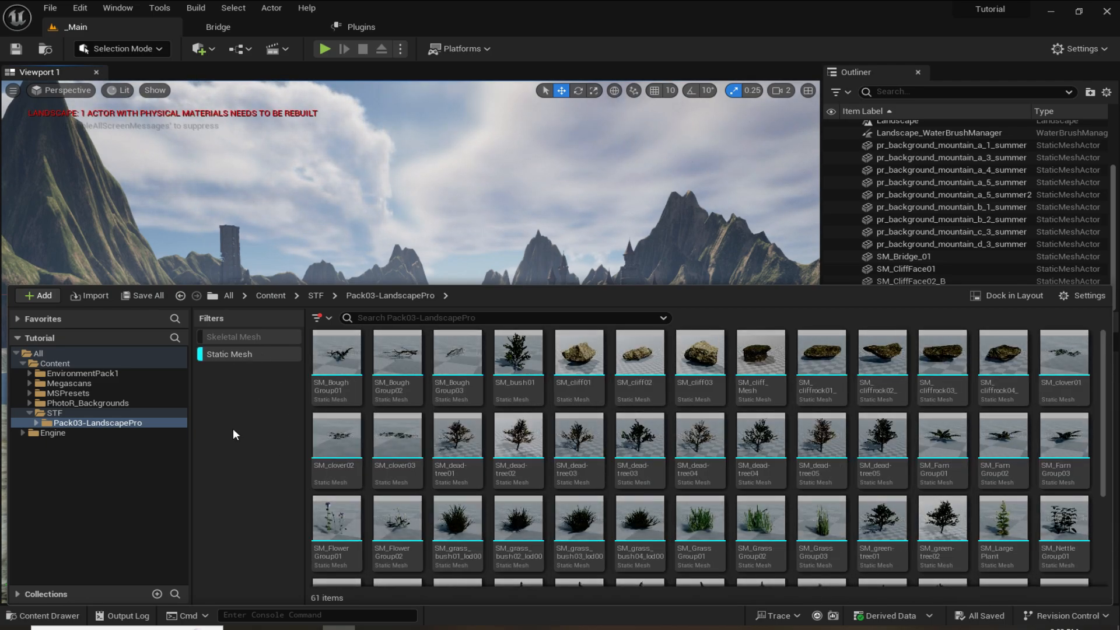
pyautogui.scroll(-2, 563, 478)
pyautogui.scroll(-3, 563, 477)
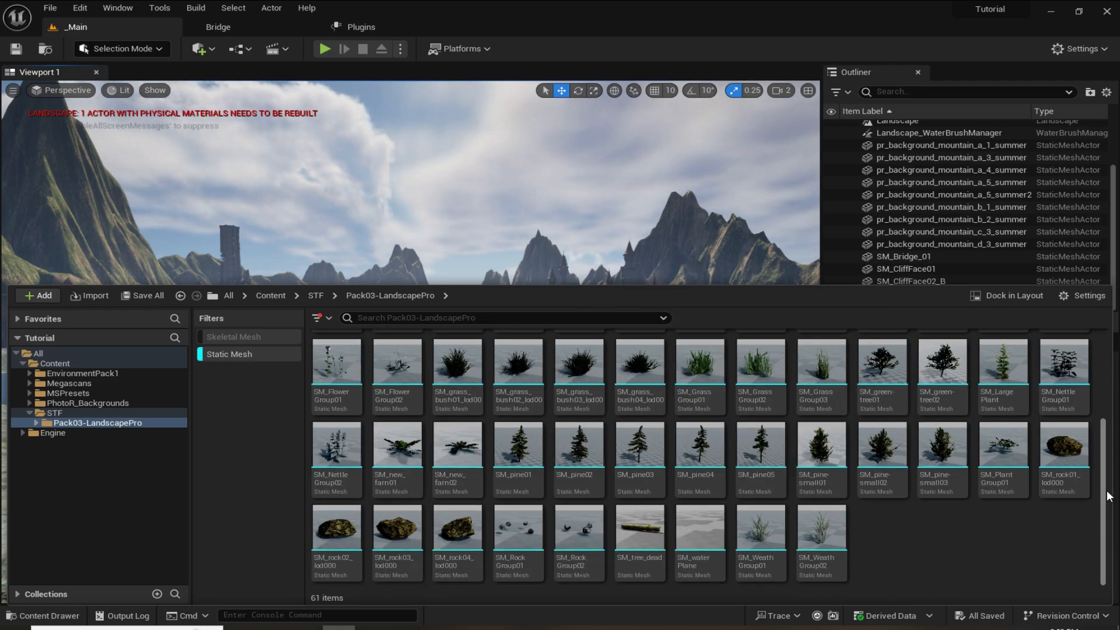
# - Select the five pine meshes SM_pine01 to SM_pine05 in the Pack03-LandscapePro folder
pyautogui.click(758, 464)
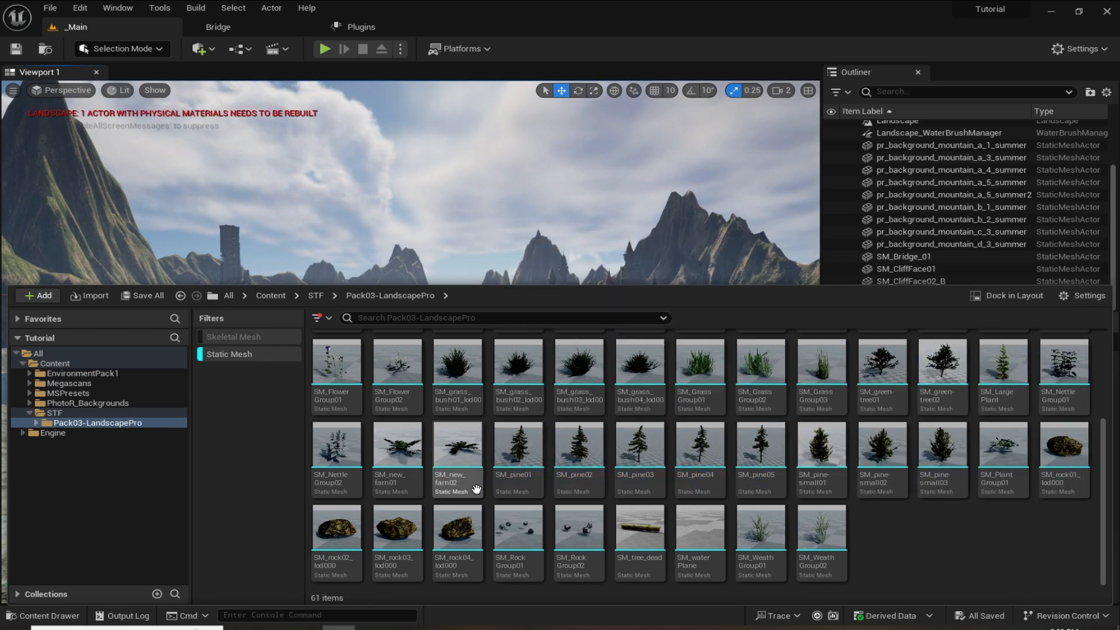
pyautogui.click(521, 483)
pyautogui.keyDown('shift'); pyautogui.click(759, 461); pyautogui.keyUp('shift')
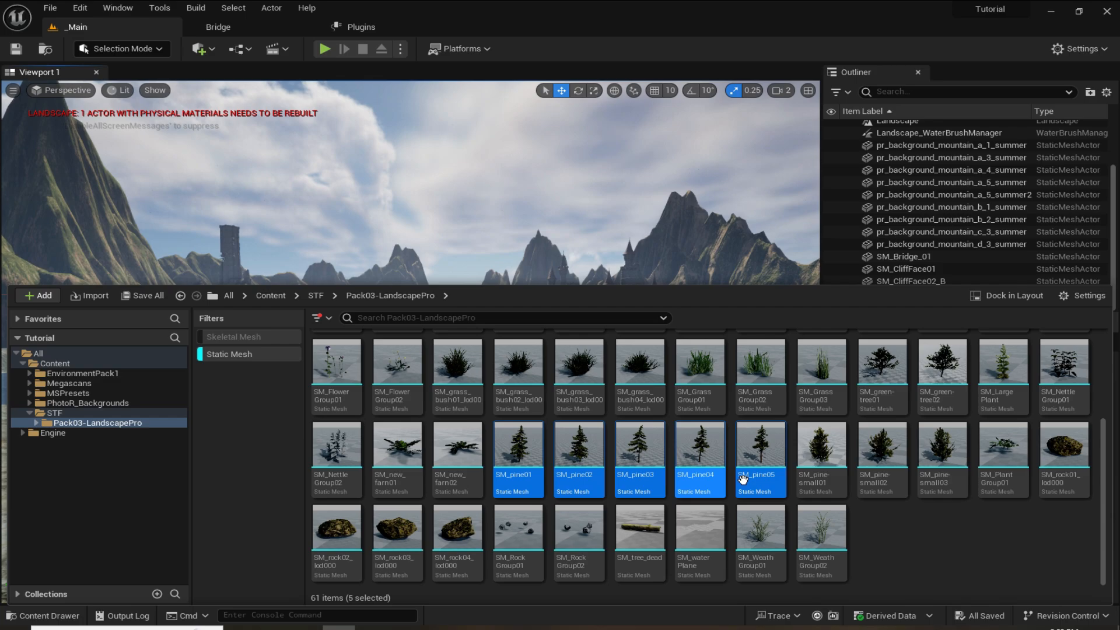
pyautogui.click(909, 554)
pyautogui.click(741, 474)
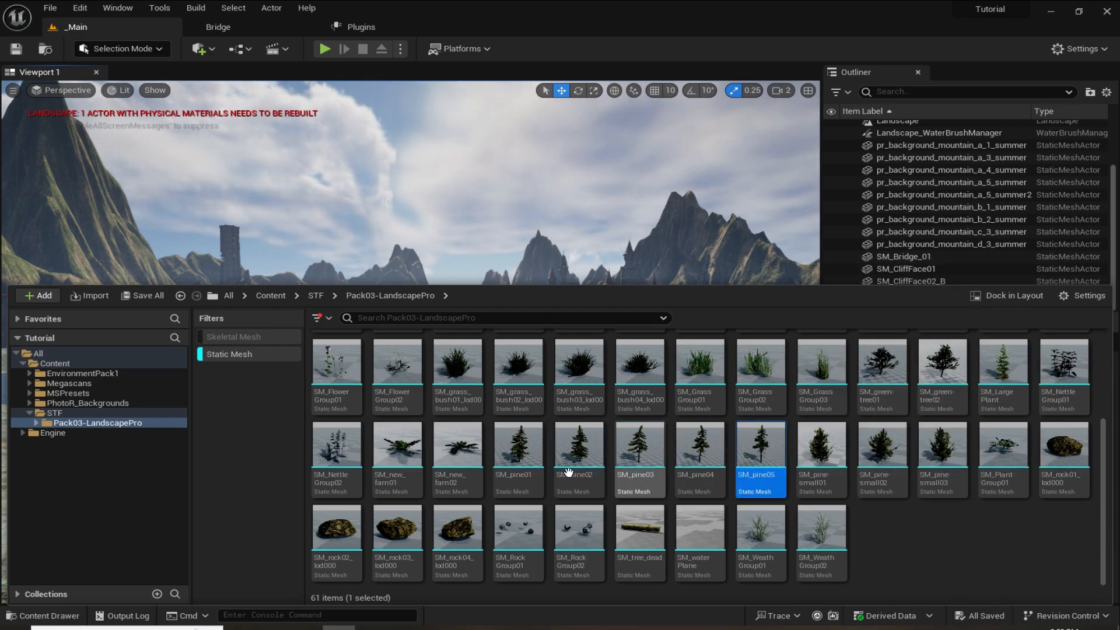
pyautogui.keyDown('shift'); pyautogui.click(540, 470); pyautogui.keyUp('shift')
# - Switch to Foliage mode and add the five selected pine meshes as foliage types
pyautogui.moveTo(595, 212)
pyautogui.mouseDown(button='right')
pyautogui.moveTo(596, 256)
pyautogui.moveTo(595, 212)
pyautogui.mouseUp(button='right')
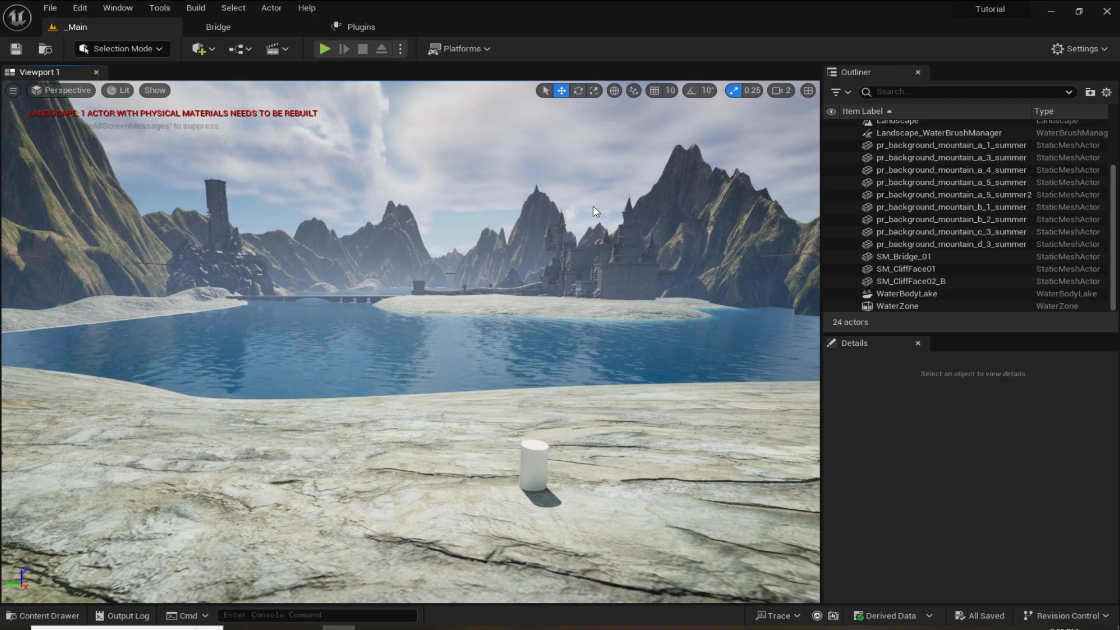
pyautogui.moveTo(419, 194); pyautogui.dragTo(430, 206, button='right')
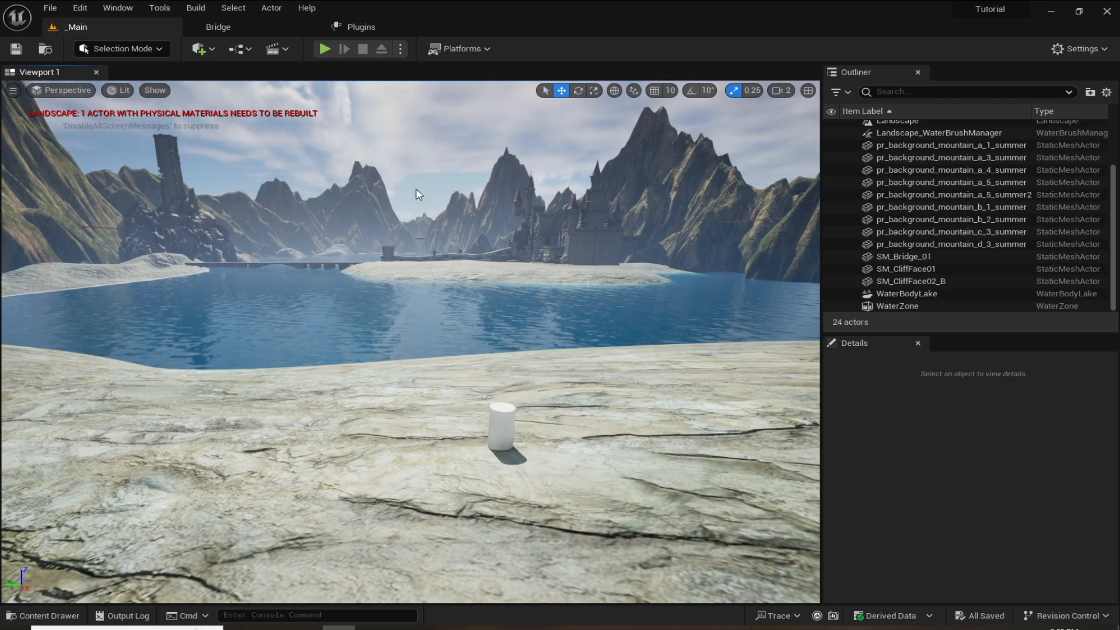
pyautogui.click(145, 53)
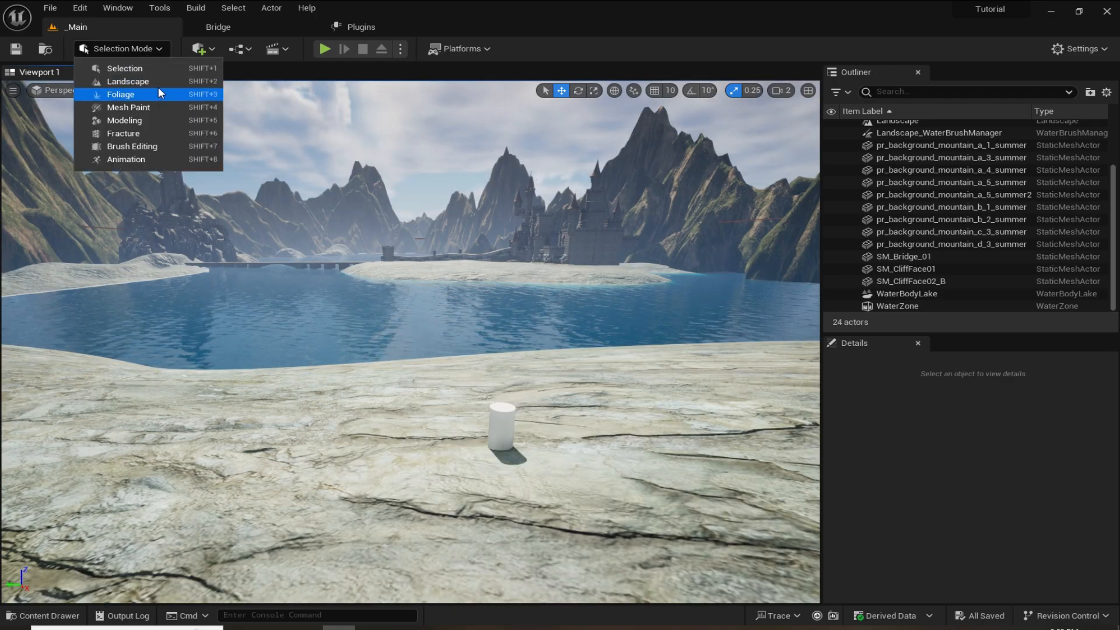
pyautogui.click(130, 97)
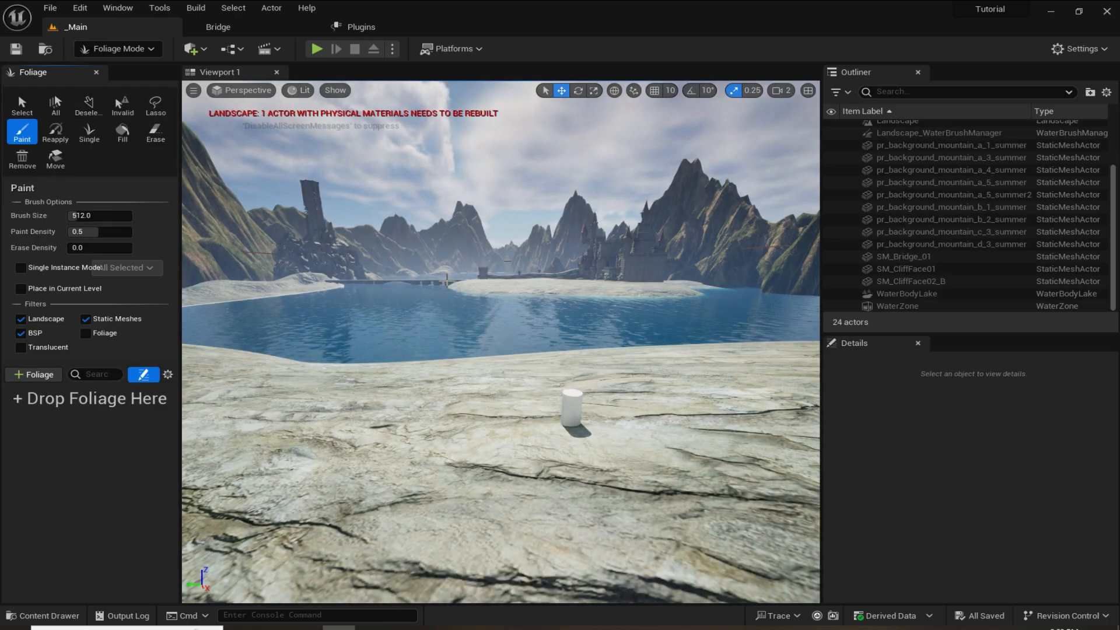
pyautogui.hotkey('ctrl', 'space')
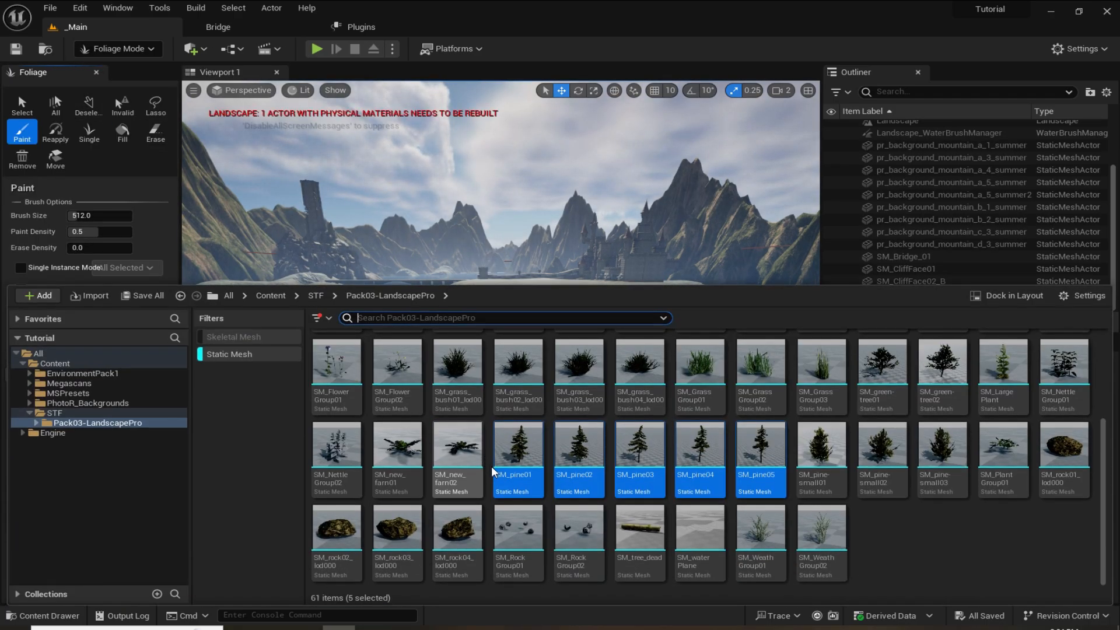
pyautogui.moveTo(501, 289); pyautogui.dragTo(501, 411)
pyautogui.scroll(-3, 540, 513)
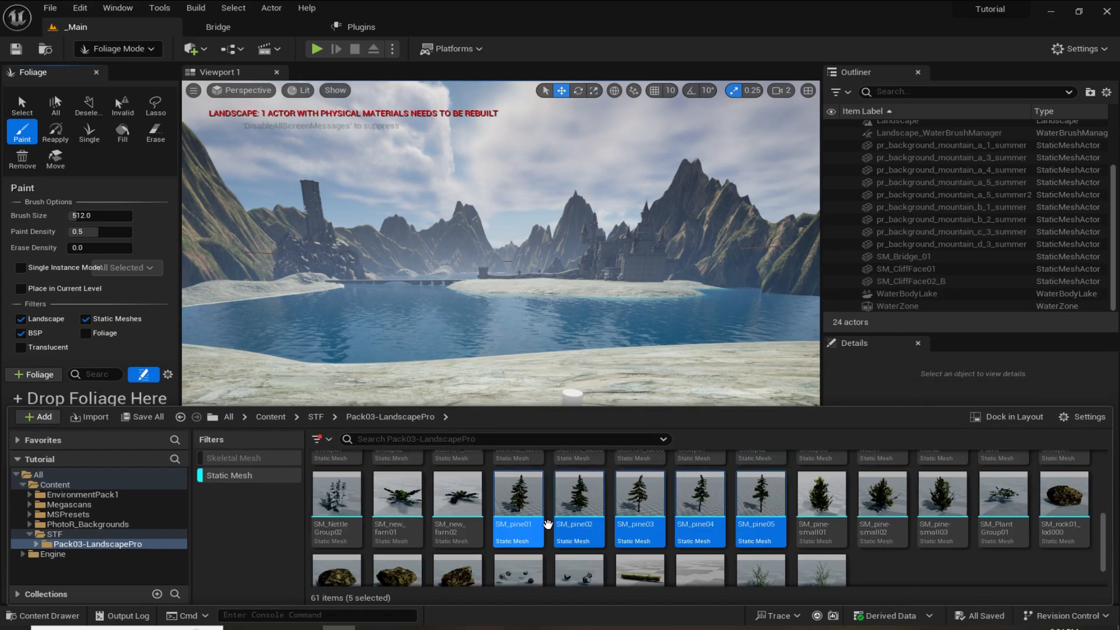
pyautogui.moveTo(529, 519); pyautogui.dragTo(164, 432)
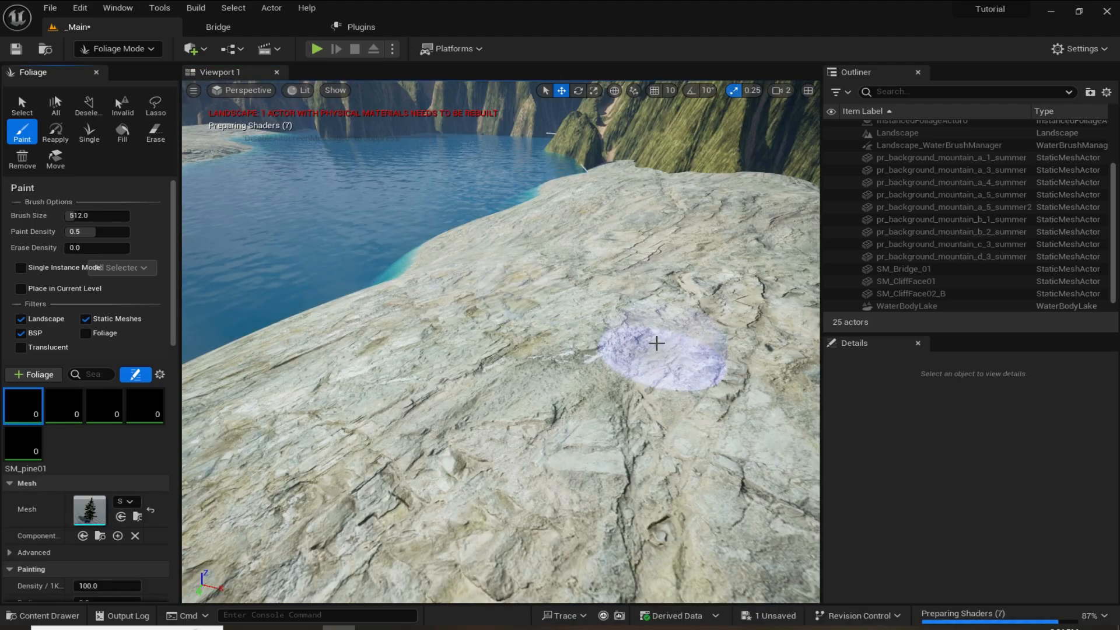
# - Paint and erase a test clump of pines on the rocky shore, and set the density of all five pine types to 0.1
pyautogui.click(665, 347)
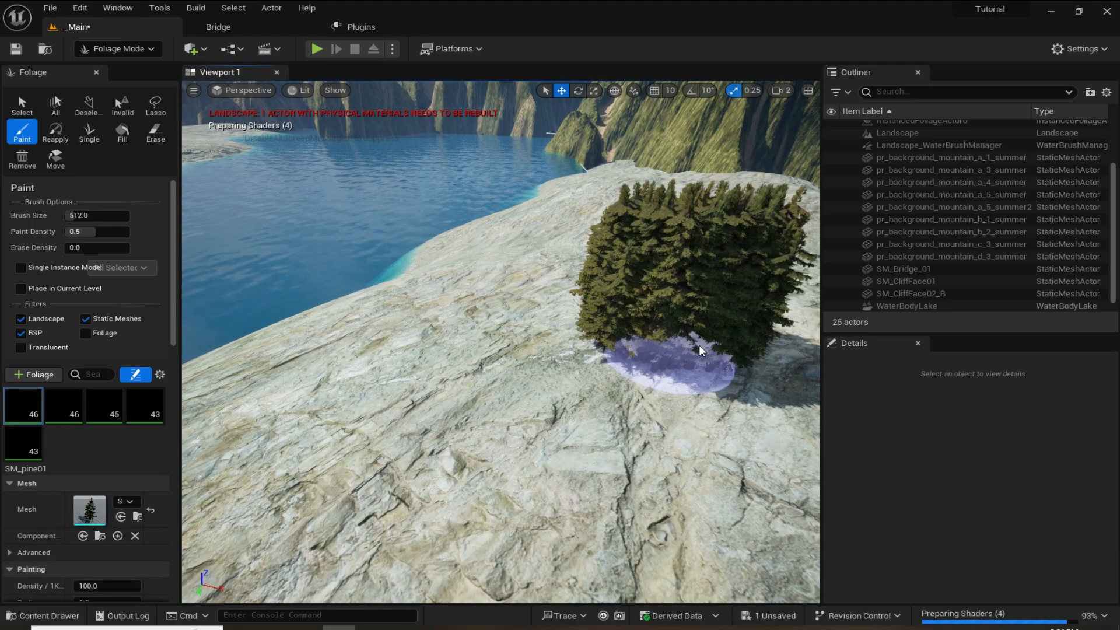
pyautogui.keyDown('shift'); pyautogui.click(672, 350); pyautogui.keyUp('shift')
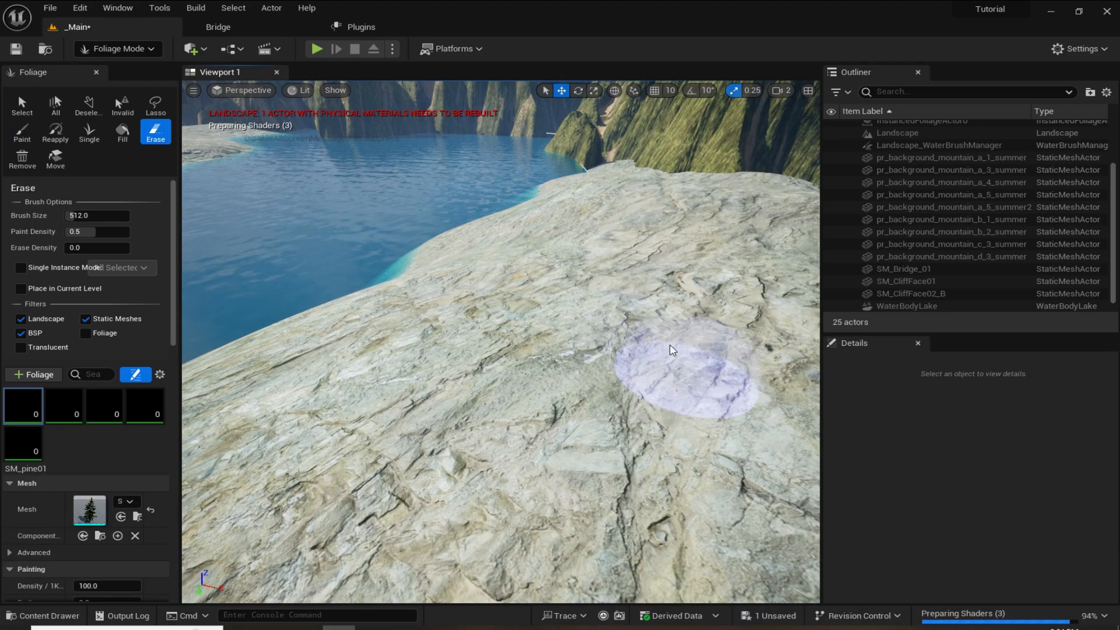
pyautogui.keyDown('shift'); pyautogui.click(35, 458); pyautogui.keyUp('shift')
pyautogui.scroll(-3, 58, 466)
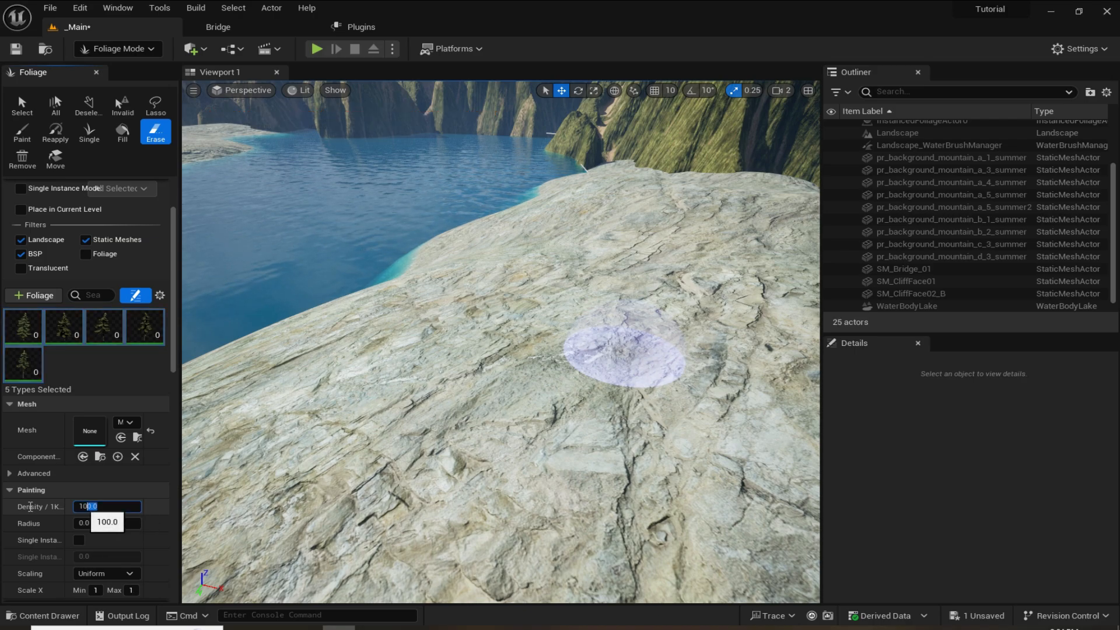
pyautogui.click(115, 507)
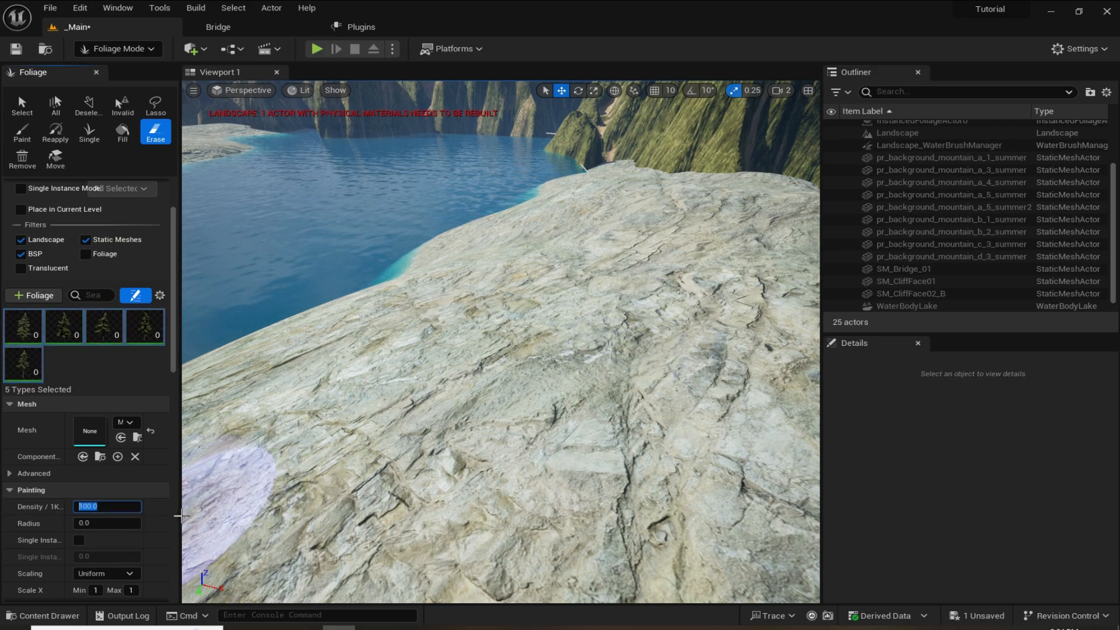
pyautogui.press('Return')
# - Widen the foliage settings area and set the five pine types' Scale X to a minimum of 2 and a maximum of 3
pyautogui.scroll(-3, 53, 519)
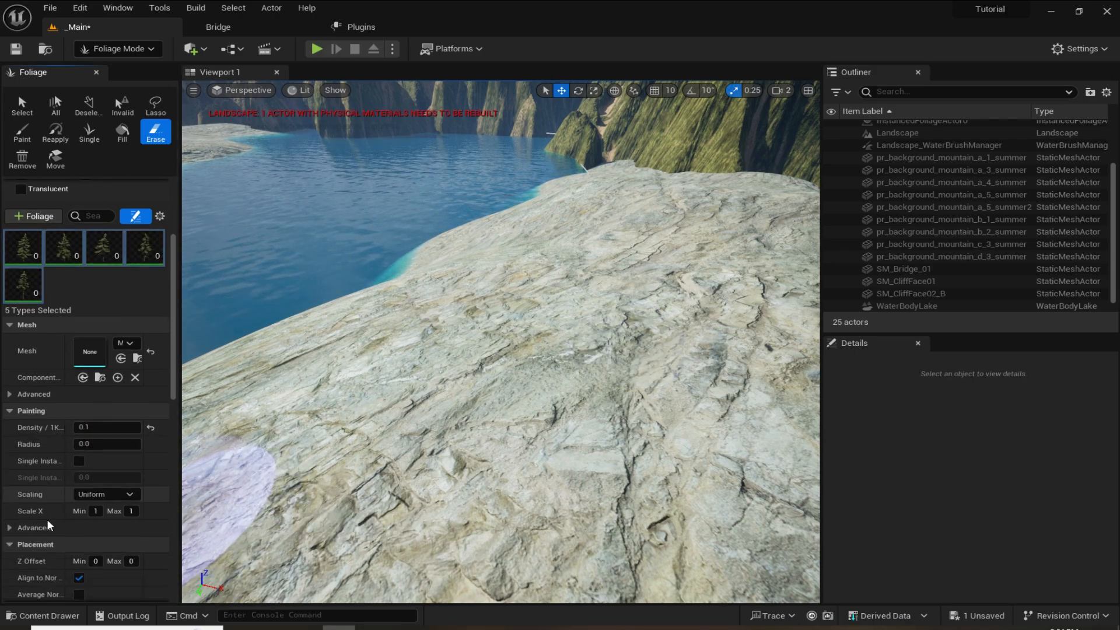
pyautogui.moveTo(173, 500); pyautogui.dragTo(248, 499)
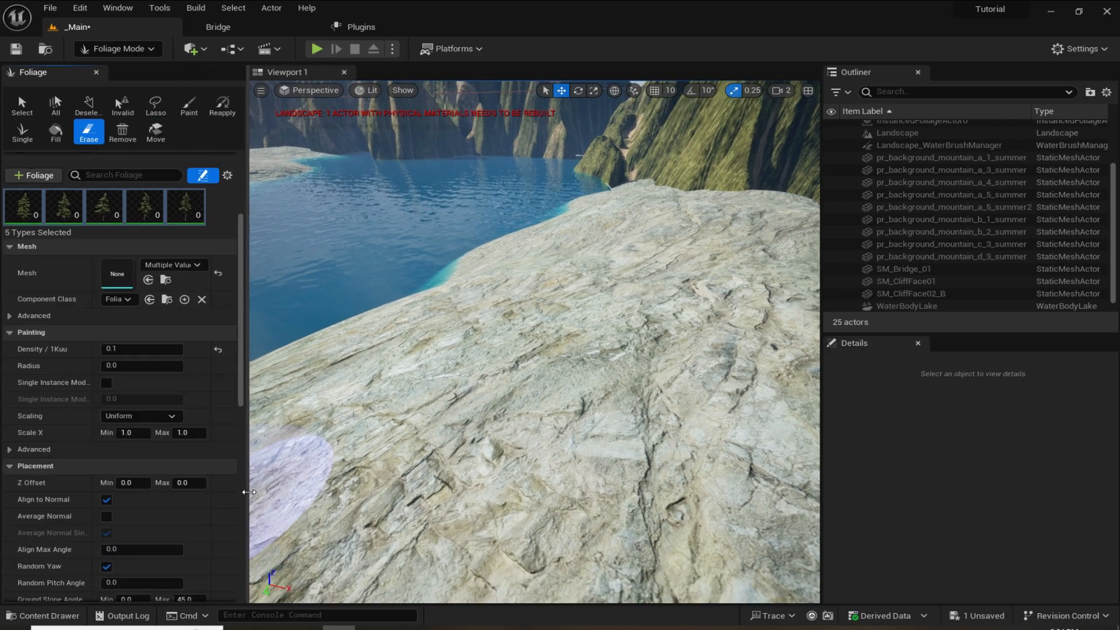
pyautogui.click(133, 435)
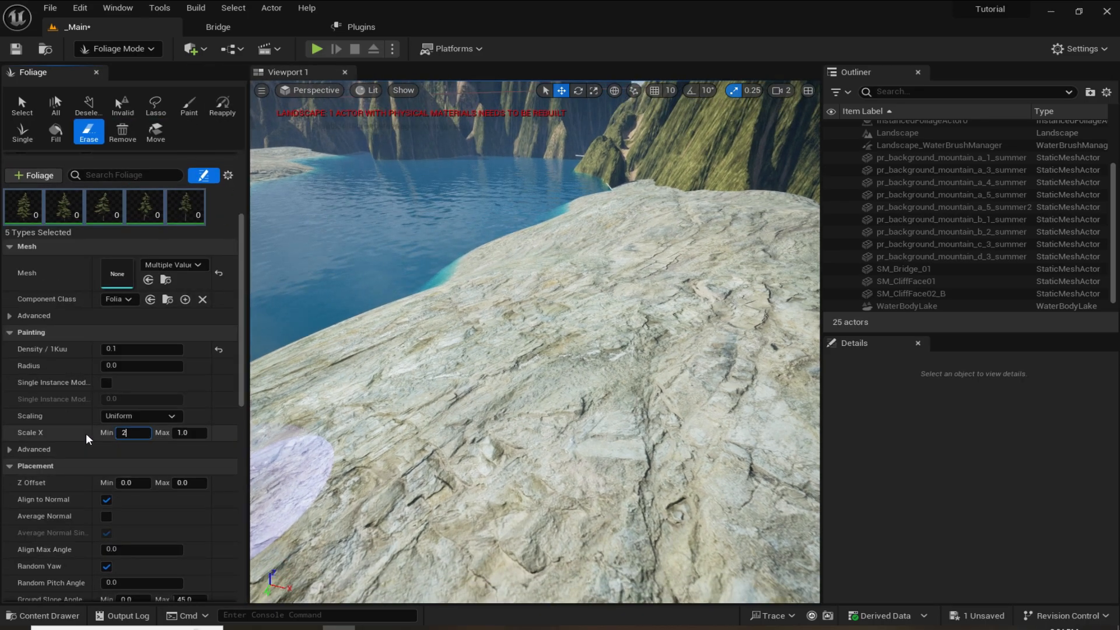
pyautogui.write('2')
pyautogui.press('Return')
pyautogui.press('Return')
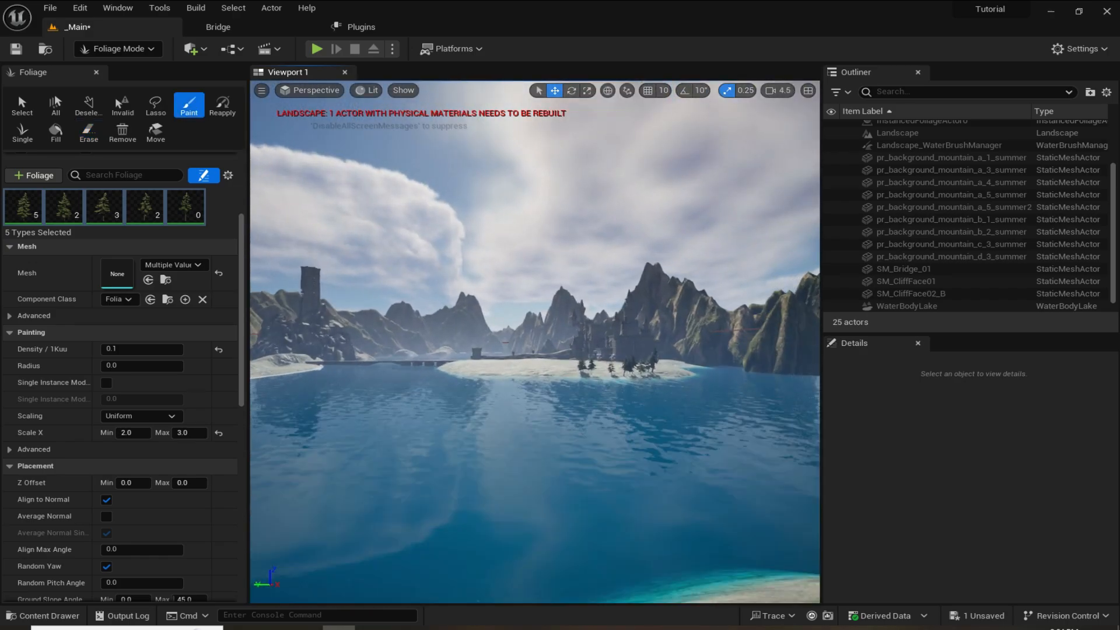
# - Paint sparse pine trees along the shore of the castle island
pyautogui.press('w')
pyautogui.moveTo(535, 342); pyautogui.dragTo(408, 350, button='right')
pyautogui.moveTo(664, 415); pyautogui.dragTo(811, 413, button='right')
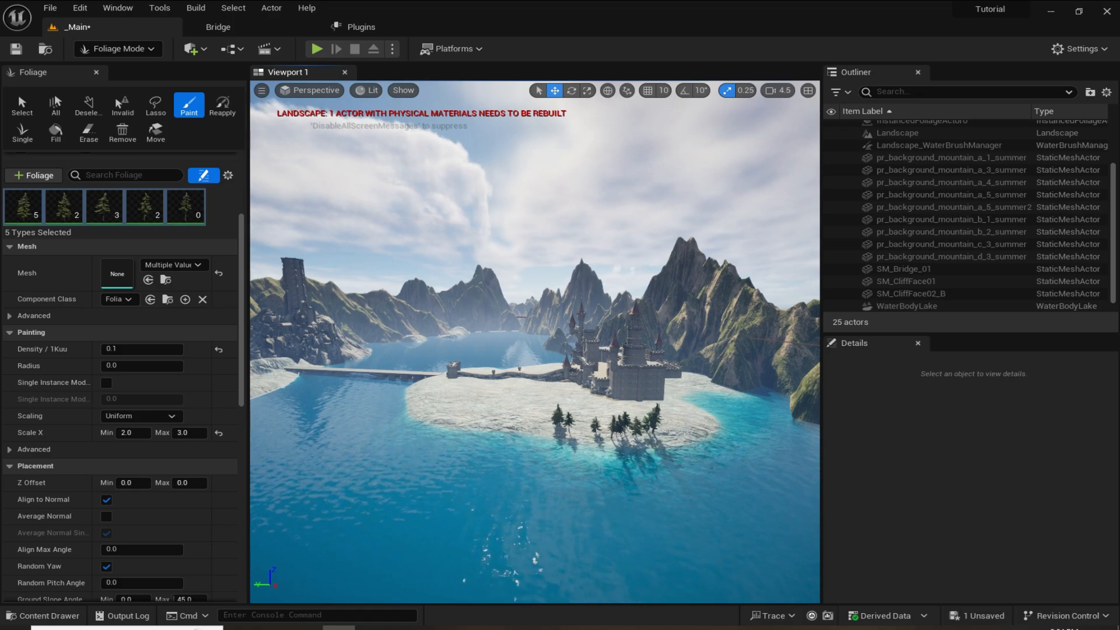
pyautogui.press('w')
pyautogui.moveTo(535, 342)
pyautogui.mouseDown(button='right')
pyautogui.moveTo(572, 385)
pyautogui.moveTo(574, 408)
pyautogui.moveTo(513, 411)
pyautogui.mouseUp(button='right')
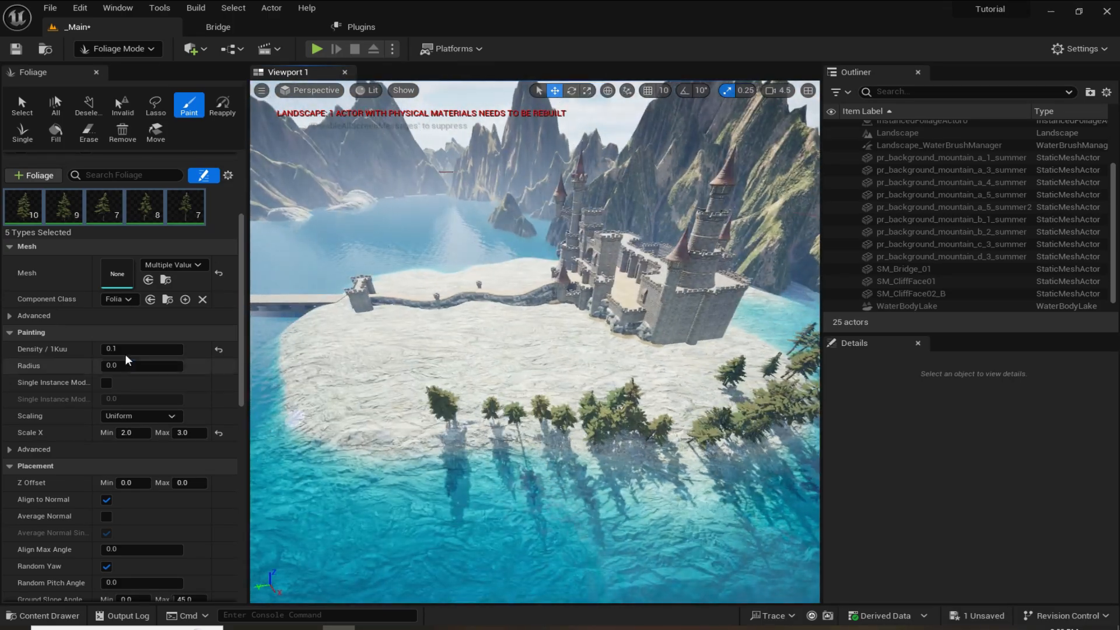
# - Set the pine types' density to 0.4 and paint dense pine forest around the castle island and on the lake shores
pyautogui.click(128, 349)
pyautogui.write('0.4')
pyautogui.press('Return')
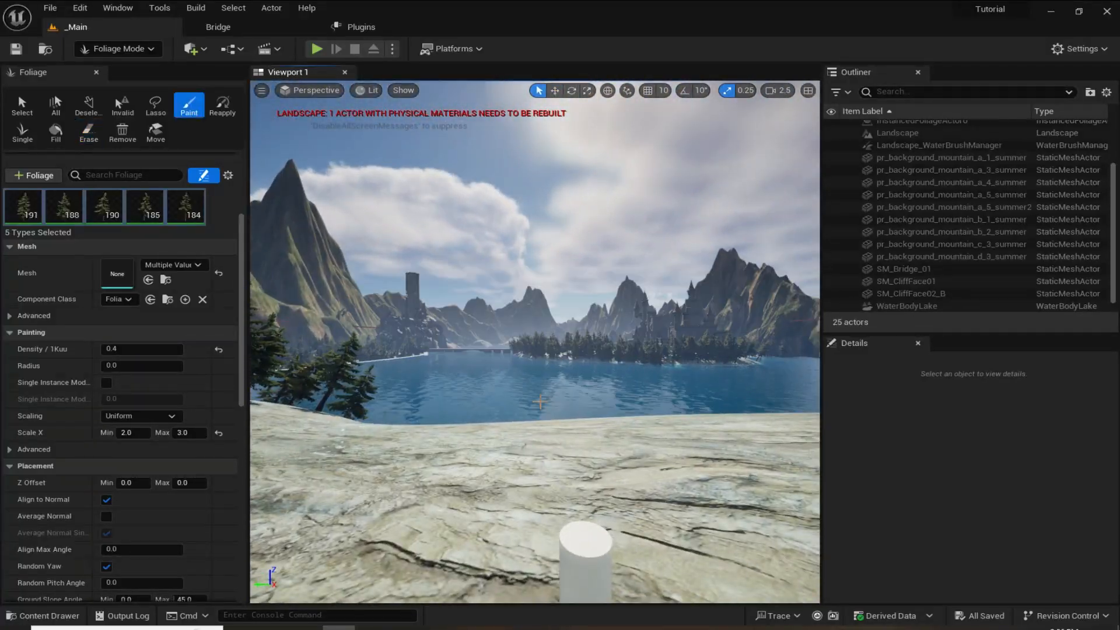
pyautogui.moveTo(540, 401); pyautogui.dragTo(581, 419, button='right')
pyautogui.moveTo(525, 361); pyautogui.dragTo(700, 367, button='right')
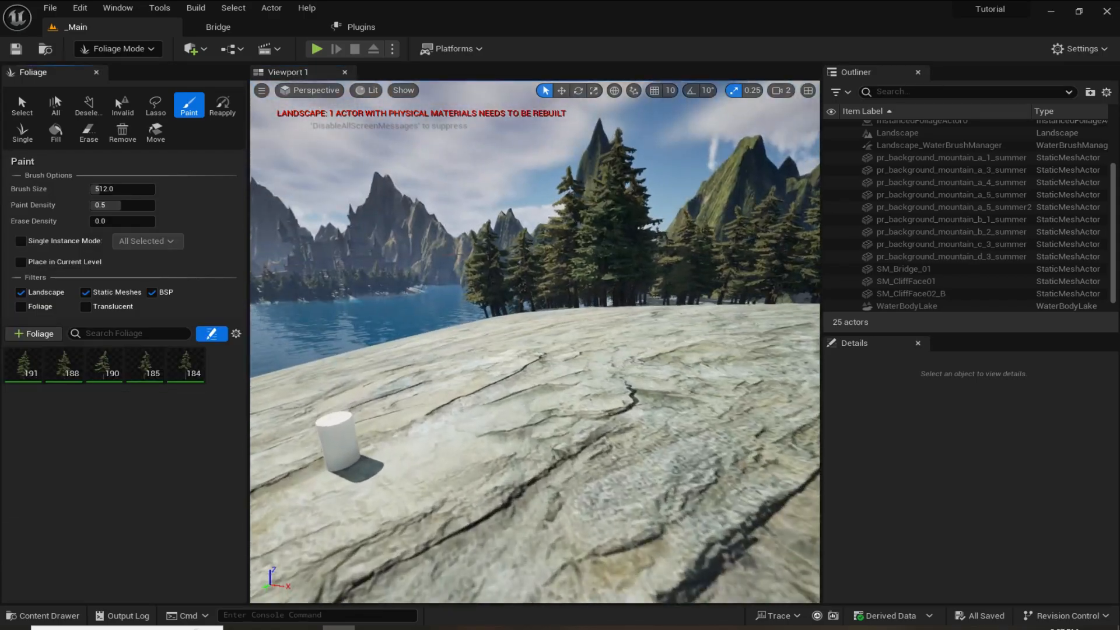
pyautogui.moveTo(534, 342); pyautogui.dragTo(408, 359, button='right')
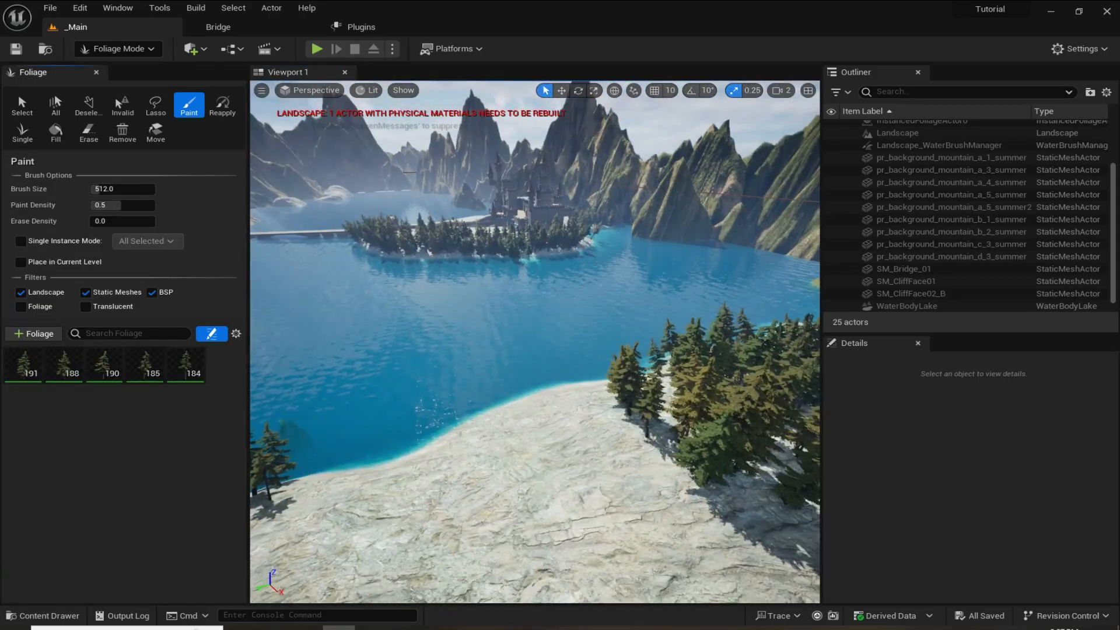
# - Return to Selection mode and rotate the sun until it lights the castle and the mountains behind it
pyautogui.click(119, 49)
pyautogui.click(133, 69)
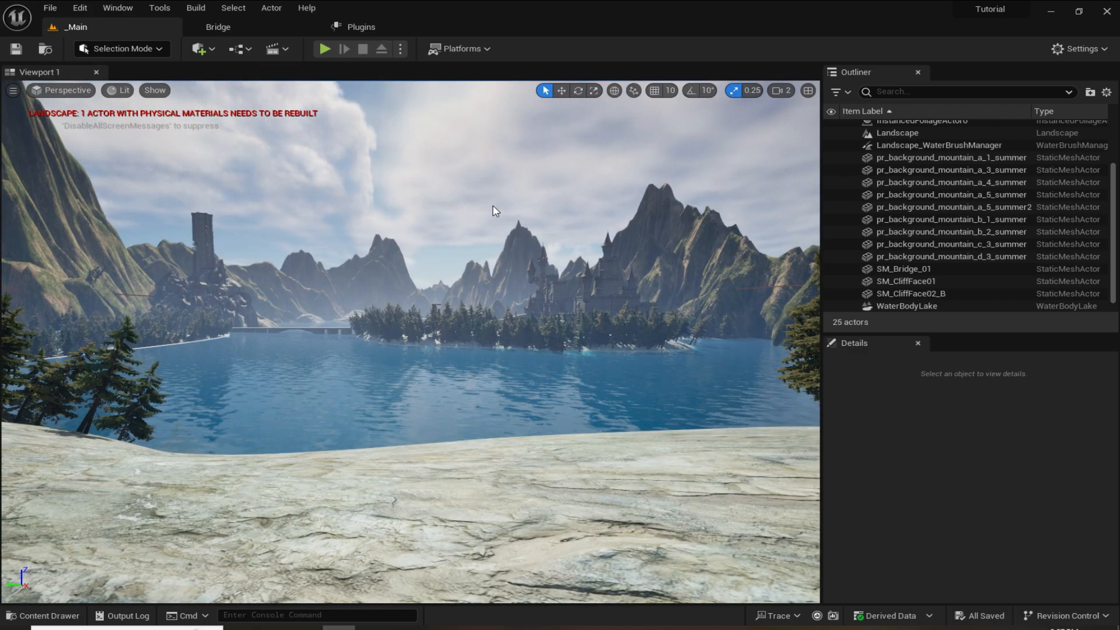
pyautogui.hotkey('ctrl', 'l')
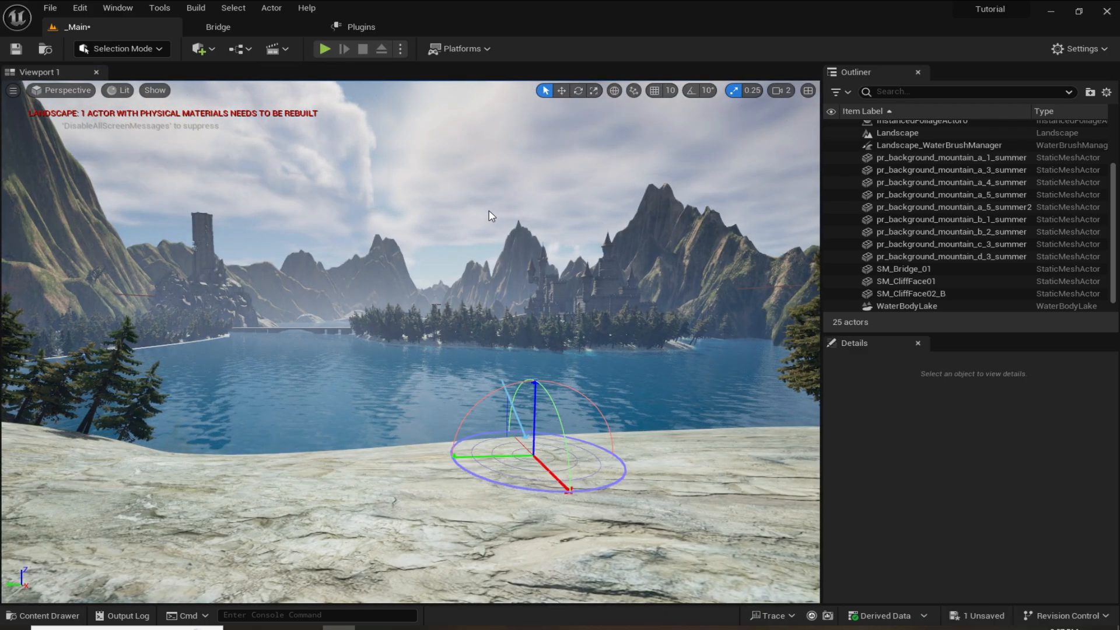
pyautogui.hotkey('ctrl', 'l')
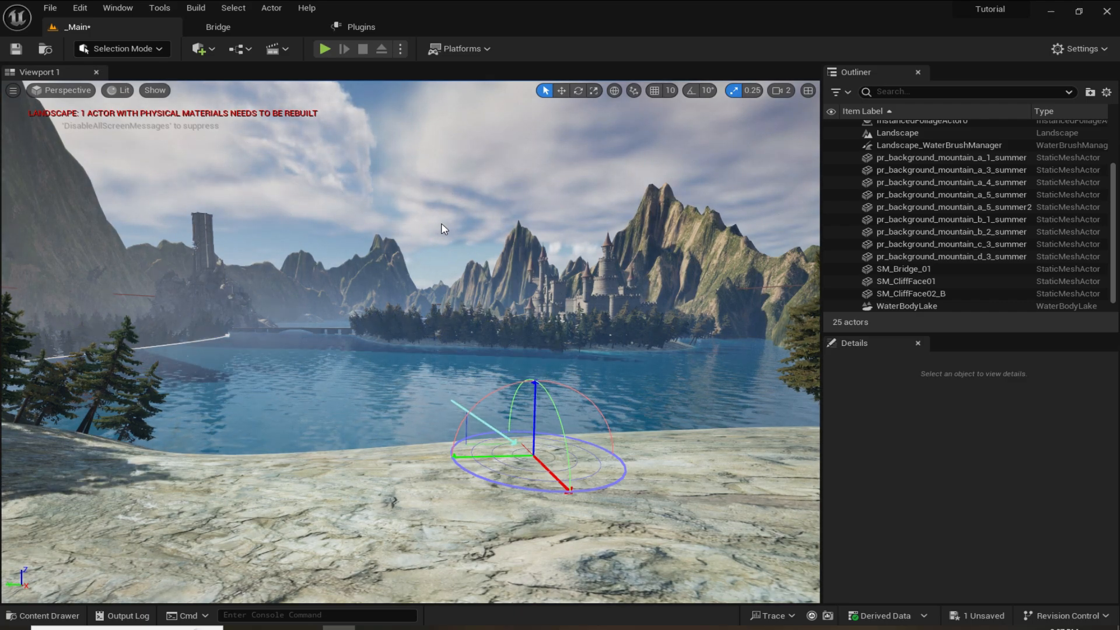
pyautogui.hotkey('ctrl', 'l')
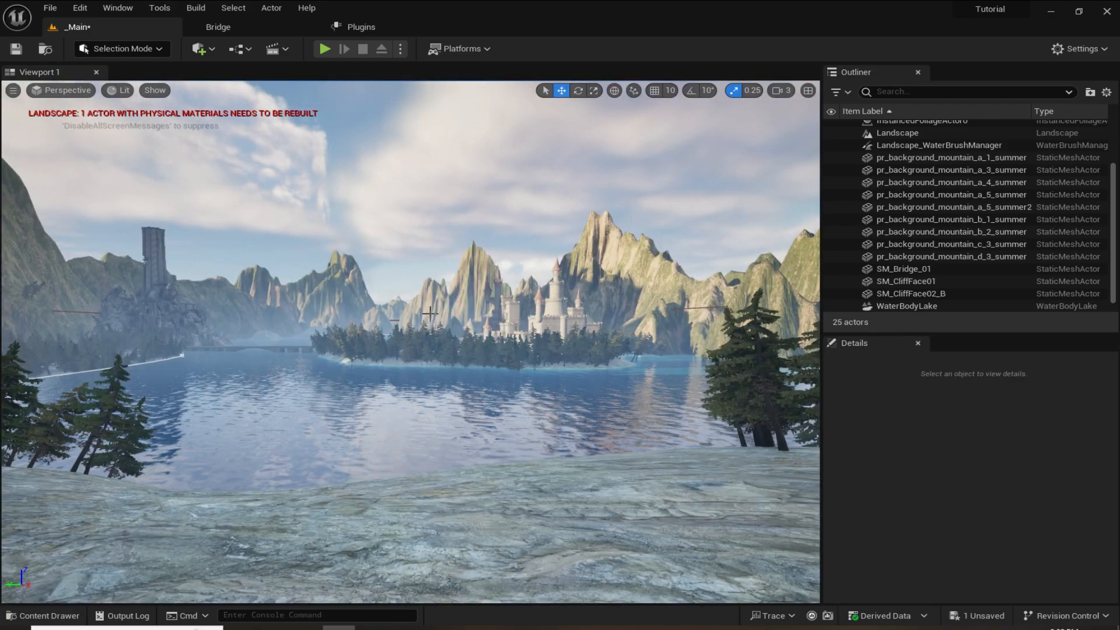
# - Add a cube shape to the level in the sky beside the mountains
pyautogui.moveTo(471, 301); pyautogui.dragTo(610, 303, button='right')
pyautogui.press('w')
pyautogui.scroll(4, 472, 301)
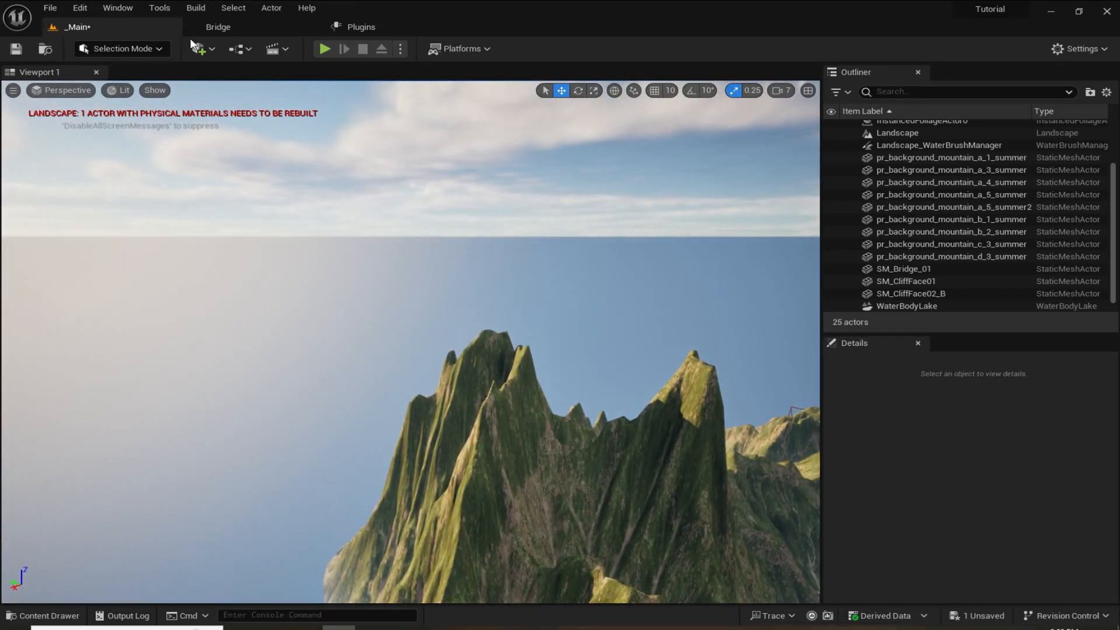
pyautogui.click(198, 49)
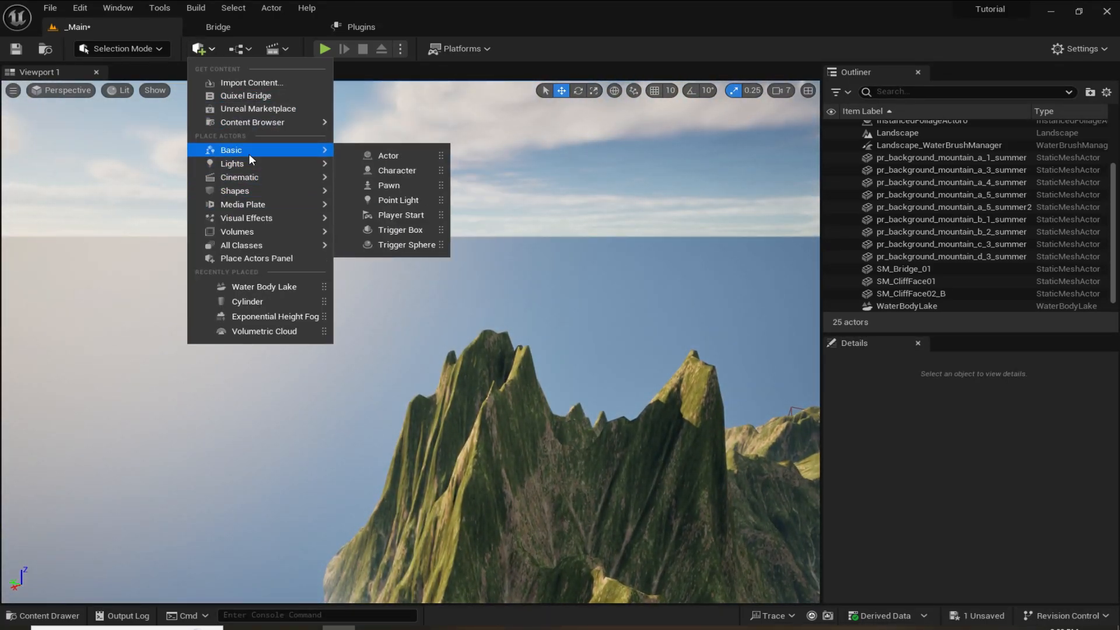
pyautogui.moveTo(245, 191)
pyautogui.click(396, 201)
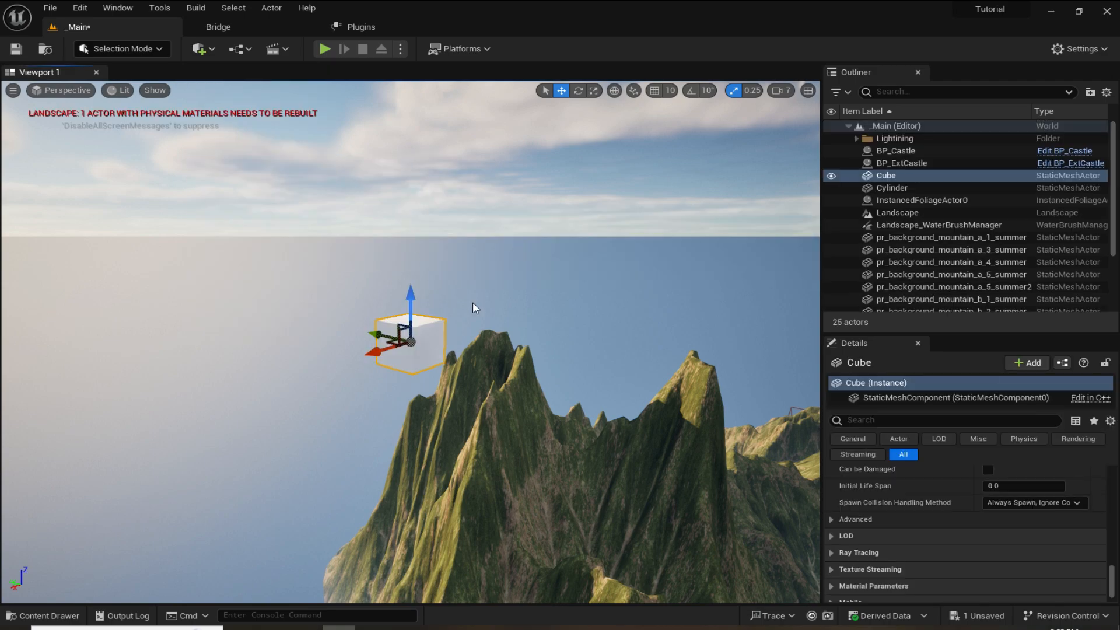
# - Enlarge the new cube freehand into a rough block beside the mountains
pyautogui.moveTo(475, 307); pyautogui.dragTo(475, 338, button='right')
pyautogui.press('s')
pyautogui.press('r')
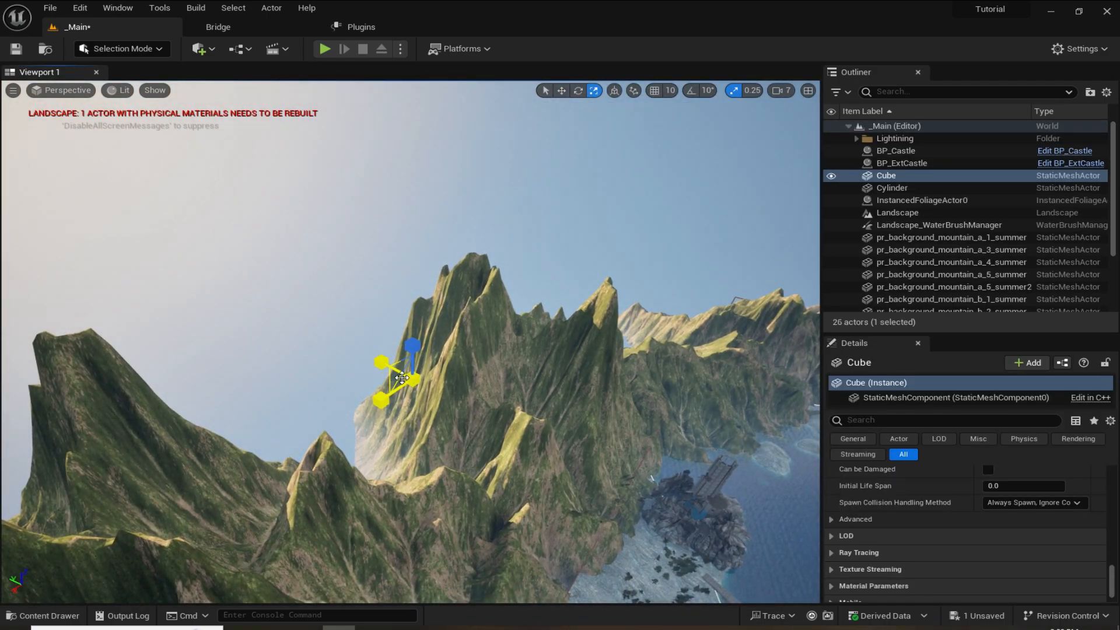
pyautogui.moveTo(412, 379); pyautogui.dragTo(461, 339)
pyautogui.moveTo(381, 361); pyautogui.dragTo(432, 361)
pyautogui.moveTo(412, 350); pyautogui.dragTo(444, 397, button='right')
pyautogui.scroll(3, 444, 397)
# - Set the cube's scale to 1000 in X, 10 in Y and 1000 in Z to form a thin panel
pyautogui.press('s')
pyautogui.scroll(10, 866, 560)
pyautogui.click(996, 524)
pyautogui.write('1000')
pyautogui.press('Tab')
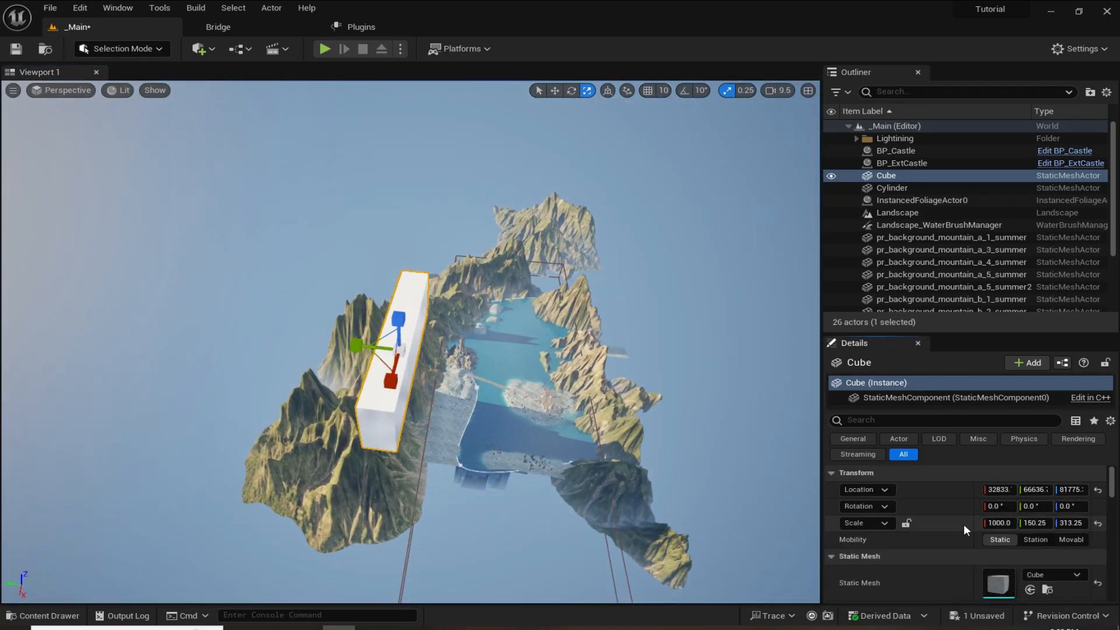
pyautogui.write('1000')
pyautogui.press('Tab')
pyautogui.write('1000')
pyautogui.click(1041, 524)
pyautogui.write('0')
pyautogui.press('Return')
# - Move the thin cube panel outside the mountain range, on the sun-facing side of the lake
pyautogui.press('w')
pyautogui.moveTo(353, 361); pyautogui.dragTo(245, 352)
pyautogui.moveTo(373, 350); pyautogui.dragTo(397, 362, button='right')
pyautogui.moveTo(287, 375); pyautogui.dragTo(283, 356)
pyautogui.moveTo(374, 350); pyautogui.dragTo(420, 327, button='right')
pyautogui.press('d')
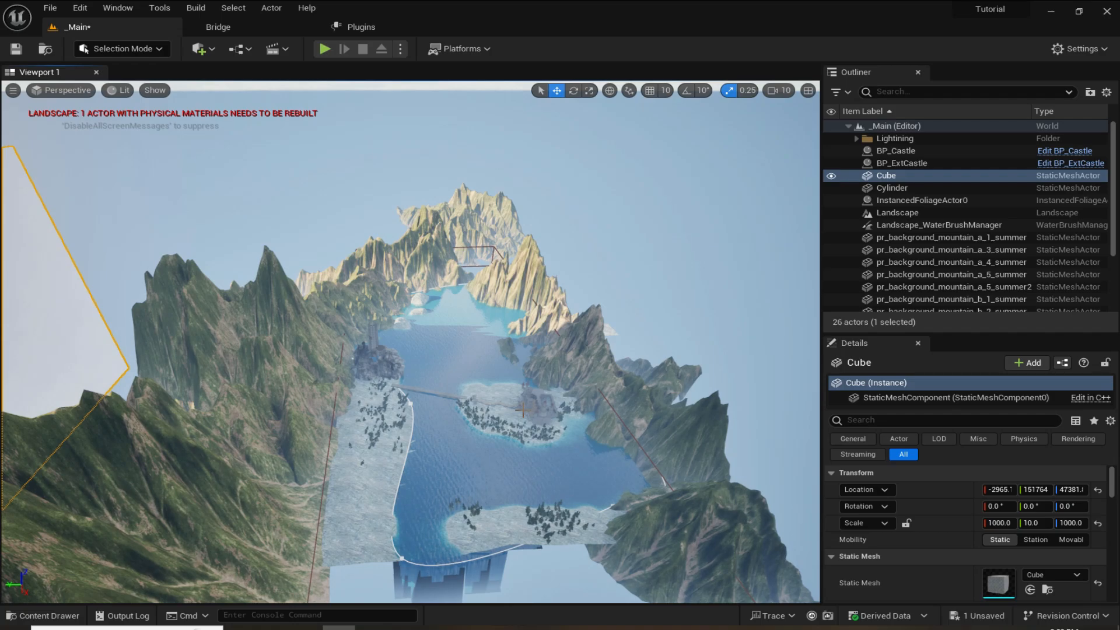
# - Examine from near and far how the panel's shadow falls across the mountains and the lake
pyautogui.press('s')
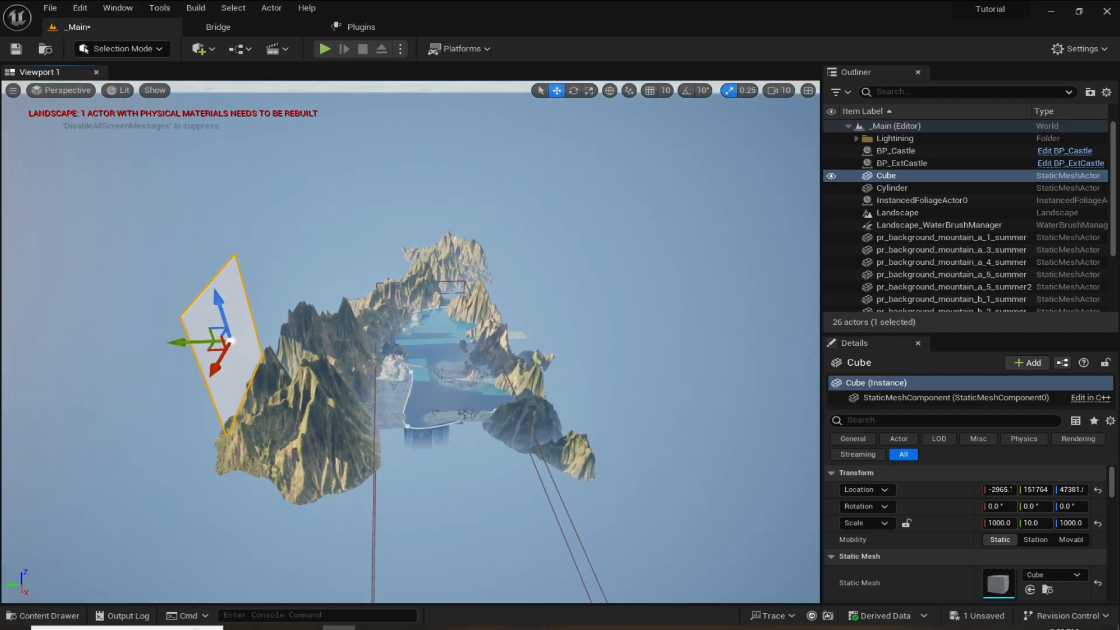
pyautogui.press('w')
pyautogui.press('s')
pyautogui.press('w')
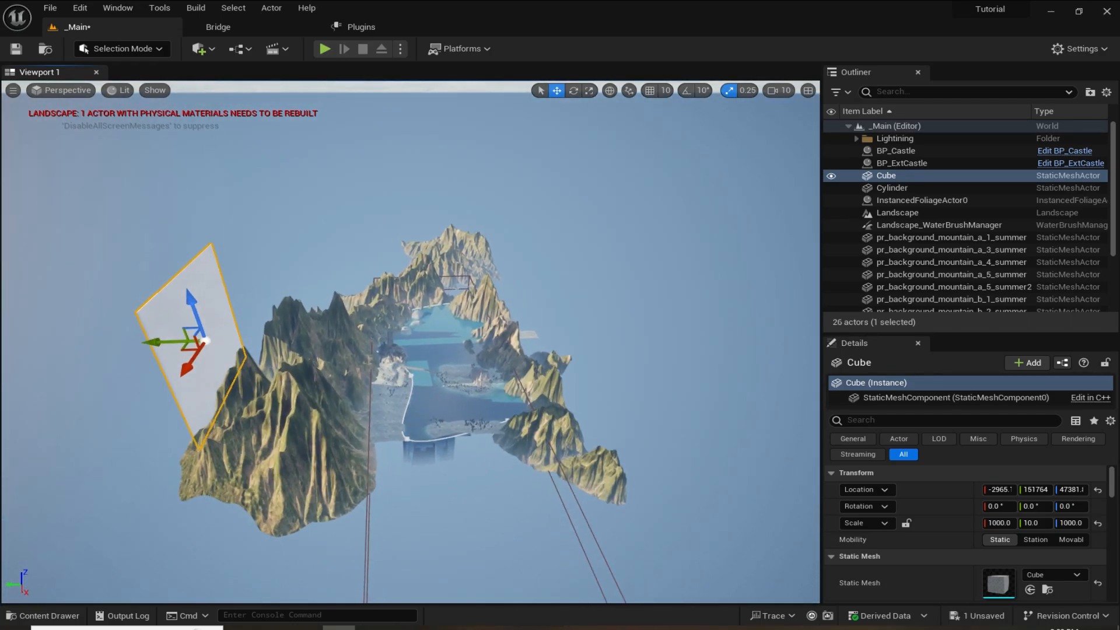
pyautogui.press('w')
pyautogui.press('s')
pyautogui.press('w')
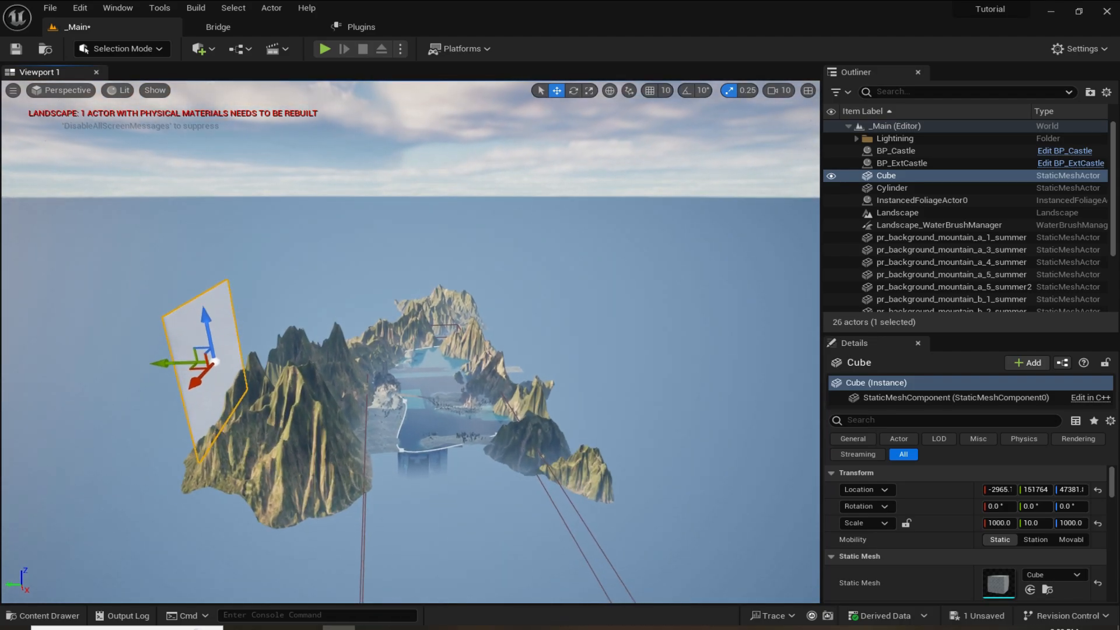
pyautogui.press('w')
pyautogui.press('s')
pyautogui.press('w')
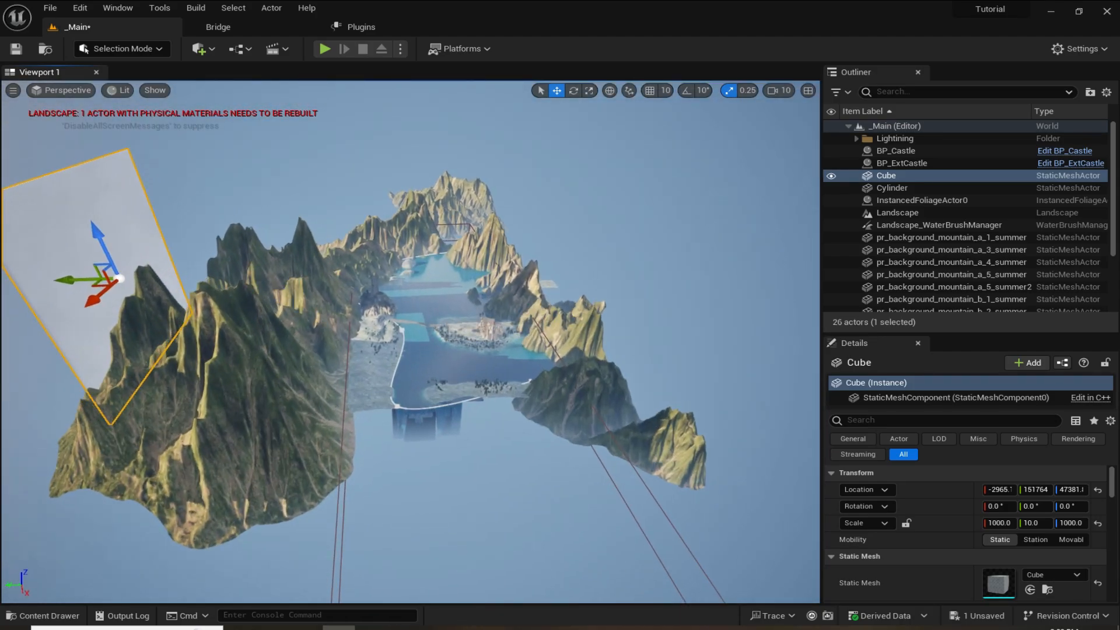
pyautogui.press('w')
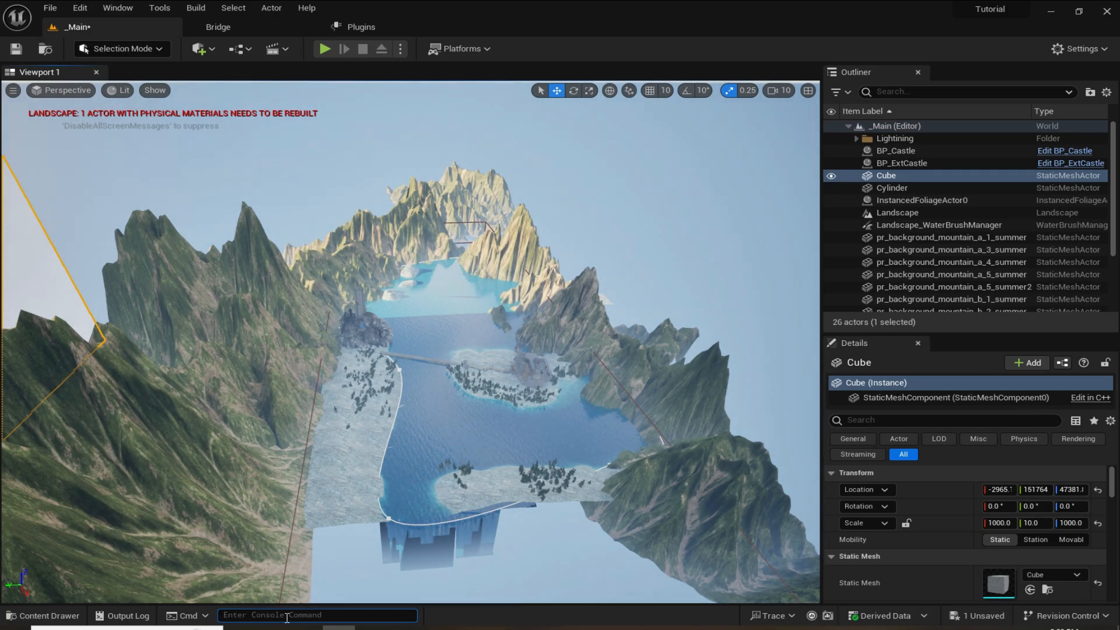
# - Run the console command r.shadow.distancescale 0
pyautogui.write('r')
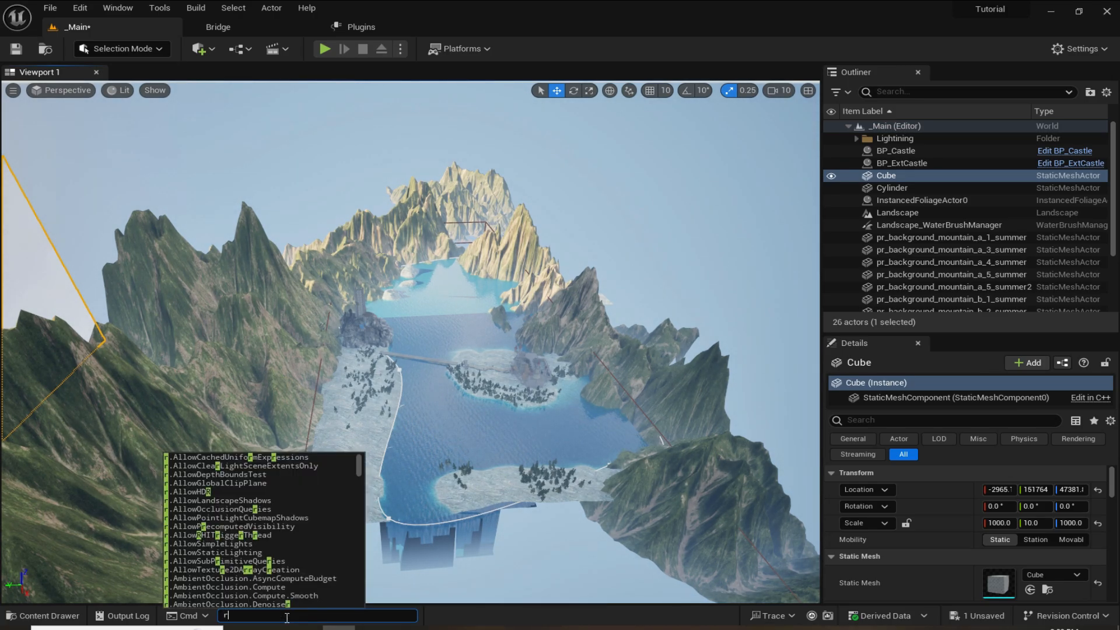
pyautogui.write('.sha')
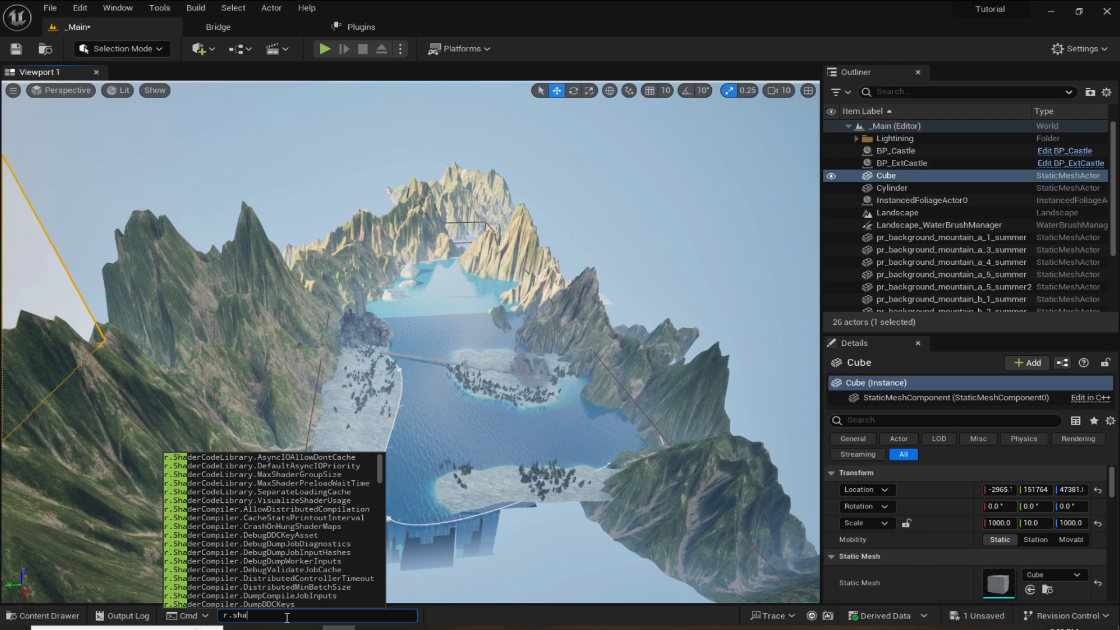
pyautogui.write('dowdis')
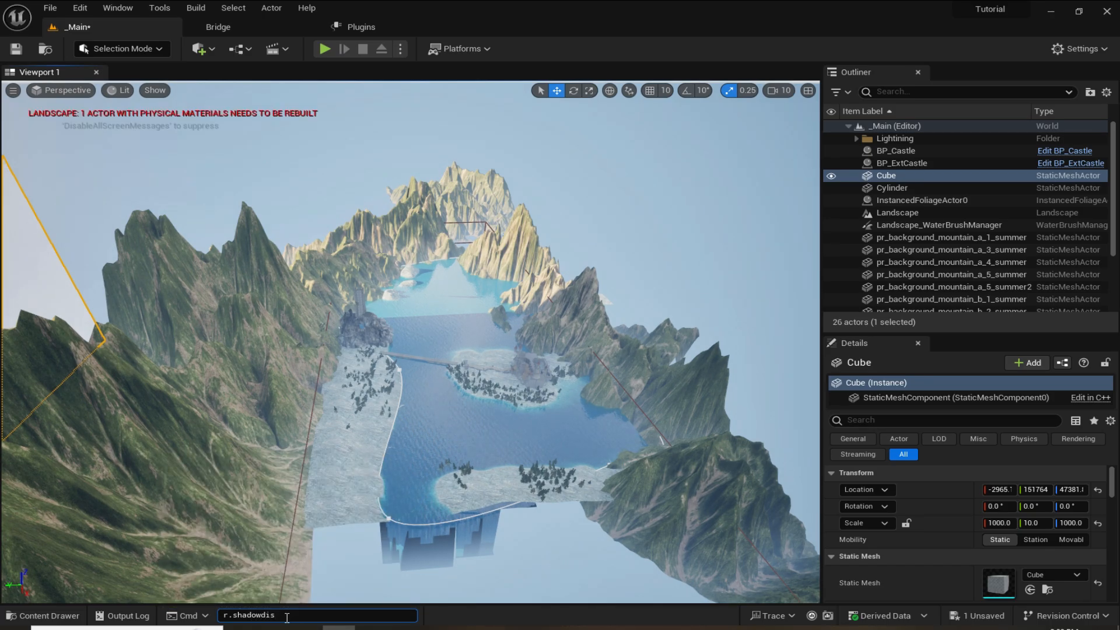
pyautogui.press('BackSpace')
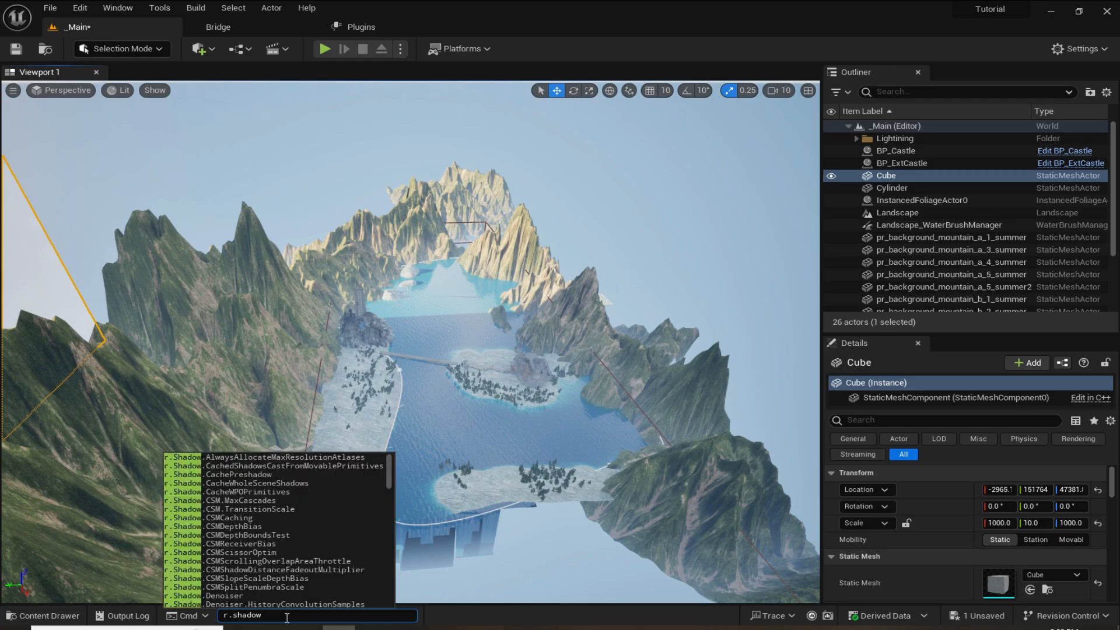
pyautogui.write('di')
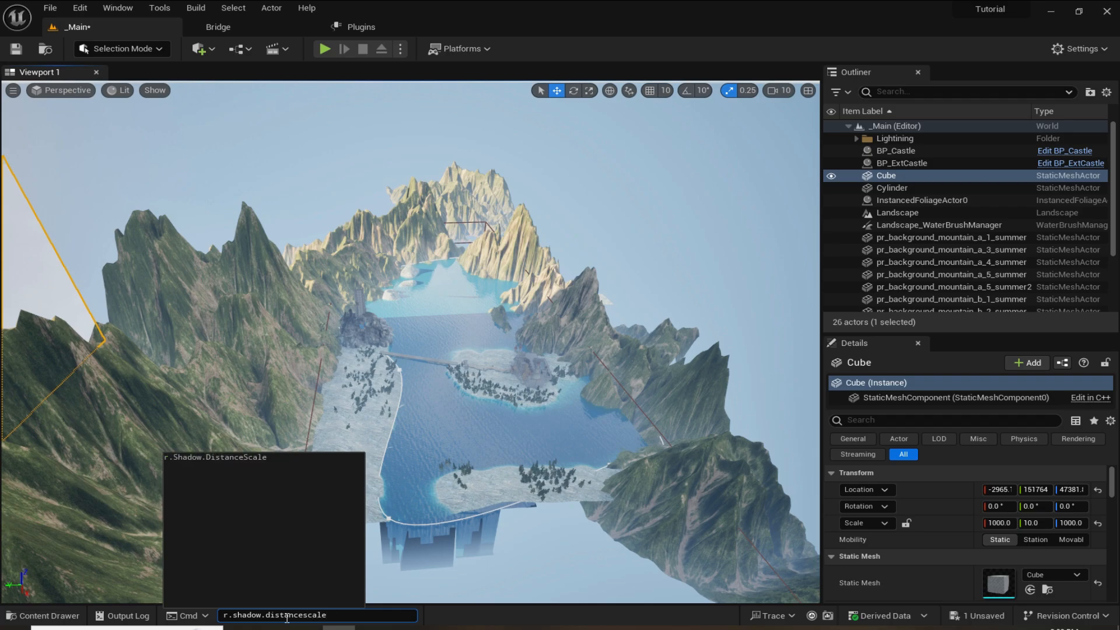
pyautogui.write('stancescale 0')
pyautogui.press('s')
pyautogui.moveTo(393, 428); pyautogui.dragTo(391, 403, button='right')
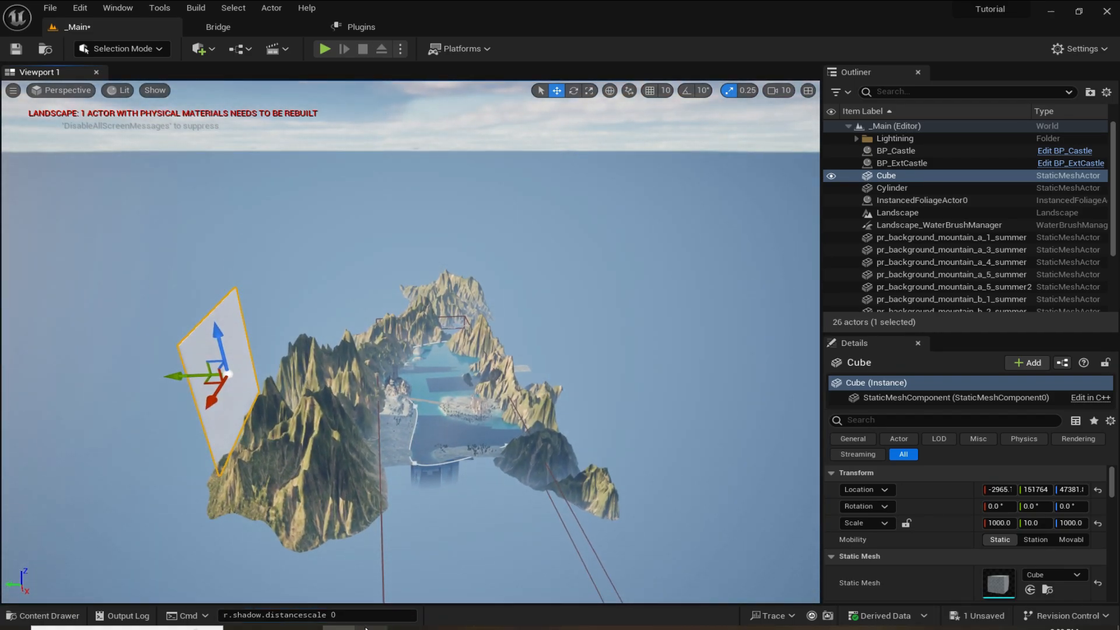
pyautogui.click(357, 612)
pyautogui.press('Return')
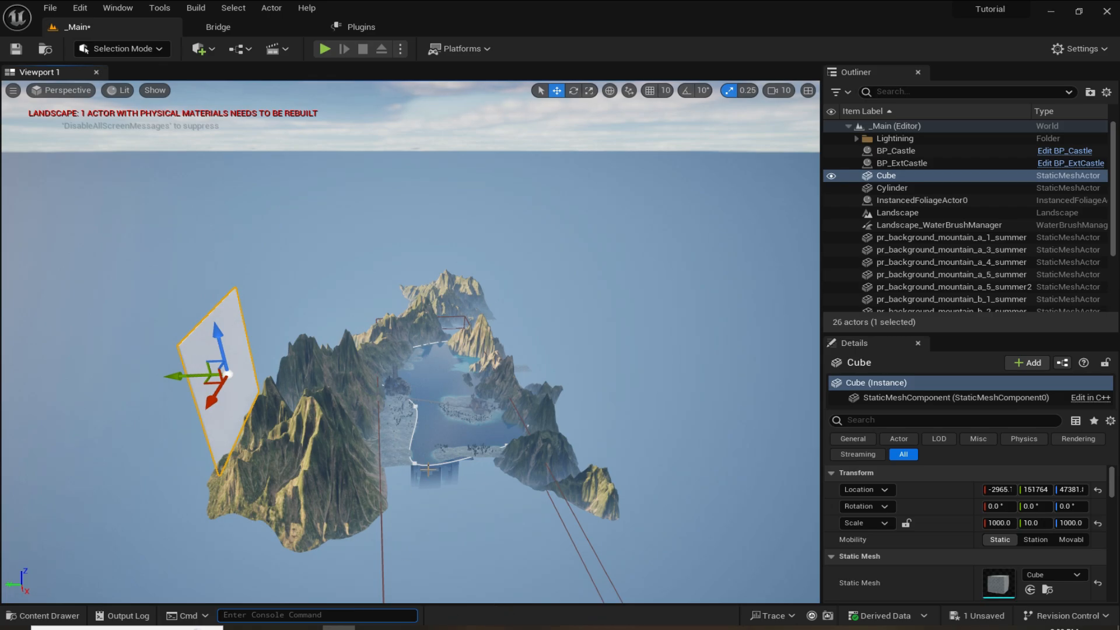
# - Move the panel farther from the mountains, rotate it about -7.9° around Z and stretch its X scale to about 1011.5
pyautogui.press('w')
pyautogui.moveTo(433, 438); pyautogui.dragTo(488, 470, button='right')
pyautogui.press('a')
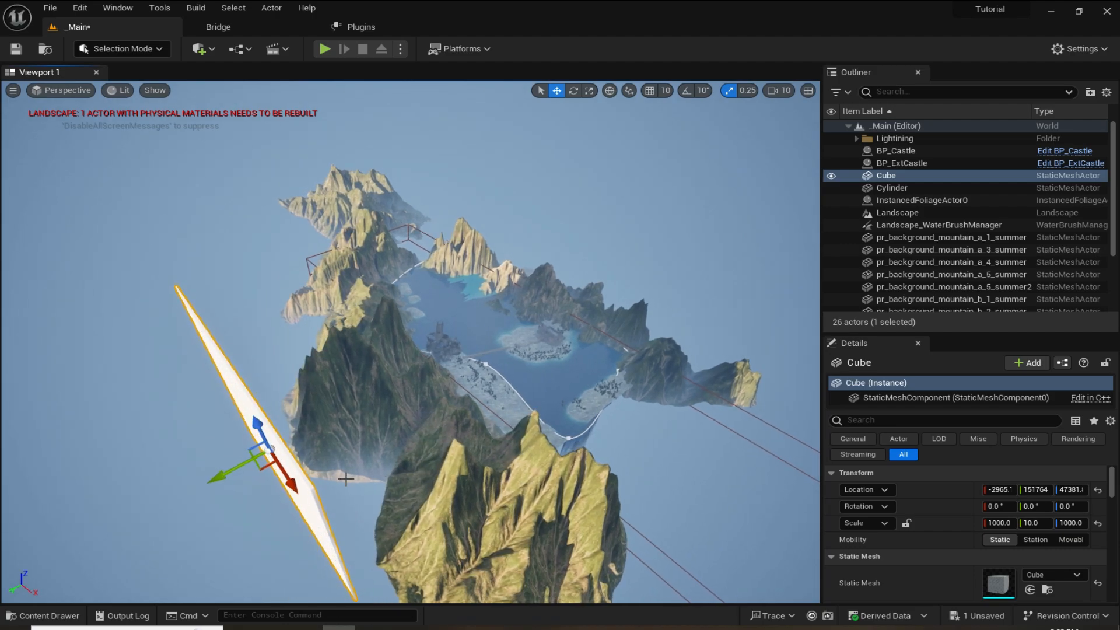
pyautogui.moveTo(262, 468); pyautogui.dragTo(201, 409)
pyautogui.press('e')
pyautogui.press('r')
pyautogui.moveTo(195, 403); pyautogui.dragTo(204, 413)
pyautogui.moveTo(204, 413); pyautogui.dragTo(245, 418, button='right')
pyautogui.press('w')
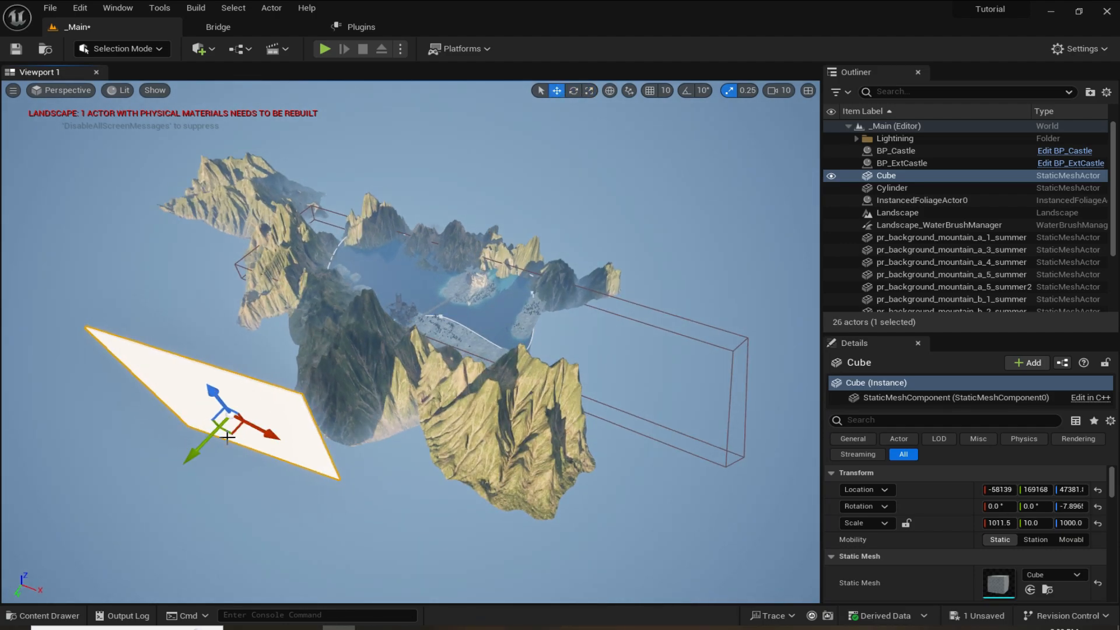
# - Duplicate the panel twice and spread the copies outside the mountains to block more sunlight
pyautogui.keyDown('alt'); pyautogui.moveTo(224, 389); pyautogui.dragTo(3, 265); pyautogui.keyUp('alt')
pyautogui.click(235, 430)
pyautogui.click(128, 342)
pyautogui.moveTo(373, 327); pyautogui.dragTo(408, 326, button='right')
pyautogui.moveTo(169, 247); pyautogui.dragTo(127, 247)
pyautogui.moveTo(374, 327); pyautogui.dragTo(409, 362, button='right')
# - Move the original panel and its first copy farther outward, and check the shading on the castle and mountains
pyautogui.click(313, 187)
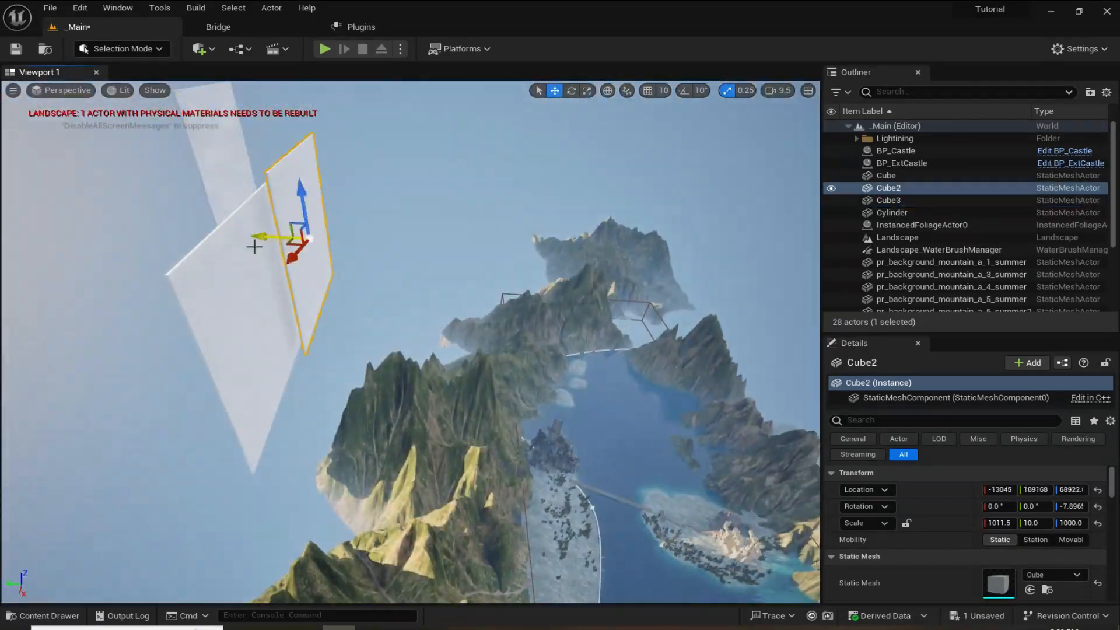
pyautogui.keyDown('ctrl'); pyautogui.click(224, 292); pyautogui.keyUp('ctrl')
pyautogui.moveTo(186, 306); pyautogui.dragTo(121, 311)
pyautogui.moveTo(584, 291); pyautogui.dragTo(626, 256, button='right')
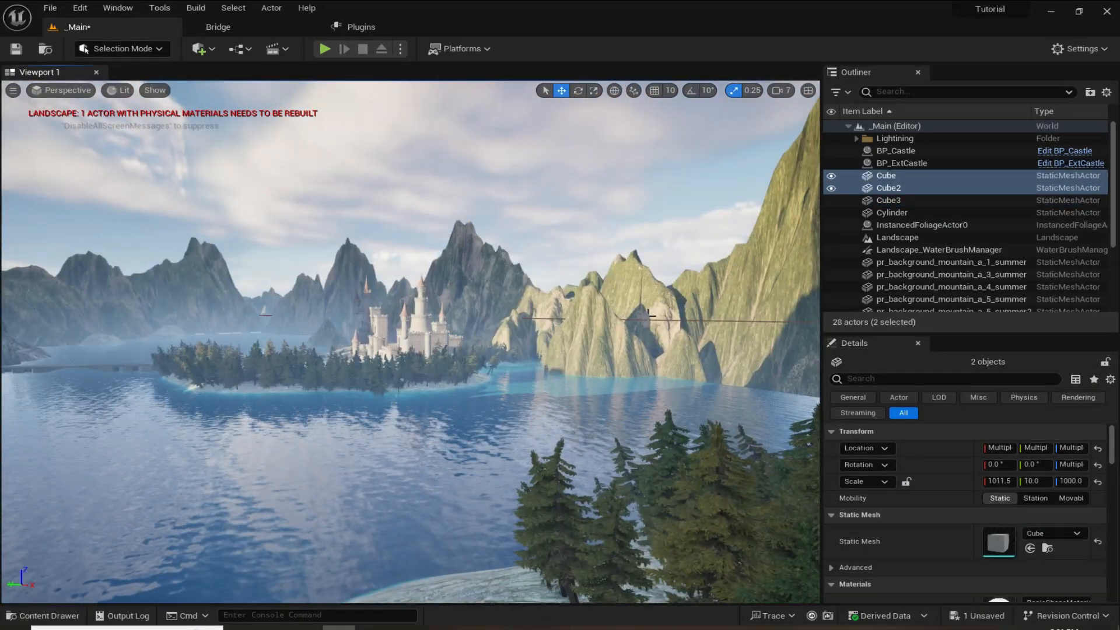
pyautogui.press('s')
pyautogui.moveTo(686, 301); pyautogui.dragTo(666, 362, button='right')
pyautogui.scroll(2, 685, 301)
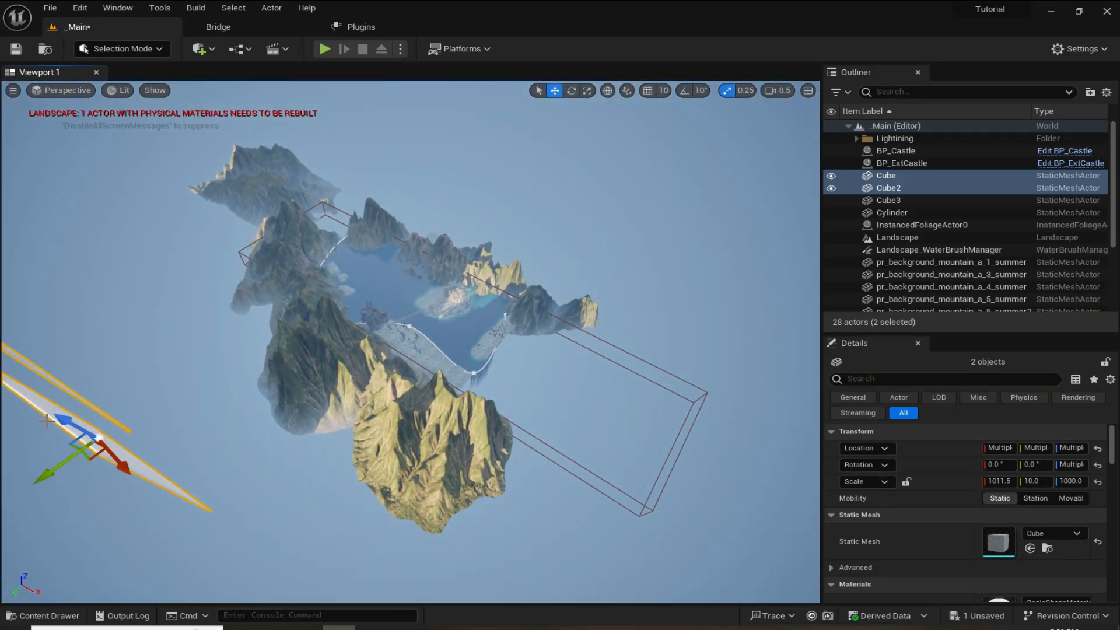
# - Add a fourth shadow panel by duplicating an existing one, and adjust its scale and rotation beside the mountains
pyautogui.click(93, 481)
pyautogui.keyDown('alt'); pyautogui.moveTo(126, 484); pyautogui.dragTo(251, 545); pyautogui.keyUp('alt')
pyautogui.moveTo(467, 350); pyautogui.dragTo(420, 368, button='right')
pyautogui.scroll(1, 420, 367)
pyautogui.press('r')
pyautogui.moveTo(401, 482); pyautogui.dragTo(384, 507)
pyautogui.press('e')
pyautogui.moveTo(422, 527); pyautogui.dragTo(432, 519)
# - Duplicate a fifth shadow panel, and rotate and position it to close the gap in the row
pyautogui.press('w')
pyautogui.moveTo(386, 502); pyautogui.dragTo(467, 466, button='right')
pyautogui.keyDown('alt'); pyautogui.moveTo(501, 361); pyautogui.dragTo(467, 362); pyautogui.keyUp('alt')
pyautogui.moveTo(467, 361); pyautogui.dragTo(427, 383, button='right')
pyautogui.moveTo(427, 383); pyautogui.dragTo(427, 390)
pyautogui.moveTo(427, 390); pyautogui.dragTo(409, 397, button='right')
pyautogui.press('e')
pyautogui.moveTo(417, 470); pyautogui.dragTo(431, 468)
pyautogui.press('w')
pyautogui.moveTo(435, 395); pyautogui.dragTo(435, 389)
pyautogui.click(379, 467)
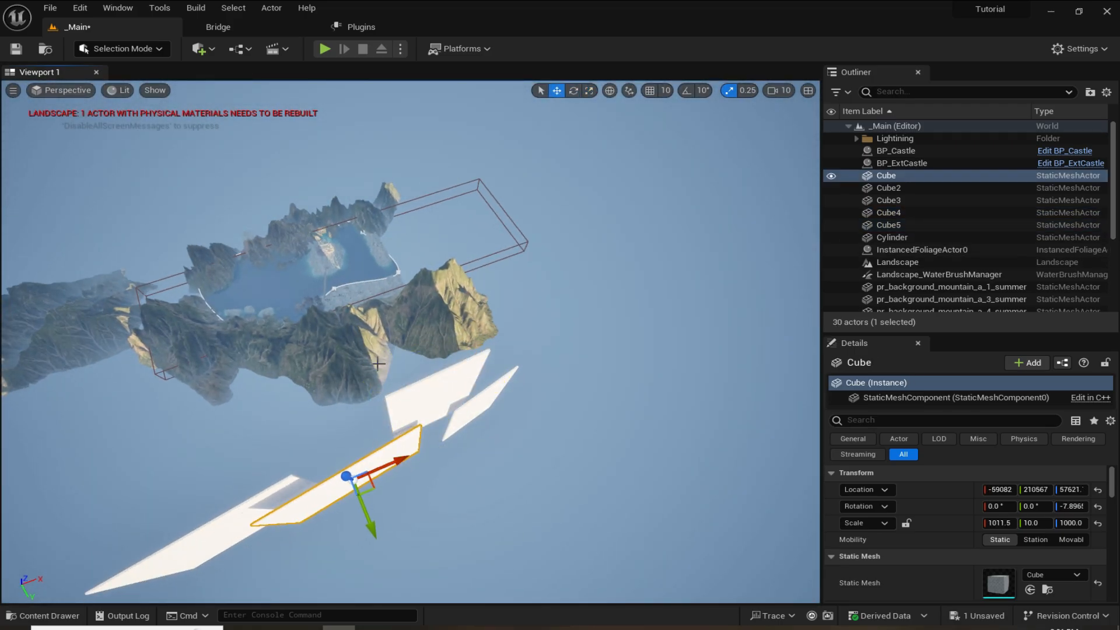
pyautogui.click(387, 349)
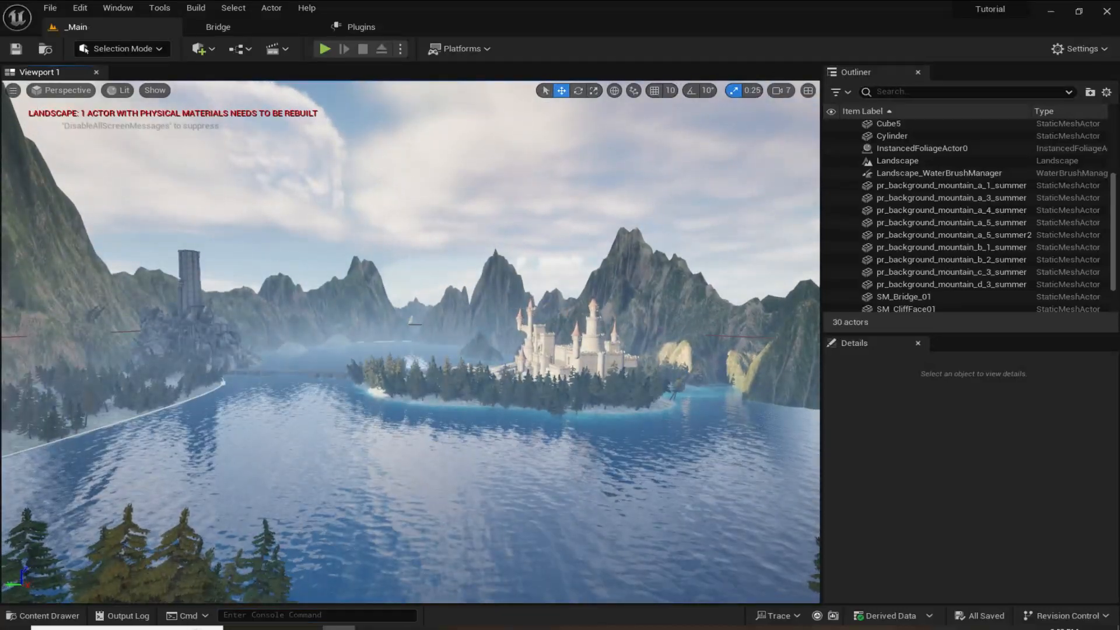
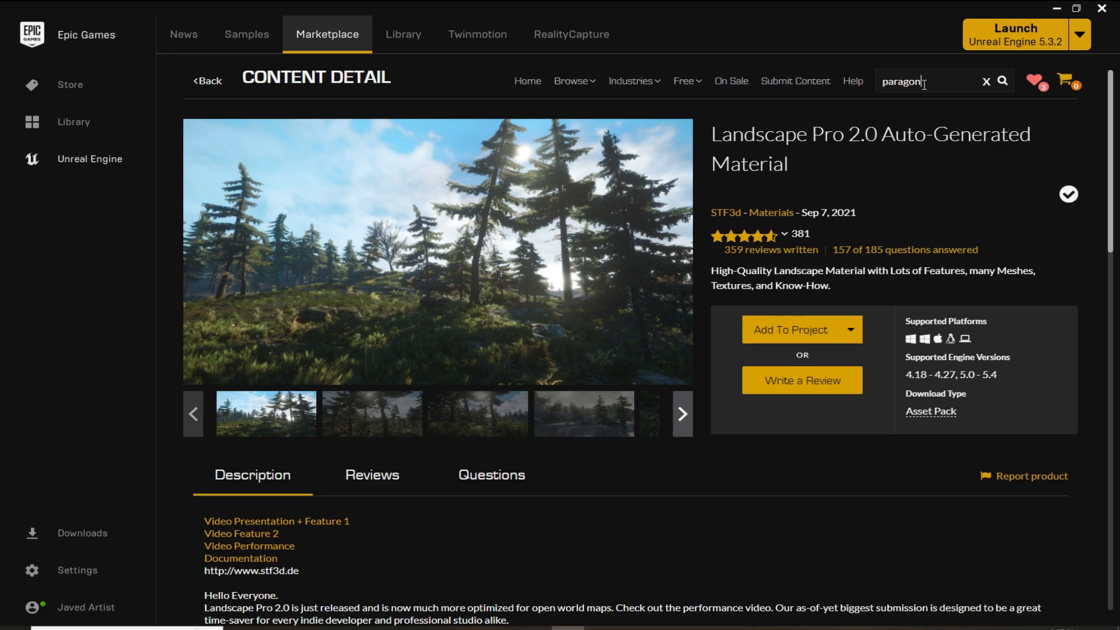
# - In the Epic Games Launcher, search the Marketplace for paragon and add Paragon: Greystone to the Tutorial project
pyautogui.press('Return')
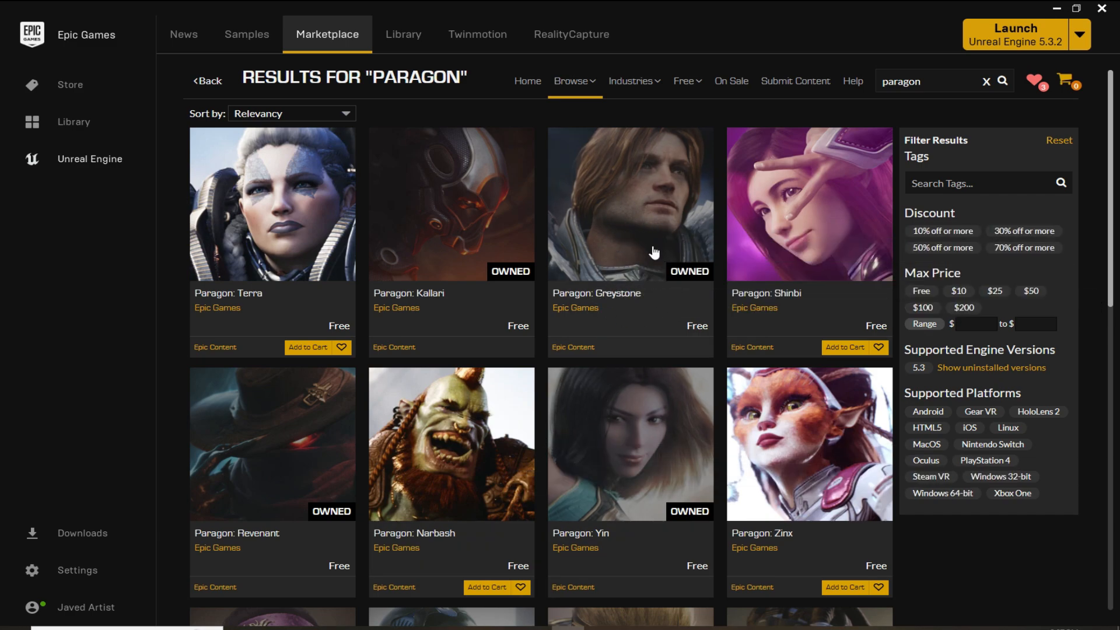
pyautogui.click(628, 236)
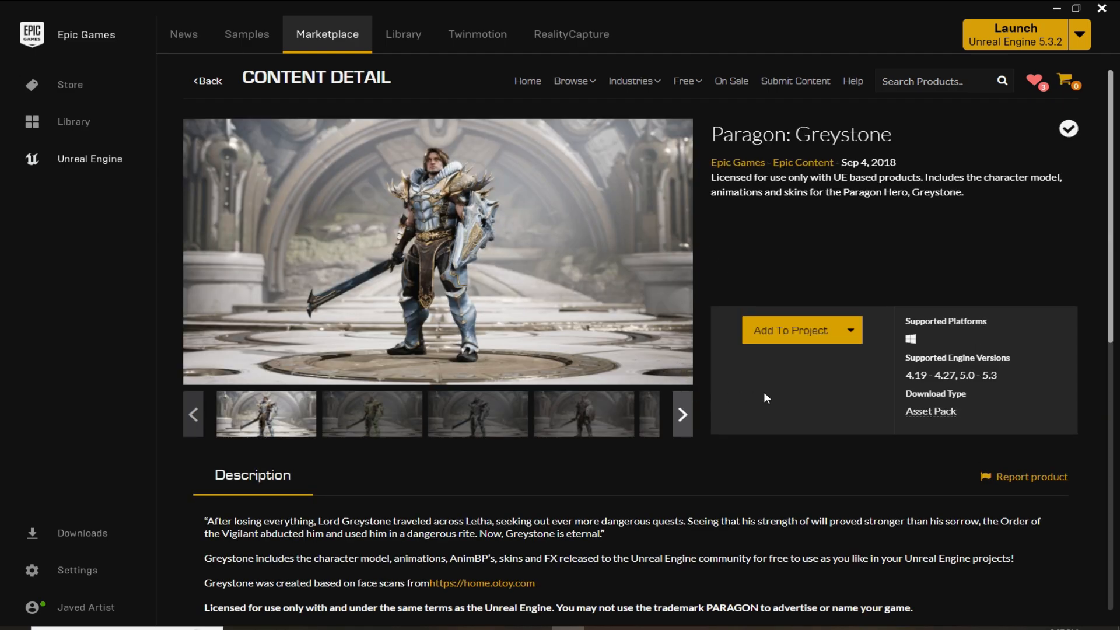
pyautogui.click(758, 330)
pyautogui.click(717, 299)
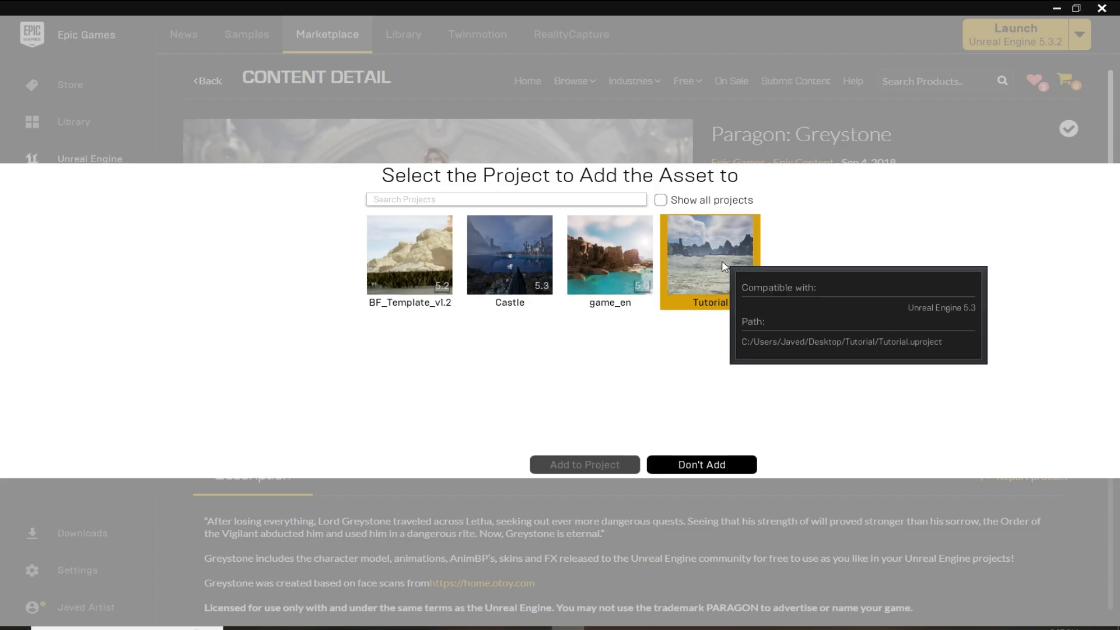
pyautogui.click(583, 467)
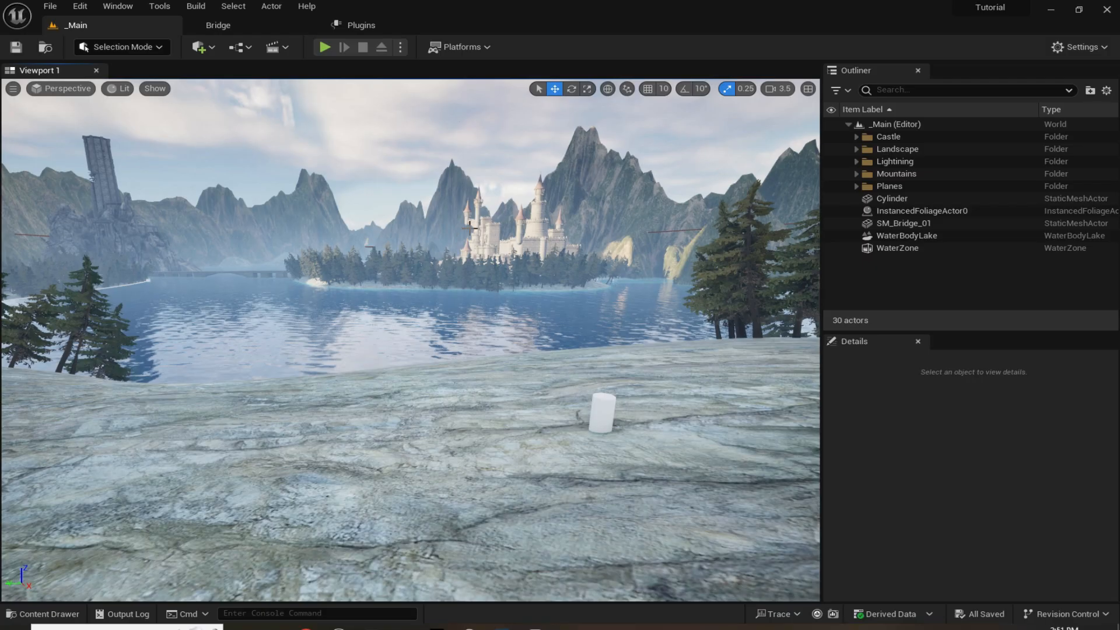
# - Back in Unreal Editor, browse the ParagonGreystone content with the filter switched from static meshes to skeletal meshes
pyautogui.moveTo(680, 407); pyautogui.dragTo(671, 419, button='right')
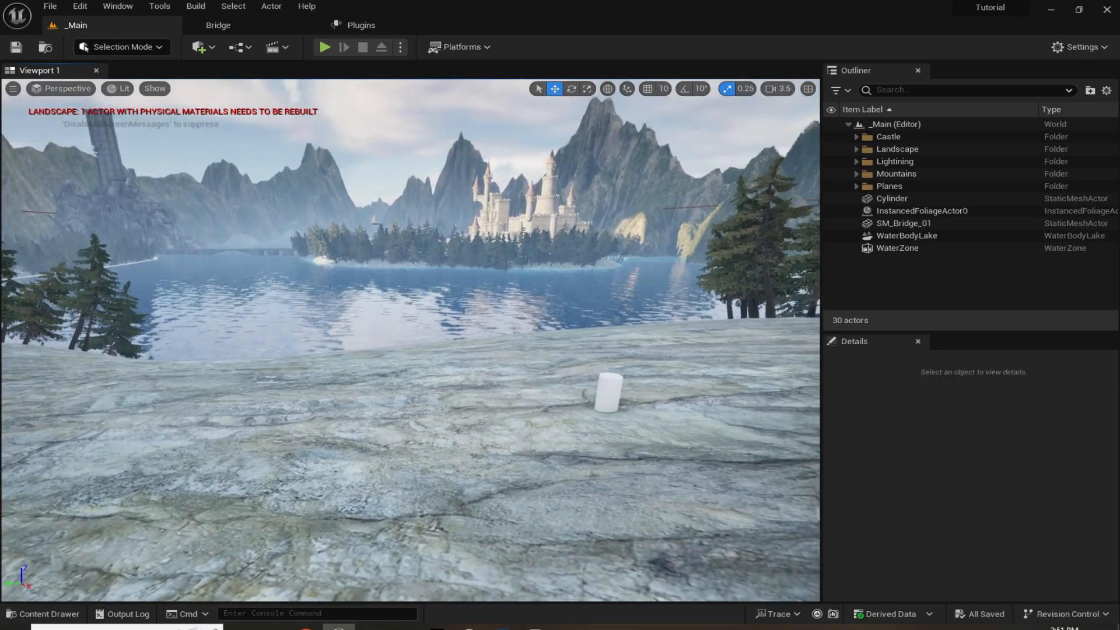
pyautogui.hotkey('ctrl', 'space')
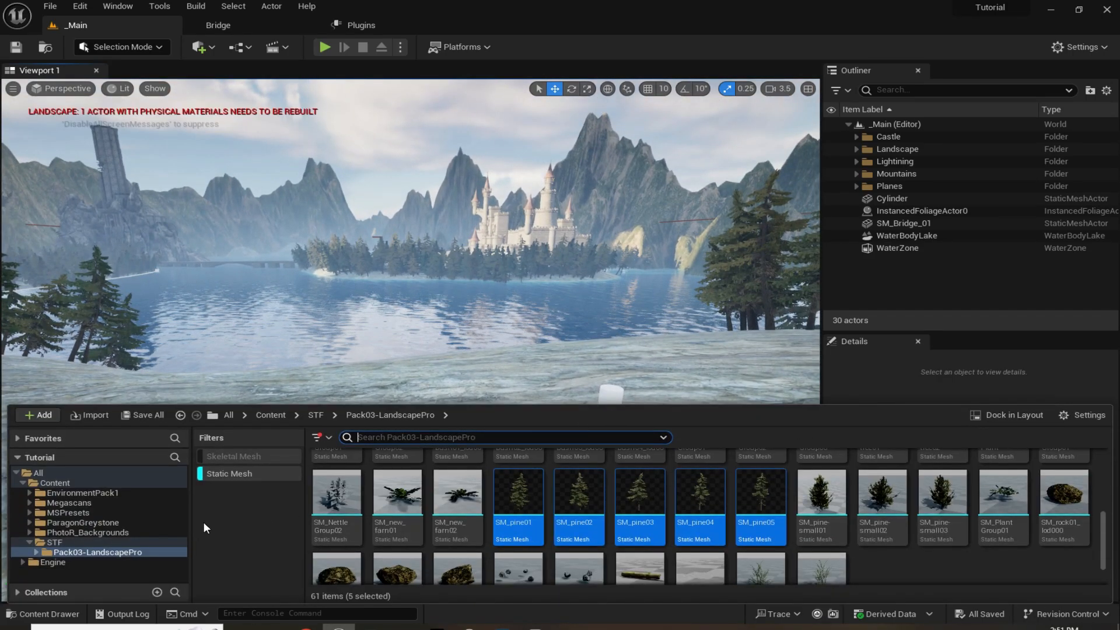
pyautogui.click(29, 542)
pyautogui.click(236, 473)
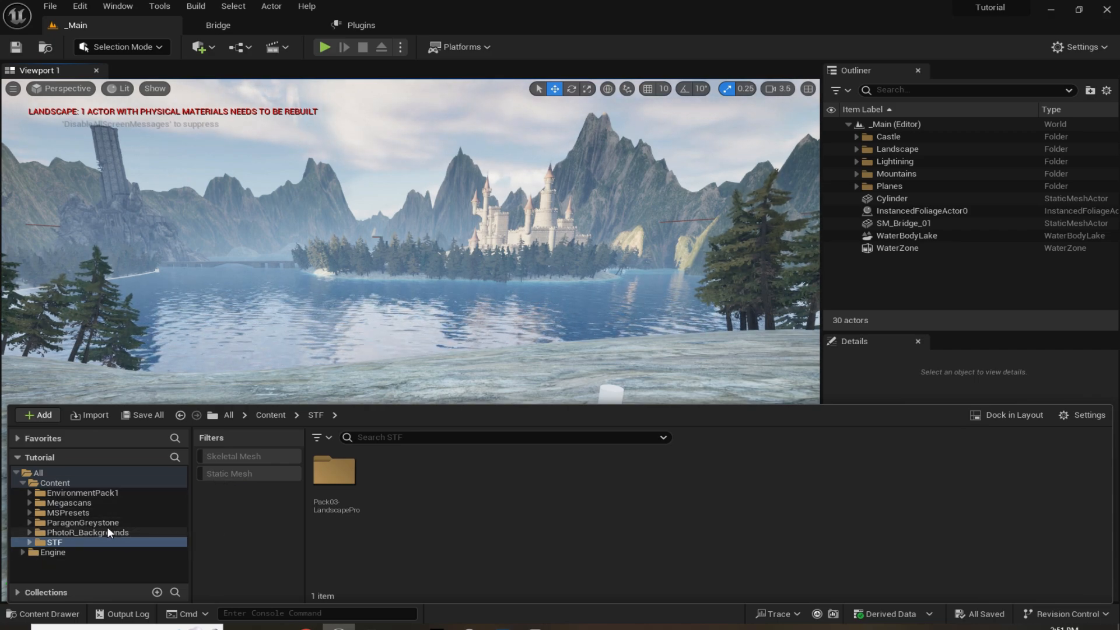
pyautogui.click(88, 523)
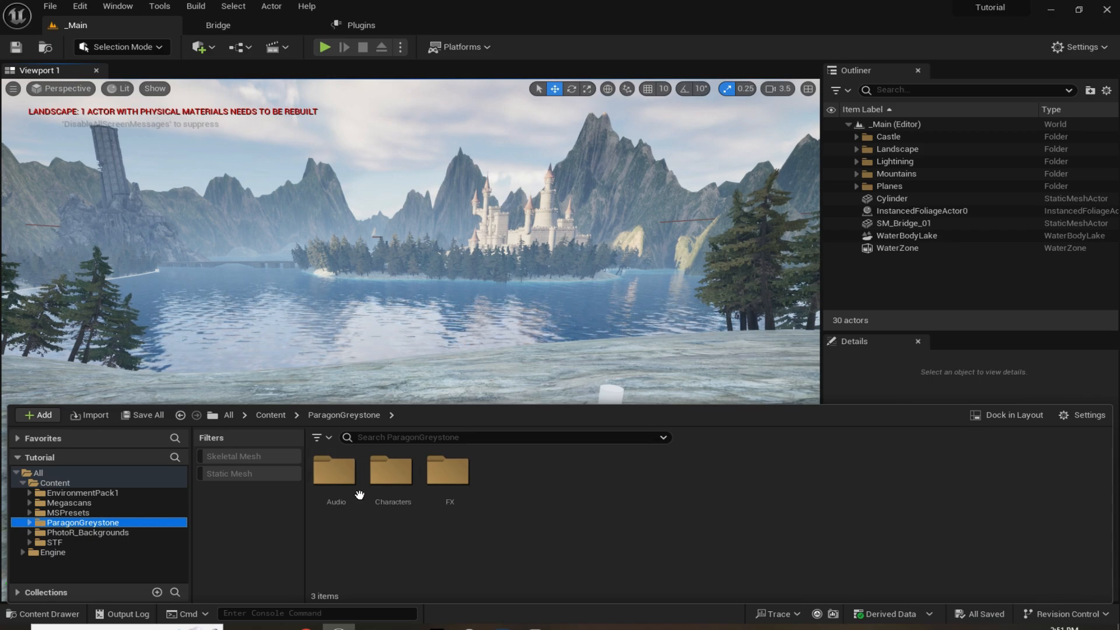
pyautogui.click(242, 458)
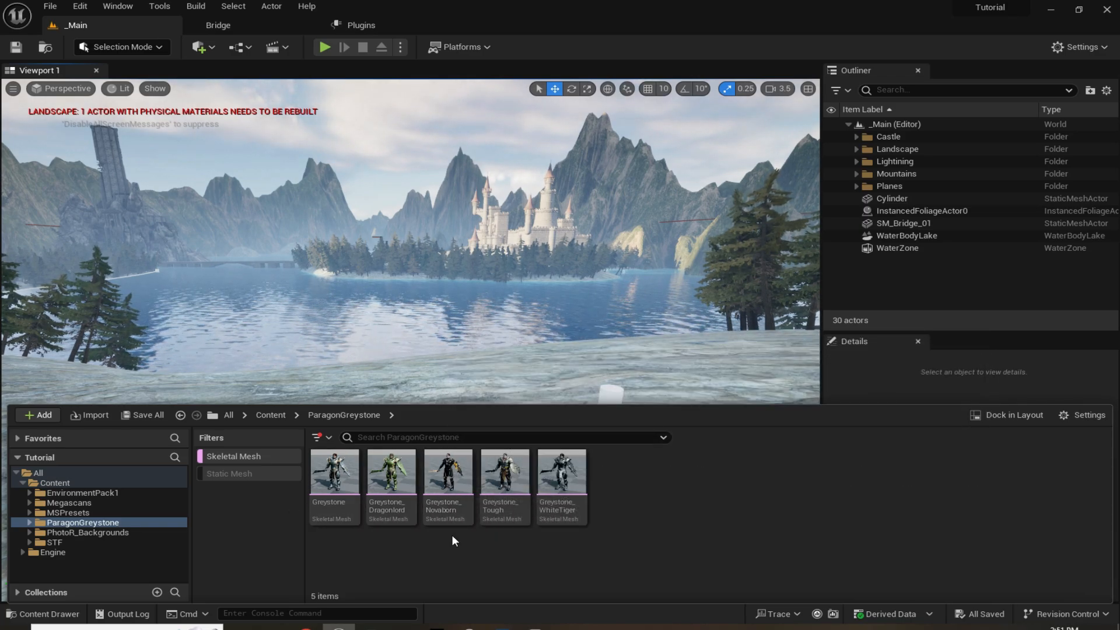
# - Place the Greystone_Novaborn skeletal mesh on the rocky foreground facing the lake and scale it up uniformly to 3
pyautogui.click(451, 509)
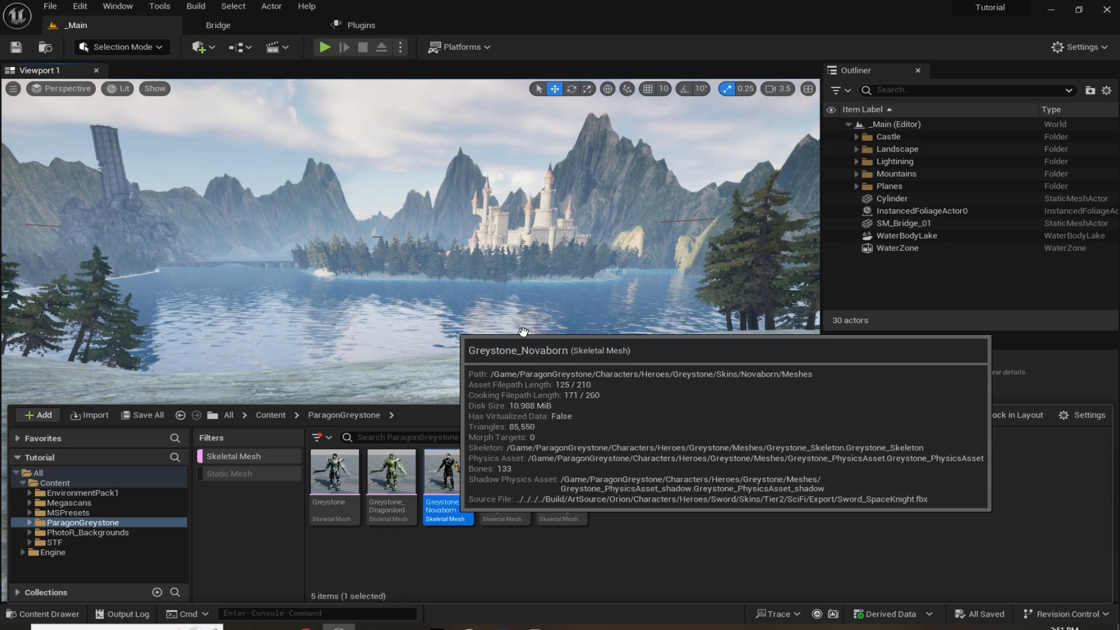
pyautogui.moveTo(427, 317); pyautogui.dragTo(483, 392)
pyautogui.moveTo(545, 350); pyautogui.dragTo(607, 401)
pyautogui.press('r')
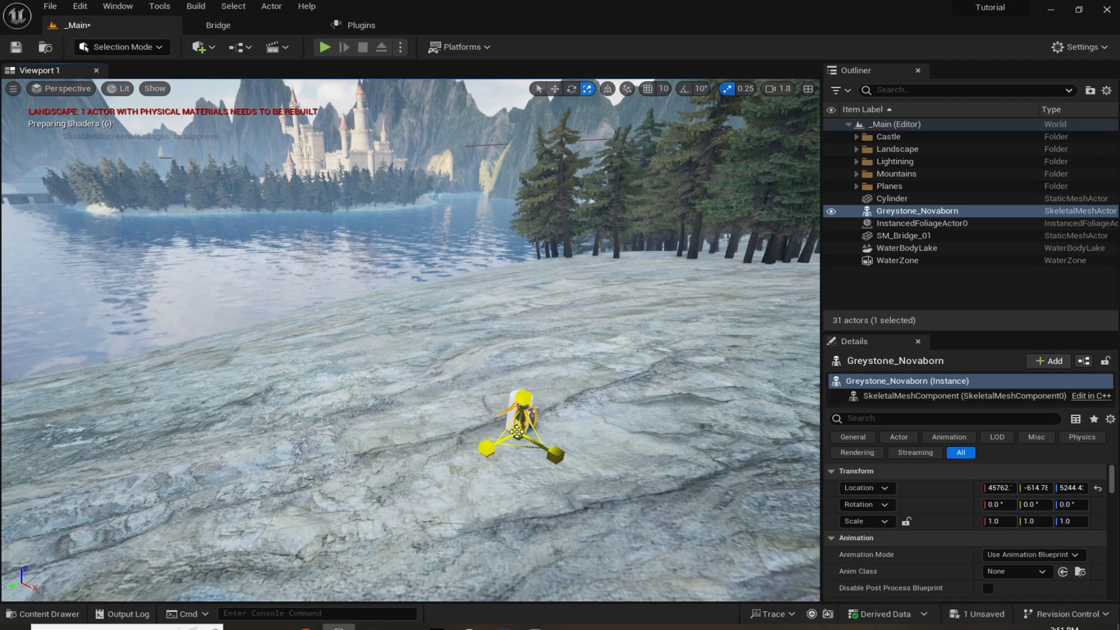
pyautogui.moveTo(519, 432); pyautogui.dragTo(546, 404)
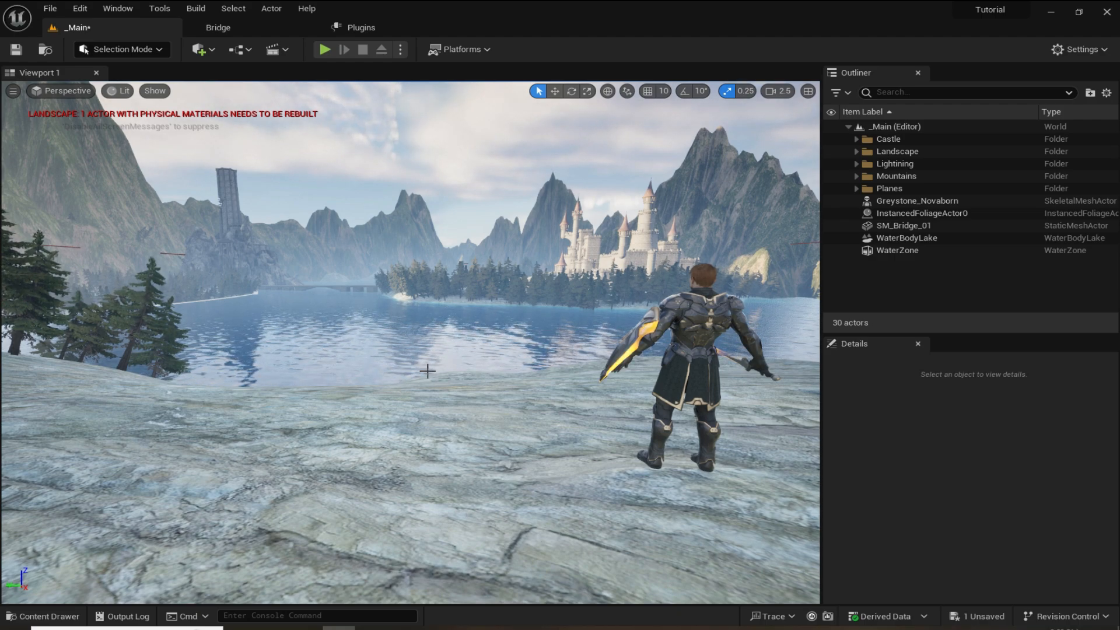
# - From the local Megascans in Quixel Bridge, add Nordic Beach Rocks and Nordic Beach Rocky Ground to the project
pyautogui.click(256, 27)
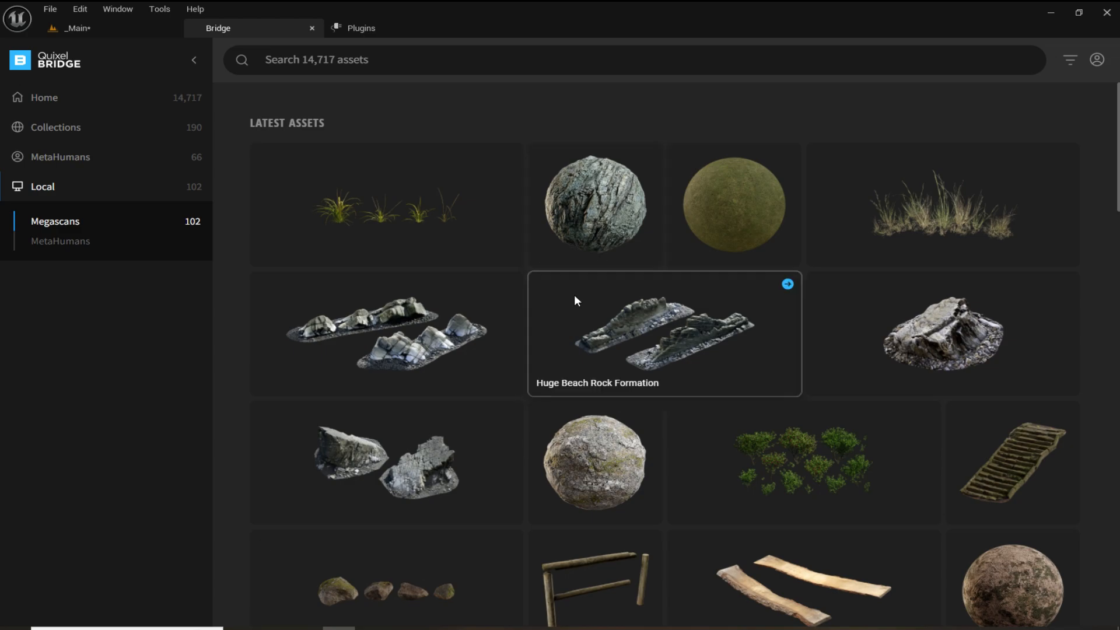
pyautogui.scroll(-10, 525, 361)
pyautogui.click(1066, 308)
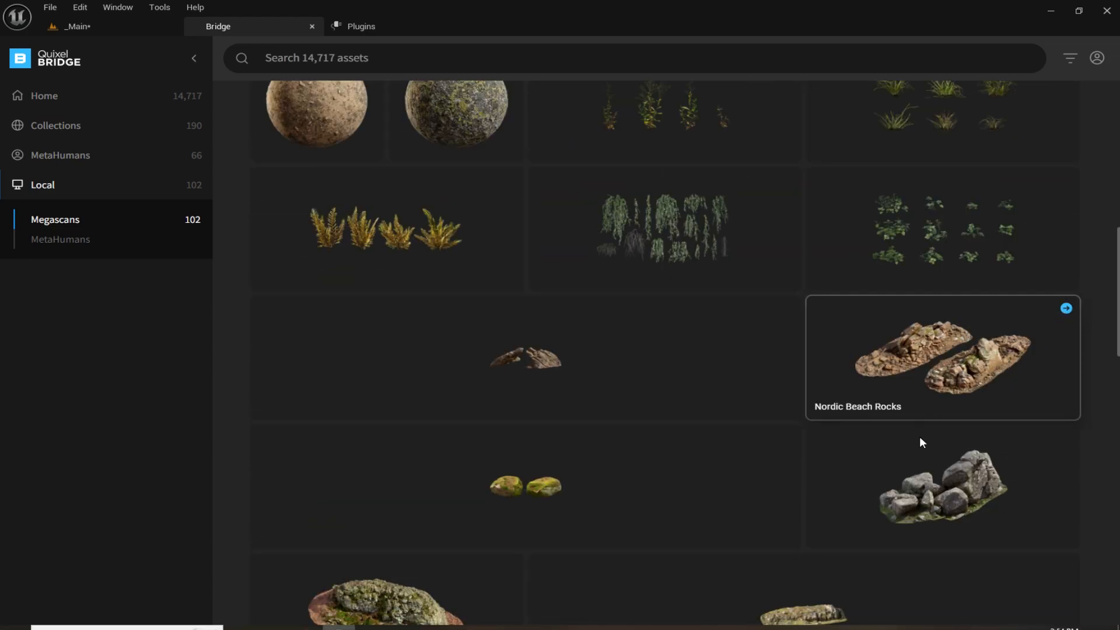
pyautogui.scroll(-5, 863, 437)
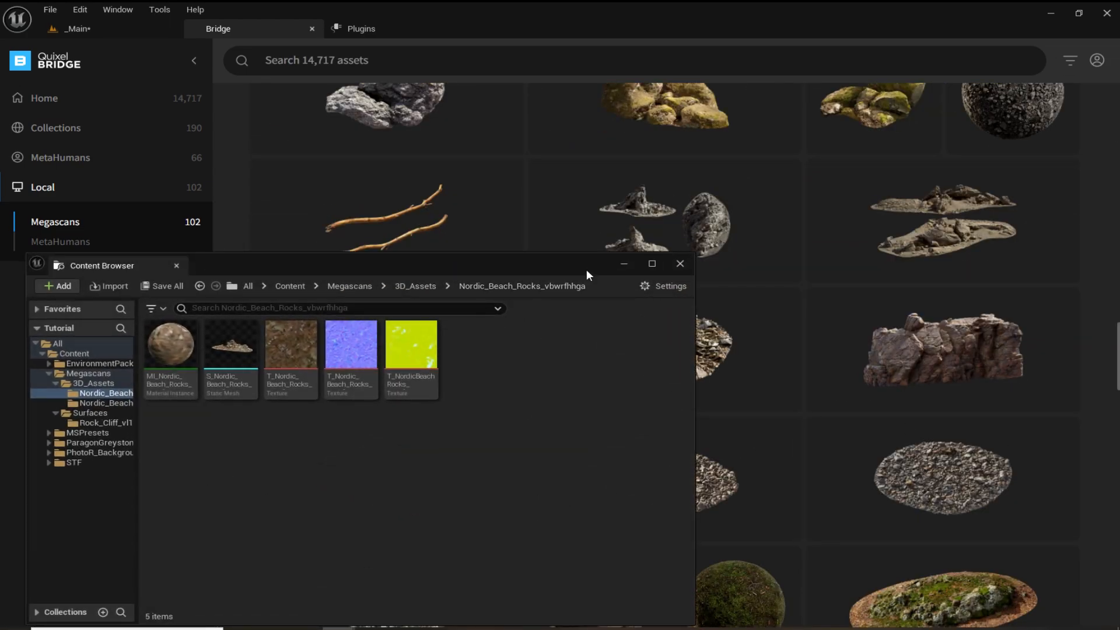
pyautogui.click(625, 262)
pyautogui.click(787, 428)
pyautogui.scroll(-1, 785, 420)
pyautogui.click(628, 264)
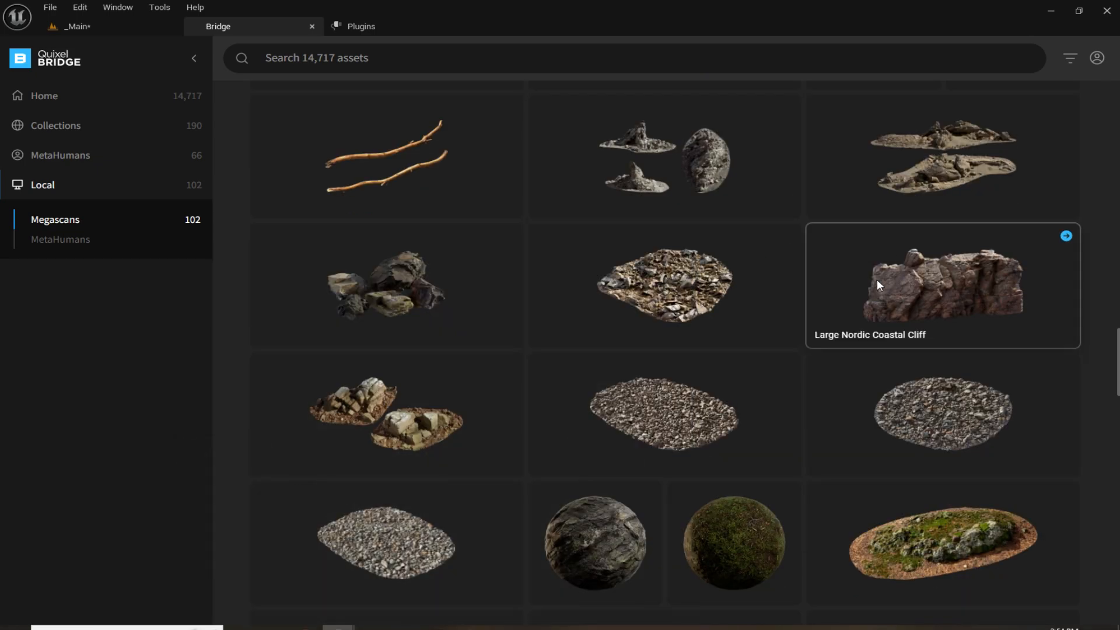
# - Add the Tundra rock formation, mossy boulder and rocky ground assets from the local Megascans to the project
pyautogui.scroll(-2, 497, 410)
pyautogui.scroll(-2, 496, 413)
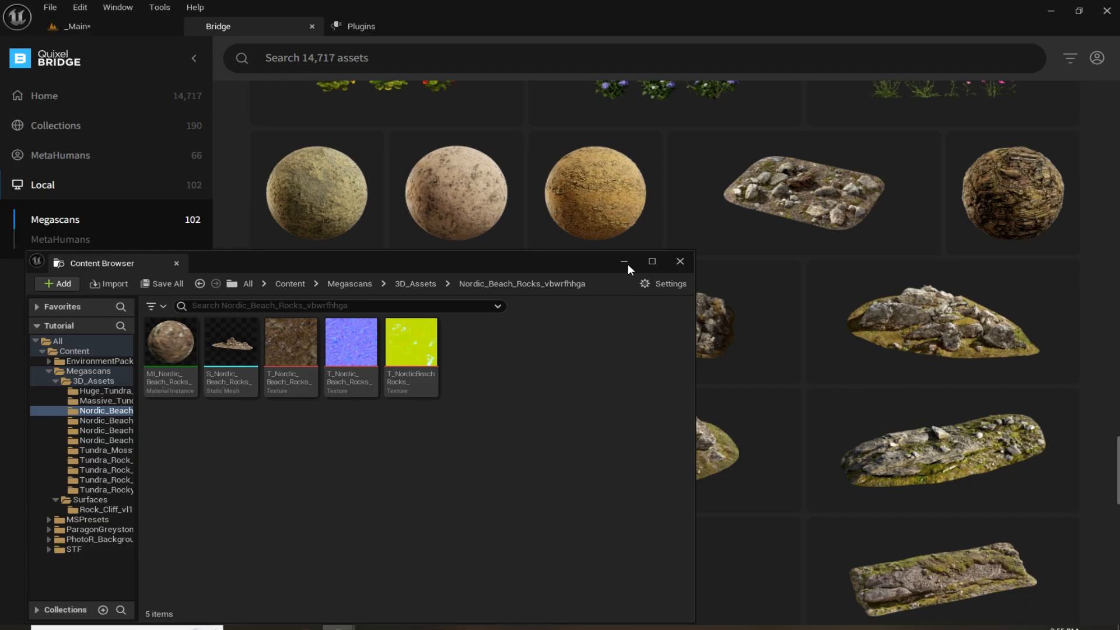
pyautogui.click(623, 264)
pyautogui.scroll(-3, 700, 263)
pyautogui.scroll(-5, 761, 262)
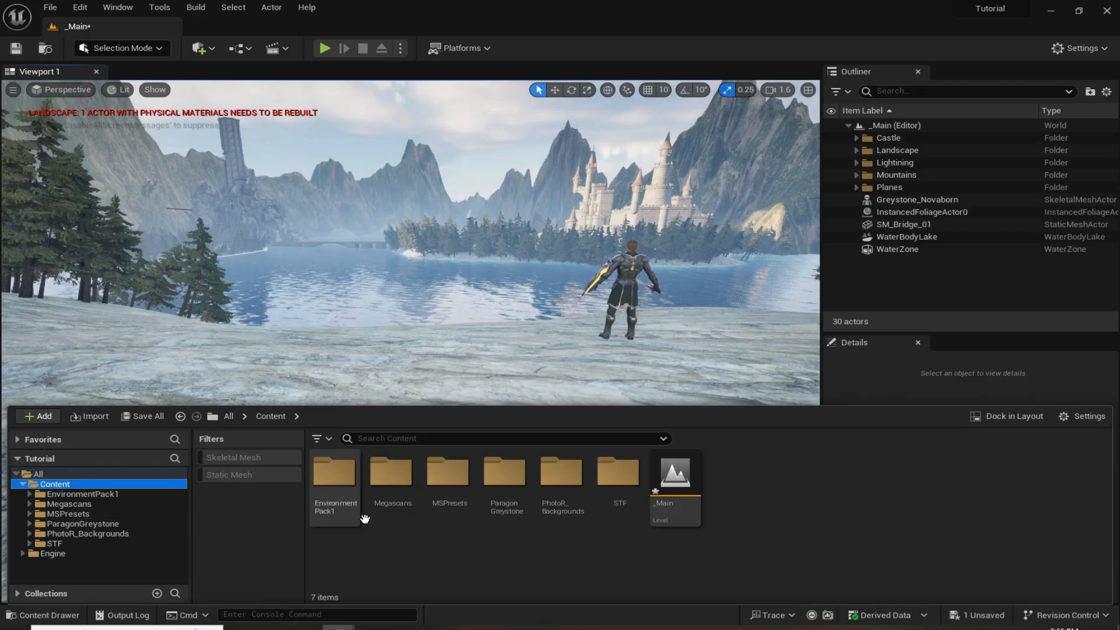
# - Show only the static meshes in the Megascans 3D_Assets folder
pyautogui.click(93, 503)
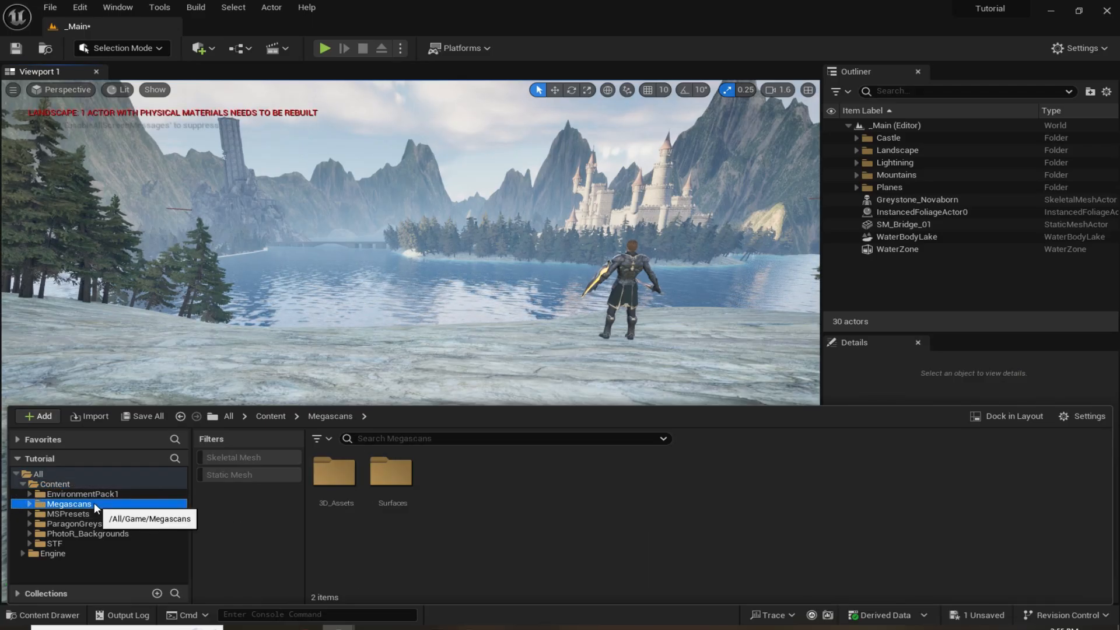
pyautogui.doubleClick(324, 503)
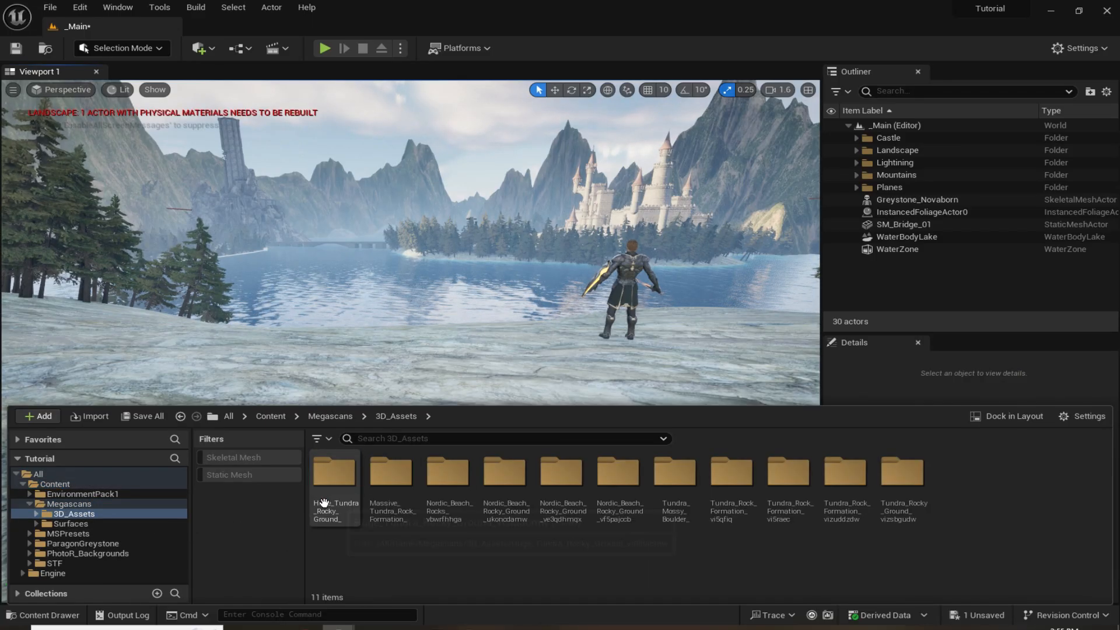
pyautogui.click(252, 474)
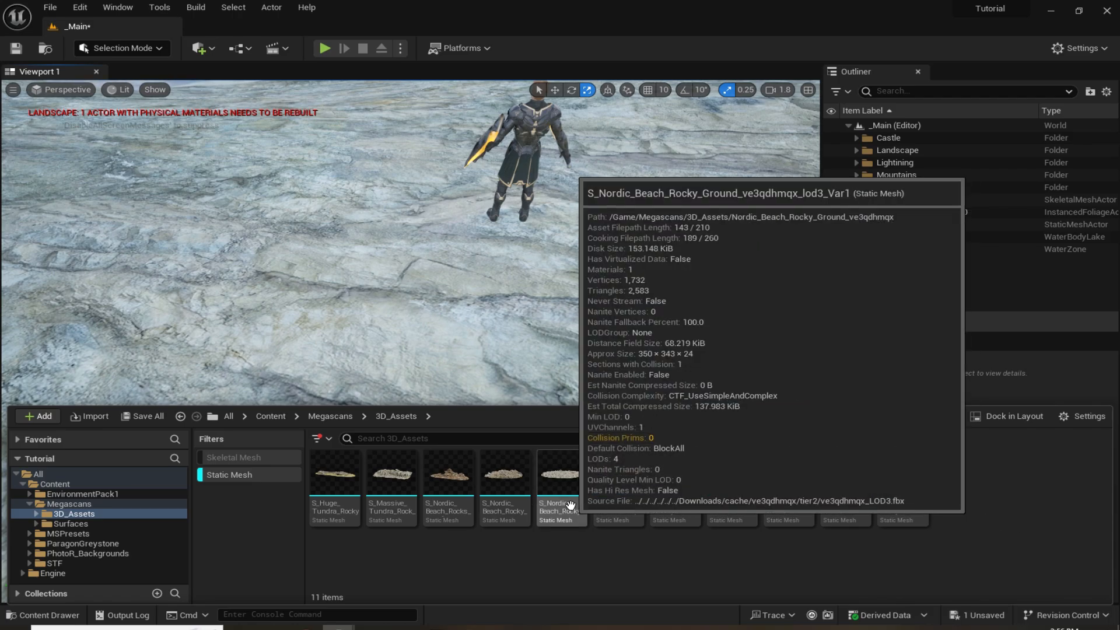
# - Place a Nordic Beach Rocky Ground mesh near the character, scale it to 3, and tilt and lower it to match the terrain
pyautogui.moveTo(569, 505); pyautogui.dragTo(512, 286)
pyautogui.press('e')
pyautogui.moveTo(497, 327); pyautogui.dragTo(310, 259)
pyautogui.press('w')
pyautogui.moveTo(350, 245); pyautogui.dragTo(353, 262, button='right')
pyautogui.moveTo(303, 211); pyautogui.dragTo(300, 238)
pyautogui.press('e')
pyautogui.press('w')
pyautogui.moveTo(306, 205); pyautogui.dragTo(308, 213)
pyautogui.press('e')
pyautogui.moveTo(307, 214); pyautogui.dragTo(312, 175, button='right')
# - Place a Tundra Rock Formation mesh at the character's feet, scale it uniformly to 3.75 and tilt it toward the slope
pyautogui.moveTo(868, 501); pyautogui.dragTo(490, 334)
pyautogui.press('r')
pyautogui.moveTo(490, 334); pyautogui.dragTo(507, 321)
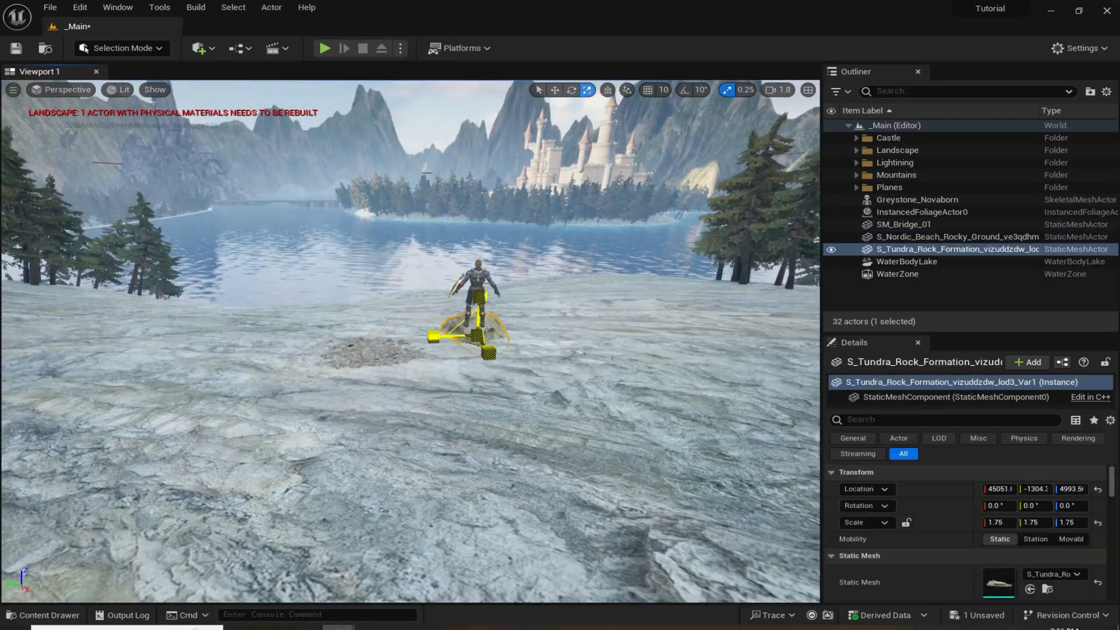
pyautogui.moveTo(467, 292); pyautogui.dragTo(525, 362, button='right')
pyautogui.moveTo(412, 349); pyautogui.dragTo(413, 322)
pyautogui.moveTo(412, 322); pyautogui.dragTo(443, 286, button='right')
pyautogui.scroll(-3, 417, 330)
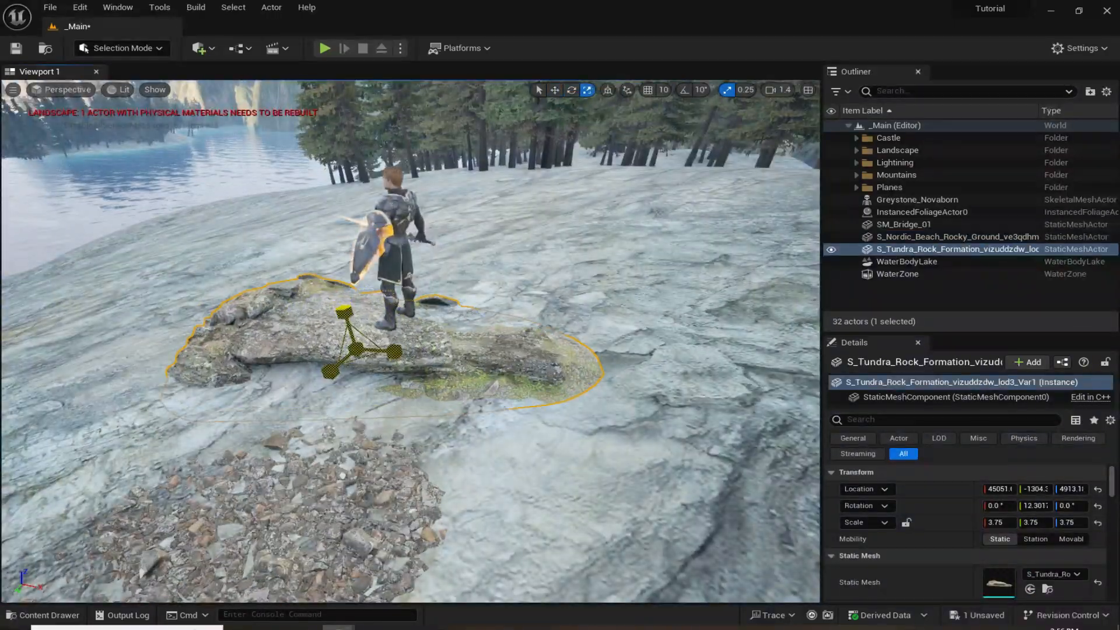
# - Raise the Tundra rock formation and fine-tune its tilt so it forms a ledge beneath the character
pyautogui.press('w')
pyautogui.moveTo(369, 345); pyautogui.dragTo(467, 373, button='right')
pyautogui.moveTo(467, 329)
pyautogui.mouseDown()
pyautogui.moveTo(467, 318)
pyautogui.moveTo(484, 336)
pyautogui.mouseUp()
pyautogui.press('e')
pyautogui.press('w')
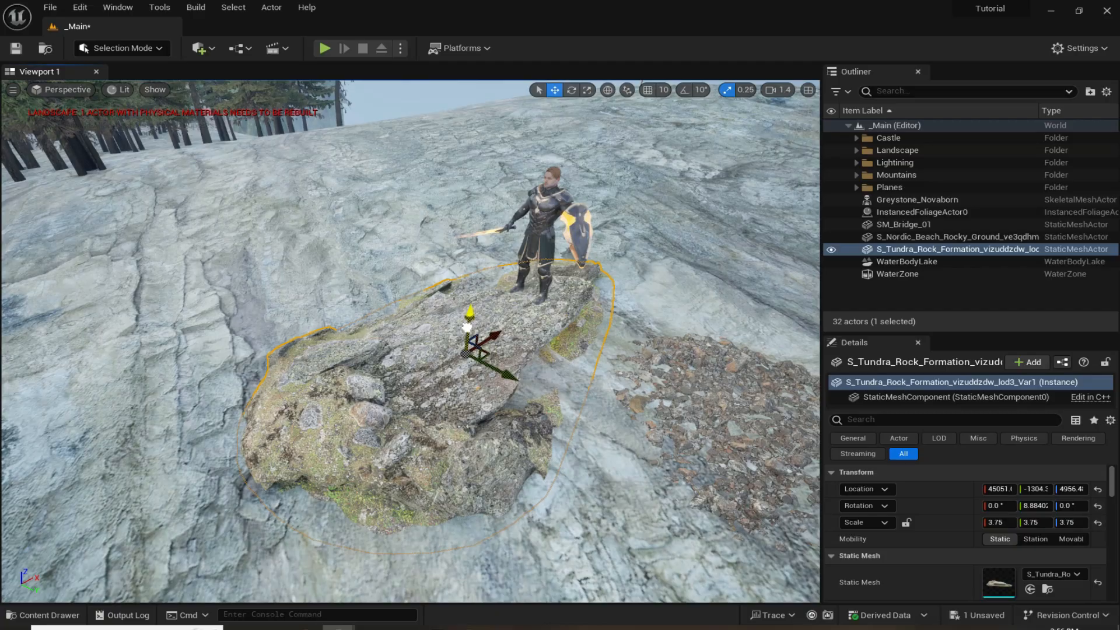
# - Move and turn Greystone_Novaborn so it stands on top of the rock formation facing the lake, and save the level
pyautogui.moveTo(467, 320); pyautogui.dragTo(525, 286, button='right')
pyautogui.click(528, 286)
pyautogui.moveTo(513, 364); pyautogui.dragTo(490, 370)
pyautogui.moveTo(490, 370); pyautogui.dragTo(455, 326, button='right')
pyautogui.moveTo(466, 309); pyautogui.dragTo(452, 306)
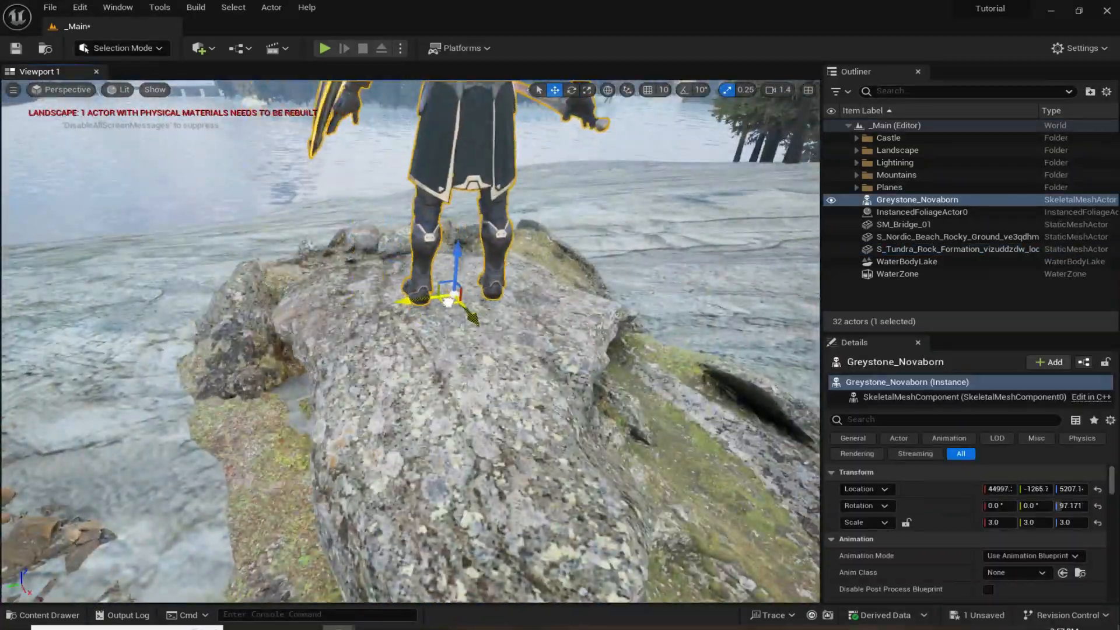
pyautogui.moveTo(452, 306); pyautogui.dragTo(525, 280, button='right')
pyautogui.moveTo(543, 248); pyautogui.dragTo(543, 255)
pyautogui.press('w')
pyautogui.moveTo(519, 293); pyautogui.dragTo(528, 296, button='right')
pyautogui.moveTo(516, 299); pyautogui.dragTo(479, 299)
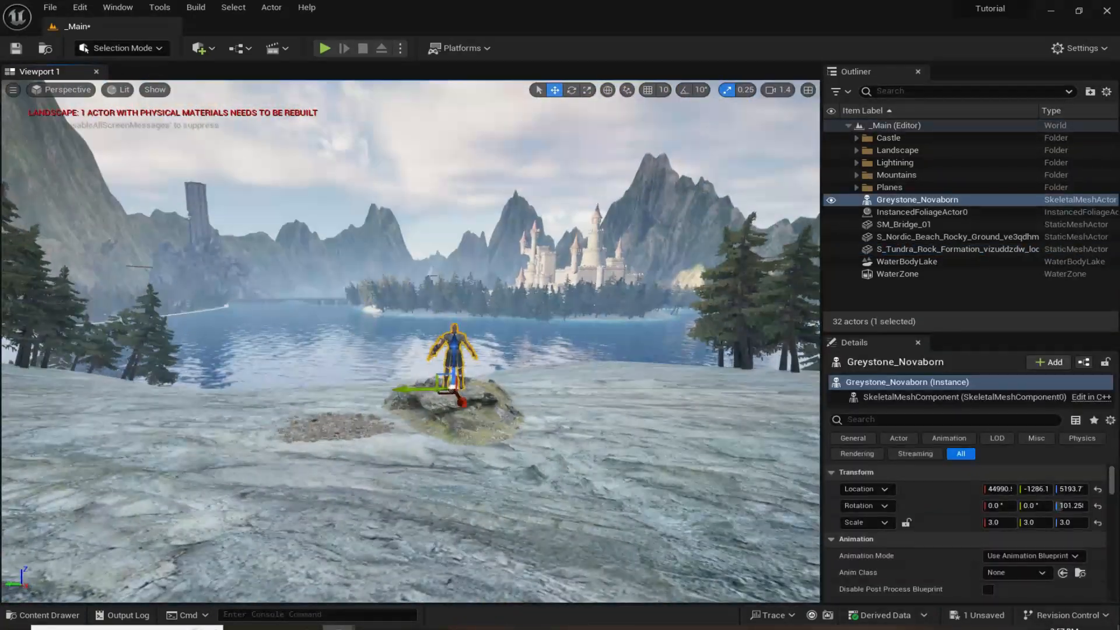
pyautogui.press('Escape')
pyautogui.hotkey('ctrl', 's')
# - Duplicate the Nordic Beach Rocky Ground patch beside the character's rock to extend the ground cover
pyautogui.moveTo(469, 230); pyautogui.dragTo(485, 327, button='right')
pyautogui.scroll(2, 469, 230)
pyautogui.click(475, 222)
pyautogui.moveTo(474, 222); pyautogui.dragTo(469, 175, button='right')
pyautogui.click(493, 397)
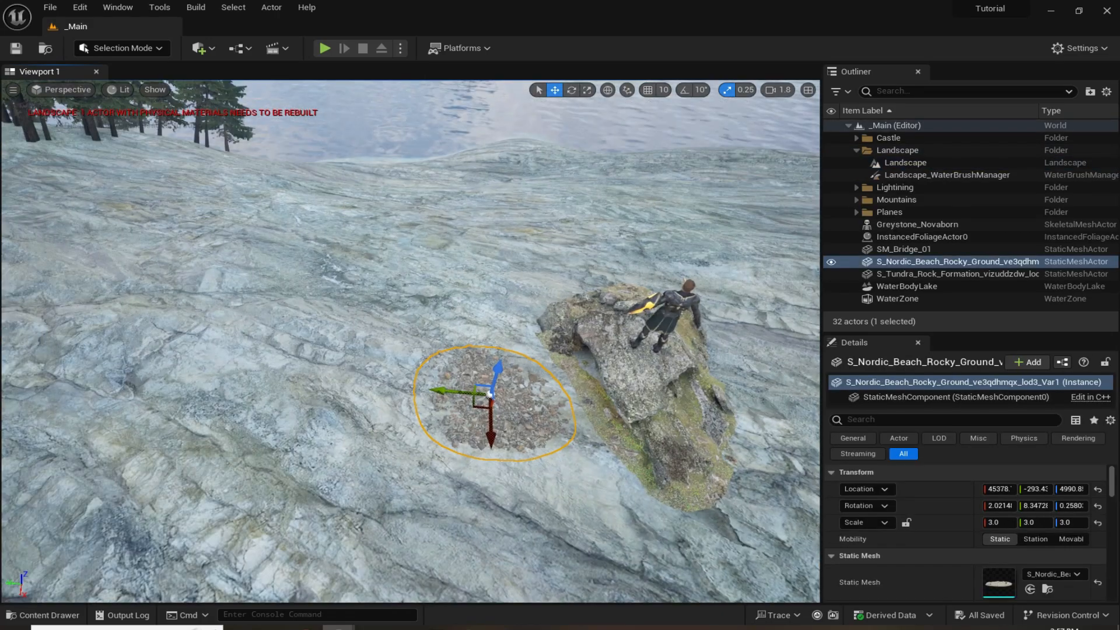
pyautogui.keyDown('alt'); pyautogui.moveTo(474, 406); pyautogui.dragTo(426, 351); pyautogui.keyUp('alt')
# - Place a Tundra Rocky Ground mesh beside the gravel patches, and scale, position and duplicate it
pyautogui.hotkey('ctrl', 'space')
pyautogui.moveTo(332, 475); pyautogui.dragTo(315, 375)
pyautogui.press('r')
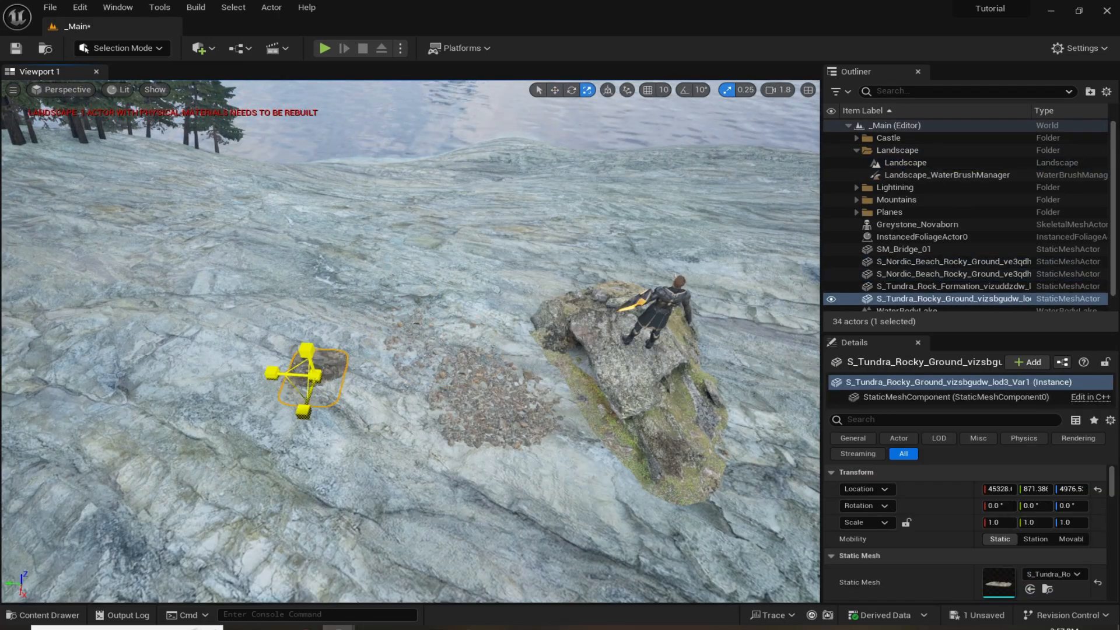
pyautogui.press('w')
pyautogui.moveTo(295, 449); pyautogui.dragTo(233, 432, button='right')
pyautogui.keyDown('alt'); pyautogui.moveTo(532, 377); pyautogui.dragTo(434, 359); pyautogui.keyUp('alt')
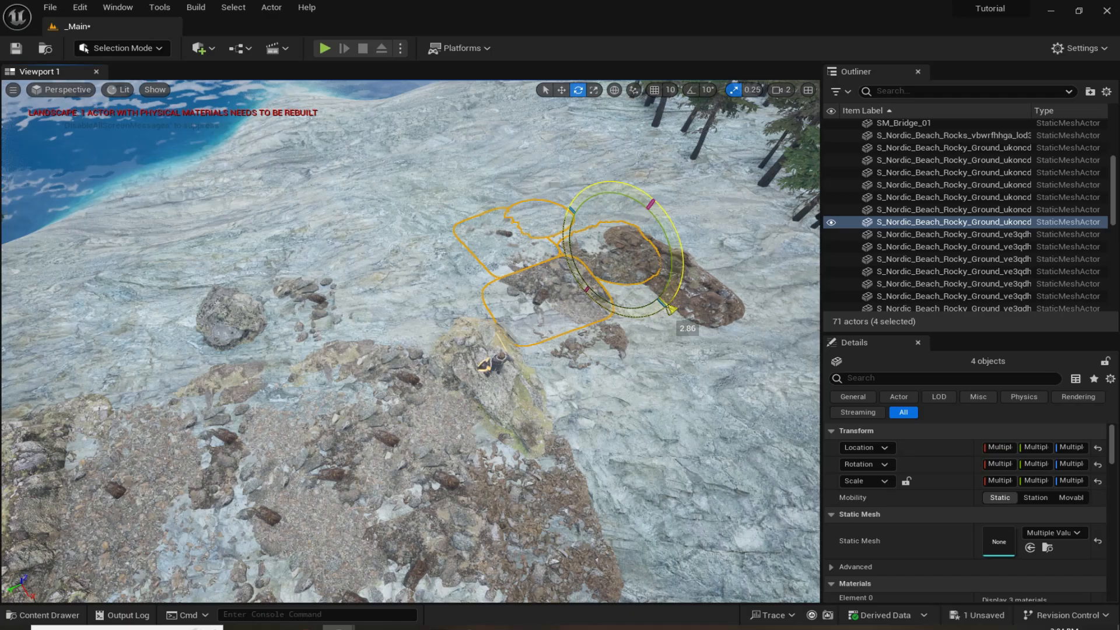
# - Add another Nordic Beach Rocky Ground patch at scale 3.75 to fill the bare ground beside the character's rock
pyautogui.click(538, 228)
pyautogui.press('w')
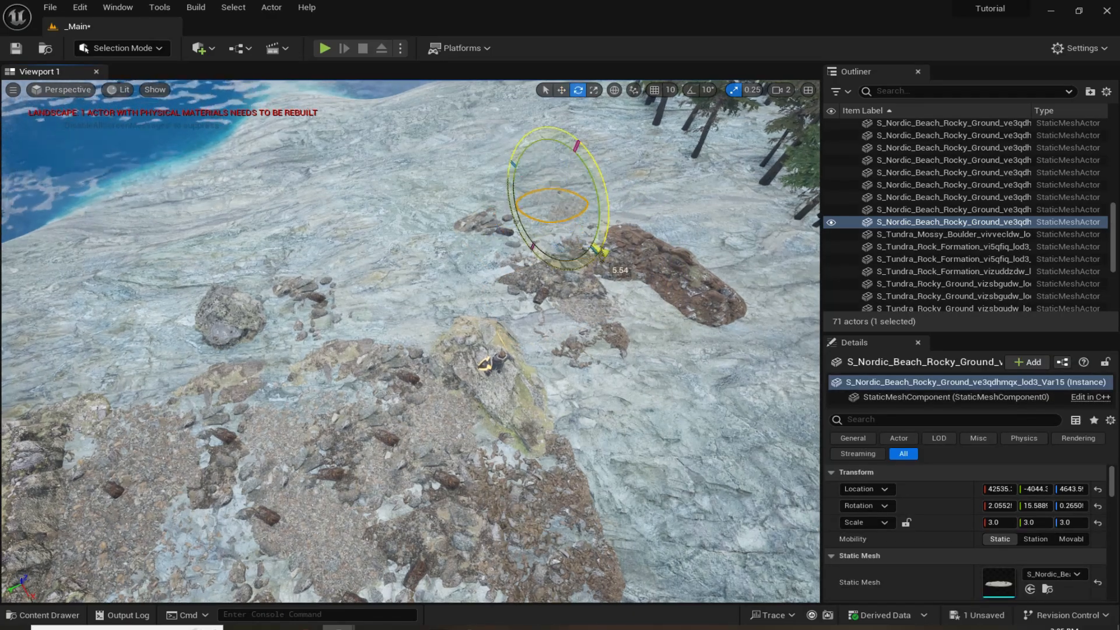
pyautogui.click(557, 279)
pyautogui.moveTo(557, 279); pyautogui.dragTo(583, 257, button='right')
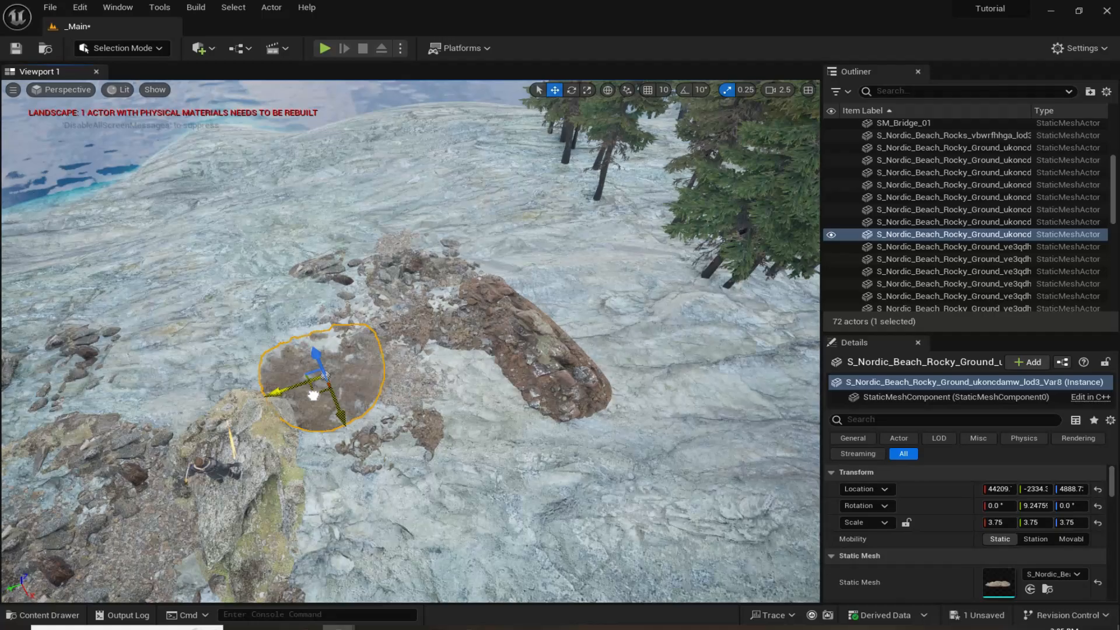
pyautogui.click(339, 431)
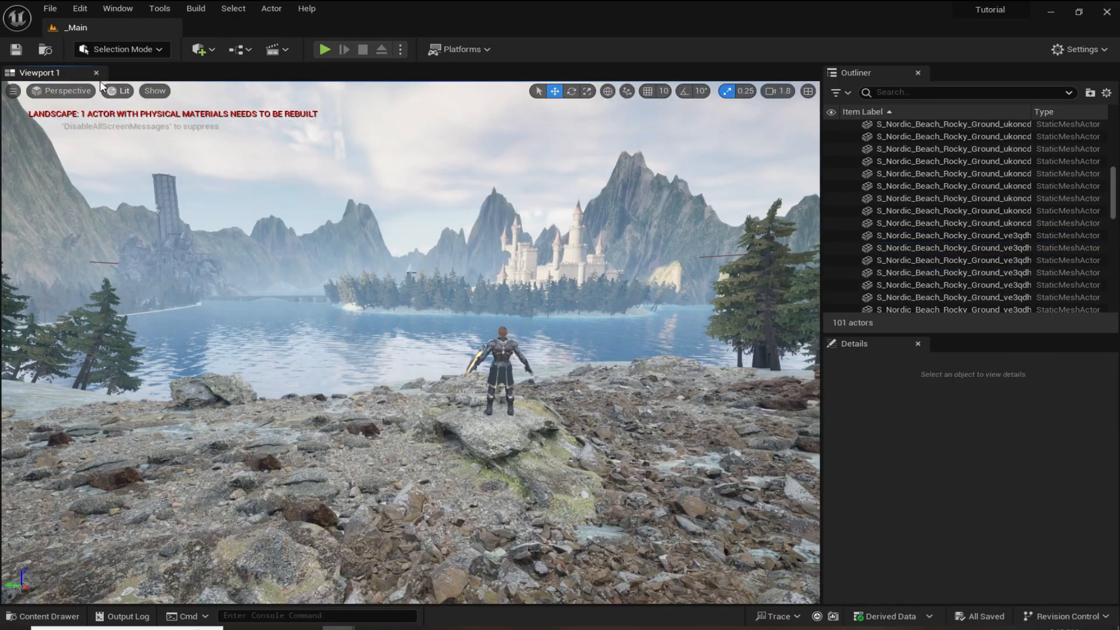
# - Add the Yellow Archangel 3D plant from Quixel Bridge at medium quality and return to the _Main level
pyautogui.click(199, 49)
pyautogui.click(244, 92)
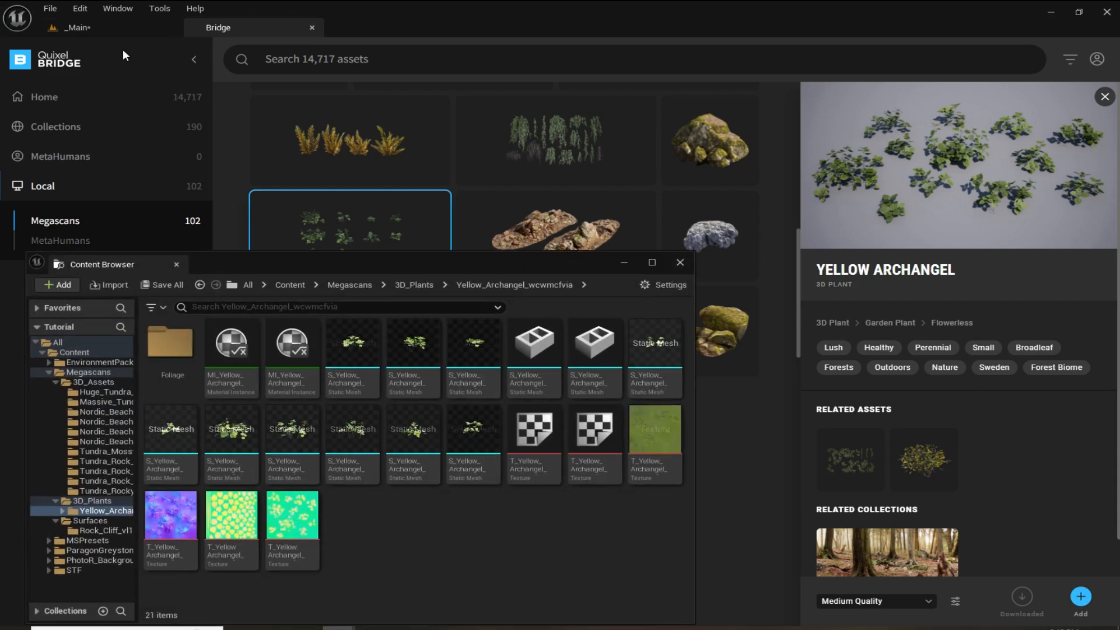
pyautogui.click(131, 30)
pyautogui.click(681, 262)
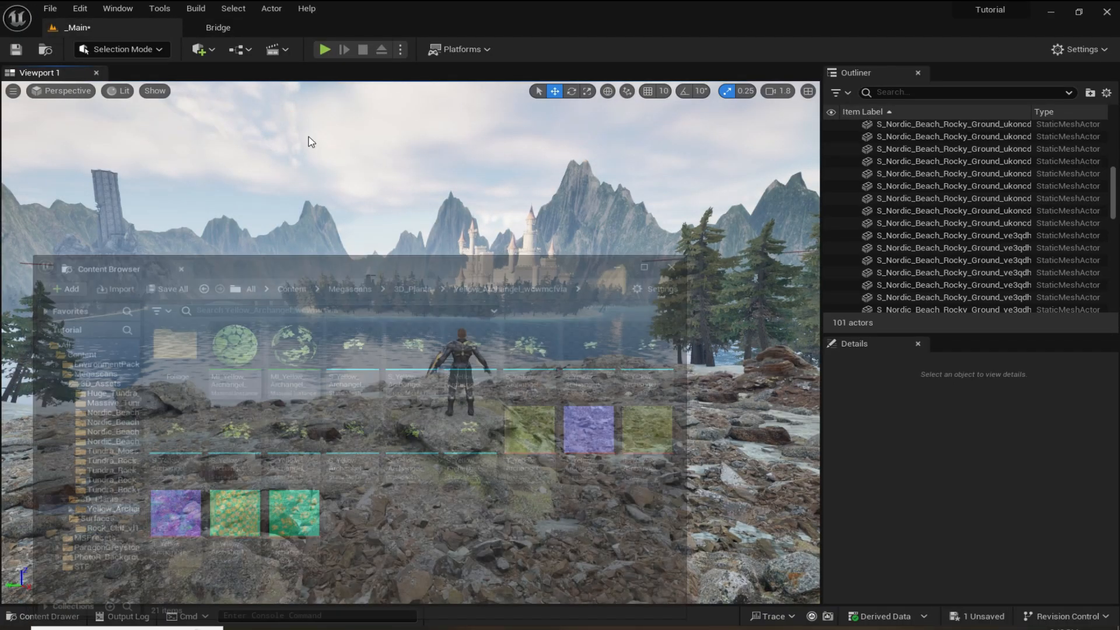
# - In Foliage mode, deactivate the five pine tree types and activate all twelve Yellow Archangel types for painting
pyautogui.click(152, 49)
pyautogui.click(128, 96)
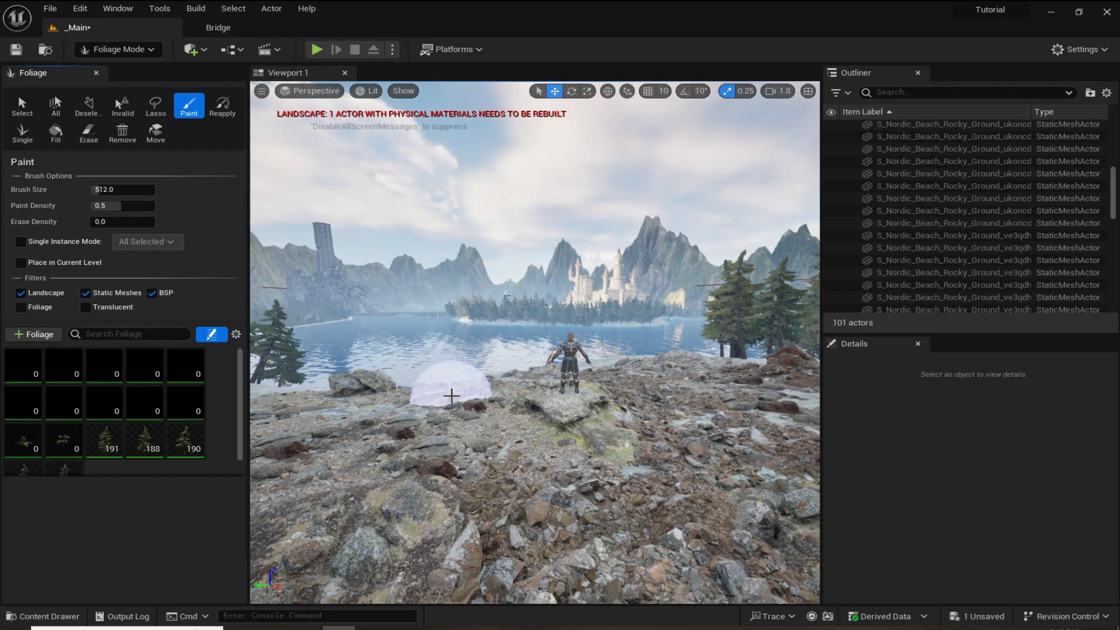
pyautogui.click(105, 450)
pyautogui.keyDown('shift'); pyautogui.click(60, 438); pyautogui.keyUp('shift')
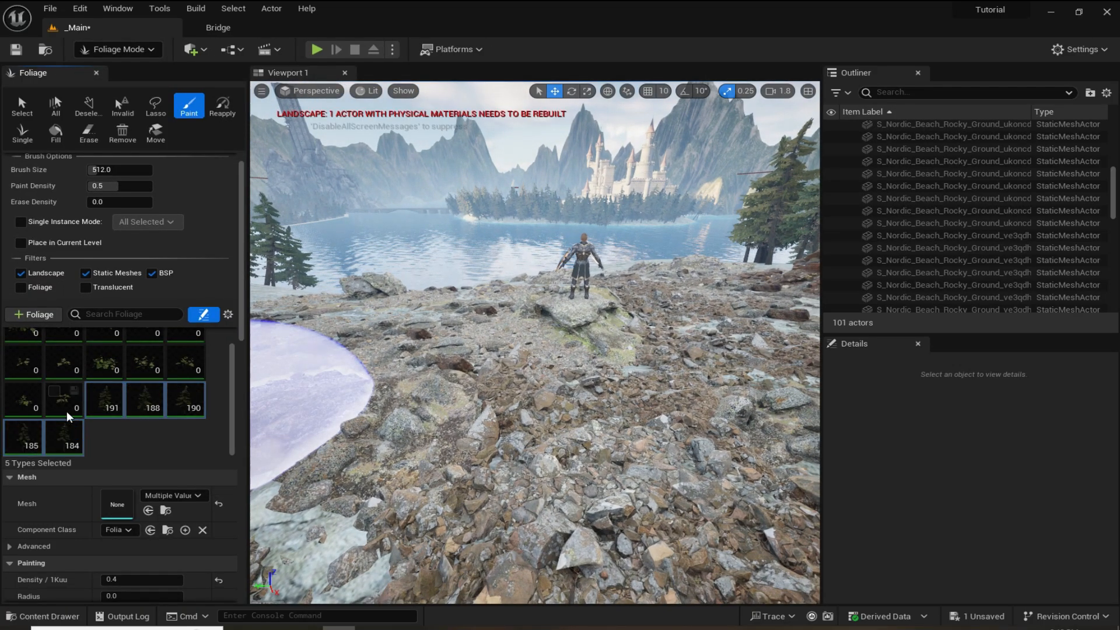
pyautogui.scroll(1, 59, 432)
pyautogui.click(61, 423)
pyautogui.keyDown('shift'); pyautogui.click(21, 356); pyautogui.keyUp('shift')
pyautogui.click(13, 338)
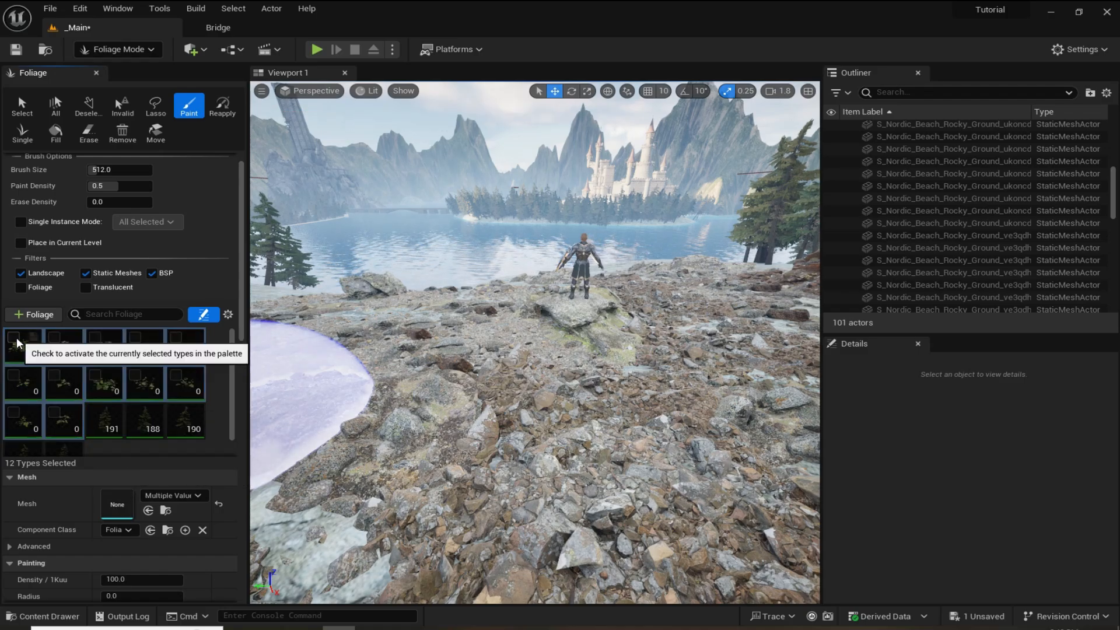
# - Try painting a test patch of Yellow Archangel on the ground beside the rocks and erase it
pyautogui.moveTo(466, 350); pyautogui.dragTo(665, 432, button='right')
pyautogui.moveTo(496, 373); pyautogui.dragTo(460, 312, button='right')
pyautogui.click(540, 420)
pyautogui.press('shift')
pyautogui.keyDown('shift'); pyautogui.click(542, 305); pyautogui.keyUp('shift')
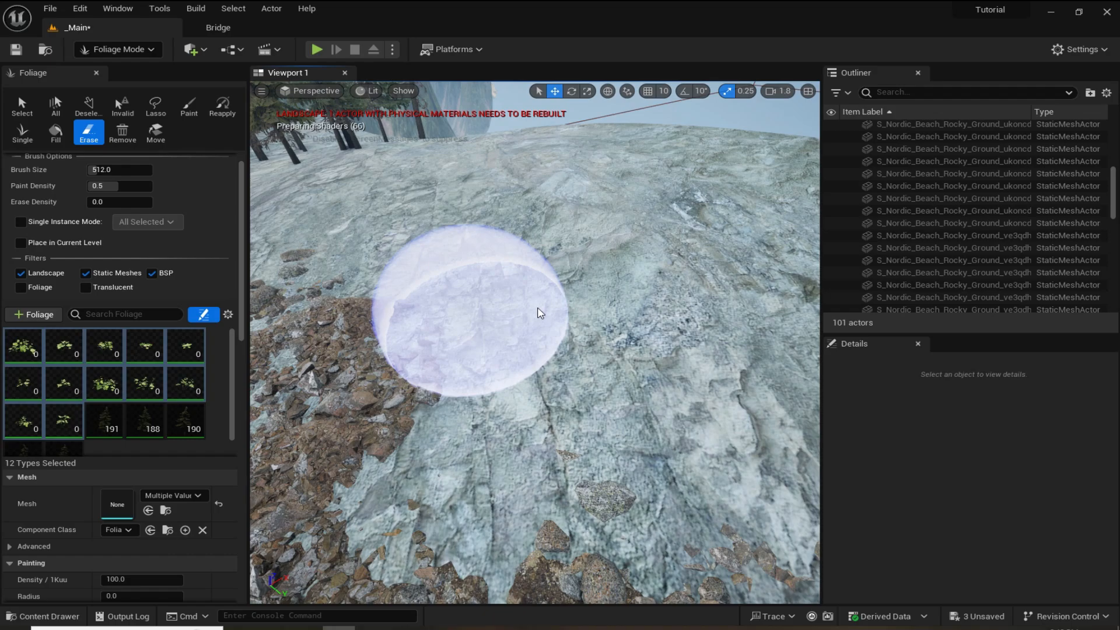
# - Set the selected Yellow Archangel types to a density of 5 and a Scale X range of 12 to 15
pyautogui.scroll(-3, 138, 554)
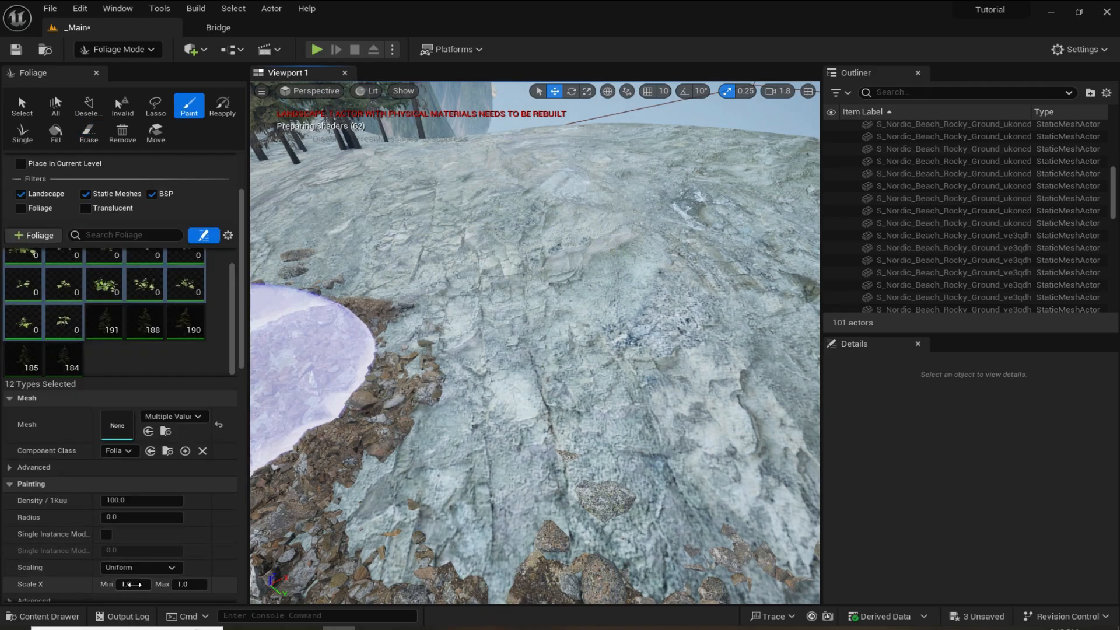
pyautogui.moveTo(138, 584); pyautogui.dragTo(107, 587)
pyautogui.write('3')
pyautogui.moveTo(195, 584); pyautogui.dragTo(143, 597)
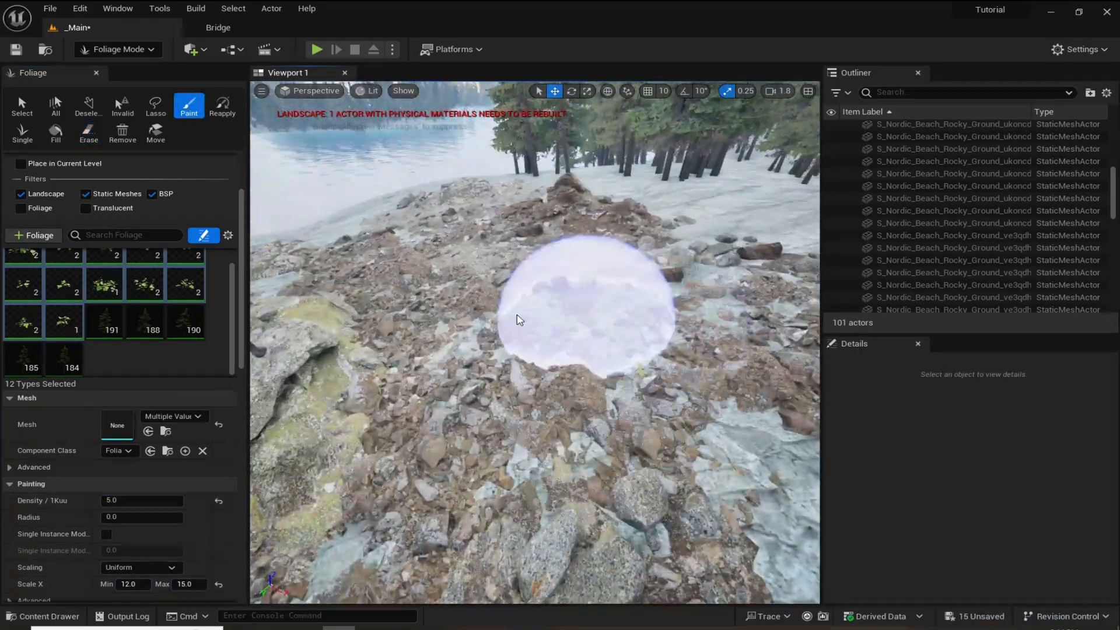
# - Paint Yellow Archangel plants across the rocky ground around the character and toward the pine trees
pyautogui.moveTo(520, 319)
pyautogui.mouseDown()
pyautogui.moveTo(600, 233)
pyautogui.moveTo(671, 401)
pyautogui.moveTo(325, 432)
pyautogui.moveTo(305, 276)
pyautogui.moveTo(373, 350)
pyautogui.mouseUp()
pyautogui.moveTo(373, 350); pyautogui.dragTo(444, 256, button='right')
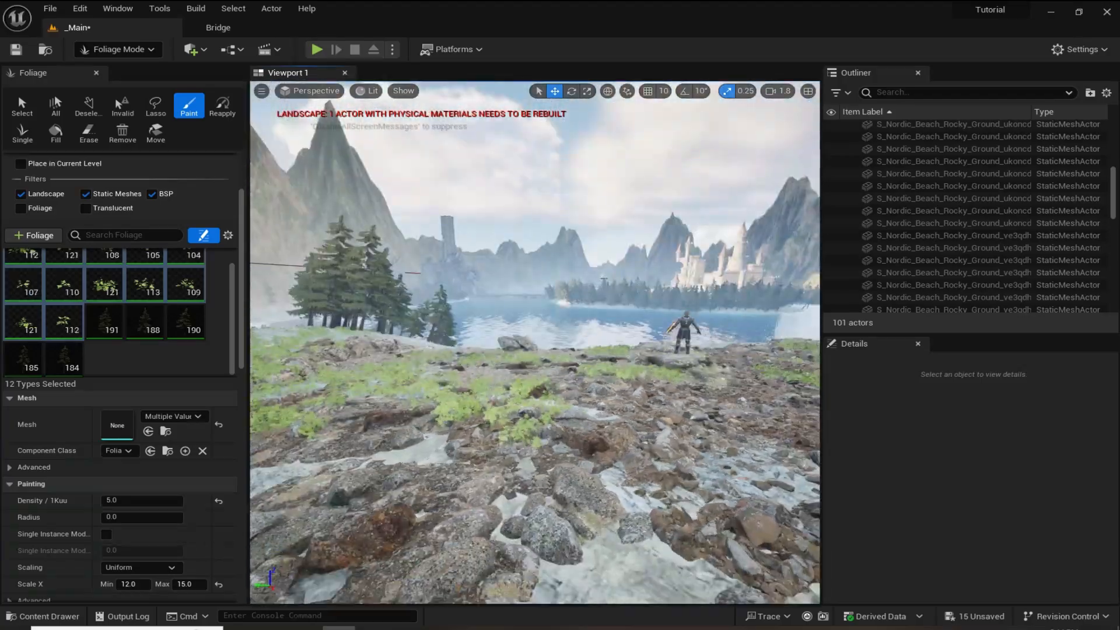
pyautogui.moveTo(444, 257); pyautogui.dragTo(640, 378)
pyautogui.moveTo(640, 377)
pyautogui.mouseDown(button='right')
pyautogui.moveTo(640, 292)
pyautogui.moveTo(584, 280)
pyautogui.mouseUp(button='right')
pyautogui.moveTo(535, 350)
pyautogui.mouseDown(button='right')
pyautogui.moveTo(642, 361)
pyautogui.moveTo(724, 350)
pyautogui.mouseUp(button='right')
pyautogui.moveTo(467, 443); pyautogui.dragTo(370, 420)
pyautogui.moveTo(370, 420); pyautogui.dragTo(274, 403, button='right')
# - Reduce the foliage brush size to about 156, erase stray plants near the character, and paint smaller clusters among the rocks
pyautogui.scroll(5, 103, 350)
pyautogui.moveTo(110, 189); pyautogui.dragTo(97, 190)
pyautogui.moveTo(510, 405); pyautogui.dragTo(513, 466, button='right')
pyautogui.keyDown('shift'); pyautogui.moveTo(619, 373); pyautogui.dragTo(655, 348); pyautogui.keyUp('shift')
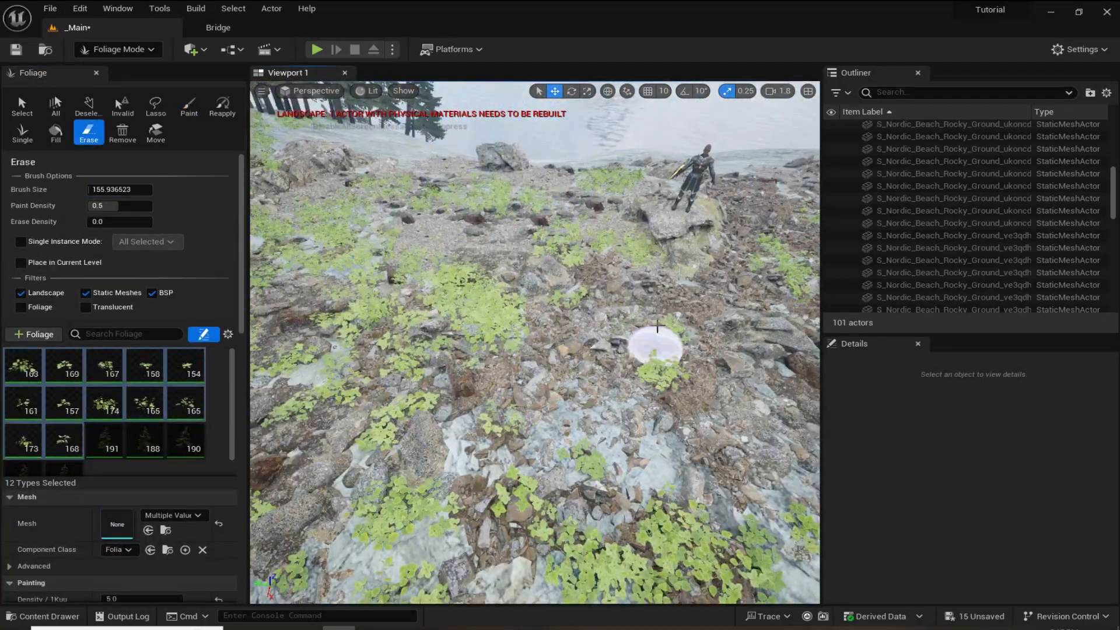
pyautogui.moveTo(655, 347); pyautogui.dragTo(647, 327, button='right')
pyautogui.moveTo(618, 315)
pyautogui.mouseDown()
pyautogui.moveTo(577, 290)
pyautogui.moveTo(548, 350)
pyautogui.mouseUp()
pyautogui.moveTo(549, 350); pyautogui.dragTo(560, 257, button='right')
pyautogui.moveTo(535, 350); pyautogui.dragTo(488, 375, button='right')
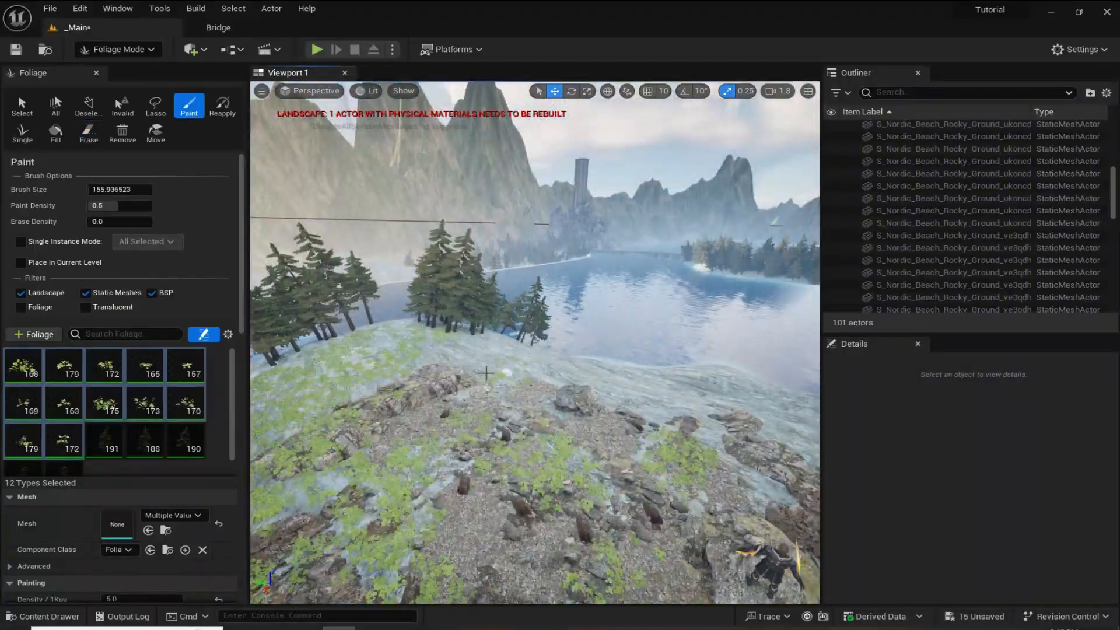
# - Enlarge the foliage brush to about 905, paint more Yellow Archangel over the surrounding ground, and save the level
pyautogui.moveTo(96, 189); pyautogui.dragTo(106, 189)
pyautogui.moveTo(518, 338); pyautogui.dragTo(467, 408)
pyautogui.moveTo(467, 408); pyautogui.dragTo(535, 350, button='right')
pyautogui.moveTo(618, 408); pyautogui.dragTo(581, 366)
pyautogui.press('s')
pyautogui.moveTo(581, 366); pyautogui.dragTo(575, 344, button='right')
pyautogui.press('w')
pyautogui.hotkey('ctrl', 's')
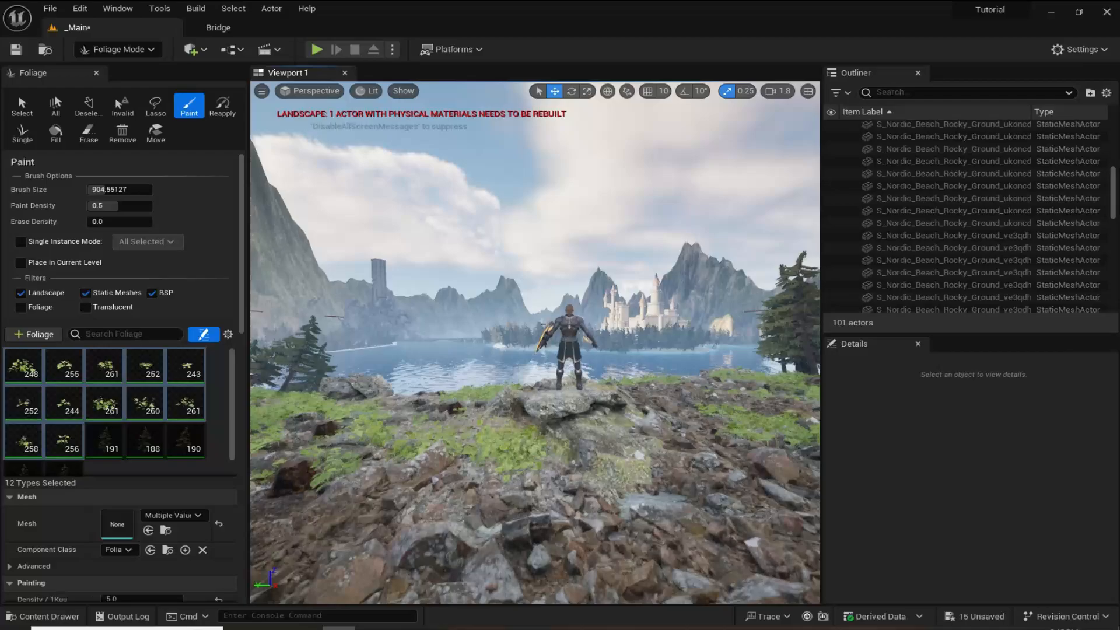
# - Switch from Foliage mode back to Selection mode
pyautogui.click(120, 50)
pyautogui.click(120, 73)
pyautogui.moveTo(410, 350); pyautogui.dragTo(373, 350, button='right')
pyautogui.press('w')
pyautogui.click(43, 616)
pyautogui.moveTo(440, 346); pyautogui.dragTo(432, 350, button='right')
pyautogui.press('e')
pyautogui.scroll(-3, 441, 345)
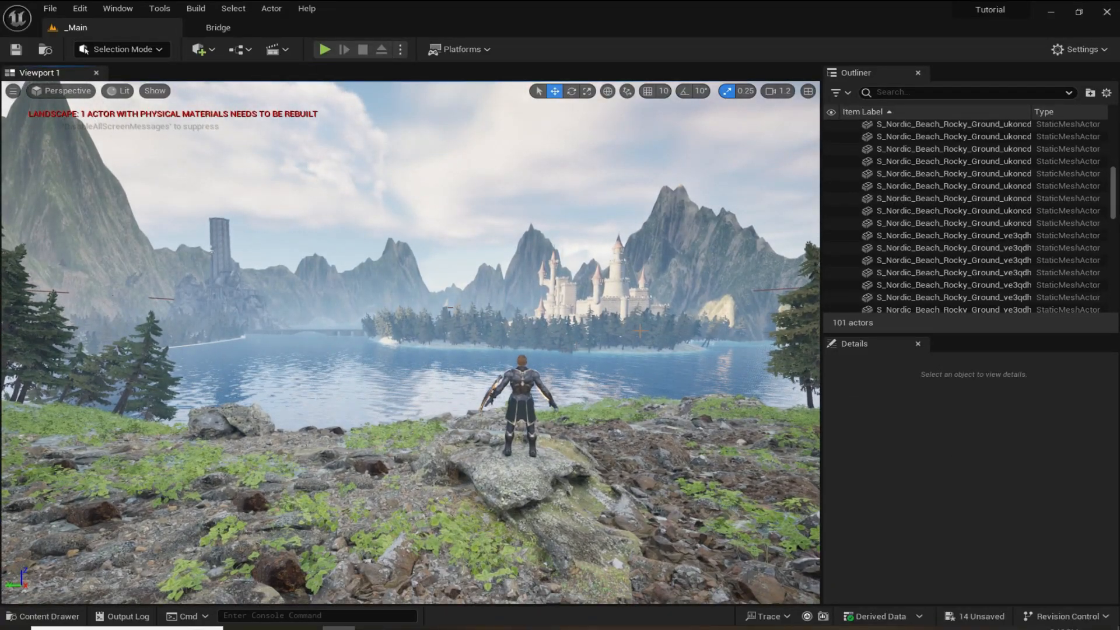
# - Save all unsaved project content, including the Yellow Archangel foliage types and materials
pyautogui.hotkey('ctrl', 'space')
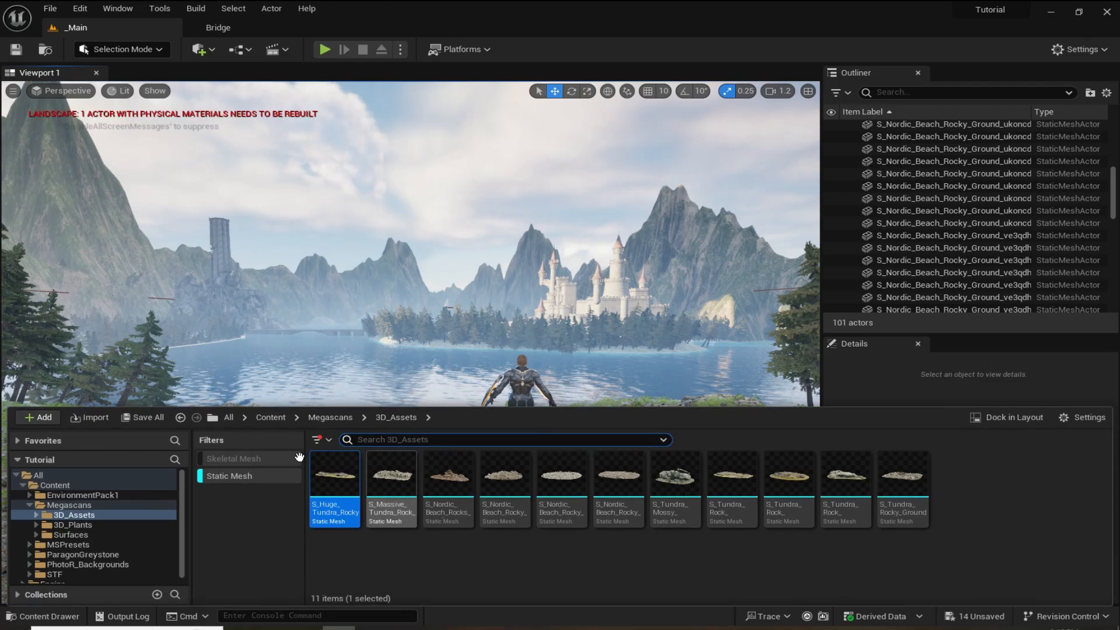
pyautogui.click(135, 415)
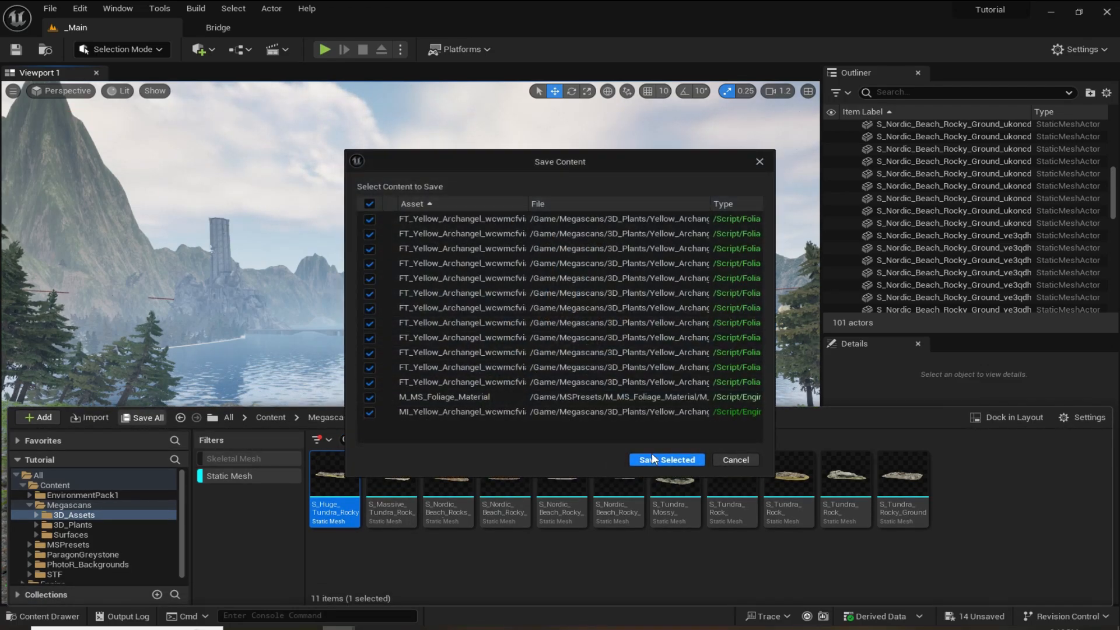
pyautogui.click(671, 460)
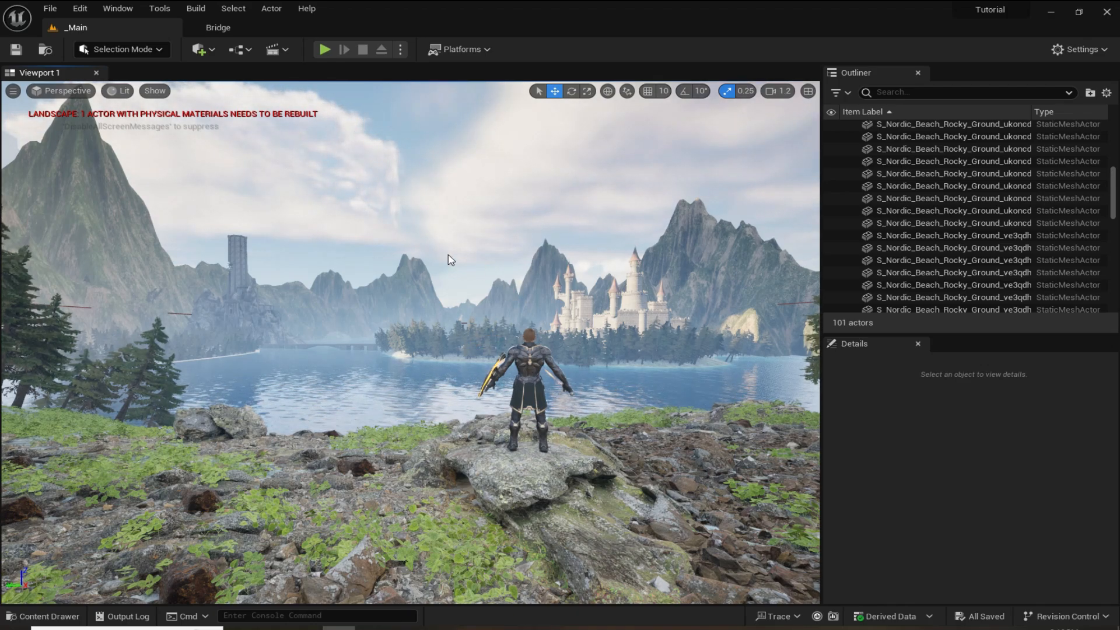
# - Place a Post Process Volume in the level above the lake and enable its Infinite Extent (Unbound) option
pyautogui.click(199, 50)
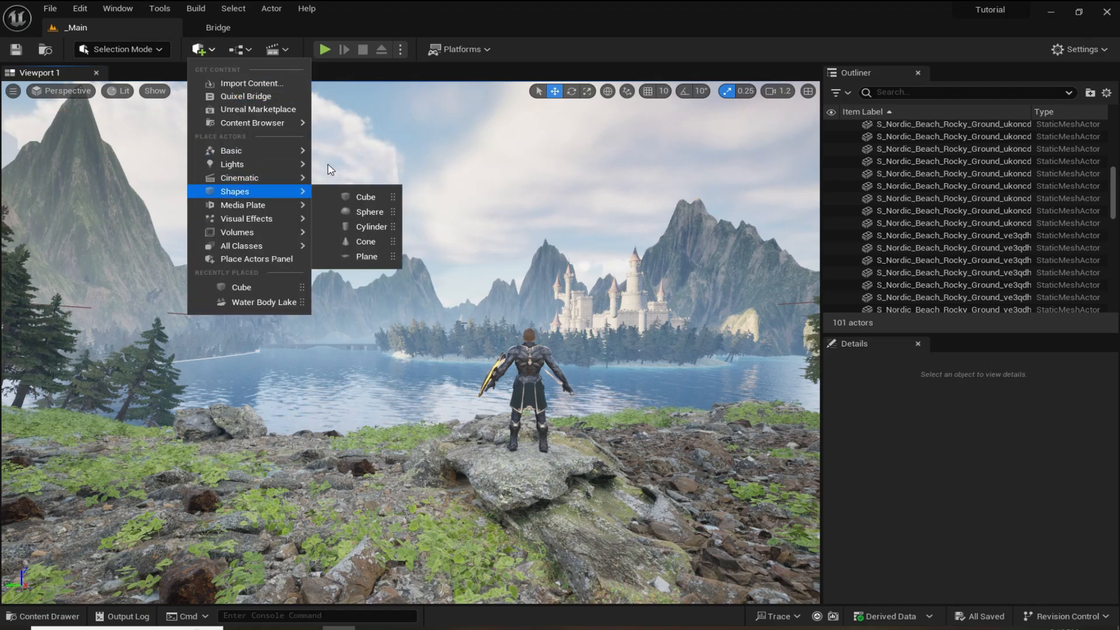
pyautogui.moveTo(250, 180)
pyautogui.moveTo(260, 219)
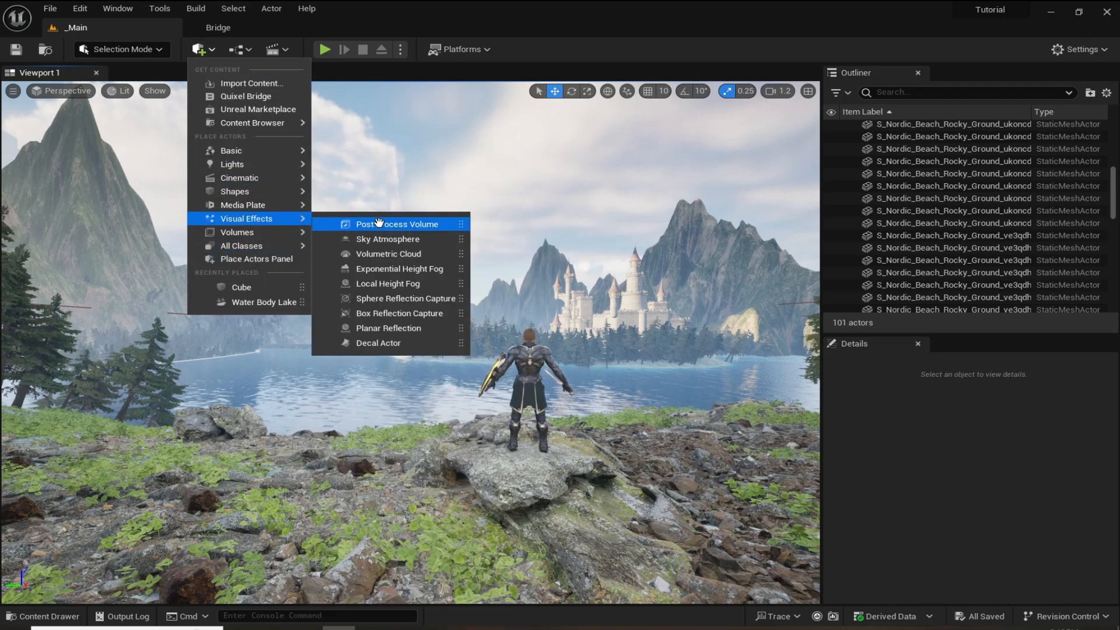
pyautogui.moveTo(382, 224); pyautogui.dragTo(500, 220)
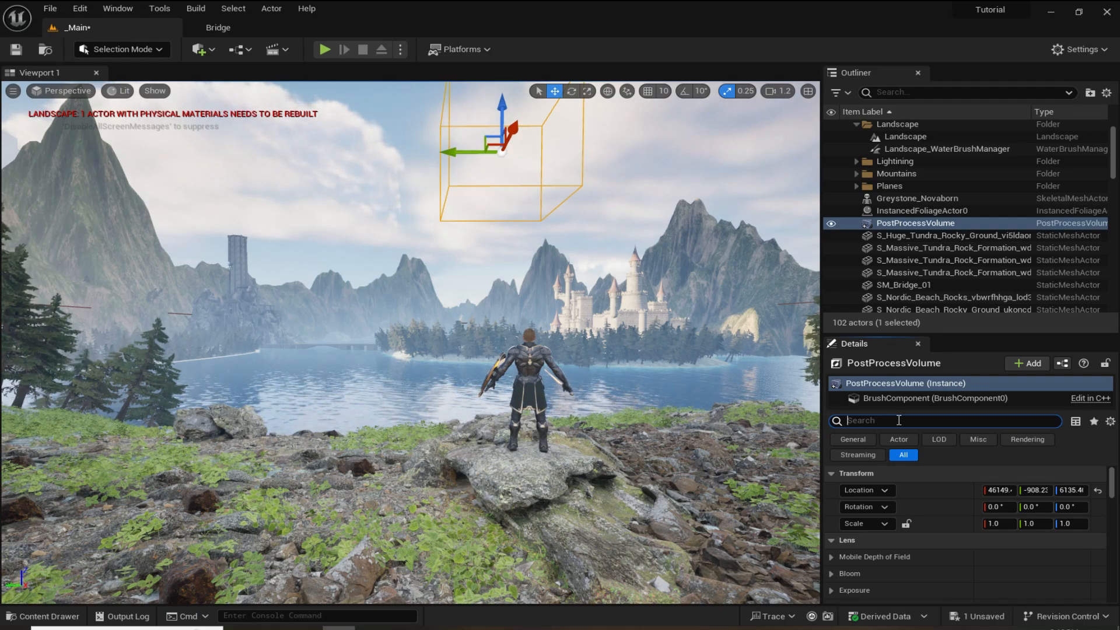
pyautogui.write('fini')
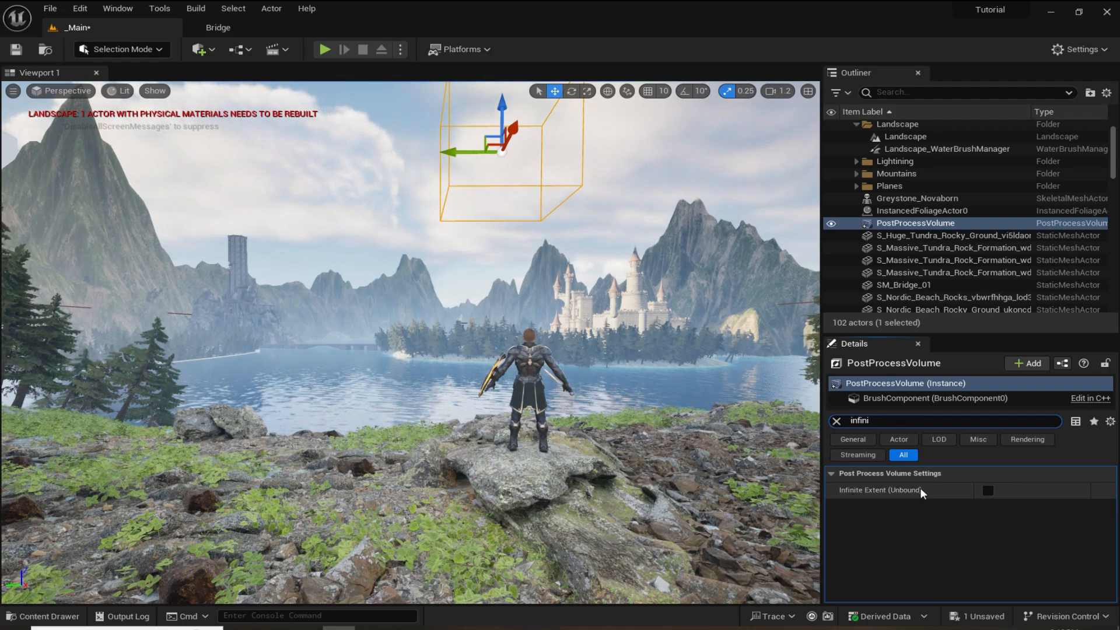
pyautogui.click(987, 489)
pyautogui.click(837, 421)
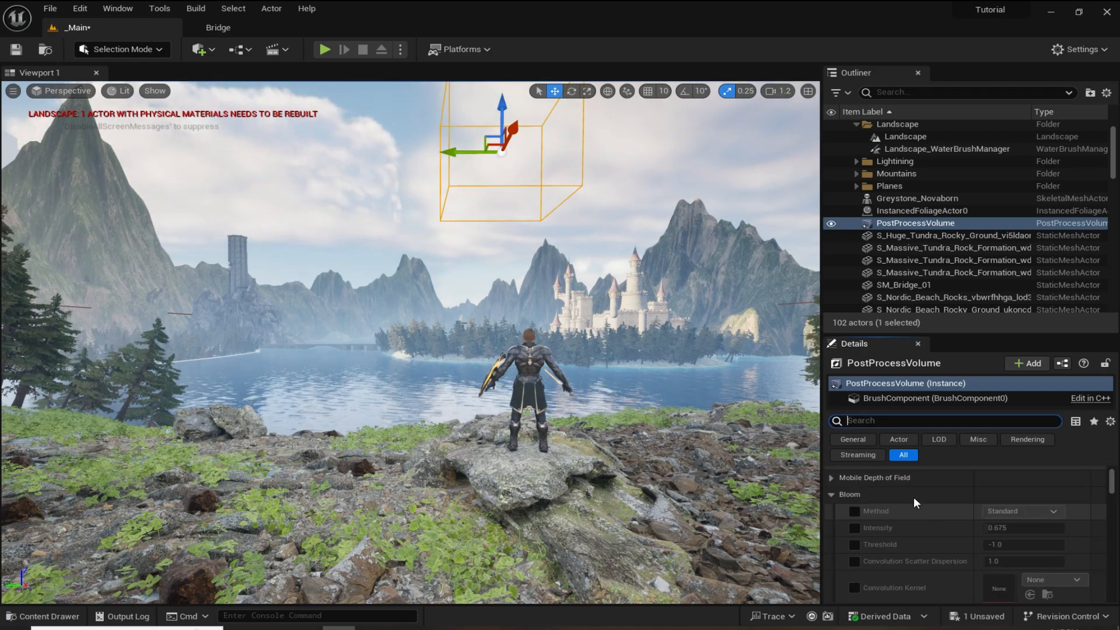
# - Set the Post Process Volume's exposure Metering Mode to Manual and enable and increase its Exposure Compensation to brighten the scene
pyautogui.write('ex')
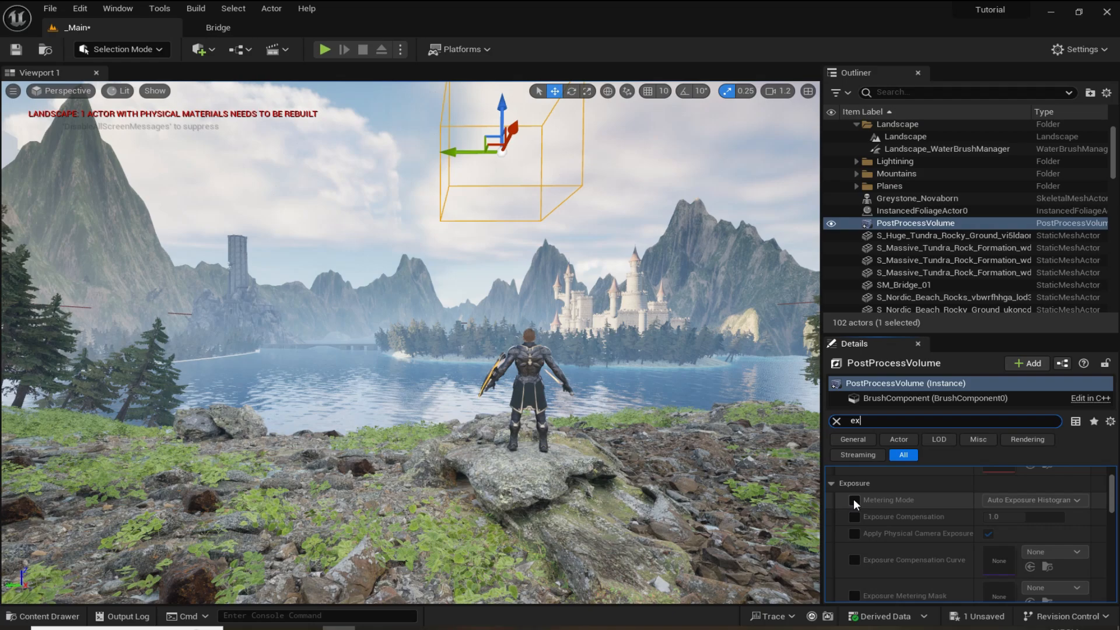
pyautogui.click(854, 500)
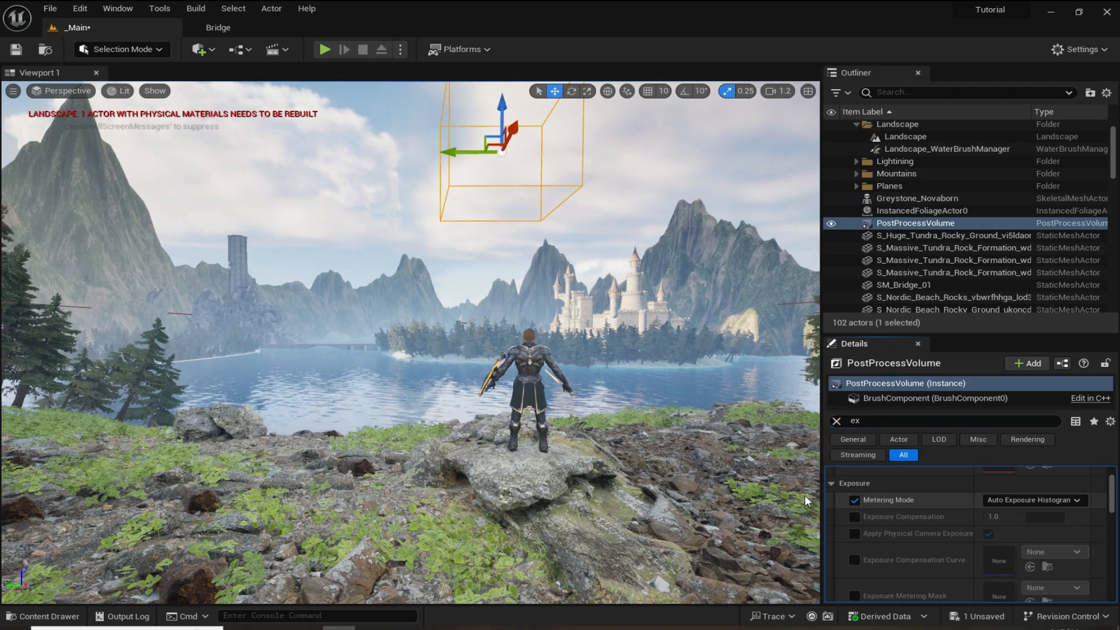
pyautogui.click(1020, 500)
pyautogui.click(1010, 537)
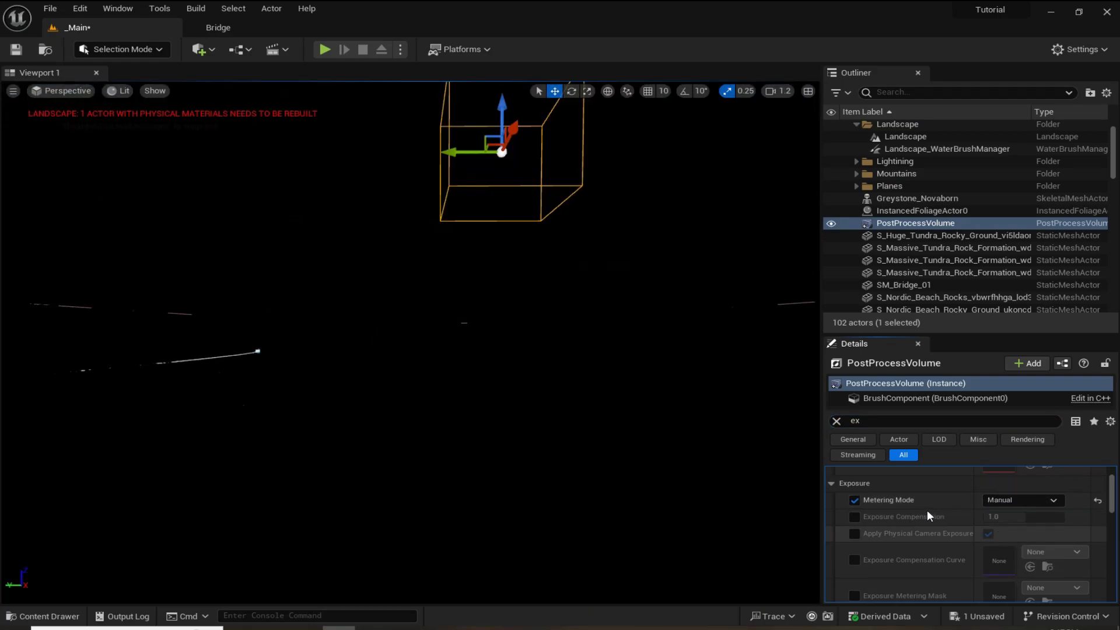
pyautogui.click(855, 517)
pyautogui.click(1018, 517)
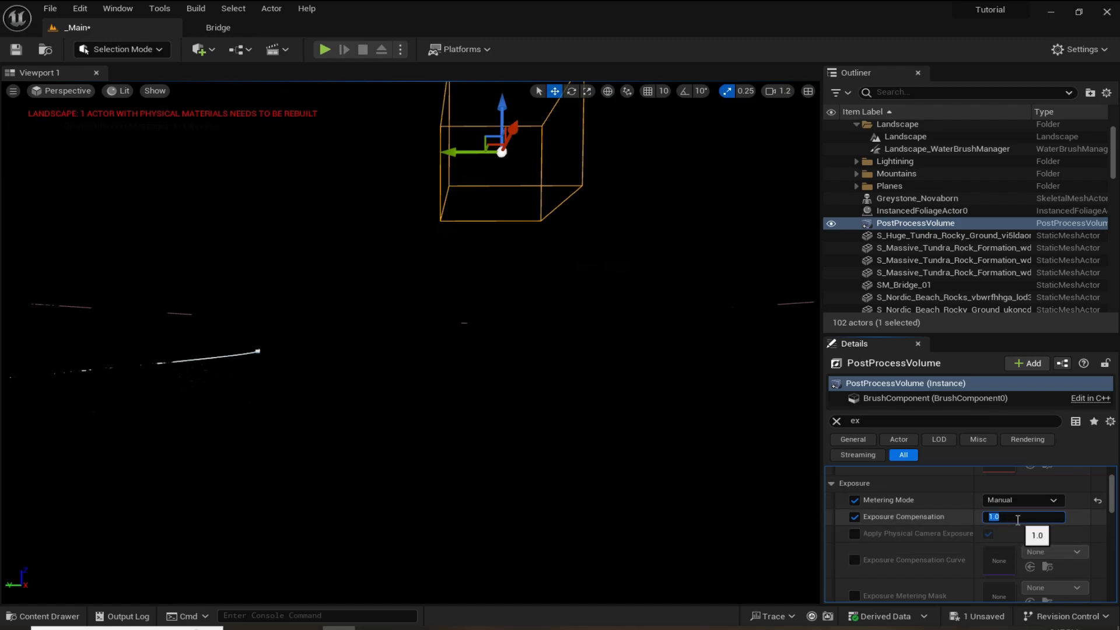
pyautogui.press('Return')
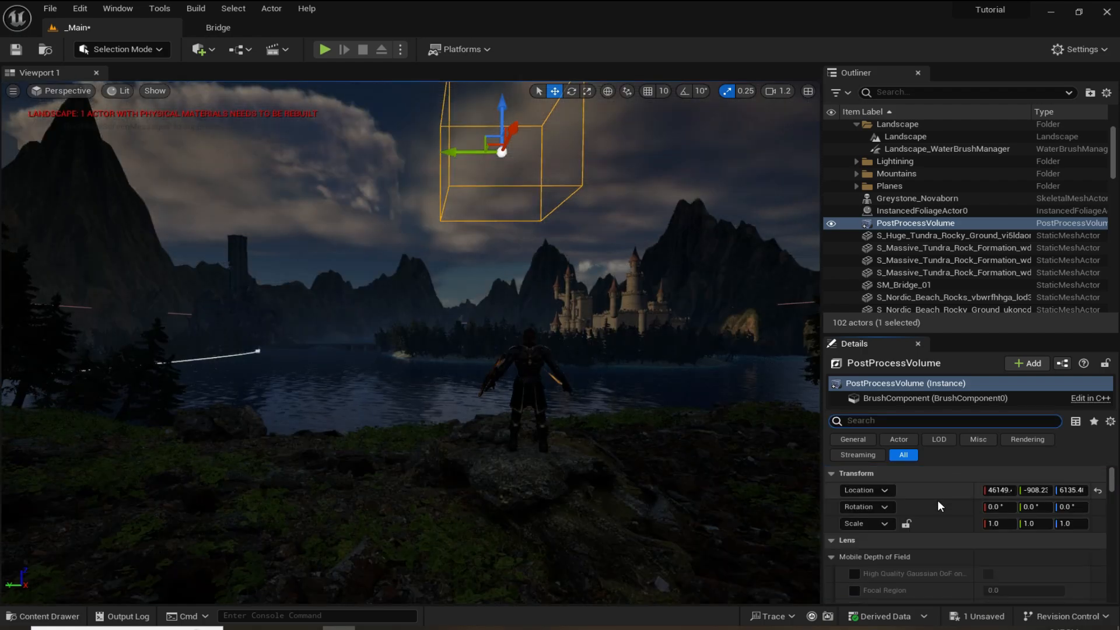
# - Raise the intensity of the DirectionalLight in the Lightining folder to about 64.2 lux
pyautogui.scroll(2, 917, 249)
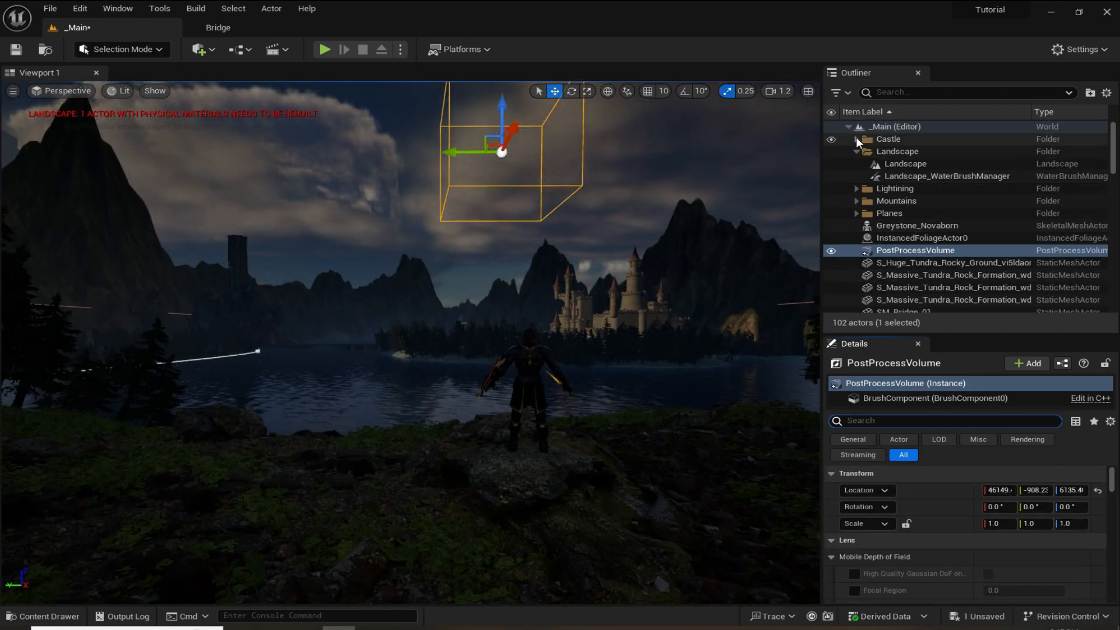
pyautogui.click(859, 188)
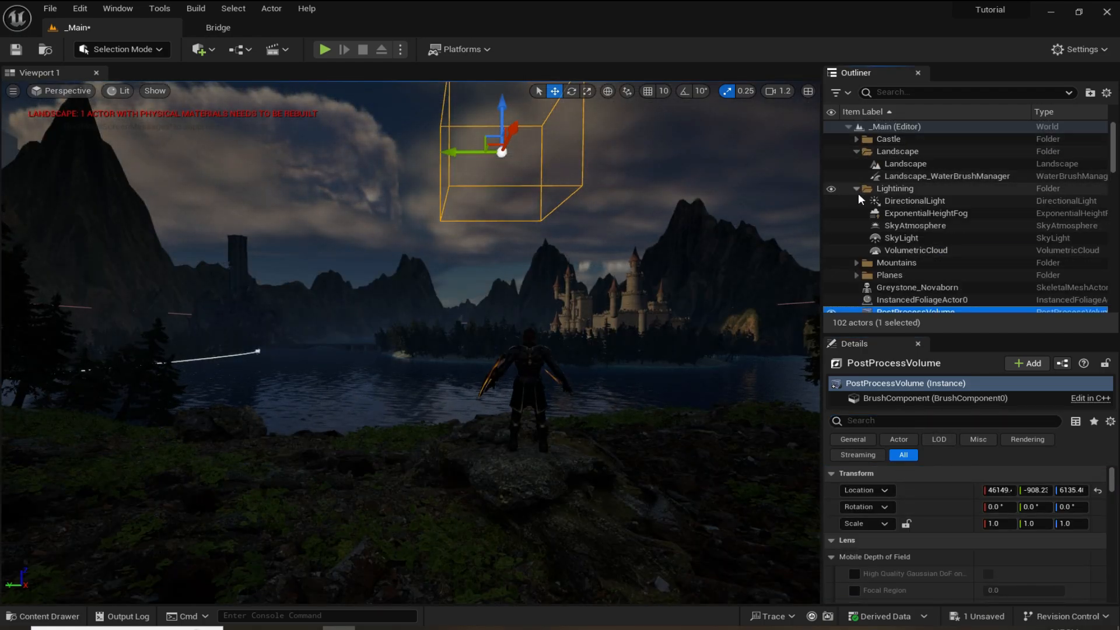
pyautogui.click(908, 201)
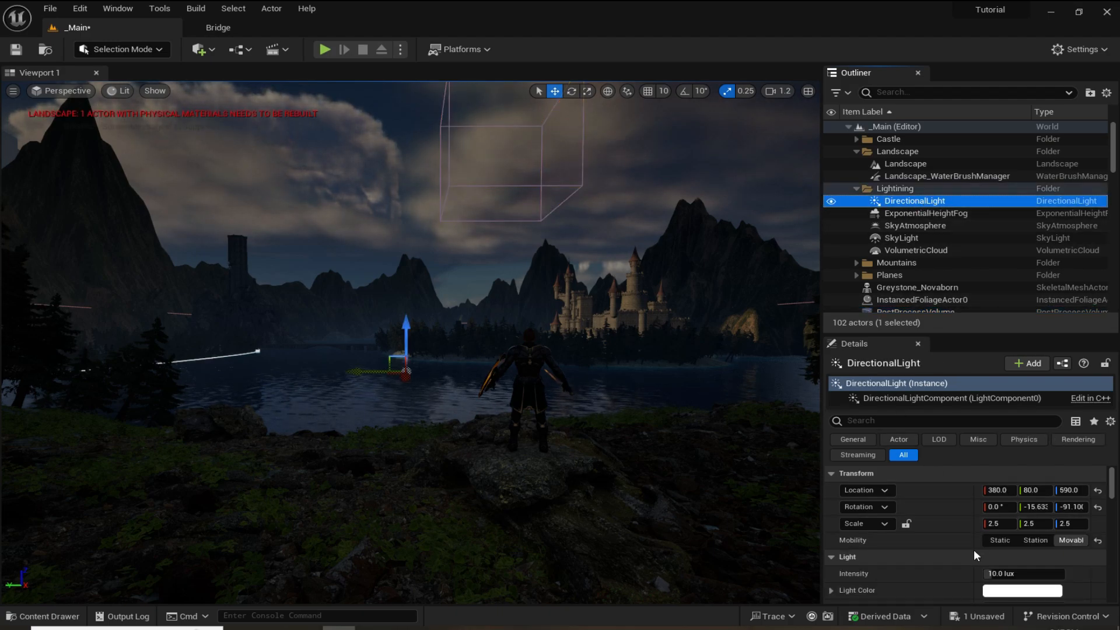
pyautogui.scroll(-1, 960, 557)
pyautogui.moveTo(989, 553); pyautogui.dragTo(1014, 577)
# - Tint the DirectionalLight's color a very pale blue, hex sRGB ECFAFFFF
pyautogui.click(1014, 575)
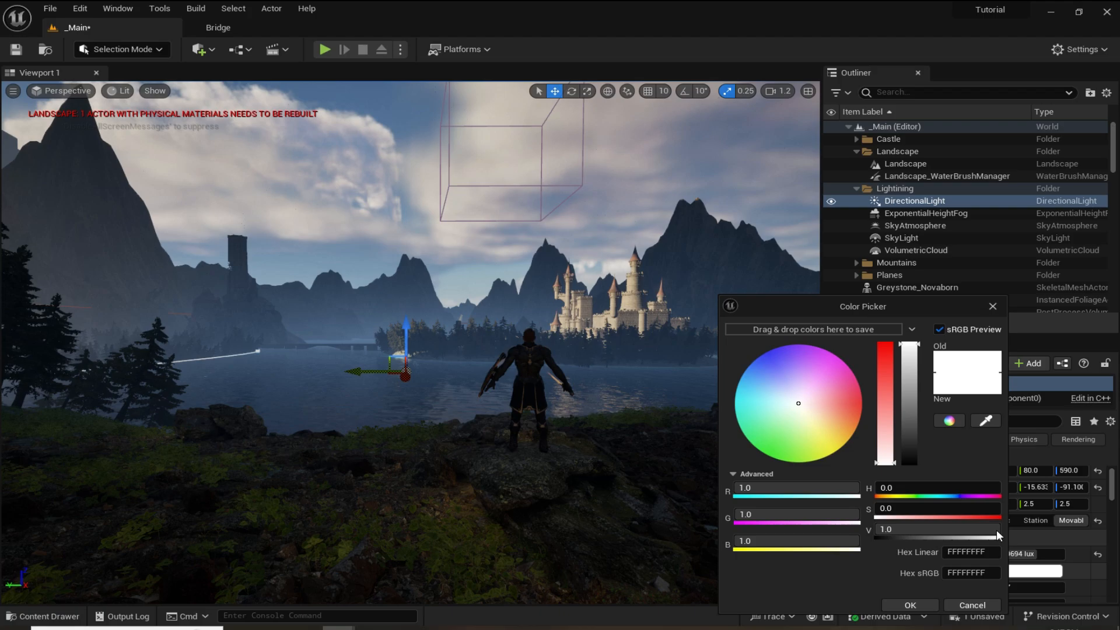
pyautogui.moveTo(804, 407)
pyautogui.mouseDown()
pyautogui.moveTo(744, 403)
pyautogui.moveTo(761, 407)
pyautogui.mouseUp()
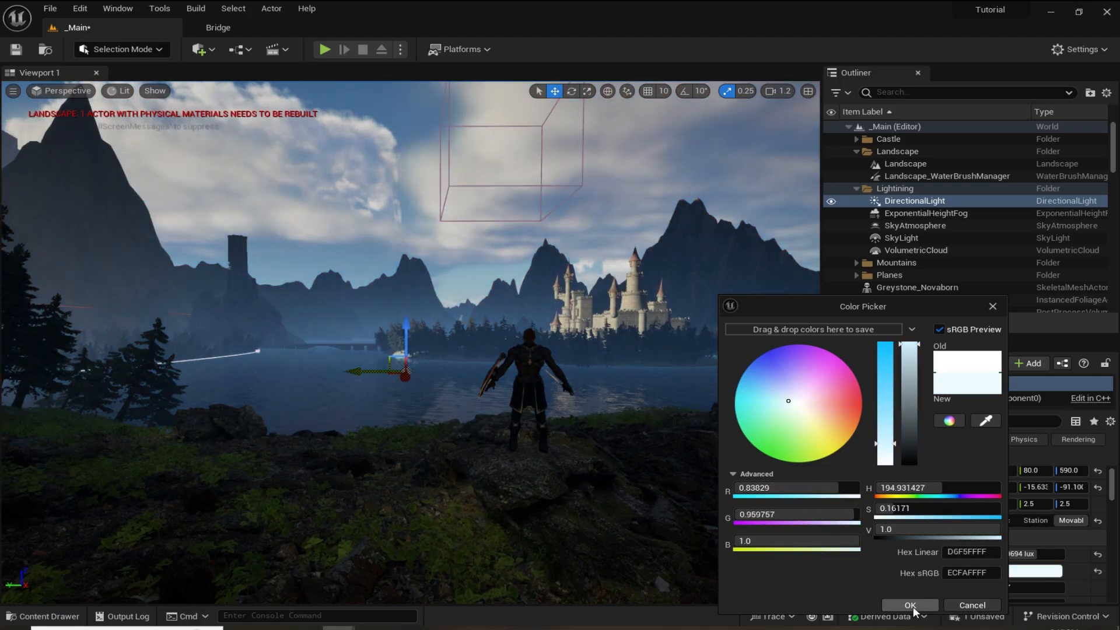
pyautogui.click(914, 608)
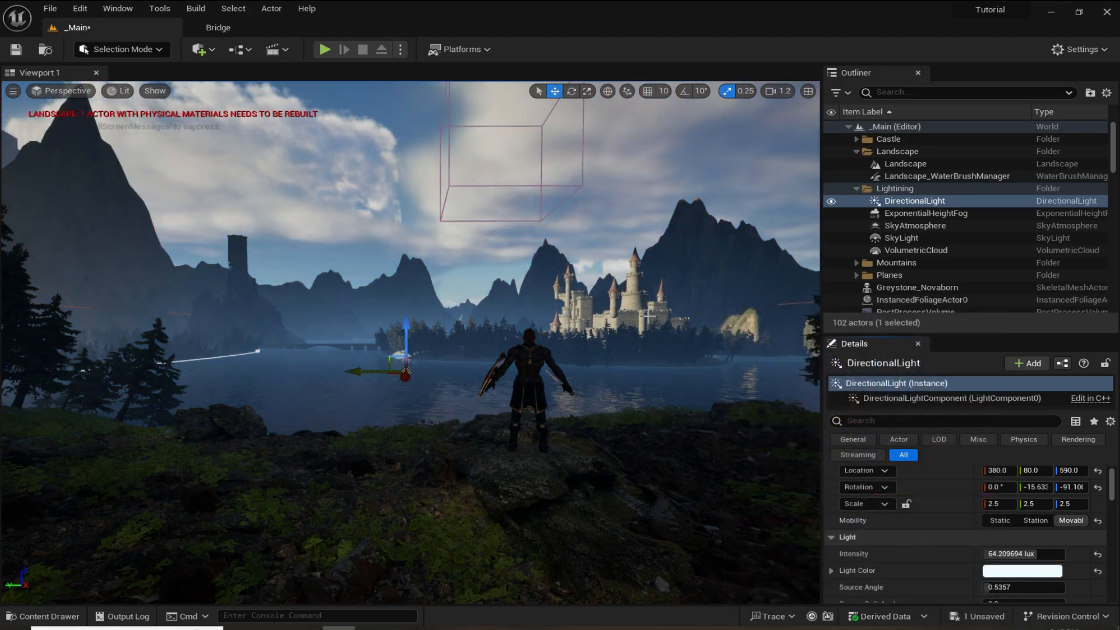
# - Reduce the DirectionalLight's intensity to about 46.2 lux
pyautogui.moveTo(561, 362); pyautogui.dragTo(540, 355, button='right')
pyautogui.press('e')
pyautogui.press('q')
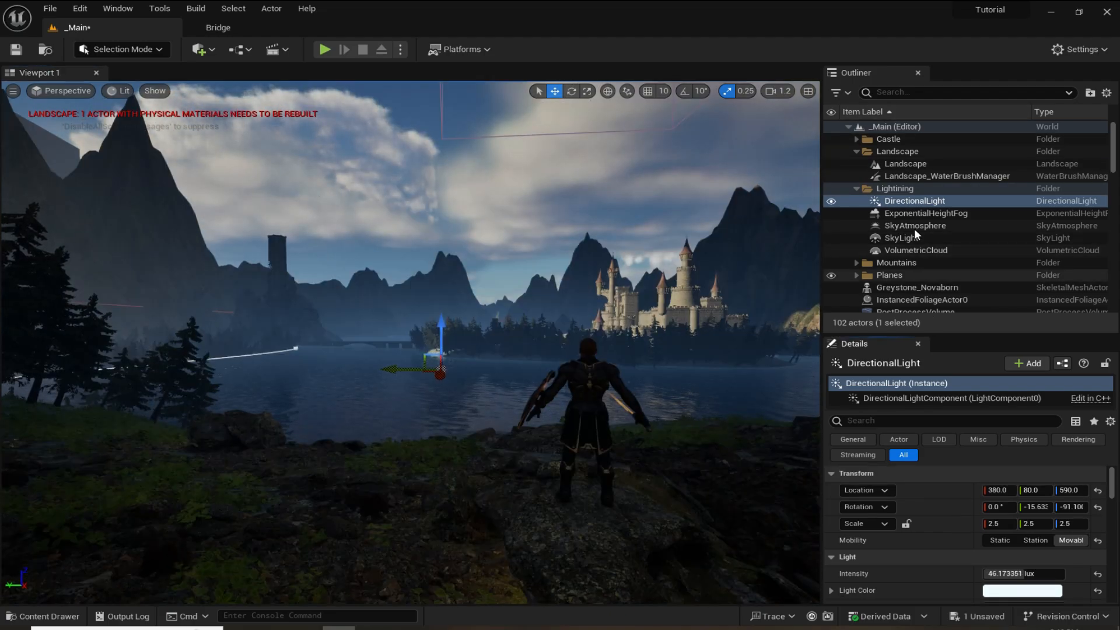
pyautogui.scroll(-3, 911, 256)
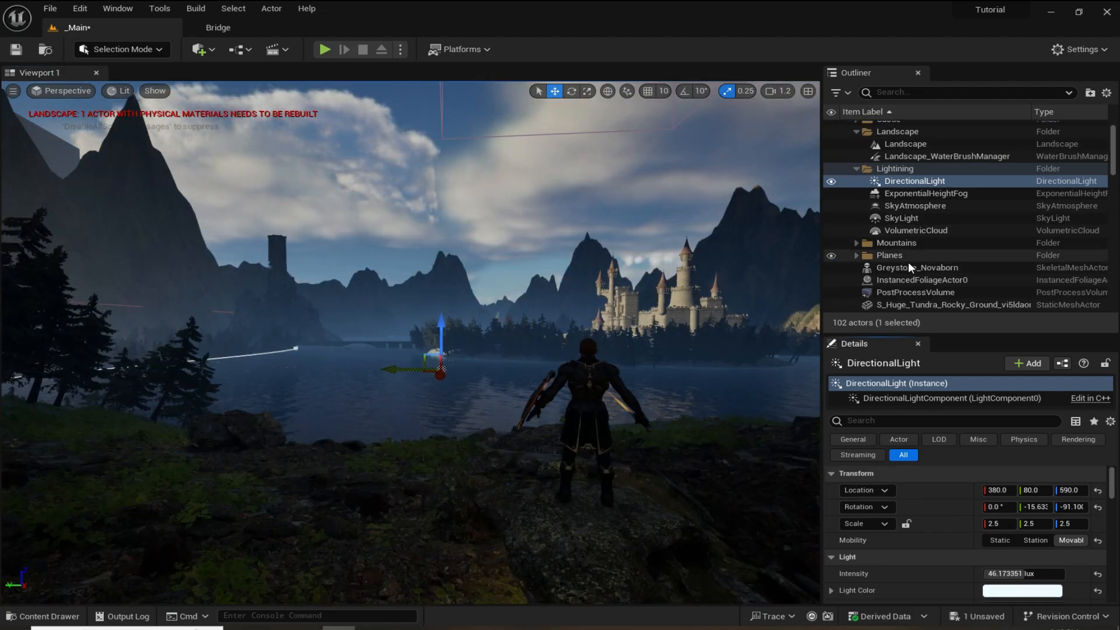
# - Enable vignette and sharpening on the PostProcessVolume, with vignette intensity about 0.5 and sharpen about 0.29
pyautogui.click(914, 233)
pyautogui.scroll(-5, 992, 479)
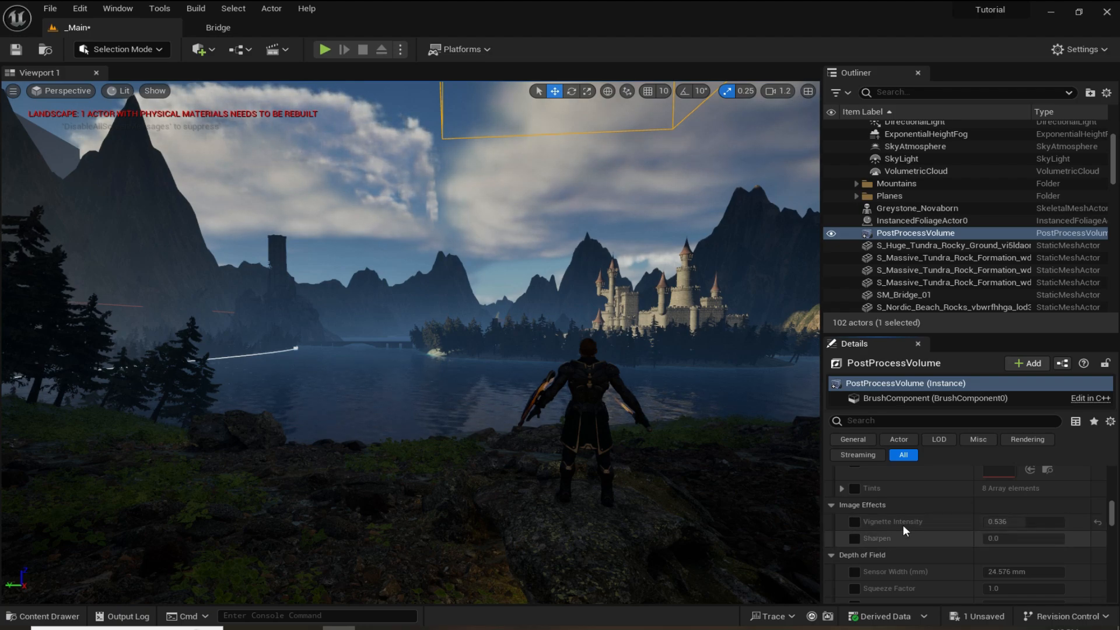
pyautogui.click(855, 521)
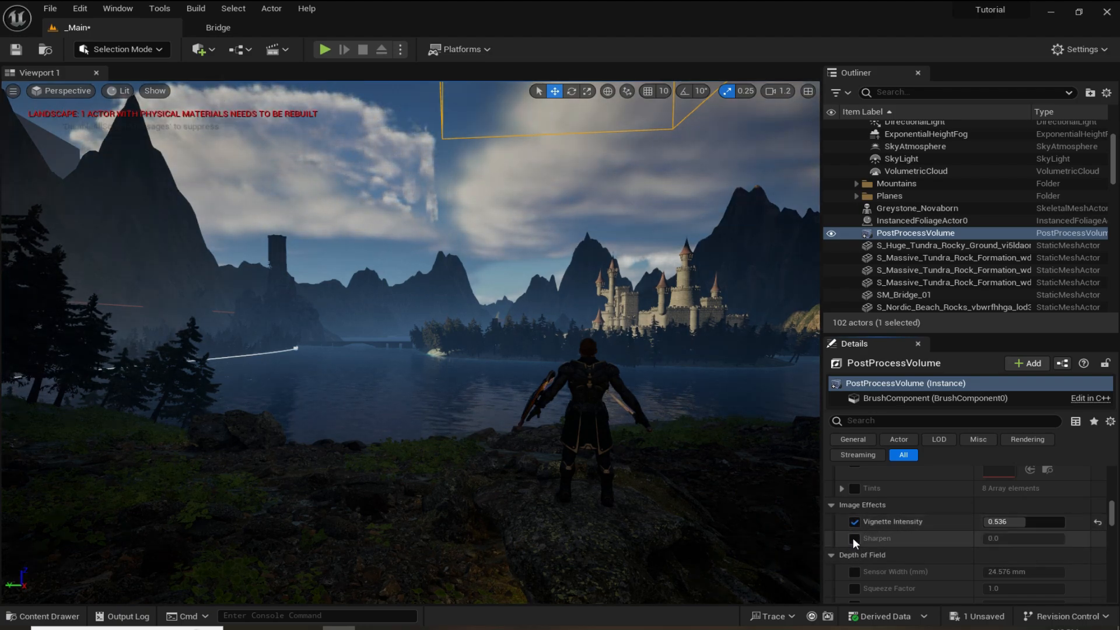
pyautogui.click(855, 539)
pyautogui.moveTo(1006, 519)
pyautogui.mouseDown()
pyautogui.moveTo(984, 521)
pyautogui.moveTo(1045, 521)
pyautogui.moveTo(1003, 521)
pyautogui.moveTo(1022, 521)
pyautogui.mouseUp()
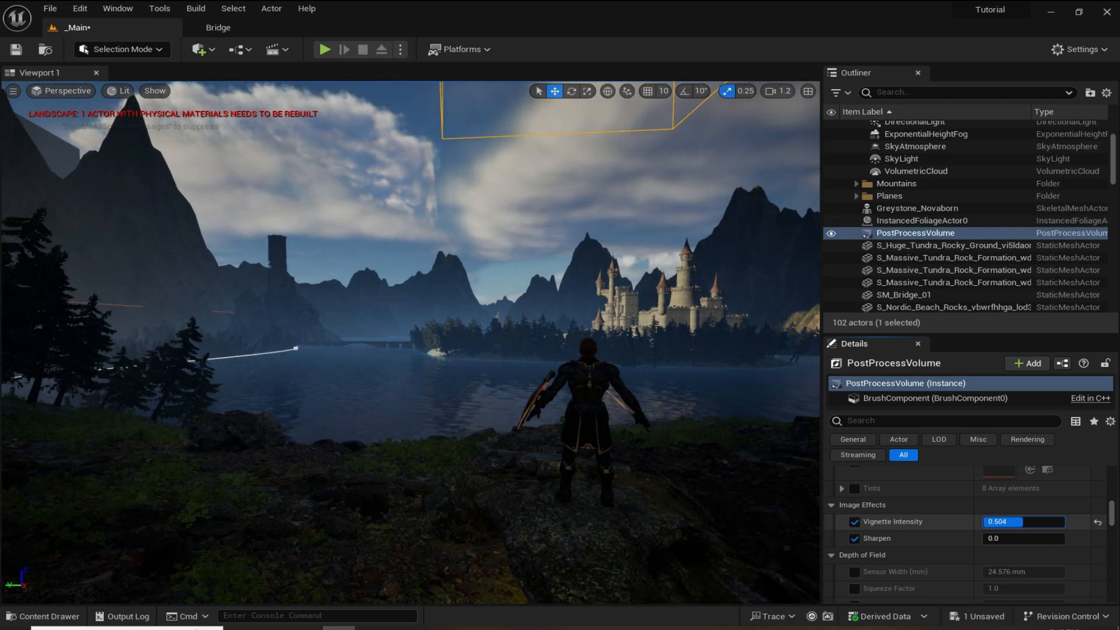
pyautogui.moveTo(994, 542); pyautogui.dragTo(1001, 542)
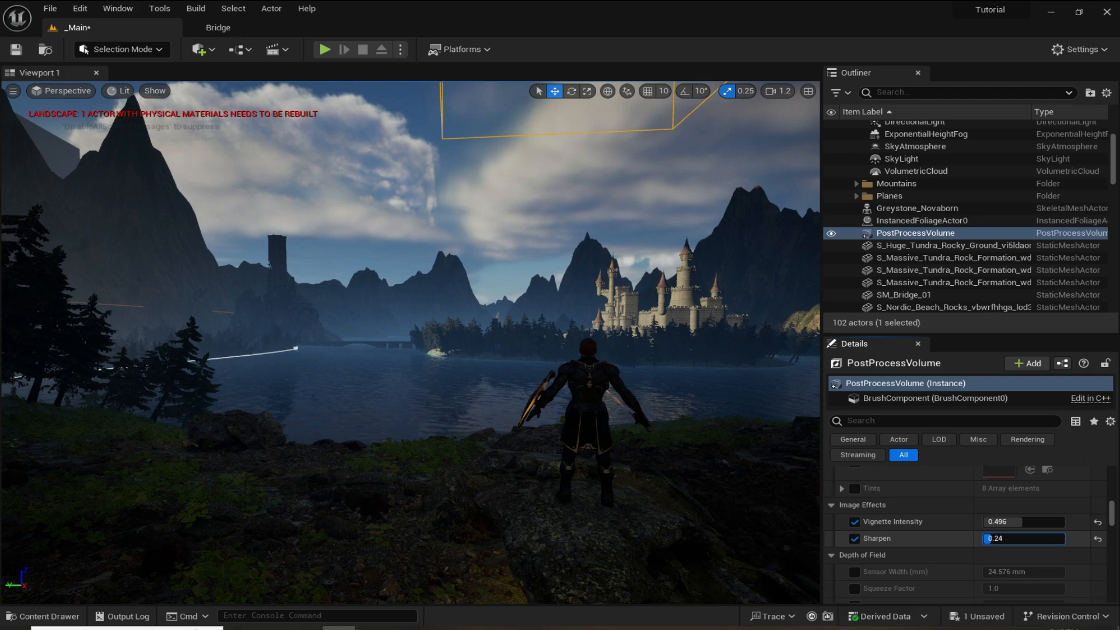
pyautogui.click(1001, 543)
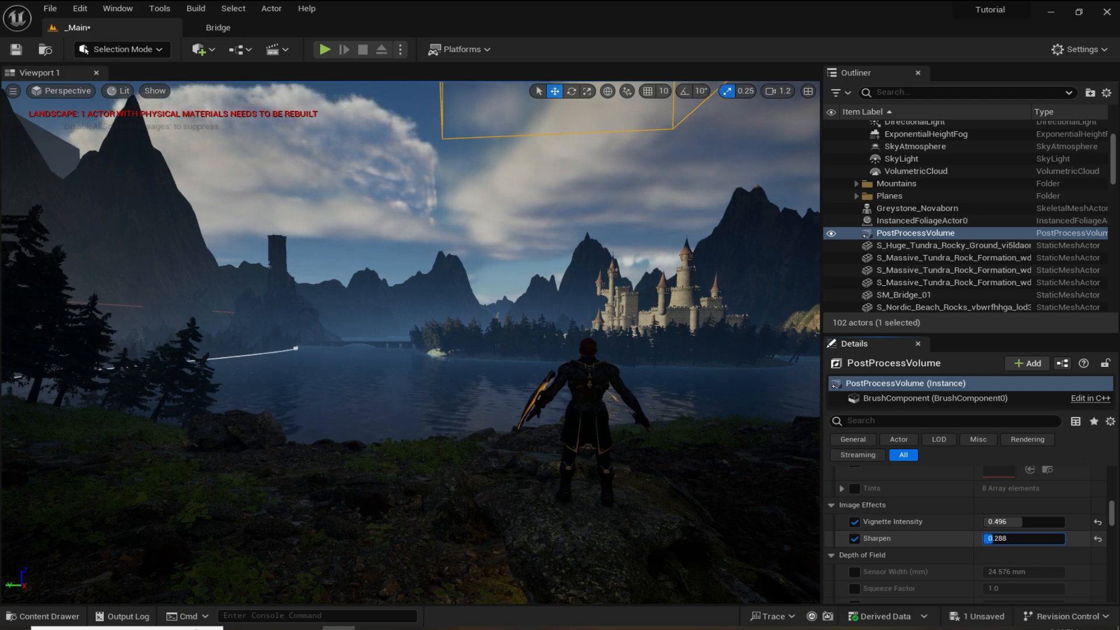
# - Enable the global saturation override in the volume's color grading and set it to 1.2
pyautogui.scroll(-5, 947, 538)
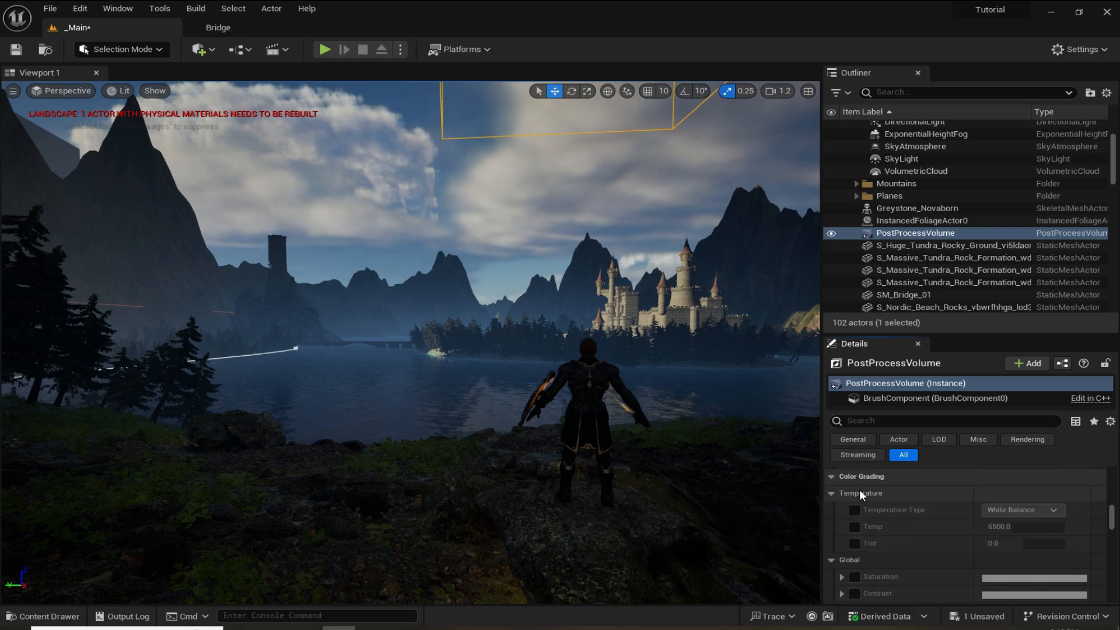
pyautogui.scroll(-2, 862, 503)
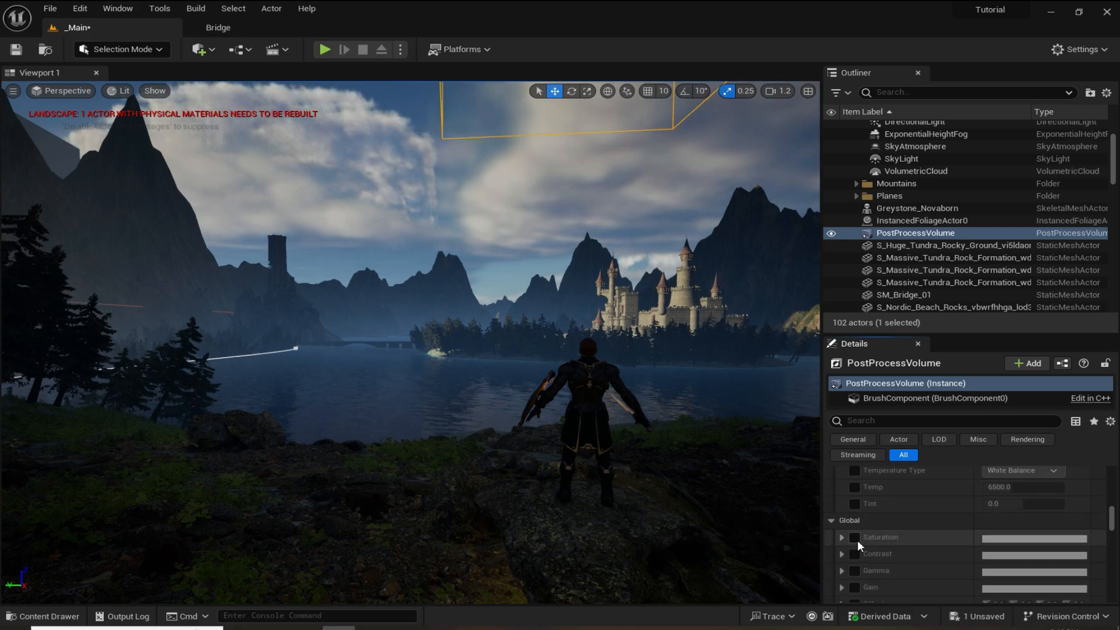
pyautogui.click(855, 537)
pyautogui.scroll(-2, 875, 532)
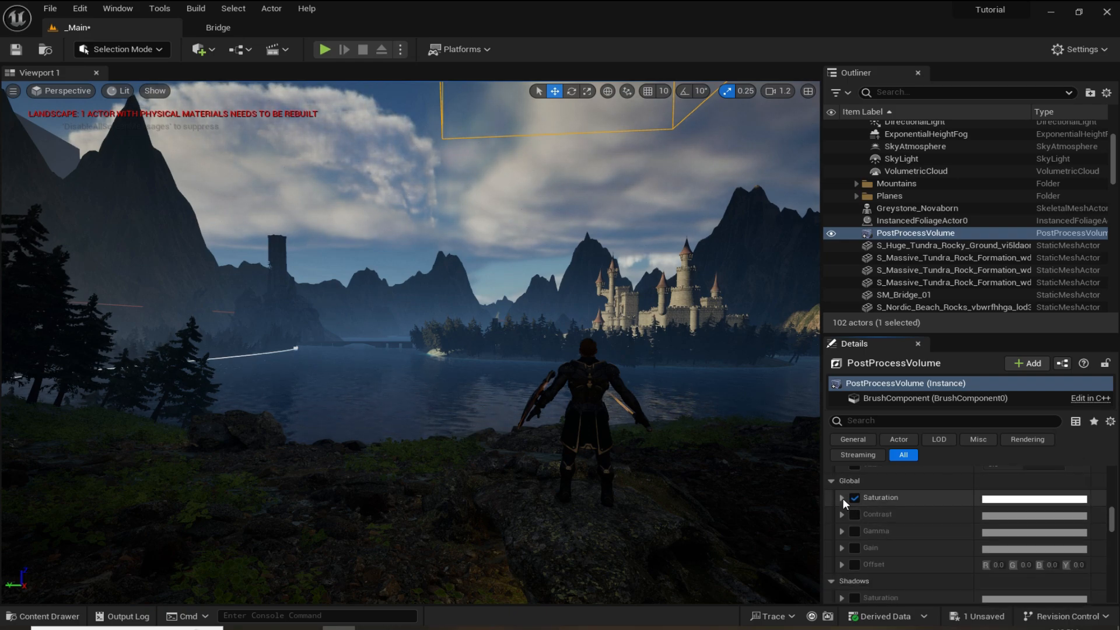
pyautogui.click(842, 498)
pyautogui.scroll(-2, 917, 561)
pyautogui.click(912, 554)
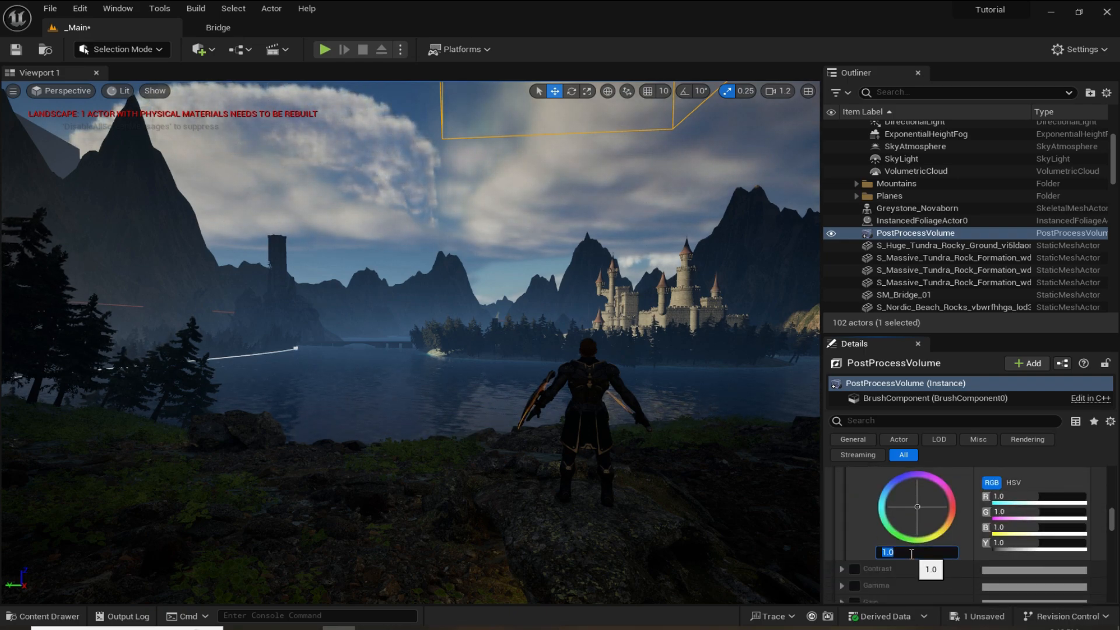
pyautogui.press('Return')
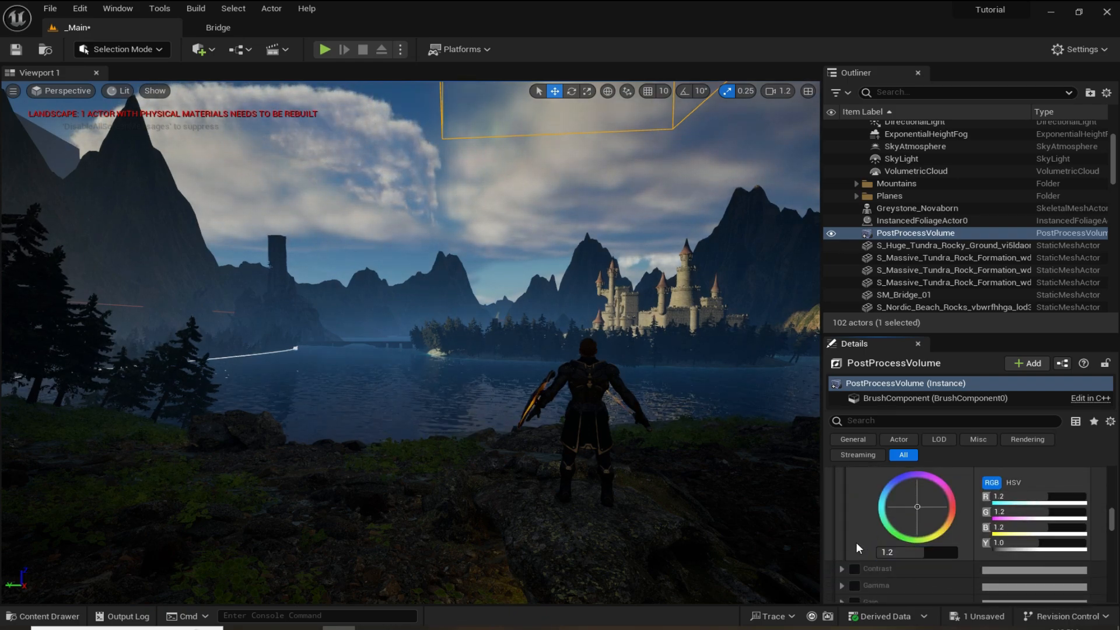
# - Override motion blur with an amount of about 0.23 and a target FPS of 24, and save the level
pyautogui.scroll(-10, 862, 541)
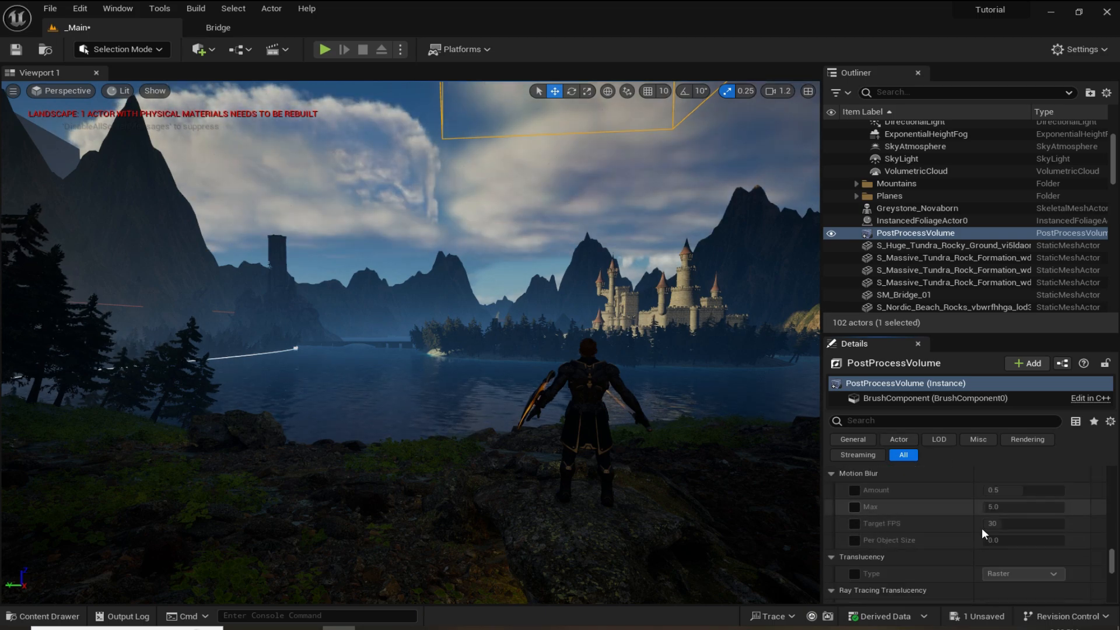
pyautogui.click(855, 491)
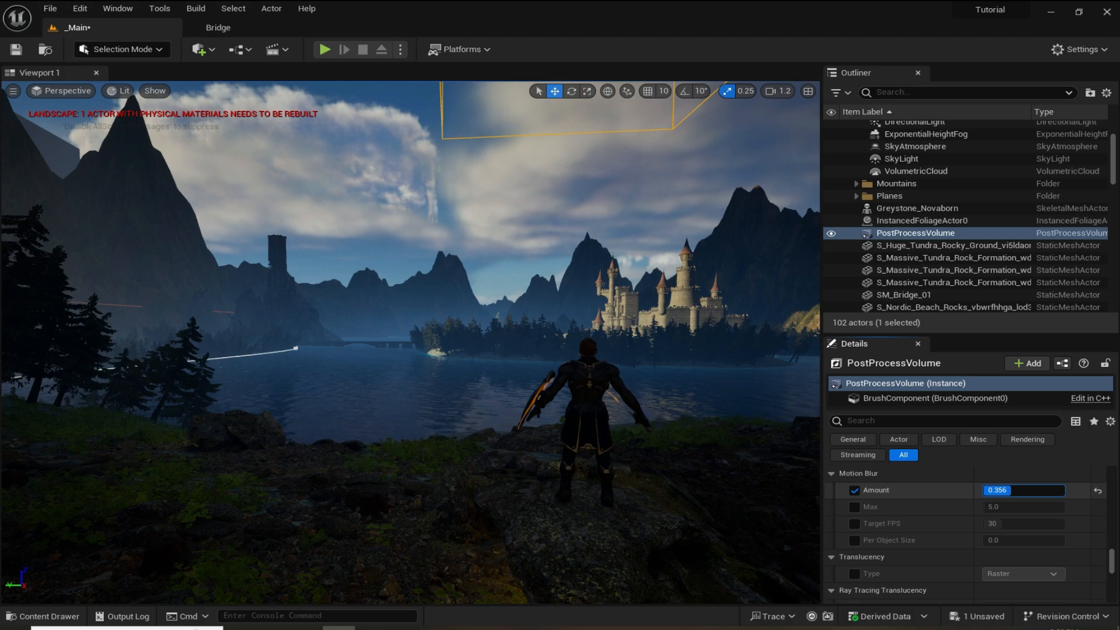
pyautogui.moveTo(1002, 490); pyautogui.dragTo(1001, 490)
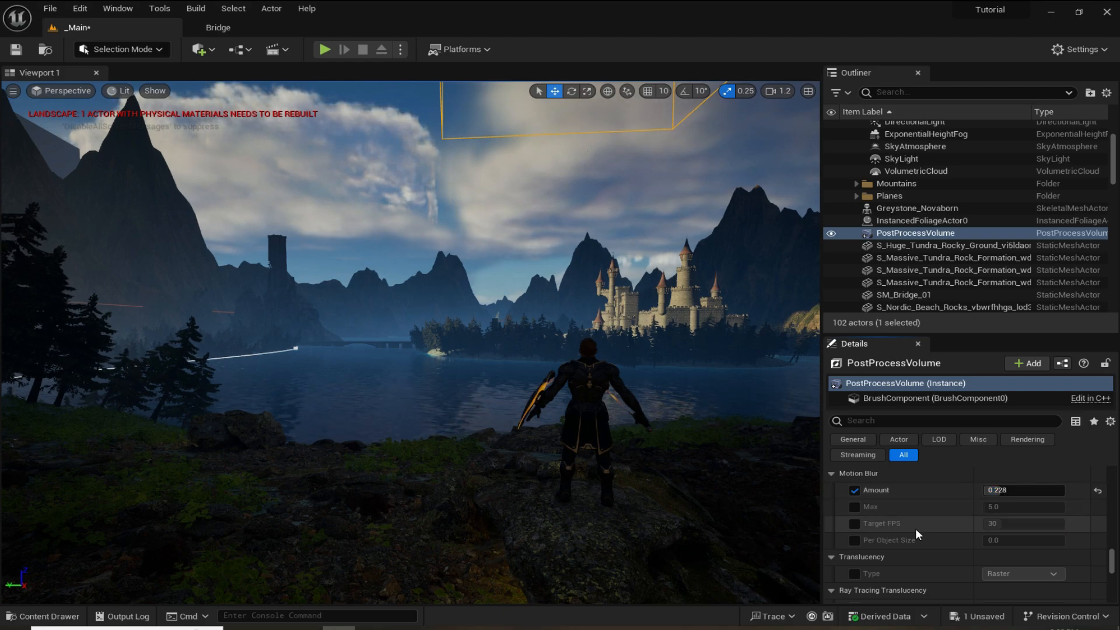
pyautogui.click(856, 523)
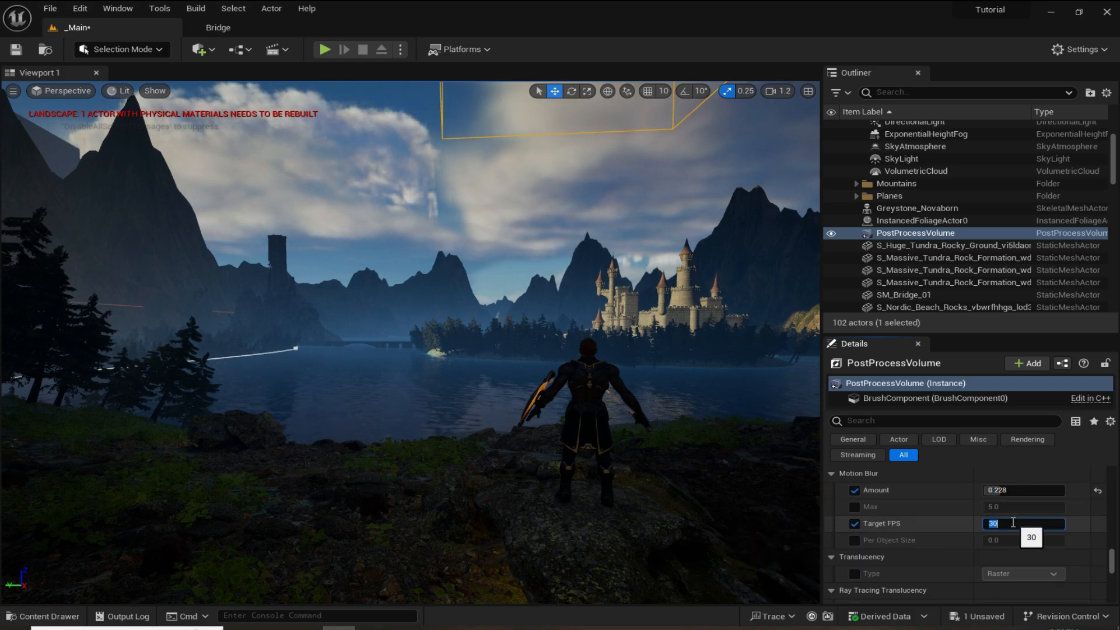
pyautogui.write('24')
pyautogui.press('Return')
pyautogui.hotkey('ctrl', 's')
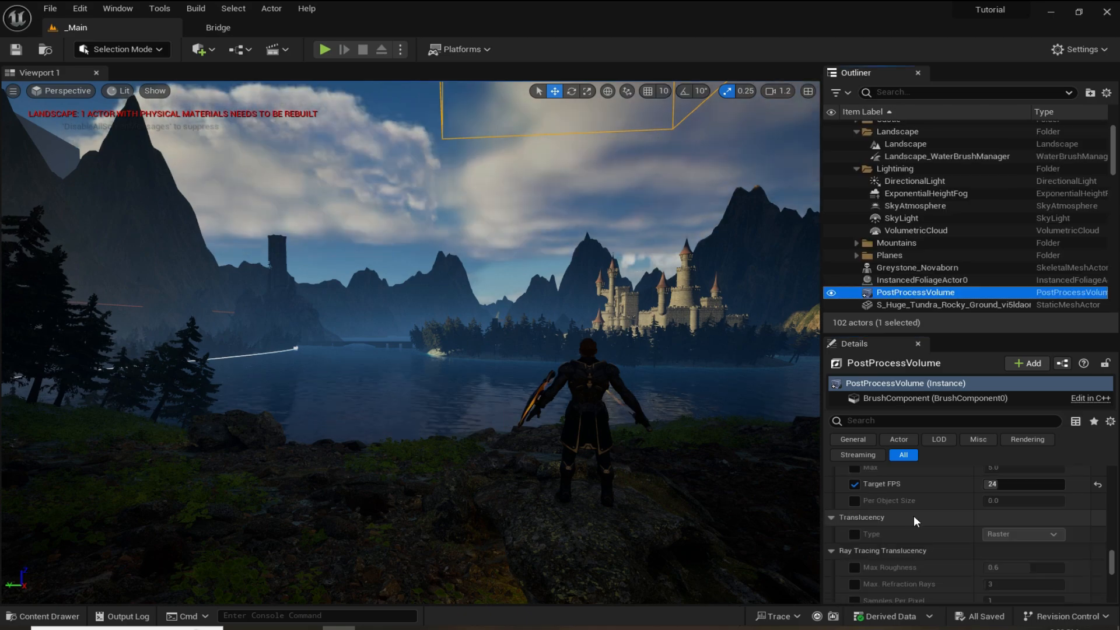
# - Raise the ExponentialHeightFog's fog density to about 0.037
pyautogui.scroll(-3, 914, 515)
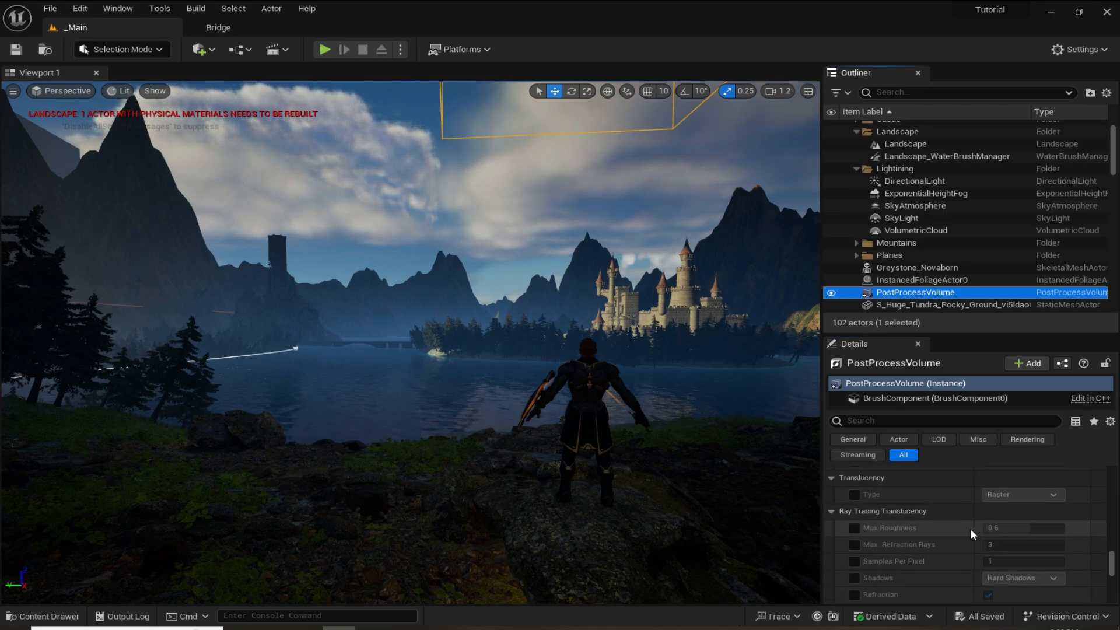
pyautogui.scroll(-1, 969, 530)
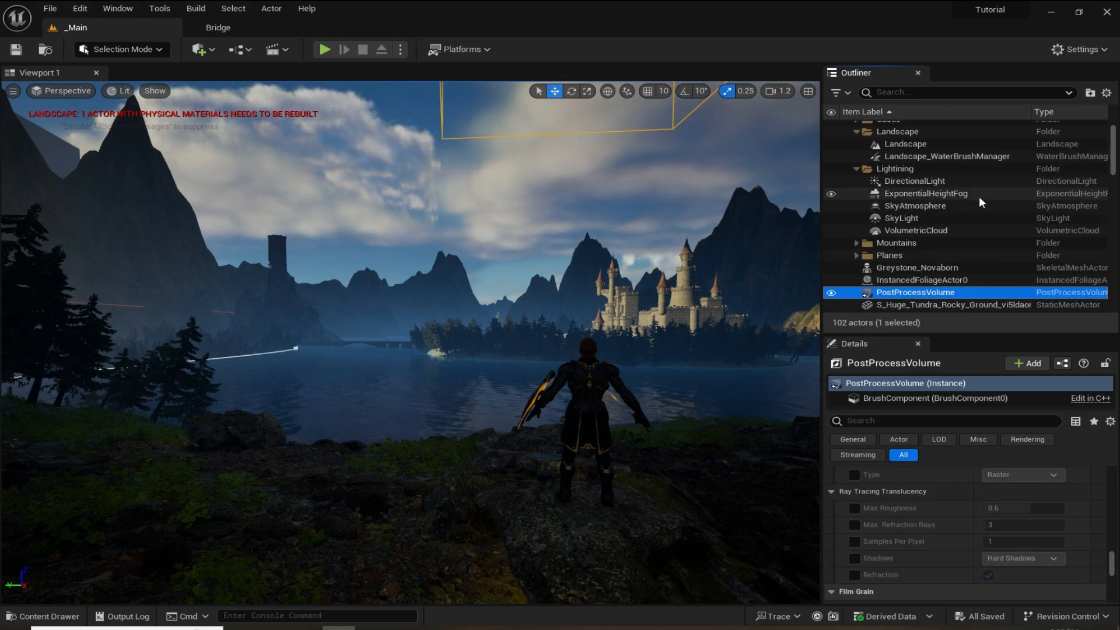
pyautogui.click(927, 194)
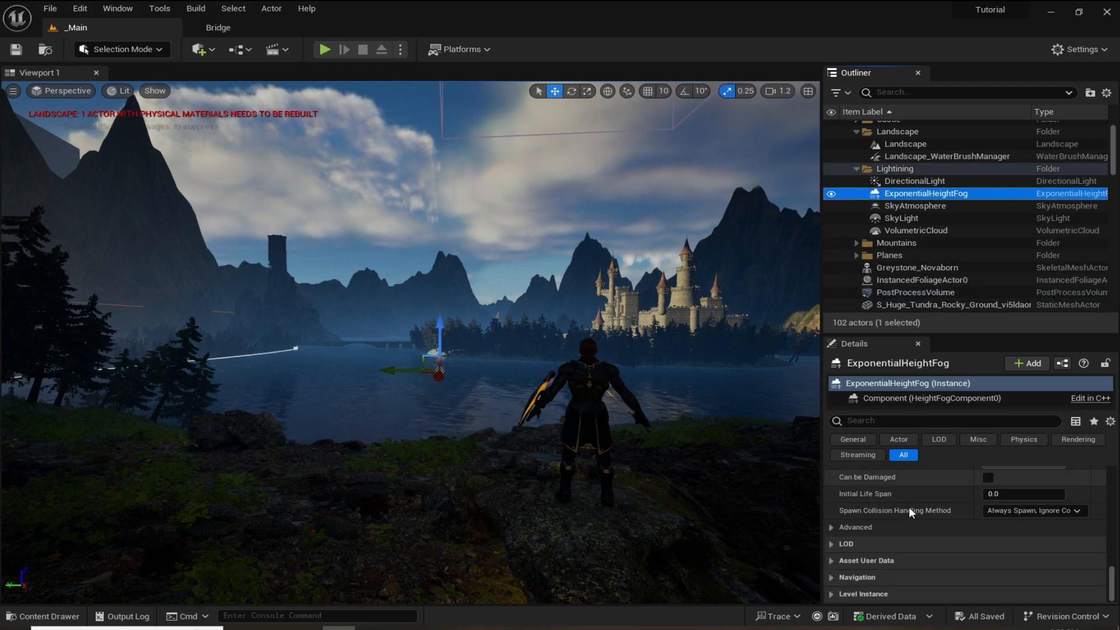
pyautogui.scroll(5, 913, 516)
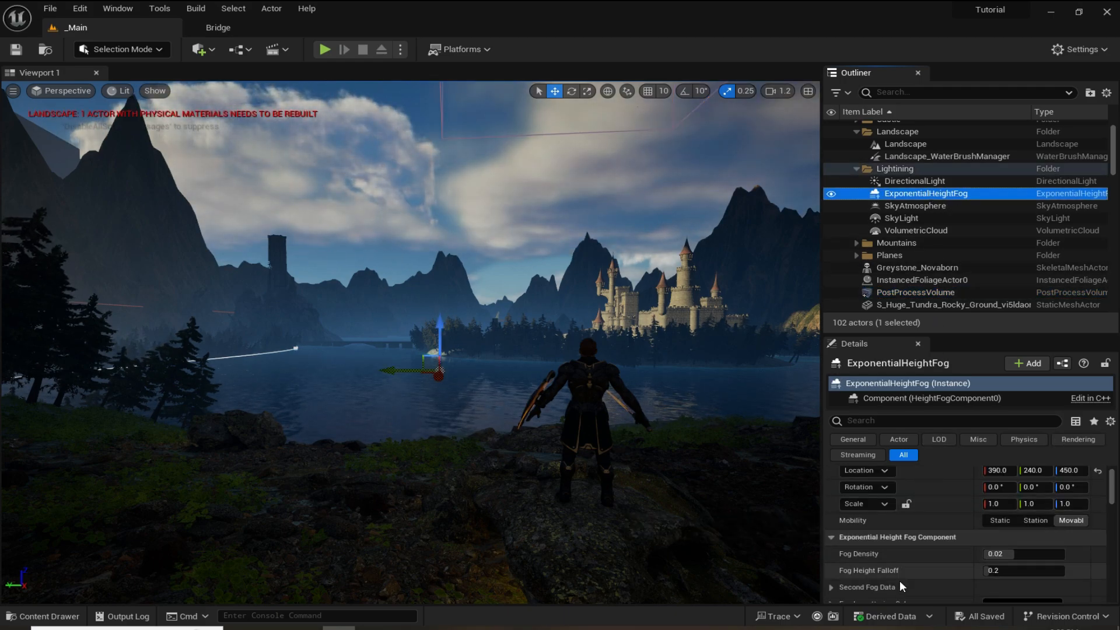
pyautogui.scroll(-2, 928, 564)
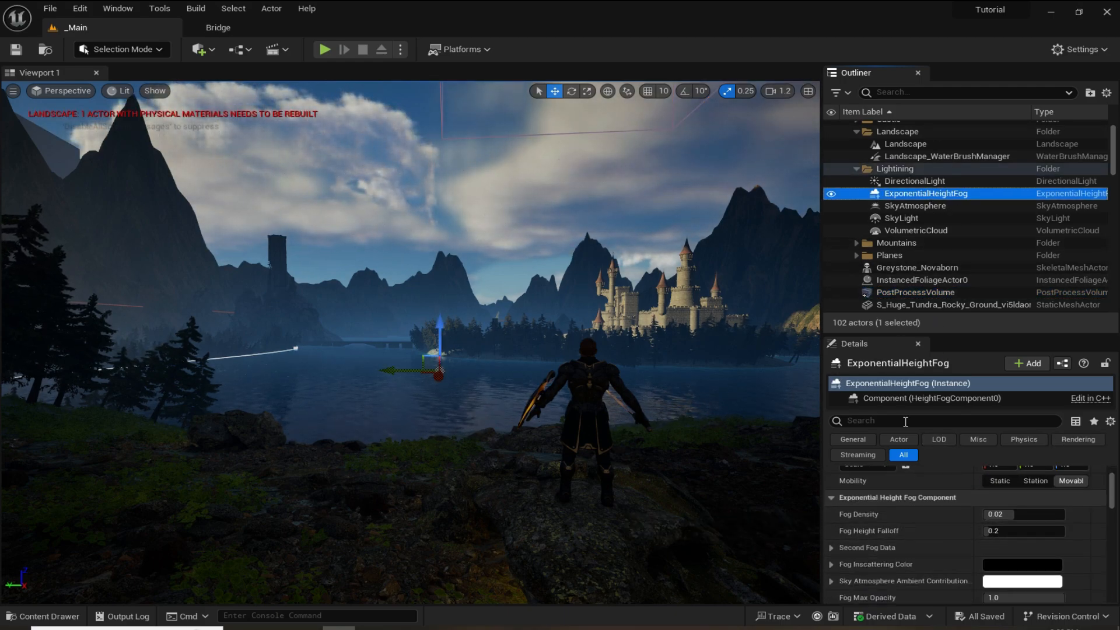
pyautogui.scroll(1, 937, 559)
pyautogui.moveTo(998, 534); pyautogui.dragTo(1035, 534)
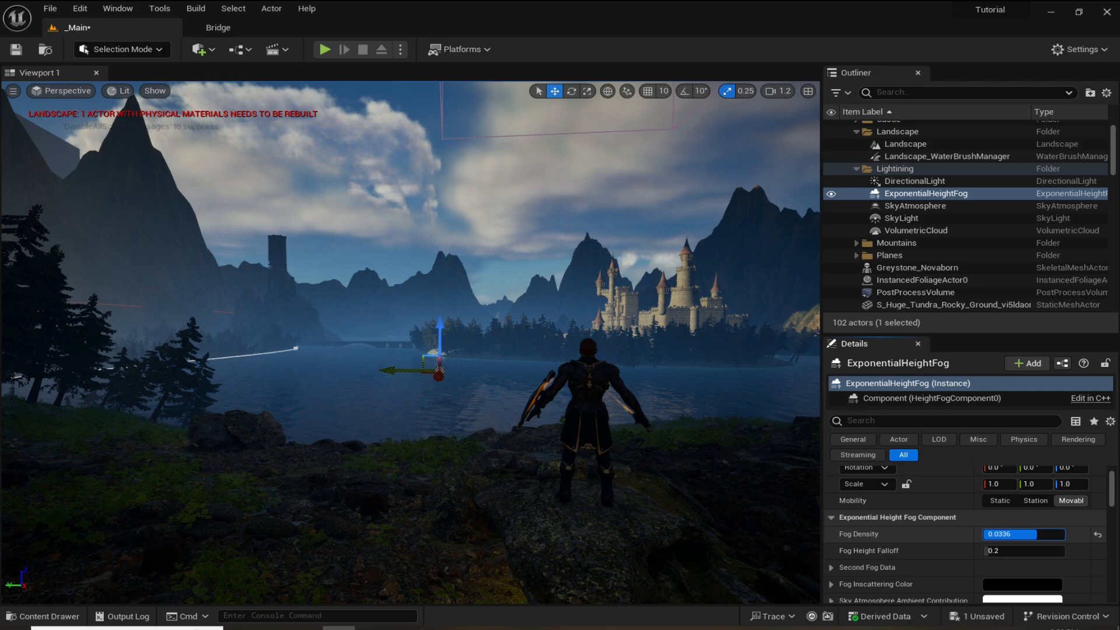
# - Lower the fog's height falloff to thicken the haze over the lake and mountains, and save the level
pyautogui.click(1024, 551)
pyautogui.write('0.001')
pyautogui.press('Return')
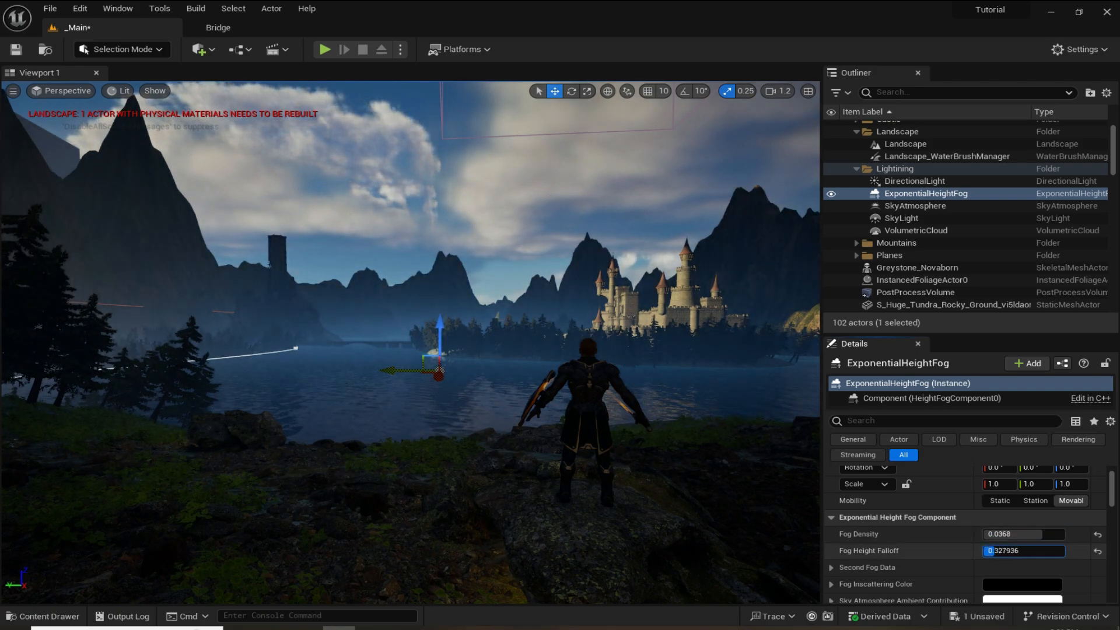
pyautogui.moveTo(1021, 551); pyautogui.dragTo(1021, 551)
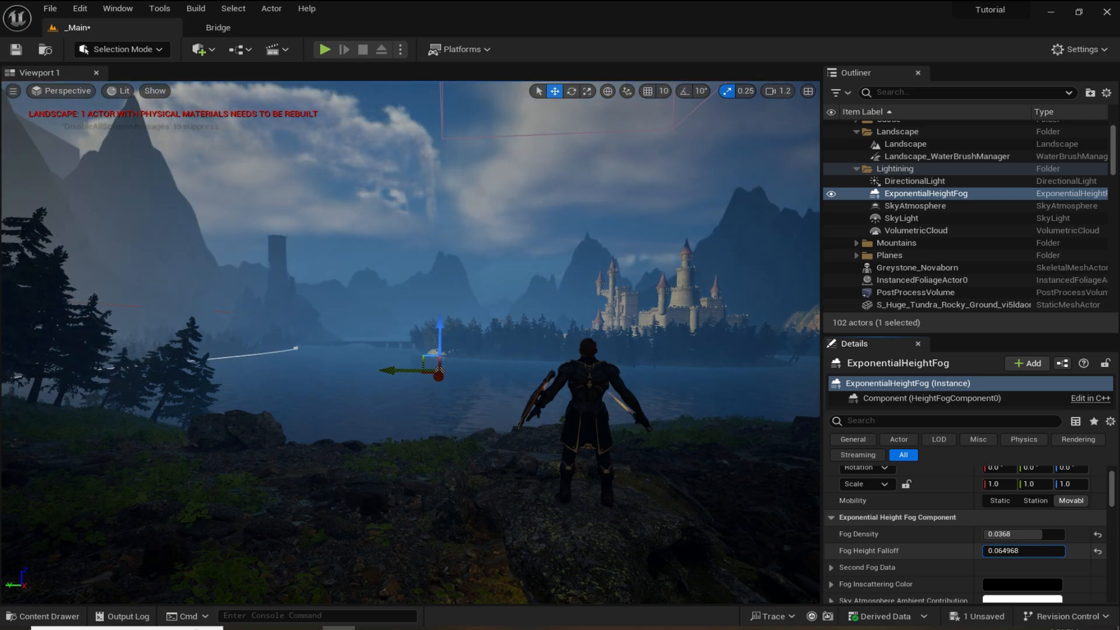
pyautogui.hotkey('ctrl', 's')
# - Add a spot light to the scene and file it in the Lightining folder
pyautogui.click(936, 173)
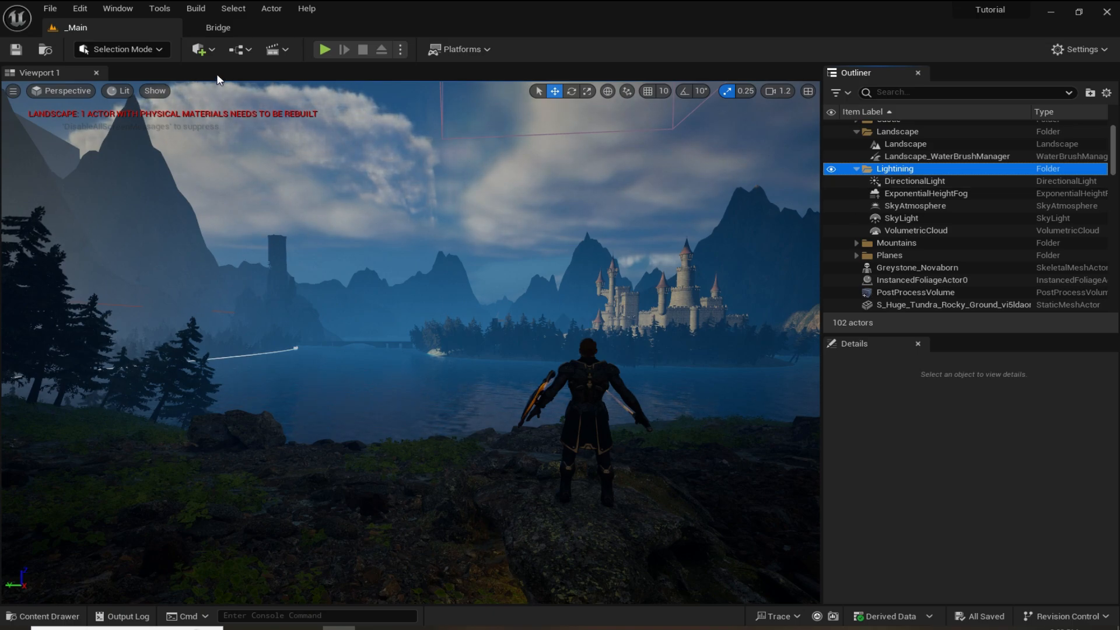
pyautogui.click(205, 50)
pyautogui.moveTo(231, 170)
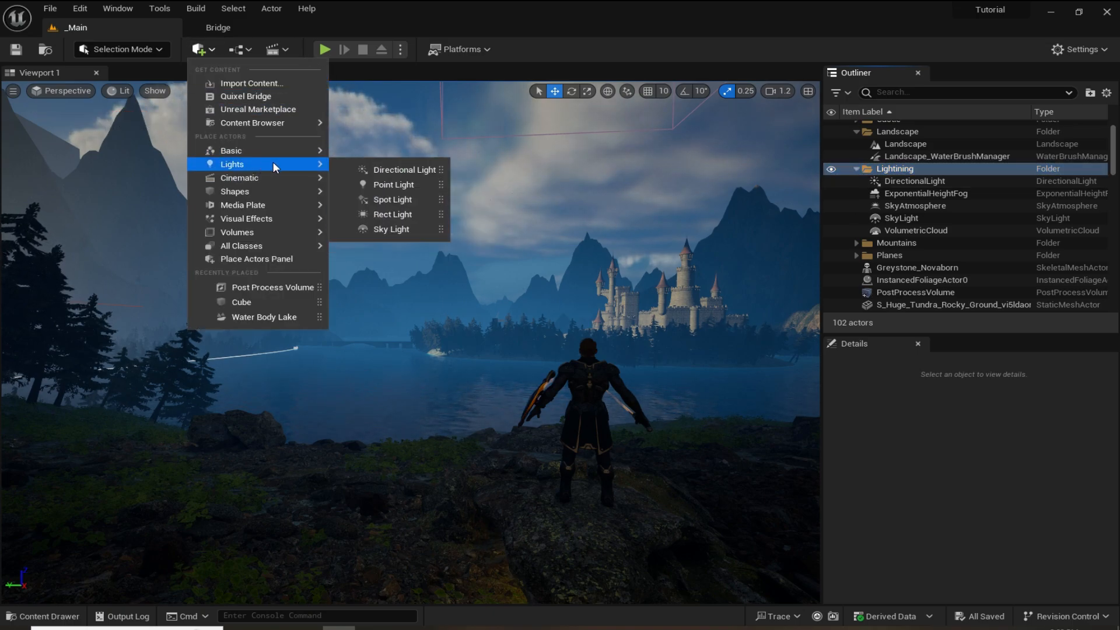
pyautogui.click(396, 200)
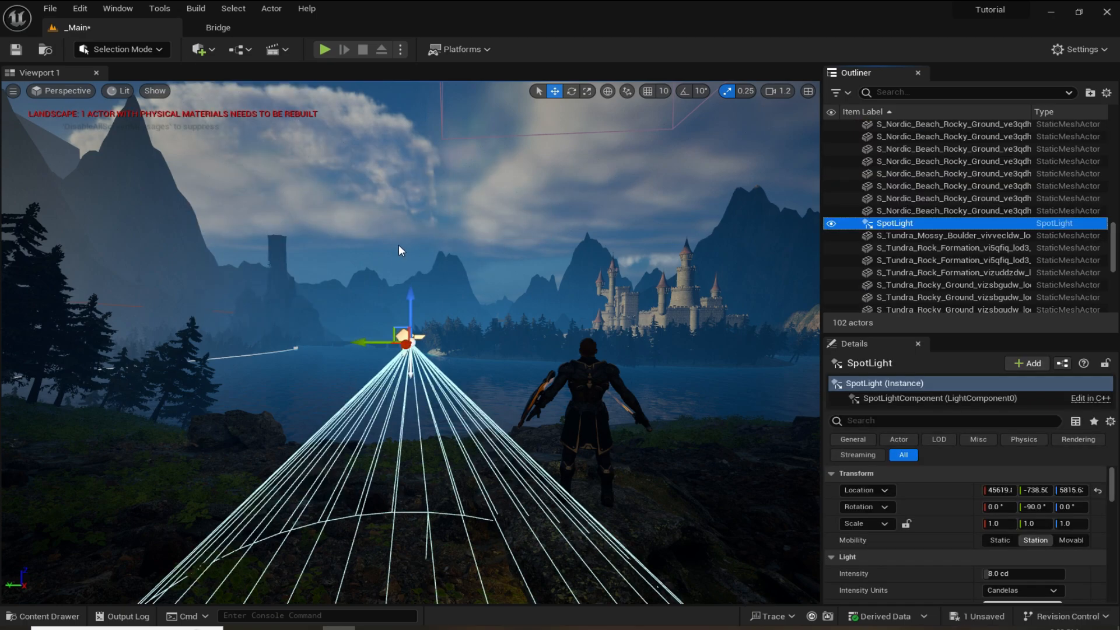
pyautogui.press('s')
pyautogui.moveTo(536, 312); pyautogui.dragTo(536, 344, button='right')
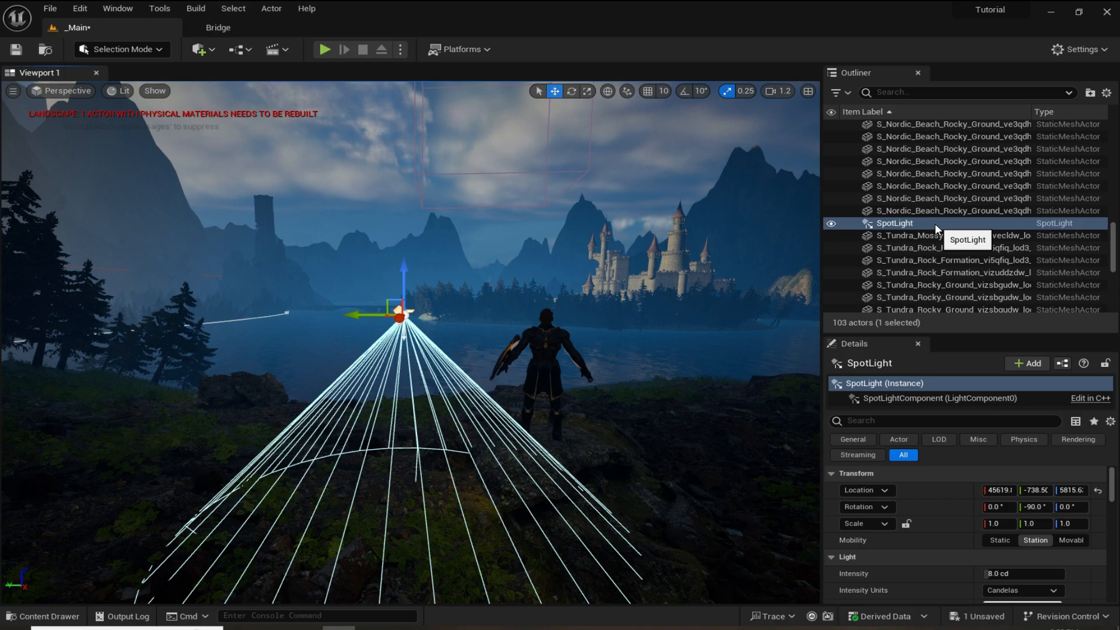
pyautogui.moveTo(931, 222); pyautogui.dragTo(877, 226)
pyautogui.moveTo(874, 188); pyautogui.dragTo(873, 188)
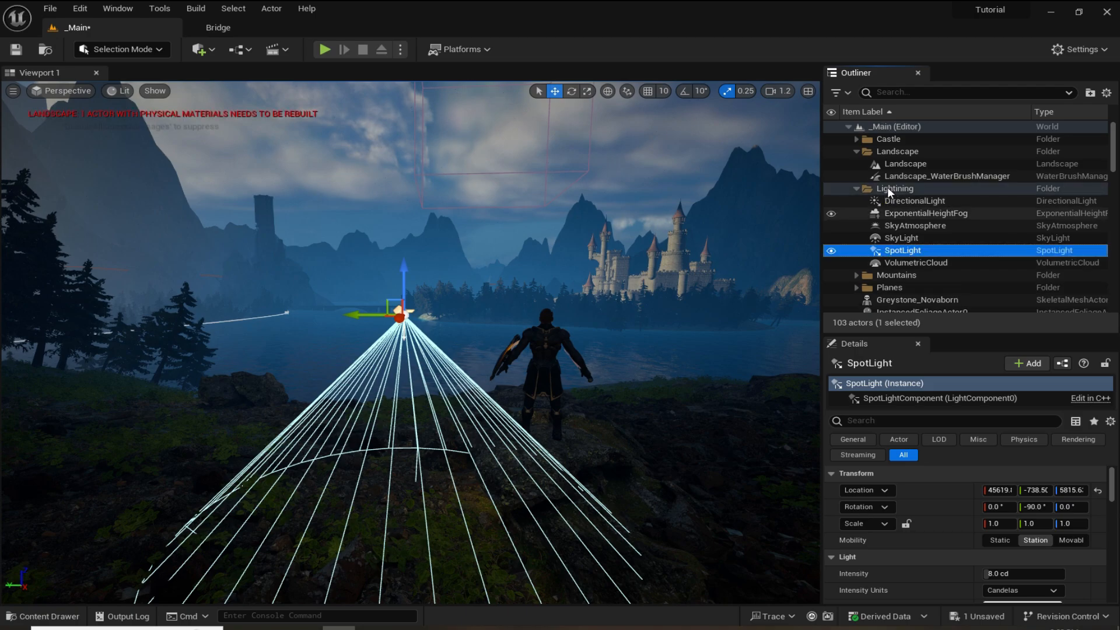
# - Move the spot light away from the character toward the trees and rotate it to aim across the rocky ground
pyautogui.press('f')
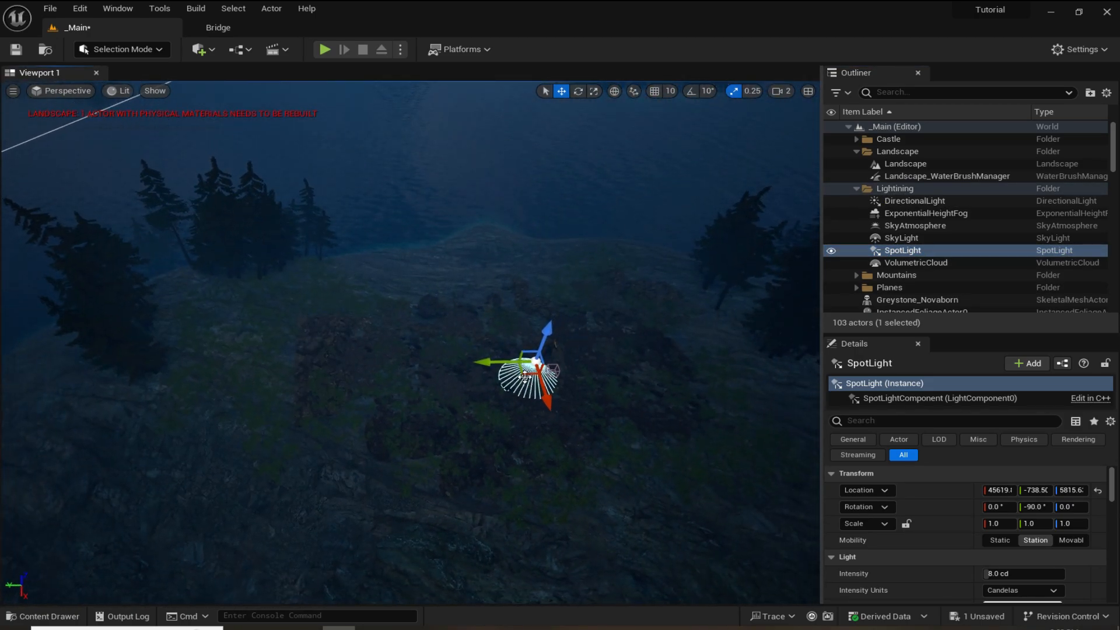
pyautogui.moveTo(524, 377); pyautogui.dragTo(170, 338)
pyautogui.press('e')
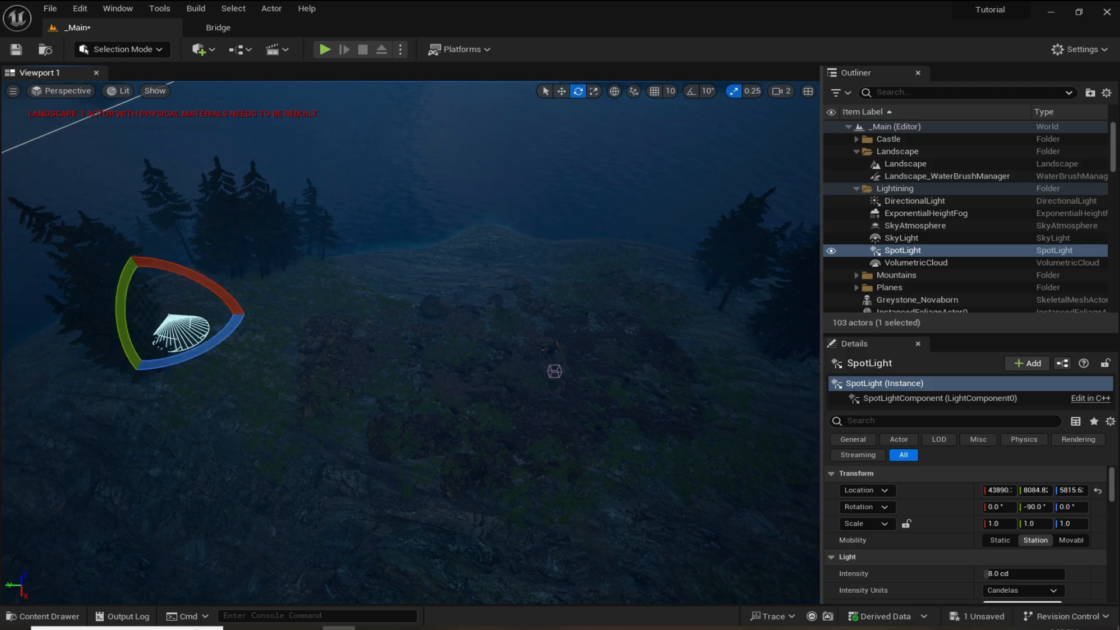
pyautogui.moveTo(201, 289); pyautogui.dragTo(187, 289, button='right')
pyautogui.moveTo(216, 271); pyautogui.dragTo(108, 277)
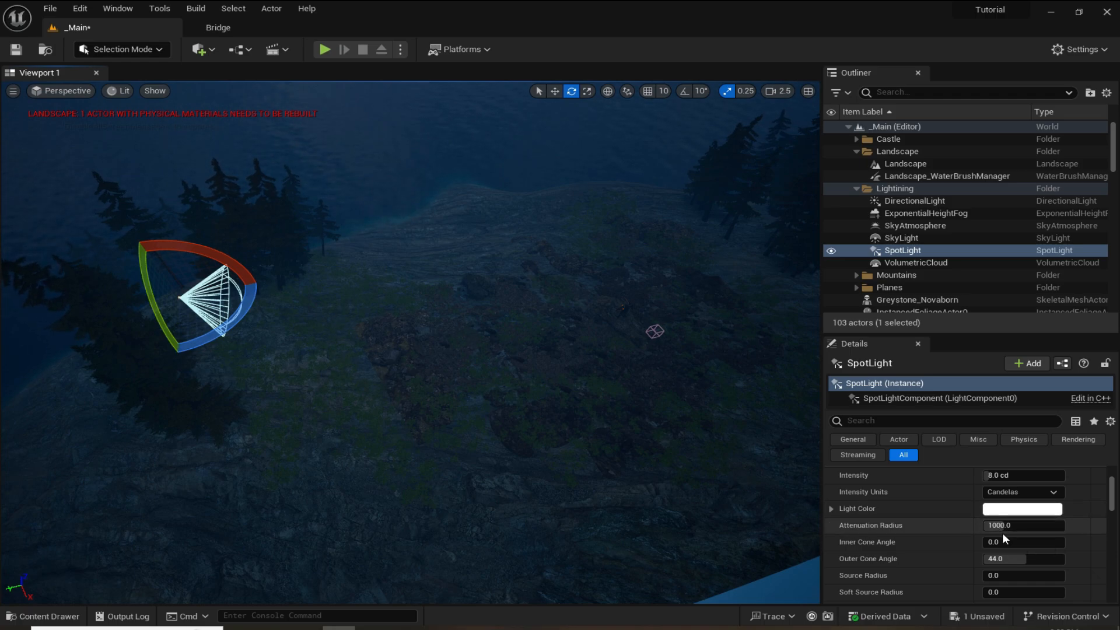
# - Set the spot light's attenuation radius to 16384 and its intensity to 10000 cd
pyautogui.moveTo(1003, 526); pyautogui.dragTo(1059, 527)
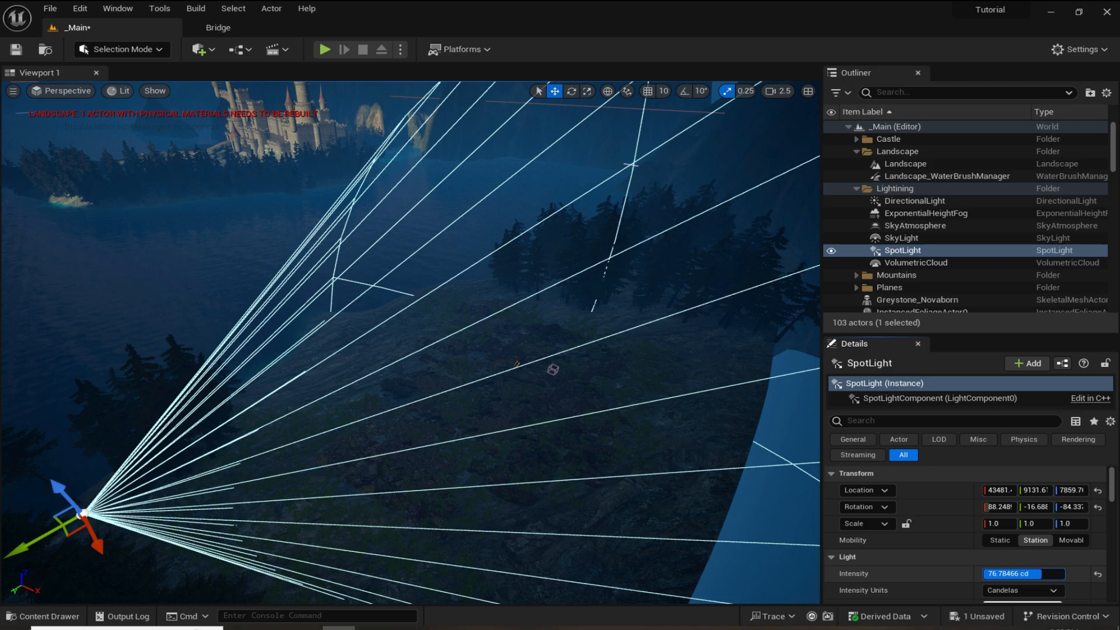
pyautogui.moveTo(1042, 574); pyautogui.dragTo(1065, 574)
pyautogui.scroll(-2, 922, 573)
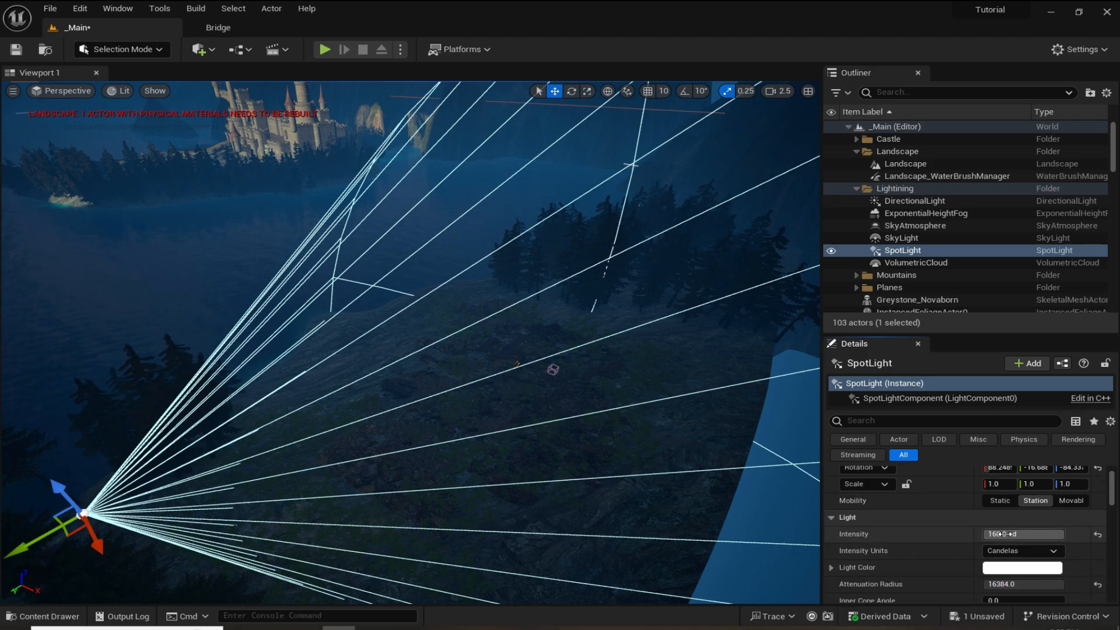
pyautogui.click(1004, 534)
pyautogui.write('10000')
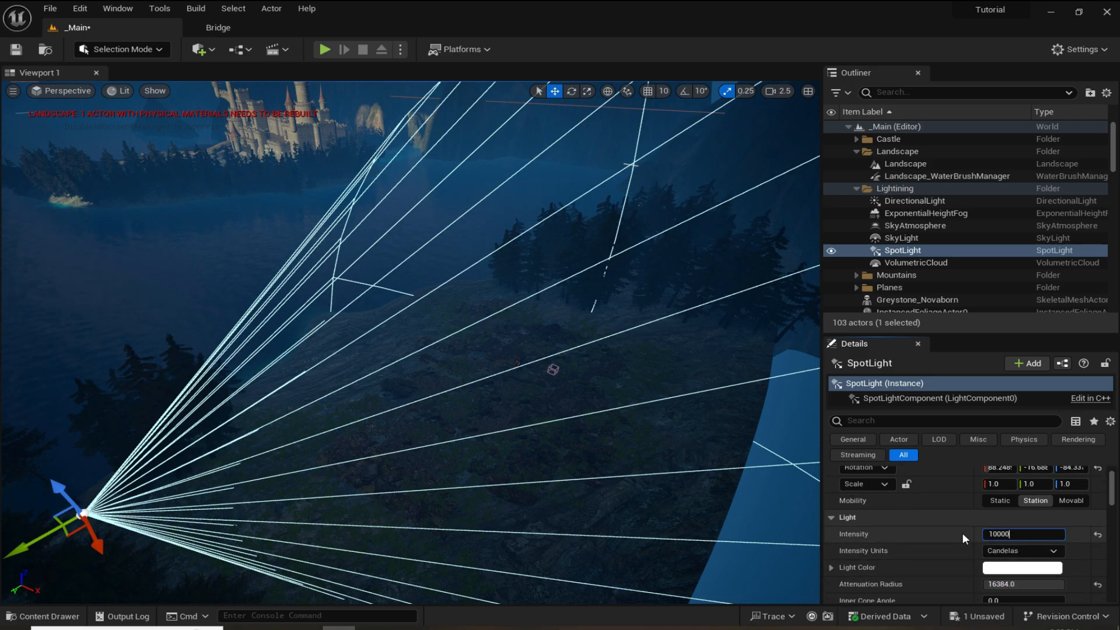
pyautogui.press('Return')
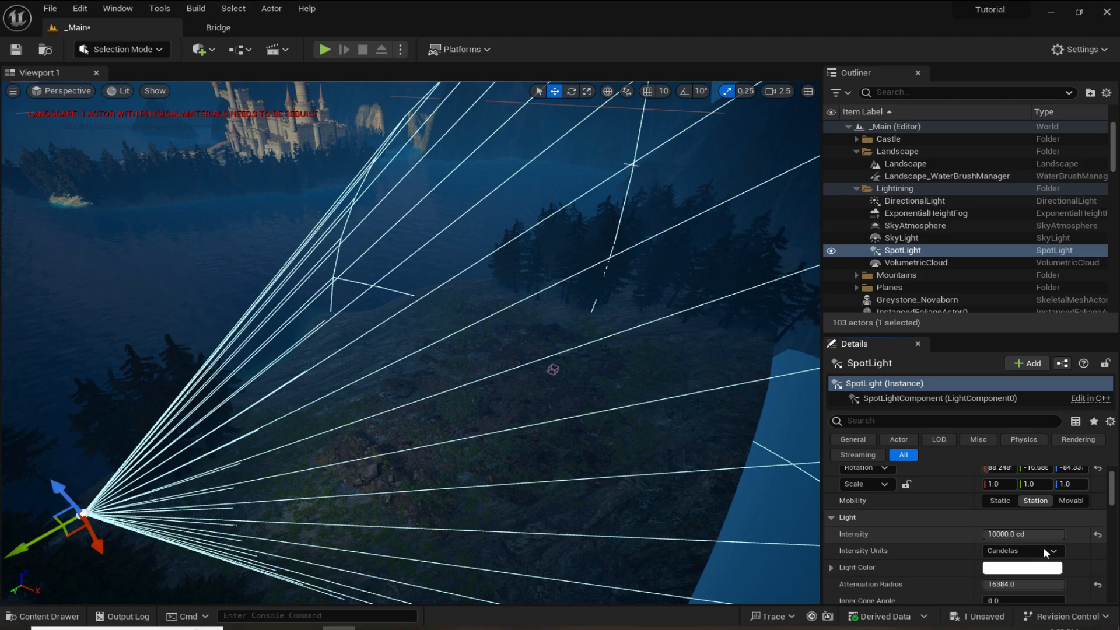
# - Set the spot light's intensity to 500000 cd and its attenuation radius to 25000
pyautogui.click(995, 533)
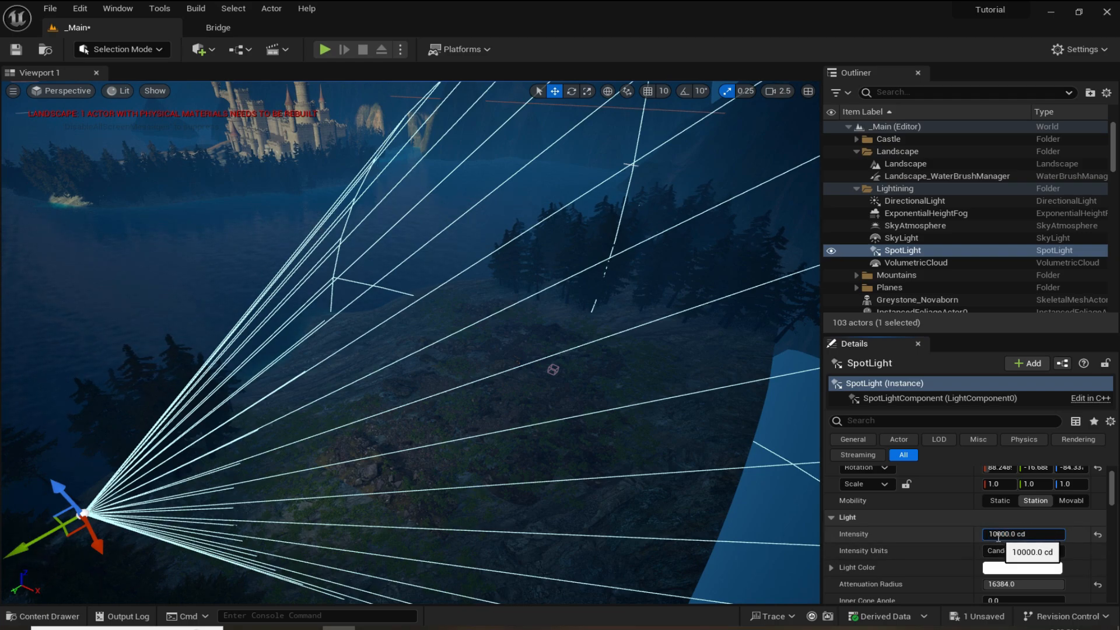
pyautogui.press('Return')
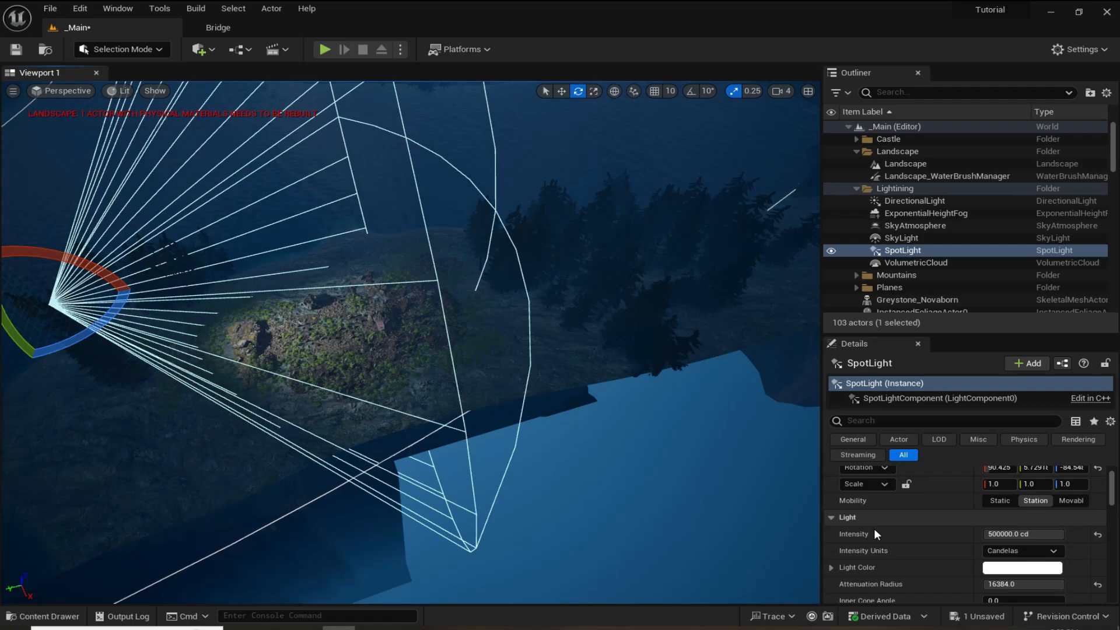
pyautogui.scroll(-2, 874, 529)
pyautogui.click(1003, 525)
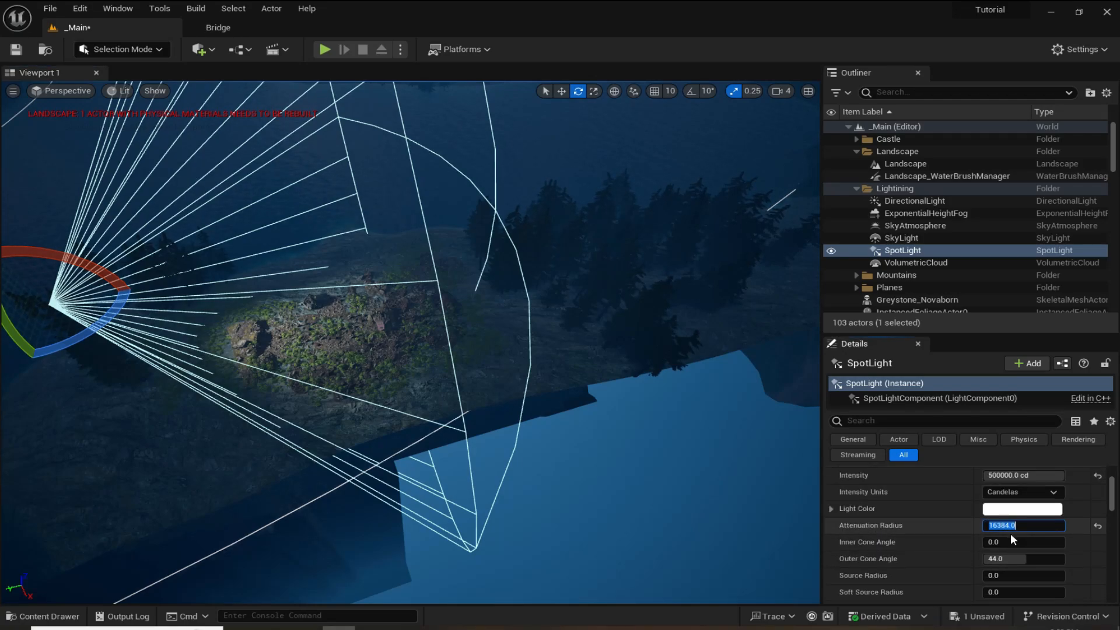
pyautogui.write('25000')
pyautogui.press('Return')
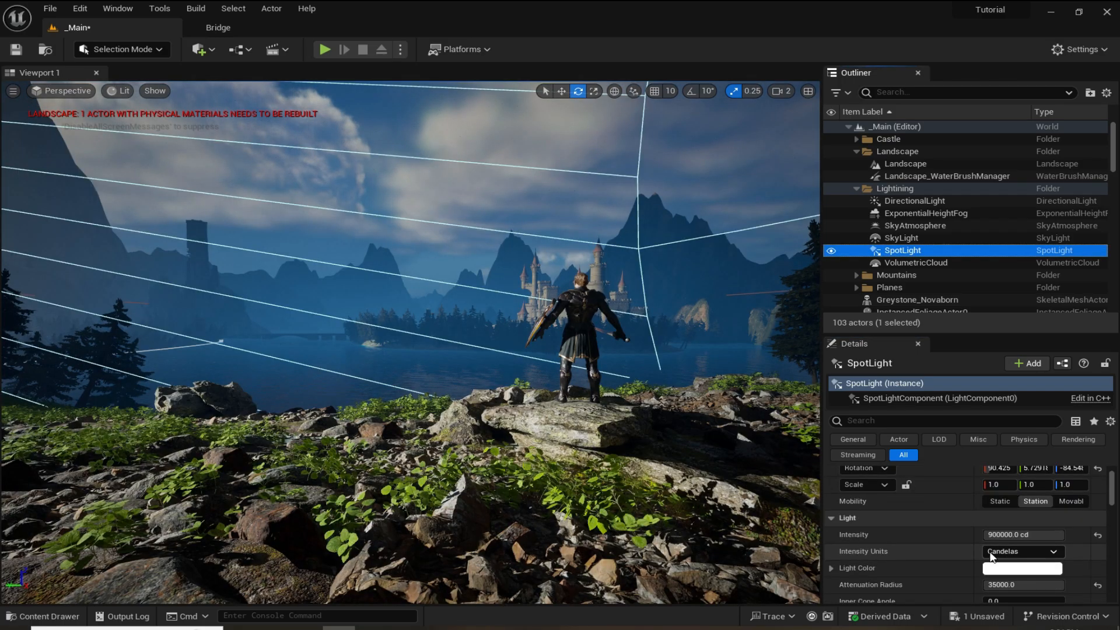
# - Change the spot light's colour from white to a pale blue tint
pyautogui.click(1005, 571)
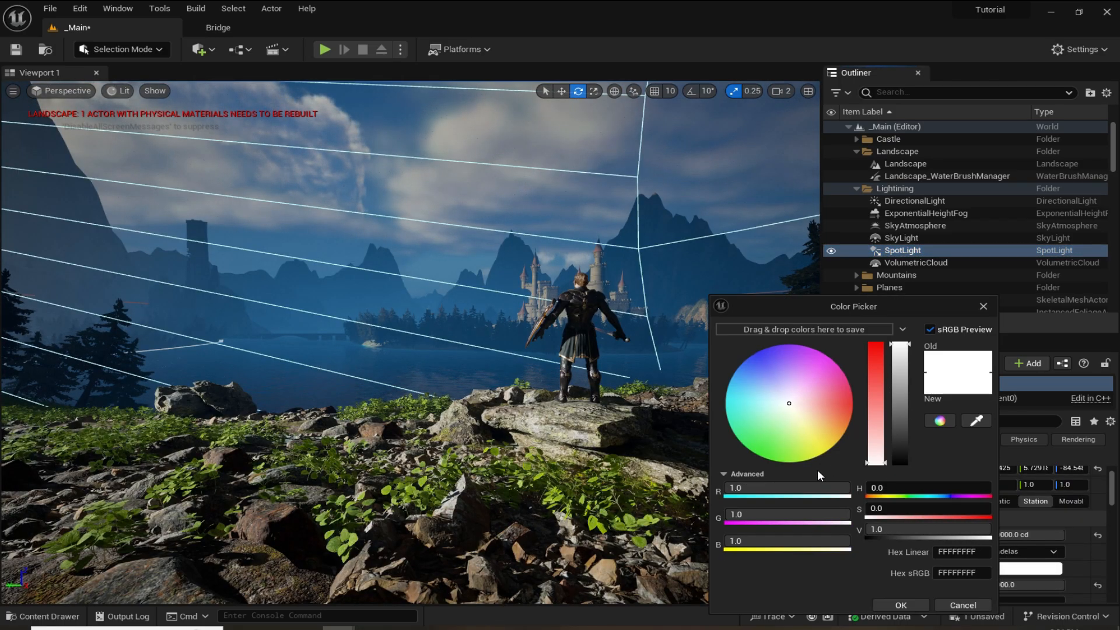
pyautogui.moveTo(787, 407); pyautogui.dragTo(759, 390)
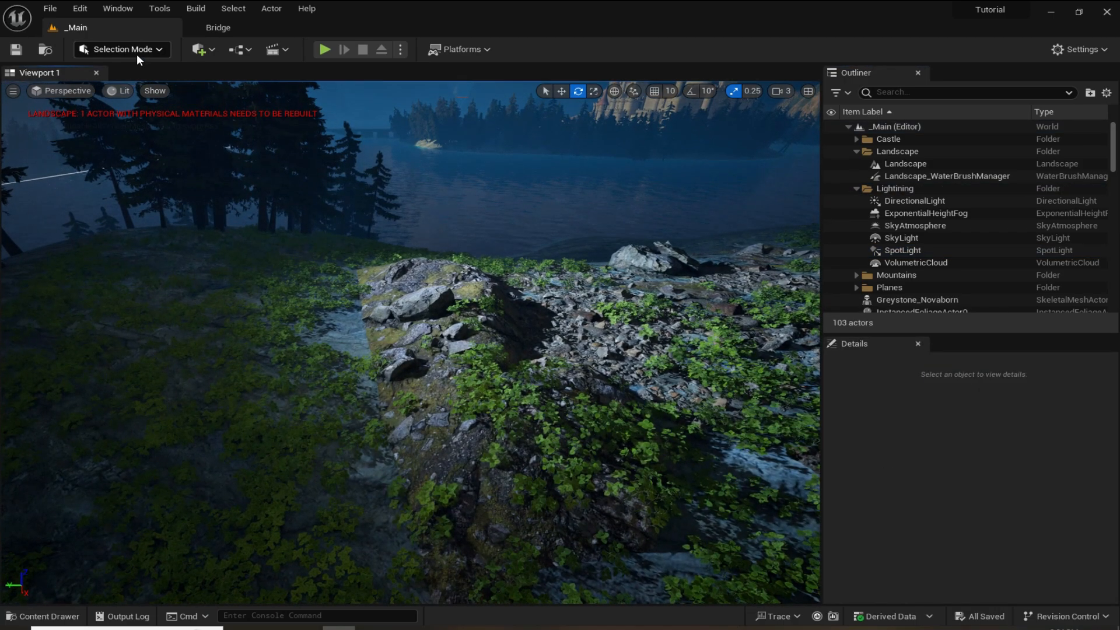
# - Switch to Foliage mode, select only the five pine tree types and reduce the brush size to about 330
pyautogui.click(137, 51)
pyautogui.click(115, 98)
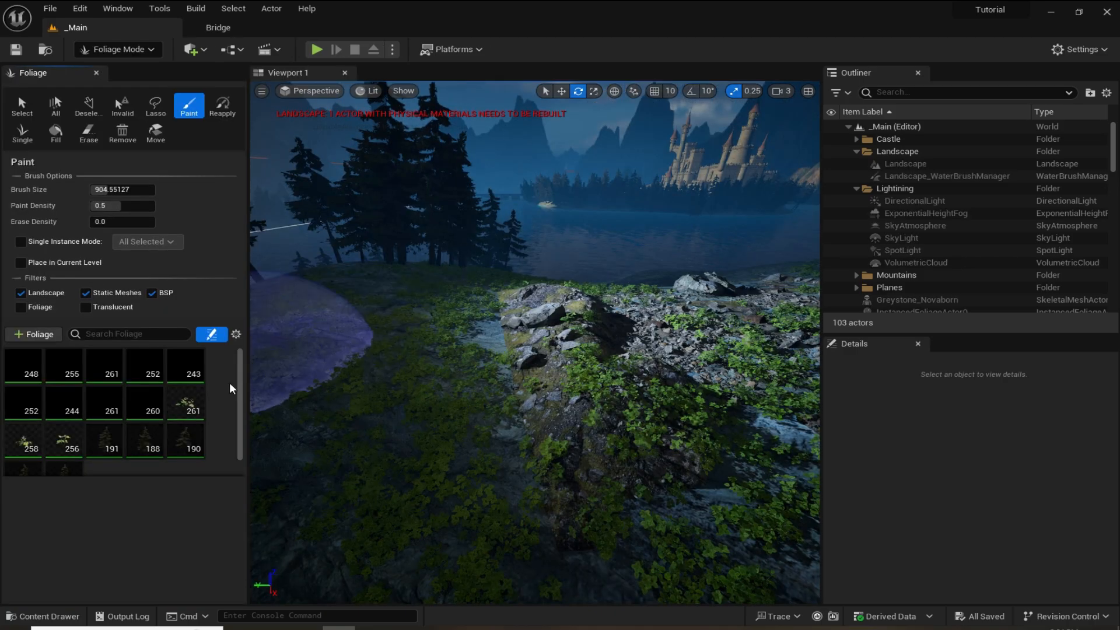
pyautogui.click(32, 371)
pyautogui.keyDown('shift'); pyautogui.click(58, 439); pyautogui.keyUp('shift')
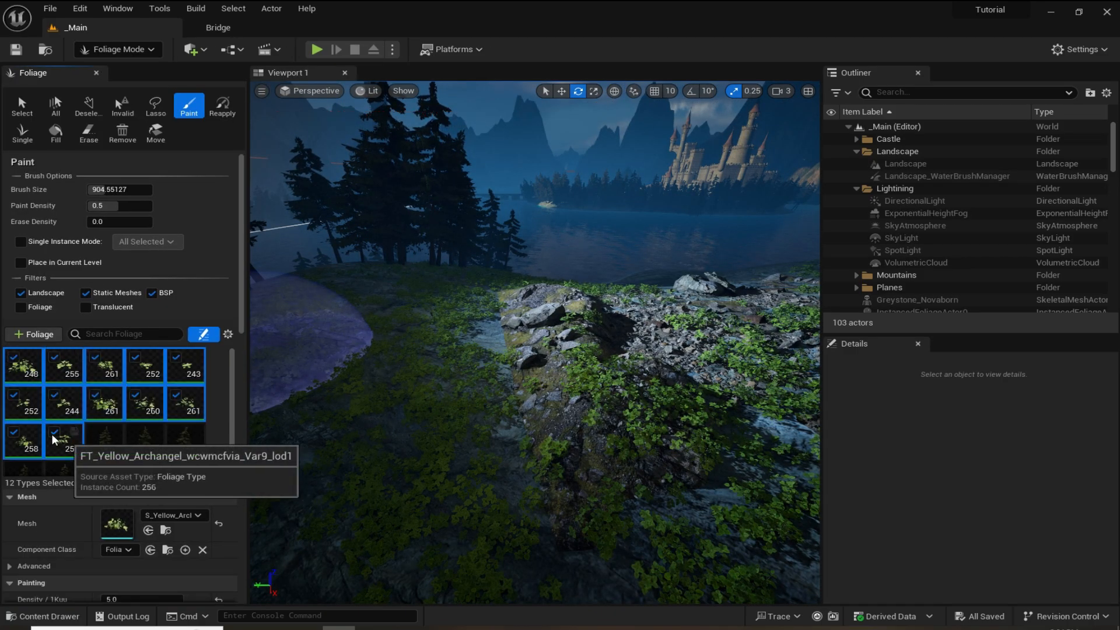
pyautogui.click(106, 454)
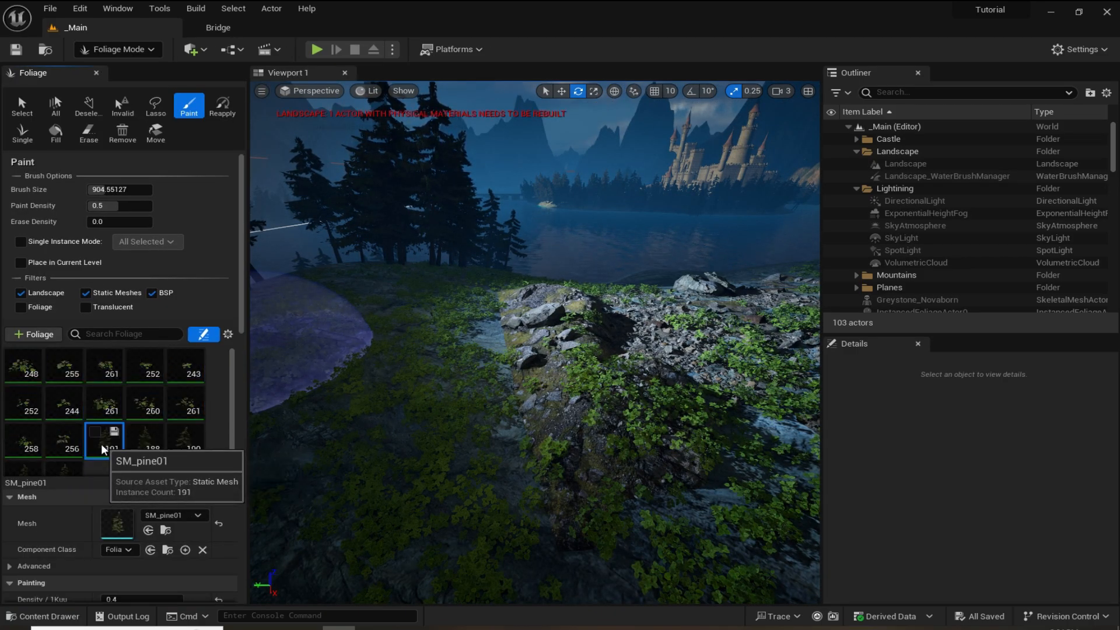
pyautogui.scroll(-1, 99, 465)
pyautogui.keyDown('shift'); pyautogui.click(65, 438); pyautogui.keyUp('shift')
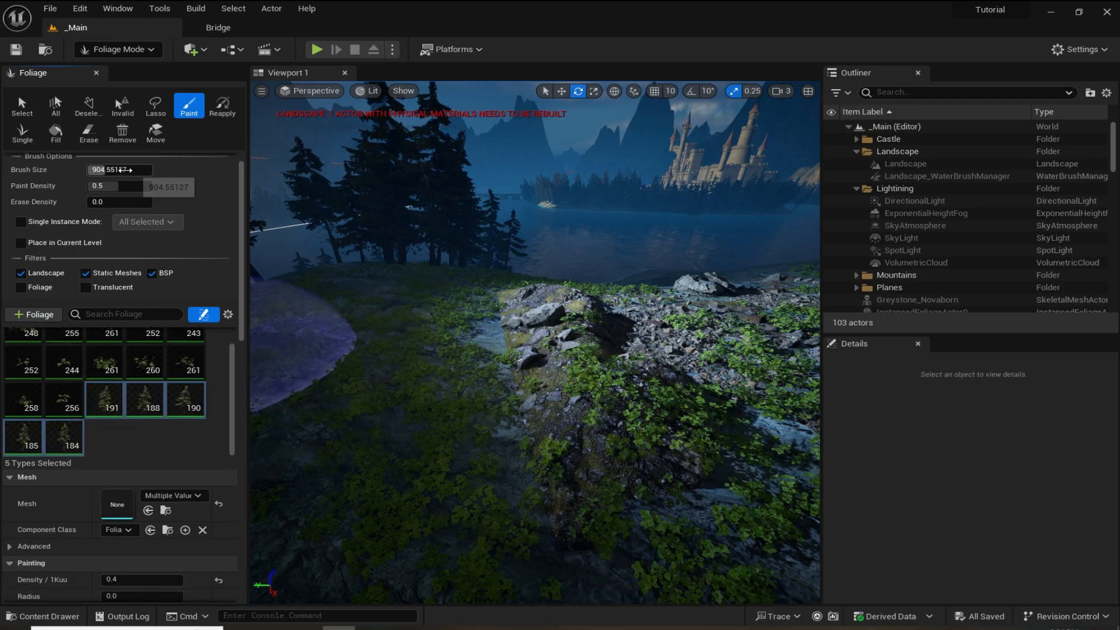
pyautogui.moveTo(115, 170); pyautogui.dragTo(94, 171)
# - Paint a few pine trees on the rocky outcrop and the ground beside the lake shore
pyautogui.moveTo(710, 425)
pyautogui.mouseDown(button='right')
pyautogui.moveTo(776, 385)
pyautogui.moveTo(700, 402)
pyautogui.moveTo(671, 390)
pyautogui.moveTo(589, 402)
pyautogui.moveTo(588, 442)
pyautogui.mouseUp(button='right')
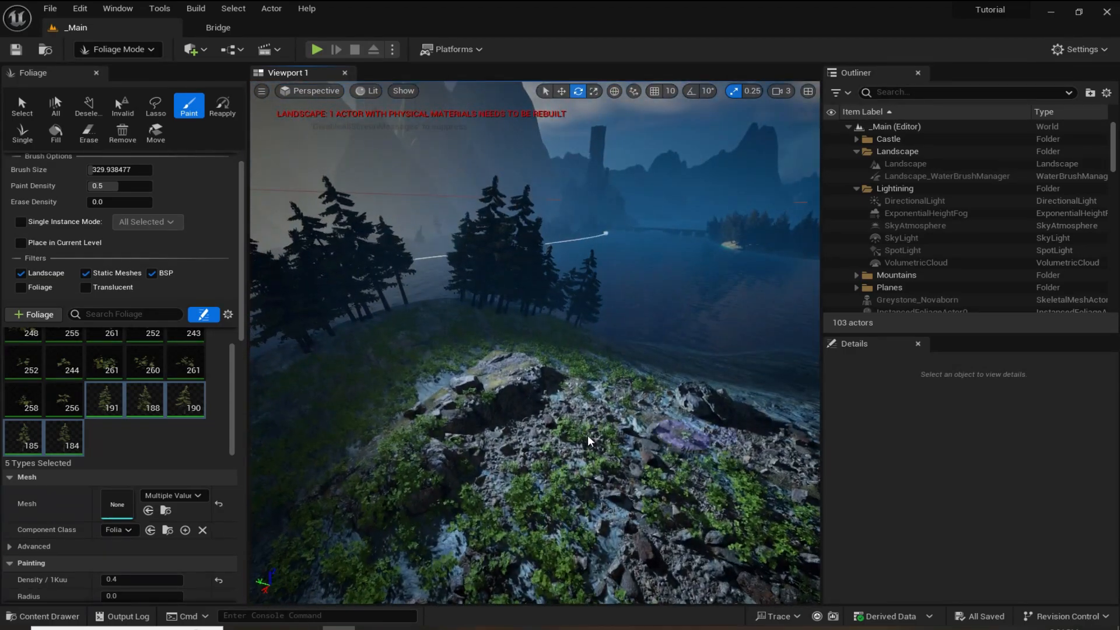
pyautogui.click(454, 379)
pyautogui.click(547, 385)
pyautogui.moveTo(547, 385)
pyautogui.mouseDown(button='right')
pyautogui.moveTo(700, 397)
pyautogui.moveTo(697, 408)
pyautogui.moveTo(735, 388)
pyautogui.moveTo(583, 434)
pyautogui.mouseUp(button='right')
pyautogui.keyDown('shift'); pyautogui.click(458, 340); pyautogui.keyUp('shift')
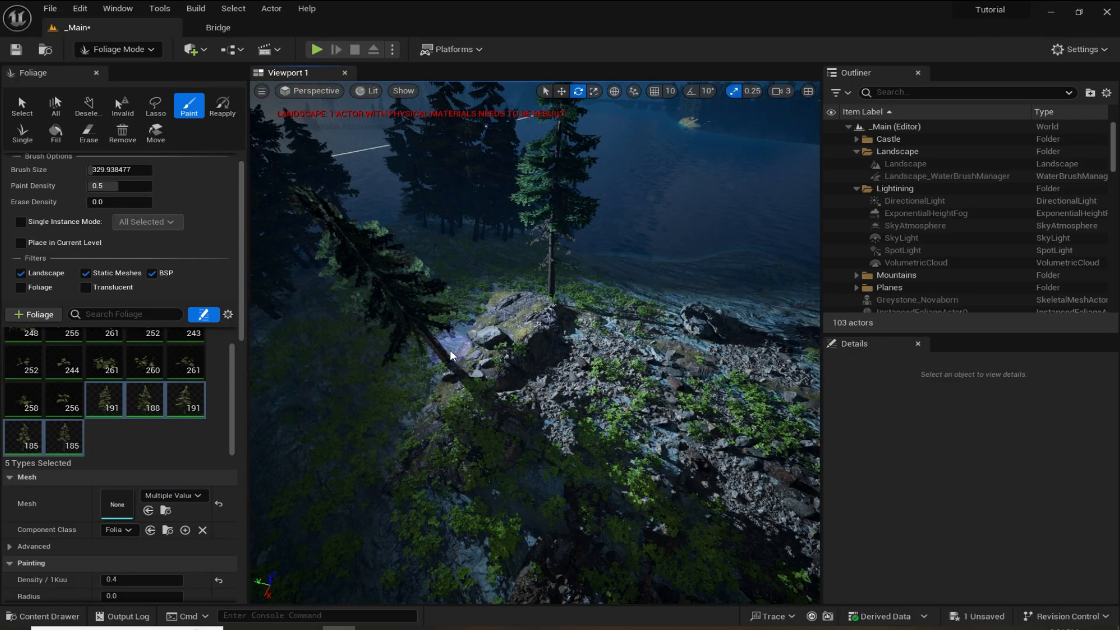
pyautogui.moveTo(457, 339); pyautogui.dragTo(467, 298, button='right')
pyautogui.moveTo(510, 370); pyautogui.dragTo(396, 365, button='right')
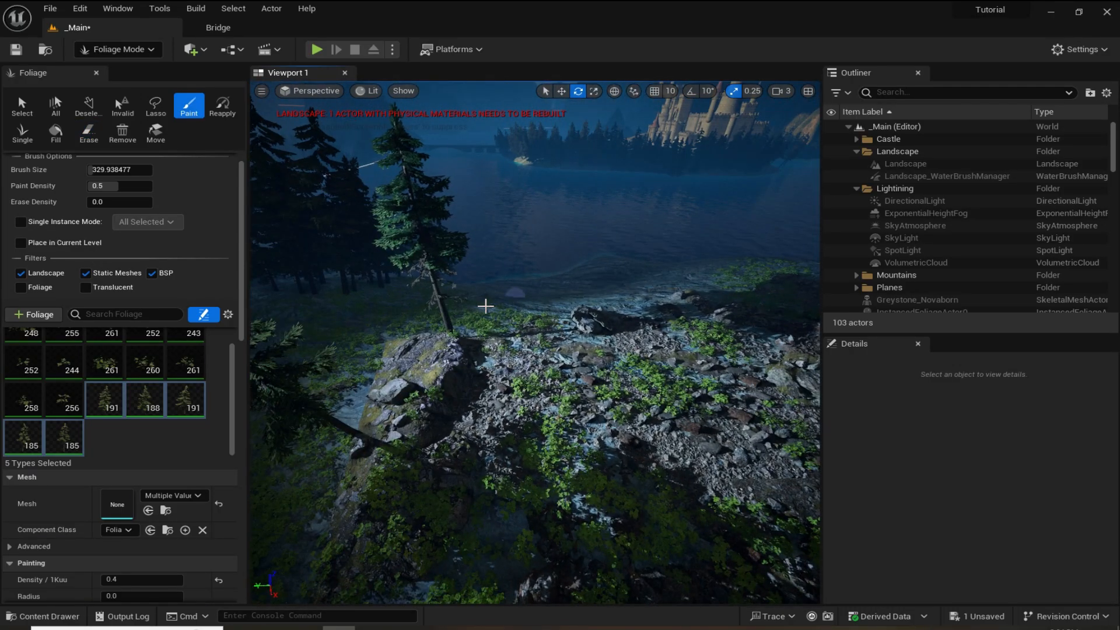
pyautogui.click(481, 320)
pyautogui.click(479, 322)
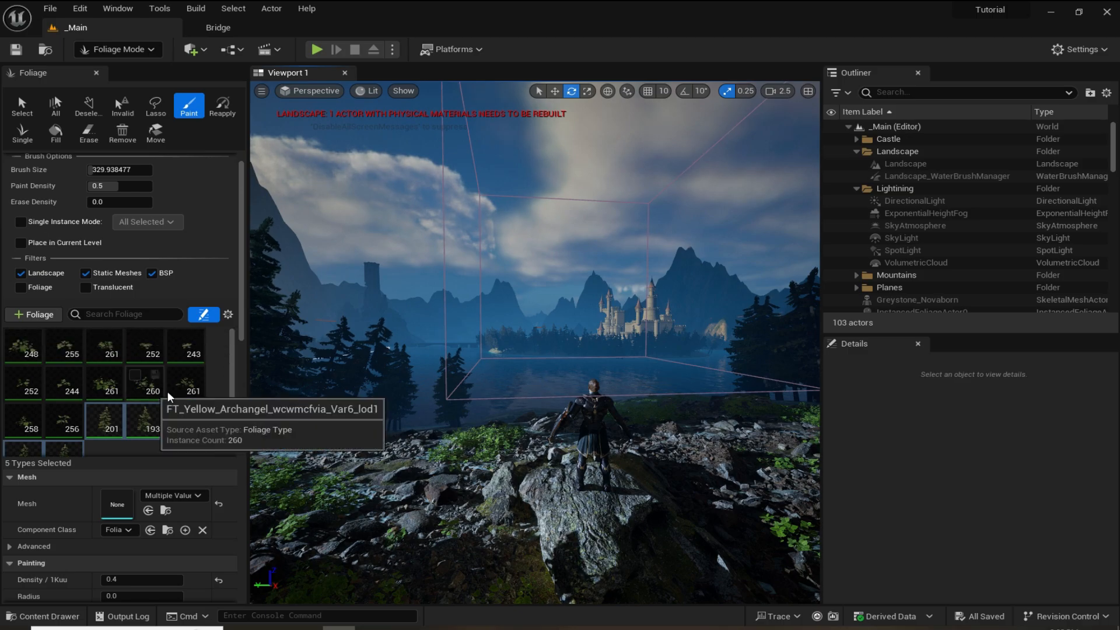
# - Return to Selection mode and set the spot light's intensity to 100000 cd
pyautogui.click(117, 49)
pyautogui.click(120, 62)
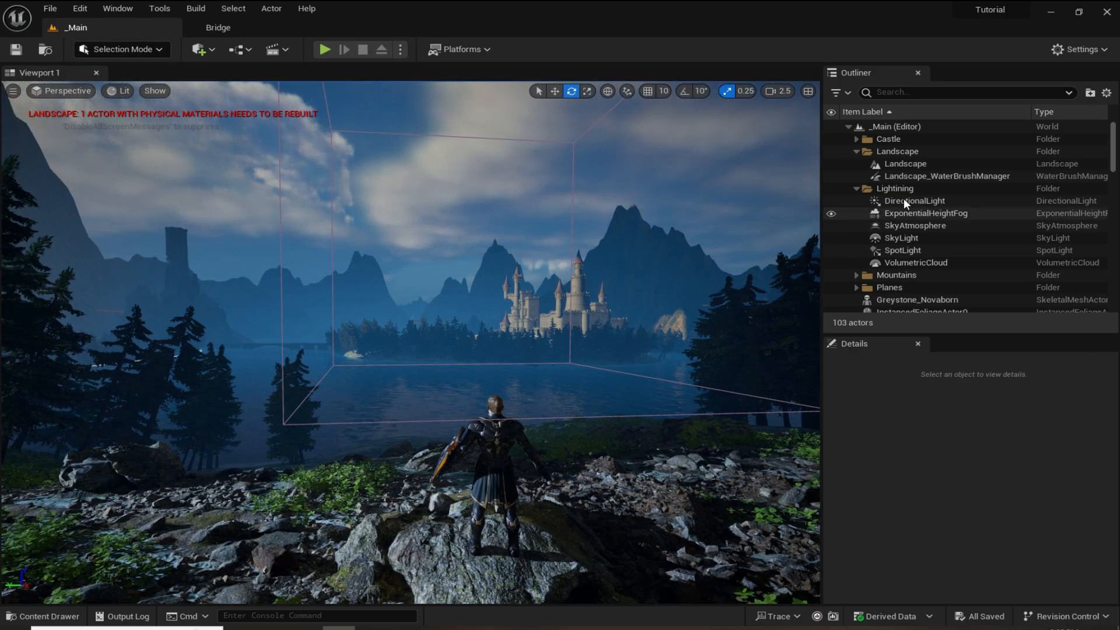
pyautogui.click(895, 251)
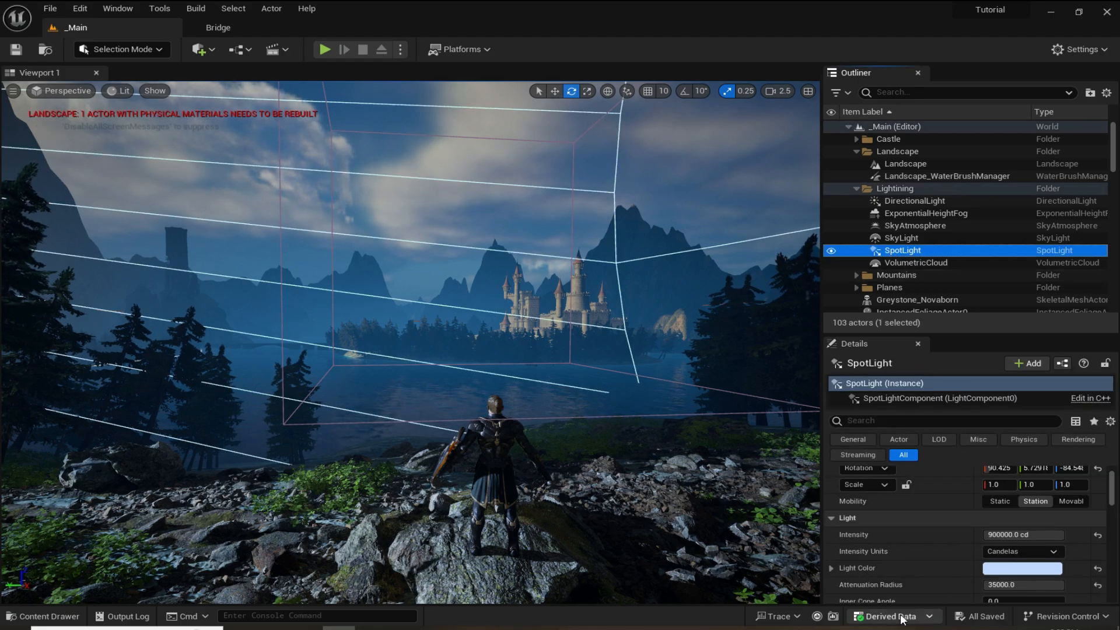
pyautogui.click(1000, 533)
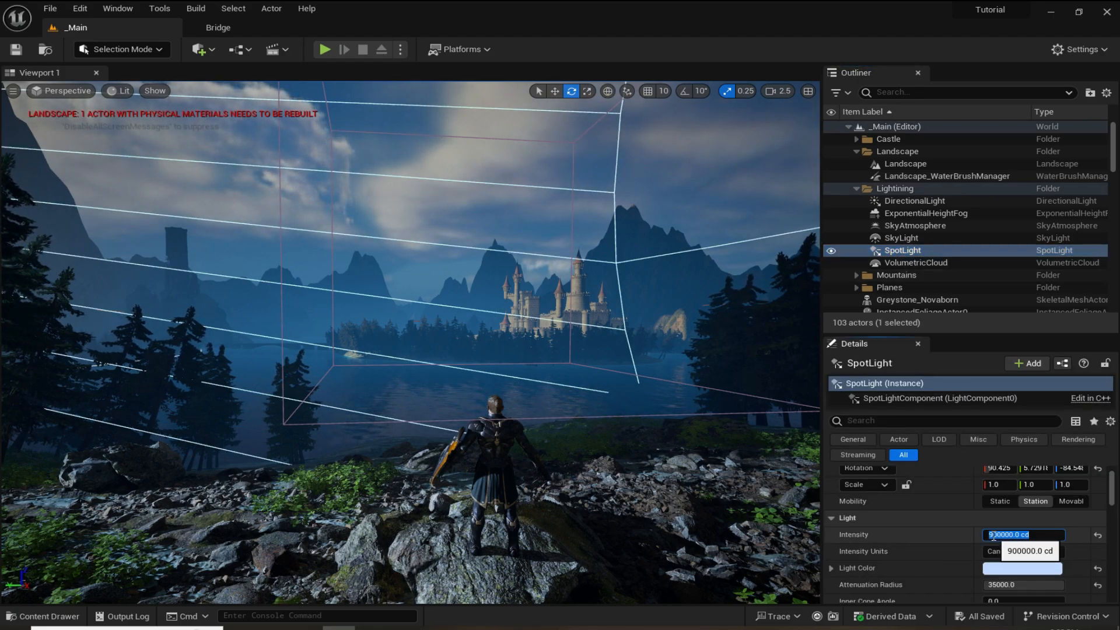
pyautogui.click(992, 534)
pyautogui.press('BackSpace')
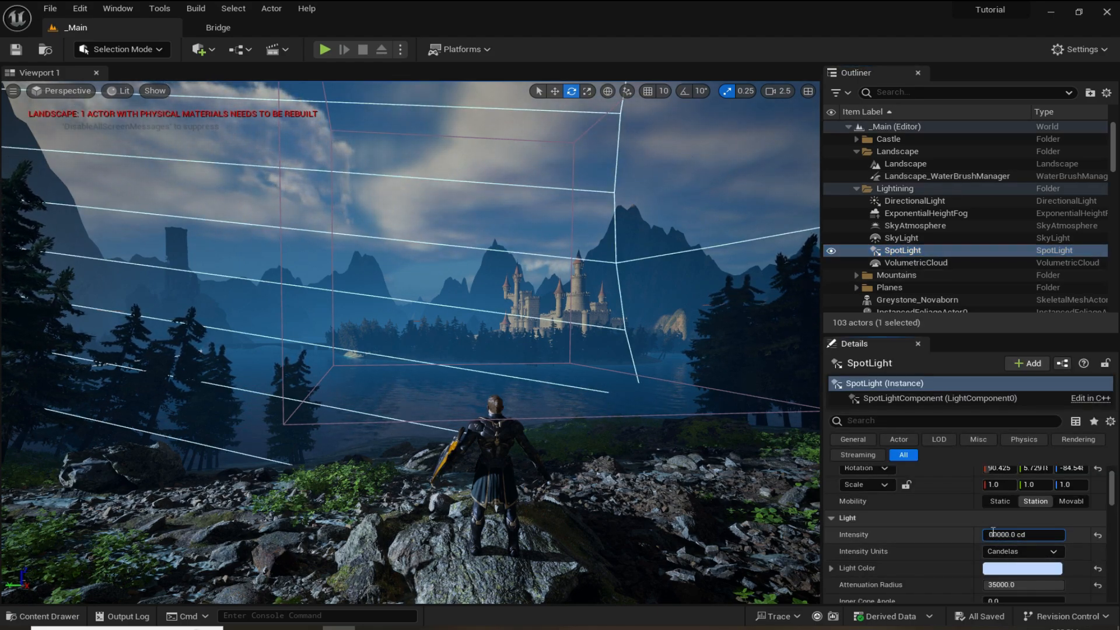
pyautogui.write('1')
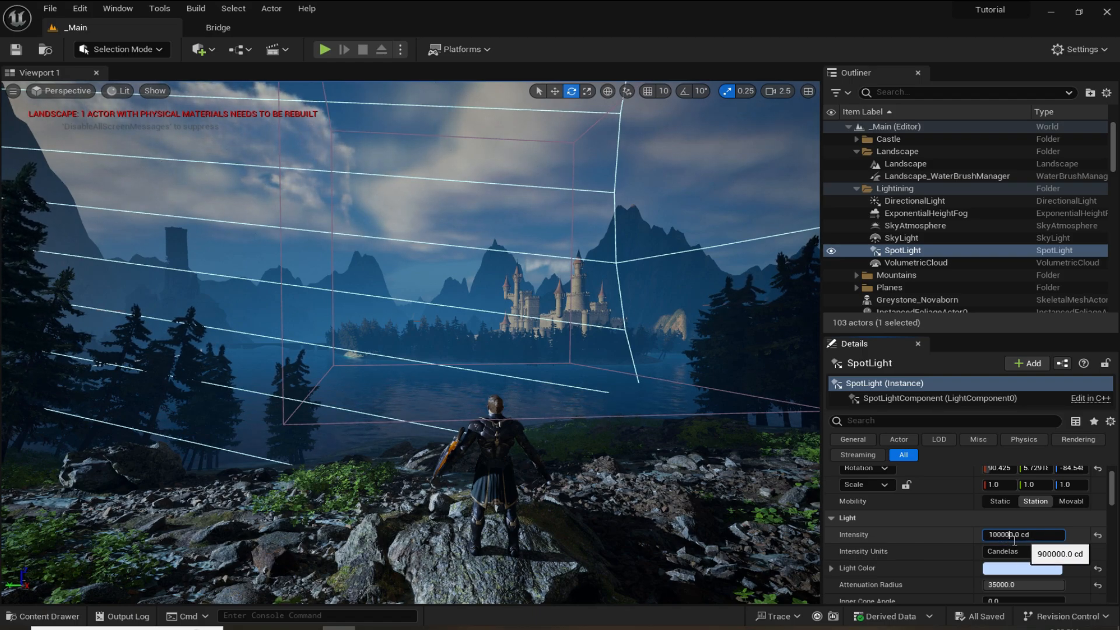
pyautogui.press('Return')
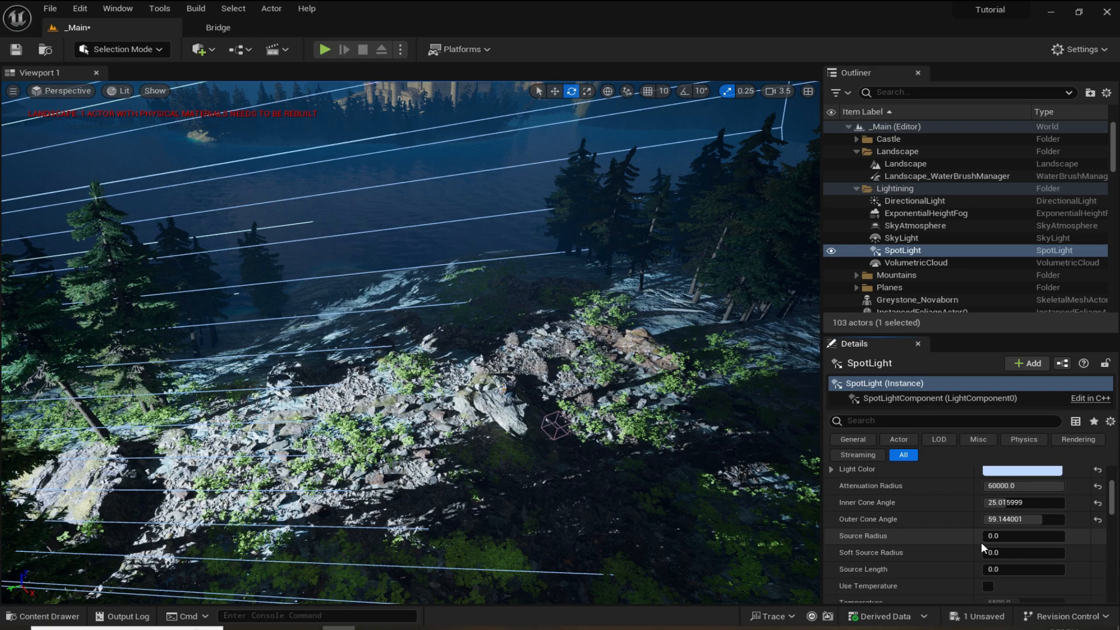
# - Increase the spot light's source radius slightly and check the lighting on the rocks
pyautogui.moveTo(992, 535)
pyautogui.mouseDown()
pyautogui.moveTo(1018, 535)
pyautogui.moveTo(999, 536)
pyautogui.mouseUp()
pyautogui.moveTo(546, 397)
pyautogui.mouseDown(button='right')
pyautogui.moveTo(501, 321)
pyautogui.moveTo(540, 391)
pyautogui.moveTo(534, 382)
pyautogui.mouseUp(button='right')
pyautogui.scroll(-1, 501, 321)
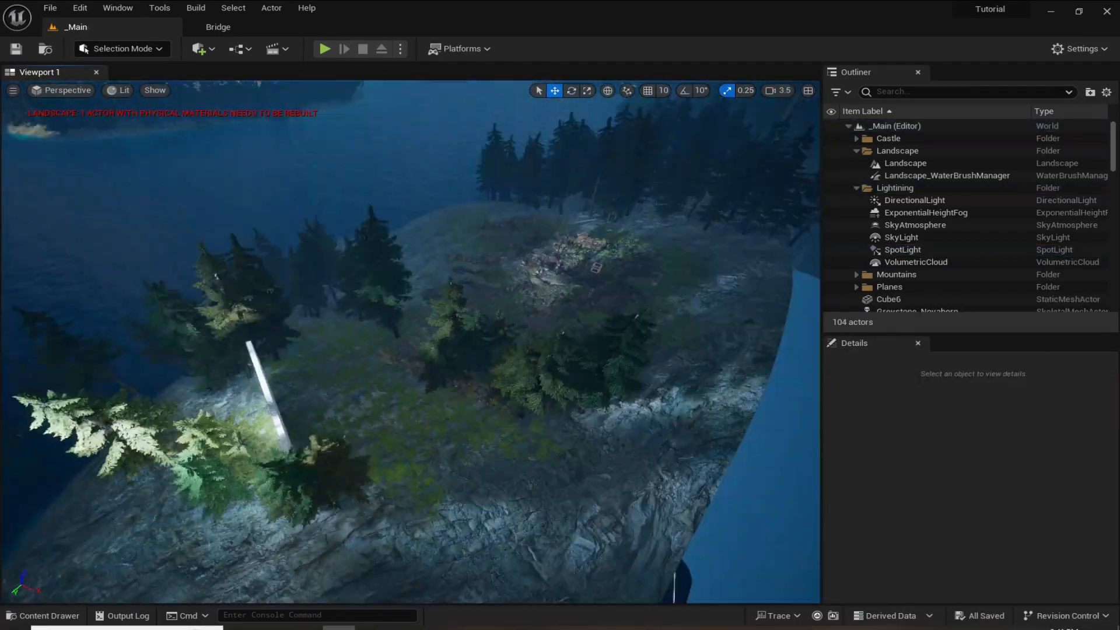
# - Select the slanted white cube standing among the lit trees and lower it slightly
pyautogui.moveTo(187, 361); pyautogui.dragTo(191, 358, button='right')
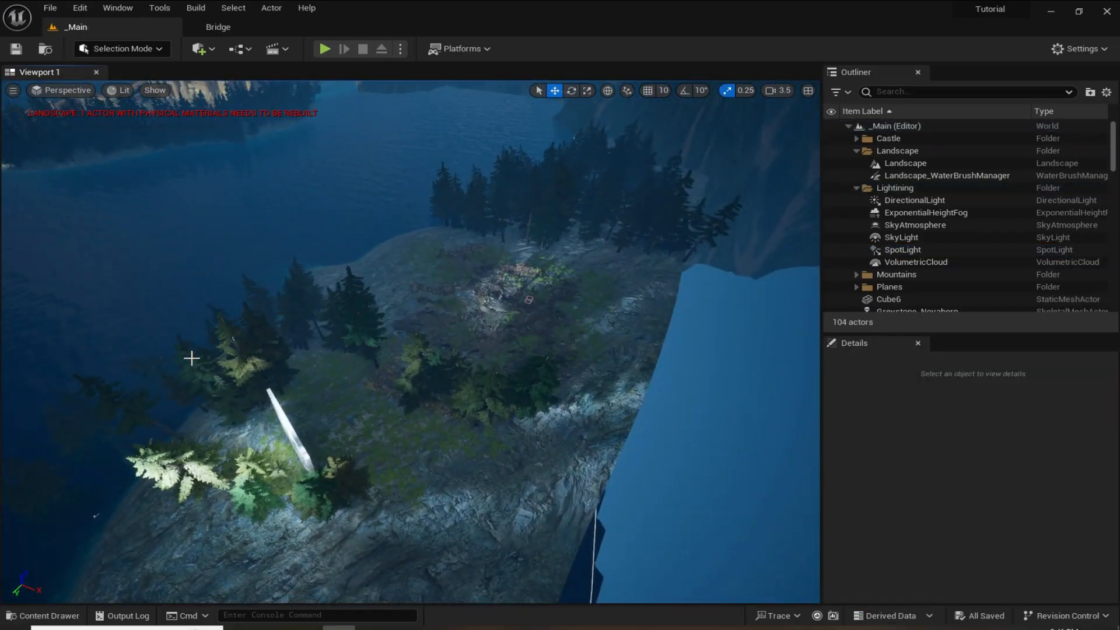
pyautogui.click(294, 431)
pyautogui.press('f')
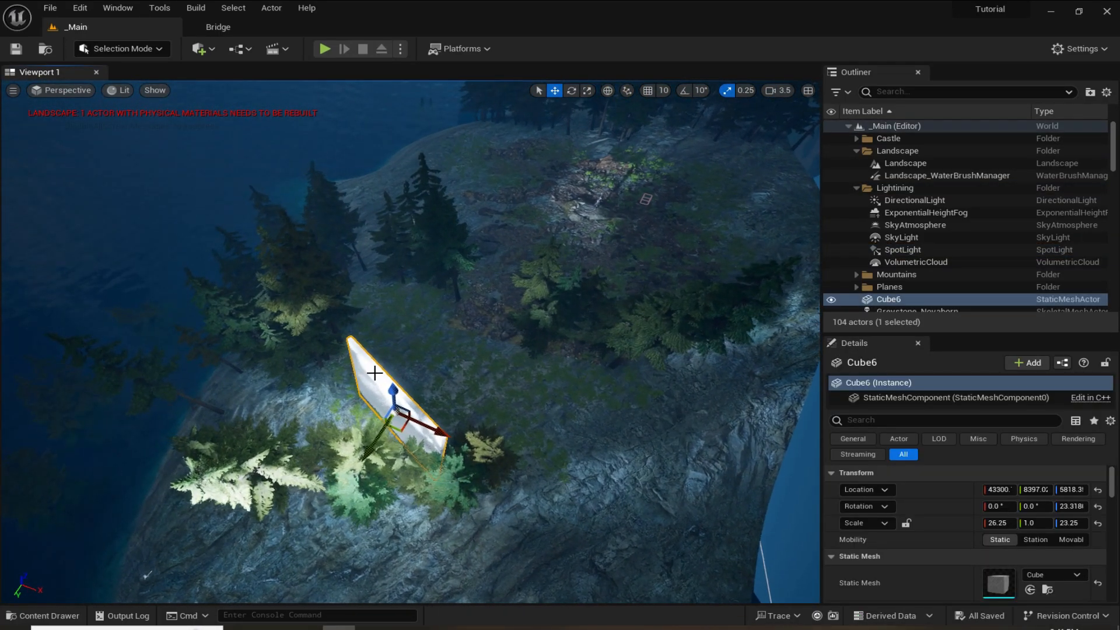
pyautogui.moveTo(393, 392); pyautogui.dragTo(395, 396)
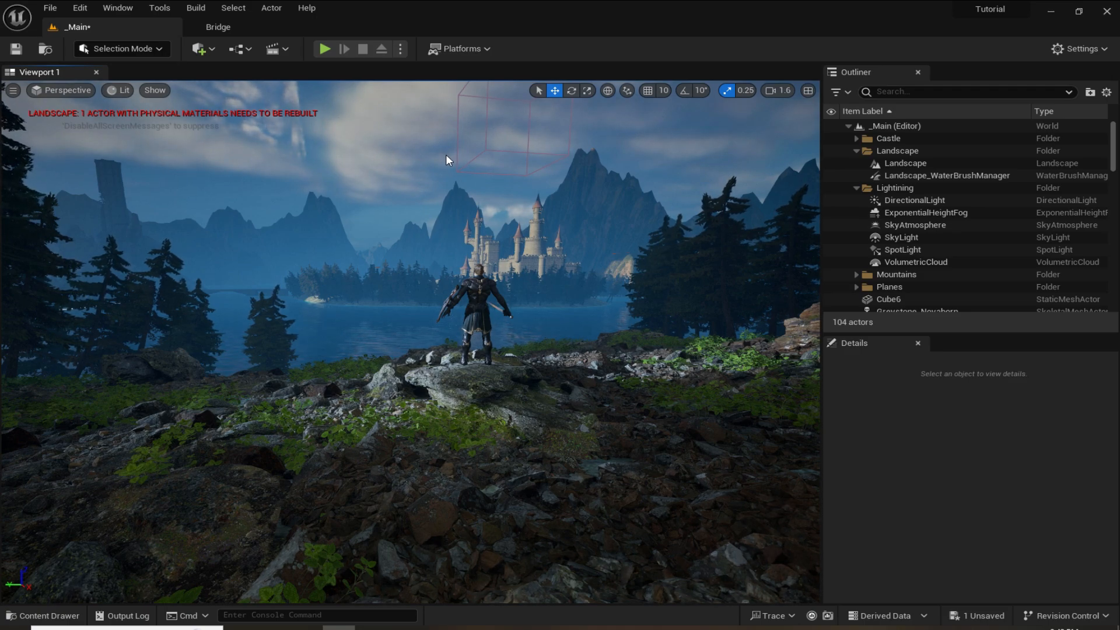
# - Create a folder named Fog in the project's Content folder and open it
pyautogui.hotkey('ctrl', 'space')
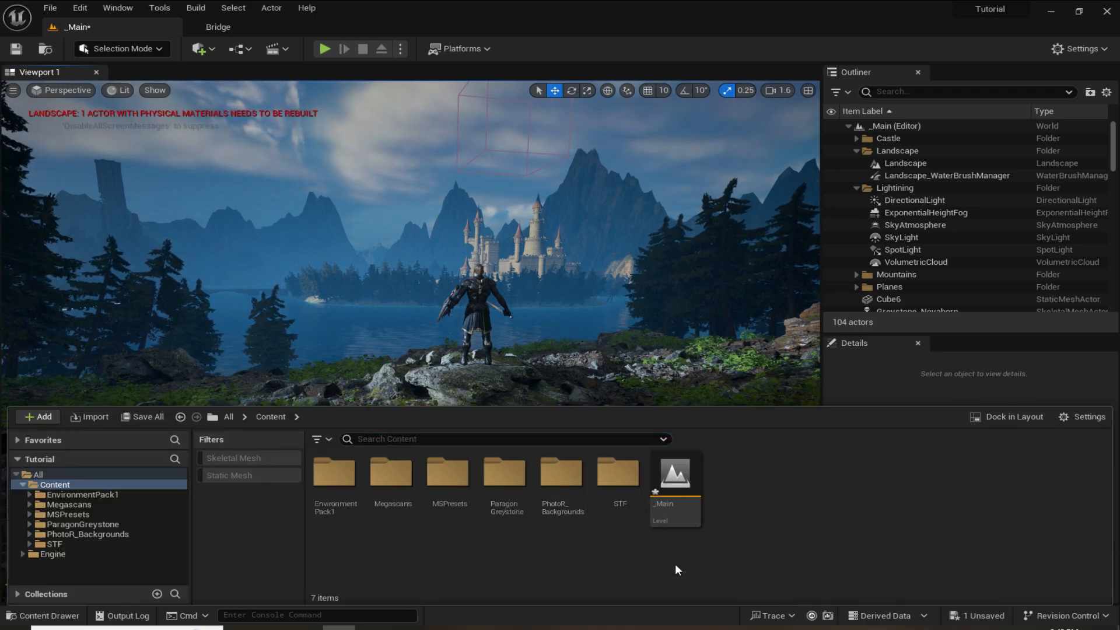
pyautogui.rightClick(676, 570)
pyautogui.click(745, 156)
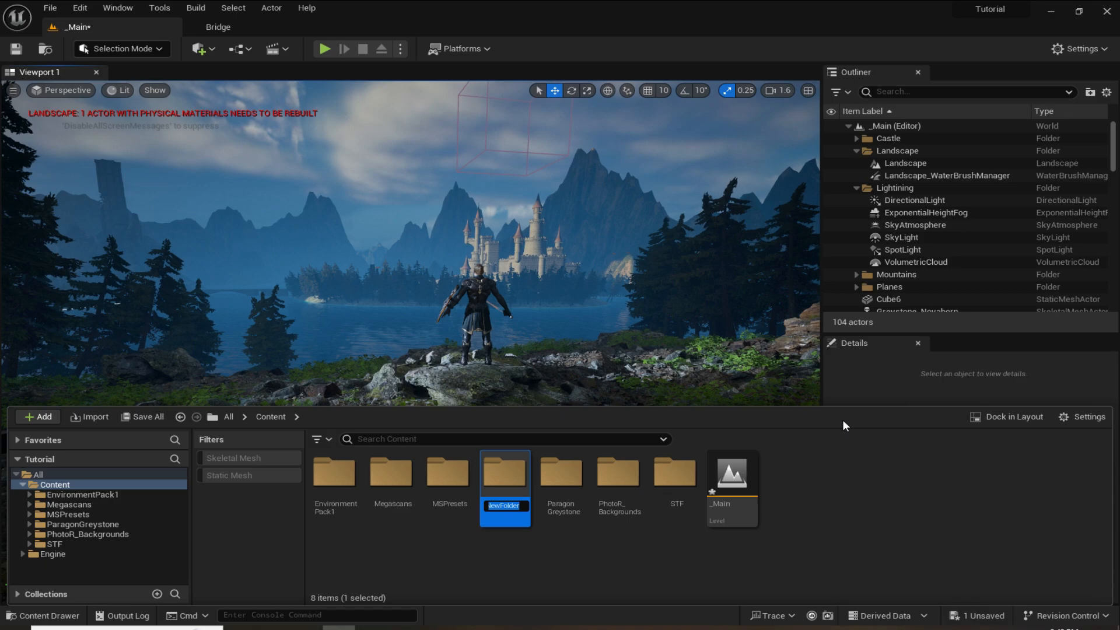
pyautogui.press('Return')
pyautogui.press('Return')
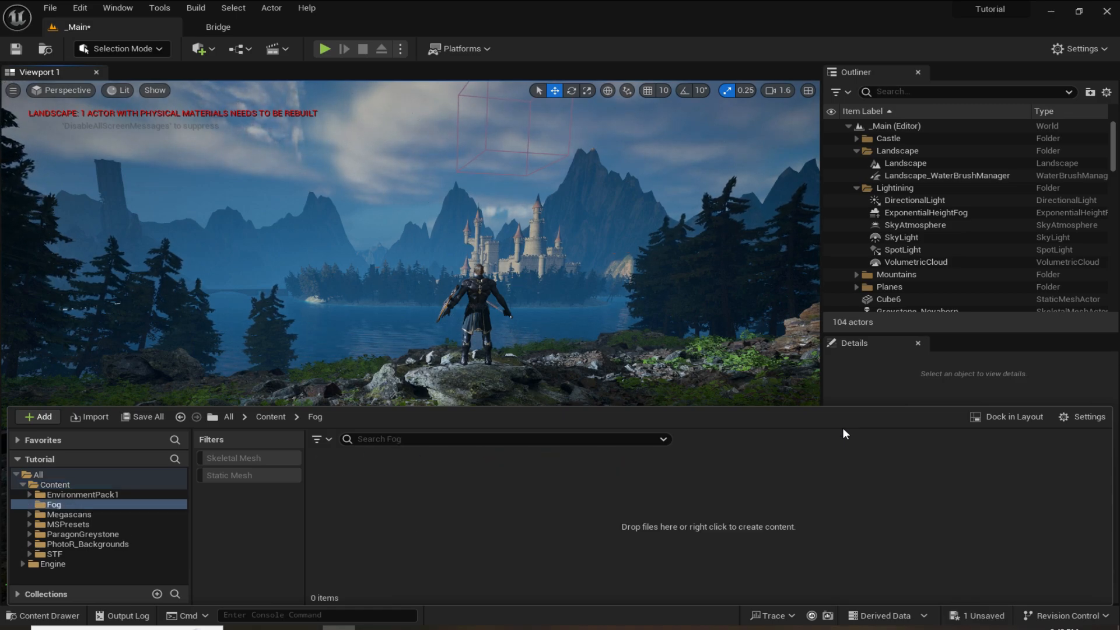
# - Create a material named M_Fog in the Fog folder and set its blend mode to Translucent
pyautogui.rightClick(542, 519)
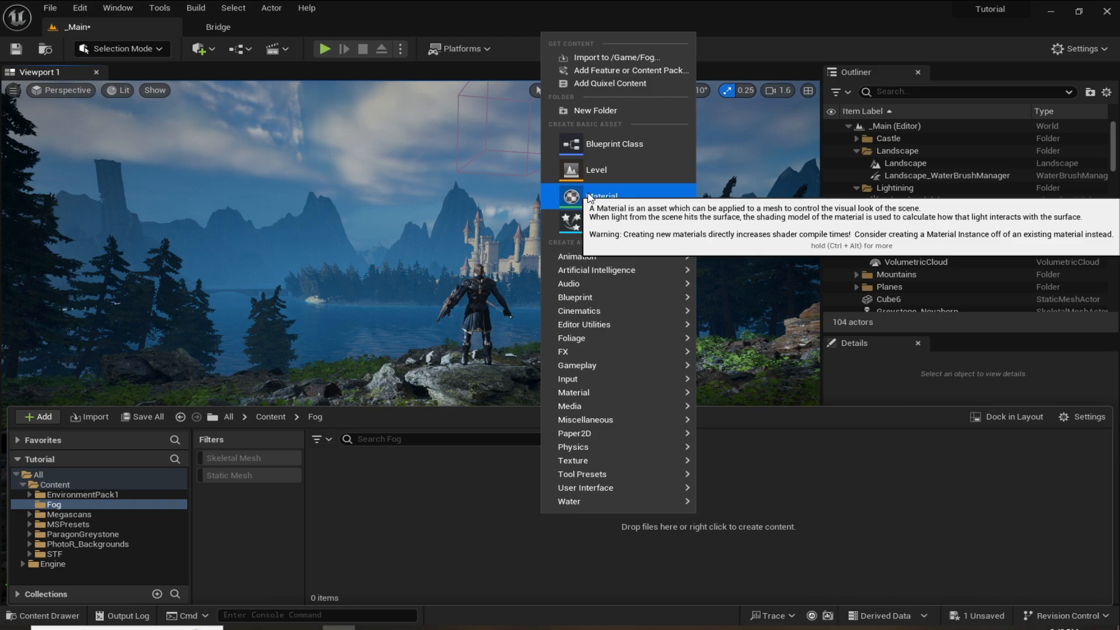
pyautogui.click(591, 197)
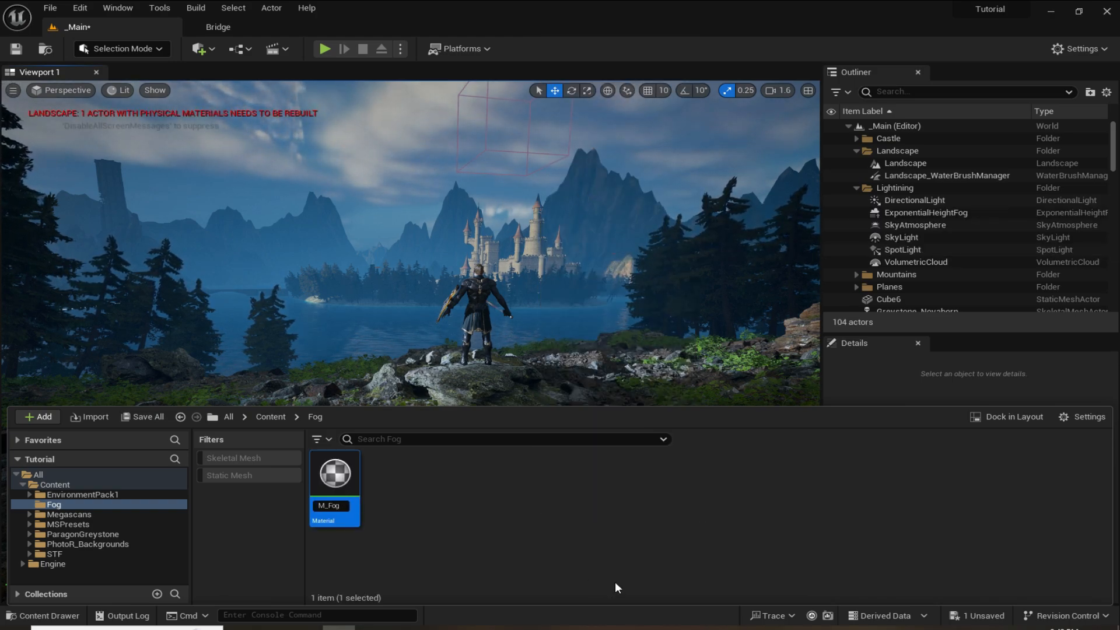
pyautogui.press('Return')
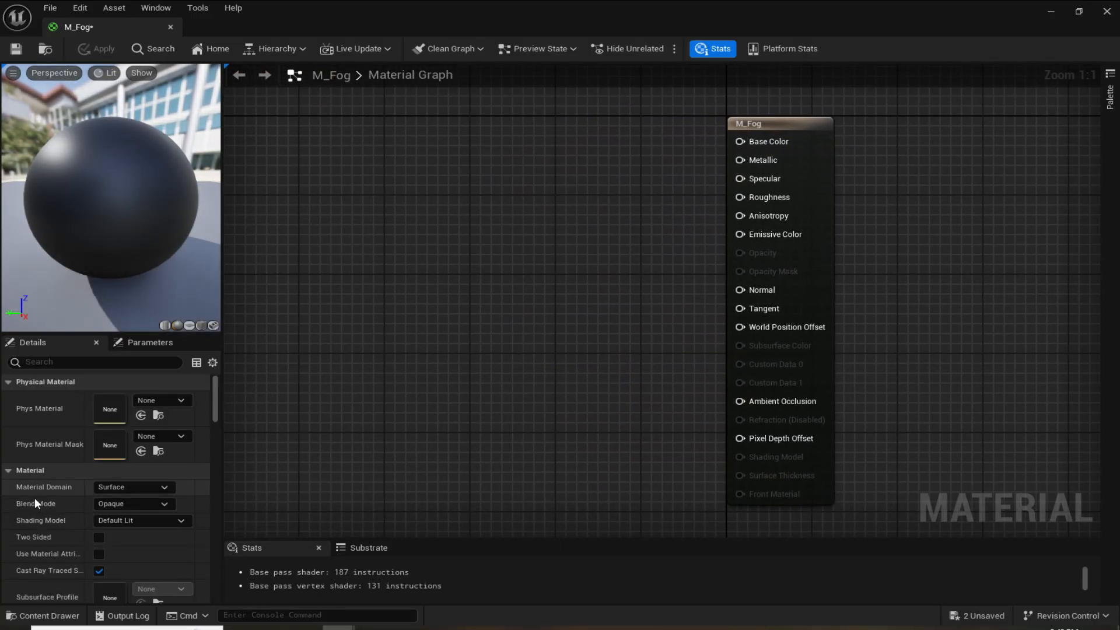
pyautogui.click(156, 505)
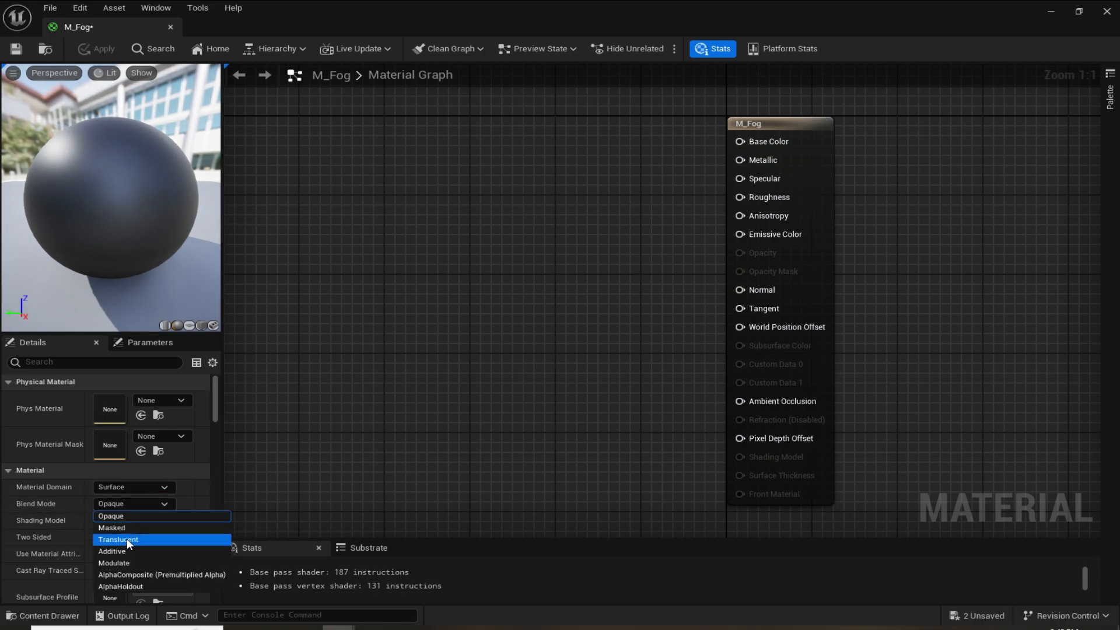
pyautogui.click(124, 543)
# - Add a RadialGradientExponential node to the M_Fog graph and place it well before the material's result node
pyautogui.moveTo(477, 317); pyautogui.dragTo(534, 301, button='right')
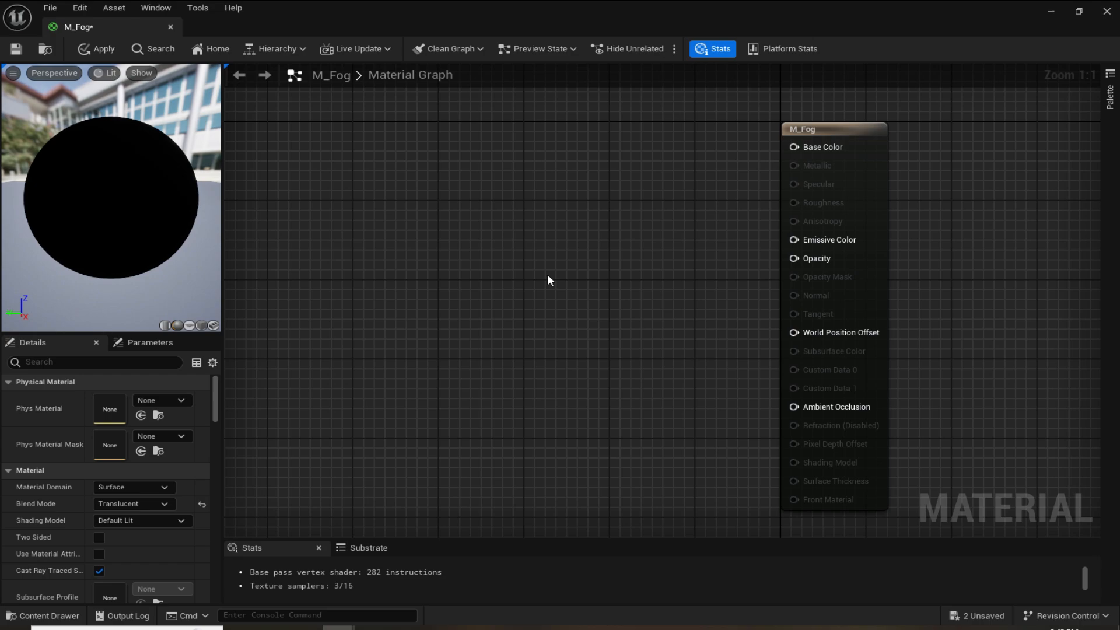
pyautogui.moveTo(547, 280); pyautogui.dragTo(568, 282, button='right')
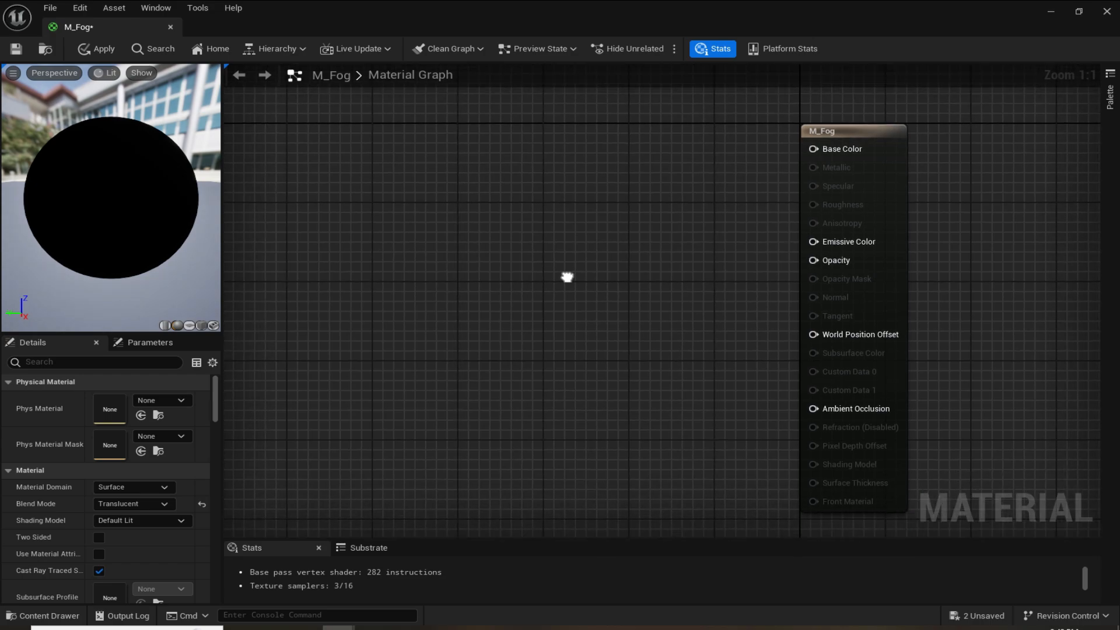
pyautogui.rightClick(457, 167)
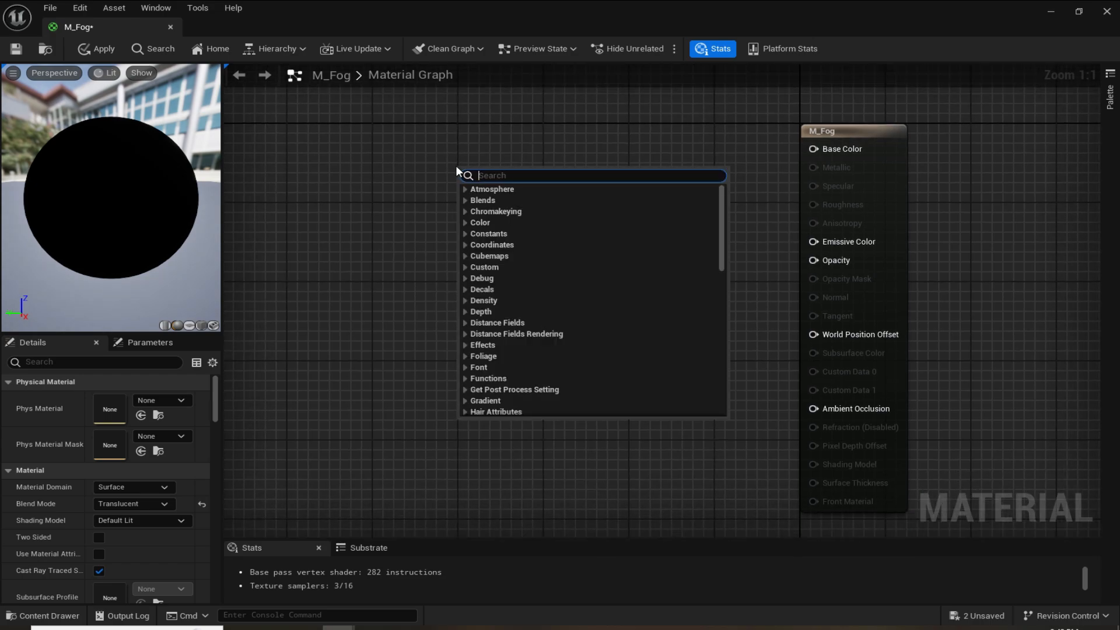
pyautogui.write('gradi')
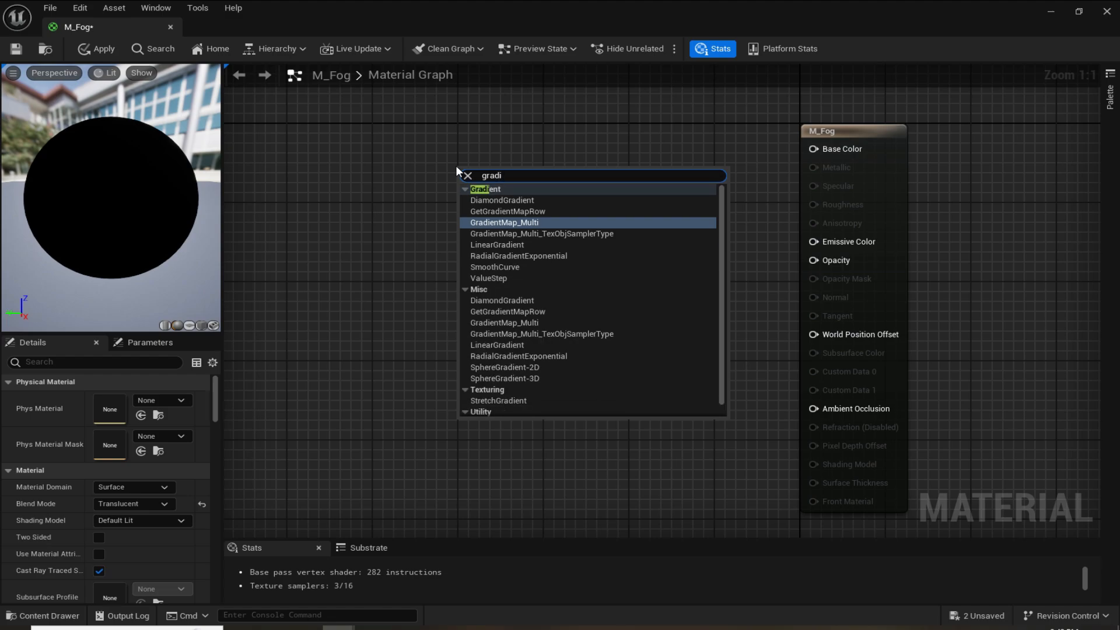
pyautogui.write('entexp')
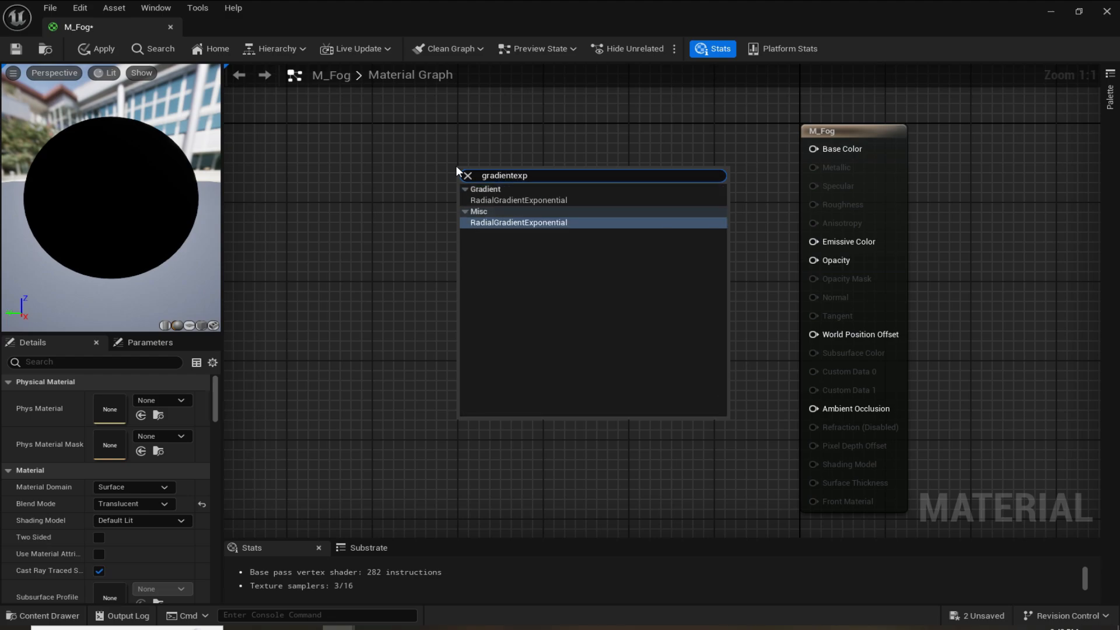
pyautogui.click(522, 198)
pyautogui.moveTo(497, 174); pyautogui.dragTo(359, 135)
pyautogui.click(592, 347)
# - Add a Multiply node between the RadialGradientExponential node and the M_Fog result node
pyautogui.moveTo(552, 324); pyautogui.dragTo(572, 335, button='right')
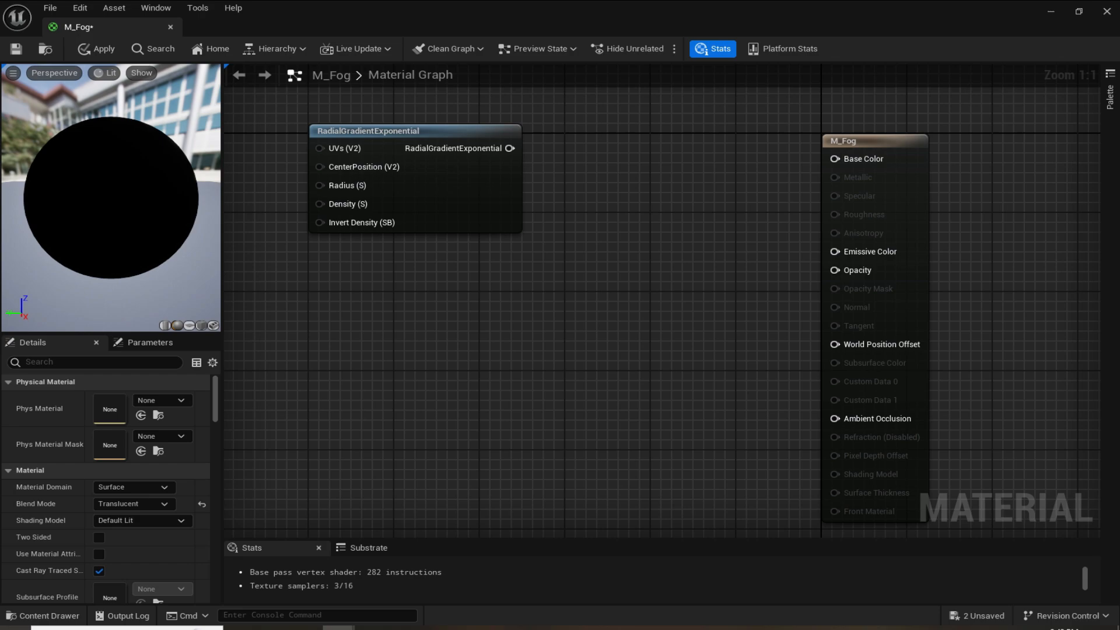
pyautogui.rightClick(617, 319)
pyautogui.write('multi')
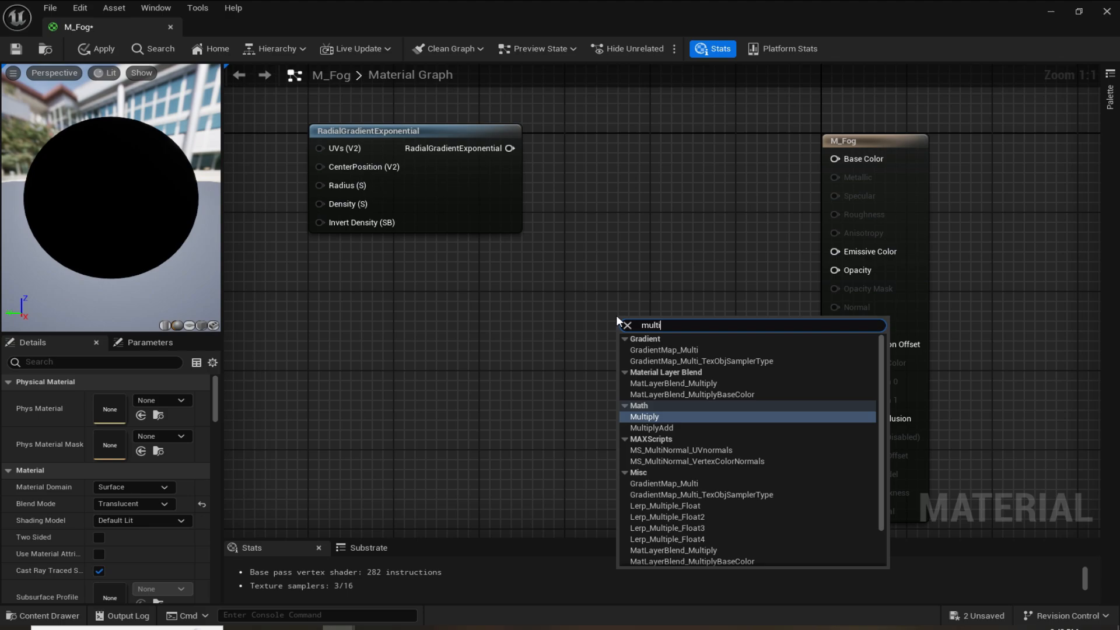
pyautogui.click(627, 310)
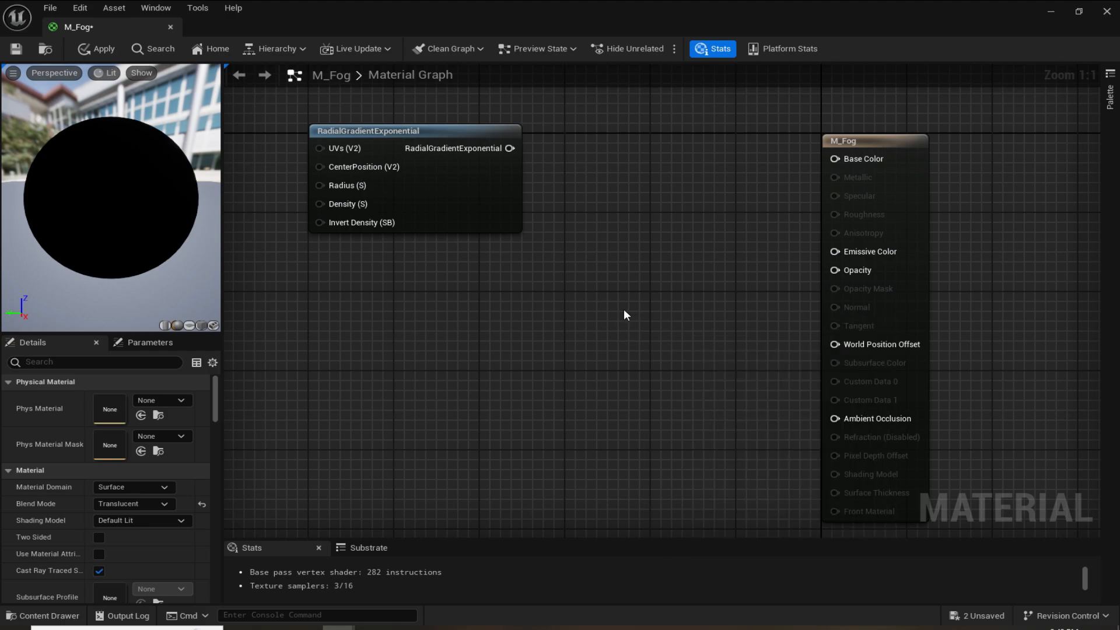
pyautogui.click(624, 309)
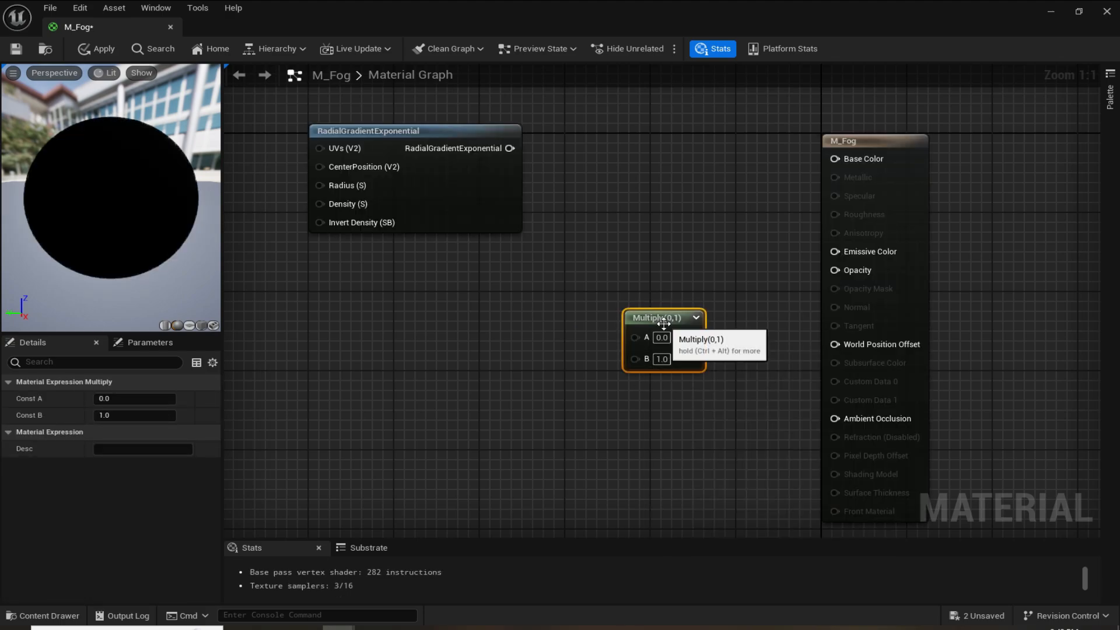
pyautogui.moveTo(665, 322); pyautogui.dragTo(679, 296)
# - Add a Depth Fade node below the RadialGradientExponential node
pyautogui.moveTo(482, 443); pyautogui.dragTo(607, 369, button='right')
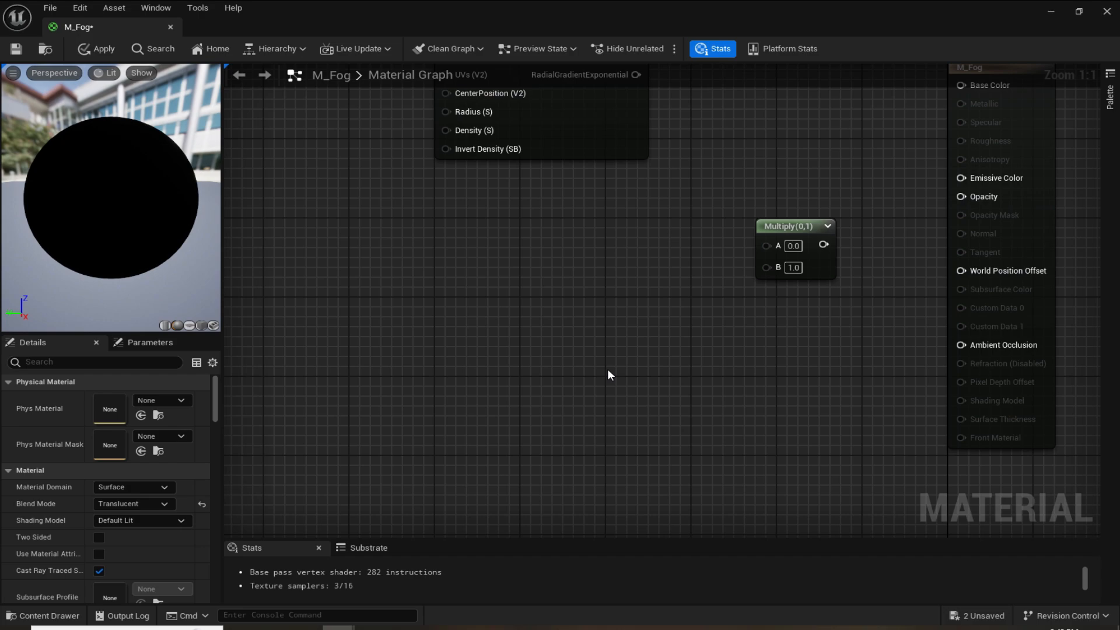
pyautogui.rightClick(563, 375)
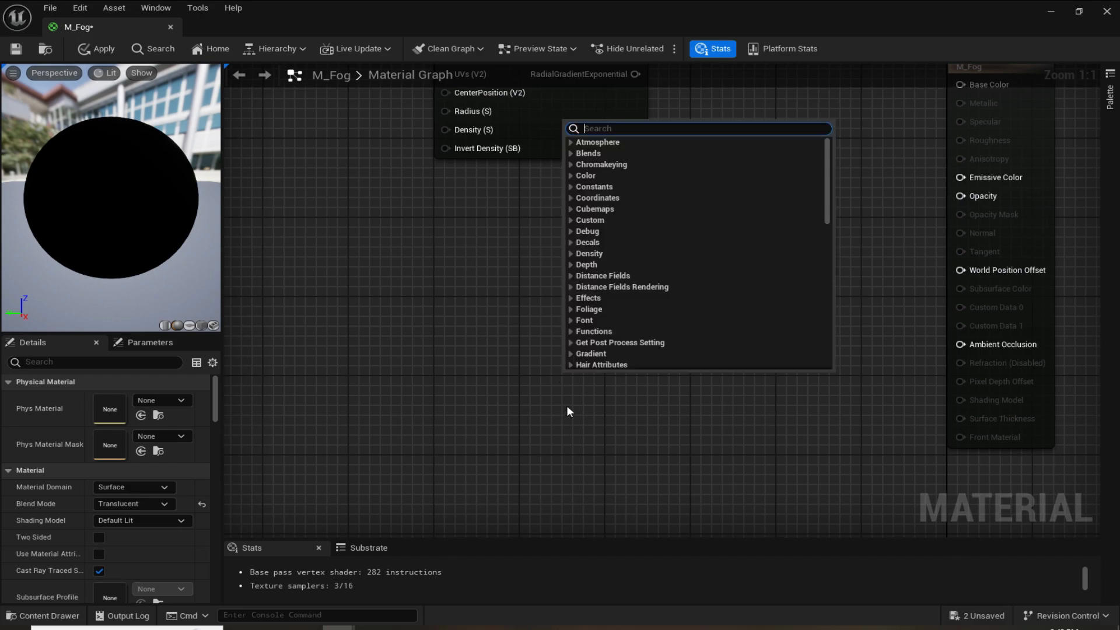
pyautogui.write('depth')
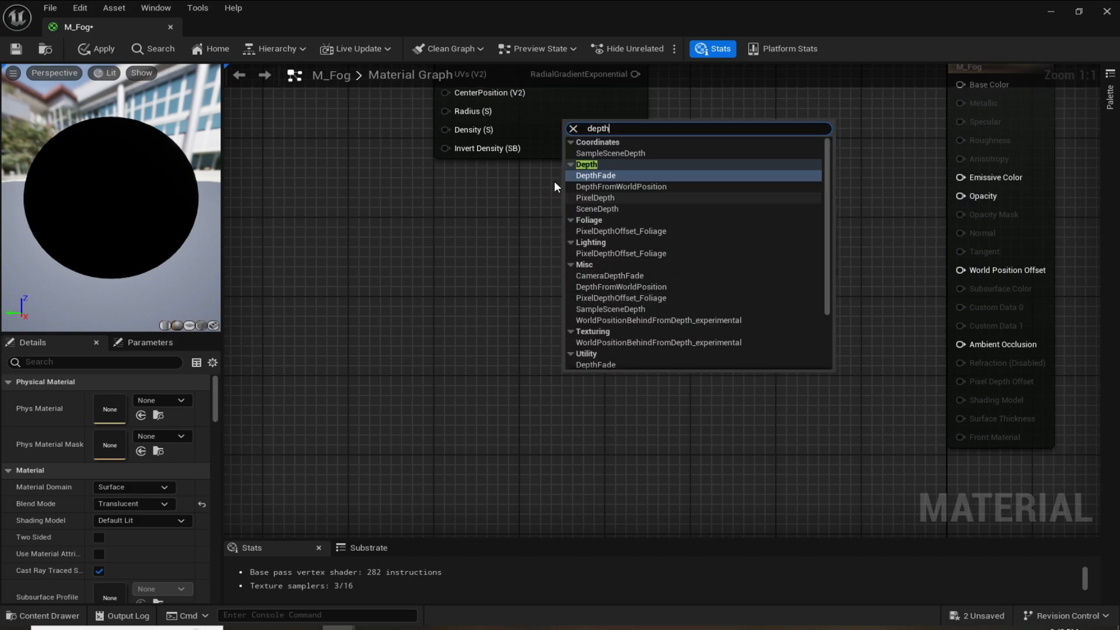
pyautogui.click(578, 176)
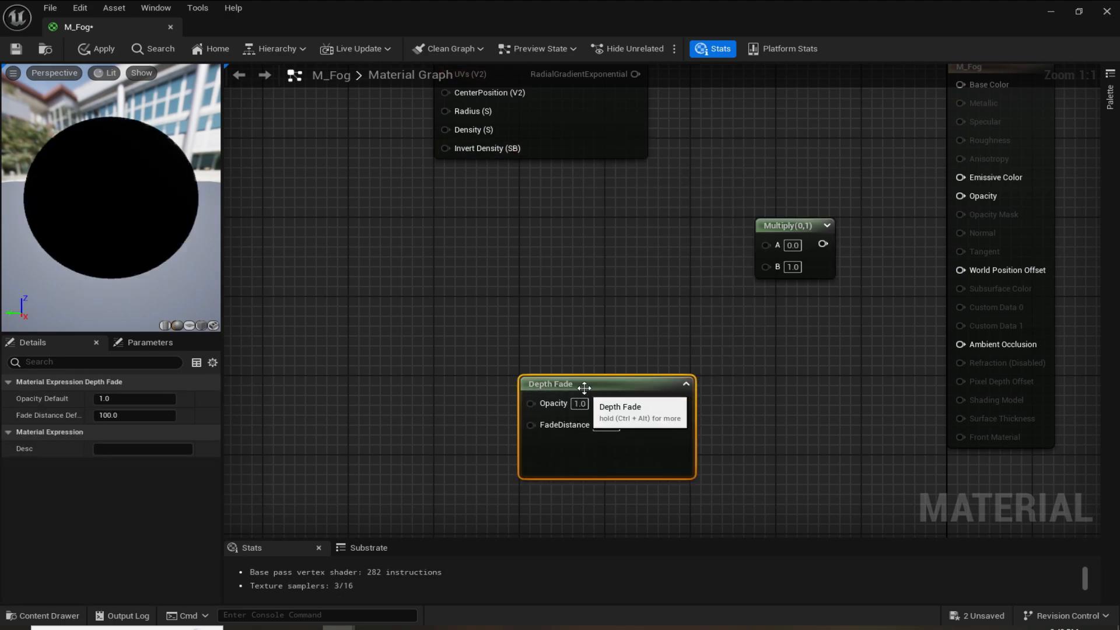
pyautogui.click(611, 313)
# - Connect the Depth Fade output to Multiply's B input and the RadialGradientExponential output to its A input
pyautogui.moveTo(612, 312); pyautogui.dragTo(472, 372, button='right')
pyautogui.moveTo(530, 461); pyautogui.dragTo(494, 379)
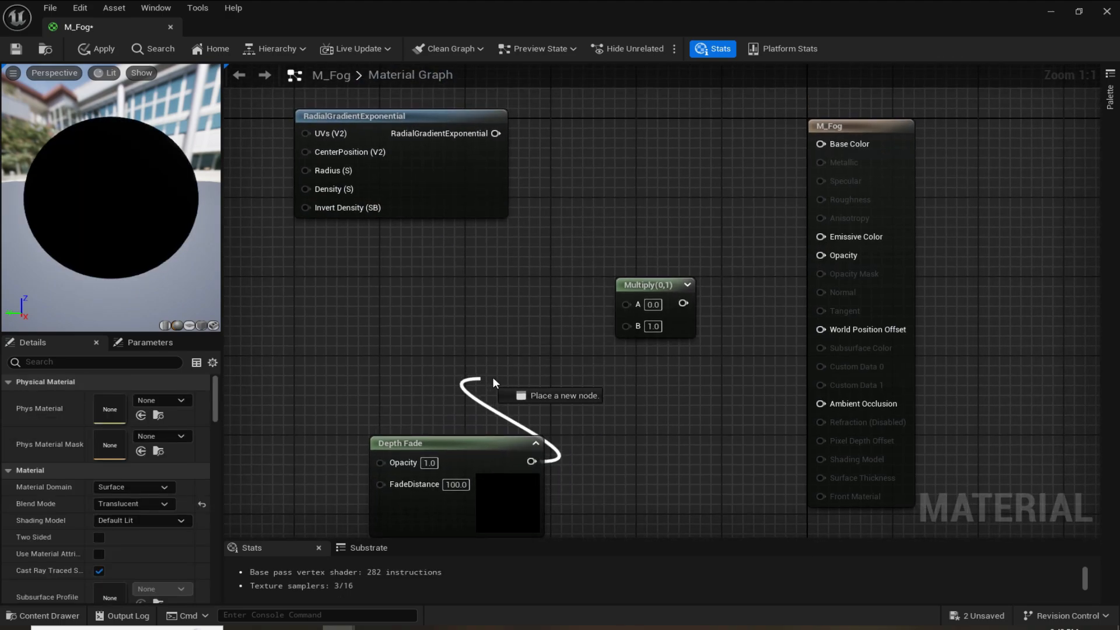
pyautogui.moveTo(607, 327); pyautogui.dragTo(627, 326)
pyautogui.moveTo(630, 327); pyautogui.dragTo(615, 401, button='right')
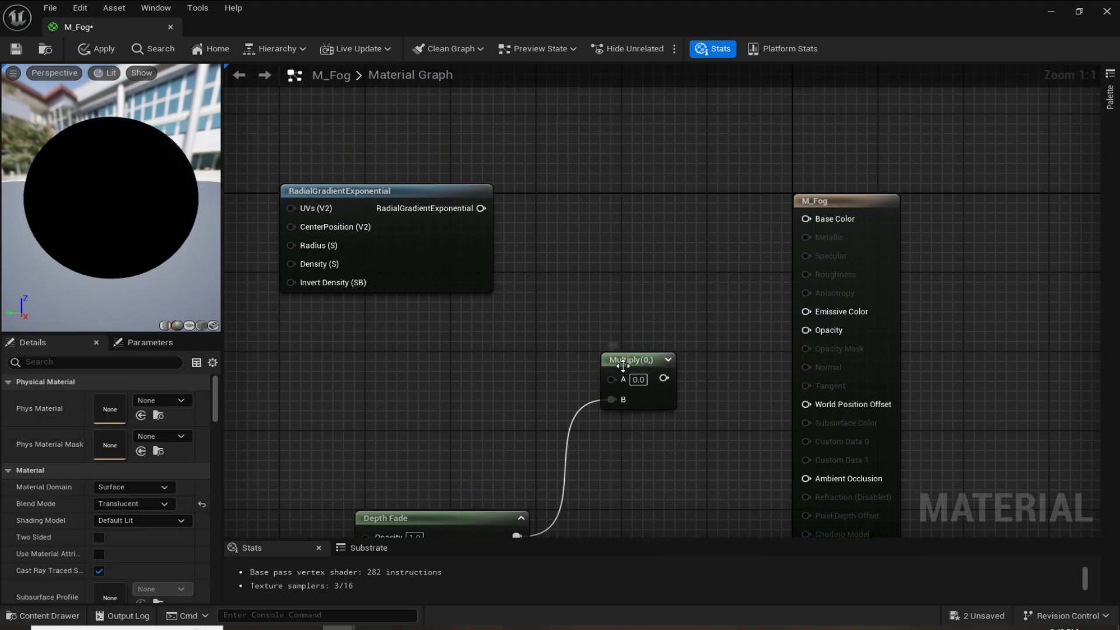
pyautogui.click(623, 364)
pyautogui.click(588, 344)
pyautogui.moveTo(480, 208); pyautogui.dragTo(496, 208)
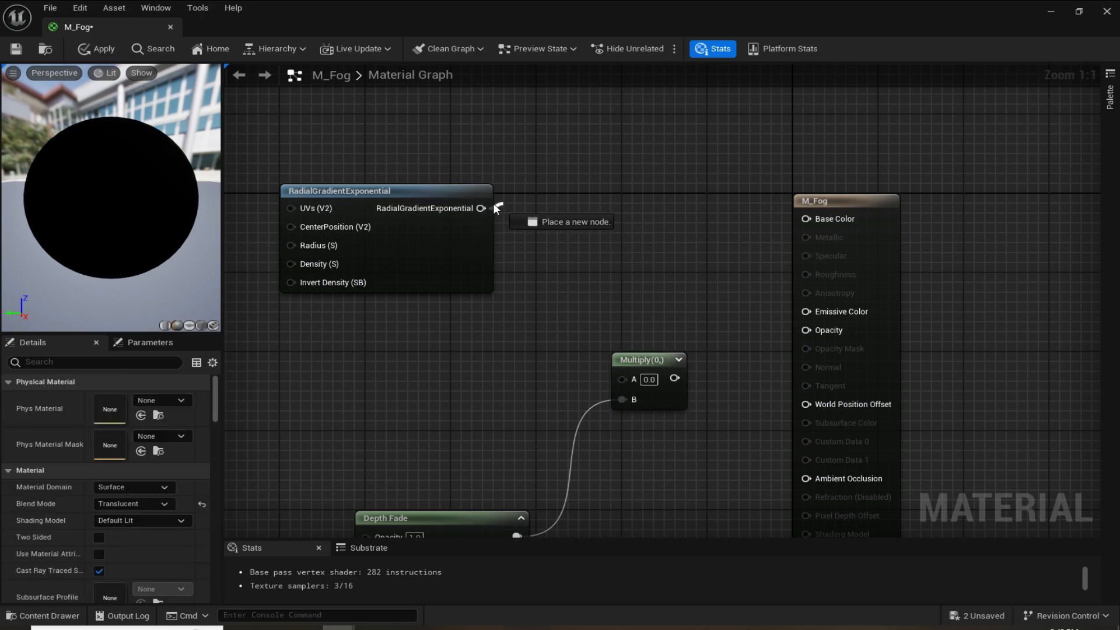
pyautogui.moveTo(619, 381); pyautogui.dragTo(619, 380)
# - Connect the Multiply output to M_Fog's Opacity and the RadialGradientExponential output to its Base Color
pyautogui.moveTo(645, 264); pyautogui.dragTo(529, 293, button='right')
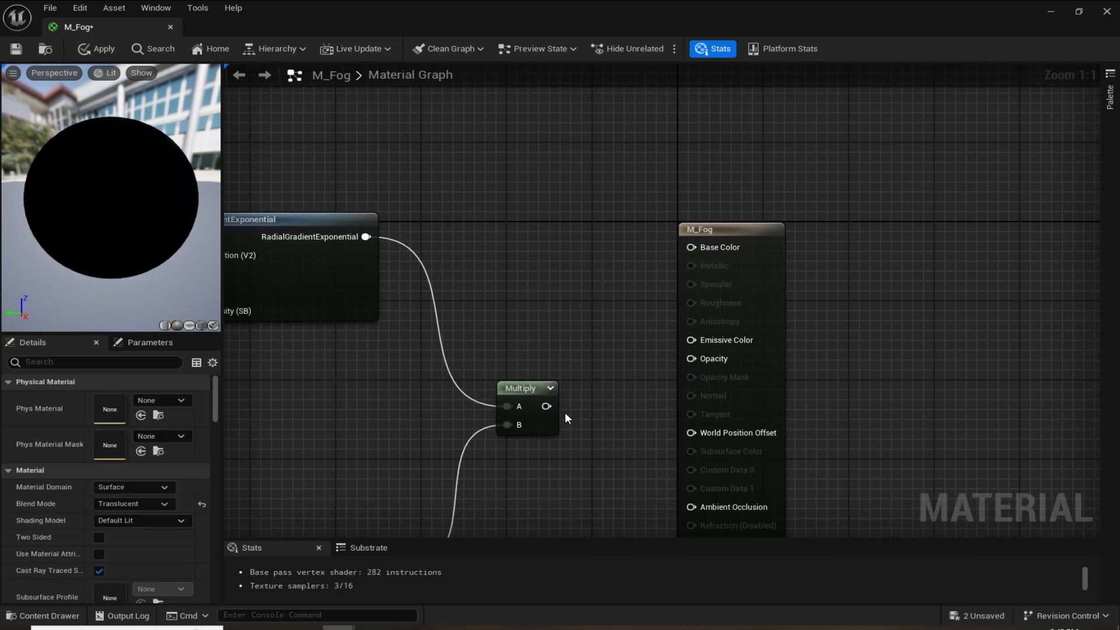
pyautogui.moveTo(546, 406); pyautogui.dragTo(592, 322)
pyautogui.moveTo(701, 358); pyautogui.dragTo(701, 358)
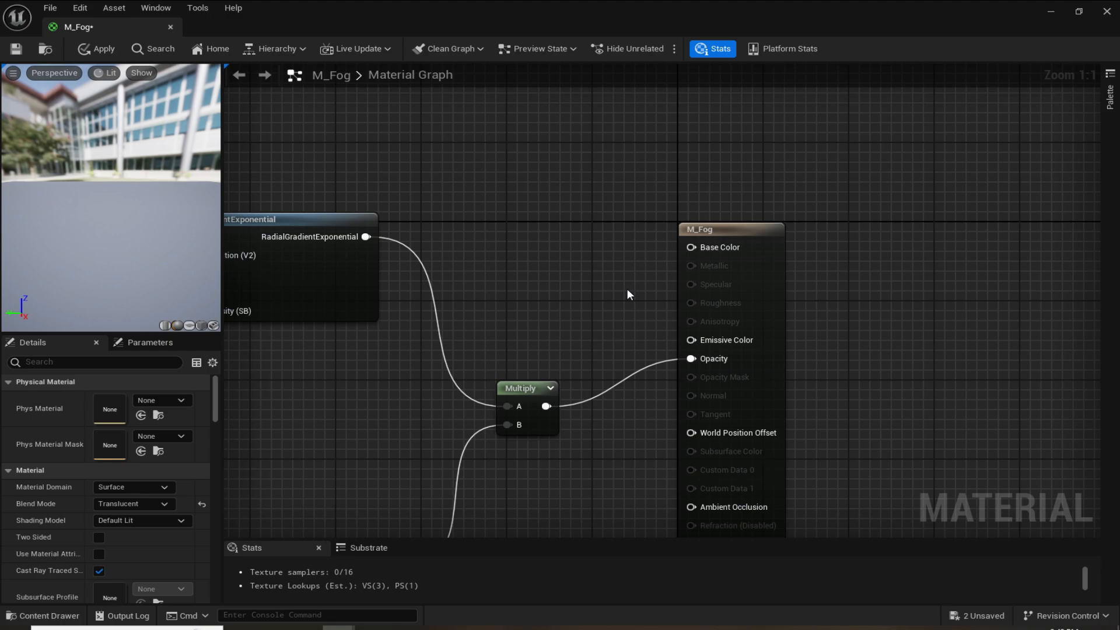
pyautogui.moveTo(627, 292); pyautogui.dragTo(738, 342, button='right')
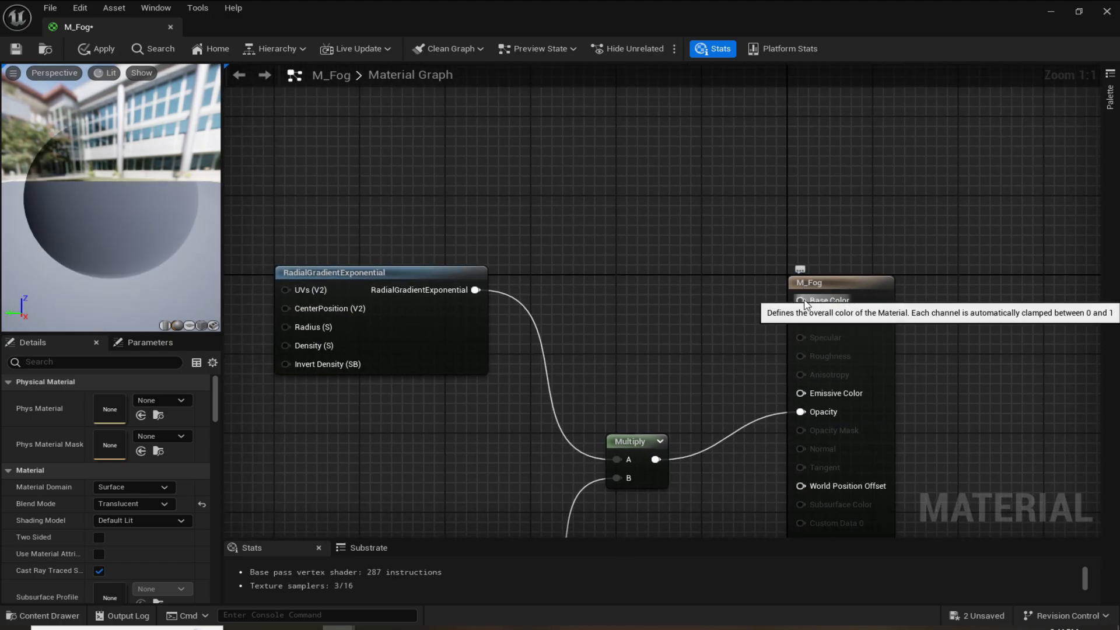
pyautogui.moveTo(815, 302); pyautogui.dragTo(474, 293)
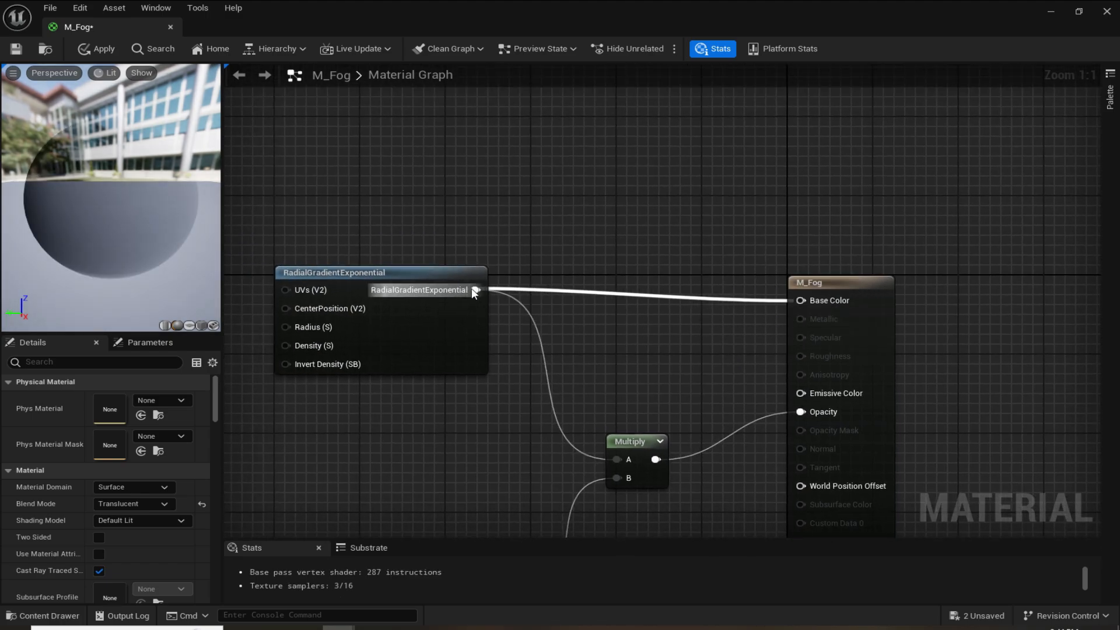
pyautogui.moveTo(629, 351); pyautogui.dragTo(754, 205, button='right')
pyautogui.scroll(-1, 664, 227)
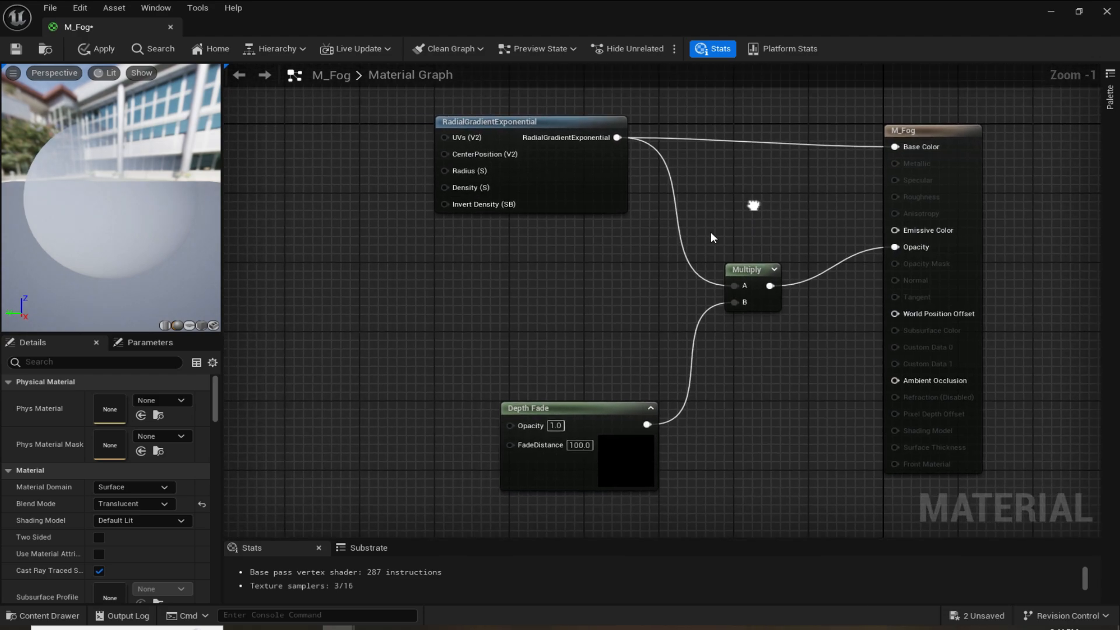
pyautogui.moveTo(561, 353); pyautogui.dragTo(630, 317, button='right')
pyautogui.scroll(1, 601, 332)
pyautogui.moveTo(678, 401); pyautogui.dragTo(588, 378)
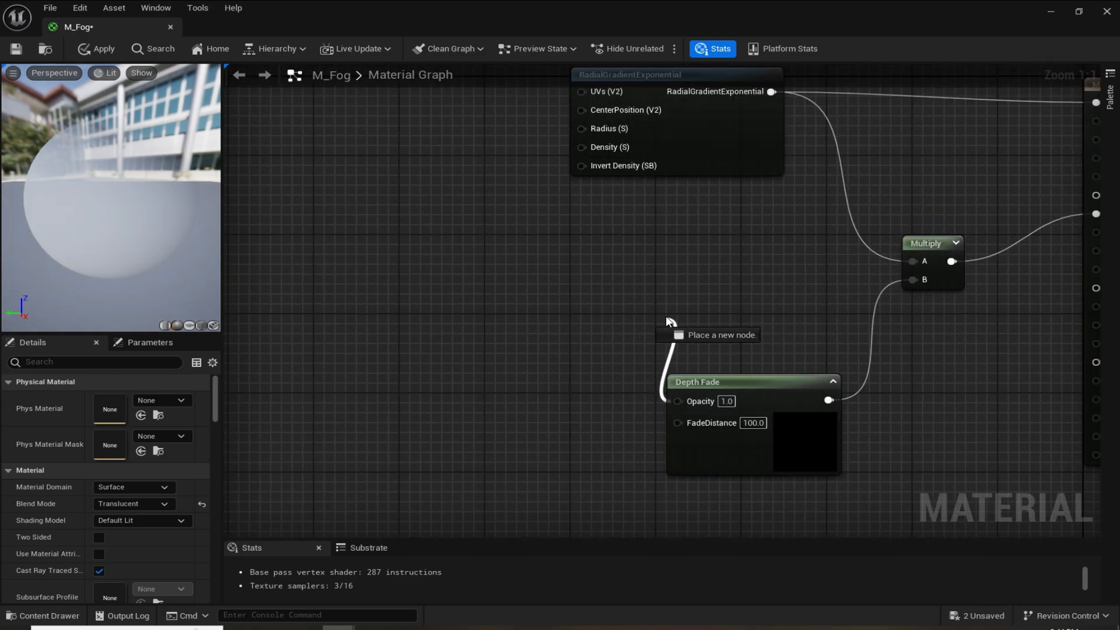
pyautogui.moveTo(666, 321); pyautogui.dragTo(668, 321)
pyautogui.click(585, 411)
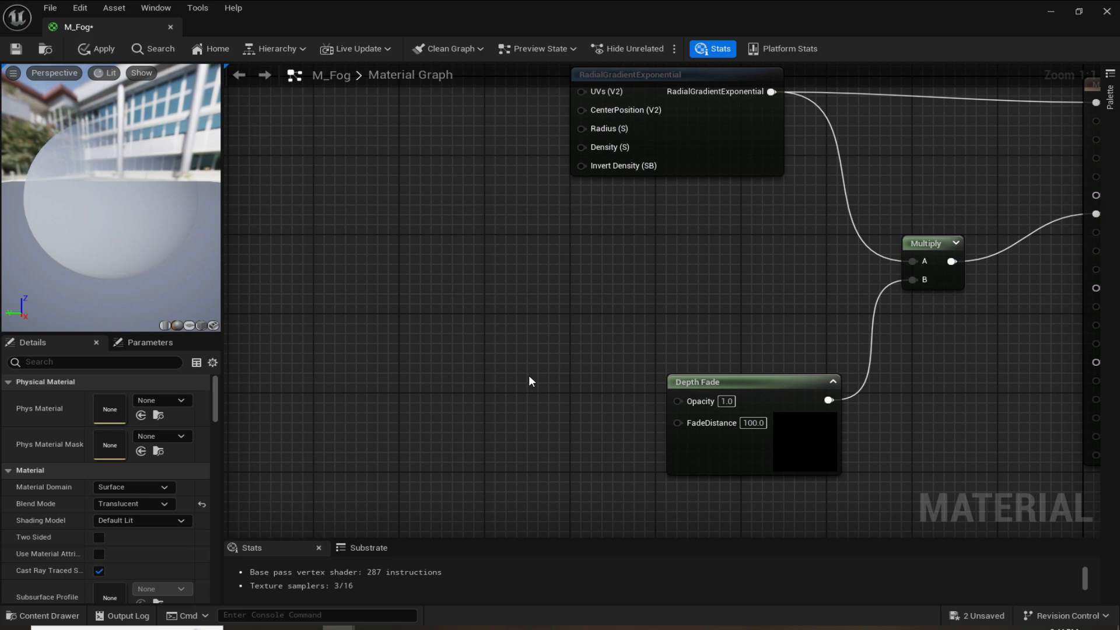
# - Add a scalar parameter named Opacity and place it ahead of the Depth Fade node
pyautogui.click(500, 340)
pyautogui.write('sssss')
pyautogui.hotkey('ctrl', 'a')
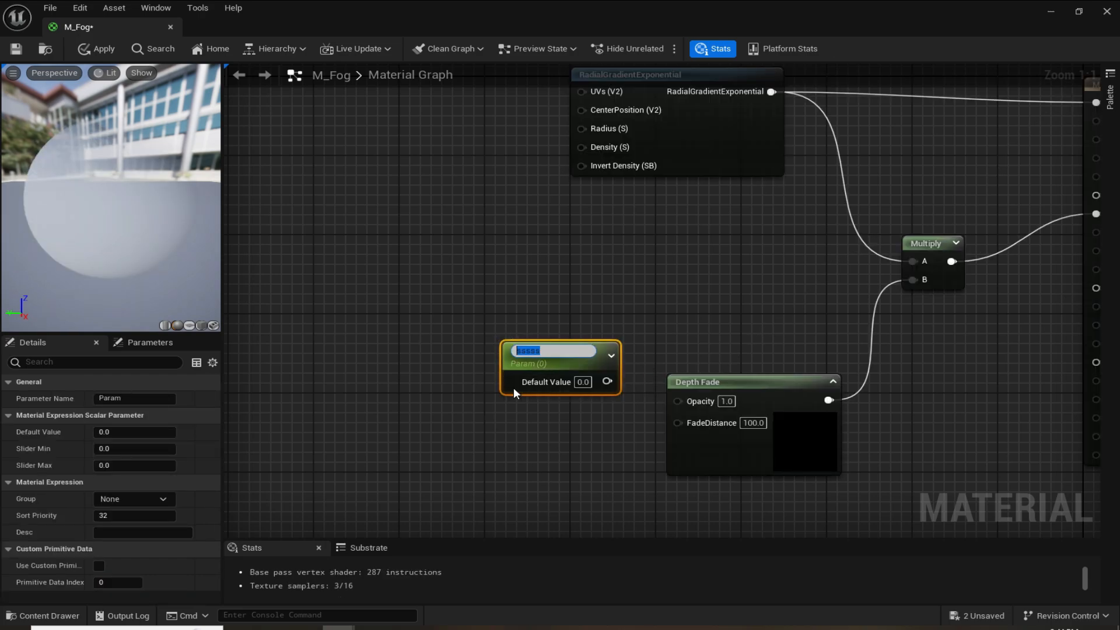
pyautogui.write('Opac')
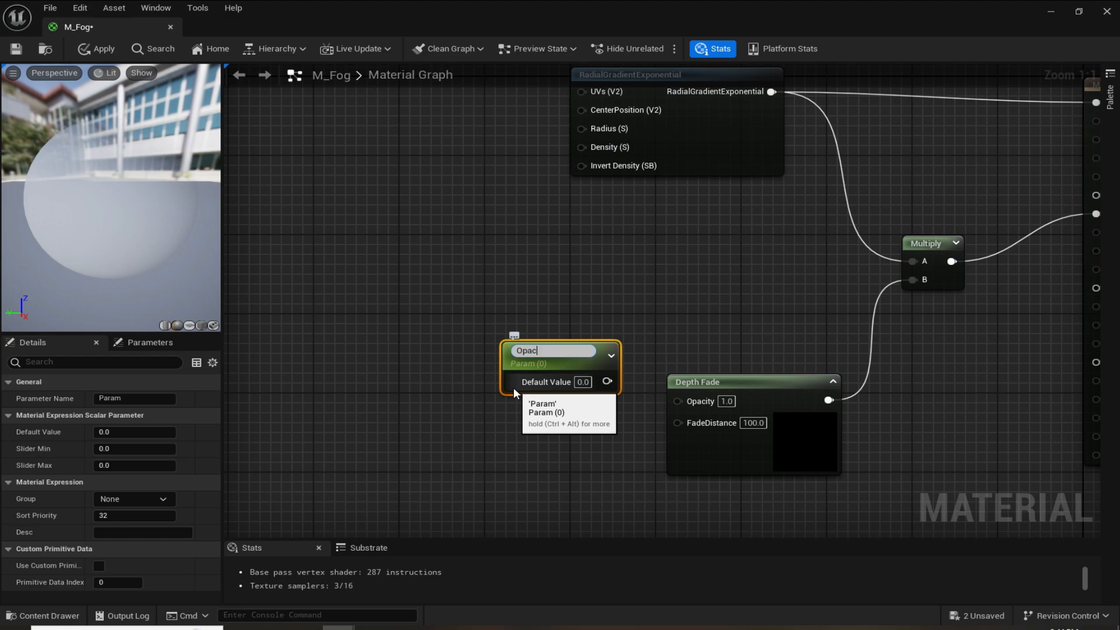
pyautogui.write('ity')
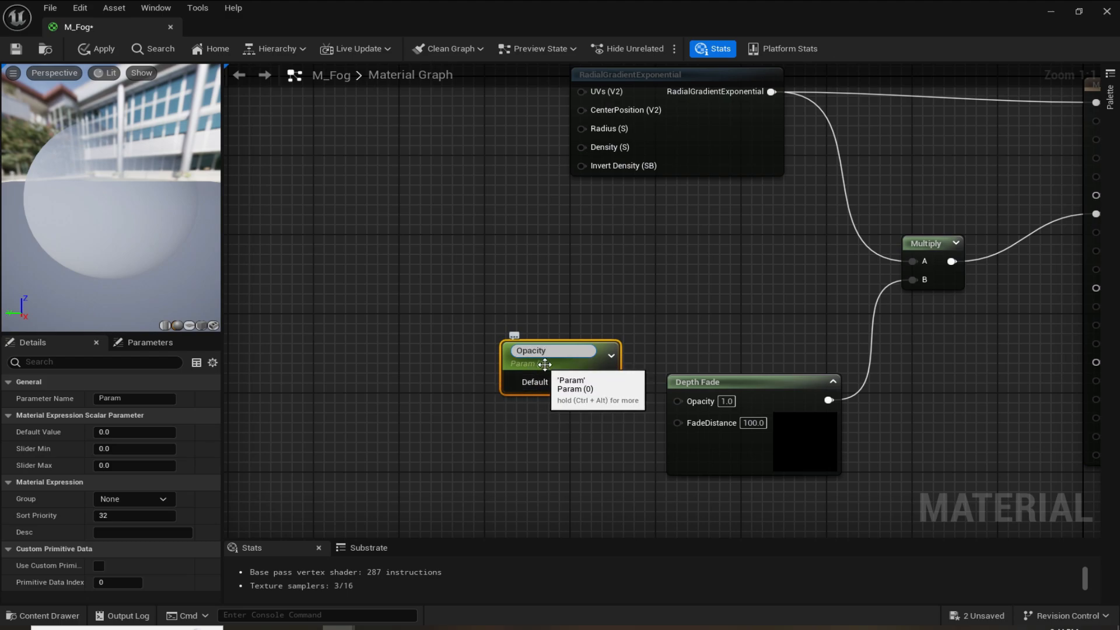
pyautogui.moveTo(552, 360); pyautogui.dragTo(519, 369)
pyautogui.click(514, 461)
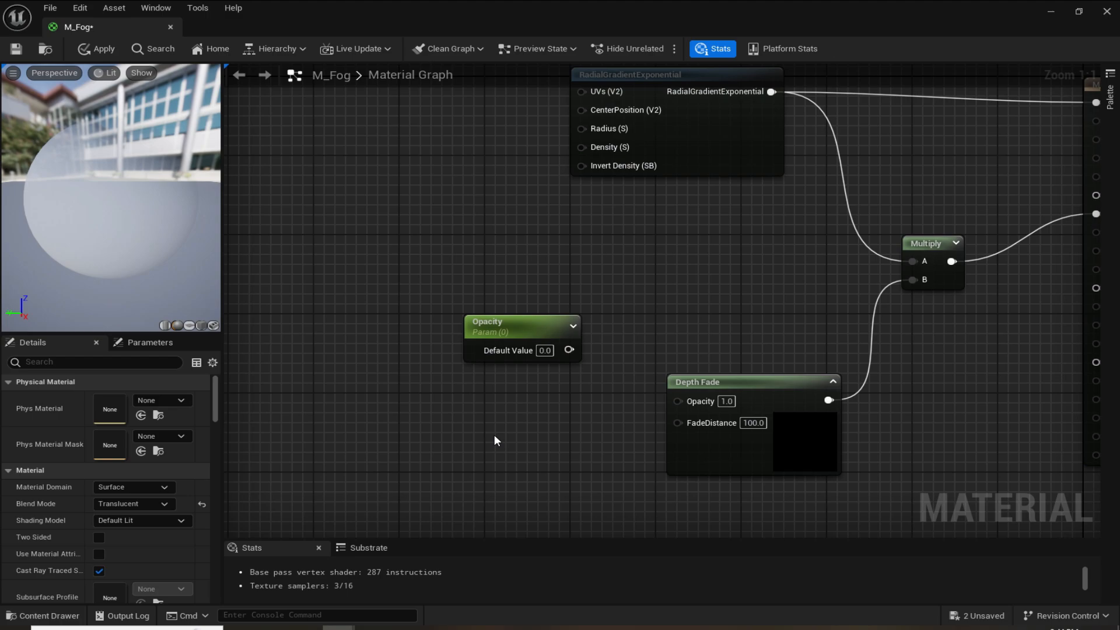
# - Add a second scalar parameter named FadeDistance and place it below the Opacity parameter
pyautogui.click(495, 440)
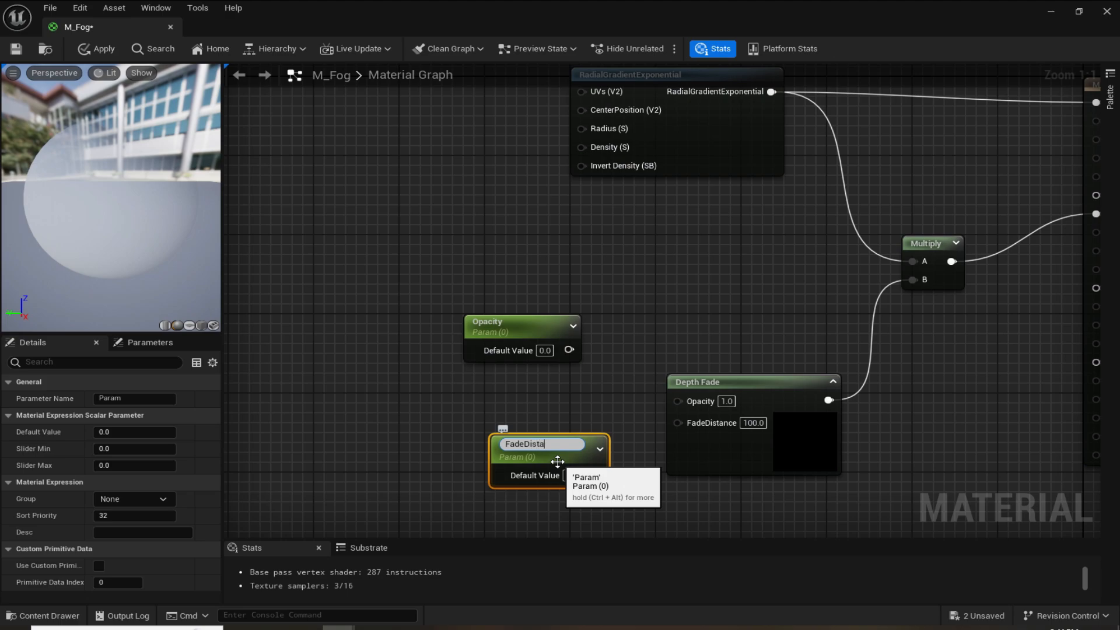
pyautogui.write('FadeDistance')
pyautogui.press('Return')
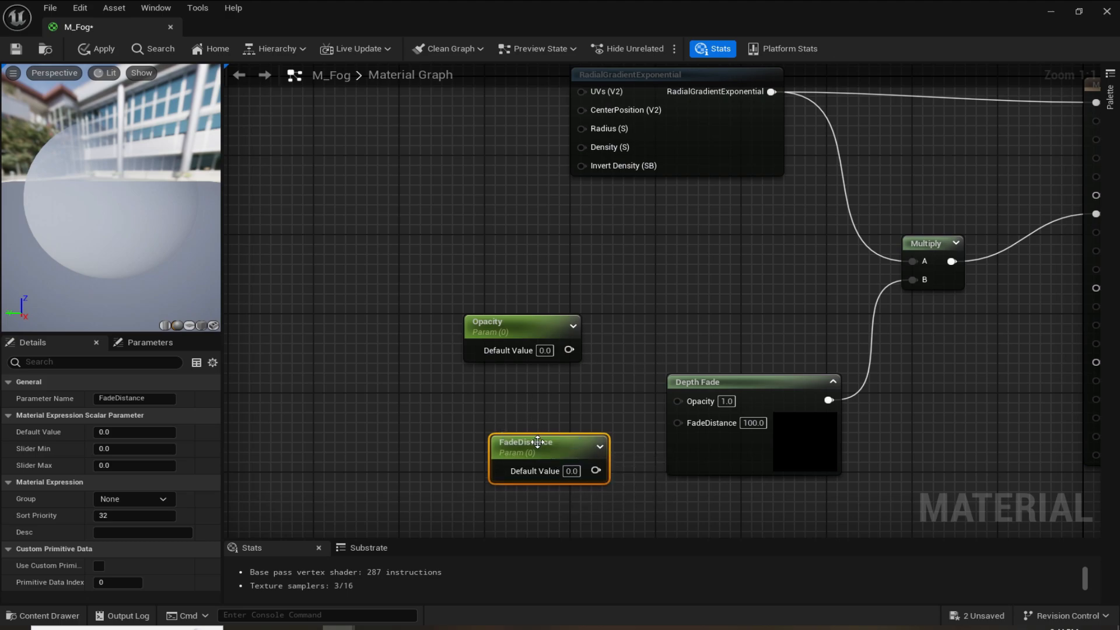
pyautogui.moveTo(538, 444); pyautogui.dragTo(489, 432)
# - Connect the Opacity and FadeDistance parameters to the matching Depth Fade inputs and set Opacity's default value to 1
pyautogui.click(562, 385)
pyautogui.moveTo(569, 350); pyautogui.dragTo(553, 429)
pyautogui.write('1')
pyautogui.click(550, 389)
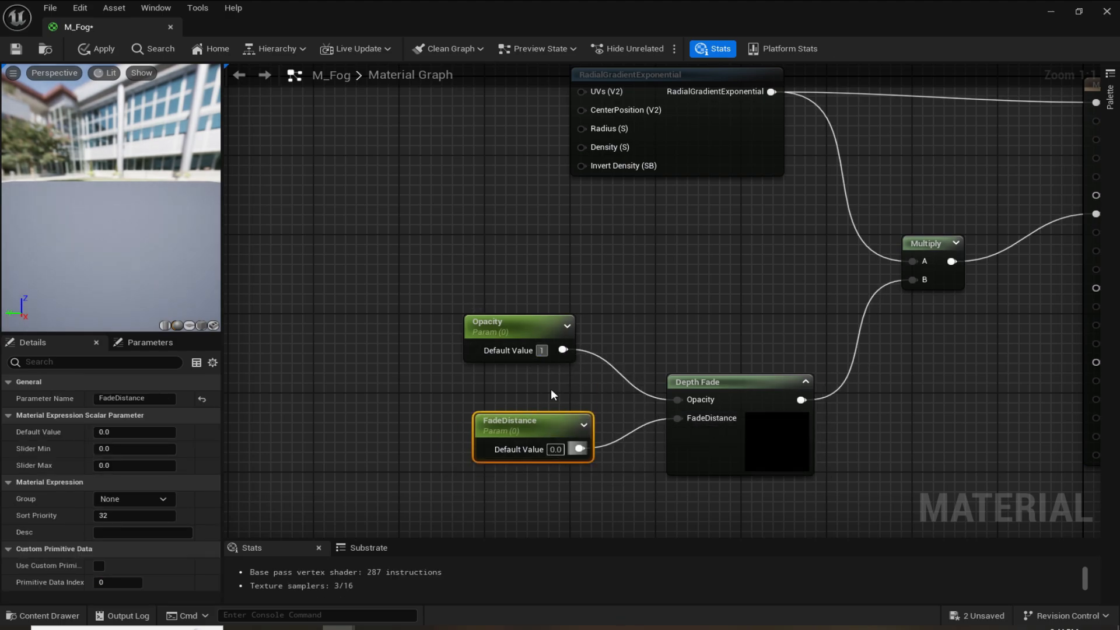
pyautogui.click(560, 394)
# - Move the RadialGradientExponential node slightly lower and rotate the material preview to inspect the translucent sphere
pyautogui.moveTo(560, 394); pyautogui.dragTo(464, 424, button='right')
pyautogui.moveTo(637, 286); pyautogui.dragTo(510, 385, button='right')
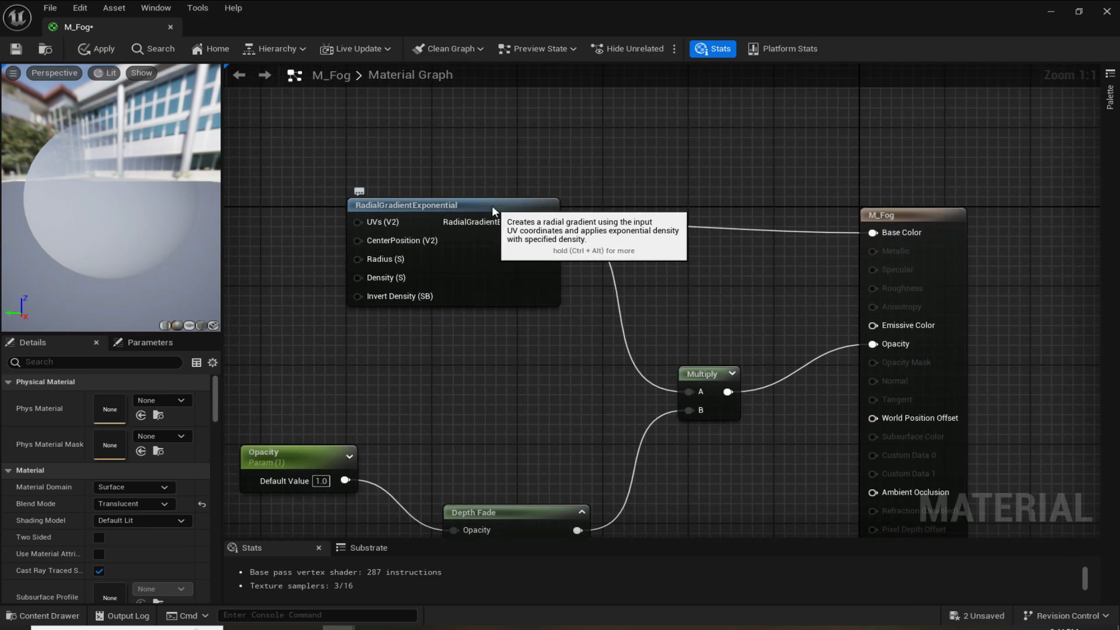
pyautogui.moveTo(491, 206); pyautogui.dragTo(468, 235)
pyautogui.click(455, 162)
pyautogui.moveTo(452, 157); pyautogui.dragTo(541, 158, button='right')
pyautogui.moveTo(111, 198)
pyautogui.mouseDown()
pyautogui.moveTo(17, 213)
pyautogui.moveTo(87, 225)
pyautogui.moveTo(79, 222)
pyautogui.moveTo(131, 207)
pyautogui.mouseUp()
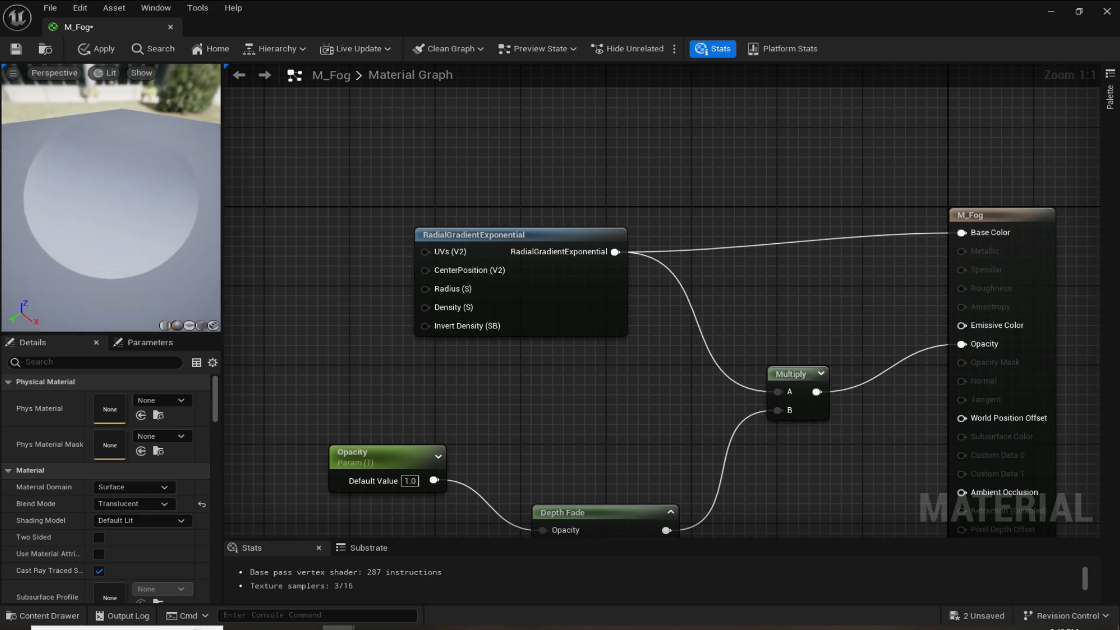
# - Apply the M_Fog material changes and dock its editor beside the _Main level, returning to the level
pyautogui.click(105, 49)
pyautogui.moveTo(133, 26); pyautogui.dragTo(269, 28)
pyautogui.click(169, 27)
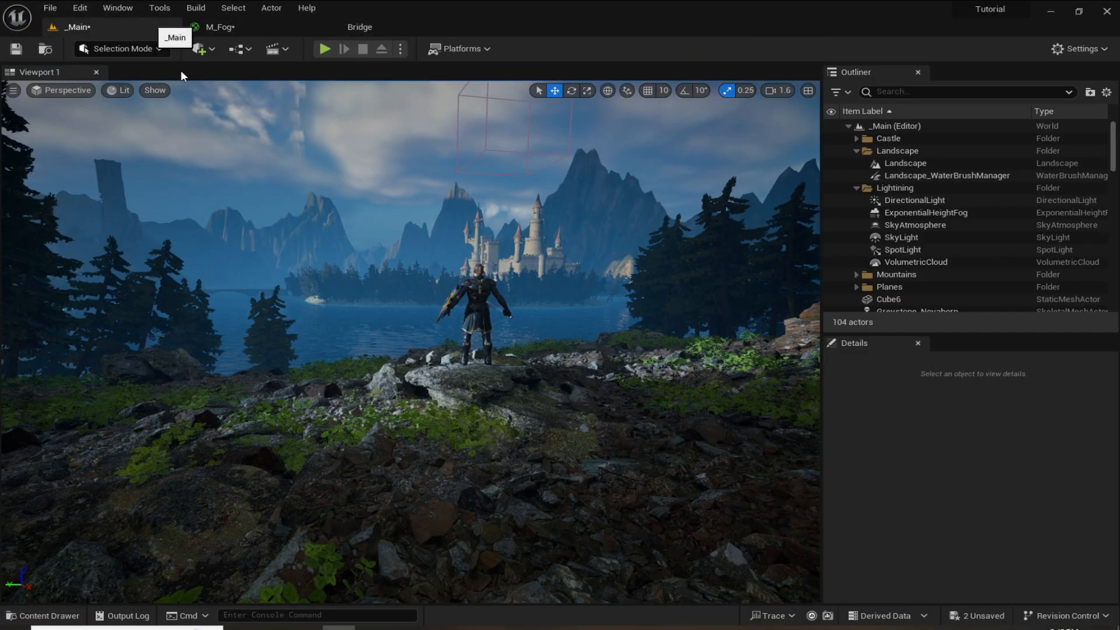
# - Create a material instance of M_Fog in the Fog folder and open it to inspect its parameters
pyautogui.press('w')
pyautogui.moveTo(373, 362); pyautogui.dragTo(338, 385, button='right')
pyautogui.hotkey('ctrl', 'space')
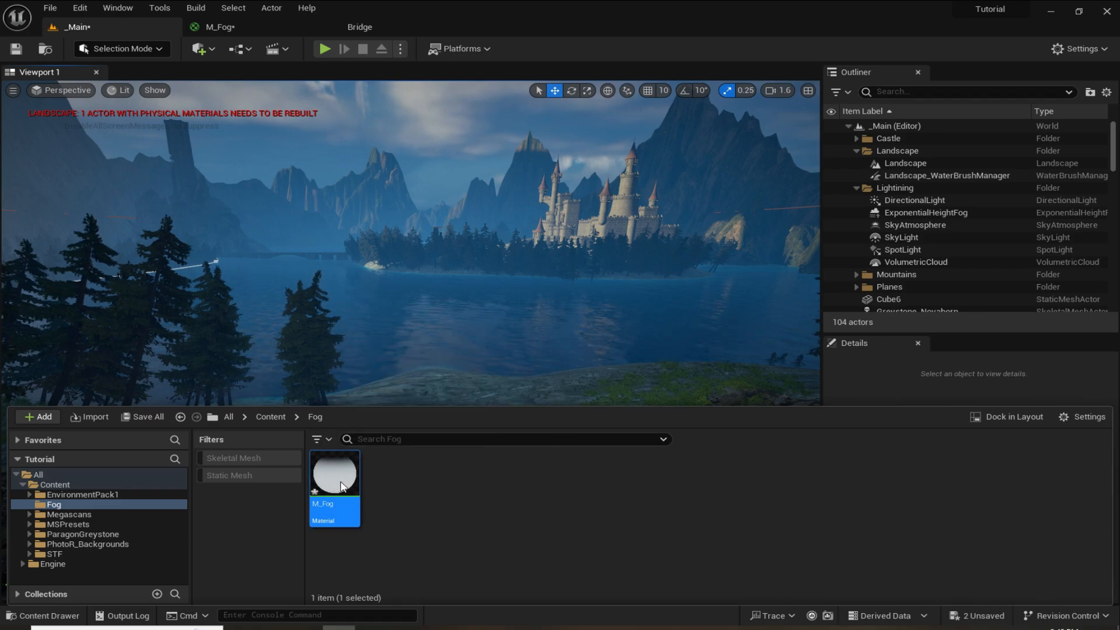
pyautogui.rightClick(342, 487)
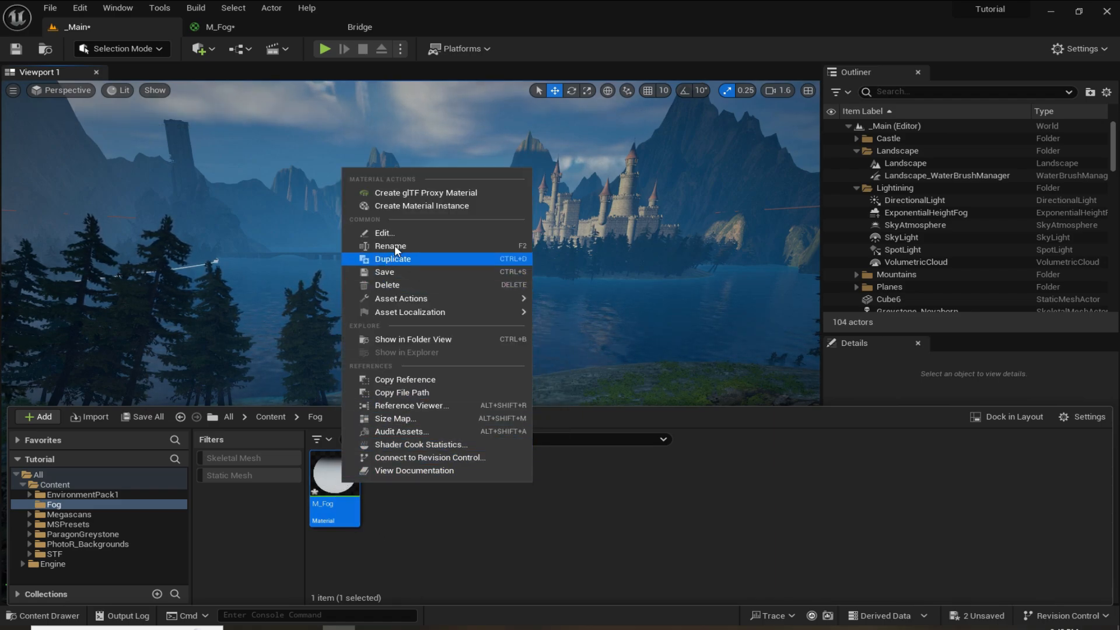
pyautogui.click(412, 207)
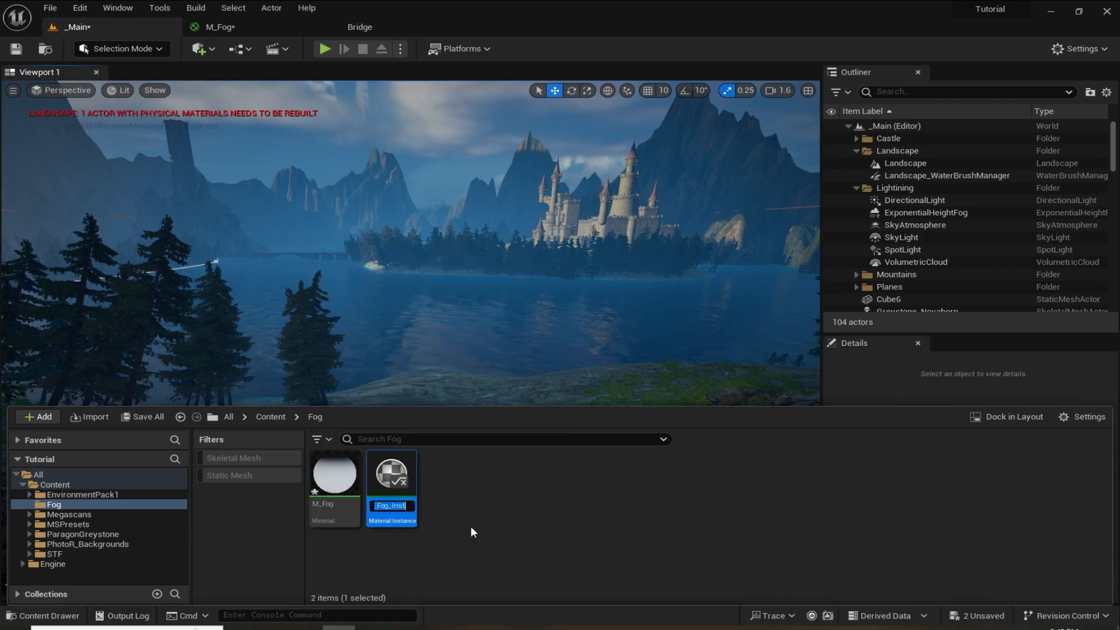
pyautogui.doubleClick(396, 475)
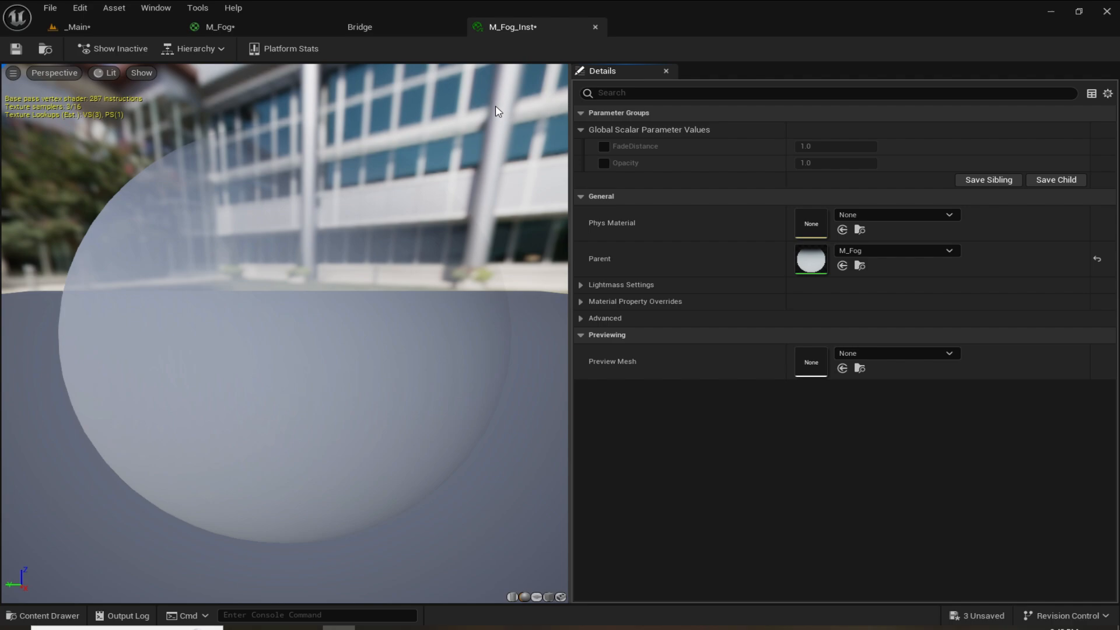
# - Close the M_Fog instance, Bridge and M_Fog editors, leaving only the _Main level open
pyautogui.click(66, 26)
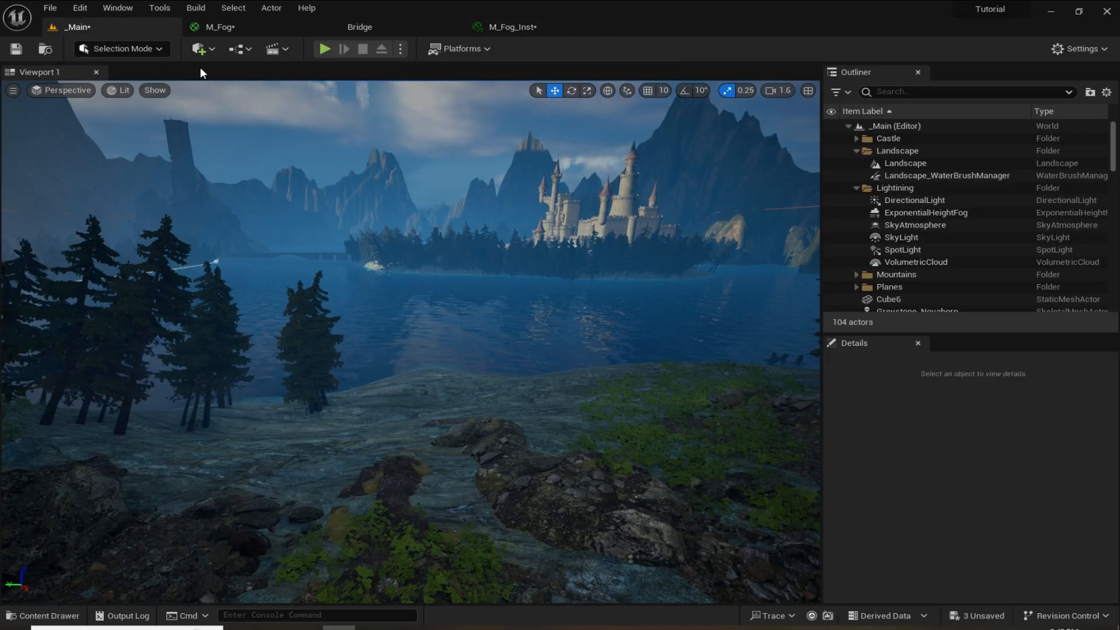
pyautogui.click(525, 26)
pyautogui.click(595, 27)
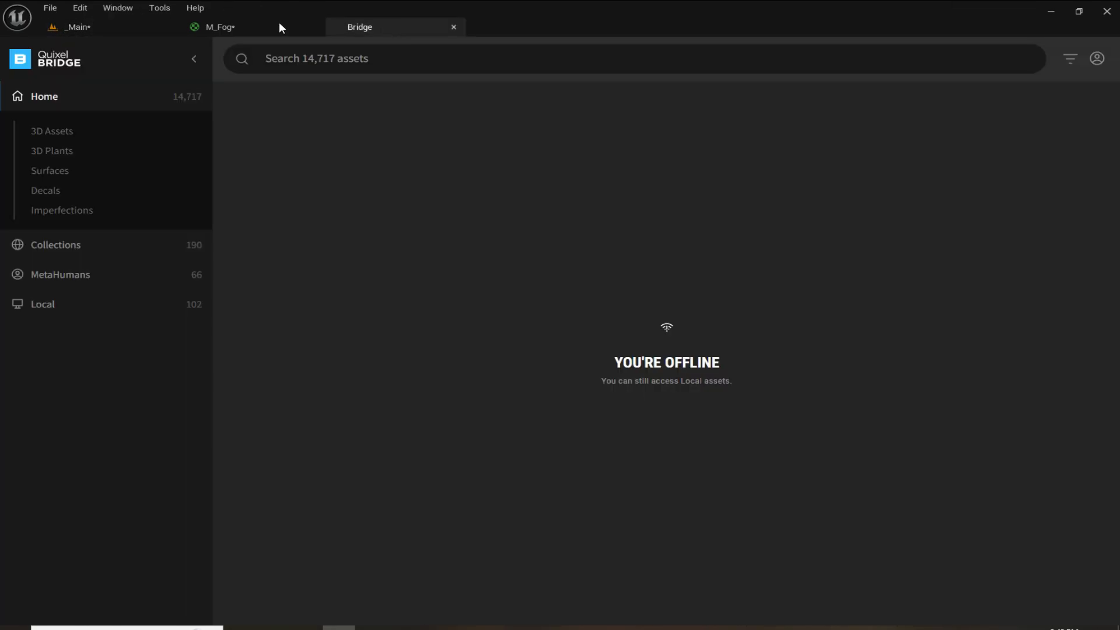
pyautogui.click(286, 26)
pyautogui.click(311, 26)
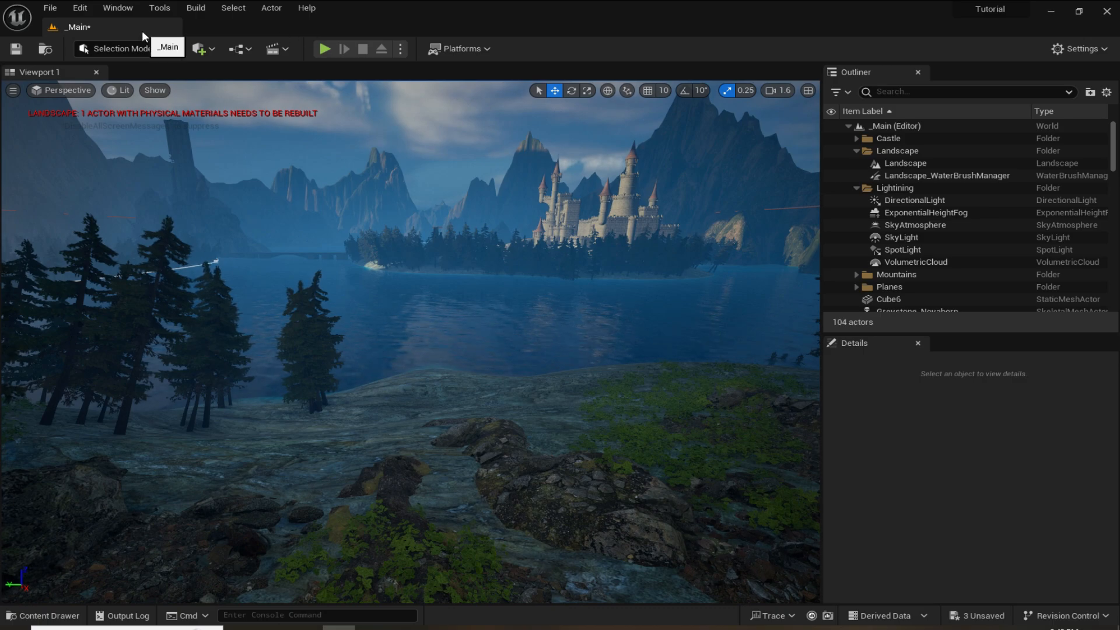
# - Add a plane shape above the foreground shore and scale it to 102 in X and Y
pyautogui.moveTo(145, 97); pyautogui.dragTo(161, 77, button='right')
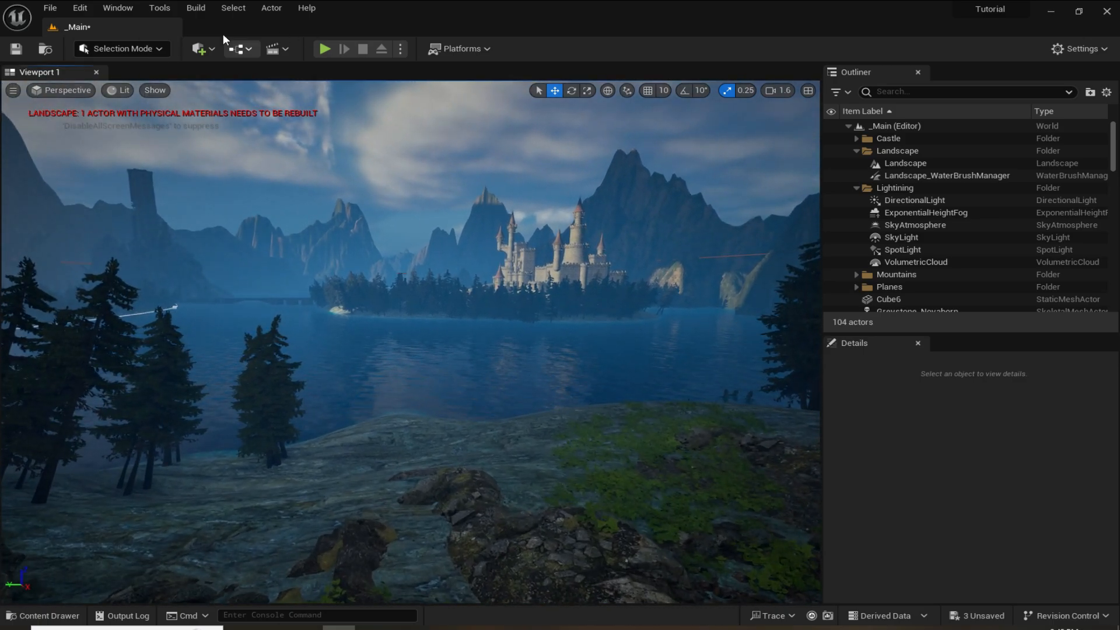
pyautogui.click(203, 49)
pyautogui.moveTo(240, 192)
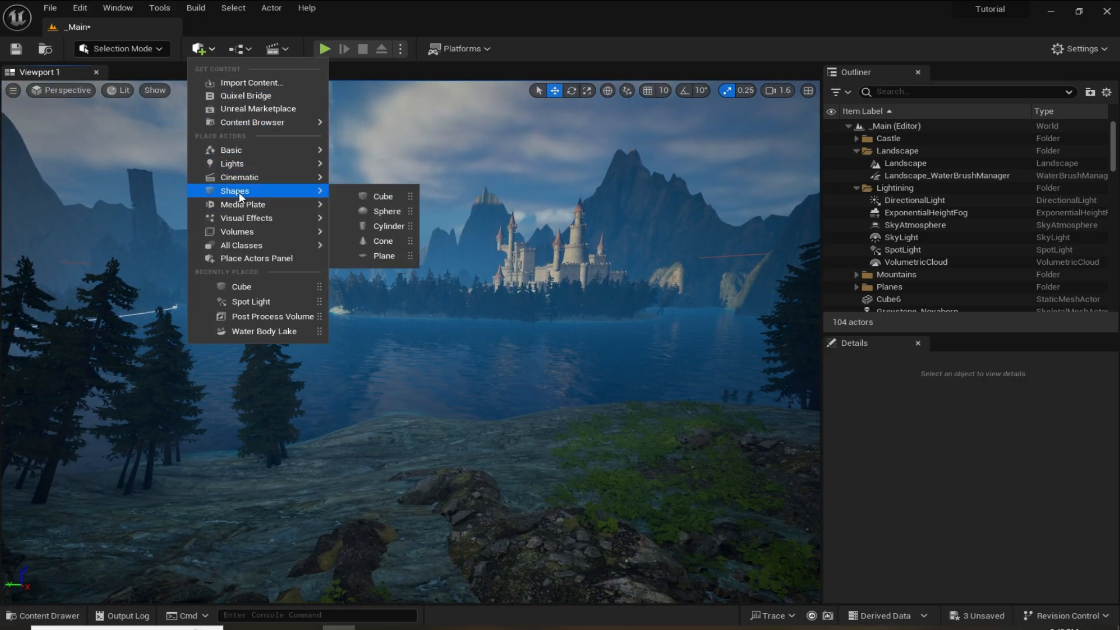
pyautogui.click(387, 256)
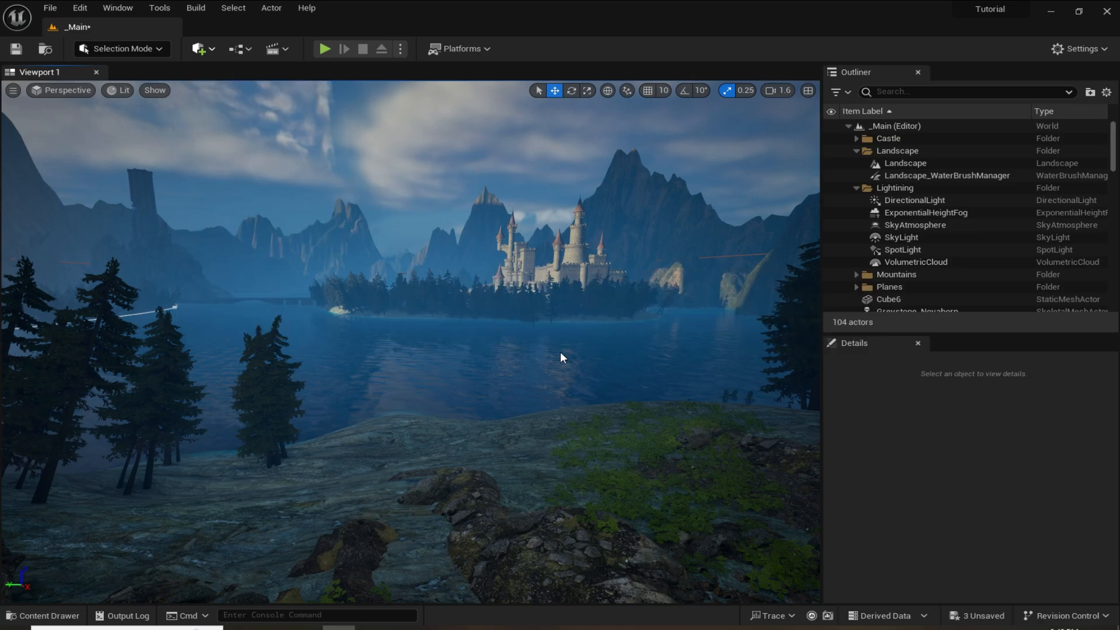
pyautogui.moveTo(468, 363); pyautogui.dragTo(468, 432, button='right')
pyautogui.scroll(4, 468, 363)
pyautogui.press('r')
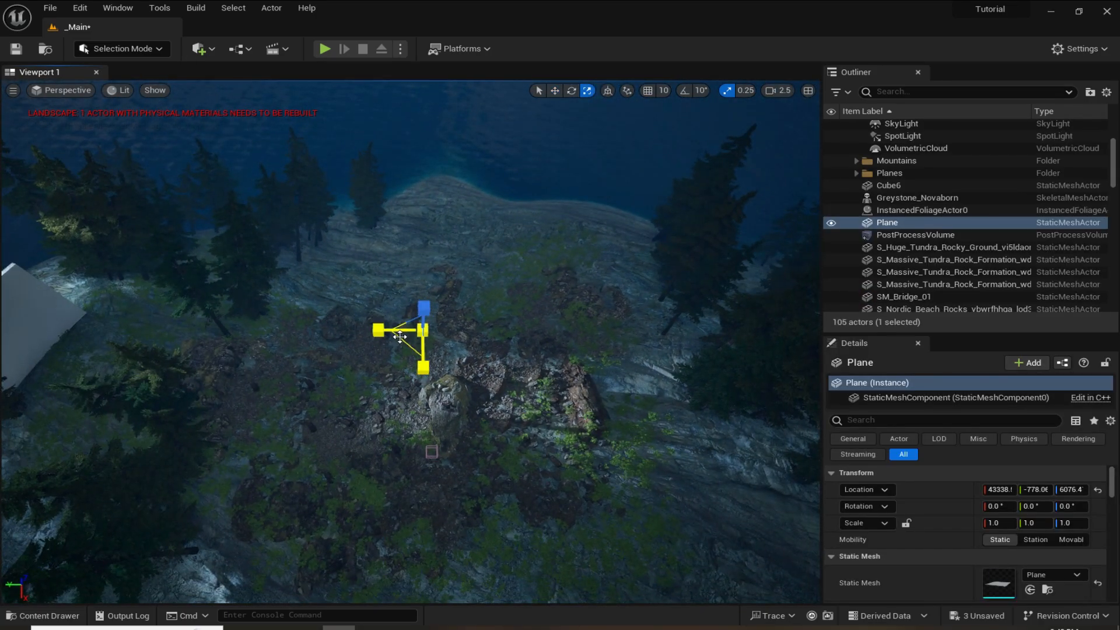
pyautogui.moveTo(402, 350); pyautogui.dragTo(344, 426)
# - Assign the M_Fog_Inst material instance to the plane's material Element 0
pyautogui.hotkey('ctrl', 'space')
pyautogui.moveTo(400, 489); pyautogui.dragTo(418, 489)
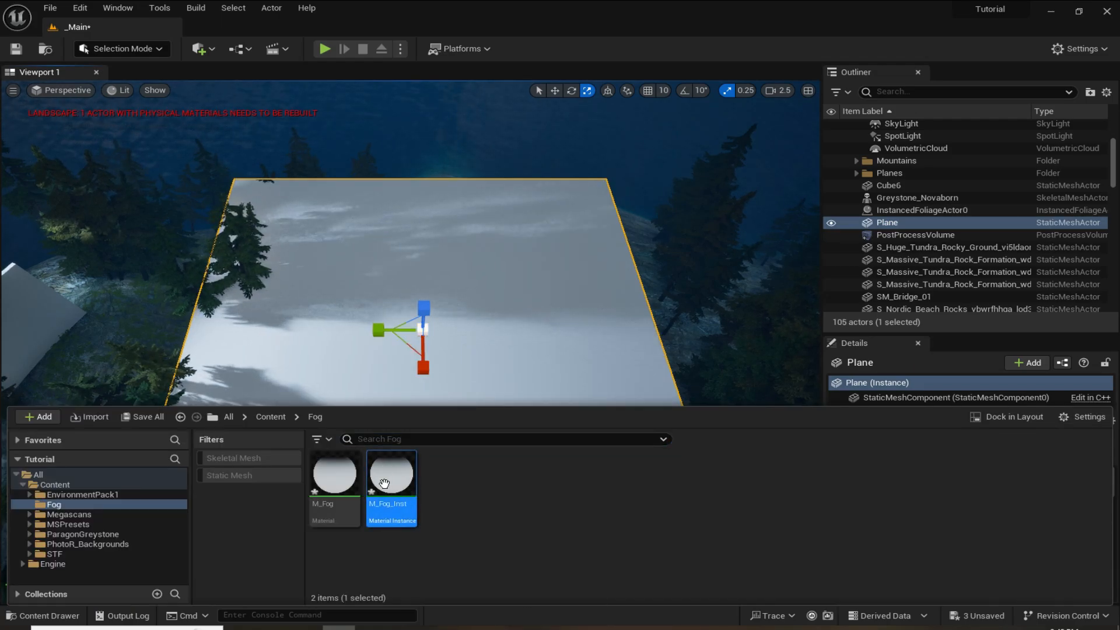
pyautogui.hotkey('ctrl', 'space')
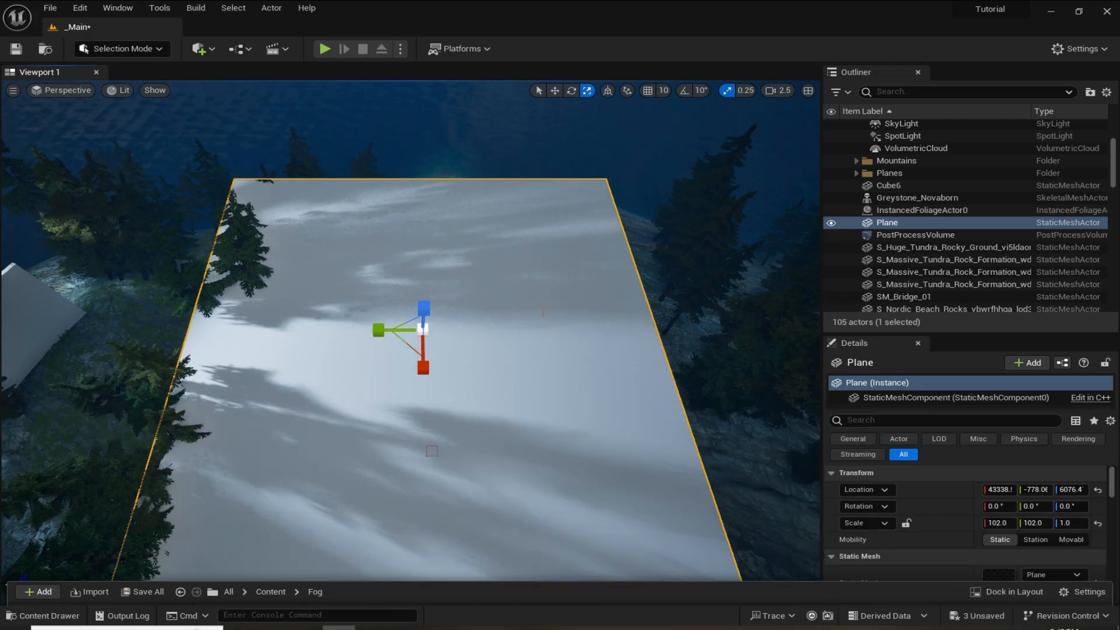
pyautogui.scroll(-3, 862, 575)
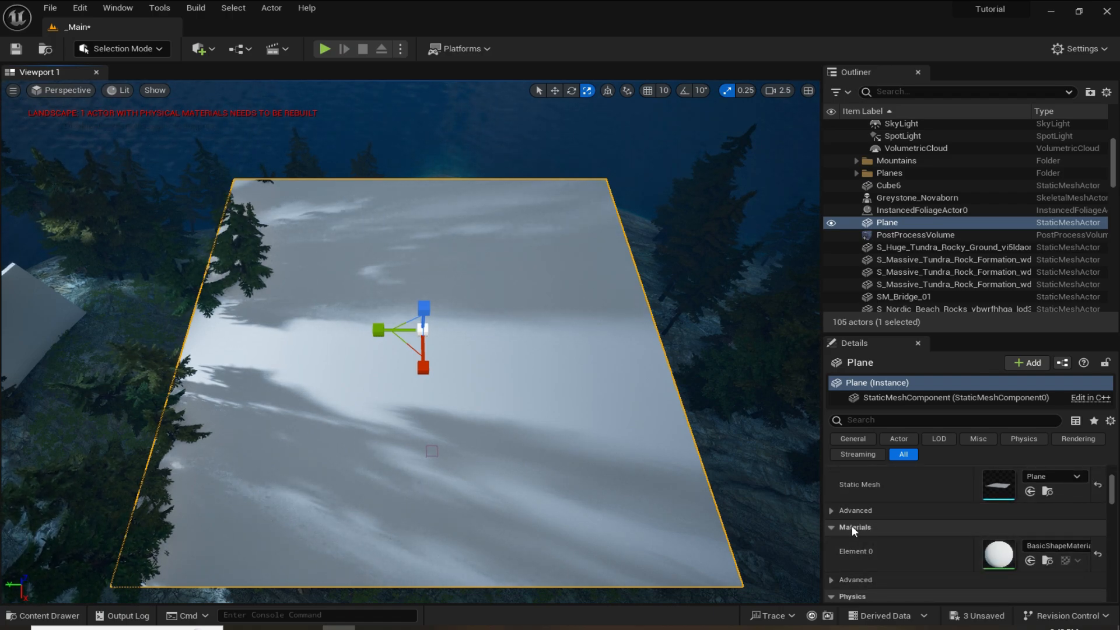
pyautogui.click(1030, 562)
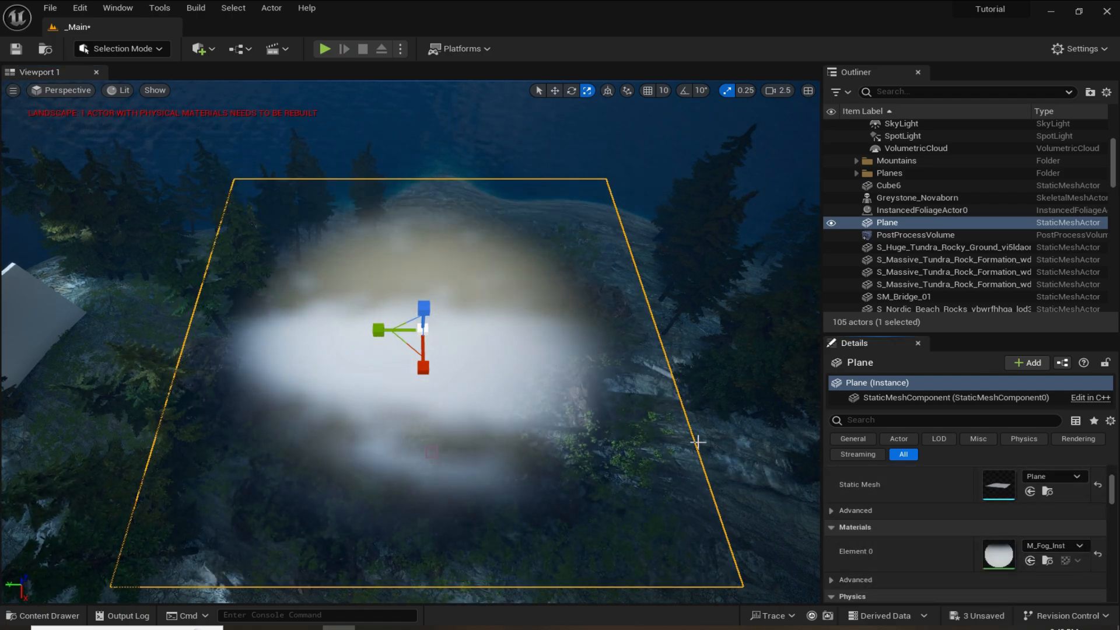
# - Move the fog plane away from the foreground shore and out over the lake
pyautogui.moveTo(560, 402)
pyautogui.mouseDown(button='right')
pyautogui.moveTo(563, 432)
pyautogui.moveTo(551, 397)
pyautogui.mouseUp(button='right')
pyautogui.scroll(2, 561, 408)
pyautogui.press('s')
pyautogui.press('w')
pyautogui.moveTo(412, 363); pyautogui.dragTo(369, 126)
pyautogui.moveTo(423, 307)
pyautogui.mouseDown(button='right')
pyautogui.moveTo(424, 205)
pyautogui.moveTo(425, 315)
pyautogui.mouseUp(button='right')
pyautogui.scroll(2, 423, 307)
pyautogui.press('w')
# - Rotate the fog plane upright and shift it across the lake toward the far mountain shore
pyautogui.press('e')
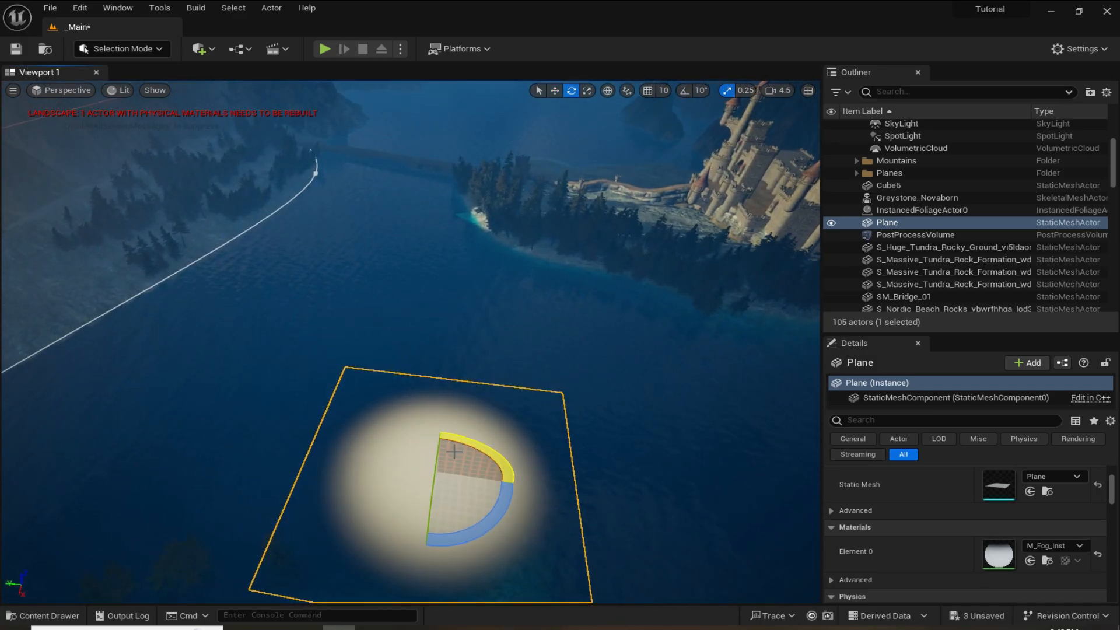
pyautogui.moveTo(440, 456); pyautogui.dragTo(433, 514)
pyautogui.press('w')
pyautogui.moveTo(431, 461); pyautogui.dragTo(435, 374, button='right')
pyautogui.press('e')
pyautogui.moveTo(408, 251); pyautogui.dragTo(411, 315, button='right')
# - Enlarge the fog plane, lock its scale proportions and set its X scale to 500
pyautogui.press('r')
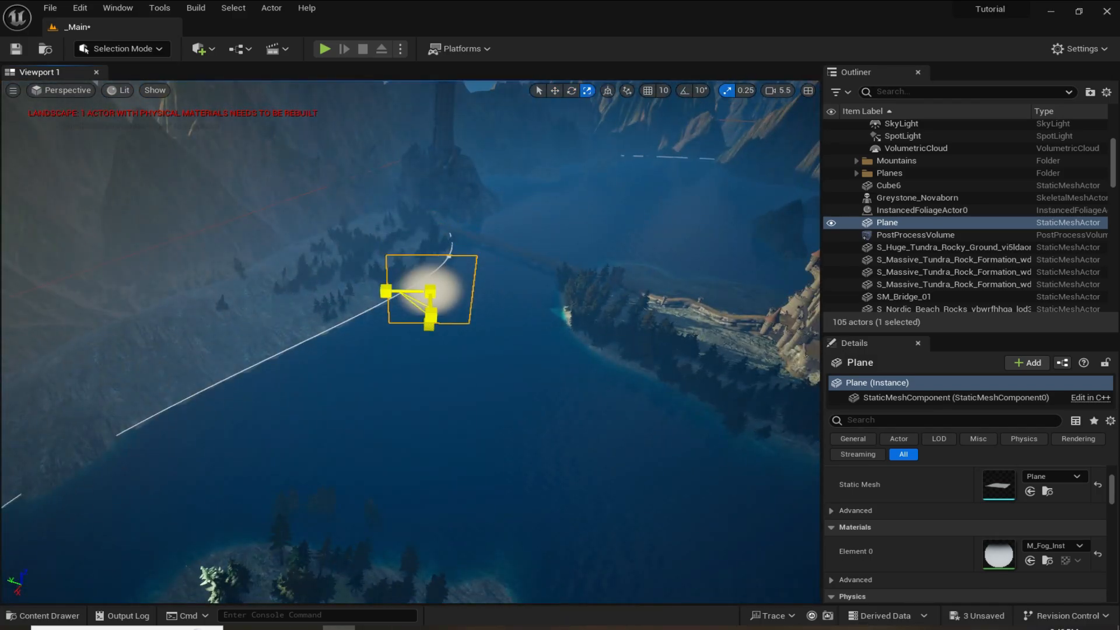
pyautogui.moveTo(428, 293); pyautogui.dragTo(452, 271)
pyautogui.scroll(3, 955, 553)
pyautogui.click(906, 523)
pyautogui.click(998, 523)
pyautogui.write('500')
pyautogui.press('Return')
# - Switch the transform gizmo to local space, reposition the fog plane along the mountain shore and scale it to 498
pyautogui.press('e')
pyautogui.click(607, 92)
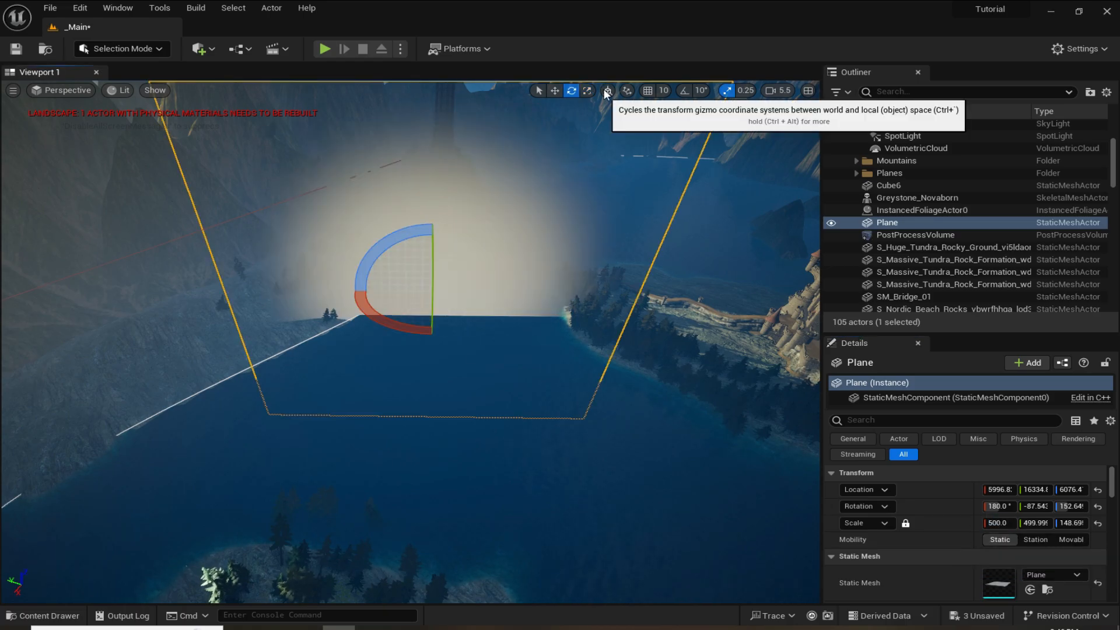
pyautogui.press('w')
pyautogui.moveTo(415, 304); pyautogui.dragTo(315, 228)
pyautogui.moveTo(408, 292); pyautogui.dragTo(444, 326, button='right')
pyautogui.scroll(4, 443, 327)
pyautogui.moveTo(560, 327); pyautogui.dragTo(513, 350)
pyautogui.press('r')
pyautogui.moveTo(507, 395); pyautogui.dragTo(496, 406)
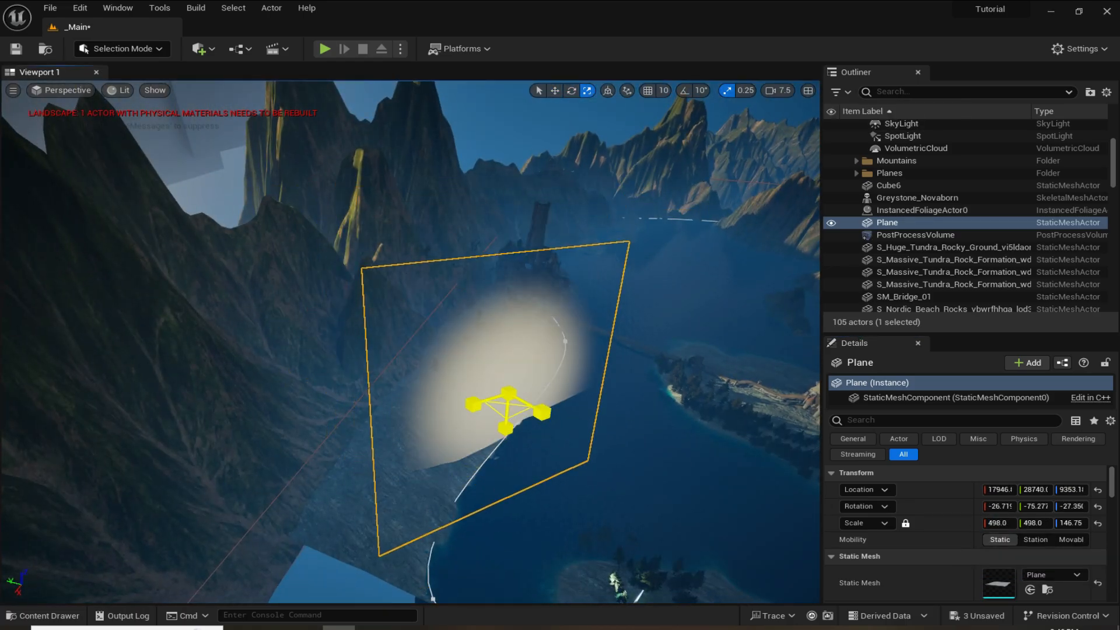
# - Lower the fog plane onto the mountain shoreline and reduce its X and Y scale to 423
pyautogui.press('w')
pyautogui.moveTo(421, 350); pyautogui.dragTo(391, 341, button='right')
pyautogui.moveTo(376, 322); pyautogui.dragTo(451, 368)
pyautogui.moveTo(451, 367); pyautogui.dragTo(467, 385, button='right')
pyautogui.moveTo(495, 361); pyautogui.dragTo(526, 382)
pyautogui.press('q')
pyautogui.scroll(1, 502, 339)
pyautogui.moveTo(525, 374); pyautogui.dragTo(493, 331, button='right')
pyautogui.moveTo(522, 384); pyautogui.dragTo(513, 379, button='right')
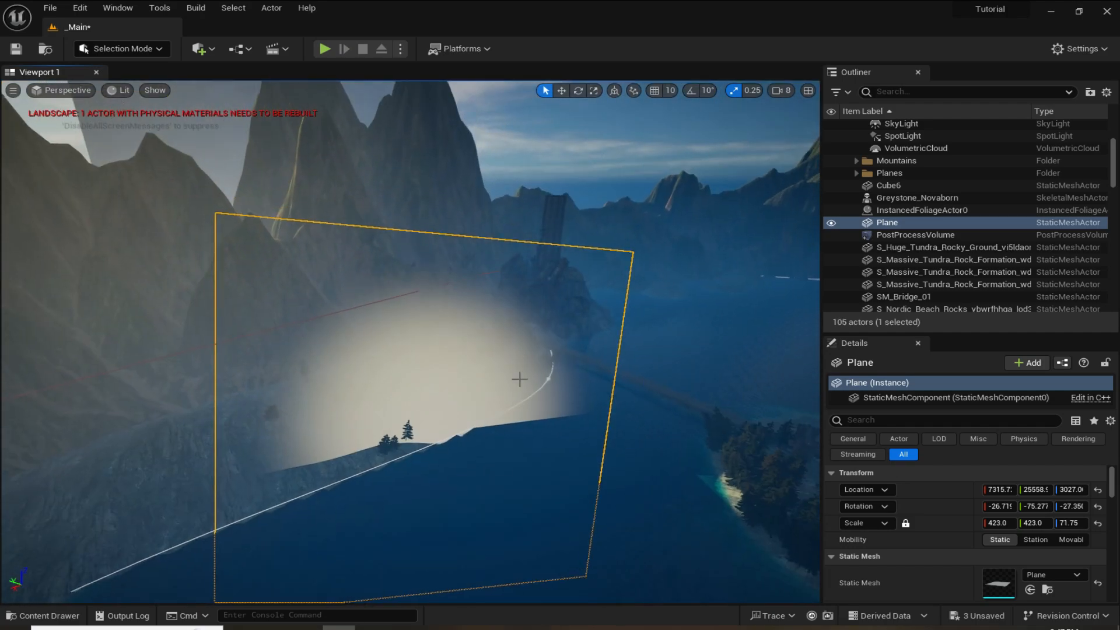
# - Open M_Fog_Inst in a floating window so that the fog plane stays in view while editing
pyautogui.hotkey('ctrl', 'space')
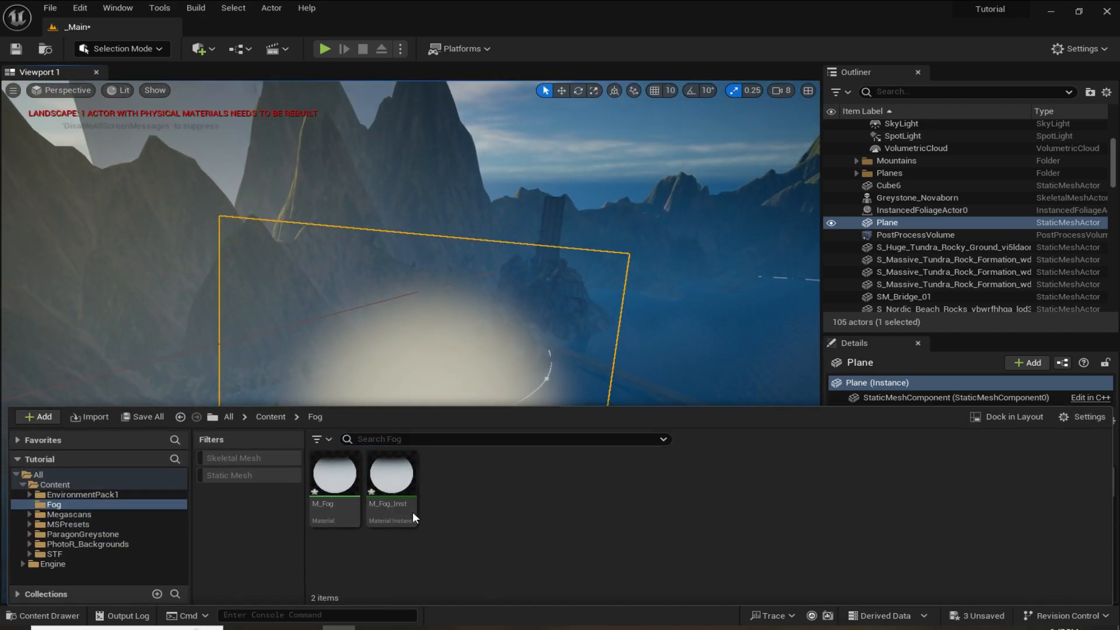
pyautogui.doubleClick(391, 487)
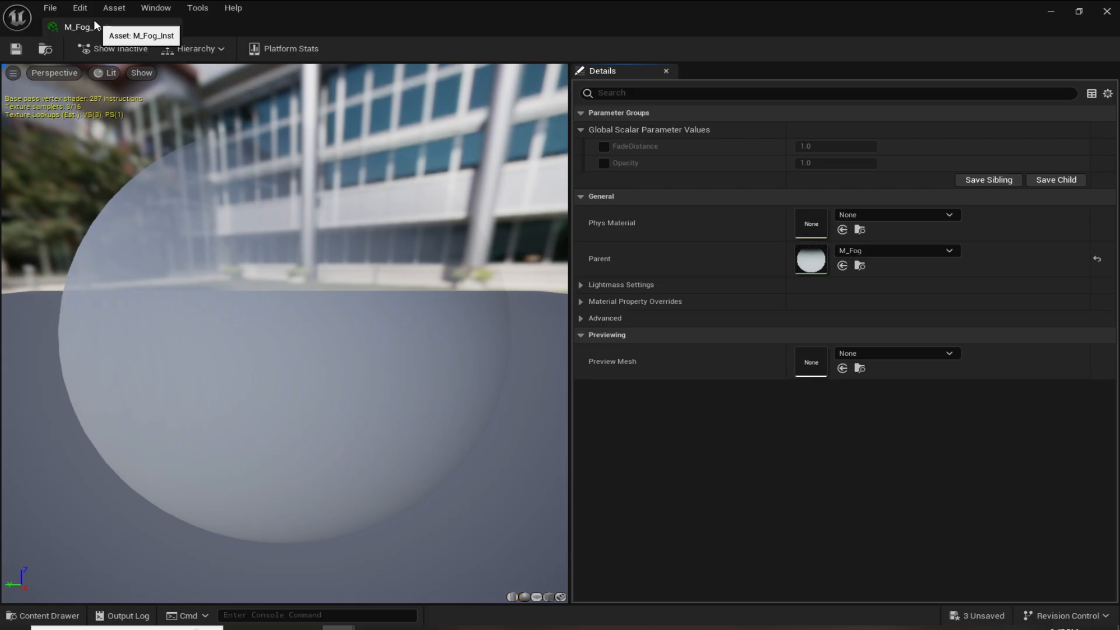
pyautogui.moveTo(94, 19); pyautogui.dragTo(535, 310)
pyautogui.scroll(-1, 845, 500)
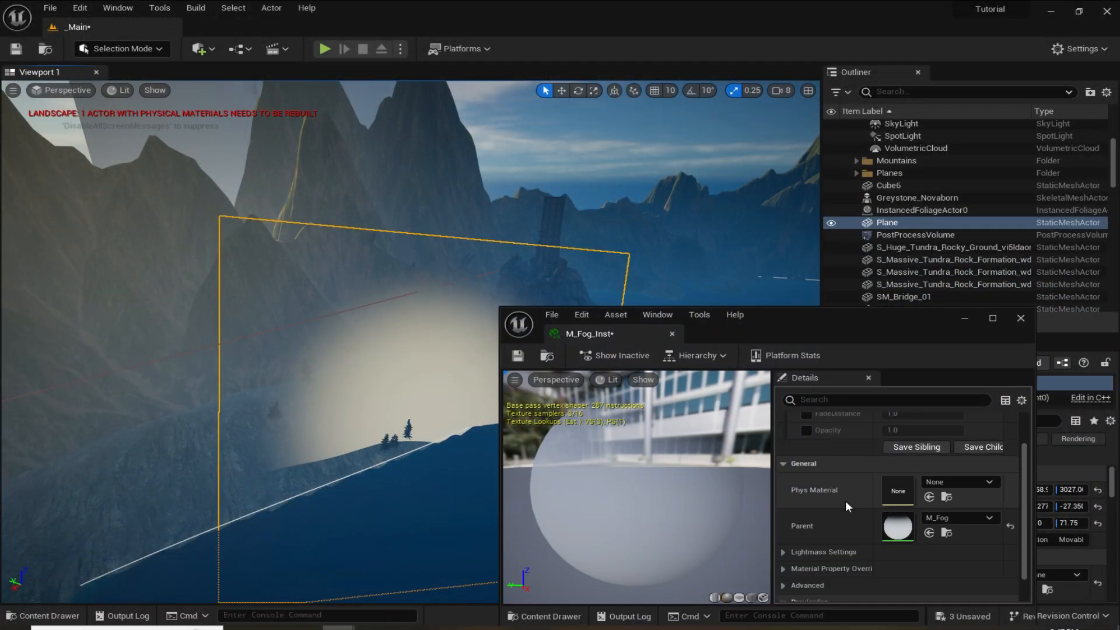
pyautogui.scroll(1, 829, 475)
# - Override FadeDistance and Opacity in M_Fog_Inst, setting FadeDistance to about 28468 and Opacity to 0.488
pyautogui.click(807, 452)
pyautogui.moveTo(825, 324); pyautogui.dragTo(1003, 438)
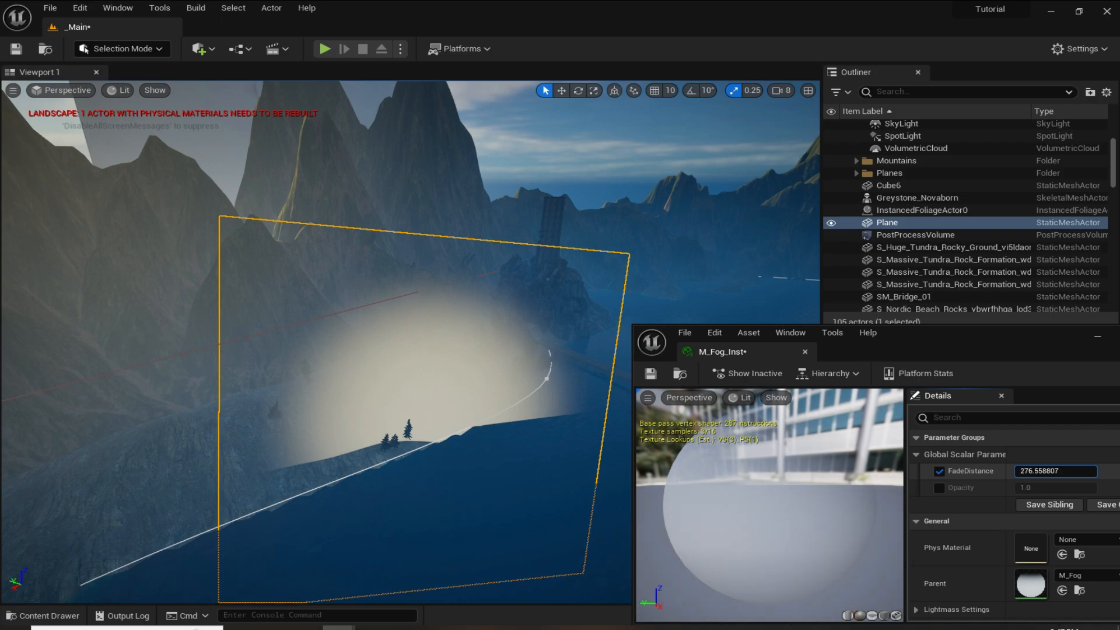
pyautogui.moveTo(1053, 471)
pyautogui.mouseDown()
pyautogui.moveTo(1094, 472)
pyautogui.moveTo(1044, 471)
pyautogui.mouseUp()
# - Duplicate the fog plane and place the copy, turned toward the castle island, low over the lake
pyautogui.moveTo(409, 327); pyautogui.dragTo(426, 347, button='right')
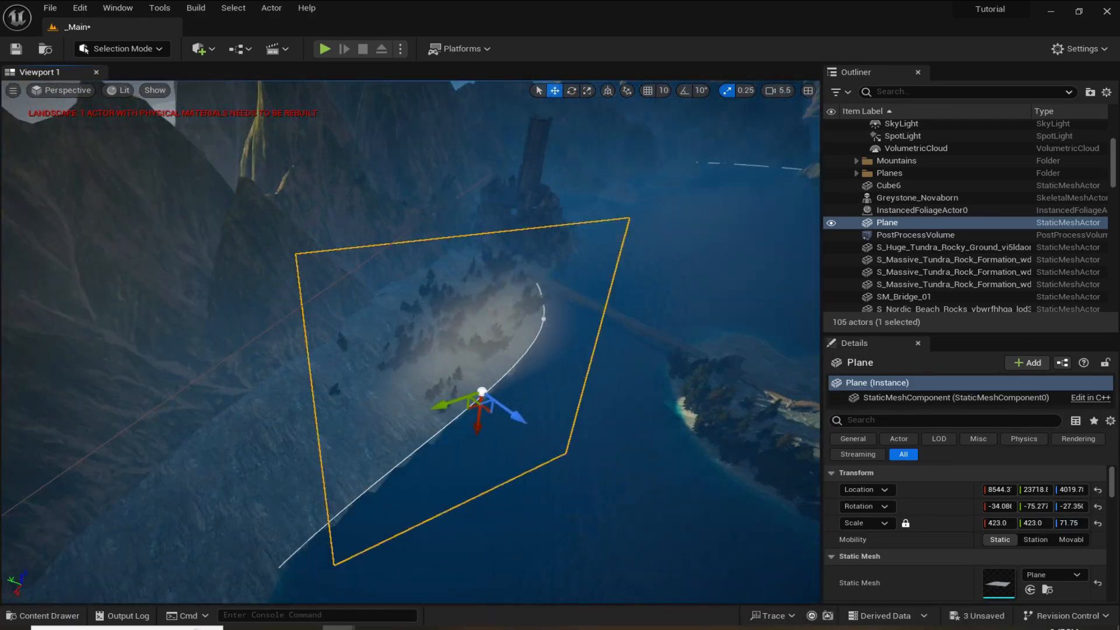
pyautogui.keyDown('alt'); pyautogui.moveTo(483, 395); pyautogui.dragTo(713, 463); pyautogui.keyUp('alt')
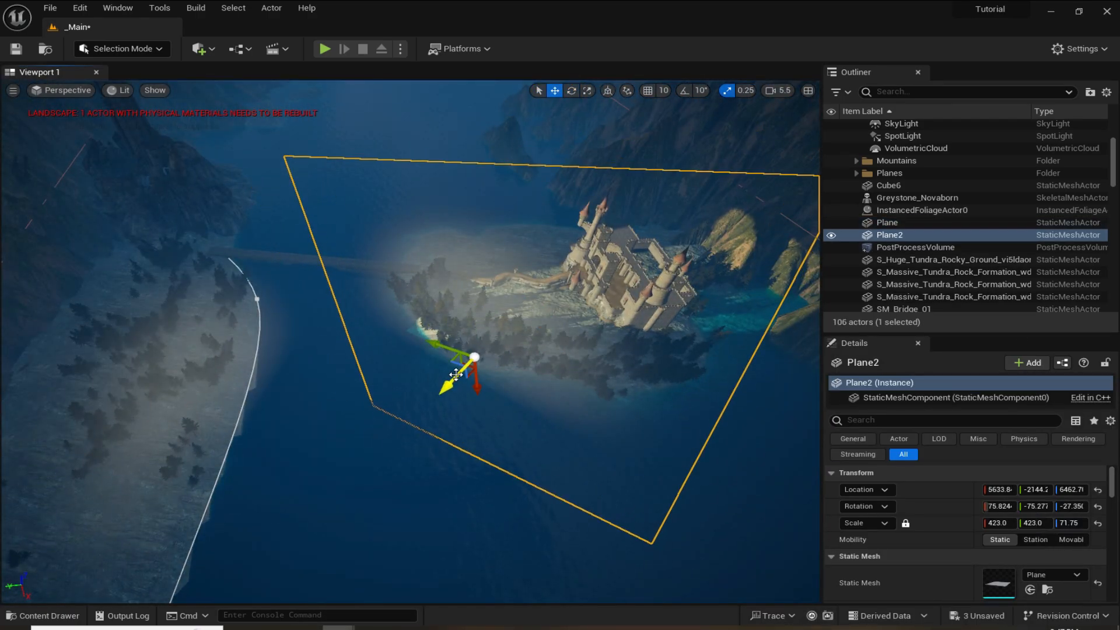
pyautogui.moveTo(456, 374); pyautogui.dragTo(431, 393)
pyautogui.scroll(-3, 431, 344)
pyautogui.moveTo(431, 394)
pyautogui.mouseDown(button='right')
pyautogui.moveTo(432, 344)
pyautogui.moveTo(434, 374)
pyautogui.mouseUp(button='right')
pyautogui.moveTo(455, 466); pyautogui.dragTo(465, 493)
pyautogui.moveTo(465, 492); pyautogui.dragTo(346, 455, button='right')
# - Make a third fog plane copy, rotate it and place it low between the castle island and the foreground shore
pyautogui.keyDown('alt'); pyautogui.moveTo(359, 402); pyautogui.dragTo(589, 434); pyautogui.keyUp('alt')
pyautogui.press('e')
pyautogui.press('q')
pyautogui.moveTo(589, 435)
pyautogui.mouseDown(button='right')
pyautogui.moveTo(584, 385)
pyautogui.moveTo(583, 420)
pyautogui.mouseUp(button='right')
pyautogui.press('w')
pyautogui.moveTo(583, 455); pyautogui.dragTo(560, 432)
pyautogui.moveTo(560, 431); pyautogui.dragTo(496, 409, button='right')
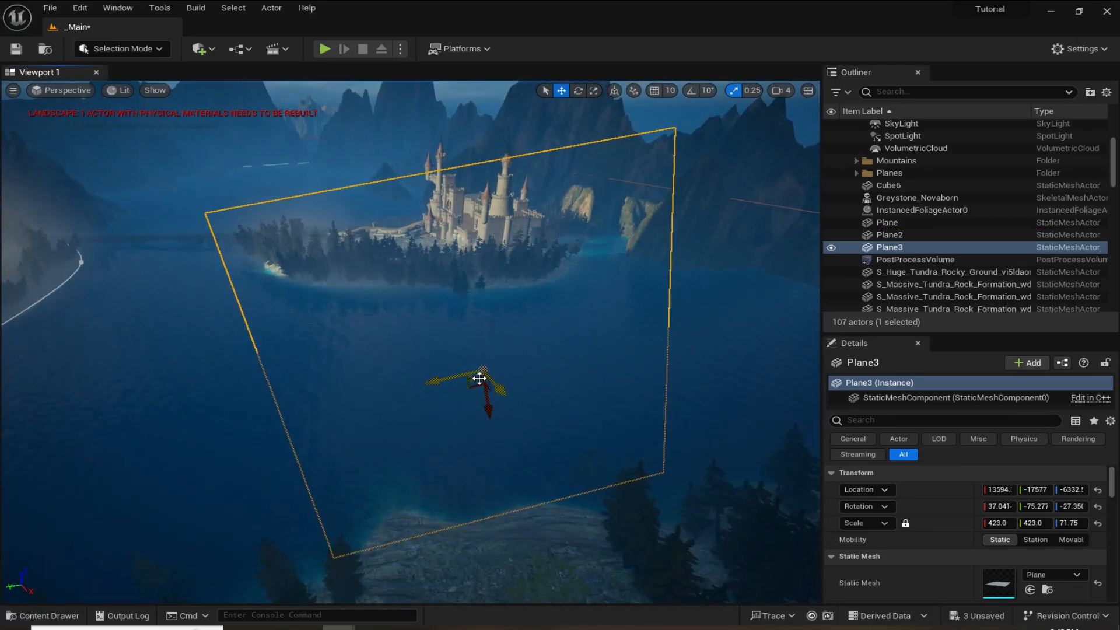
# - Make a fourth fog plane copy near the castle, then rotate and rescale it
pyautogui.moveTo(480, 379); pyautogui.dragTo(525, 350)
pyautogui.scroll(3, 525, 350)
pyautogui.moveTo(525, 350)
pyautogui.mouseDown(button='right')
pyautogui.moveTo(537, 327)
pyautogui.moveTo(513, 350)
pyautogui.mouseUp(button='right')
pyautogui.press('e')
pyautogui.moveTo(487, 324); pyautogui.dragTo(533, 315)
pyautogui.press('r')
pyautogui.moveTo(486, 287); pyautogui.dragTo(472, 263)
pyautogui.press('w')
# - Select the fog planes at the mountain shore and castle island in turn and fine-tune their heights
pyautogui.moveTo(472, 262); pyautogui.dragTo(362, 257, button='right')
pyautogui.scroll(-3, 443, 233)
pyautogui.click(432, 350)
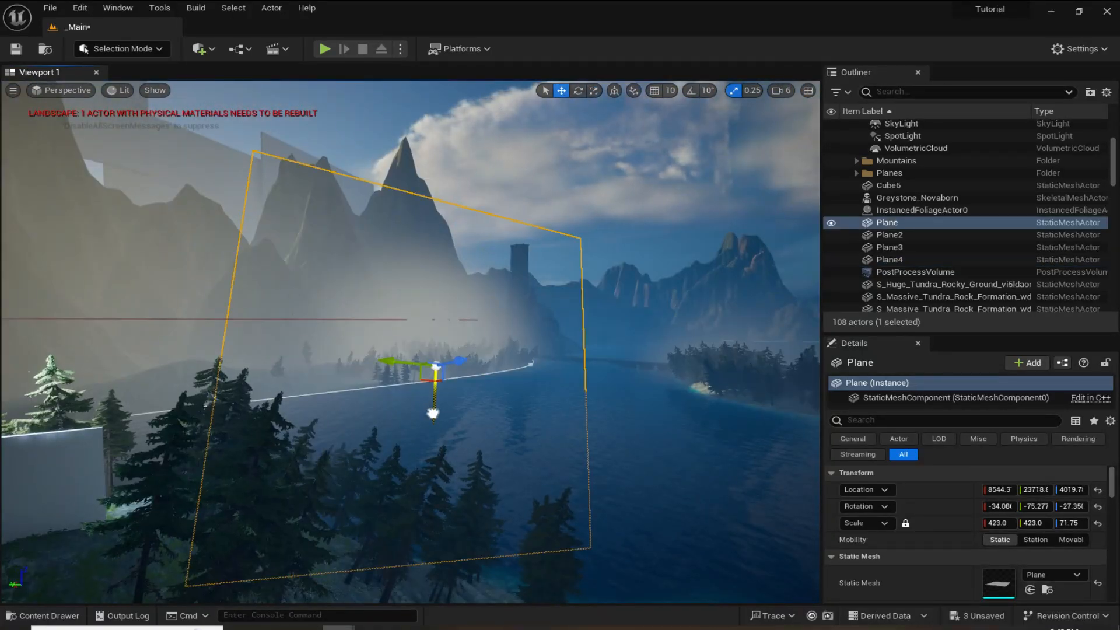
pyautogui.moveTo(432, 413); pyautogui.dragTo(435, 373)
pyautogui.moveTo(467, 246)
pyautogui.mouseDown(button='right')
pyautogui.moveTo(572, 233)
pyautogui.moveTo(485, 257)
pyautogui.mouseUp(button='right')
pyautogui.click(467, 245)
pyautogui.moveTo(579, 594); pyautogui.dragTo(575, 574)
pyautogui.moveTo(576, 575); pyautogui.dragTo(443, 525, button='right')
pyautogui.click(374, 408)
pyautogui.moveTo(347, 517); pyautogui.dragTo(350, 508)
pyautogui.moveTo(350, 508); pyautogui.dragTo(388, 490, button='right')
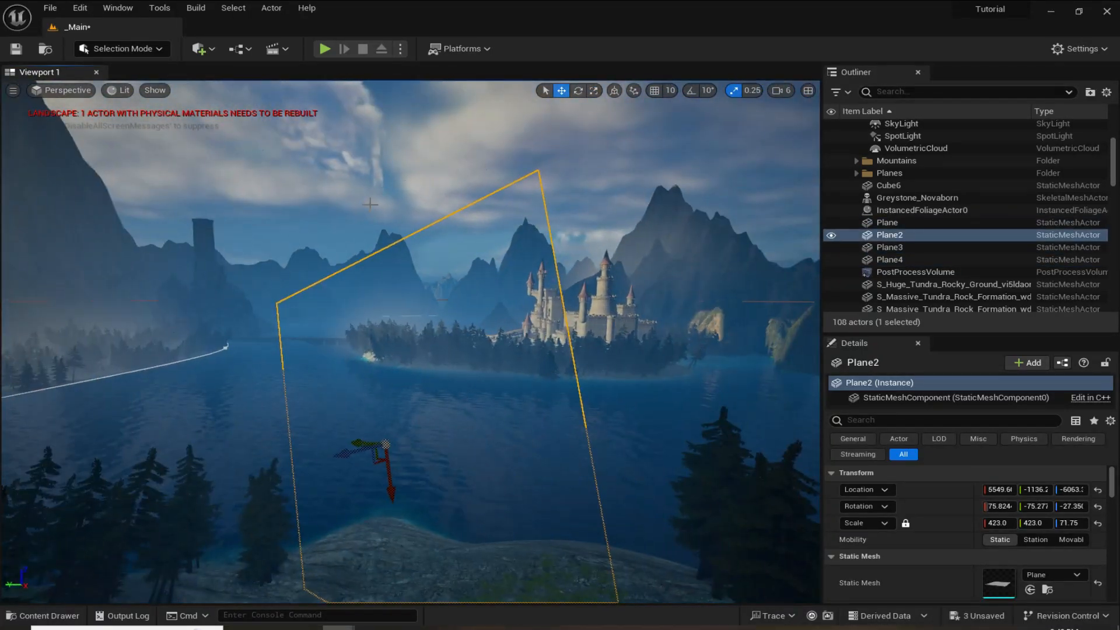
# - Deselect the fog plane, save the _Main level and look over the foggy lake scene
pyautogui.press('Escape')
pyautogui.hotkey('ctrl', 's')
pyautogui.moveTo(388, 373); pyautogui.dragTo(408, 362, button='right')
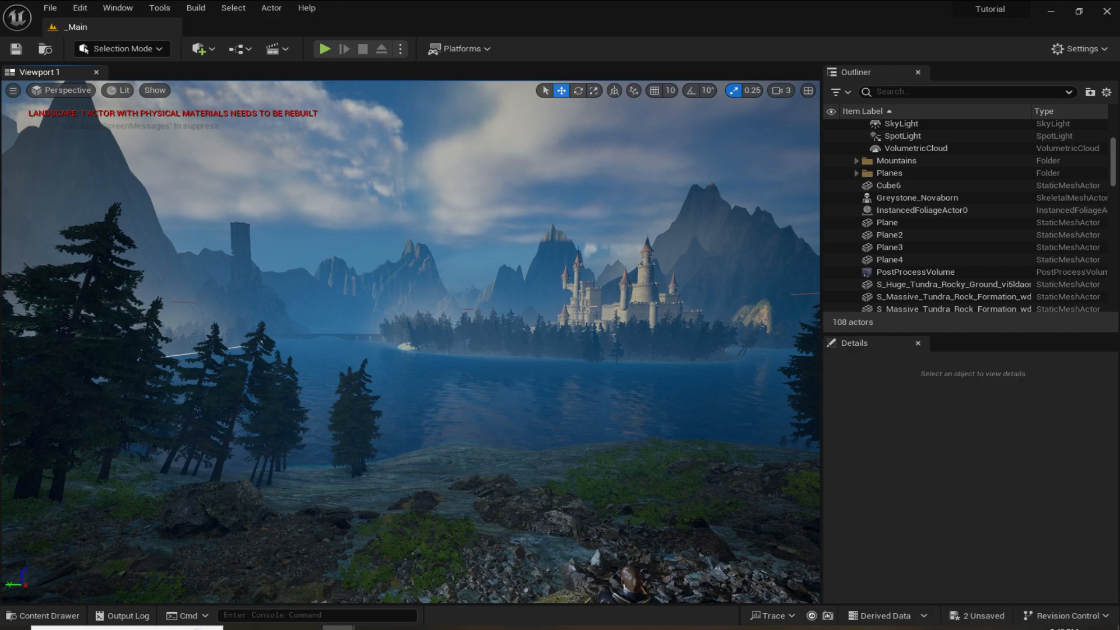
# - Duplicate the M_Fog material in the Fog folder, accepting the default name
pyautogui.hotkey('ctrl', 'space')
pyautogui.click(542, 543)
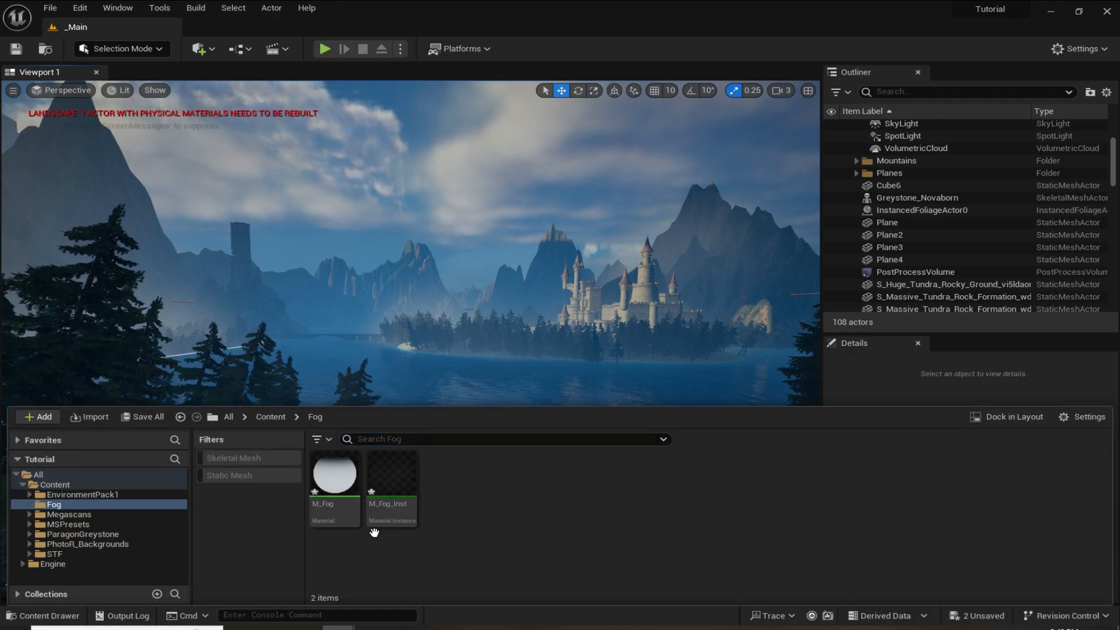
pyautogui.rightClick(335, 485)
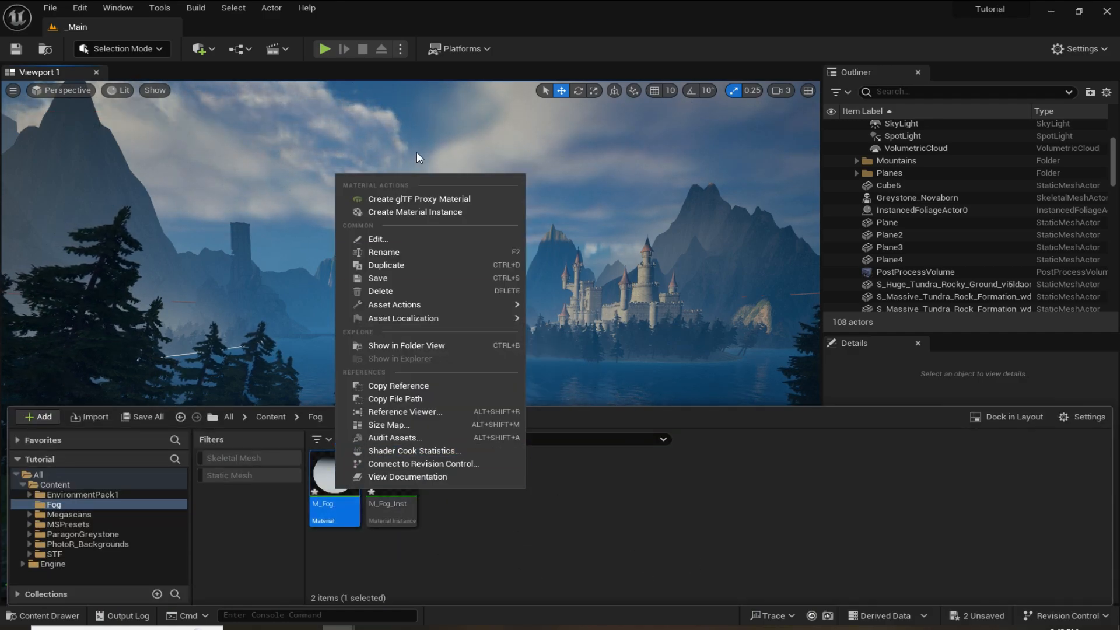
pyautogui.click(393, 266)
pyautogui.press('Return')
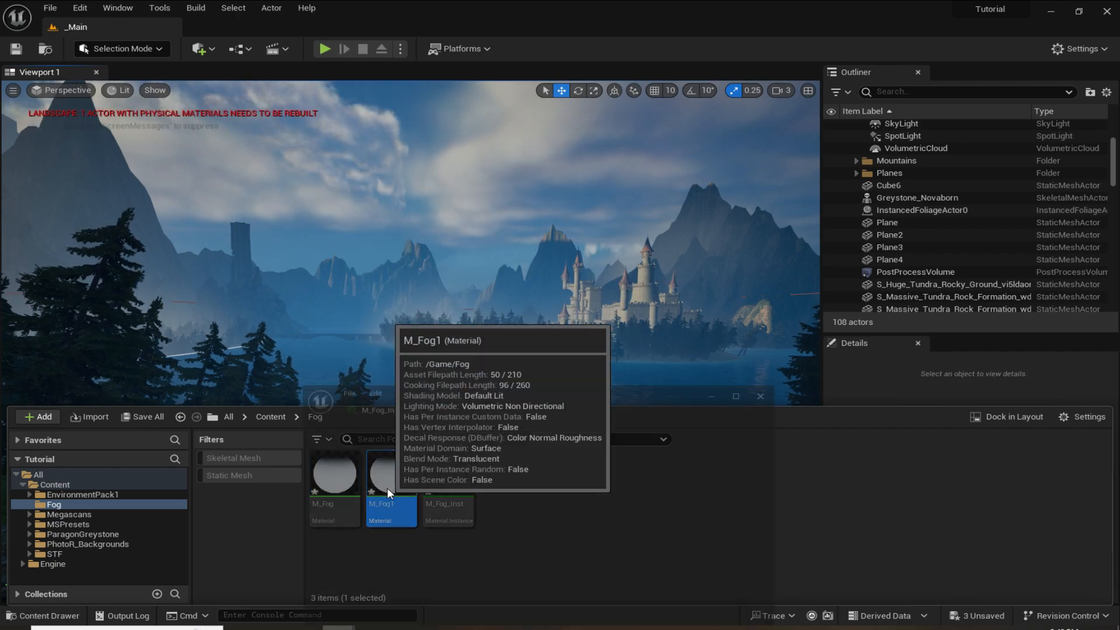
# - Open the M_Fog1 material, maximize its editor window and bring up the M_Fog_Inst parameters
pyautogui.doubleClick(386, 488)
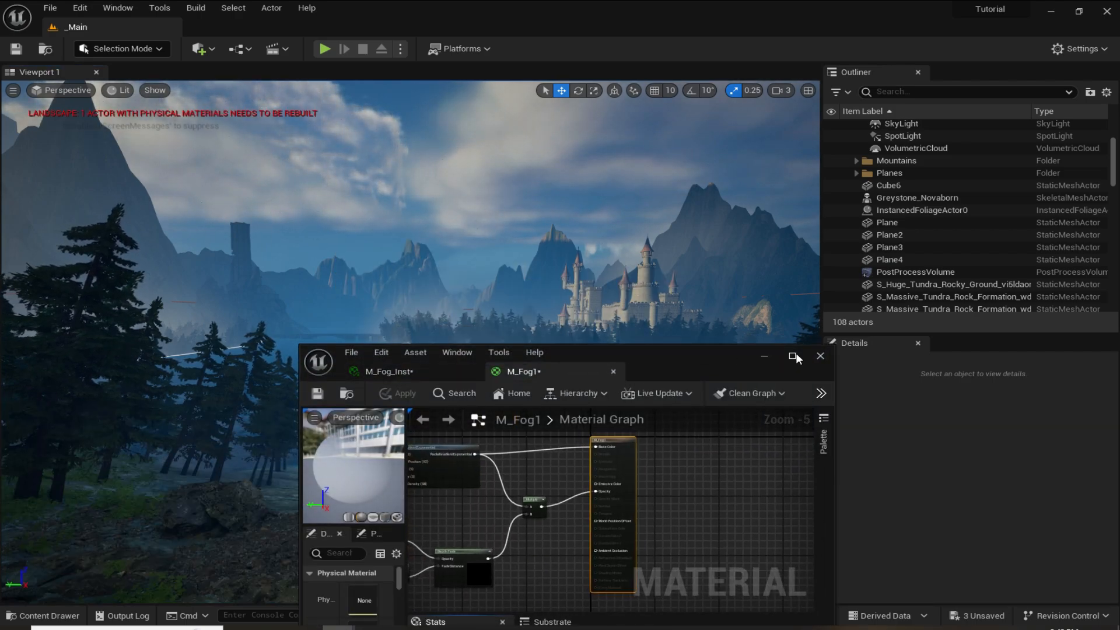
pyautogui.doubleClick(718, 363)
pyautogui.click(153, 30)
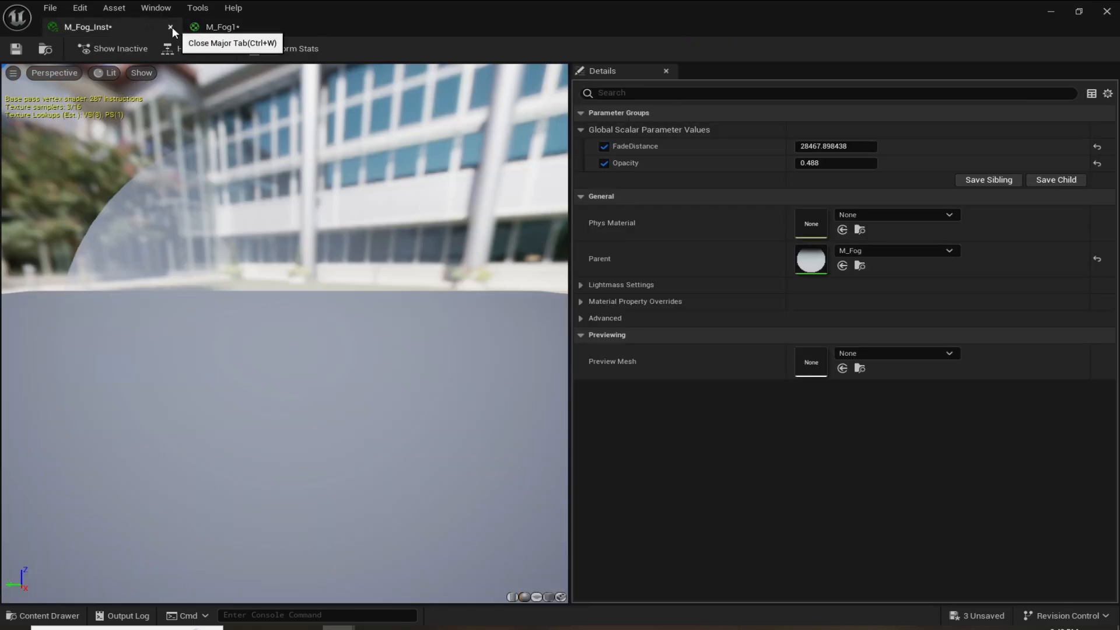
# - Close the M_Fog_Inst editor and look over the node connections in the M_Fog1 material graph
pyautogui.click(171, 27)
pyautogui.scroll(4, 407, 333)
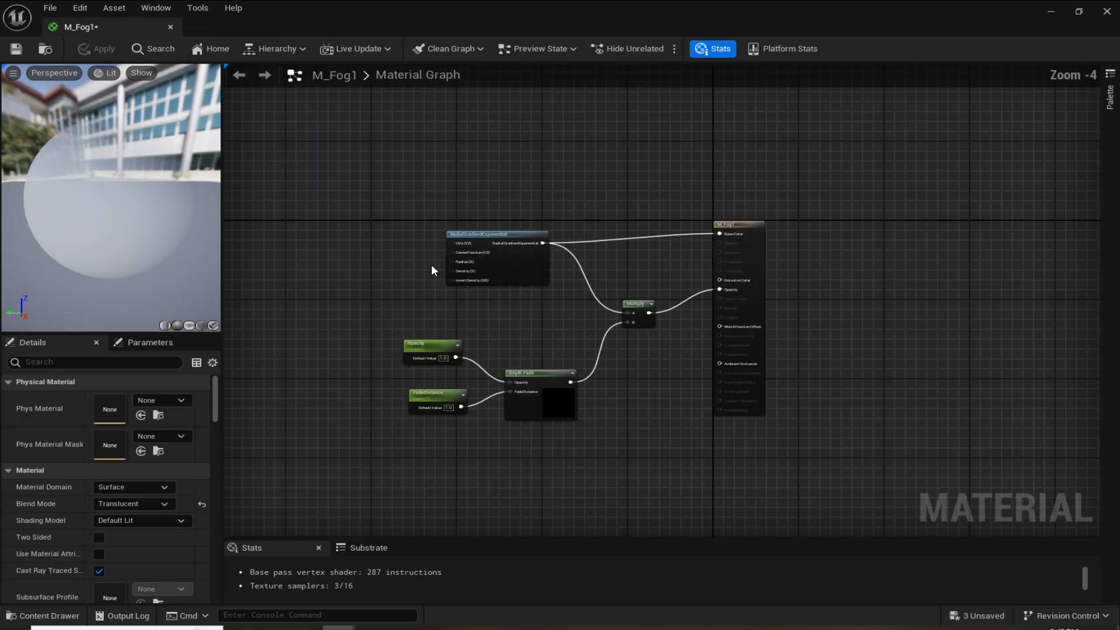
pyautogui.moveTo(545, 217); pyautogui.dragTo(402, 172)
pyautogui.click(558, 270)
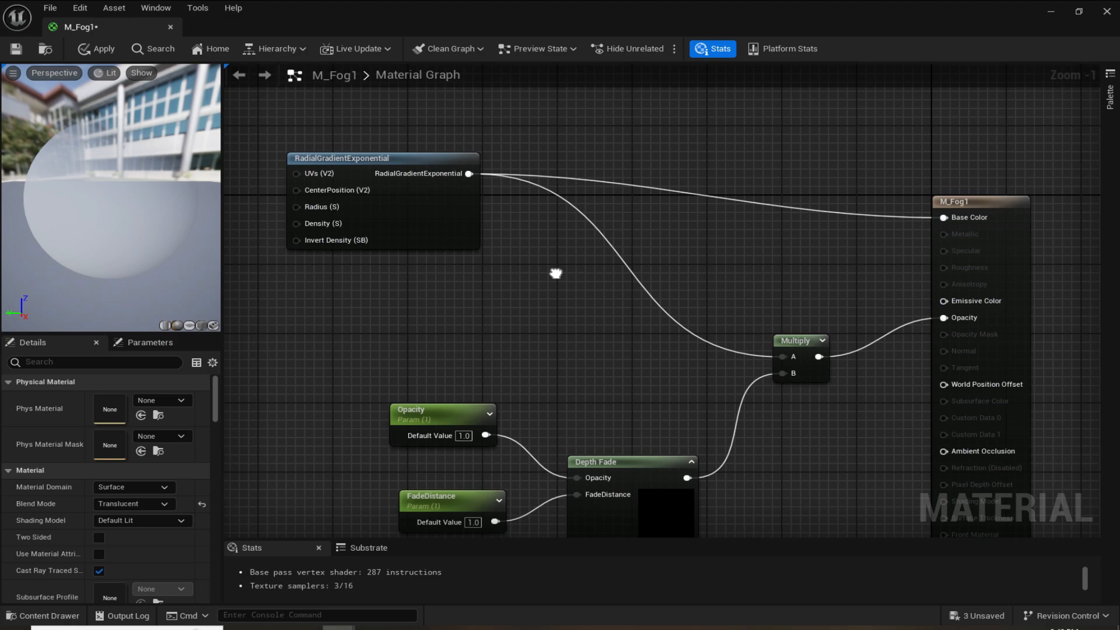
pyautogui.moveTo(558, 270); pyautogui.dragTo(612, 296, button='right')
pyautogui.click(434, 179)
pyautogui.click(692, 374)
pyautogui.moveTo(692, 373); pyautogui.dragTo(614, 339, button='right')
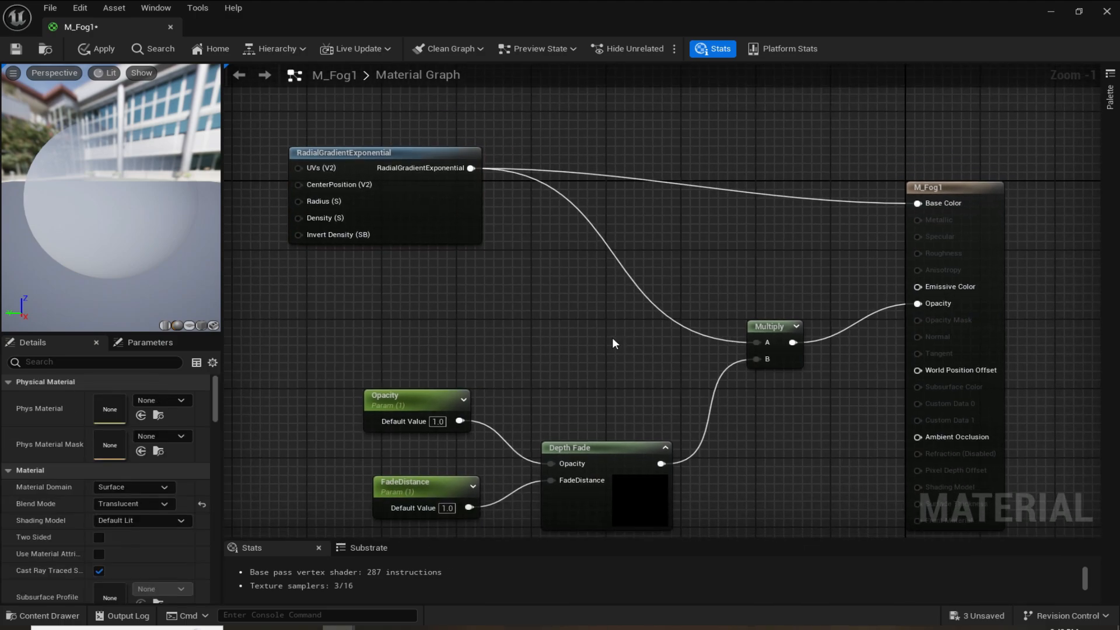
# - Check that Show Engine Content is enabled for the content browser and open the Engine folder
pyautogui.hotkey('ctrl', 'space')
pyautogui.click(502, 565)
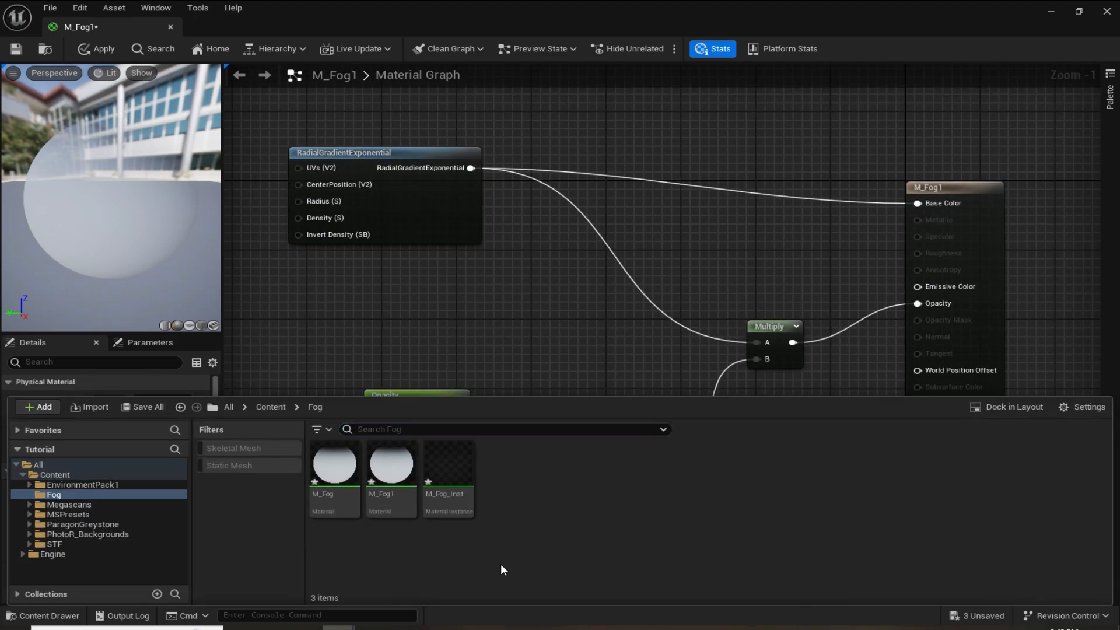
pyautogui.click(77, 554)
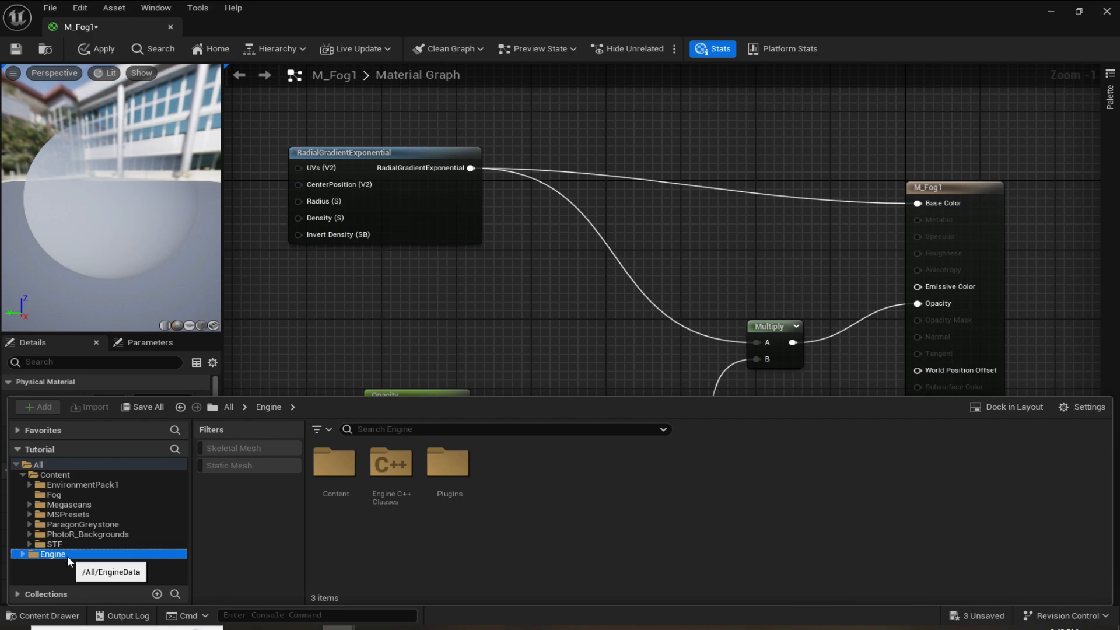
pyautogui.click(1090, 408)
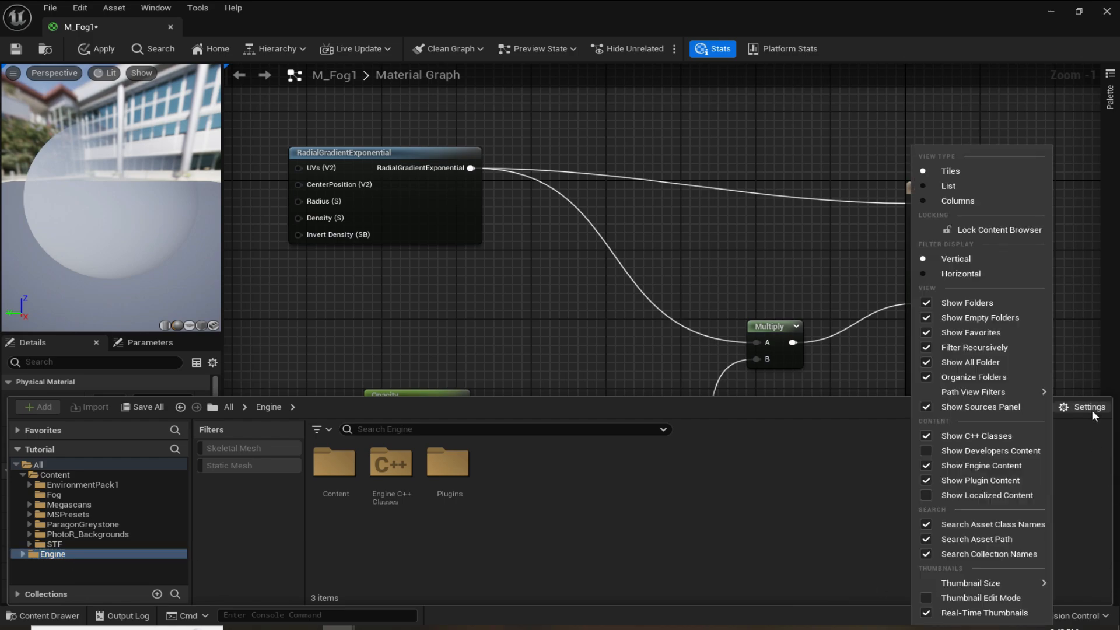
pyautogui.click(926, 465)
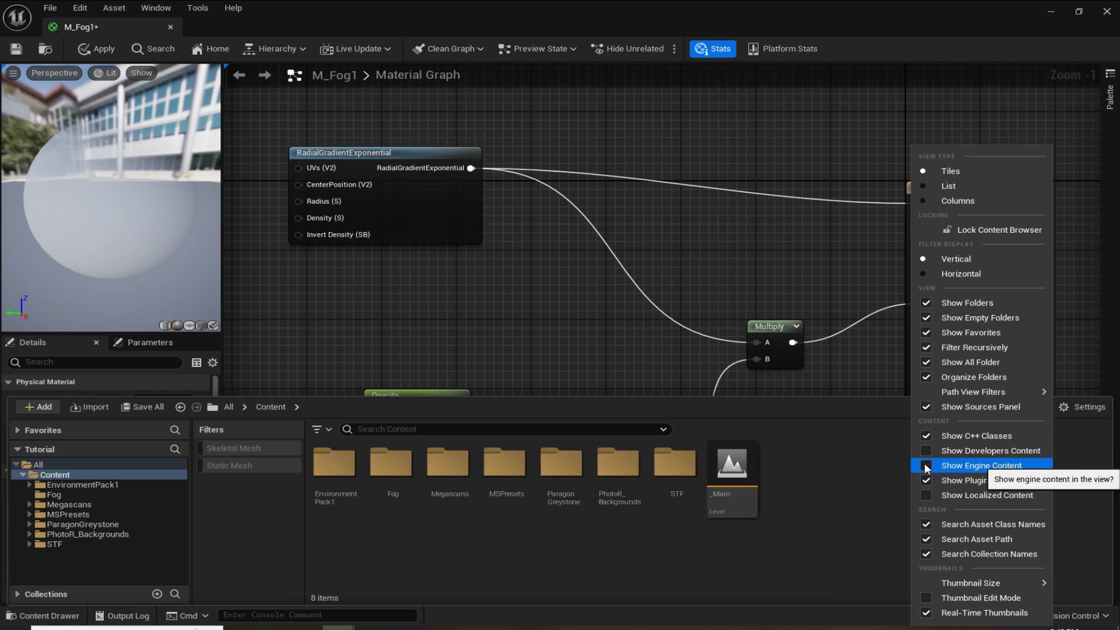
pyautogui.click(926, 465)
pyautogui.click(60, 554)
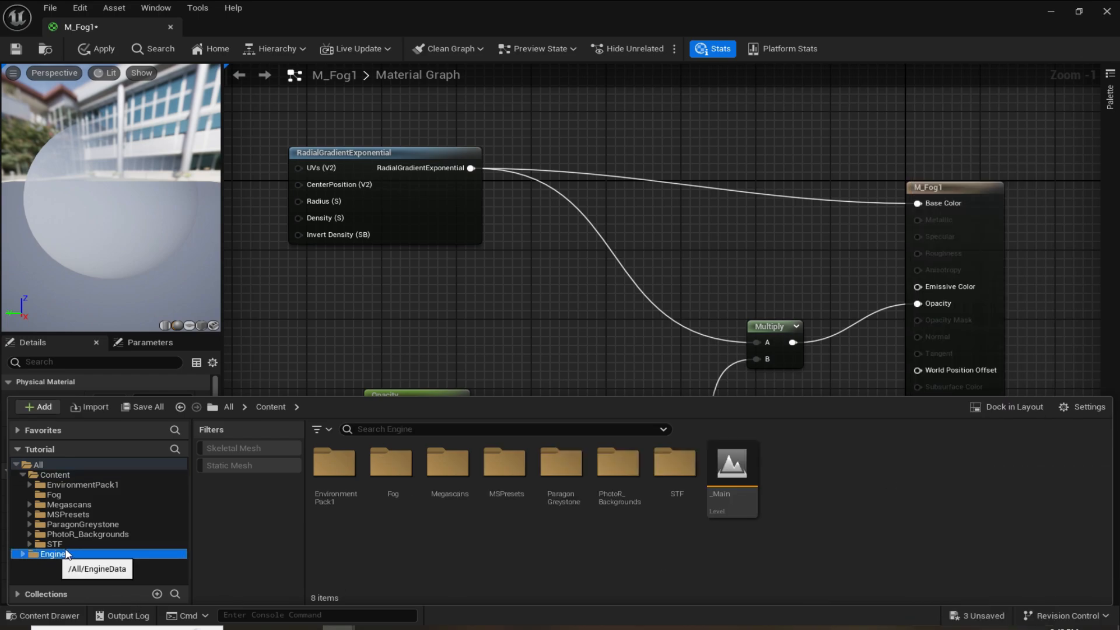
# - Search the Engine content for "noise" and add the TilingNoise05 texture to the graph as a Texture Sample above the gradient connections
pyautogui.click(394, 432)
pyautogui.write('noise')
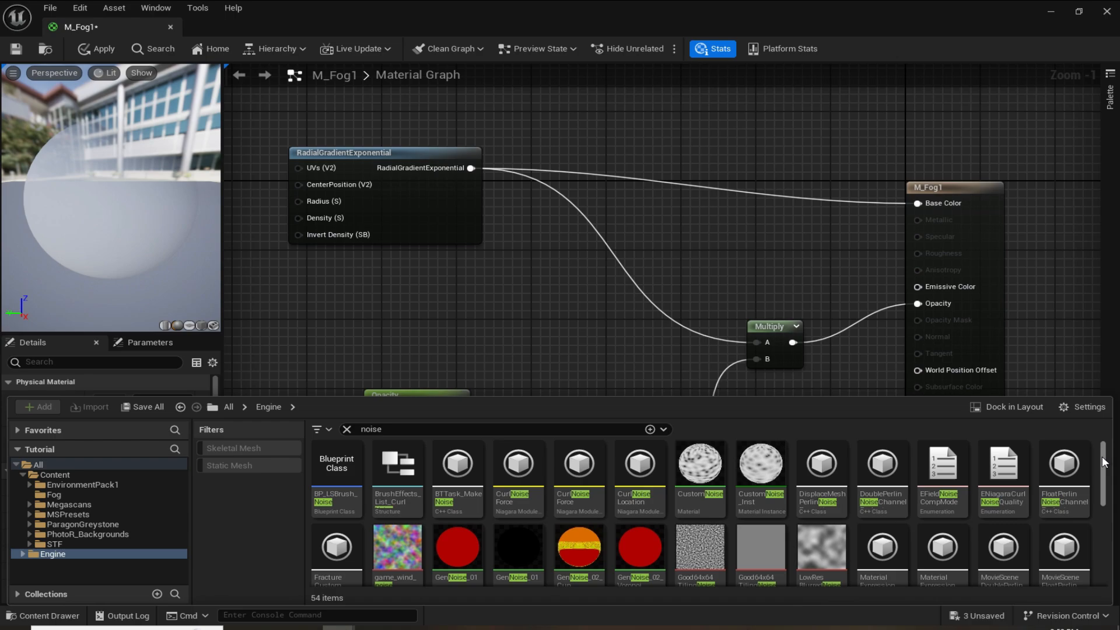
pyautogui.moveTo(1104, 465); pyautogui.dragTo(1108, 538)
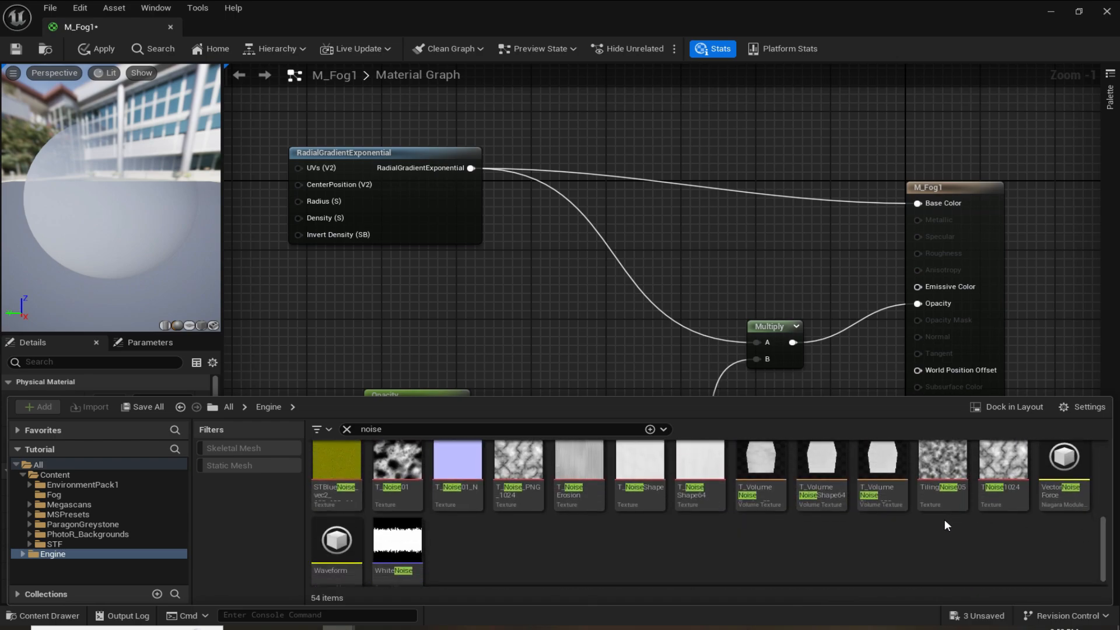
pyautogui.moveTo(936, 501)
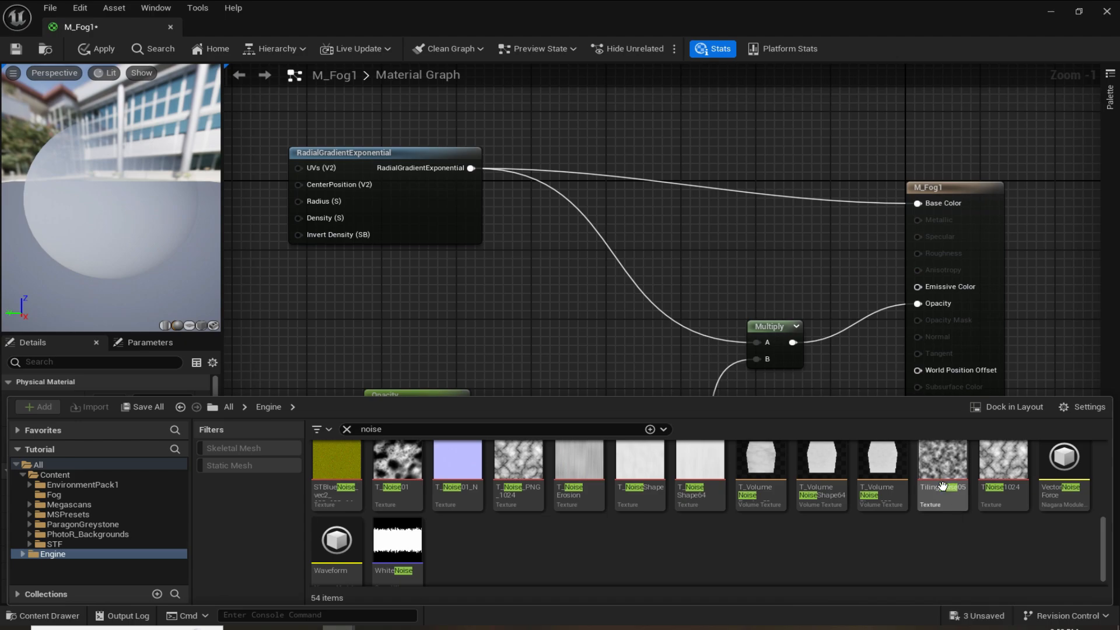
pyautogui.moveTo(943, 486); pyautogui.dragTo(663, 99)
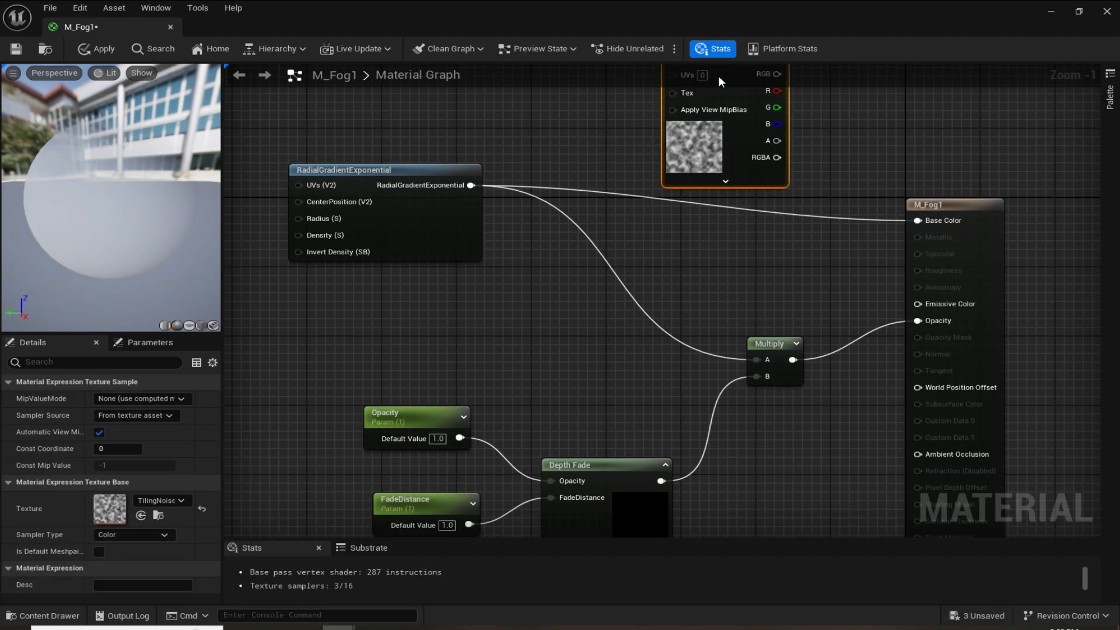
pyautogui.moveTo(719, 77); pyautogui.dragTo(618, 160)
pyautogui.click(788, 207)
pyautogui.moveTo(789, 208); pyautogui.dragTo(718, 191, button='right')
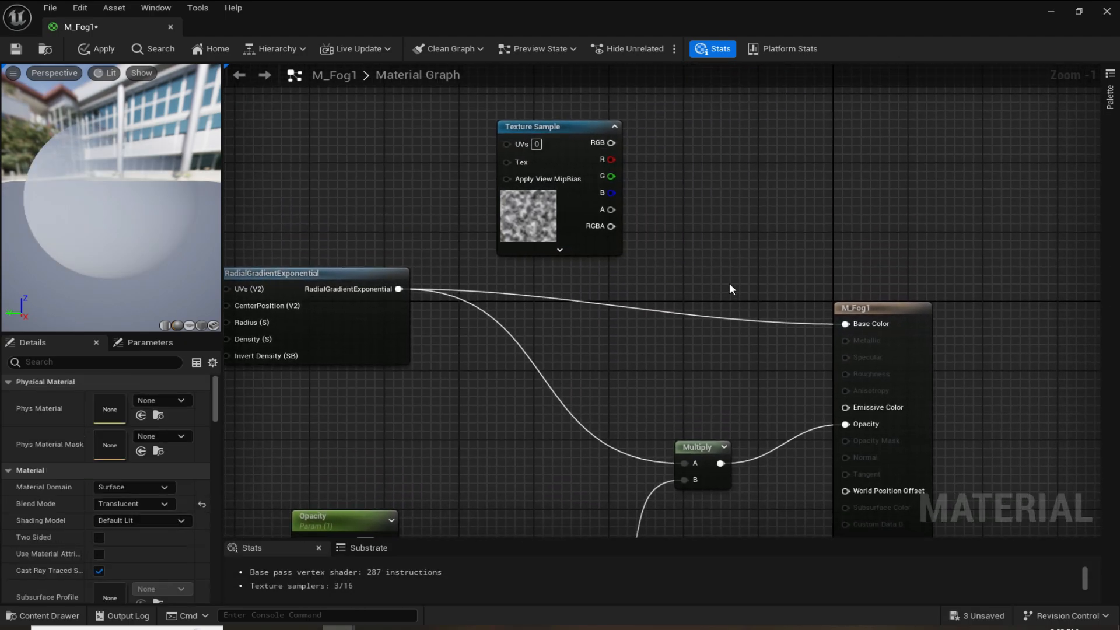
pyautogui.moveTo(729, 285); pyautogui.dragTo(709, 246, button='right')
# - Add a second Multiply node that combines the noise texture's RGB with the first Multiply's output and feeds the material's Opacity
pyautogui.moveTo(682, 417); pyautogui.dragTo(619, 426)
pyautogui.click(694, 383)
pyautogui.moveTo(695, 383); pyautogui.dragTo(627, 415, button='right')
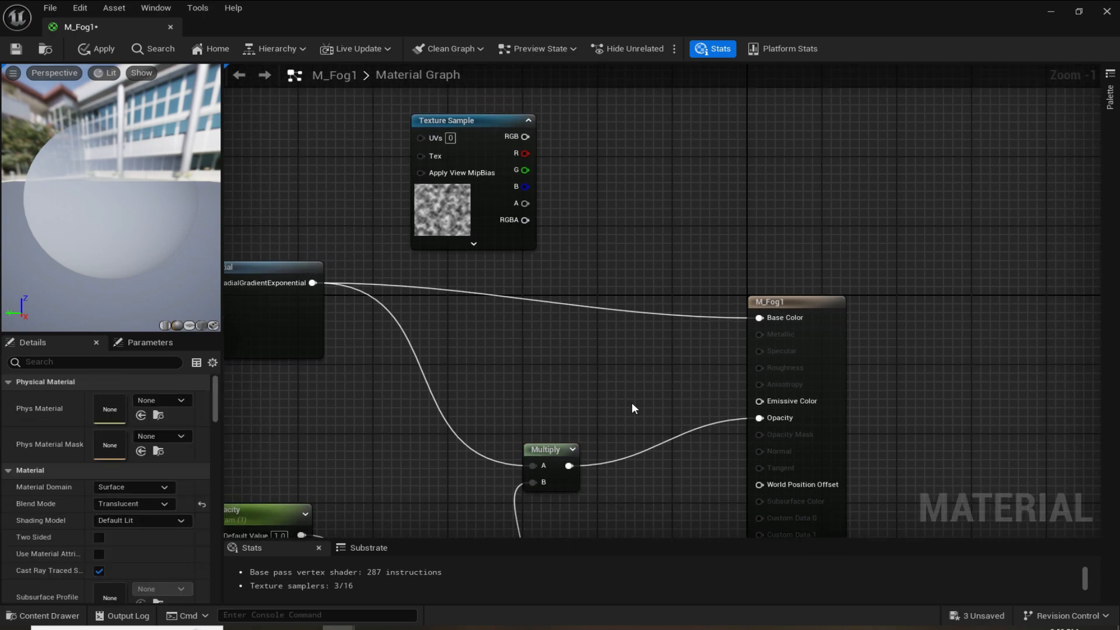
pyautogui.click(673, 401)
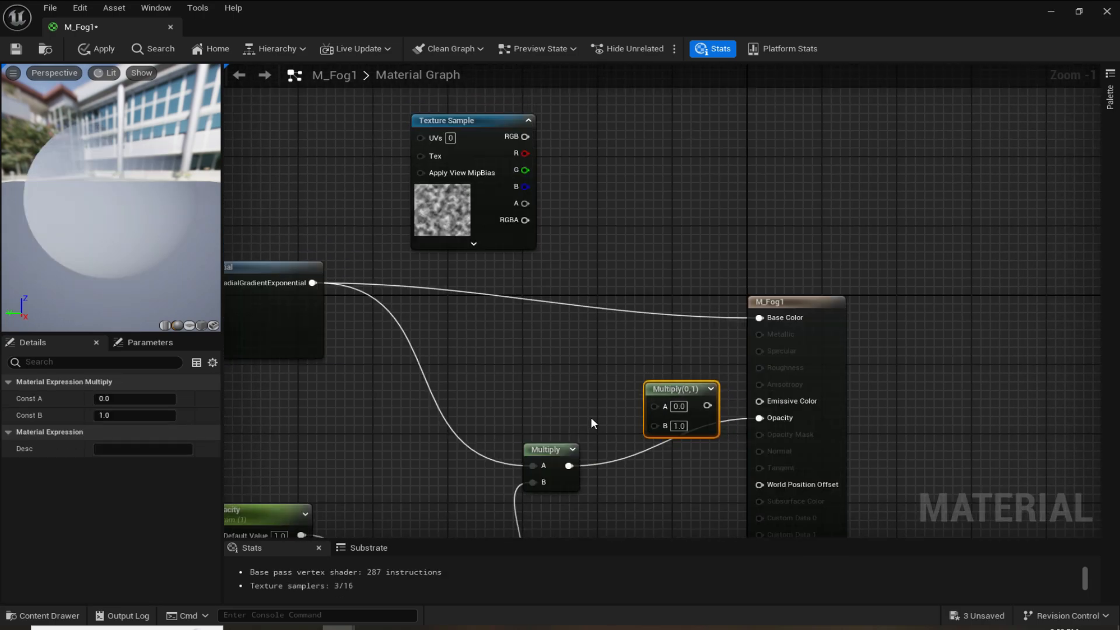
pyautogui.moveTo(569, 465); pyautogui.dragTo(677, 423)
pyautogui.moveTo(525, 136); pyautogui.dragTo(772, 423)
pyautogui.moveTo(654, 407); pyautogui.dragTo(727, 405, button='right')
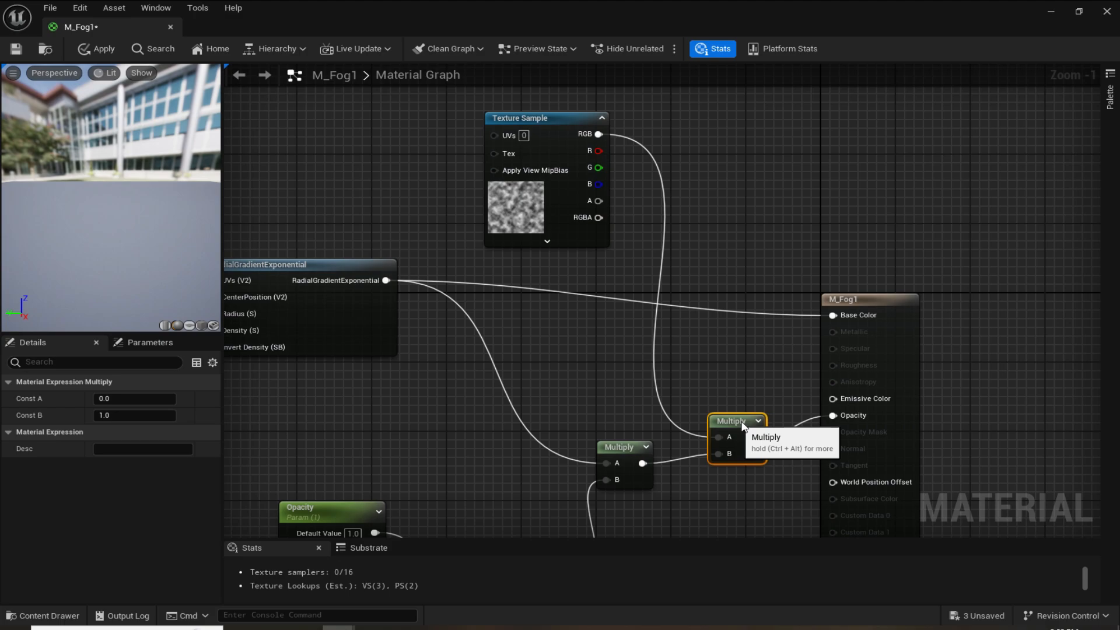
pyautogui.moveTo(721, 421); pyautogui.dragTo(733, 419)
# - Move the RadialGradientExponential node farther from the Texture Sample, apply the M_Fog1 changes and close the material editor
pyautogui.click(643, 379)
pyautogui.moveTo(642, 379); pyautogui.dragTo(798, 390, button='right')
pyautogui.moveTo(670, 353); pyautogui.dragTo(738, 357, button='right')
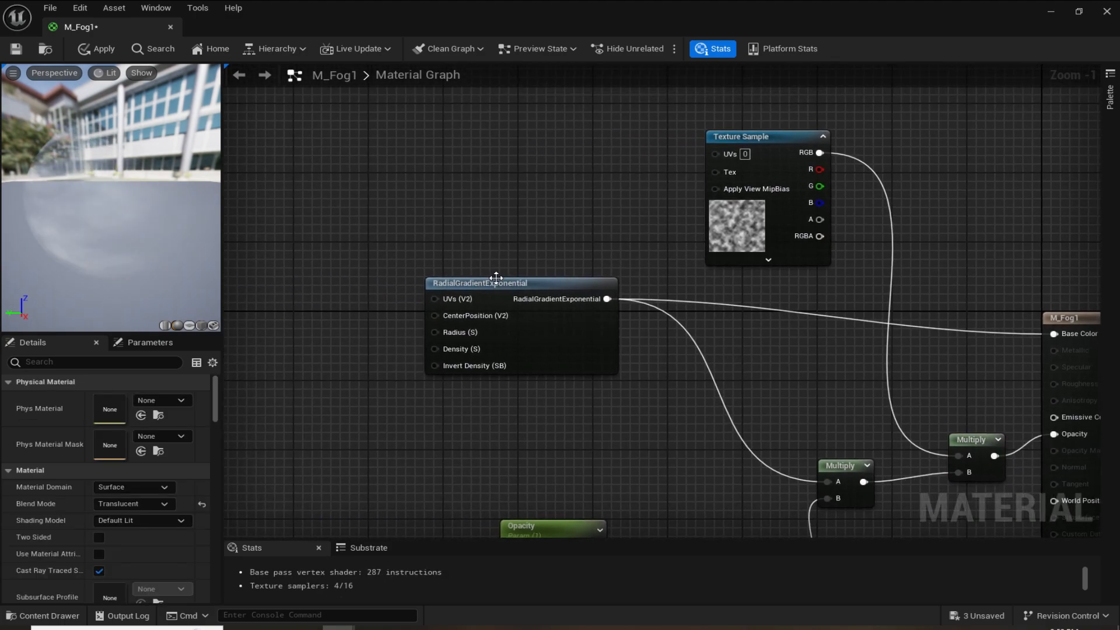
pyautogui.moveTo(495, 280); pyautogui.dragTo(431, 288)
pyautogui.click(789, 372)
pyautogui.moveTo(788, 372); pyautogui.dragTo(597, 386, button='right')
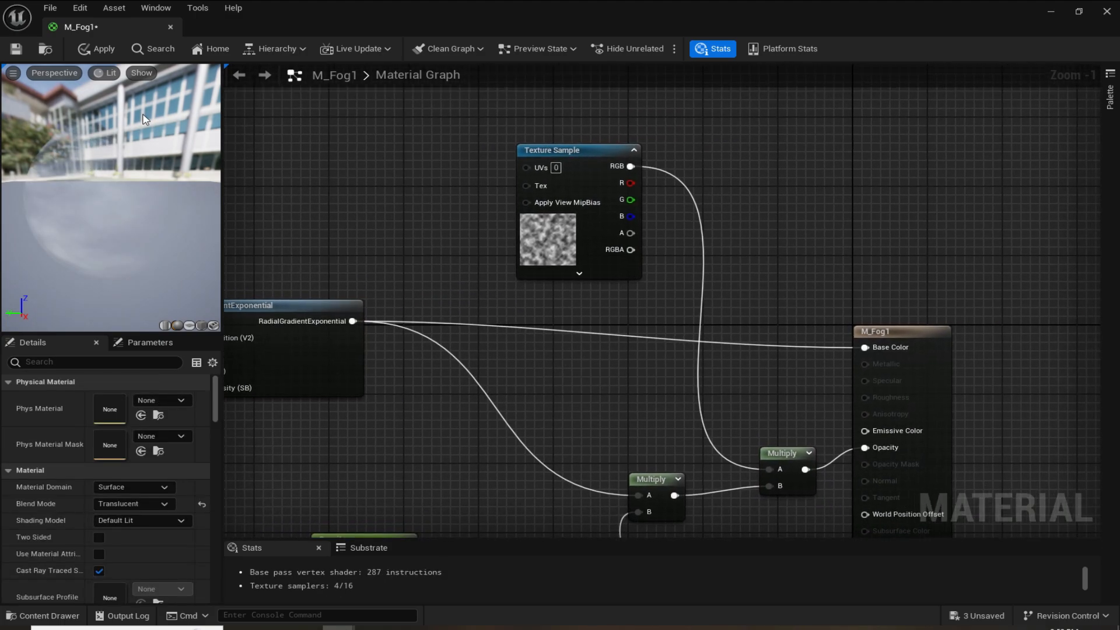
pyautogui.click(101, 48)
pyautogui.click(170, 27)
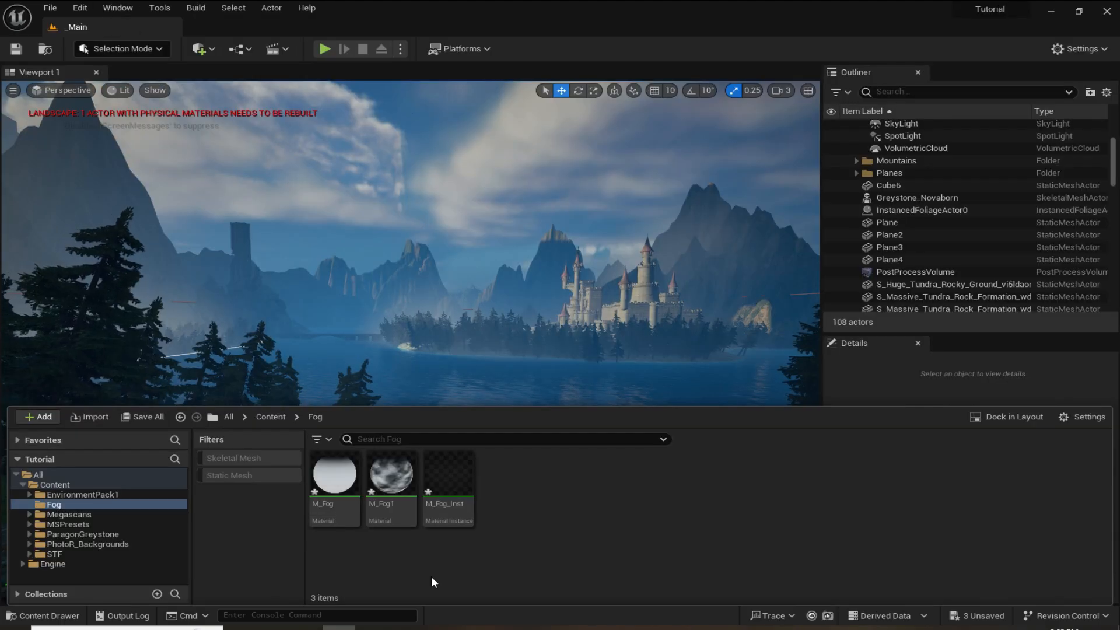
# - Create a material instance of M_Fog1 in the Fog folder, keeping the default name M_Fog1_Inst
pyautogui.rightClick(391, 479)
pyautogui.click(494, 199)
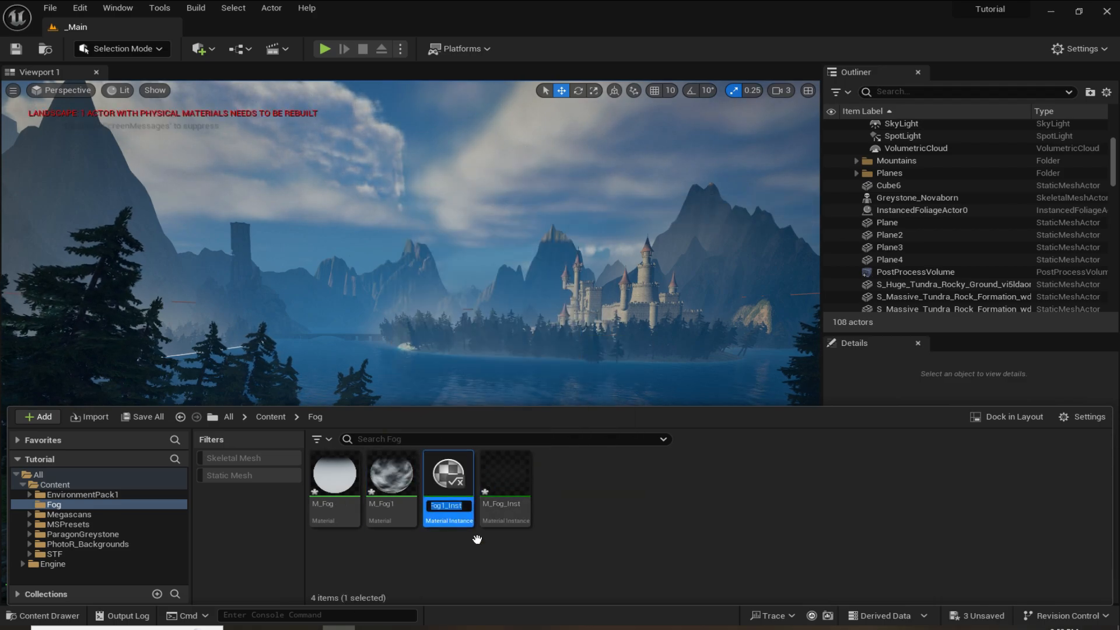
pyautogui.press('Return')
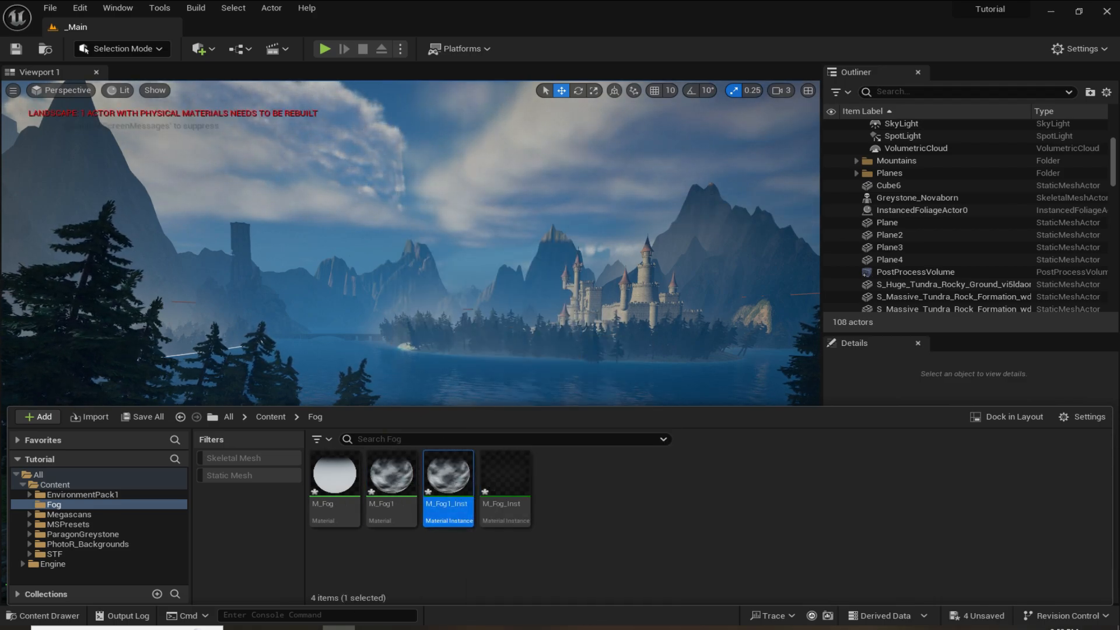
# - Duplicate the fog plane in front of the castle island and place the copy closer to the near shore
pyautogui.moveTo(484, 327); pyautogui.dragTo(484, 374, button='right')
pyautogui.press('w')
pyautogui.scroll(1, 484, 373)
pyautogui.moveTo(520, 249); pyautogui.dragTo(520, 257, button='right')
pyautogui.press('e')
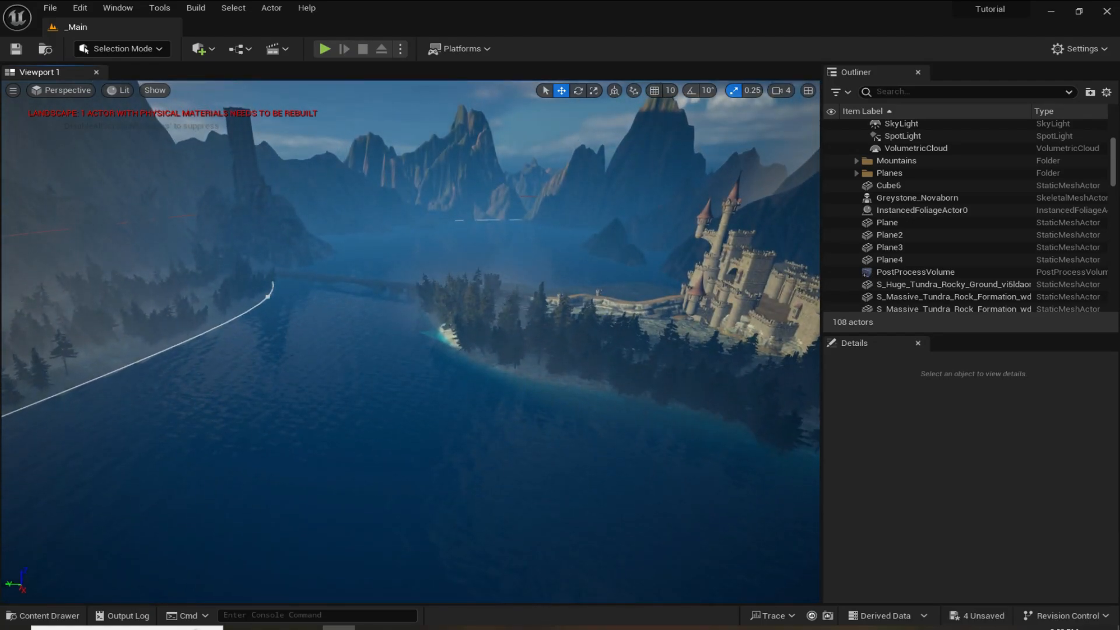
pyautogui.click(582, 336)
pyautogui.moveTo(583, 336); pyautogui.dragTo(601, 375, button='right')
pyautogui.press('s')
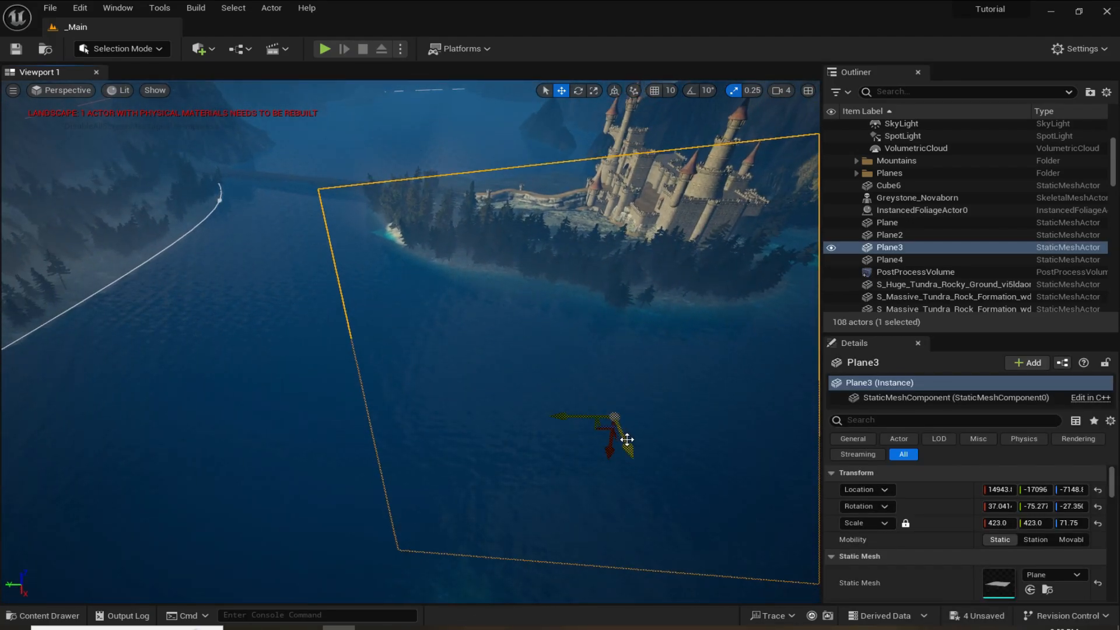
pyautogui.keyDown('alt'); pyautogui.moveTo(628, 439); pyautogui.dragTo(671, 590); pyautogui.keyUp('alt')
pyautogui.moveTo(671, 589); pyautogui.dragTo(729, 595, button='right')
pyautogui.press('s')
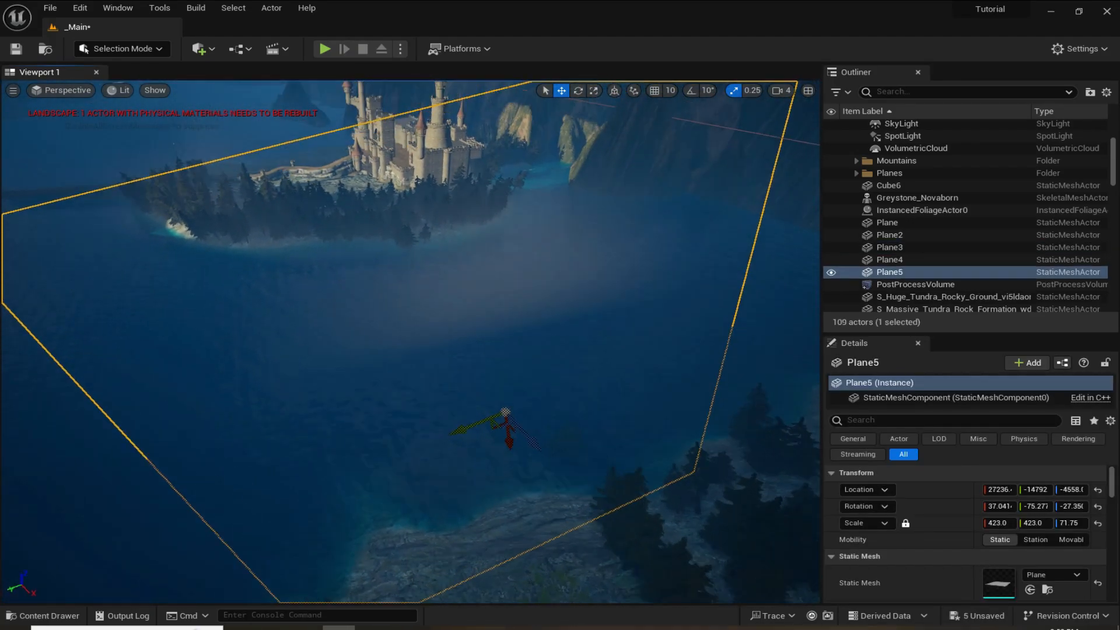
# - Assign M_Fog1_Inst as the Element 0 material of the duplicated fog plane
pyautogui.moveTo(585, 500); pyautogui.dragTo(584, 437, button='right')
pyautogui.hotkey('ctrl', 'space')
pyautogui.hotkey('ctrl', 'space')
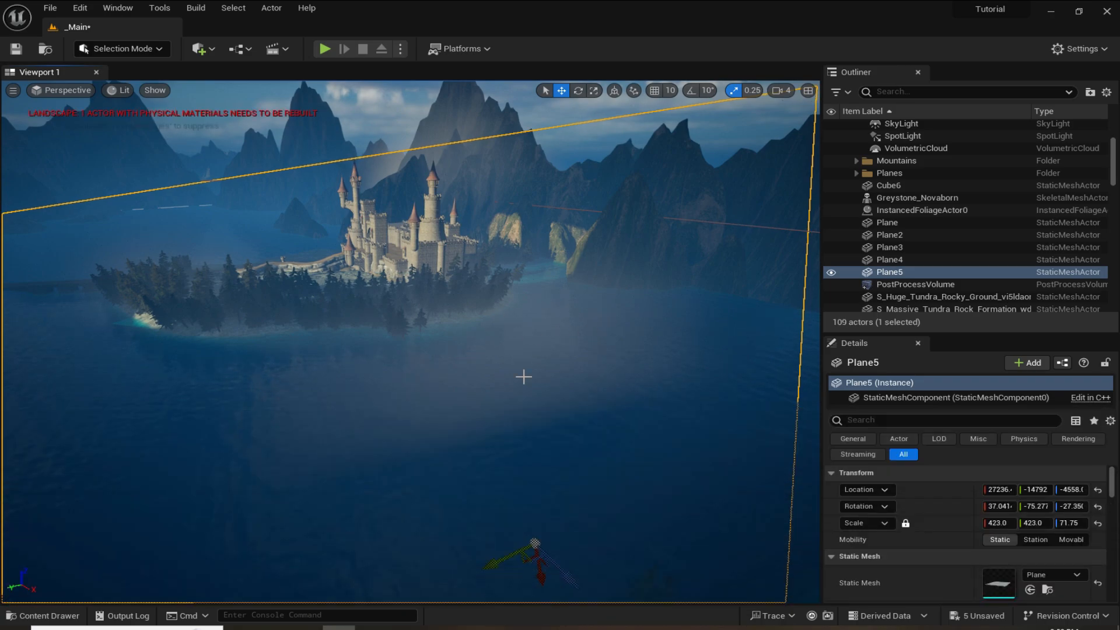
pyautogui.hotkey('ctrl', 'space')
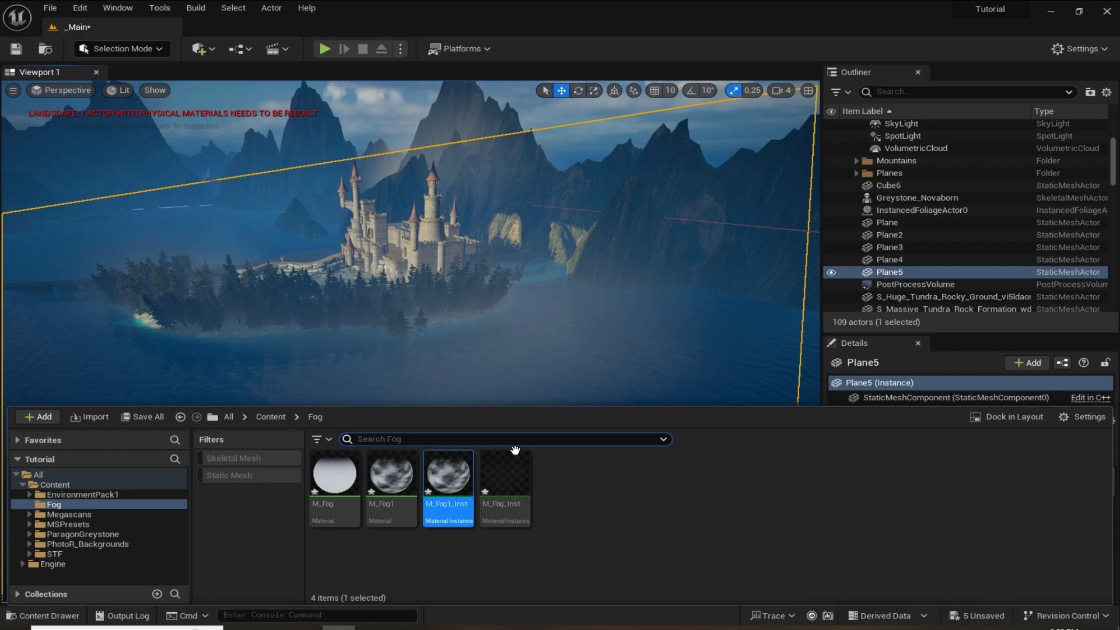
pyautogui.hotkey('ctrl', 'space')
pyautogui.scroll(-3, 982, 560)
pyautogui.click(1030, 560)
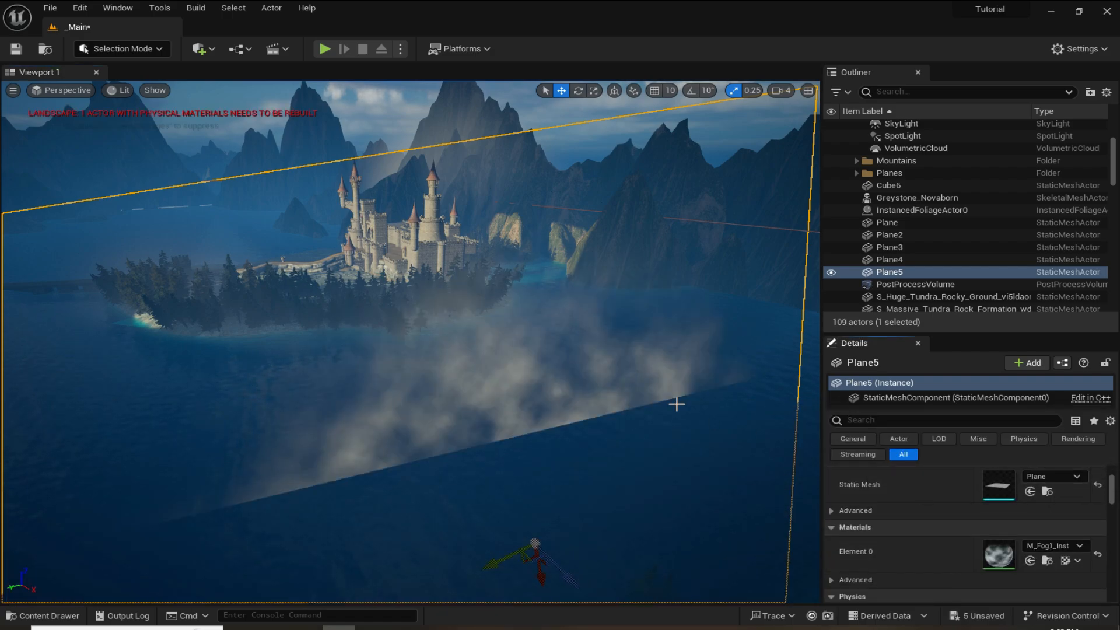
# - Move the noise fog plane behind the castle and stretch it sideways along its Y axis
pyautogui.moveTo(675, 400); pyautogui.dragTo(547, 382, button='right')
pyautogui.moveTo(459, 380); pyautogui.dragTo(410, 211)
pyautogui.moveTo(453, 276)
pyautogui.mouseDown(button='right')
pyautogui.moveTo(441, 257)
pyautogui.moveTo(454, 275)
pyautogui.mouseUp(button='right')
pyautogui.scroll(2, 453, 275)
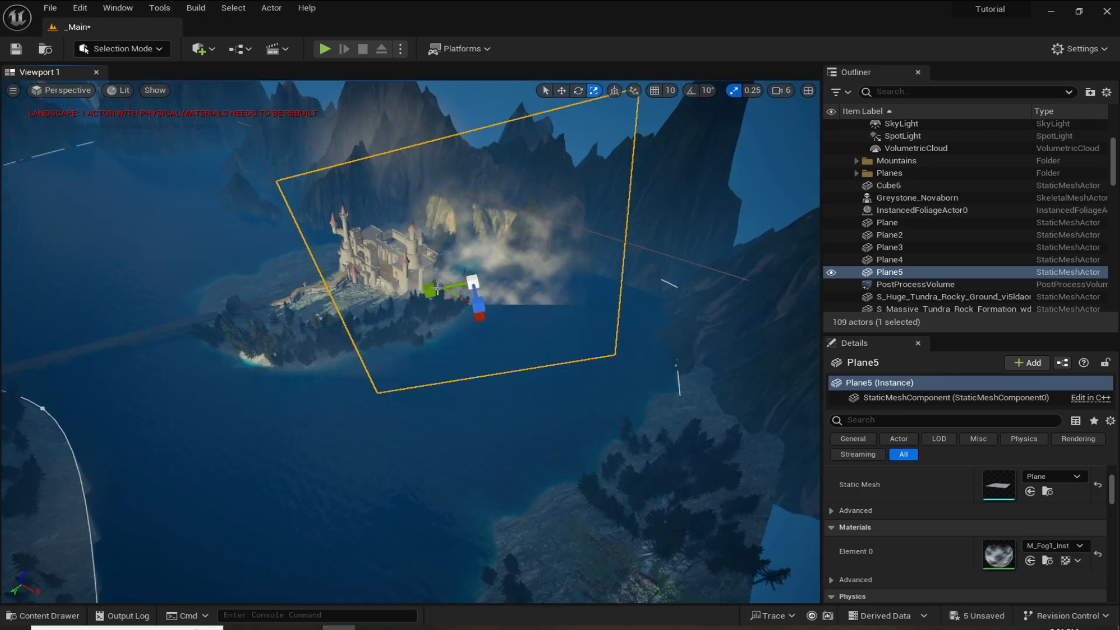
pyautogui.moveTo(430, 290); pyautogui.dragTo(318, 312)
# - Duplicate the widened noise fog plane and line the planes up along the mountains behind the castle
pyautogui.moveTo(466, 320); pyautogui.dragTo(490, 325, button='right')
pyautogui.press('w')
pyautogui.press('e')
pyautogui.moveTo(491, 324); pyautogui.dragTo(517, 297)
pyautogui.press('w')
pyautogui.moveTo(516, 297); pyautogui.dragTo(496, 350, button='right')
pyautogui.press('e')
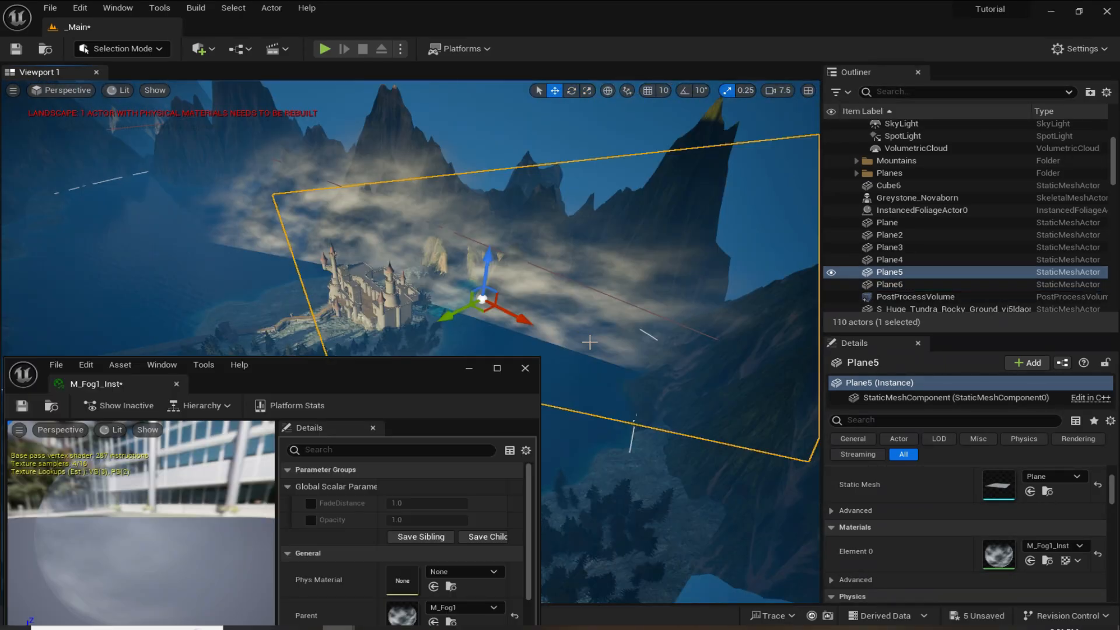
# - Override M_Fog1_Inst's FadeDistance with 7620.973145 and its Opacity with 0.835772, then close the instance editor
pyautogui.click(310, 503)
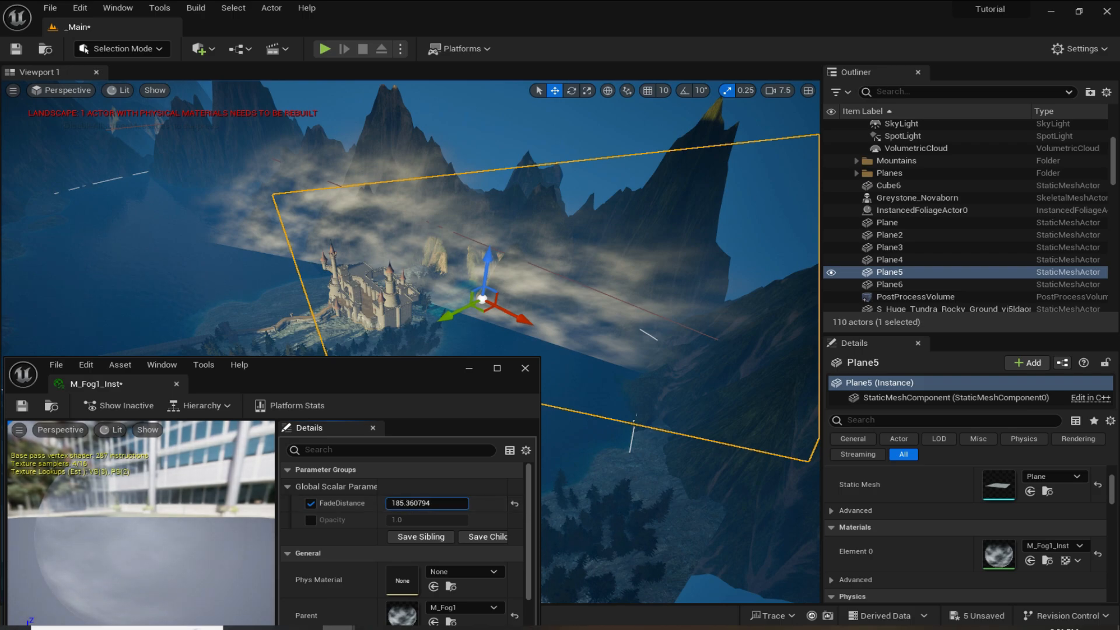
pyautogui.moveTo(427, 502)
pyautogui.mouseDown()
pyautogui.moveTo(467, 502)
pyautogui.moveTo(425, 520)
pyautogui.mouseUp()
pyautogui.click(311, 520)
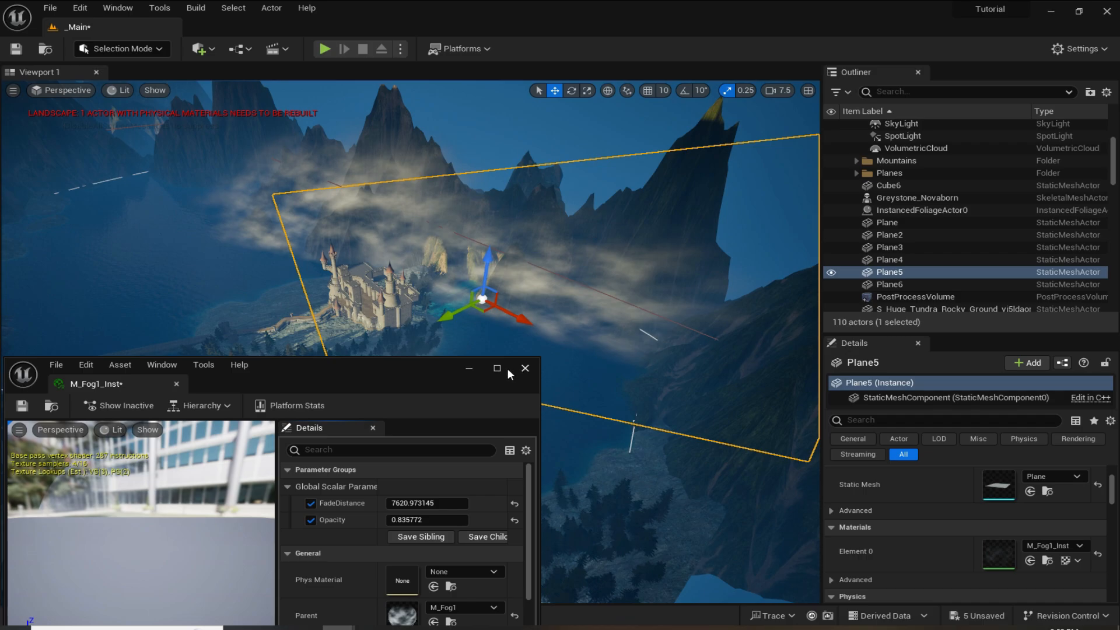
pyautogui.click(524, 369)
# - Place another copy of the noise fog plane at the distant mountains beyond the lake and set its X scale to 600
pyautogui.moveTo(499, 362); pyautogui.dragTo(452, 289, button='right')
pyautogui.scroll(-2, 491, 333)
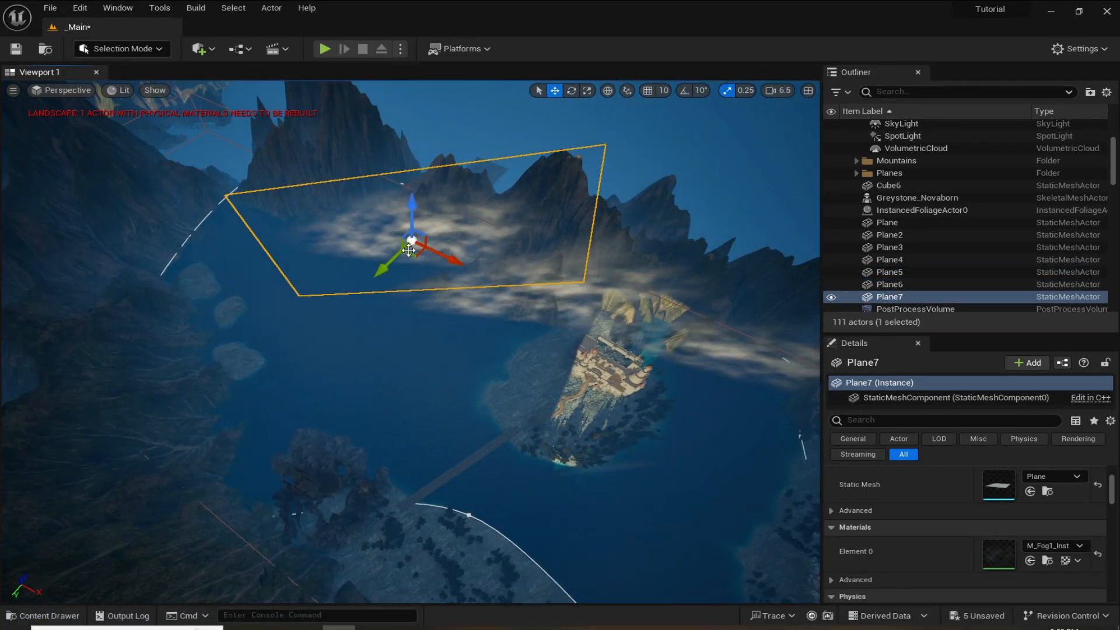
pyautogui.moveTo(413, 250); pyautogui.dragTo(340, 208)
pyautogui.scroll(2, 962, 525)
pyautogui.click(999, 523)
pyautogui.write('600')
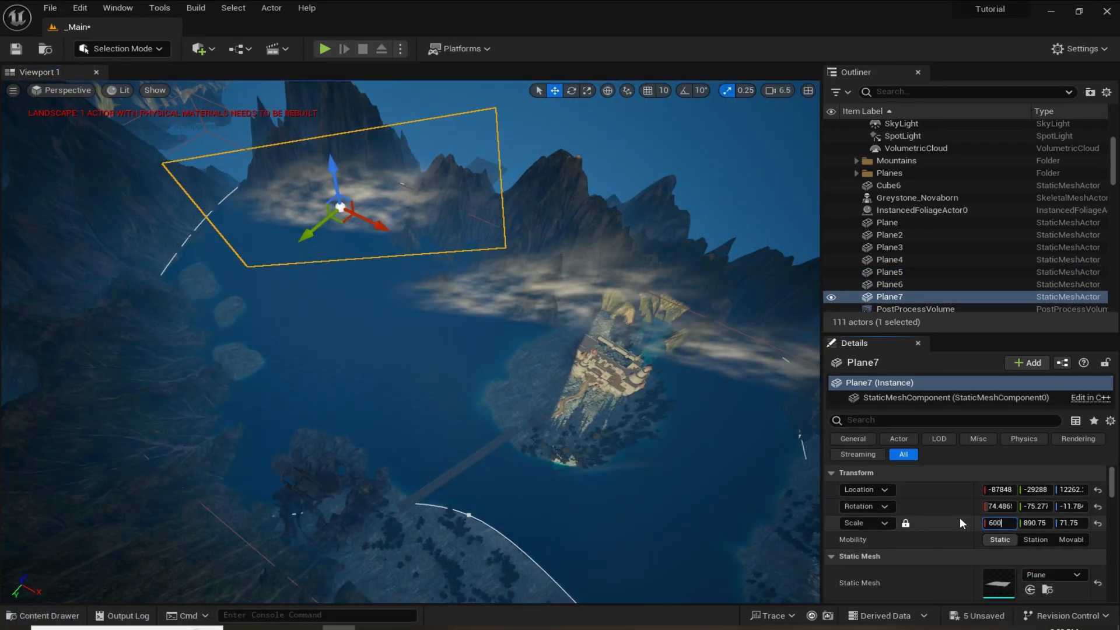
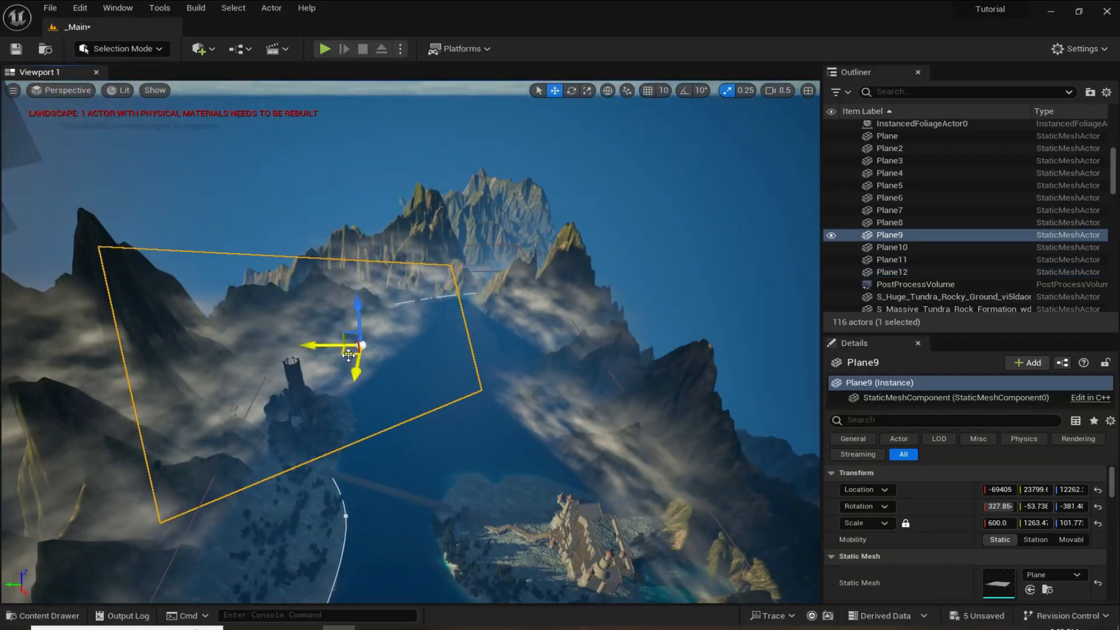
# - Adjust the placement of the noise fog plane along the mountains behind the lone tower
pyautogui.press('e')
pyautogui.moveTo(348, 379); pyautogui.dragTo(351, 380)
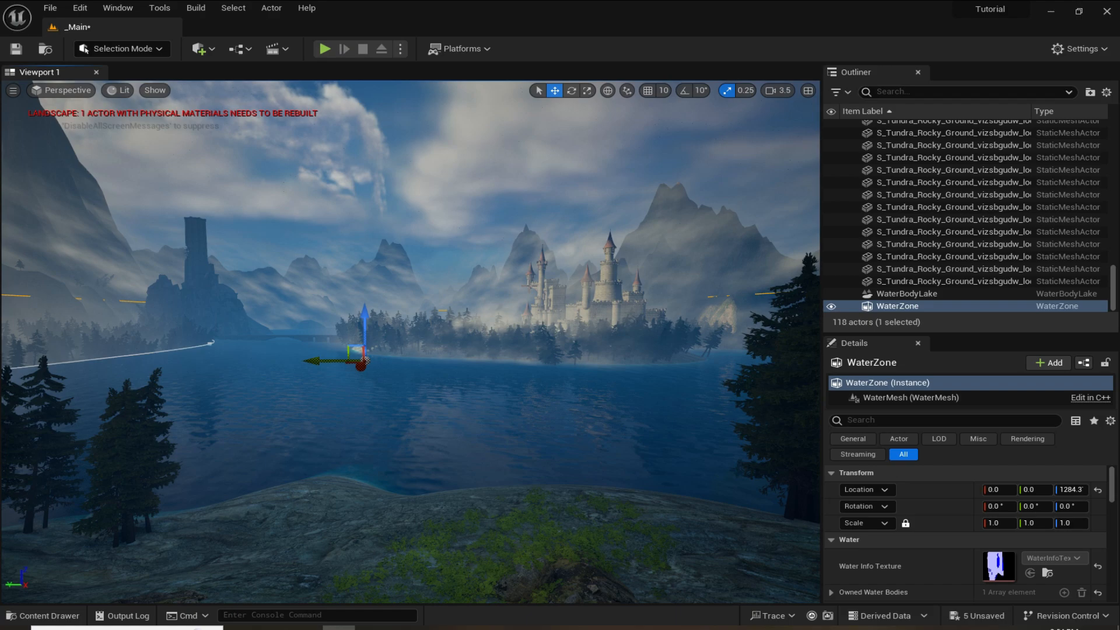
# - Open the M_Fog1 material and reposition the RadialGradientExponential and Texture Sample nodes to make room in the graph
pyautogui.hotkey('ctrl', 'space')
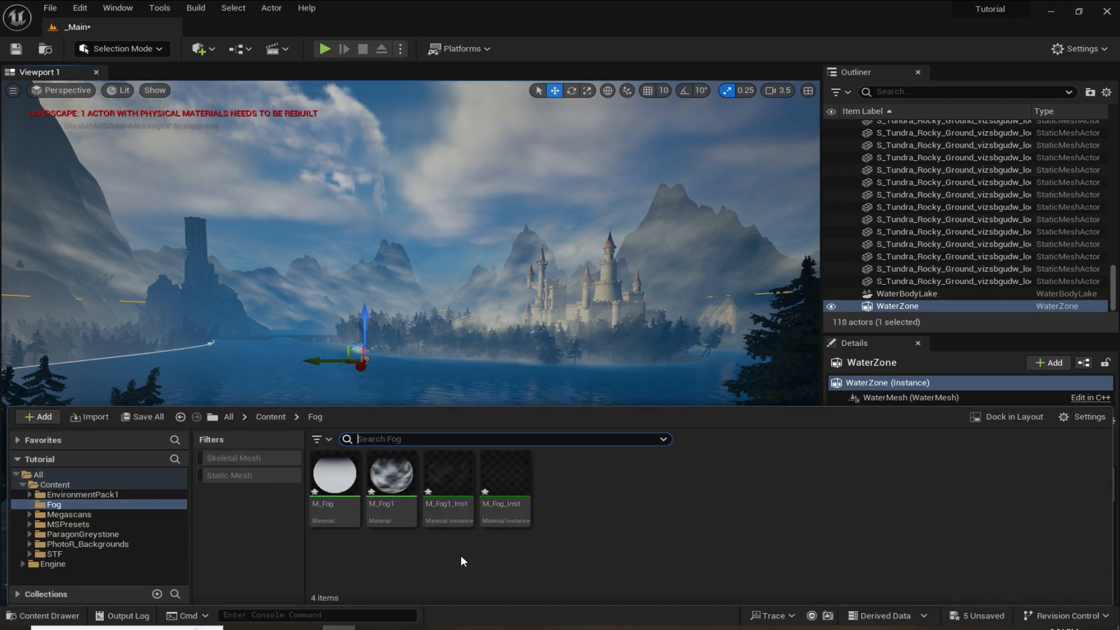
pyautogui.doubleClick(388, 492)
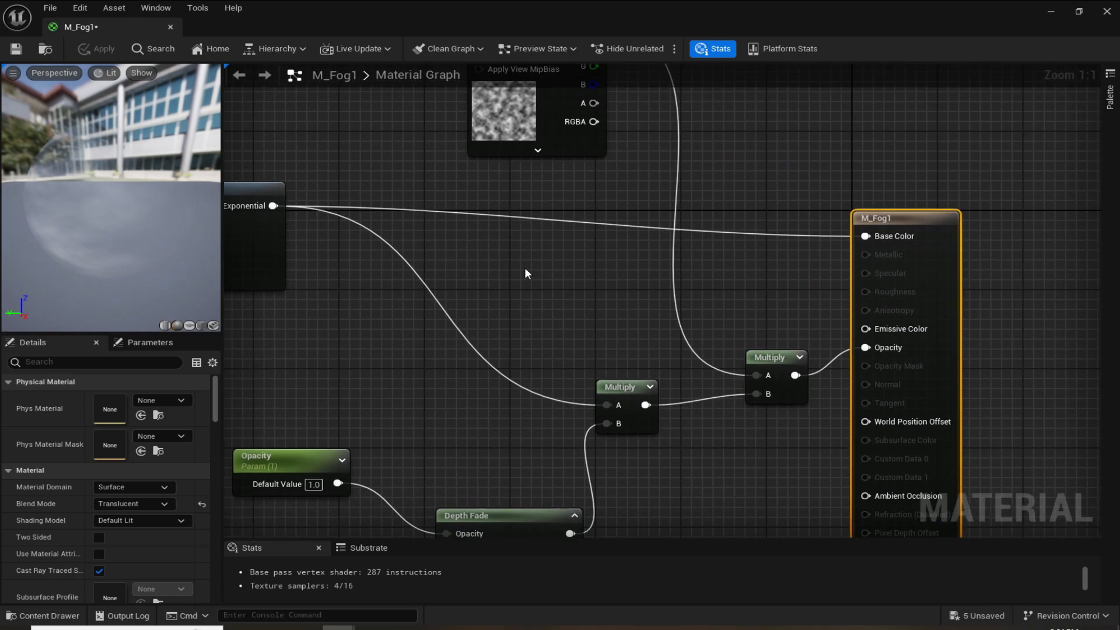
pyautogui.moveTo(525, 269); pyautogui.dragTo(720, 323, button='right')
pyautogui.scroll(-6, 648, 368)
pyautogui.scroll(4, 647, 367)
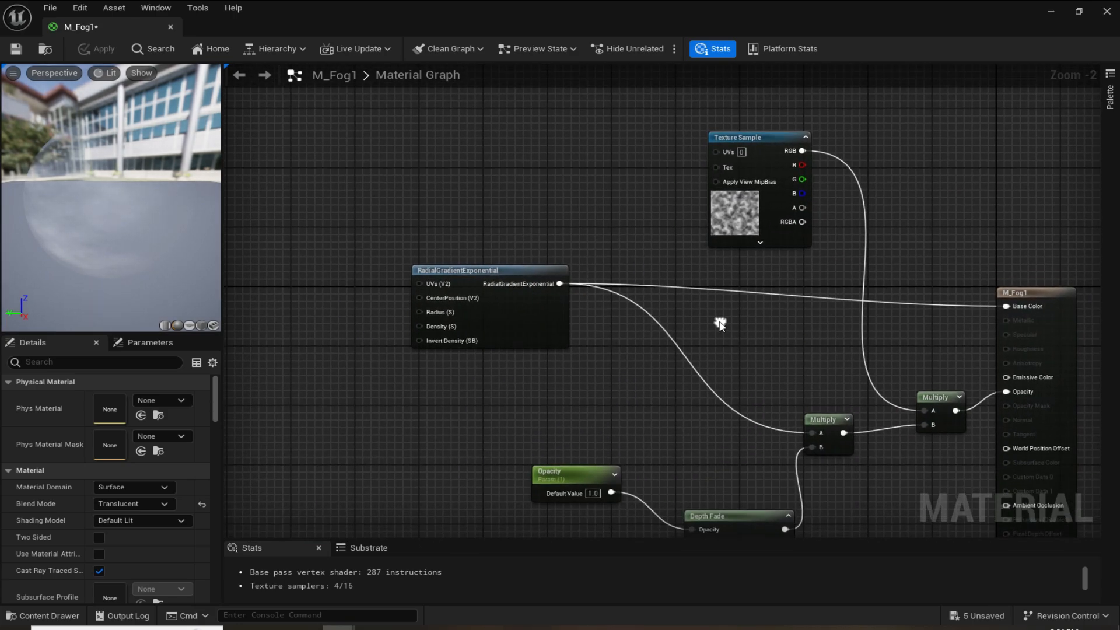
pyautogui.moveTo(488, 269); pyautogui.dragTo(408, 210)
pyautogui.click(649, 297)
pyautogui.moveTo(649, 297); pyautogui.dragTo(644, 270, button='right')
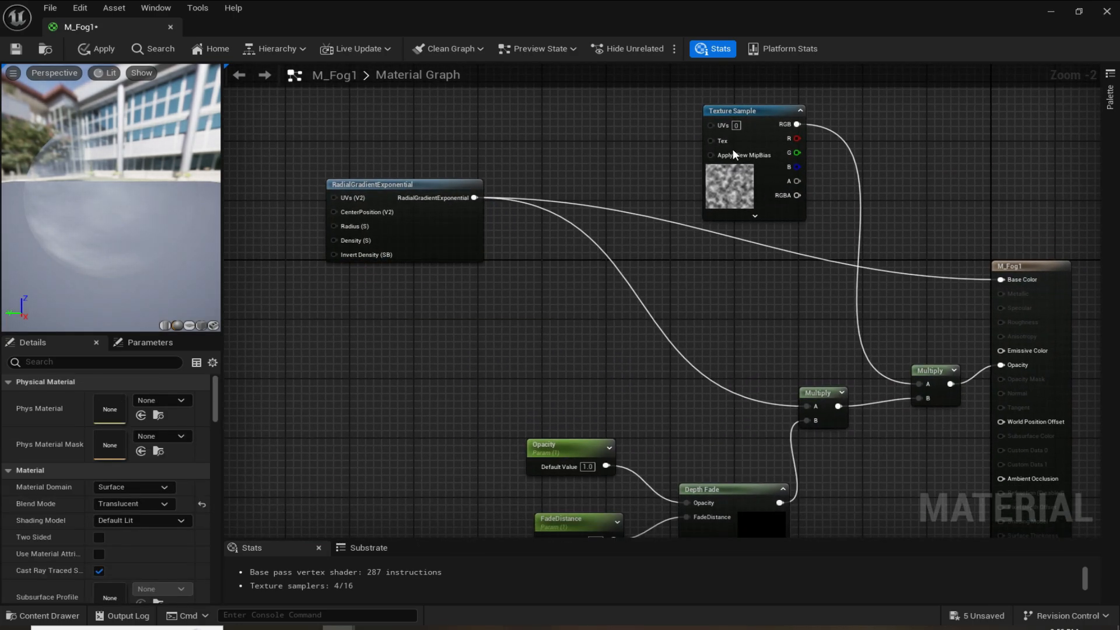
pyautogui.click(759, 123)
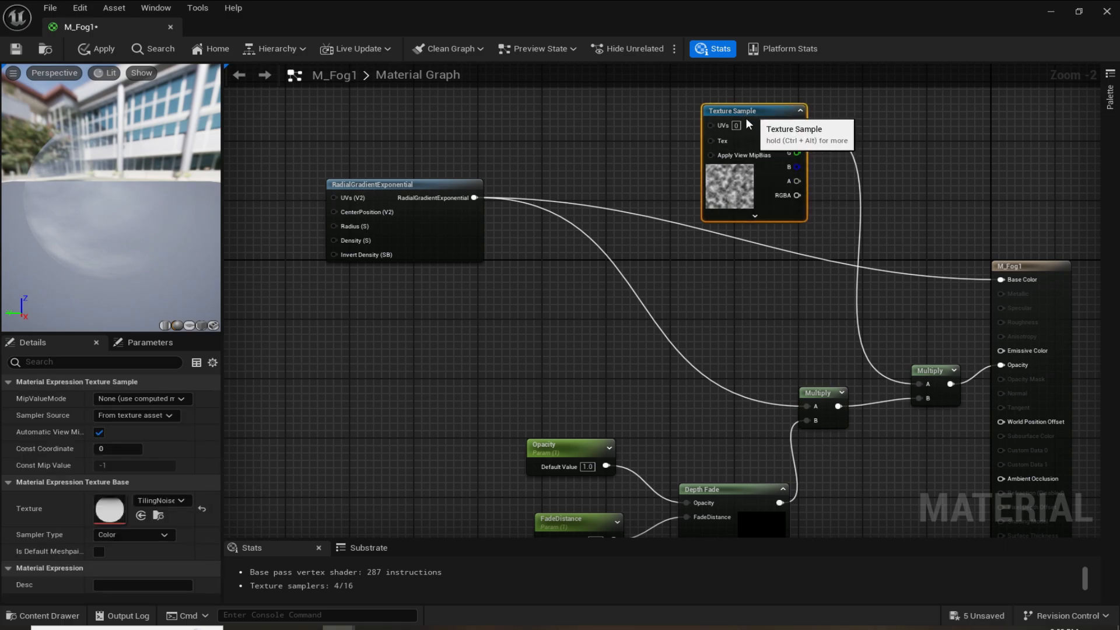
pyautogui.moveTo(758, 123); pyautogui.dragTo(741, 131)
pyautogui.click(534, 301)
pyautogui.moveTo(534, 301); pyautogui.dragTo(637, 257, button='right')
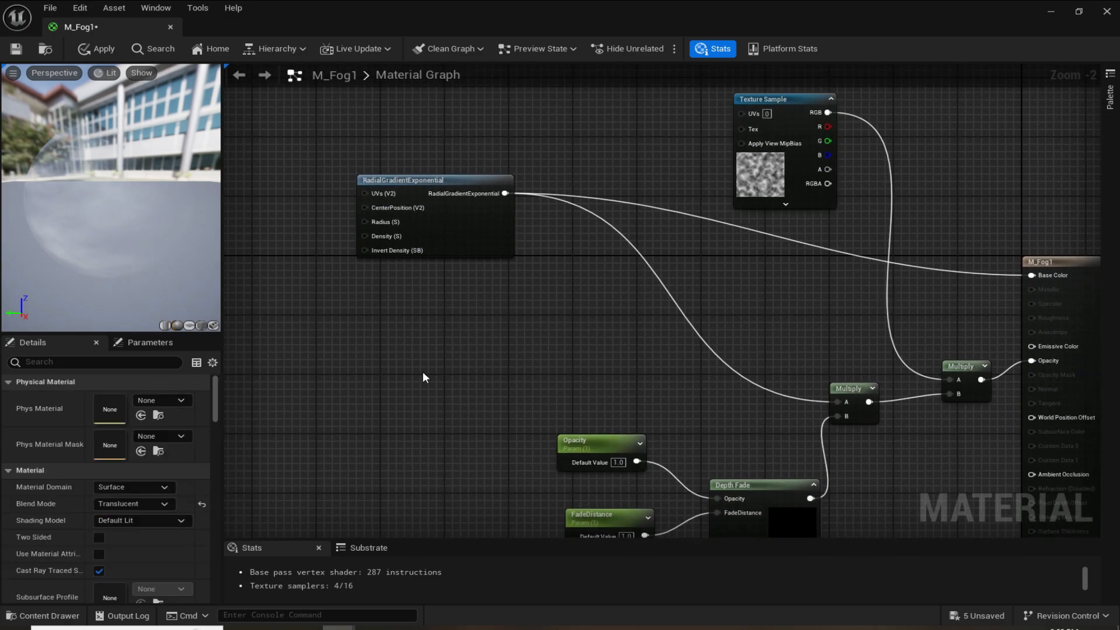
# - Add a Panner node below RadialGradientExponential and connect its output to the noise Texture Sample's UVs input
pyautogui.rightClick(457, 366)
pyautogui.write('panne')
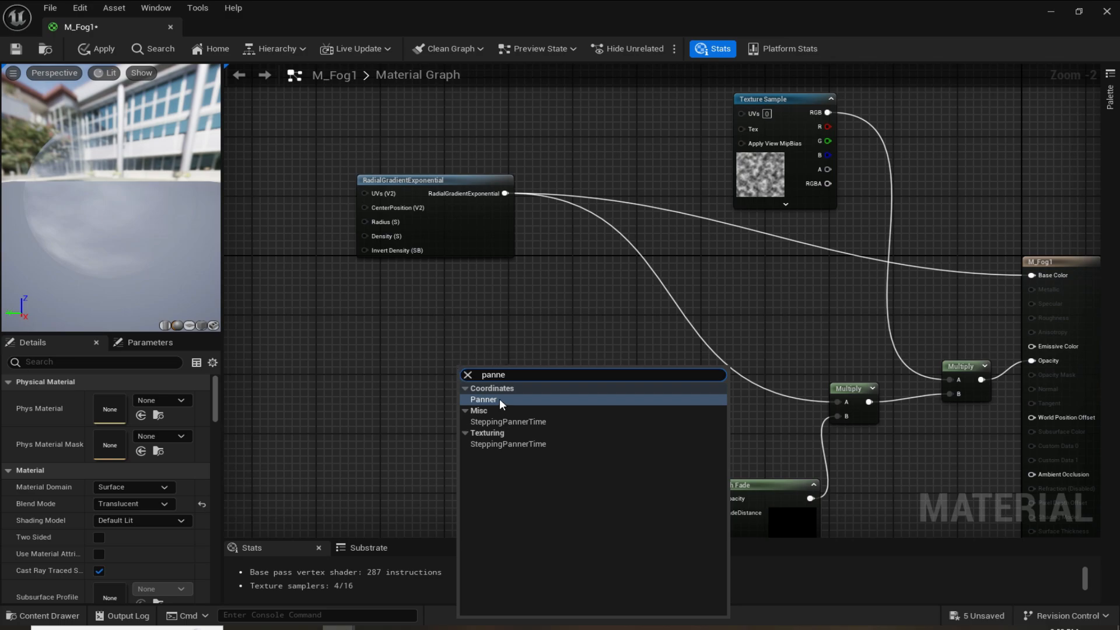
pyautogui.click(499, 399)
pyautogui.moveTo(505, 376); pyautogui.dragTo(427, 366)
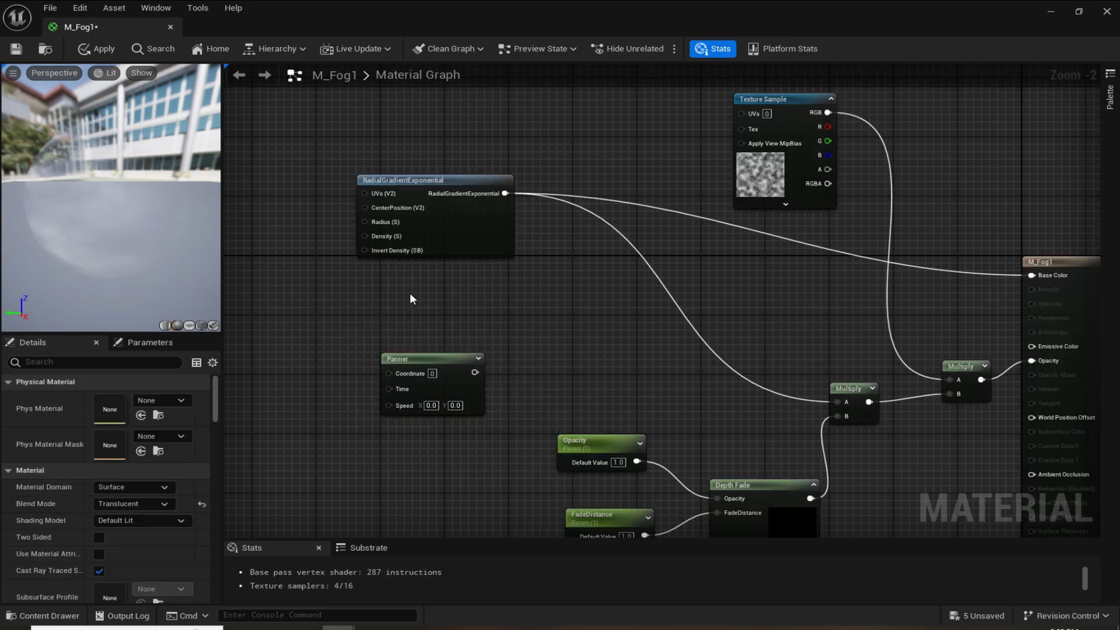
pyautogui.moveTo(473, 367); pyautogui.dragTo(495, 400, button='right')
pyautogui.moveTo(496, 405); pyautogui.dragTo(773, 142)
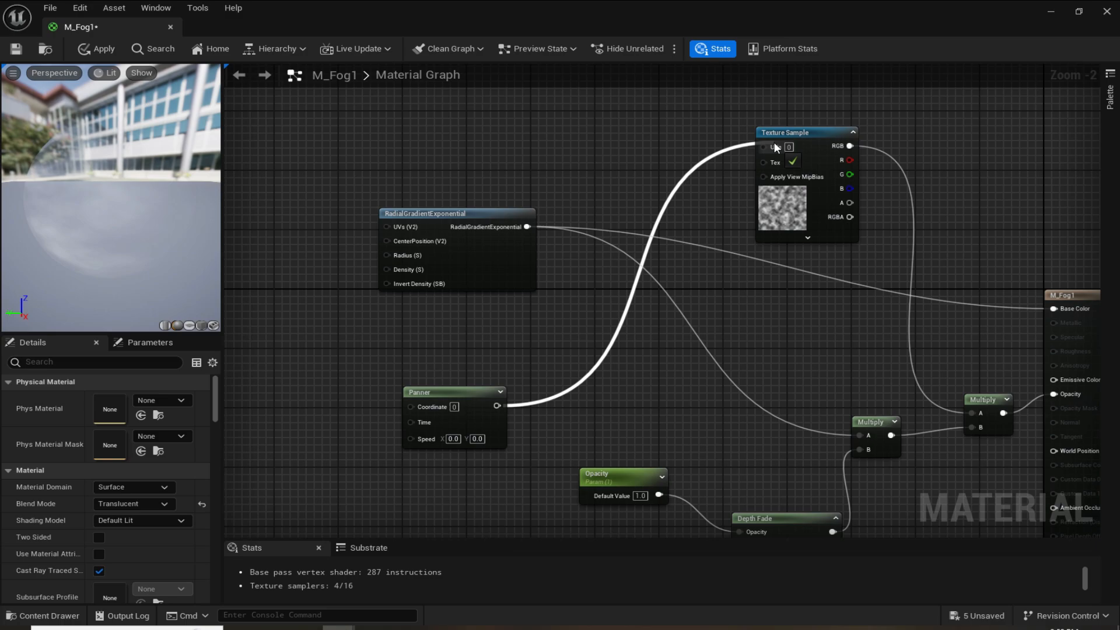
# - Create a scalar parameter named Speed beside the Panner node
pyautogui.scroll(3, 667, 253)
pyautogui.moveTo(571, 344); pyautogui.dragTo(603, 315)
pyautogui.moveTo(557, 374); pyautogui.dragTo(589, 331)
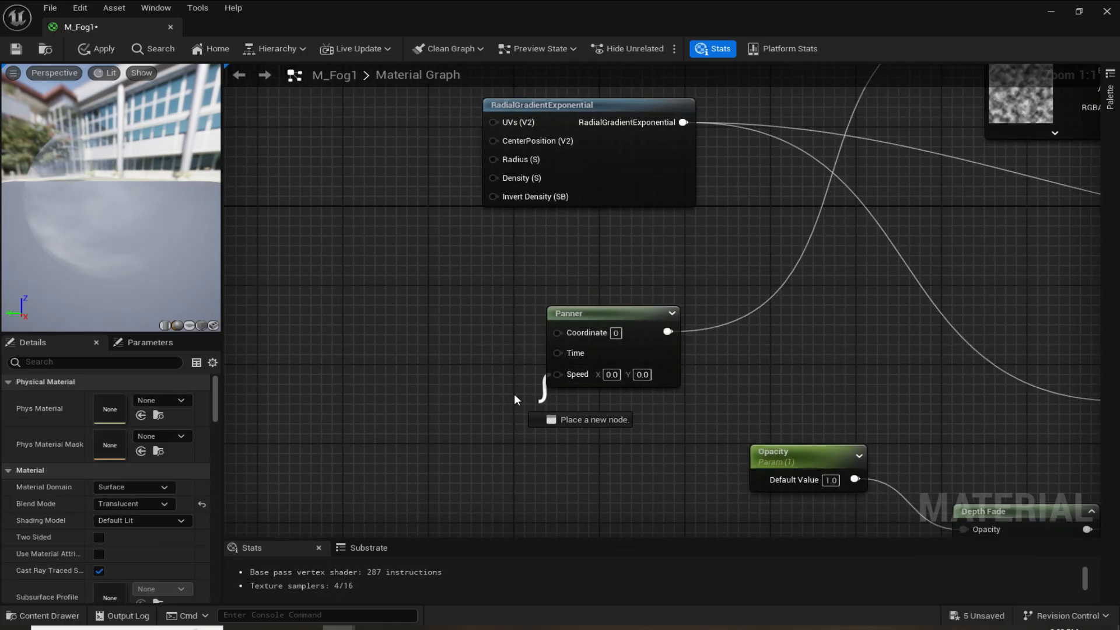
pyautogui.moveTo(515, 395); pyautogui.dragTo(496, 392)
pyautogui.moveTo(433, 354); pyautogui.dragTo(504, 376, button='right')
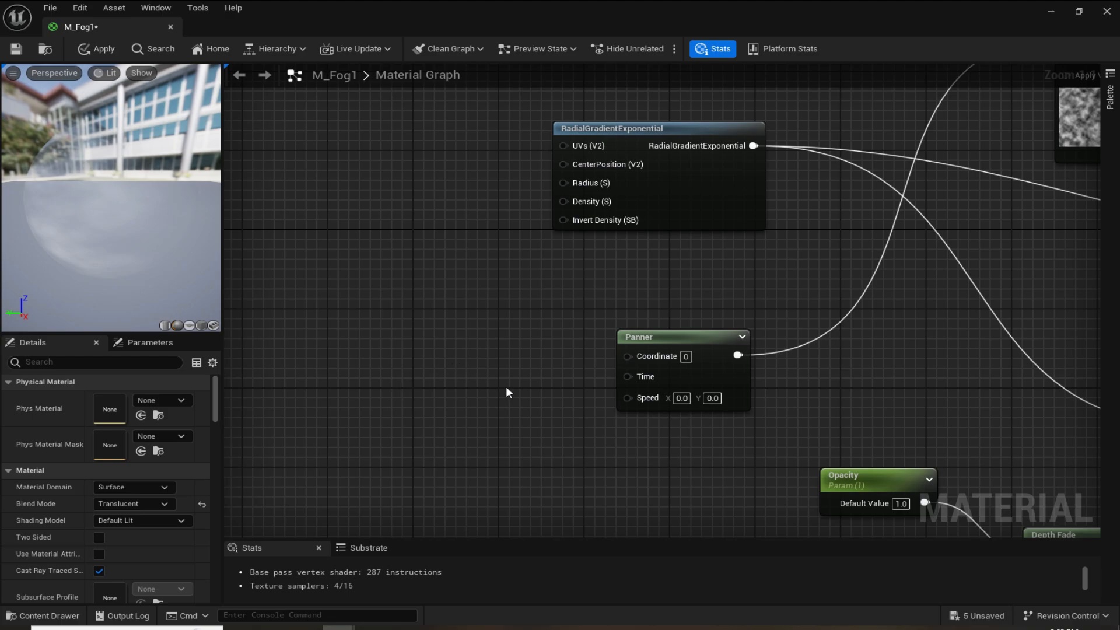
pyautogui.click(416, 337)
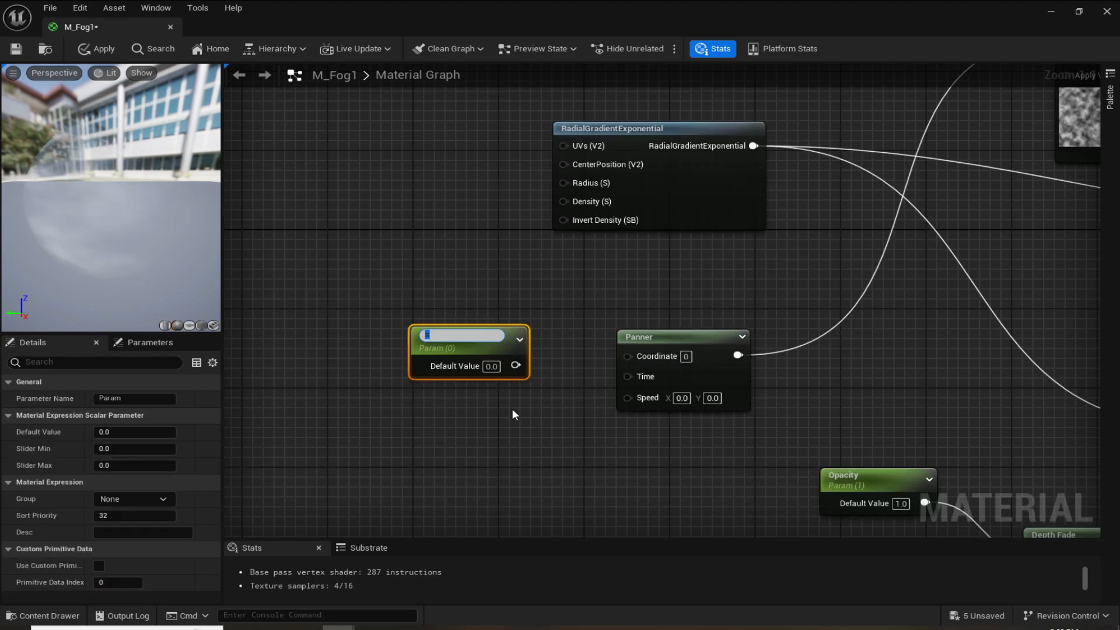
pyautogui.write('SPeed')
pyautogui.press('BackSpace')
pyautogui.press('BackSpace')
pyautogui.press('BackSpace')
pyautogui.press('BackSpace')
pyautogui.write('peed')
pyautogui.click(508, 403)
# - Connect the Speed parameter to the Panner's Speed input, set its default value to 0.01 and apply the material
pyautogui.moveTo(516, 361); pyautogui.dragTo(561, 409)
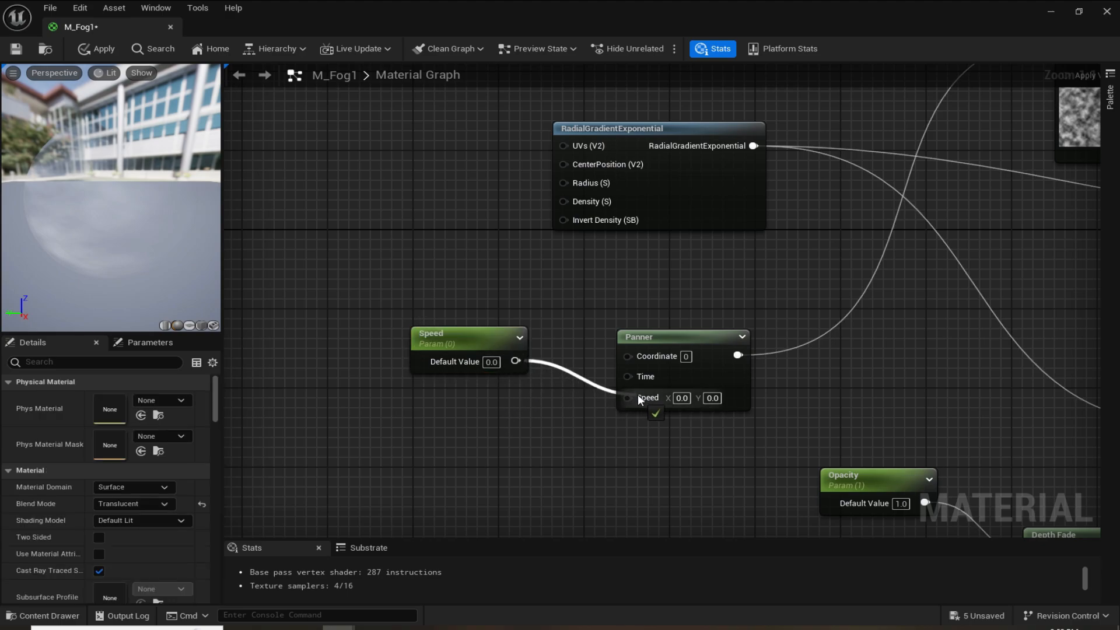
pyautogui.moveTo(638, 394); pyautogui.dragTo(638, 394)
pyautogui.click(492, 362)
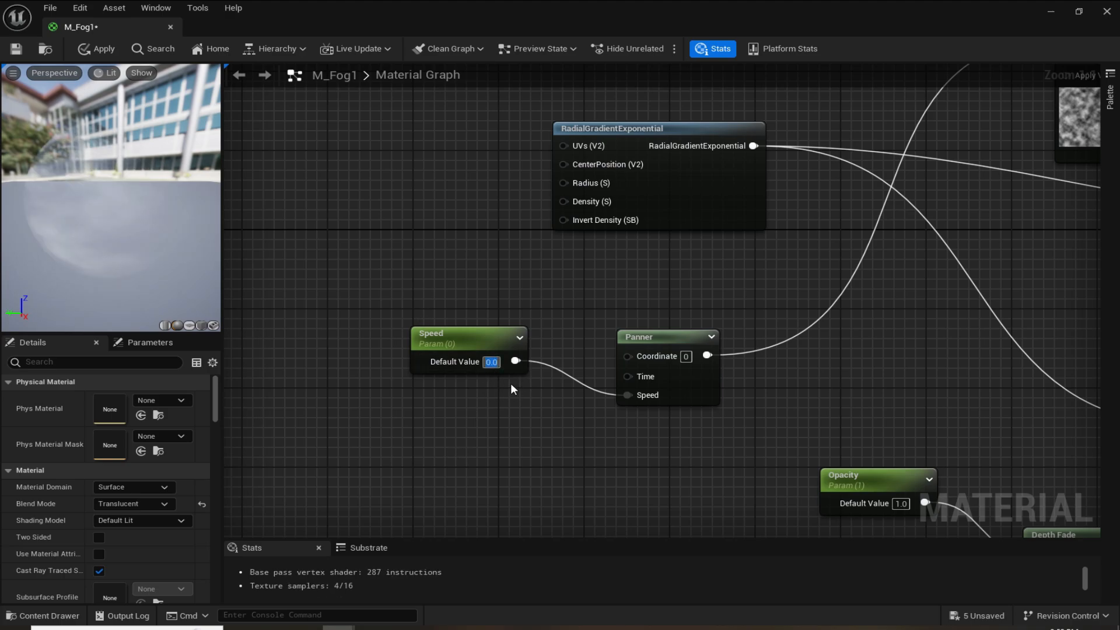
pyautogui.write('0.01')
pyautogui.press('Return')
pyautogui.click(85, 48)
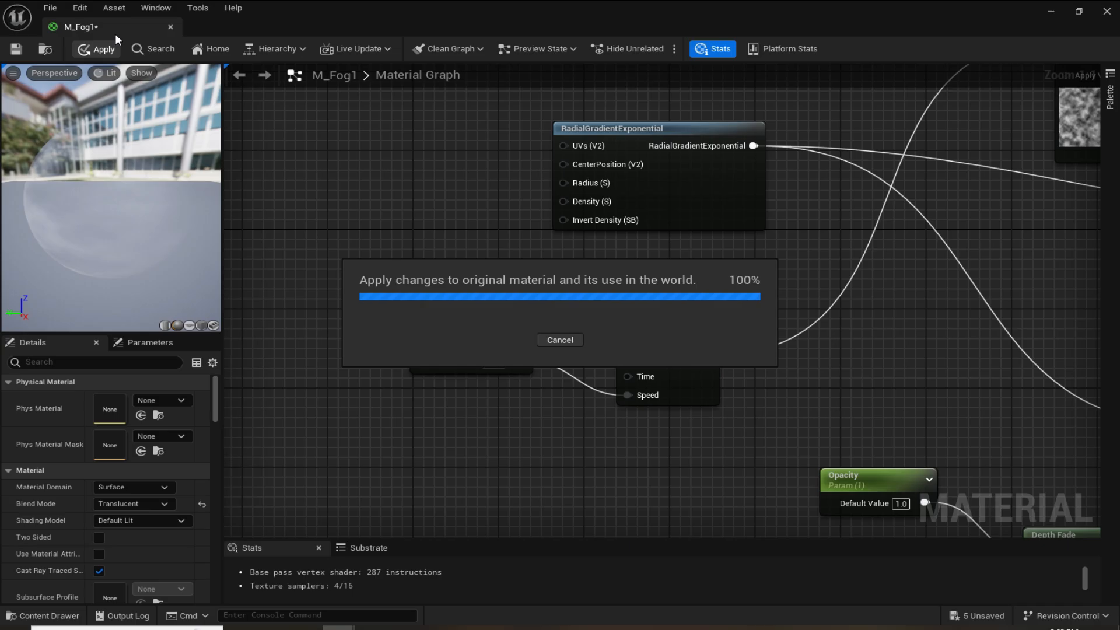
# - Check the fog's motion in the level, set the Speed parameter's default in M_Fog1 to 0.001 and apply the material
pyautogui.moveTo(122, 25); pyautogui.dragTo(432, 340)
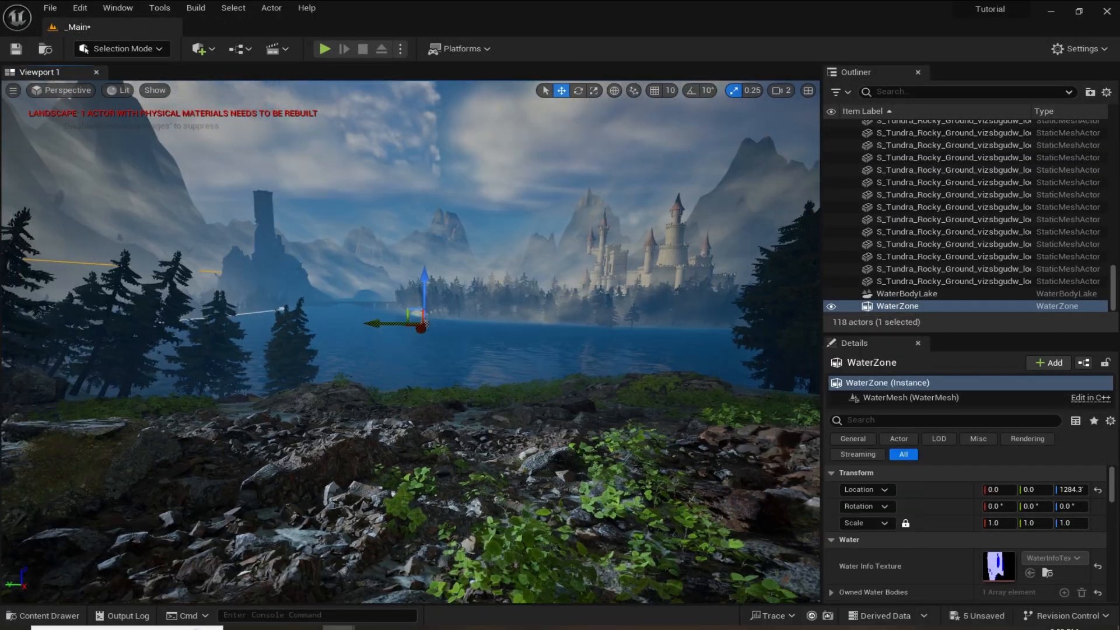
pyautogui.scroll(4, 188, 203)
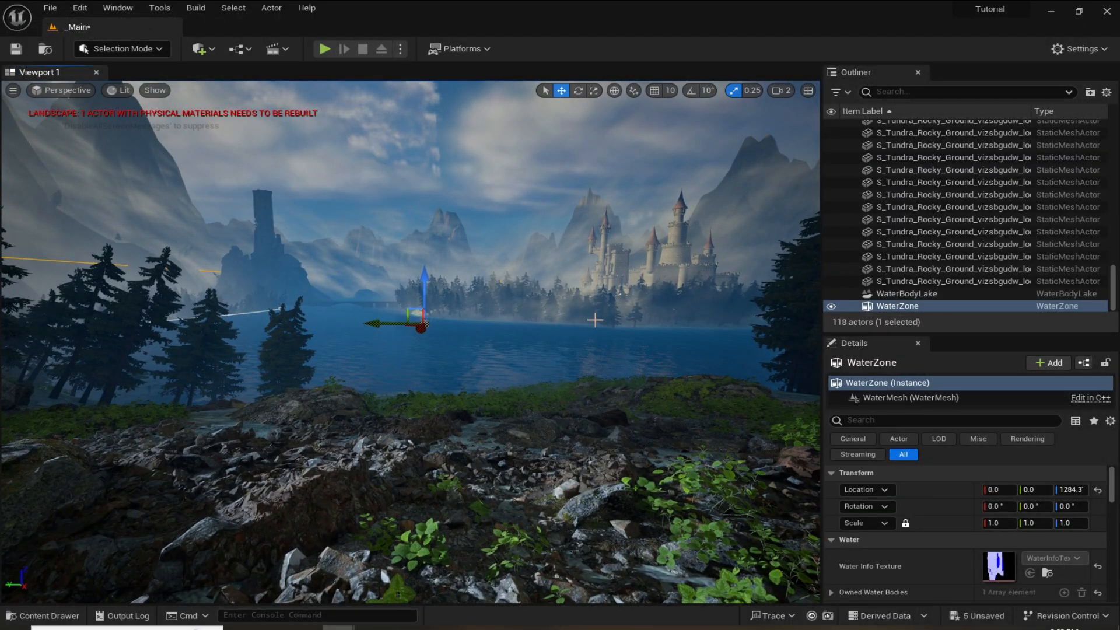
pyautogui.moveTo(340, 628)
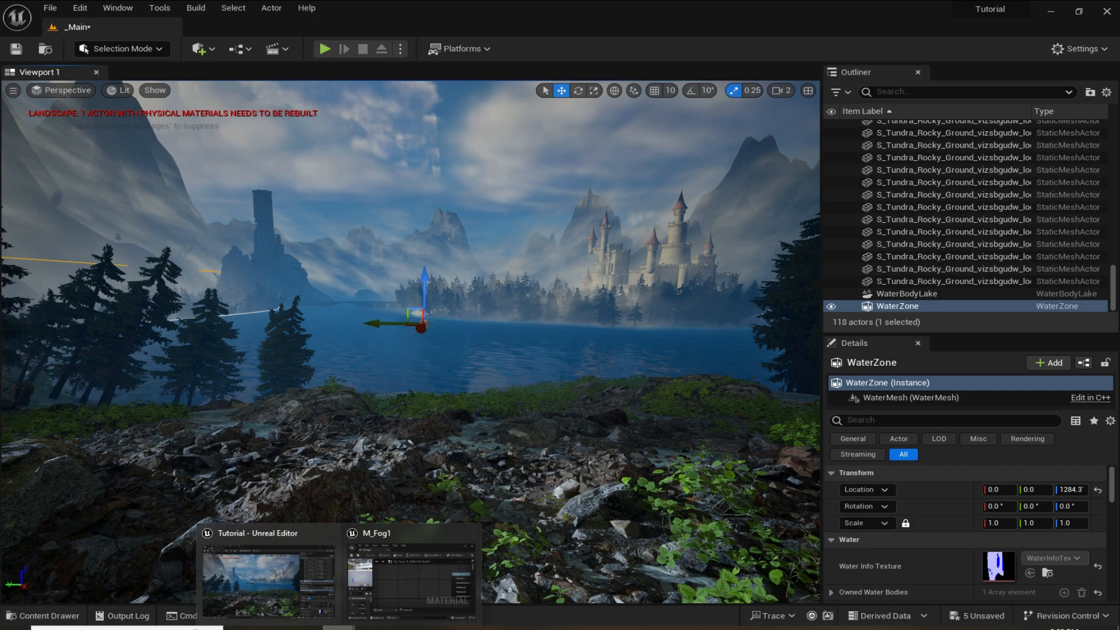
pyautogui.click(413, 582)
pyautogui.moveTo(660, 324); pyautogui.dragTo(622, 254)
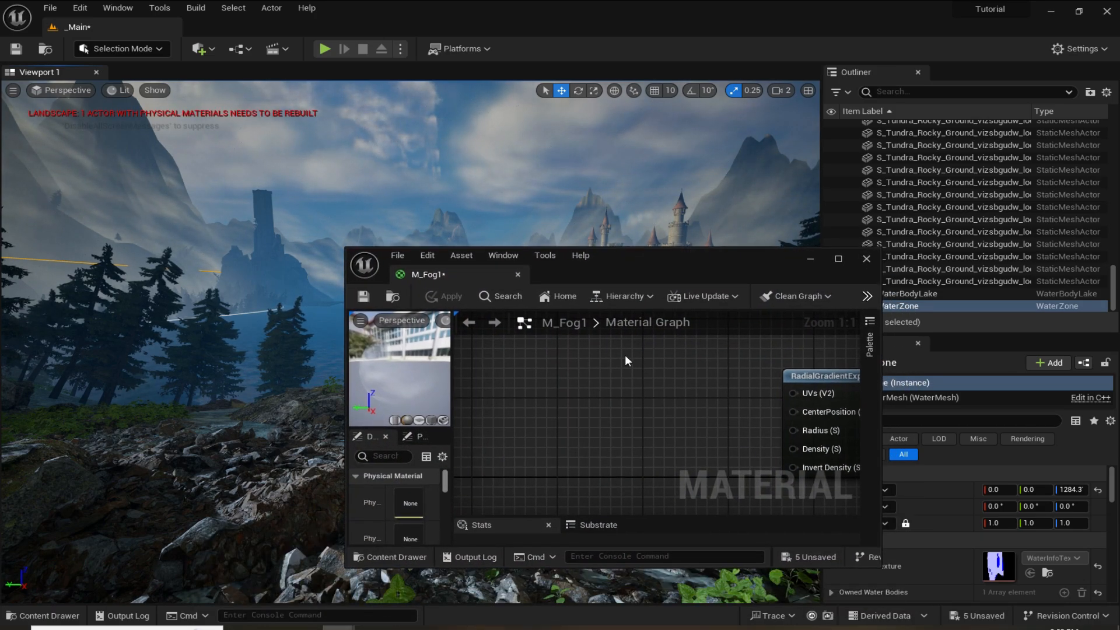
pyautogui.click(837, 257)
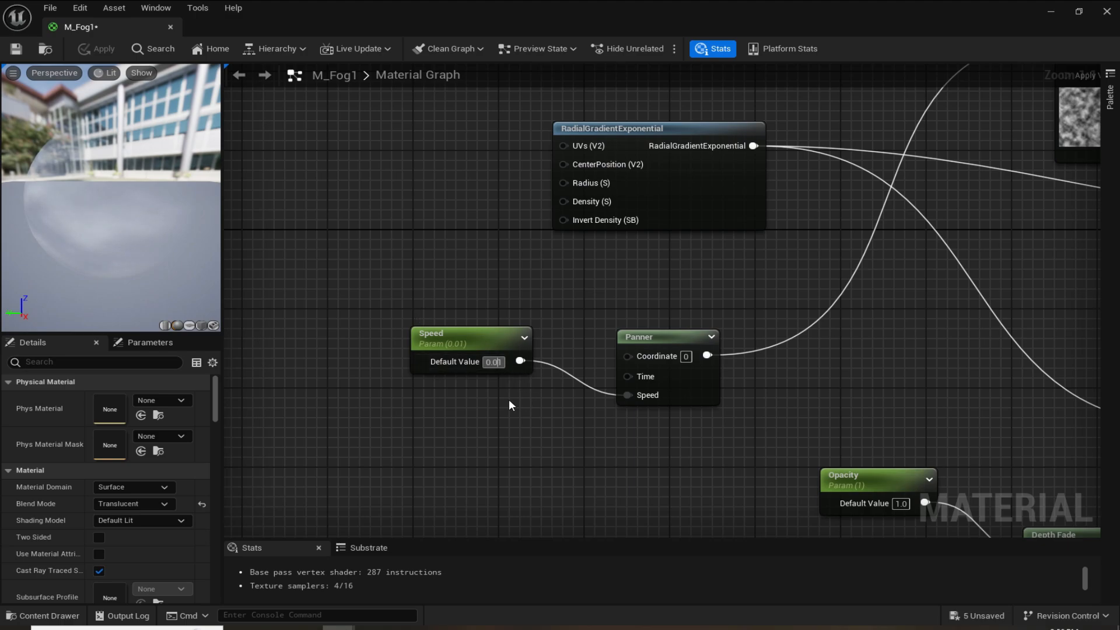
pyautogui.write('0')
pyautogui.press('Return')
pyautogui.click(87, 49)
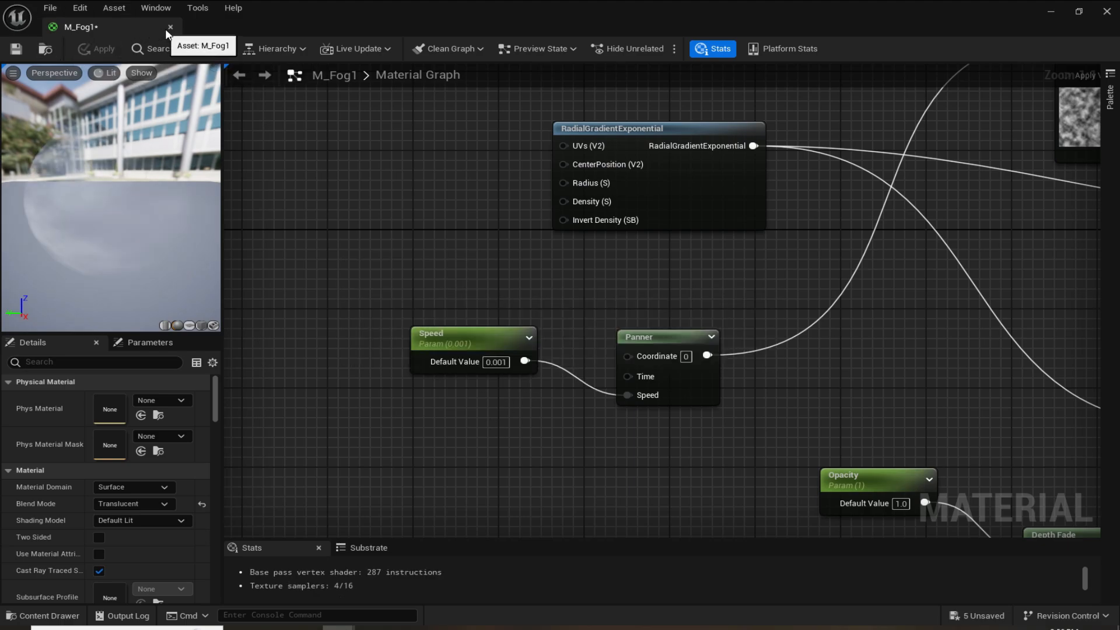
# - Close the M_Fog1 material editor and look over the fog around the castle in the level
pyautogui.moveTo(245, 98); pyautogui.dragTo(400, 345)
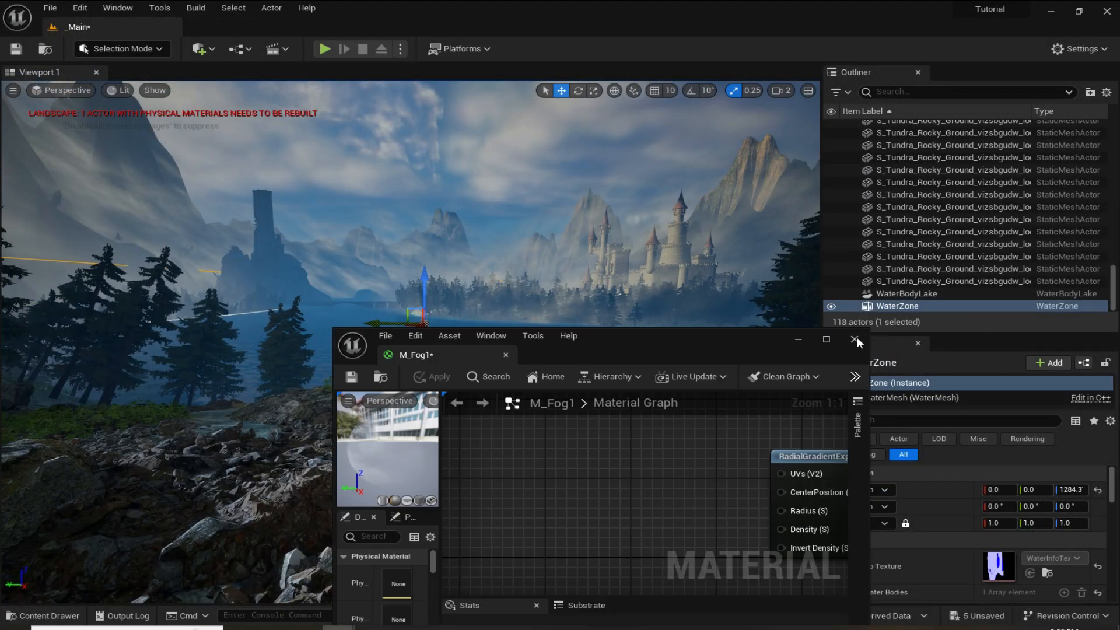
pyautogui.click(859, 341)
pyautogui.moveTo(411, 342); pyautogui.dragTo(379, 333, button='right')
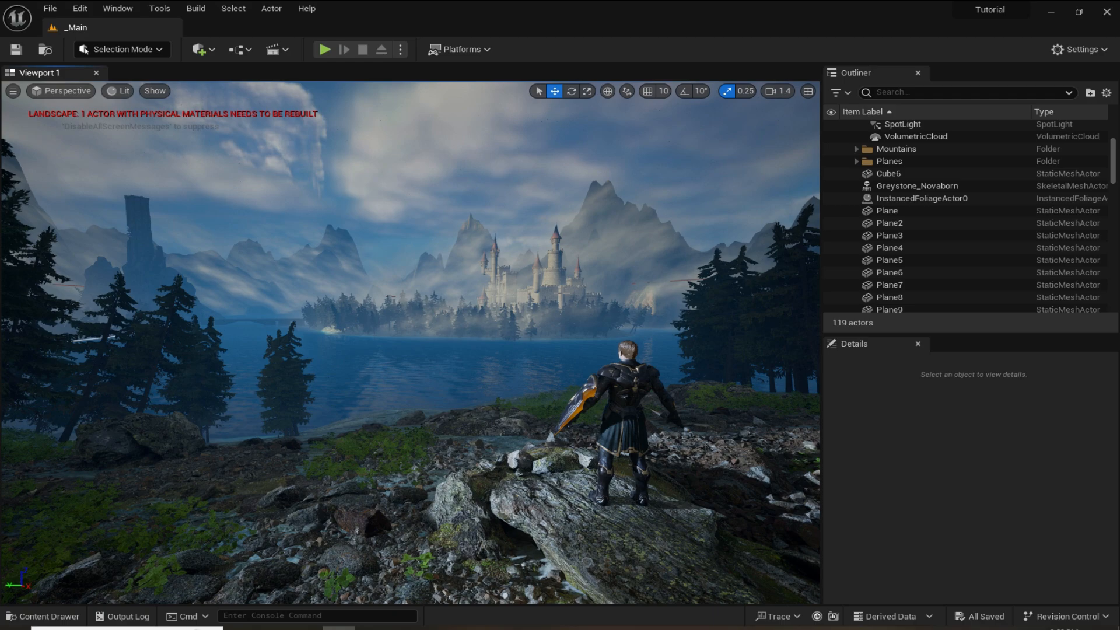
# - Add a level sequence named NewLevelSequence, saved in a new content folder called Level_SQ
pyautogui.click(283, 53)
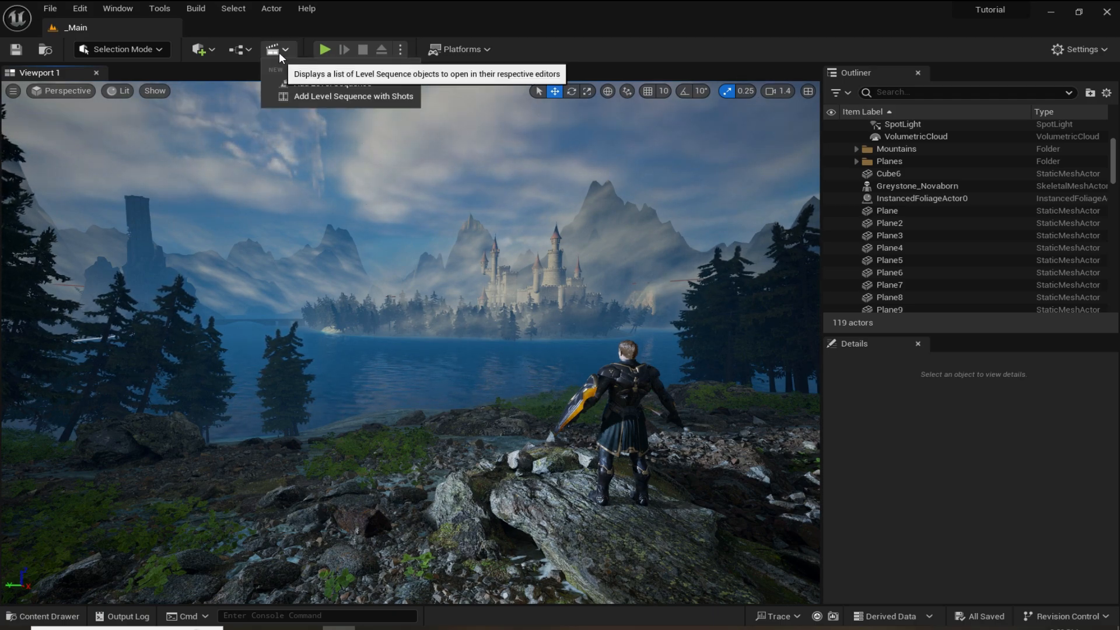
pyautogui.click(322, 83)
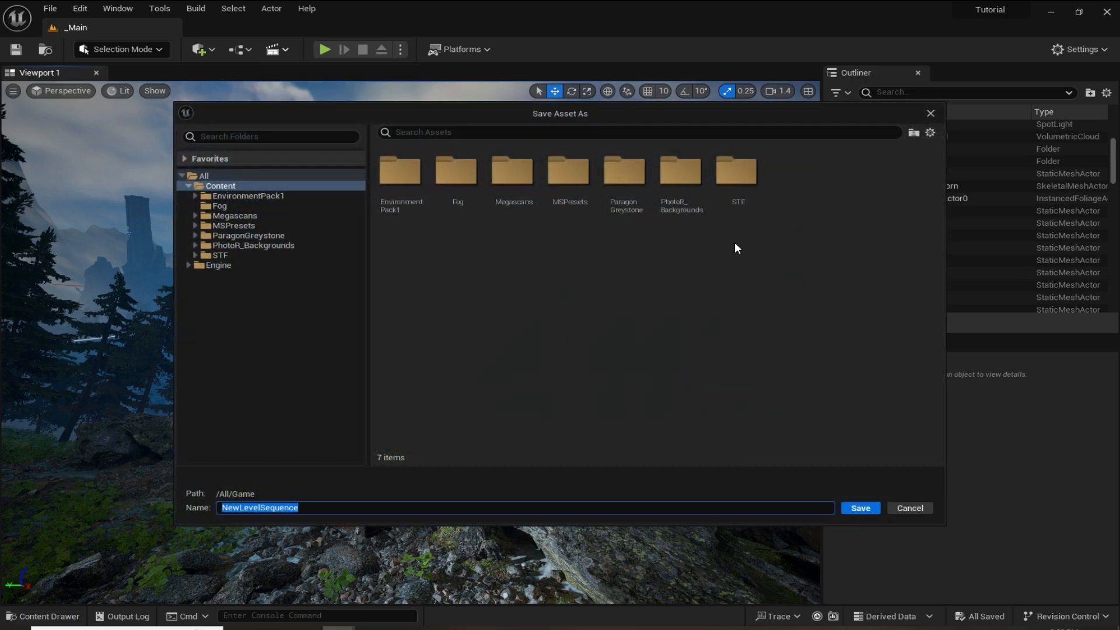
pyautogui.rightClick(694, 259)
pyautogui.click(762, 283)
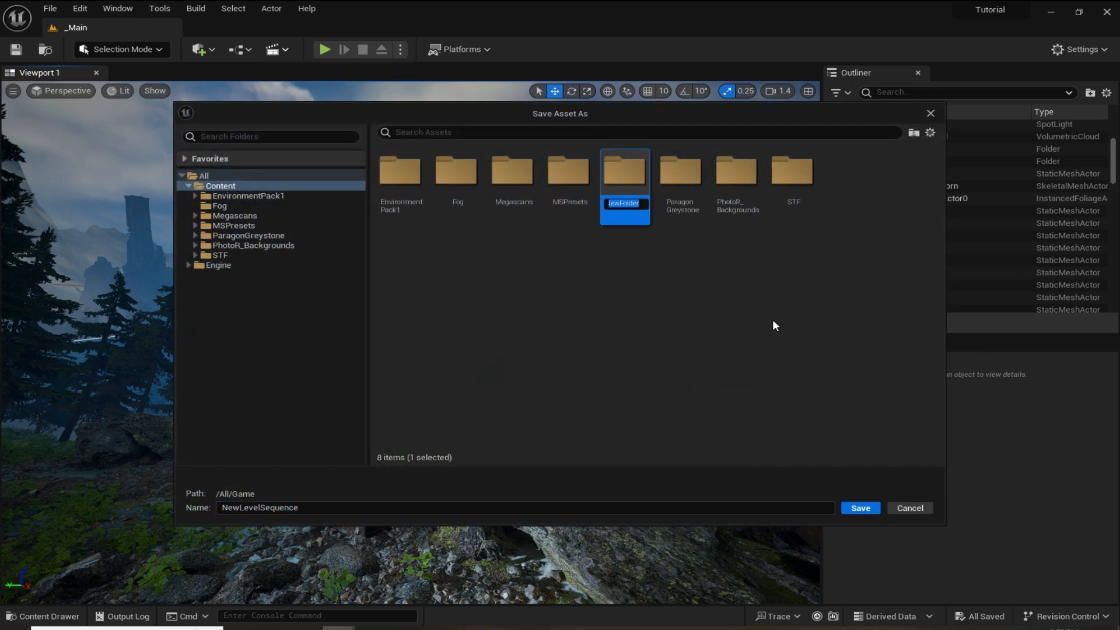
pyautogui.write('Level_SQ')
pyautogui.press('Return')
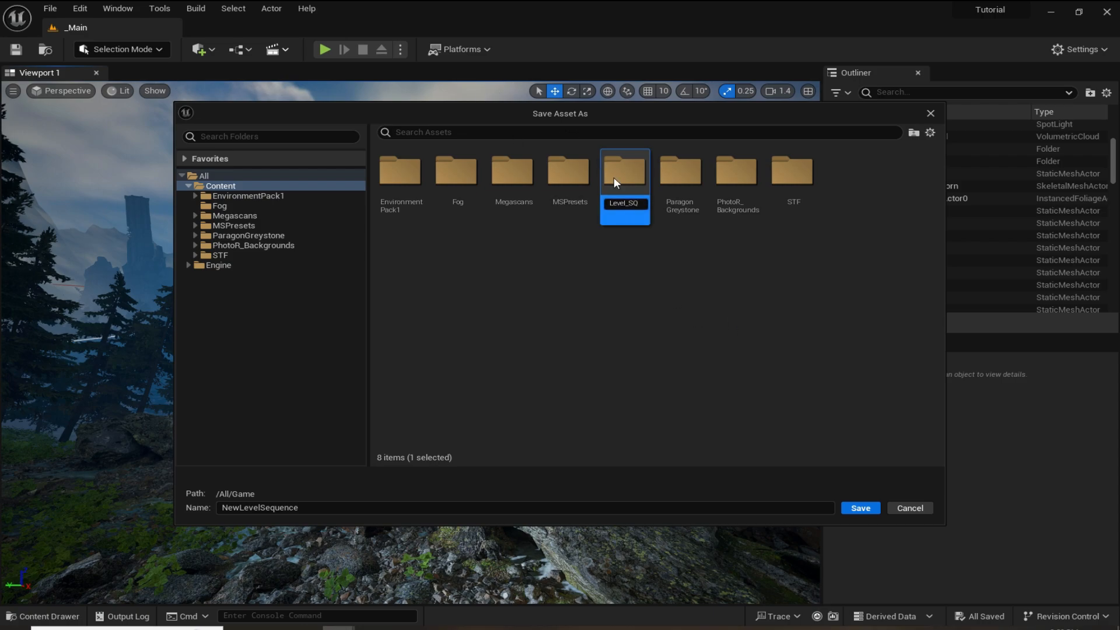
pyautogui.doubleClick(614, 177)
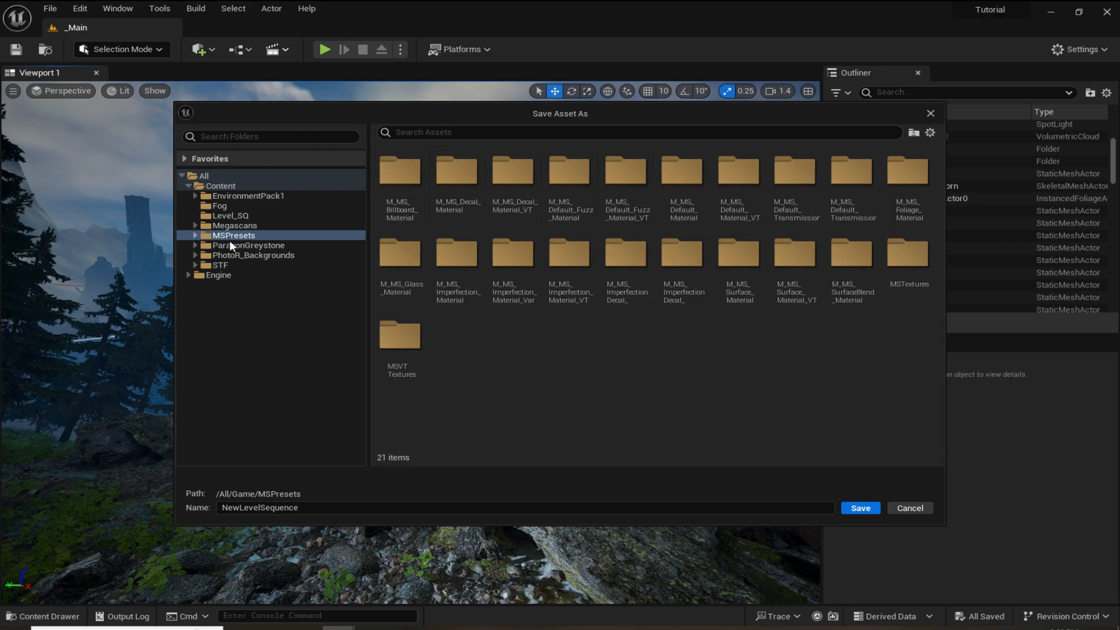
pyautogui.click(251, 216)
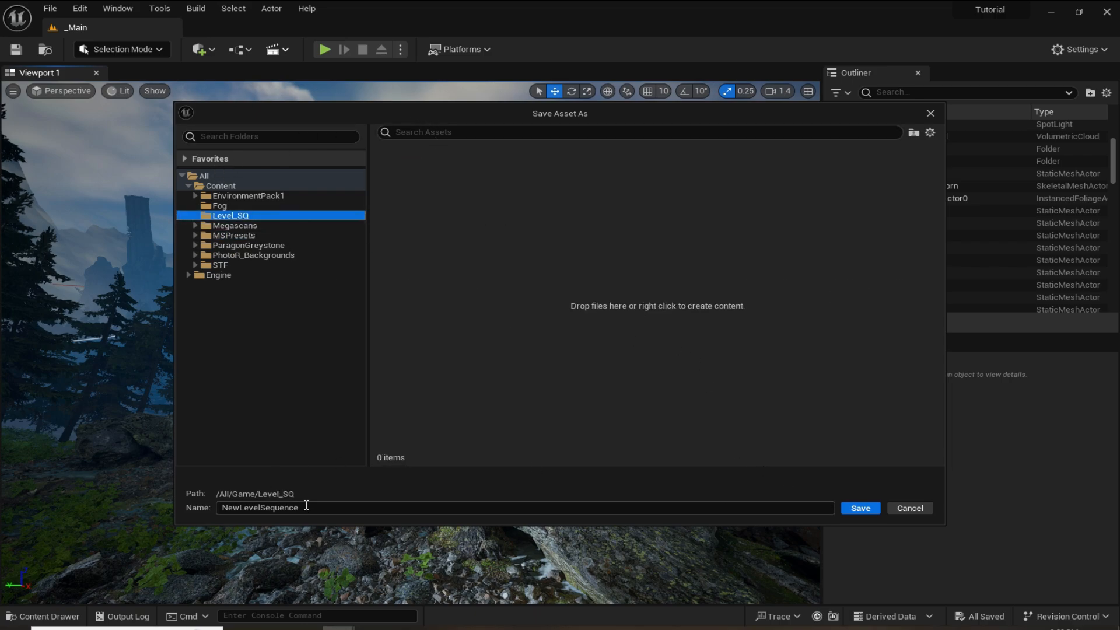
pyautogui.click(872, 510)
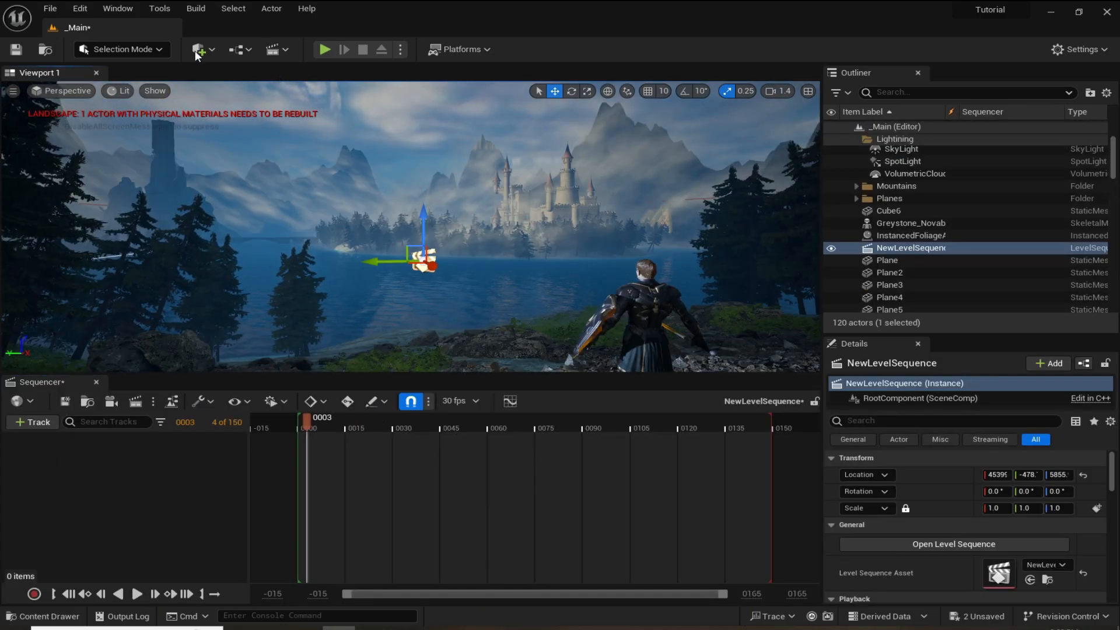
# - Place a Cine Camera Actor in the level
pyautogui.click(201, 51)
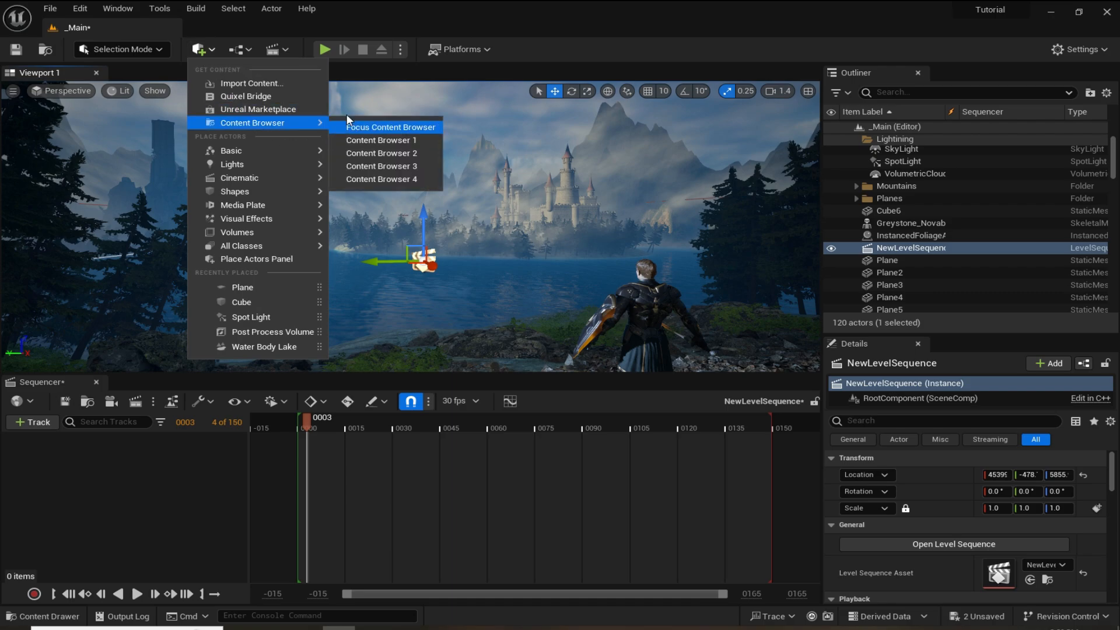
pyautogui.write('camera')
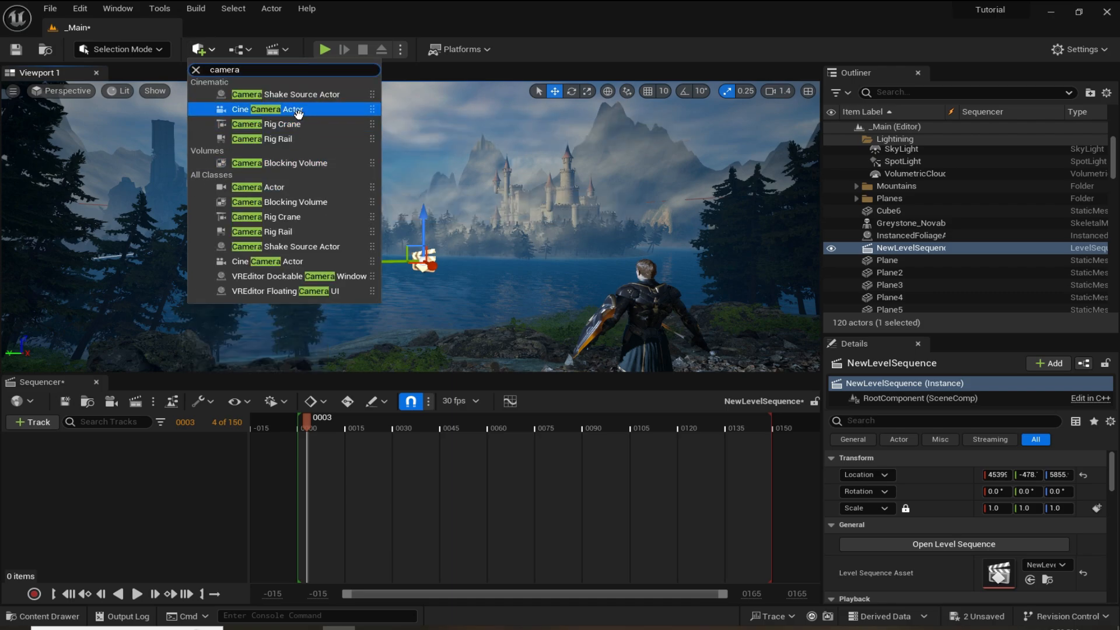
pyautogui.moveTo(285, 110); pyautogui.dragTo(483, 117)
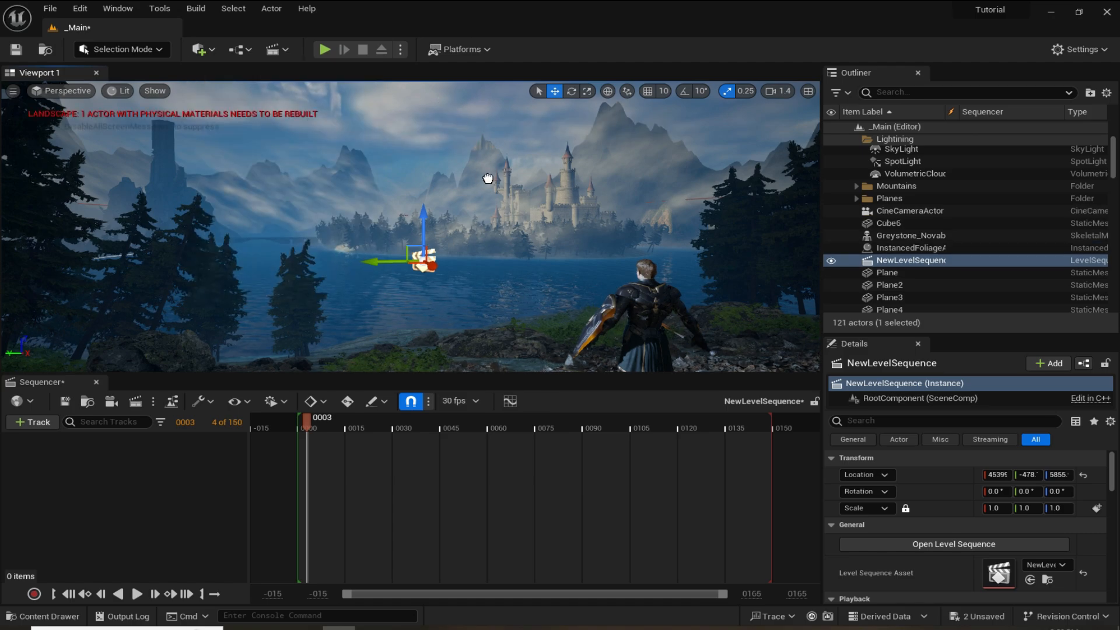
# - Frame the view from behind the knight on the rock toward the castle and snap the CineCameraActor to that view
pyautogui.moveTo(487, 179); pyautogui.dragTo(476, 142)
pyautogui.press('s')
pyautogui.moveTo(476, 142)
pyautogui.mouseDown(button='right')
pyautogui.moveTo(460, 141)
pyautogui.moveTo(484, 137)
pyautogui.moveTo(473, 137)
pyautogui.mouseUp(button='right')
pyautogui.press('a')
pyautogui.press('s')
pyautogui.press('d')
pyautogui.press('w')
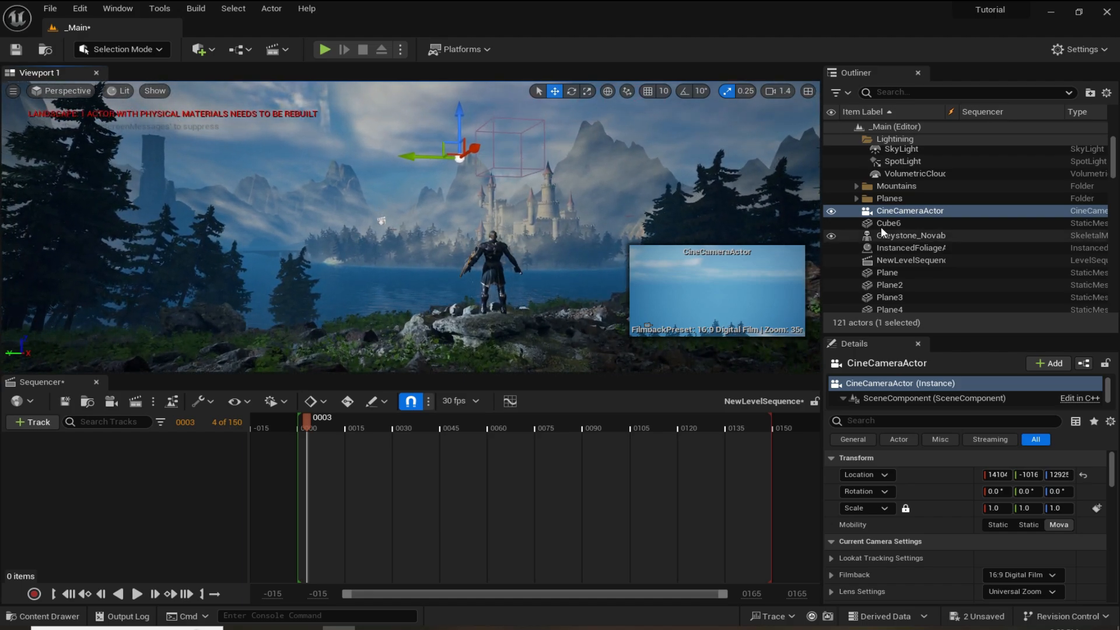
pyautogui.rightClick(922, 212)
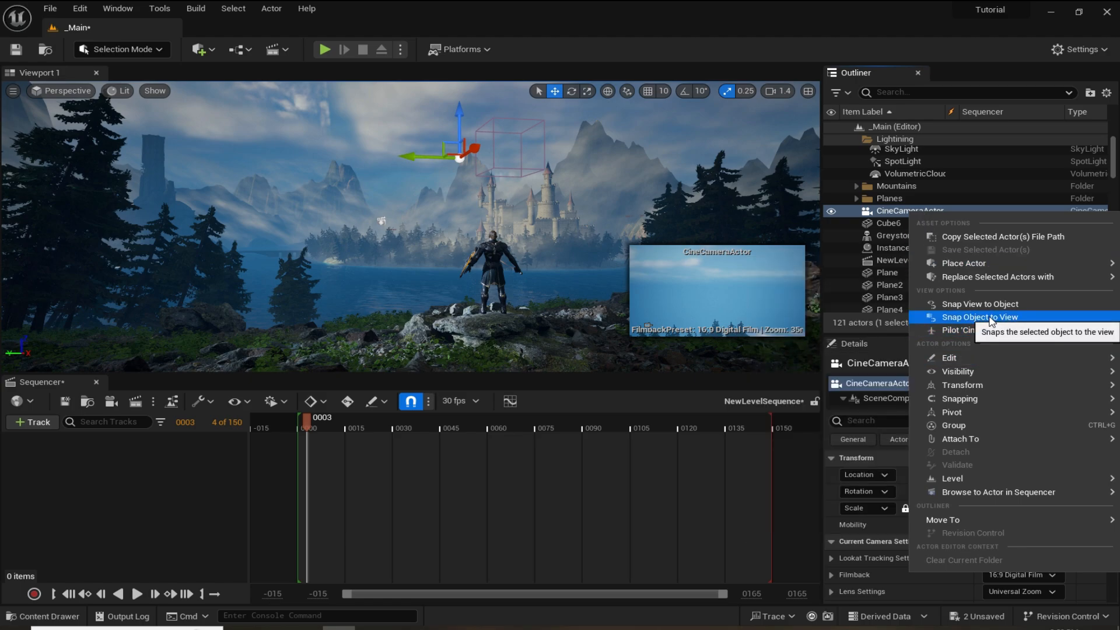
pyautogui.click(990, 318)
# - Add the CineCameraActor to NewLevelSequence and set its Filmback to 16:9 DSLR
pyautogui.moveTo(910, 211); pyautogui.dragTo(68, 453)
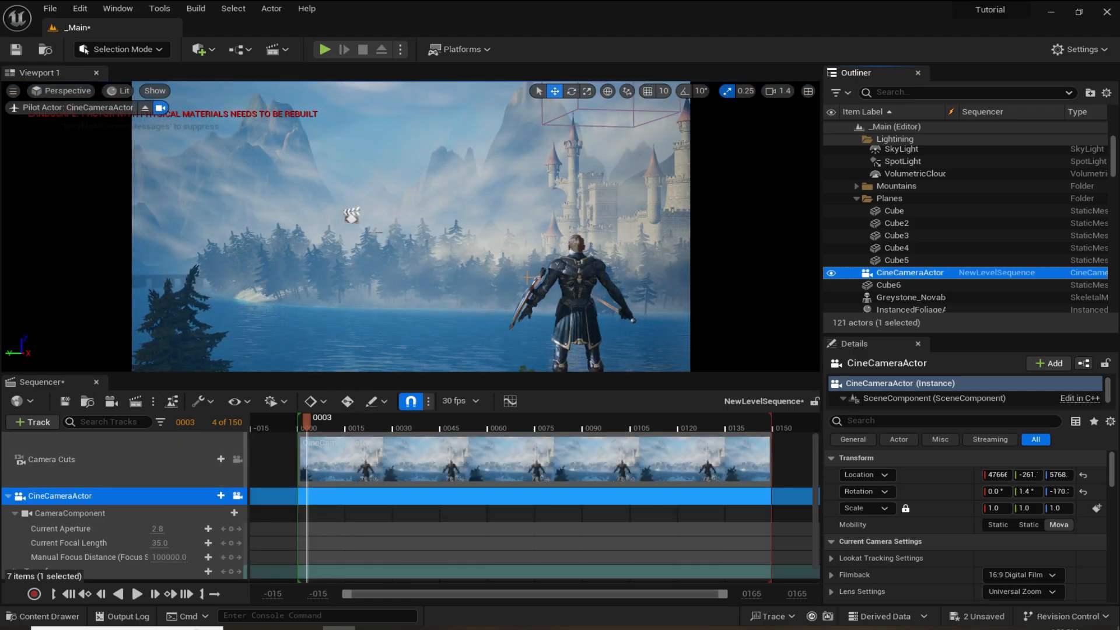
pyautogui.scroll(-1, 956, 490)
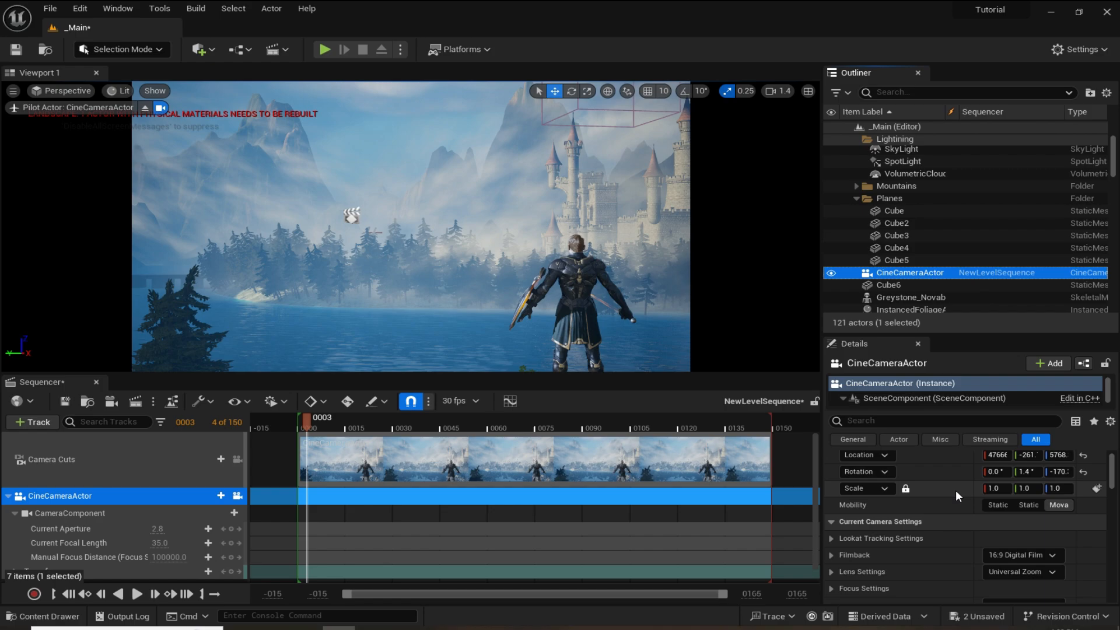
pyautogui.click(1042, 553)
pyautogui.click(1006, 423)
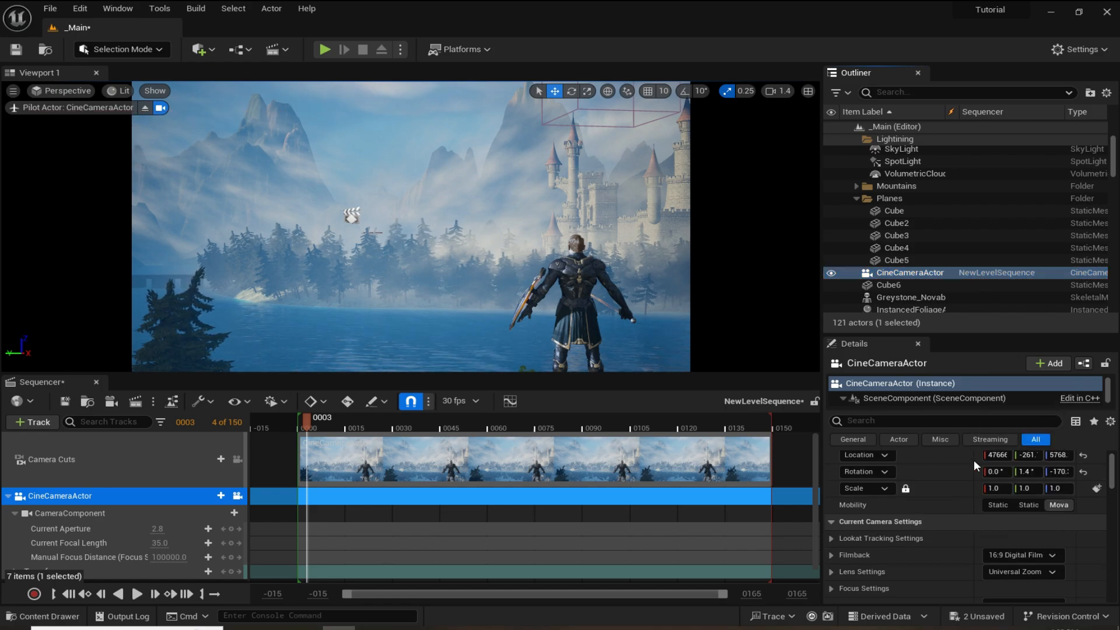
# - Set the cine camera's Current Aperture to 4.0 and reduce its Current Focal Length to about 18.35
pyautogui.scroll(-3, 938, 540)
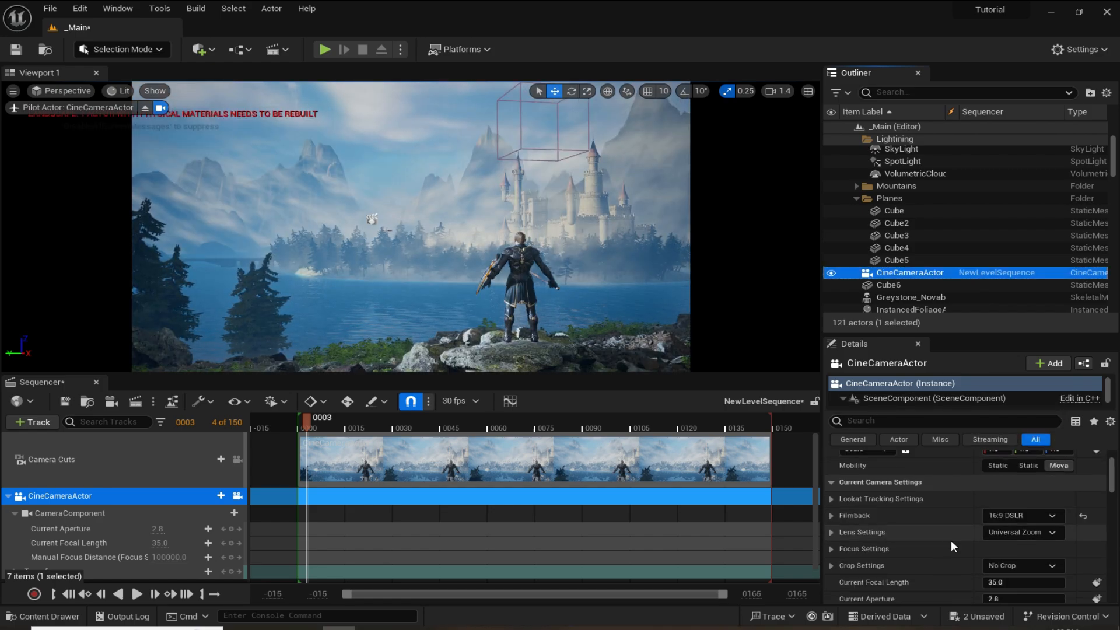
pyautogui.scroll(-1, 951, 543)
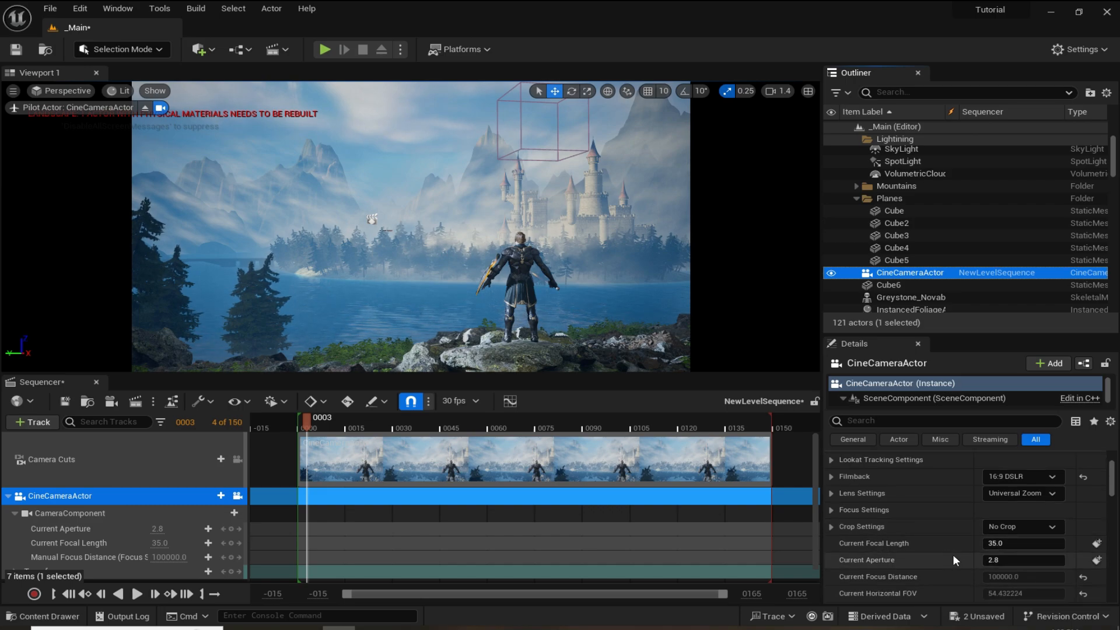
pyautogui.click(1000, 560)
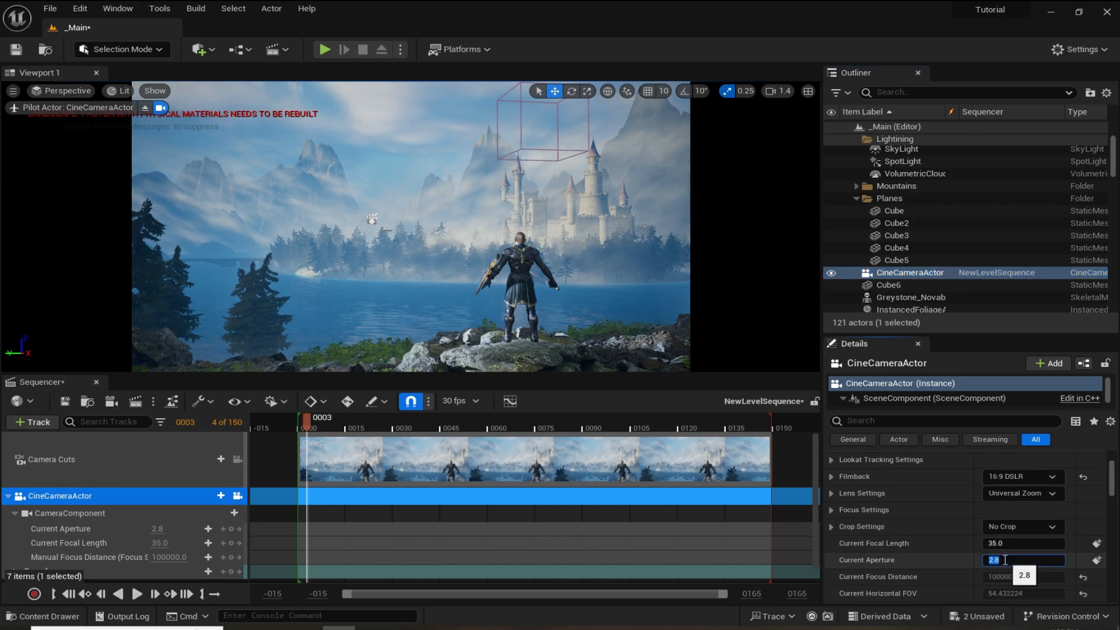
pyautogui.write('4')
pyautogui.press('Return')
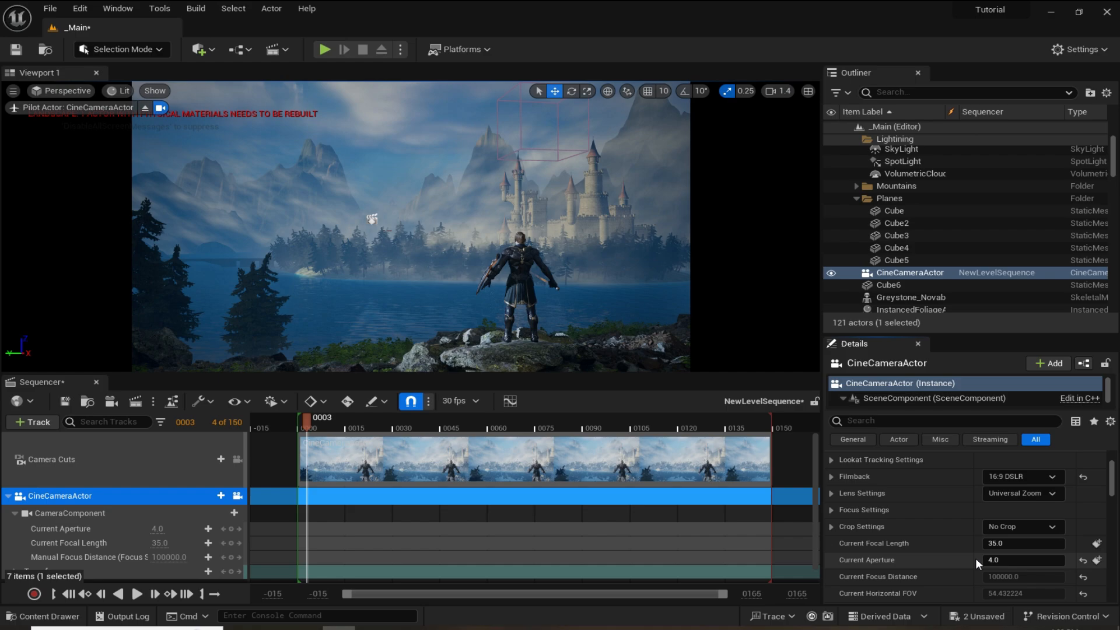
pyautogui.scroll(-1, 978, 563)
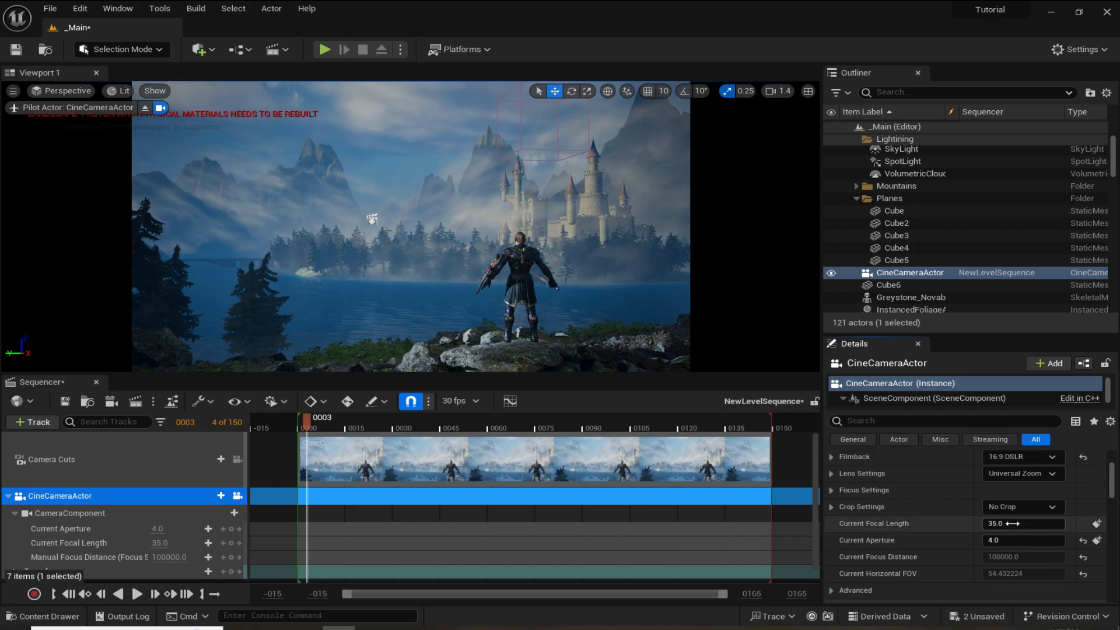
pyautogui.moveTo(1013, 524); pyautogui.dragTo(983, 523)
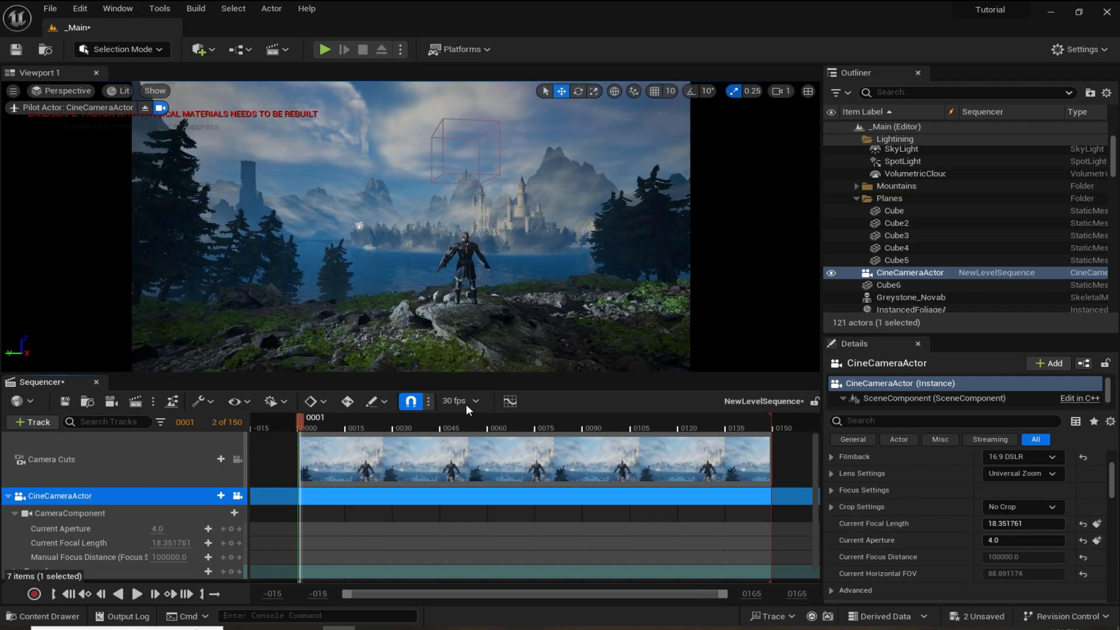
# - Set the sequence display rate to 24 fps (film) and move the playhead to frame 0
pyautogui.click(467, 404)
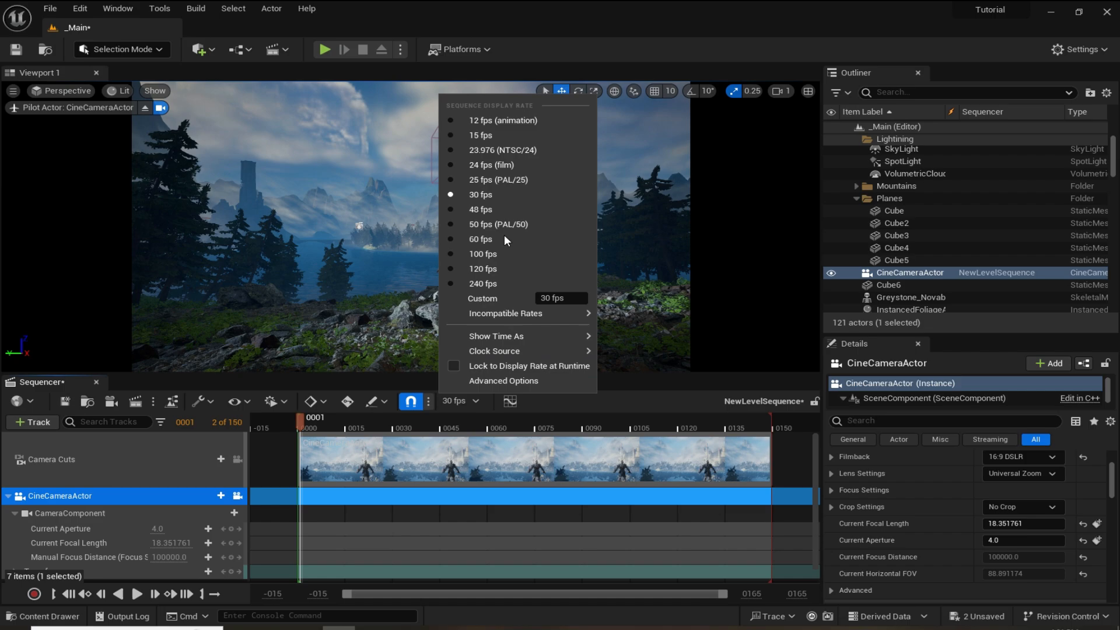
pyautogui.click(495, 164)
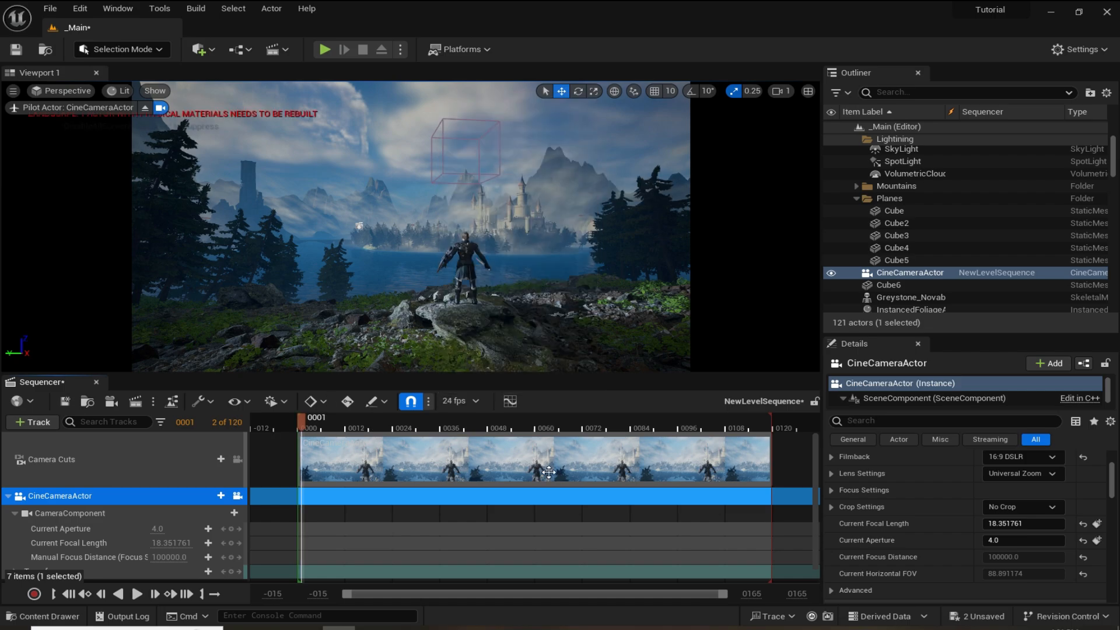
pyautogui.click(299, 424)
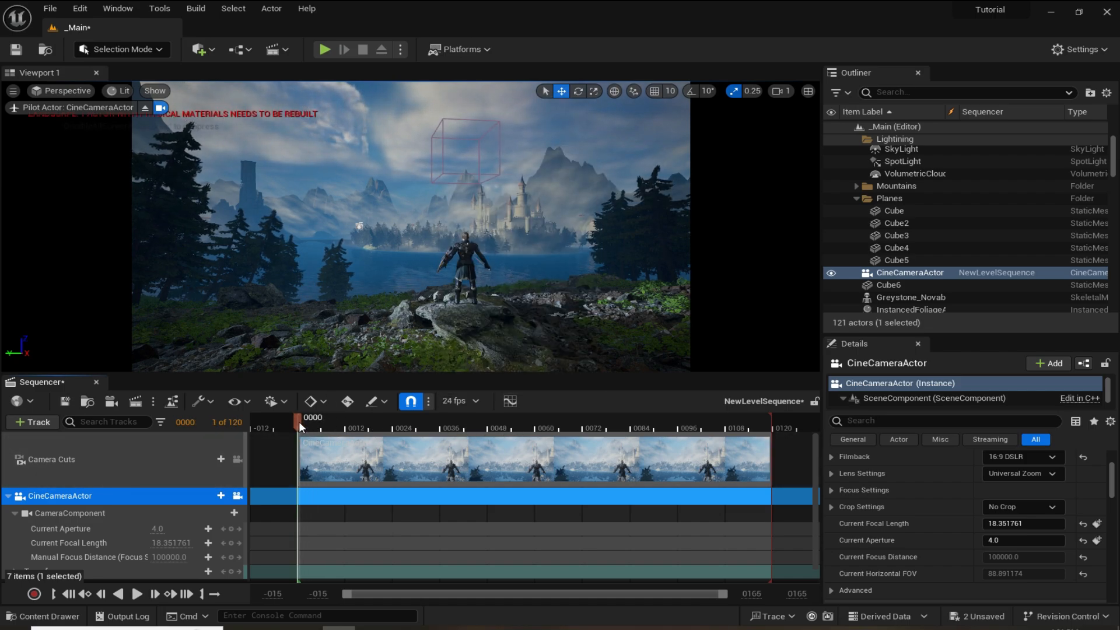
# - Pull the piloted camera back for a wide opening shot behind the knight and key its Transform at frame 0
pyautogui.press('s')
pyautogui.moveTo(411, 234); pyautogui.dragTo(414, 219, button='right')
pyautogui.press('s')
pyautogui.press('a')
pyautogui.press('e')
pyautogui.moveTo(510, 196); pyautogui.dragTo(510, 196, button='right')
pyautogui.press('d')
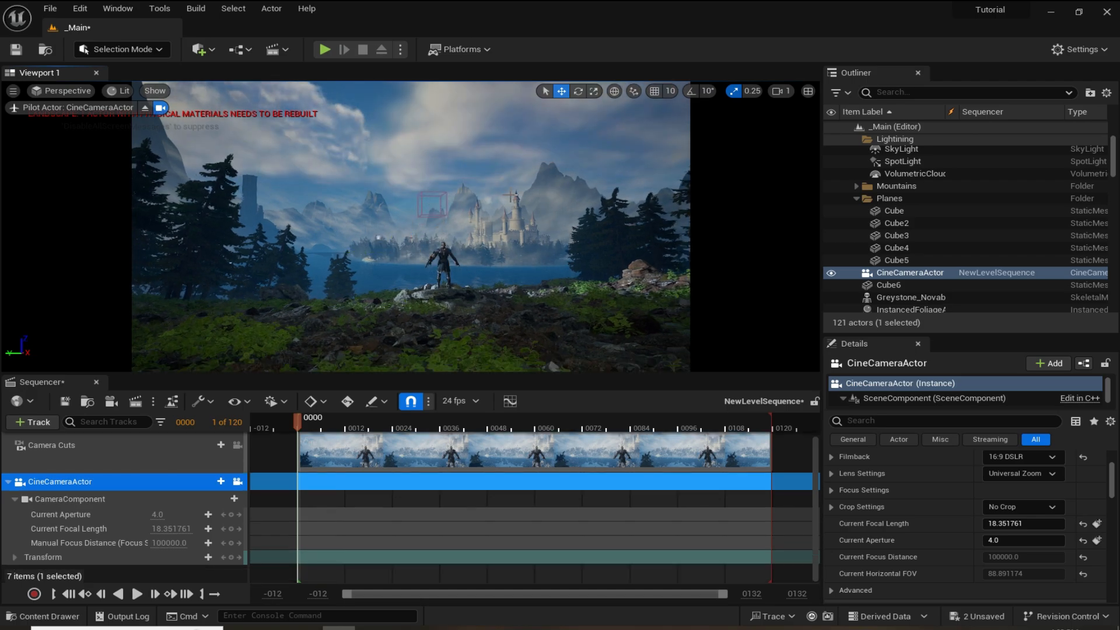
pyautogui.click(231, 557)
# - At frame 120, move the camera forward and slightly sideways toward the knight and key its Transform
pyautogui.moveTo(298, 419); pyautogui.dragTo(779, 426)
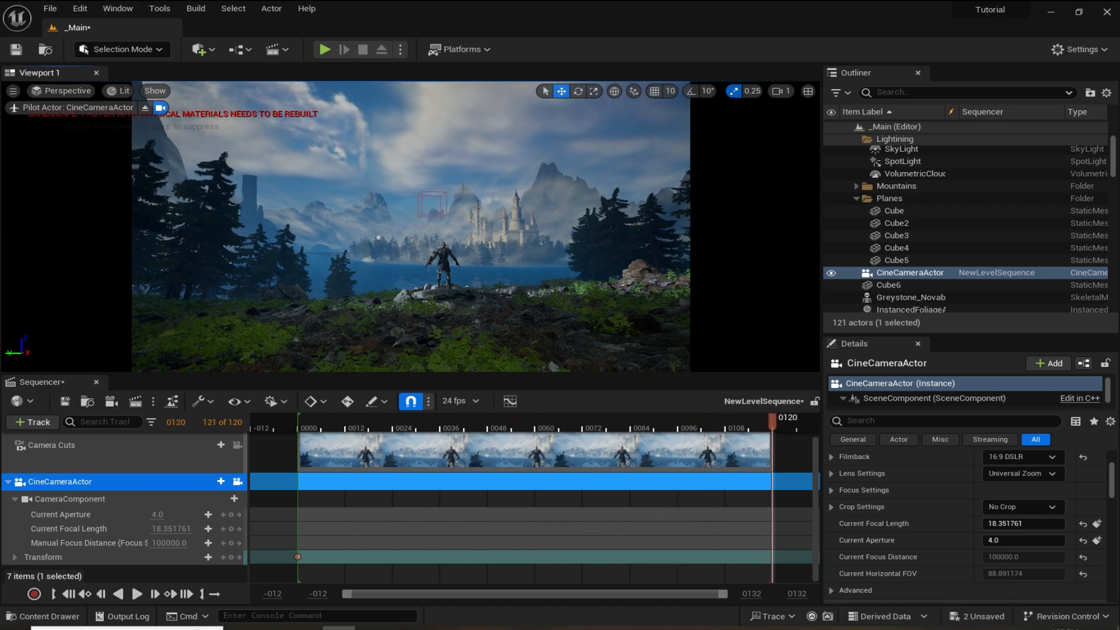
pyautogui.press('w')
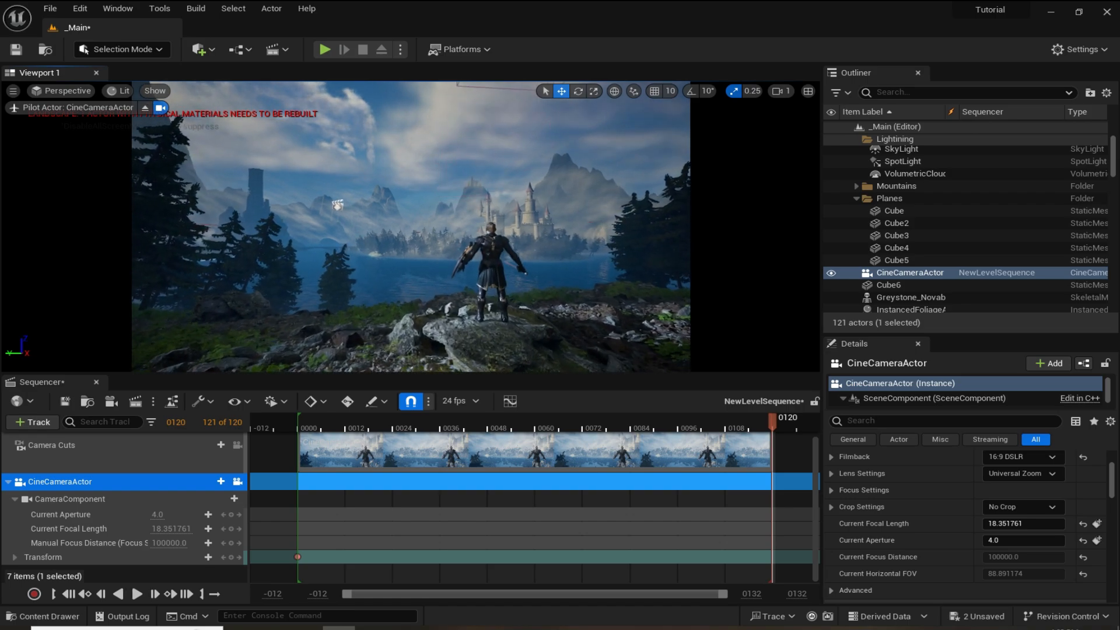
pyautogui.press('a')
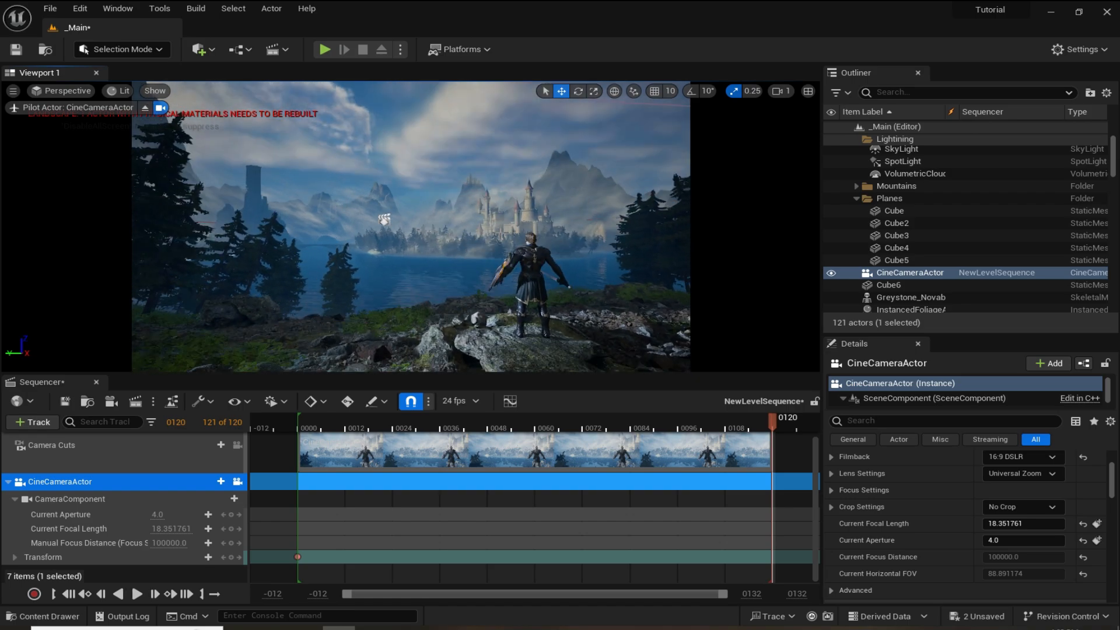
pyautogui.click(230, 558)
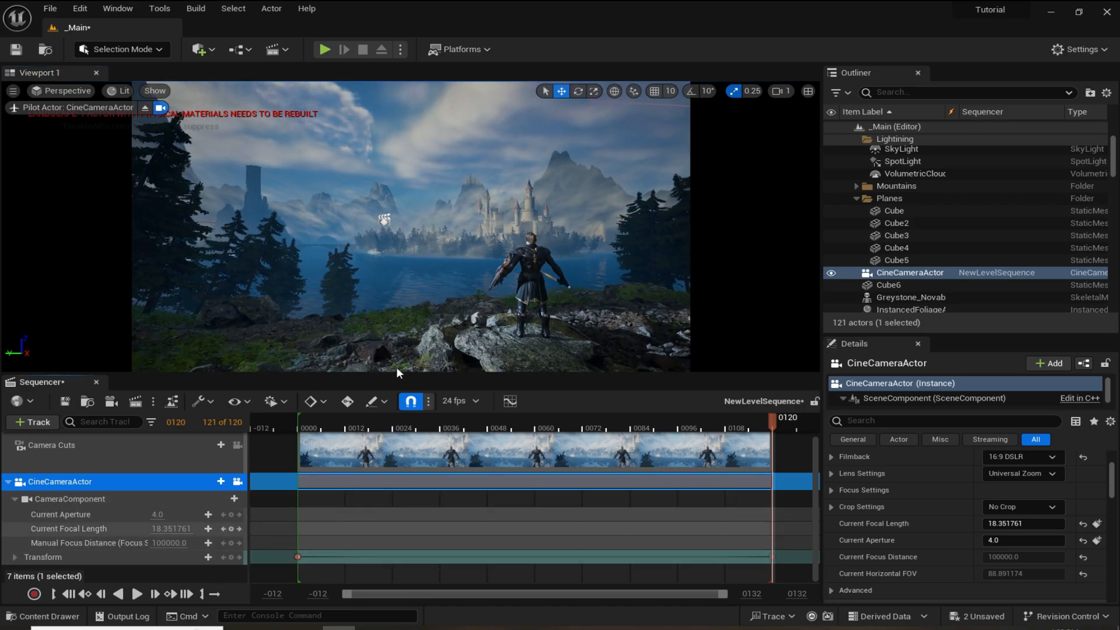
# - Play the sequence from the start to check the camera move toward the knight
pyautogui.click(292, 421)
pyautogui.press('space')
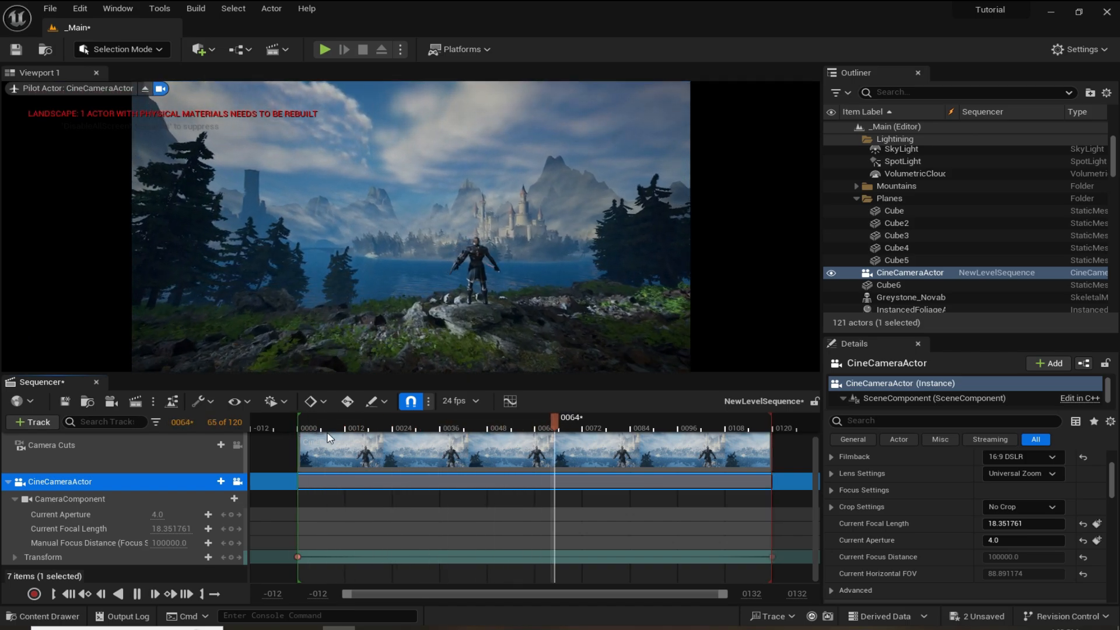
pyautogui.press('space')
# - Extend the playback range and the Camera Cuts section to frame 240 and move the last Transform key there
pyautogui.keyDown('ctrl'); pyautogui.scroll(-5, 540, 458); pyautogui.keyUp('ctrl')
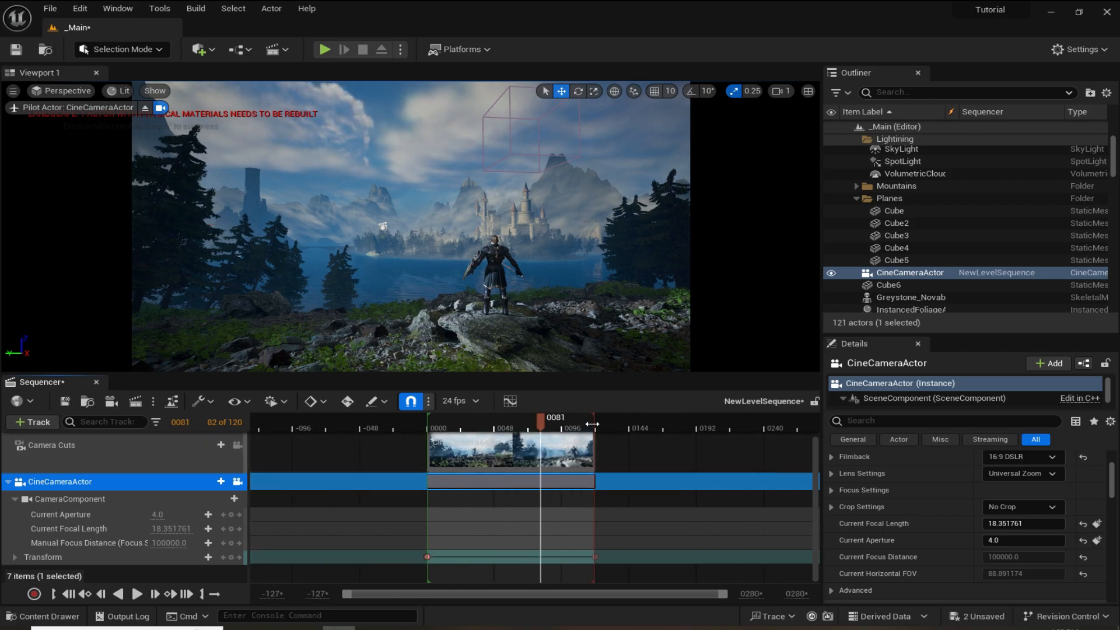
pyautogui.moveTo(597, 423); pyautogui.dragTo(761, 434)
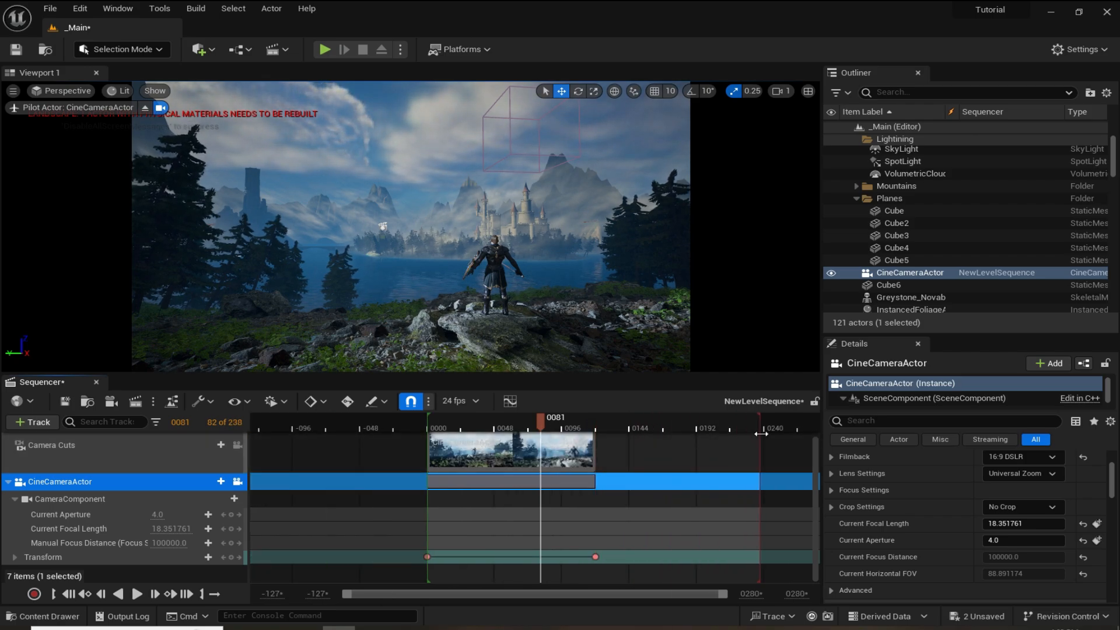
pyautogui.moveTo(595, 453); pyautogui.dragTo(763, 450)
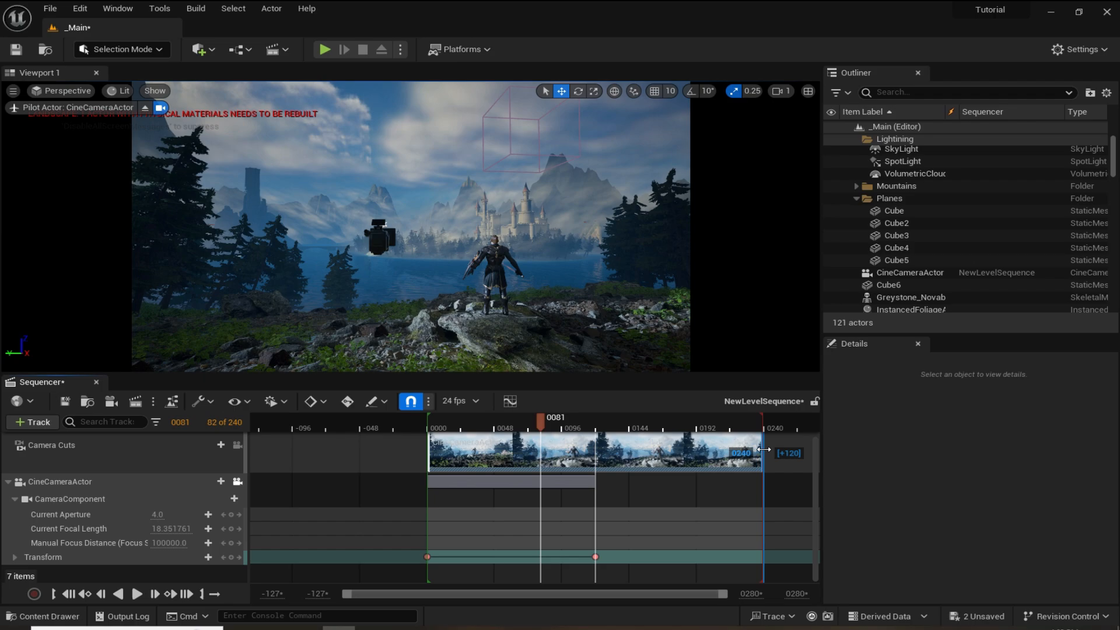
pyautogui.click(595, 558)
pyautogui.moveTo(594, 556); pyautogui.dragTo(758, 556)
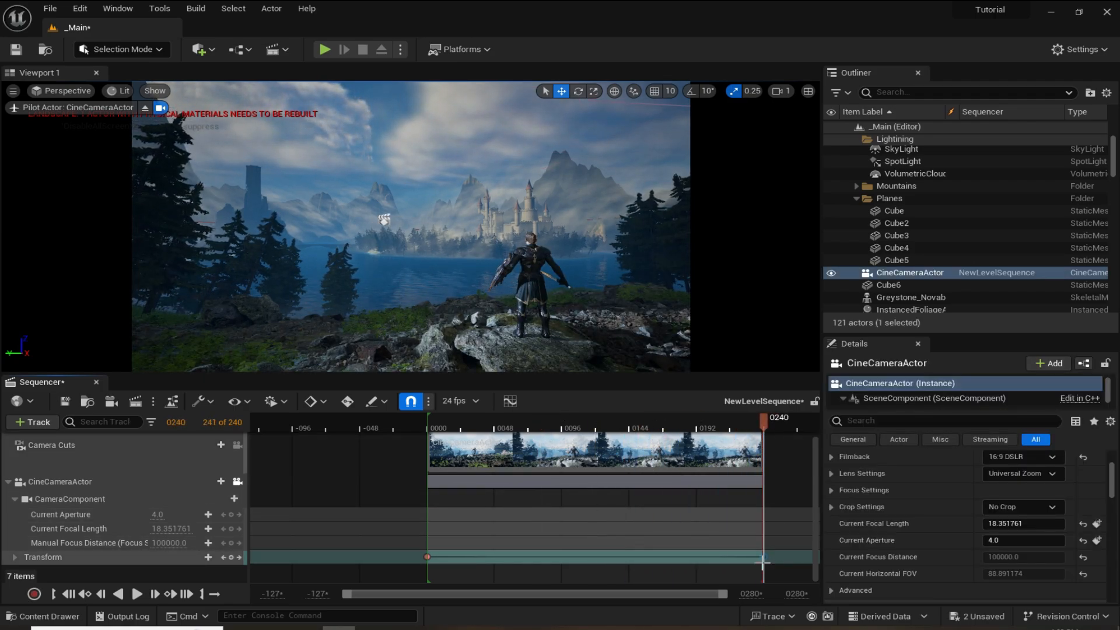
# - Play the lengthened sequence from just before frame 0 to check the slower camera move
pyautogui.click(441, 528)
pyautogui.click(413, 425)
pyautogui.press('space')
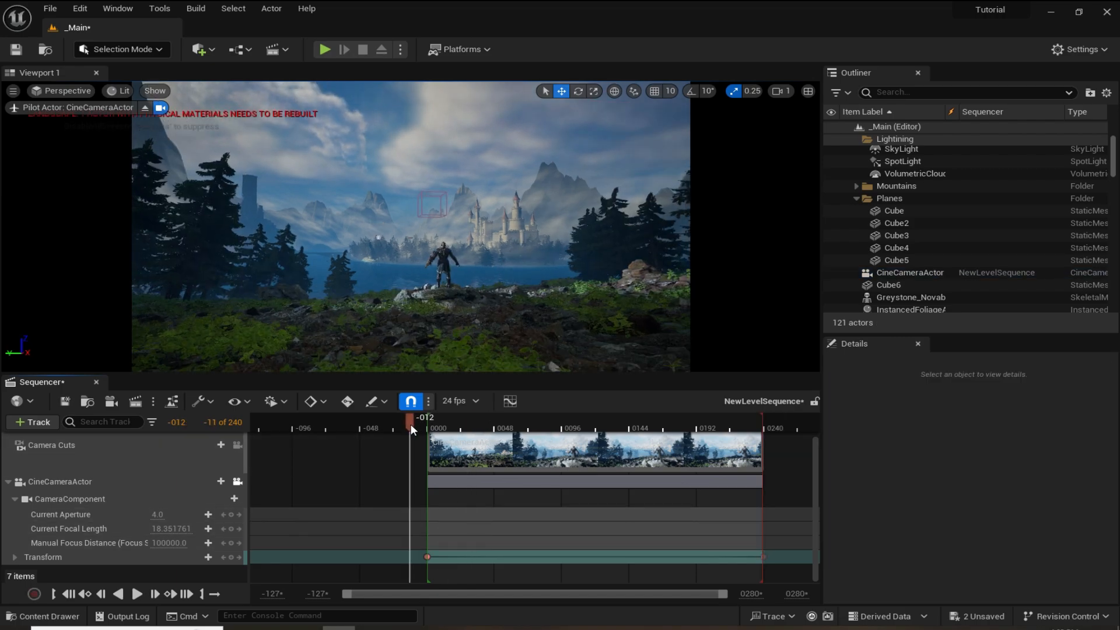
pyautogui.press('space')
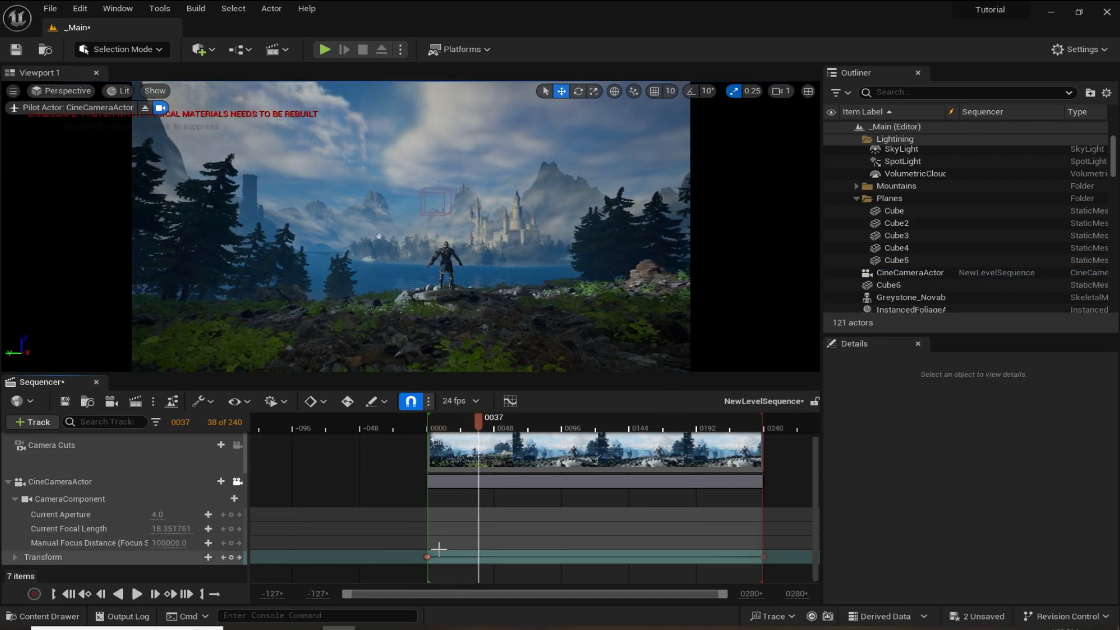
# - Set the first and last camera Transform keys to Linear interpolation and play the sequence from frame 0
pyautogui.click(426, 558)
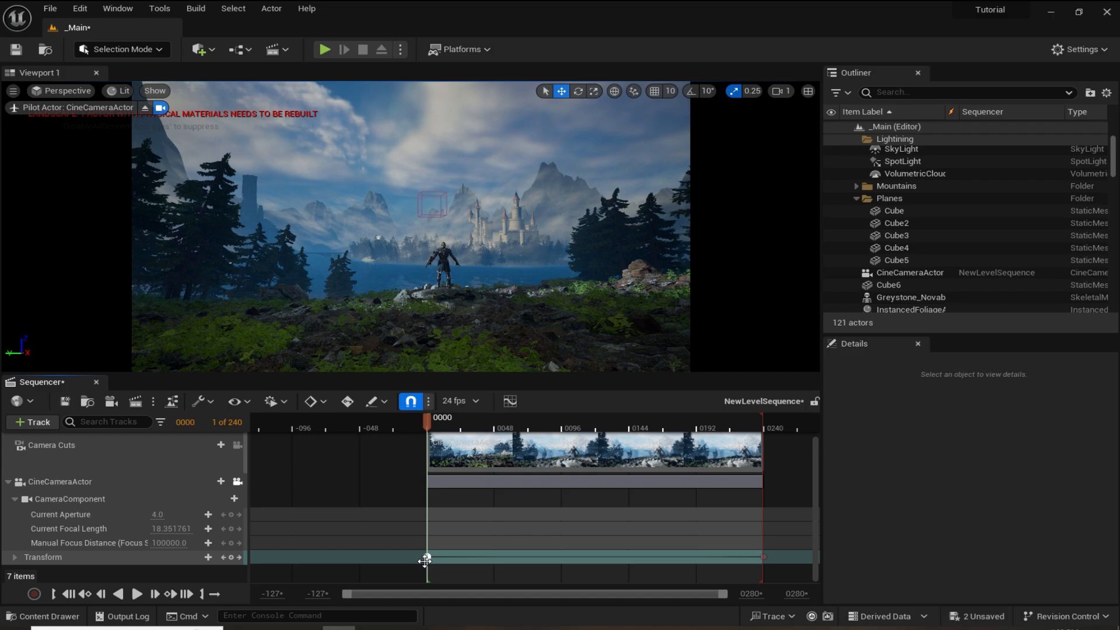
pyautogui.click(761, 558)
pyautogui.rightClick(764, 559)
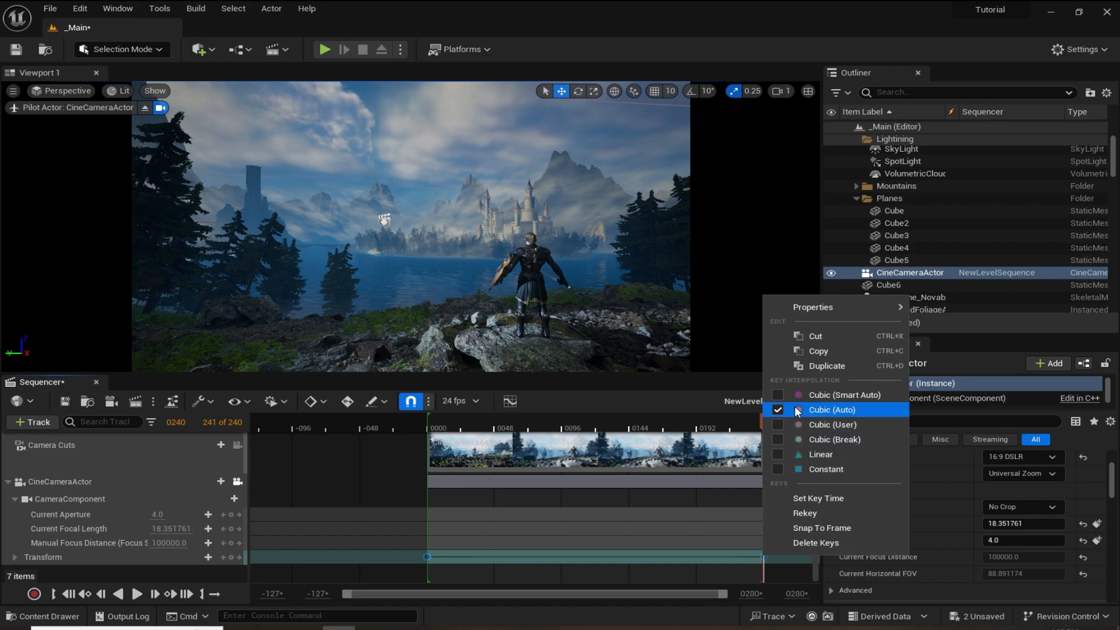
pyautogui.click(798, 455)
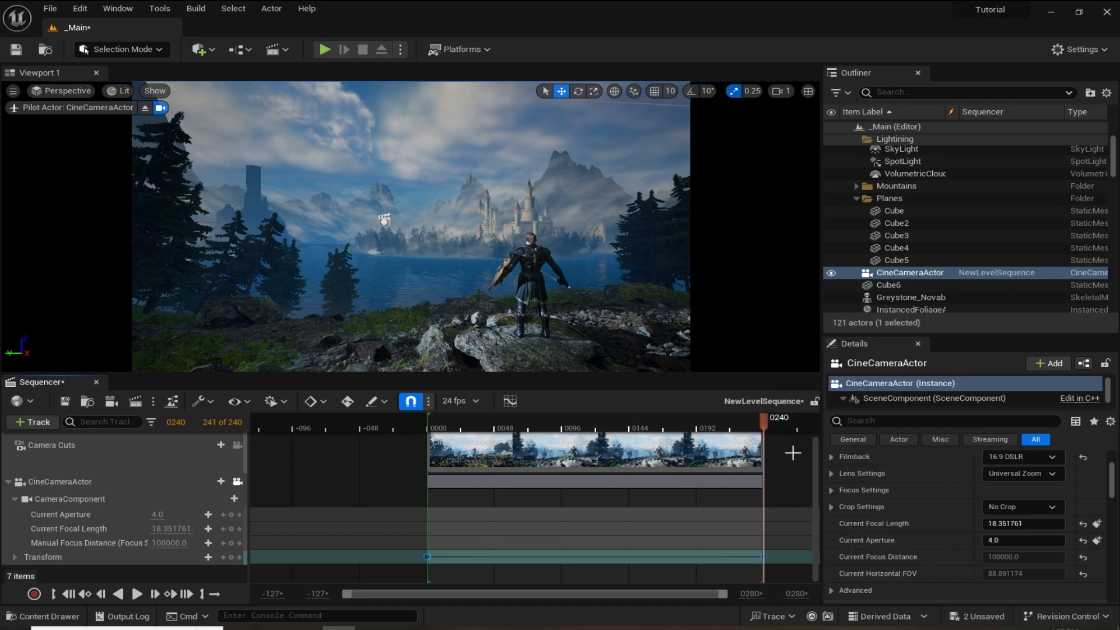
pyautogui.click(429, 421)
pyautogui.press('space')
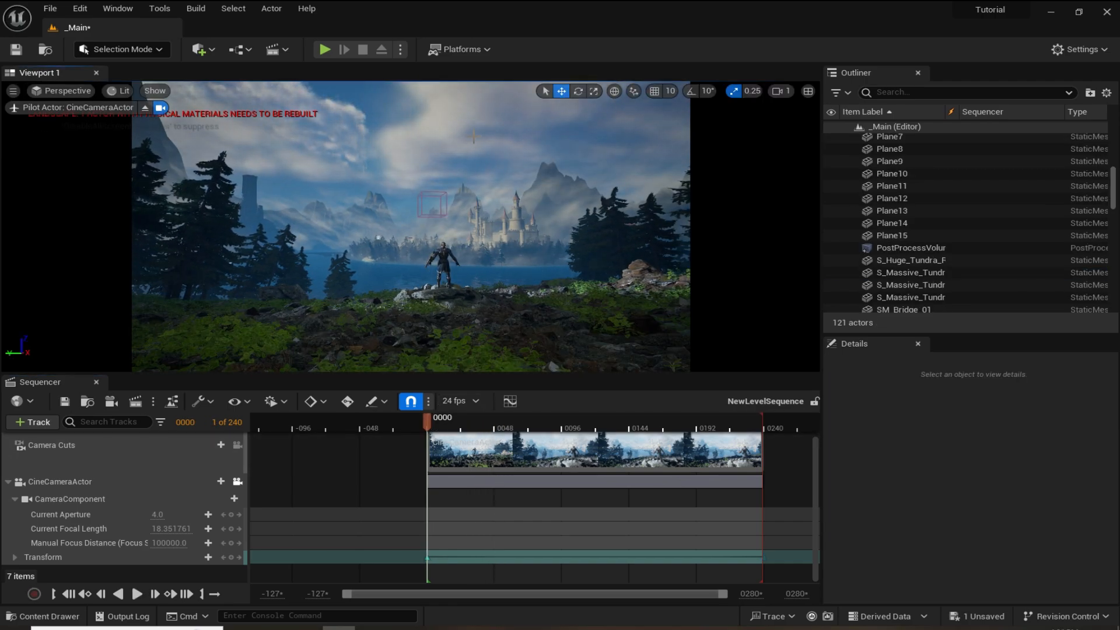
# - Add Greystone_Novaborn to the sequence, give it the Idle animation and play it from the start
pyautogui.click(444, 254)
pyautogui.moveTo(910, 229); pyautogui.dragTo(88, 554)
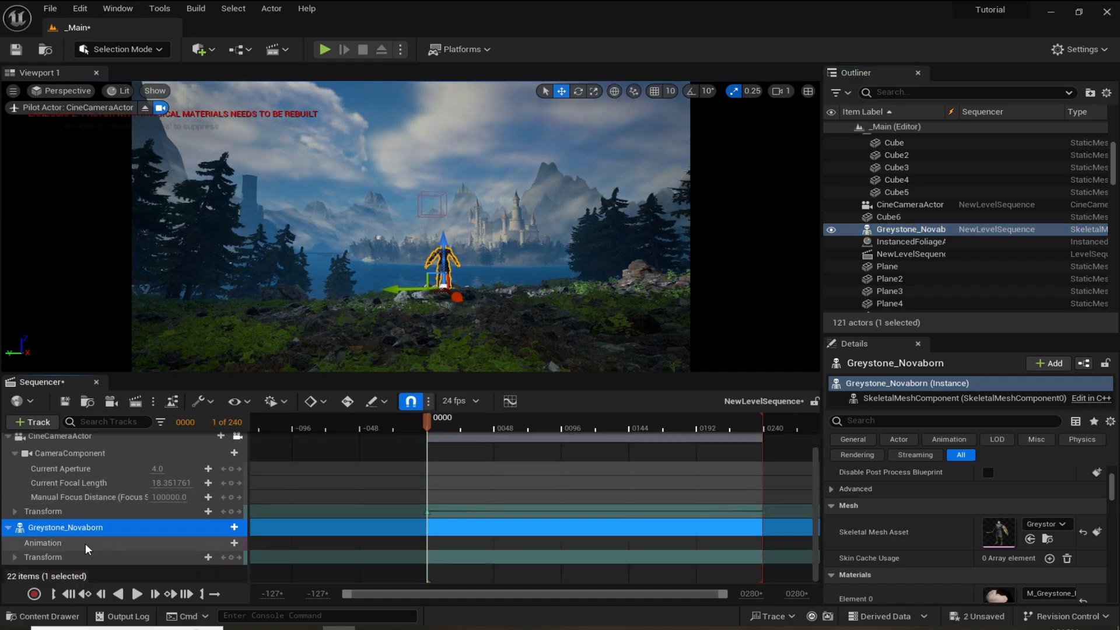
pyautogui.click(234, 542)
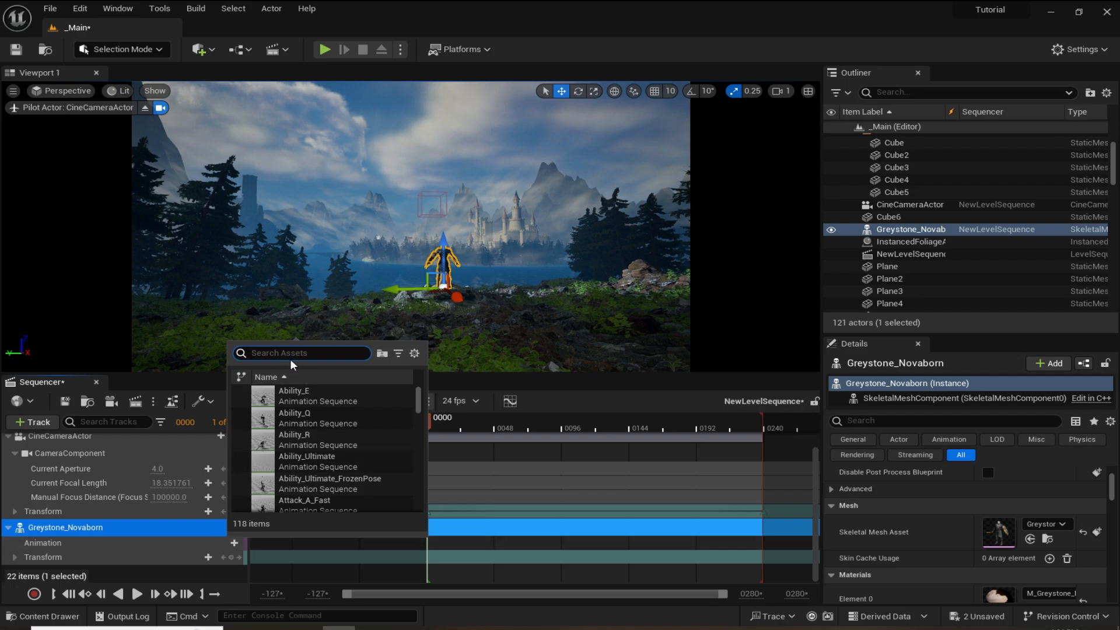
pyautogui.write('idle')
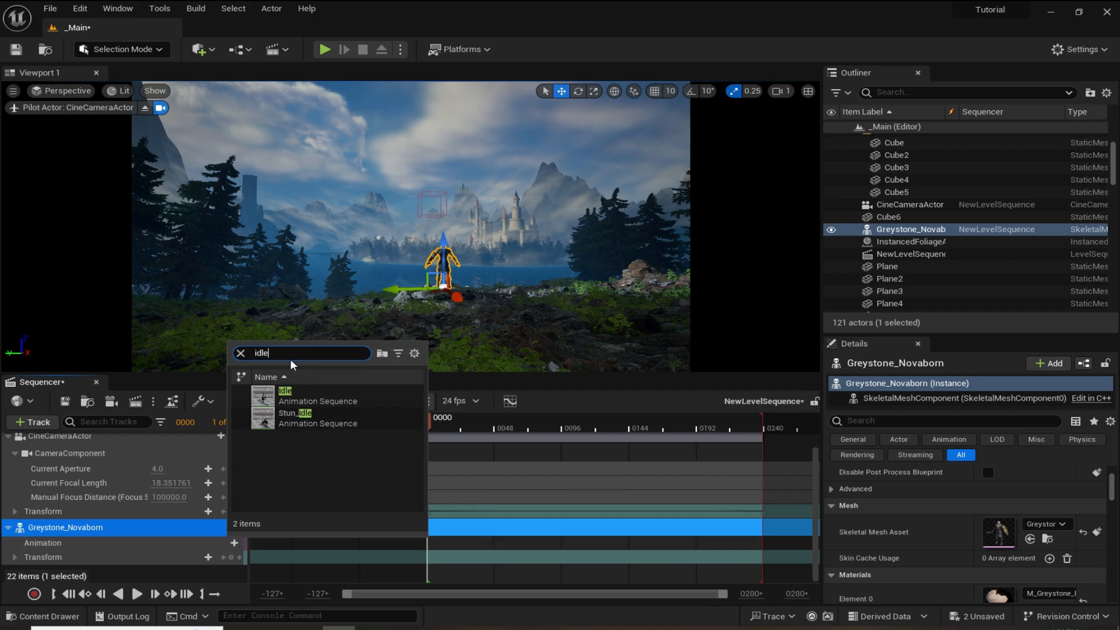
pyautogui.click(304, 393)
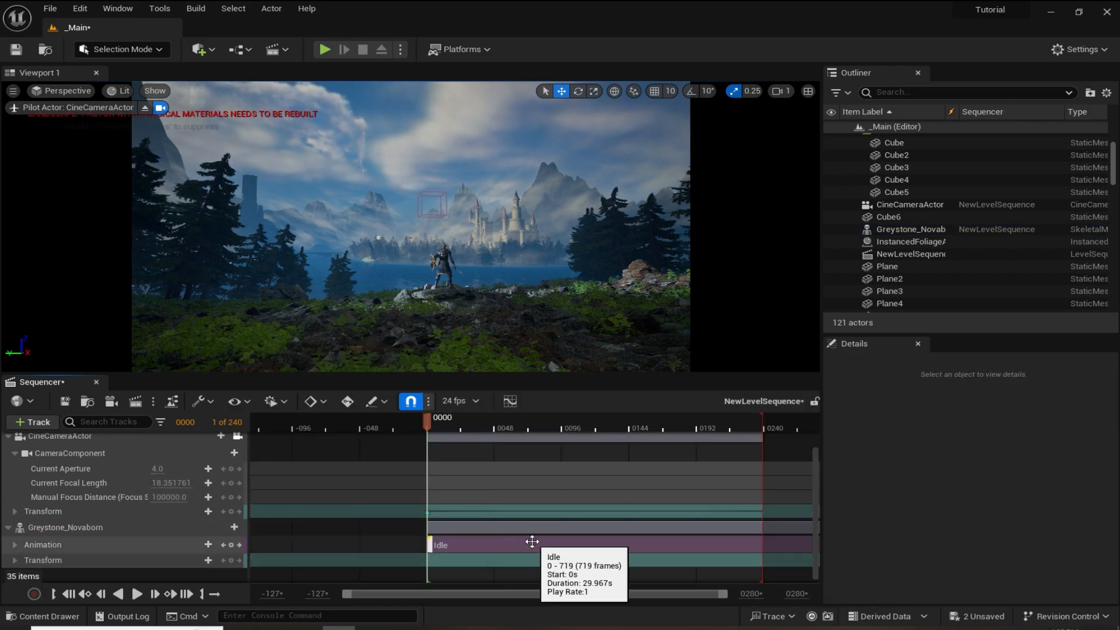
pyautogui.moveTo(427, 425)
pyautogui.mouseDown()
pyautogui.moveTo(445, 423)
pyautogui.moveTo(428, 424)
pyautogui.mouseUp()
pyautogui.press('space')
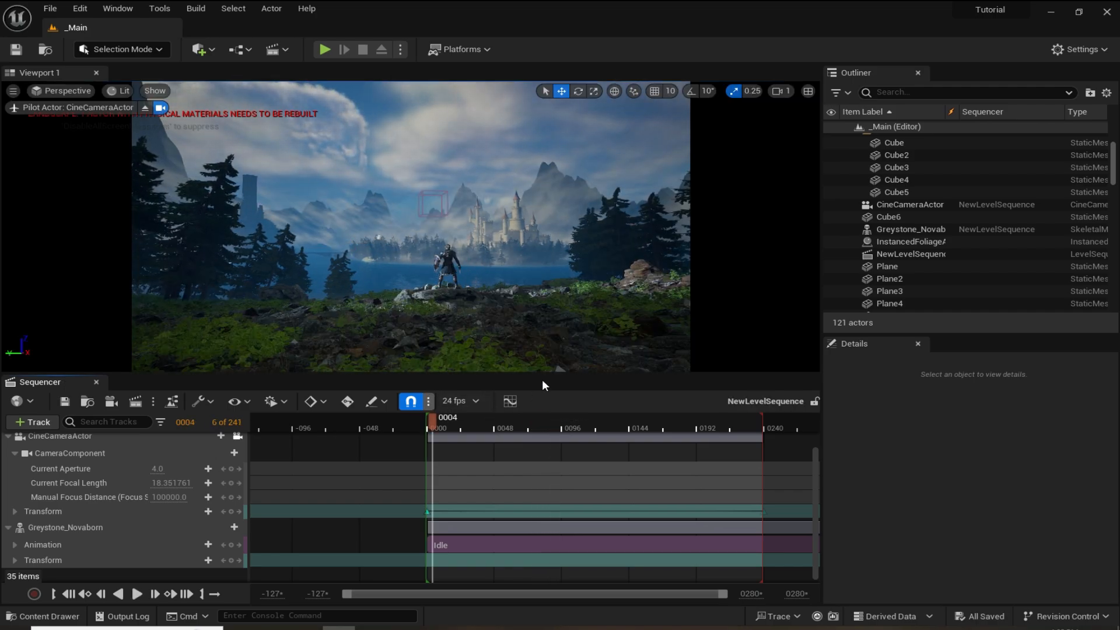
pyautogui.click(204, 50)
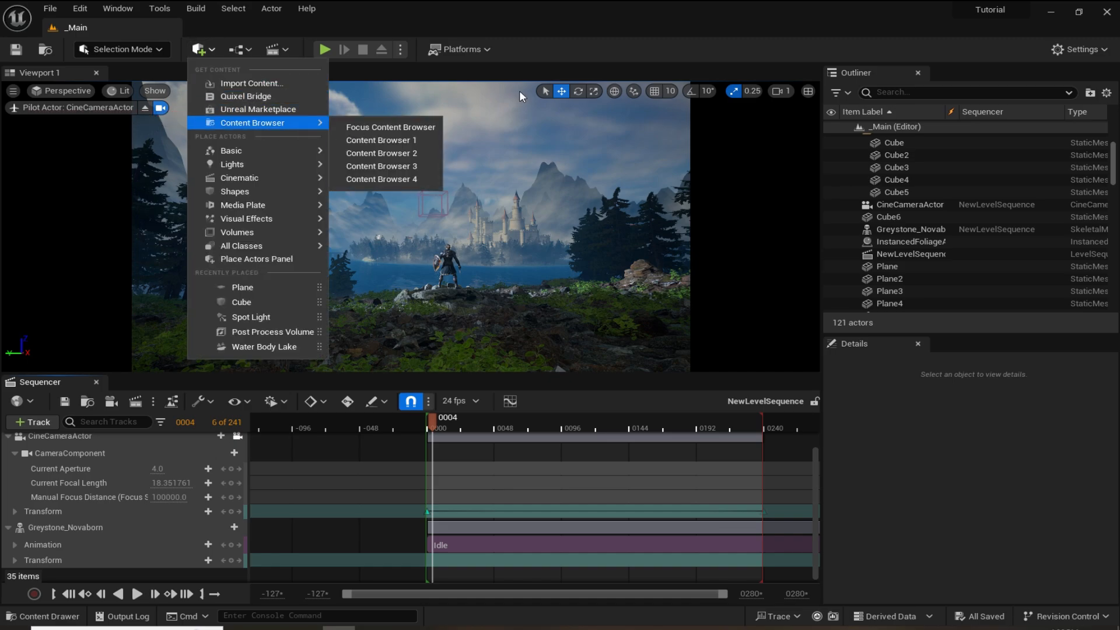
pyautogui.write('win')
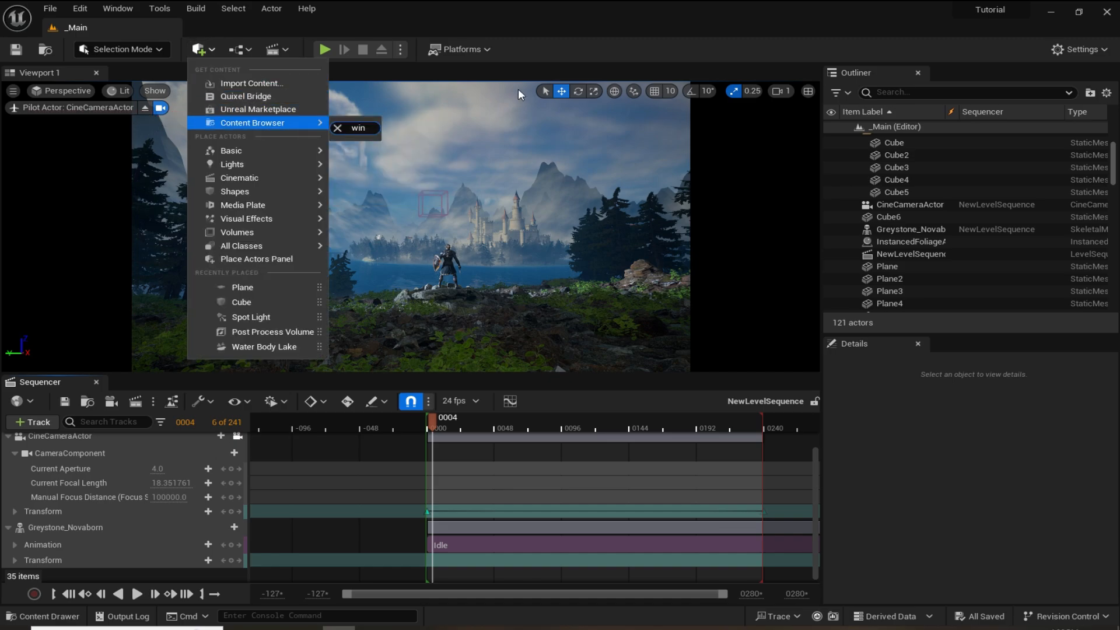
pyautogui.click(194, 54)
pyautogui.click(195, 54)
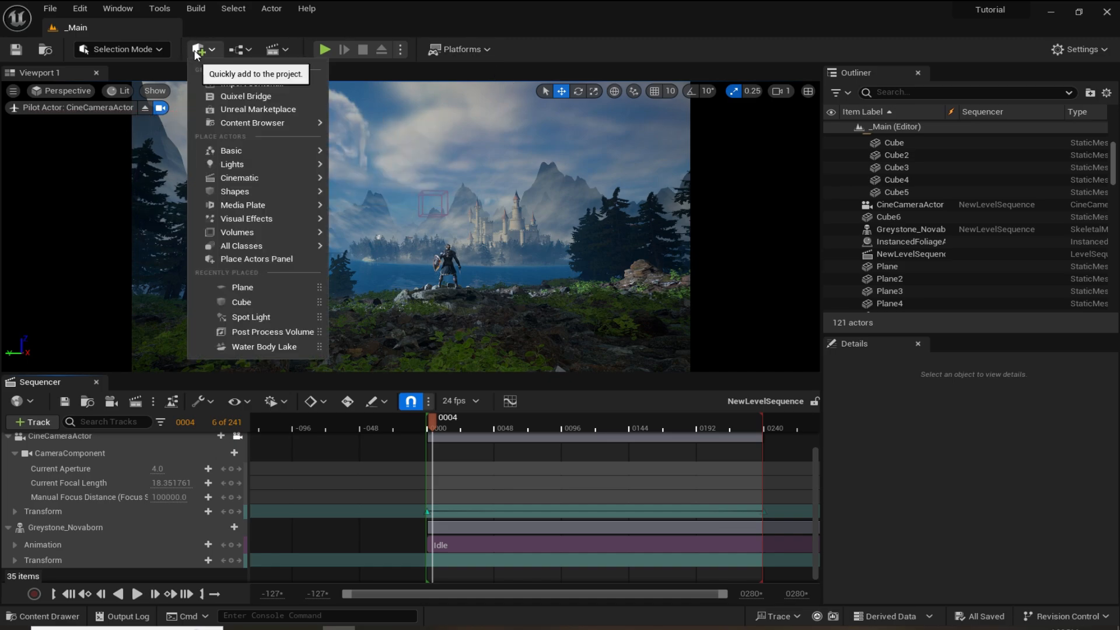
pyautogui.write('wind')
# - Find the Wind Directional Source actor by searching for "wind" and place it on the ground beside the knight's rock
pyautogui.moveTo(354, 155); pyautogui.dragTo(528, 236, button='right')
pyautogui.press('w')
pyautogui.scroll(3, 411, 226)
pyautogui.press('s')
pyautogui.click(209, 52)
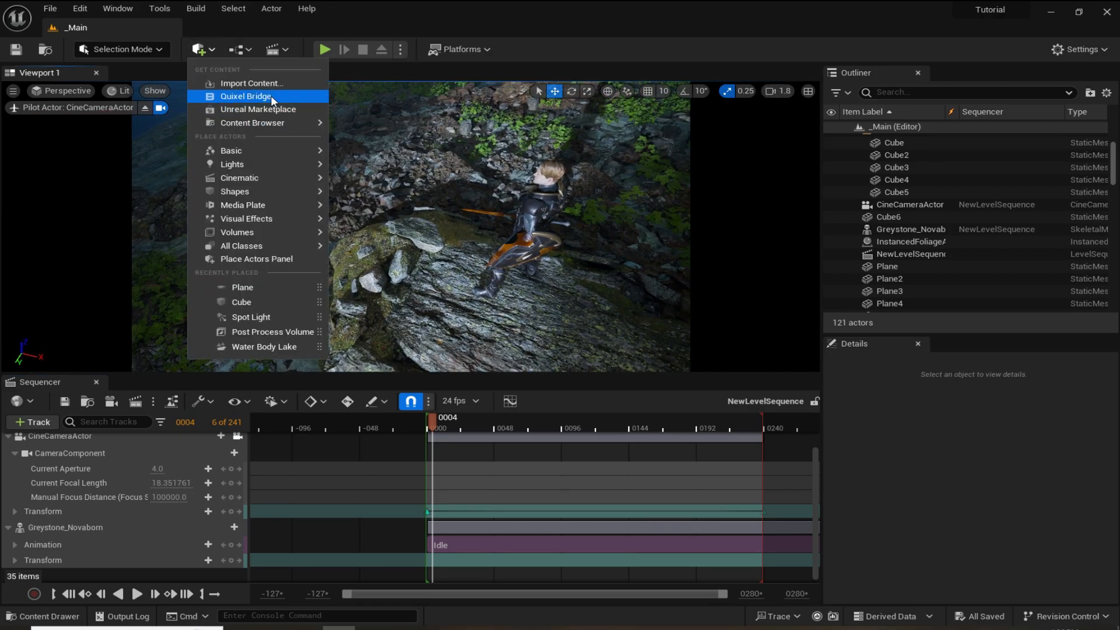
pyautogui.write('wind')
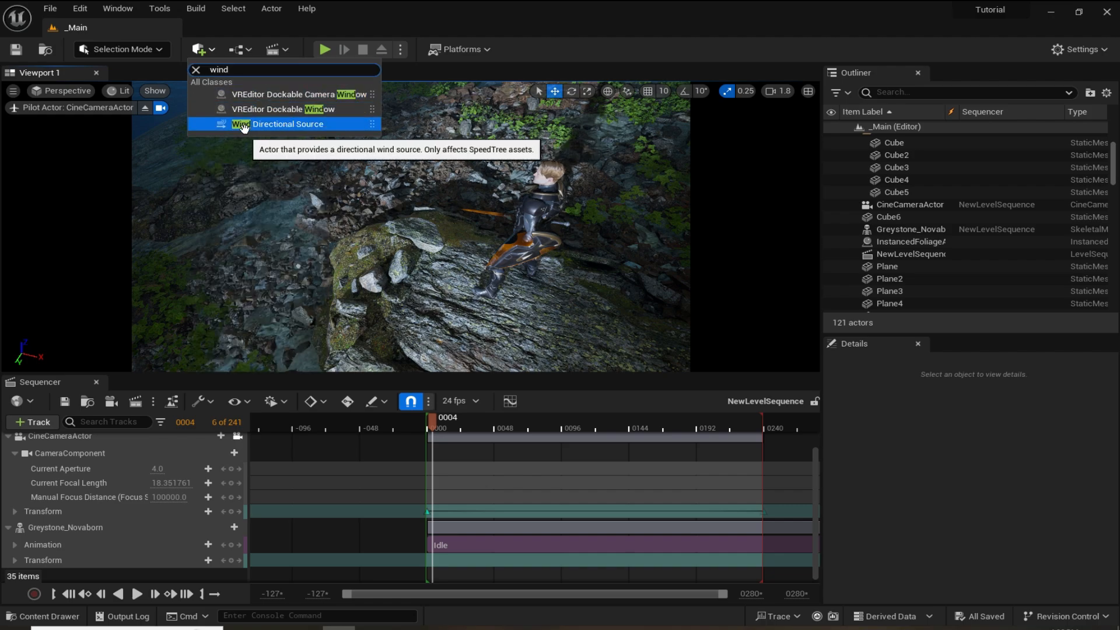
pyautogui.click(243, 126)
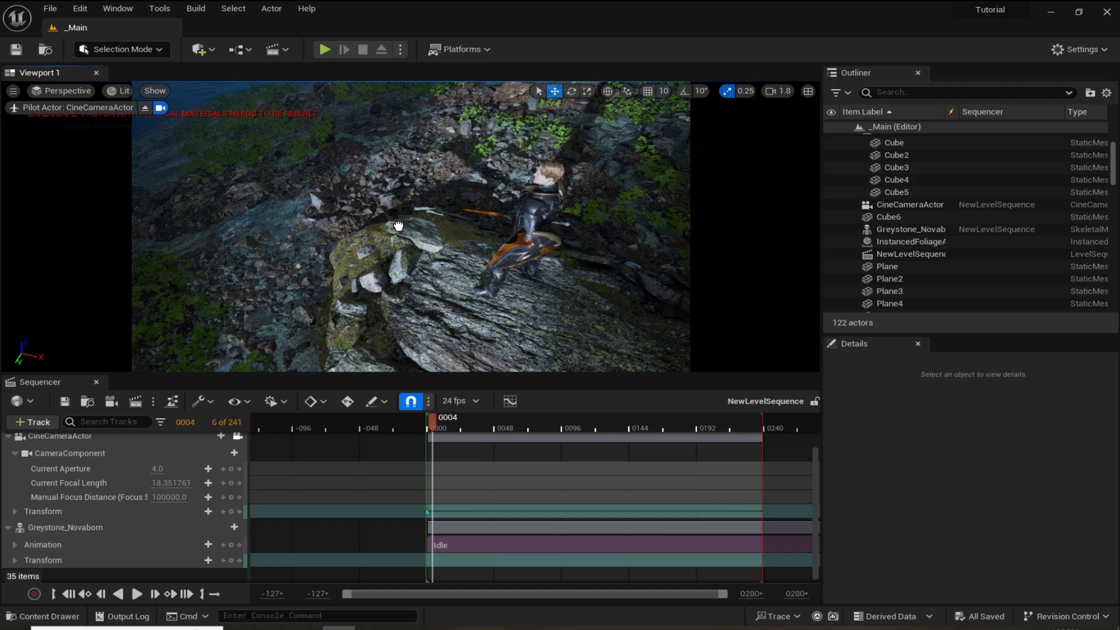
pyautogui.moveTo(289, 250); pyautogui.dragTo(290, 249)
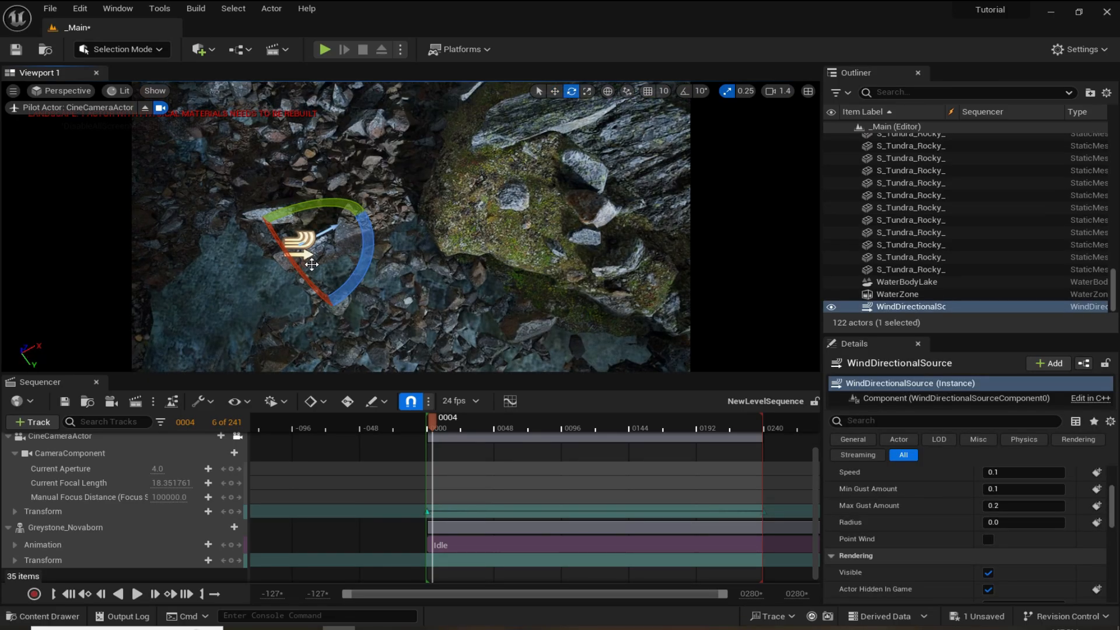
pyautogui.moveTo(420, 211); pyautogui.dragTo(351, 210, button='right')
pyautogui.moveTo(363, 253); pyautogui.dragTo(359, 181, button='right')
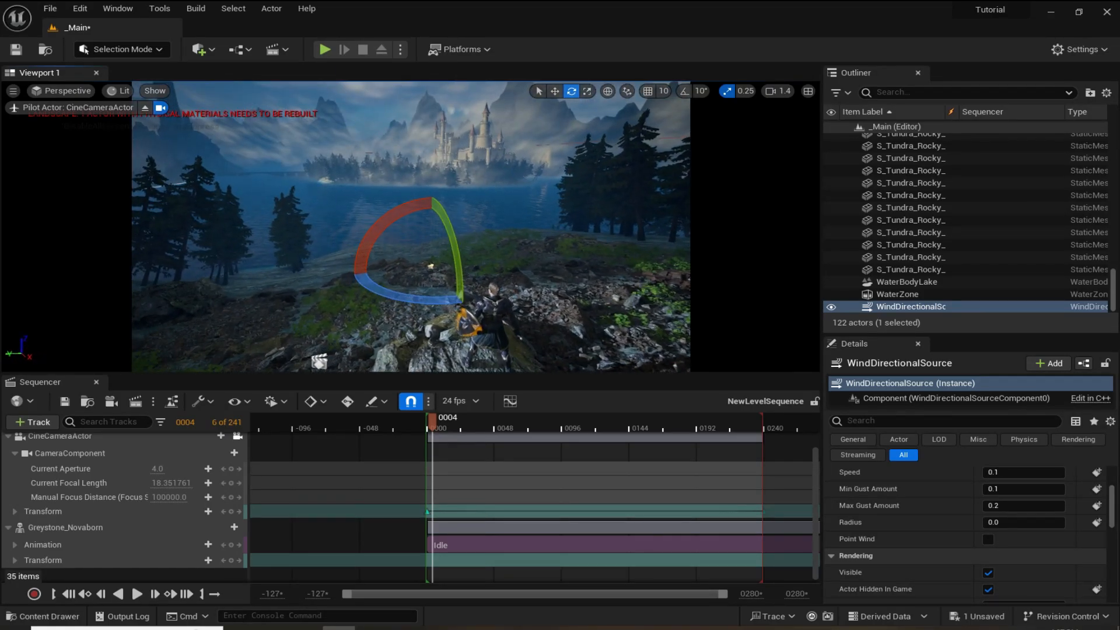
# - Set the Wind Directional Source's Speed to 0.5 and its Strength to 0.2
pyautogui.click(1018, 472)
pyautogui.write('0.5')
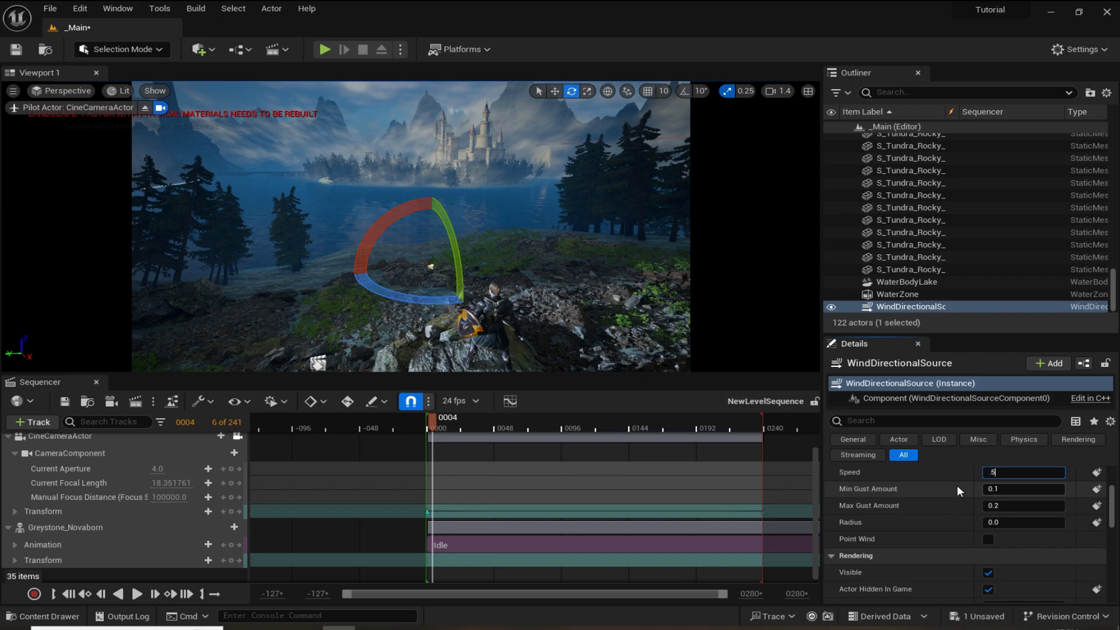
pyautogui.press('Return')
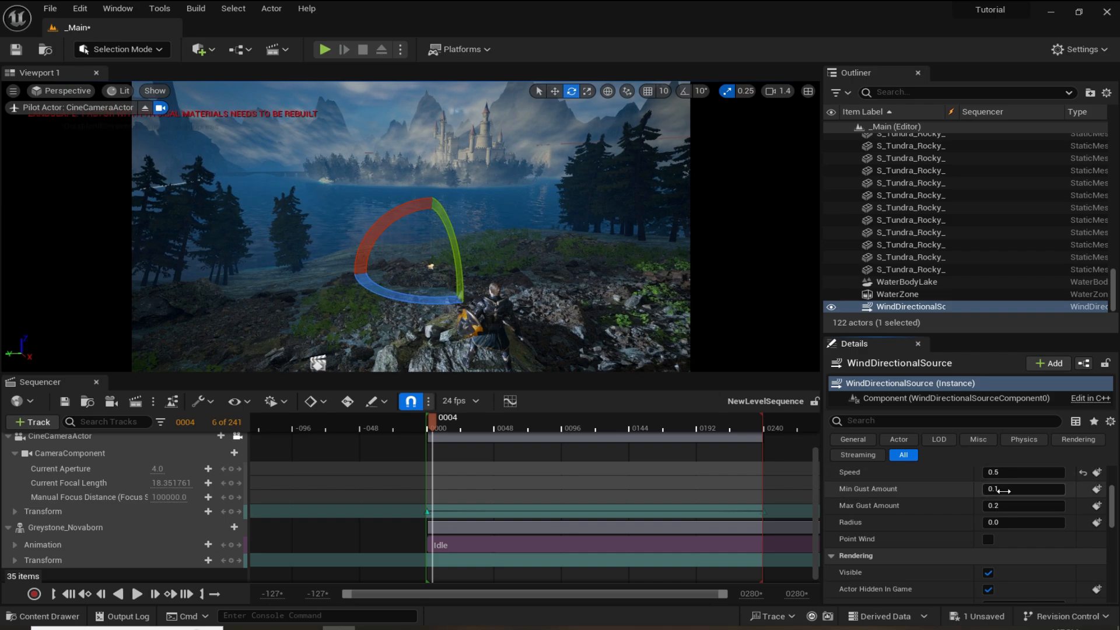
pyautogui.click(973, 492)
pyautogui.scroll(2, 972, 490)
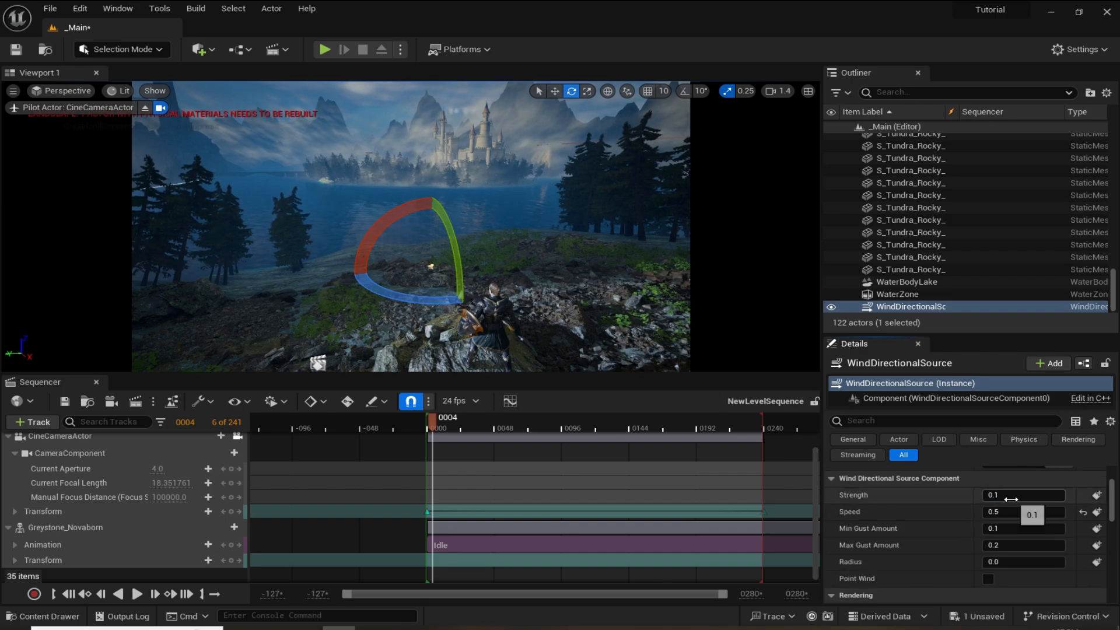
pyautogui.write('0.2')
pyautogui.press('Return')
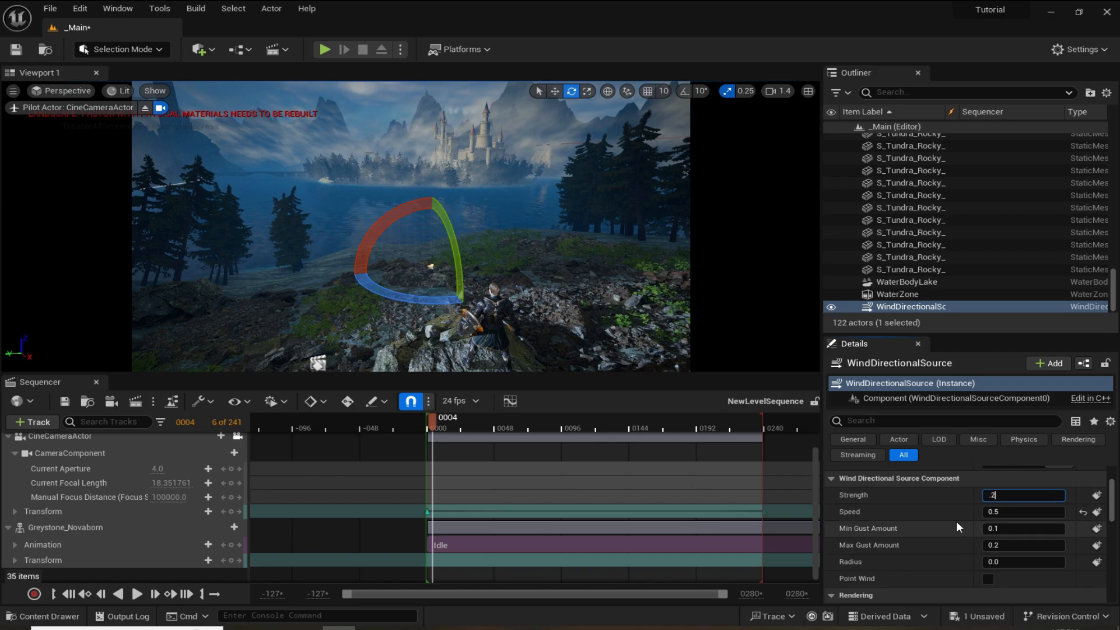
# - Simulate the level to check the wind's effect on the trees around the knight, and stop the simulation
pyautogui.moveTo(615, 229)
pyautogui.mouseDown(button='right')
pyautogui.moveTo(590, 219)
pyautogui.moveTo(602, 213)
pyautogui.moveTo(615, 229)
pyautogui.mouseUp(button='right')
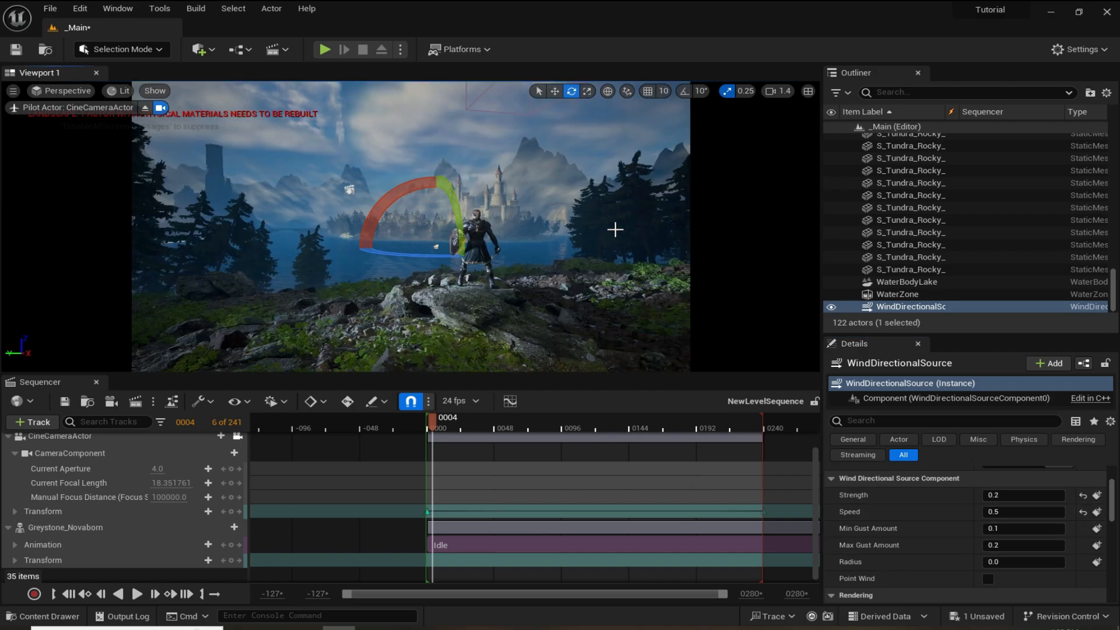
pyautogui.click(401, 47)
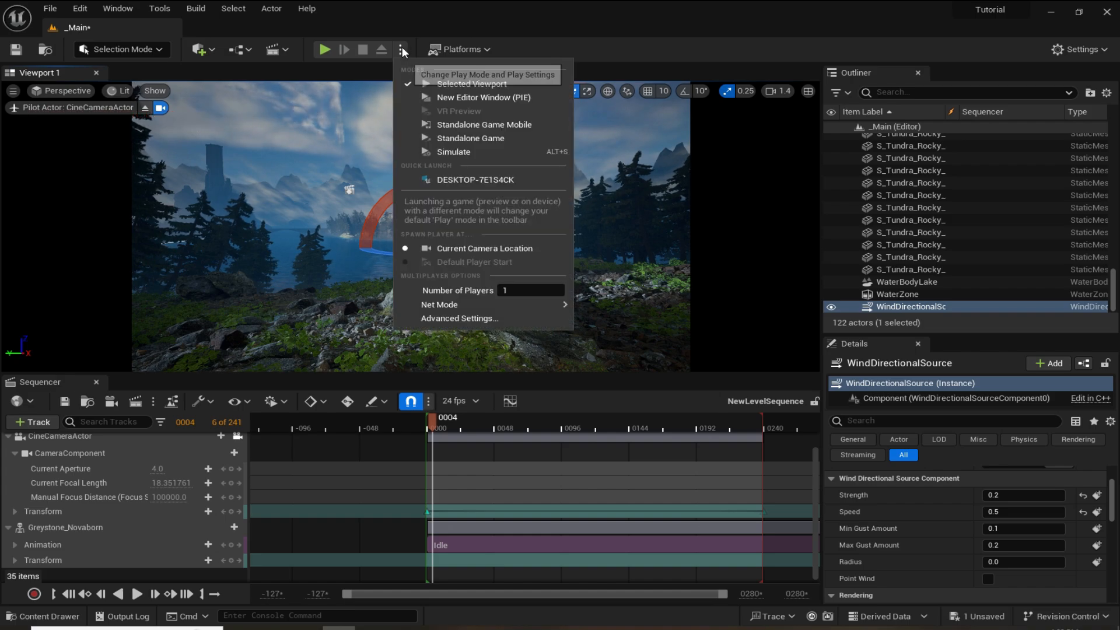
pyautogui.click(442, 152)
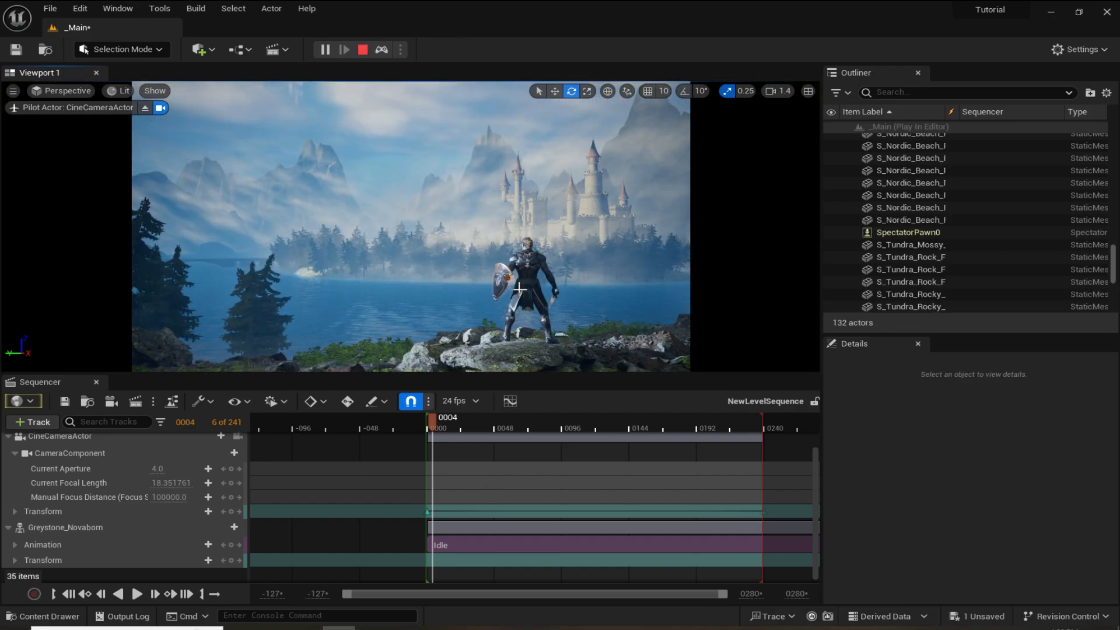
pyautogui.moveTo(519, 289); pyautogui.dragTo(542, 303, button='right')
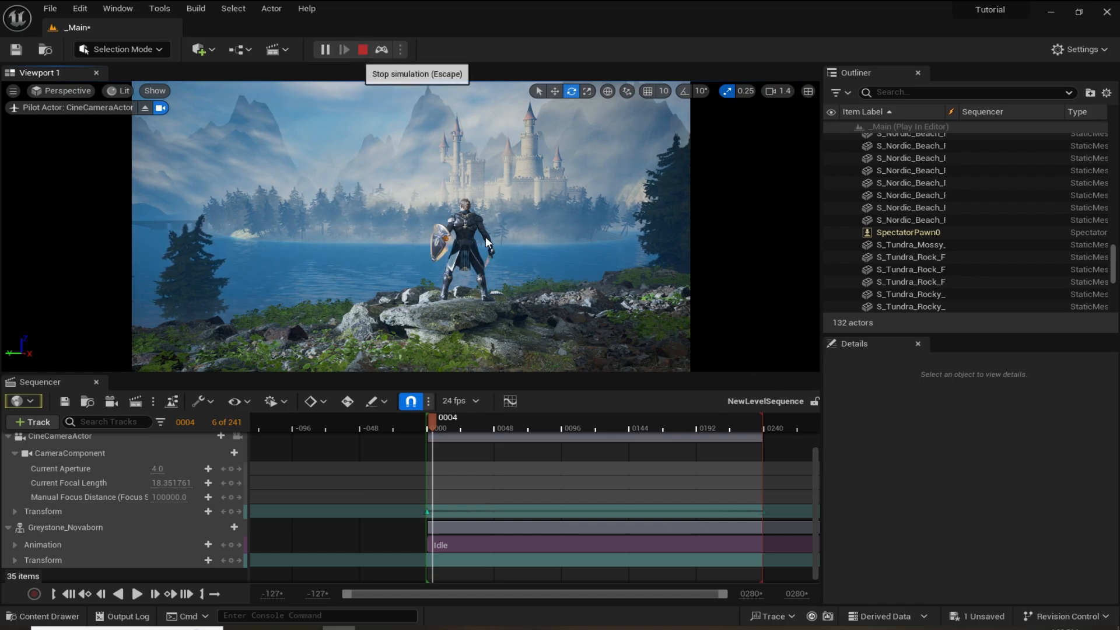
pyautogui.click(362, 50)
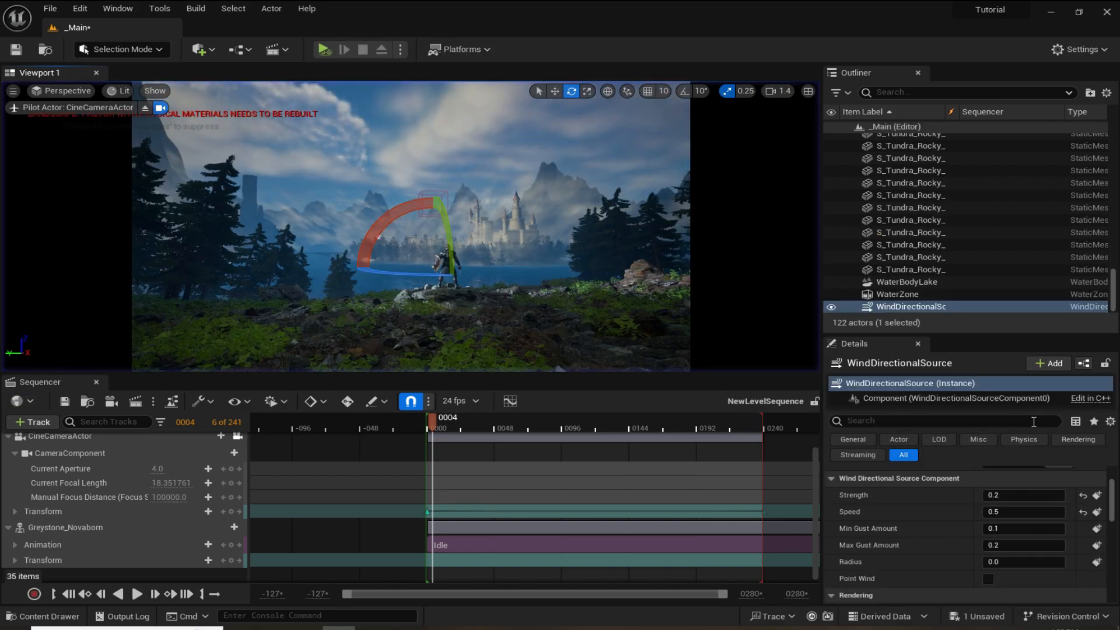
# - Set the Wind Directional Source's Speed to 0.9, run the simulation again to check it, and stop it
pyautogui.click(1007, 511)
pyautogui.write('.')
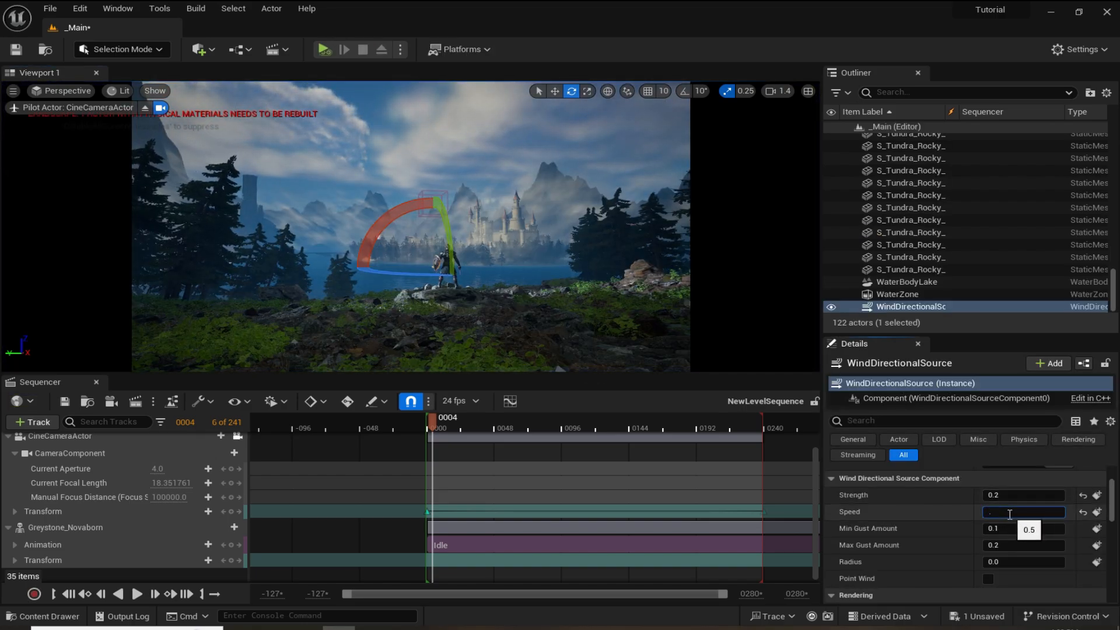
pyautogui.write('9')
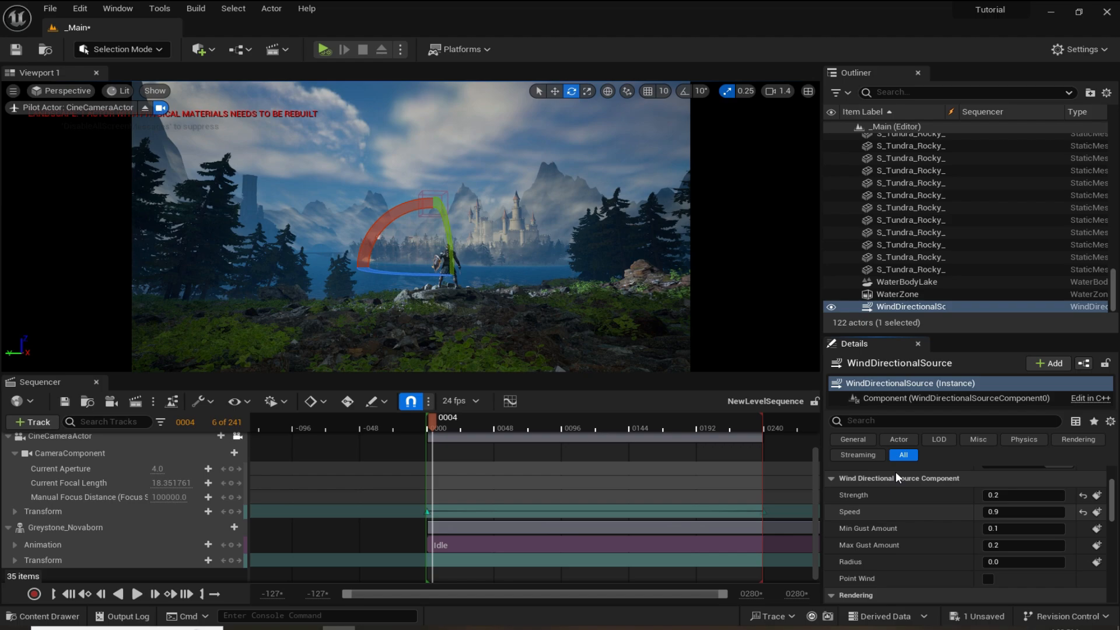
pyautogui.press('Return')
pyautogui.hotkey('alt', 'p')
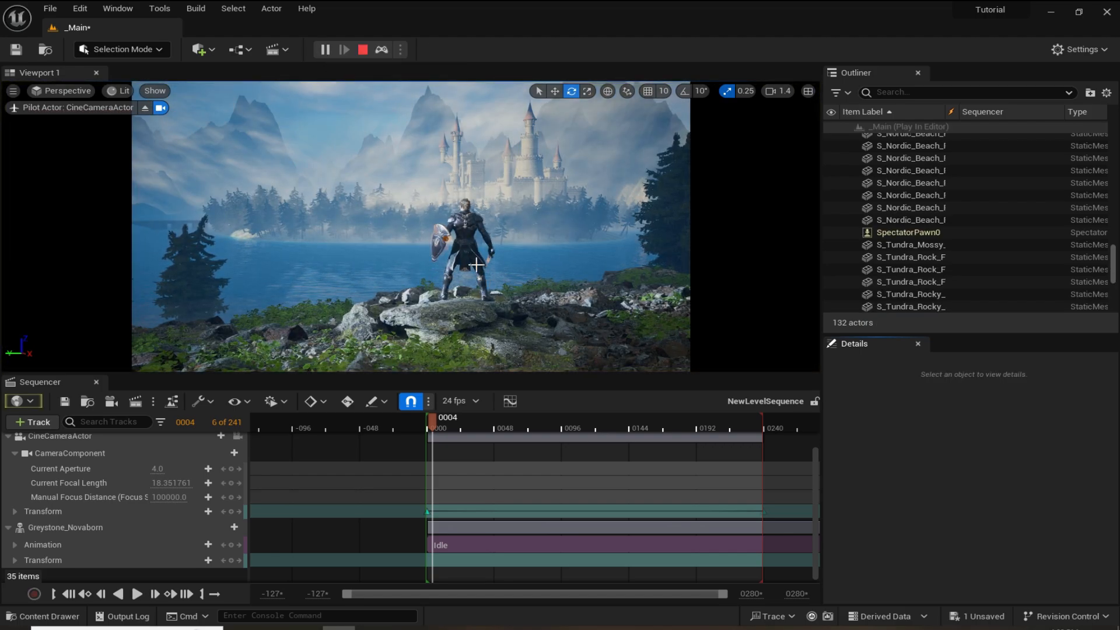
pyautogui.click(362, 49)
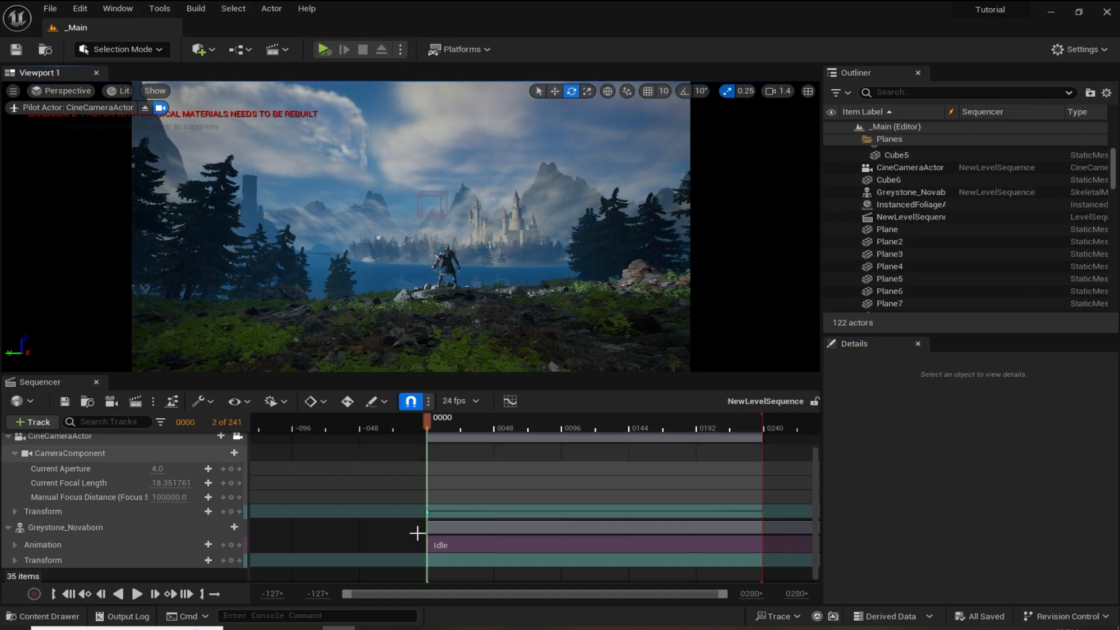
# - Switch to the Epic Games Launcher Marketplace, search for free "creatures" products and open Quadruped Fantasy Creatures
pyautogui.click(437, 629)
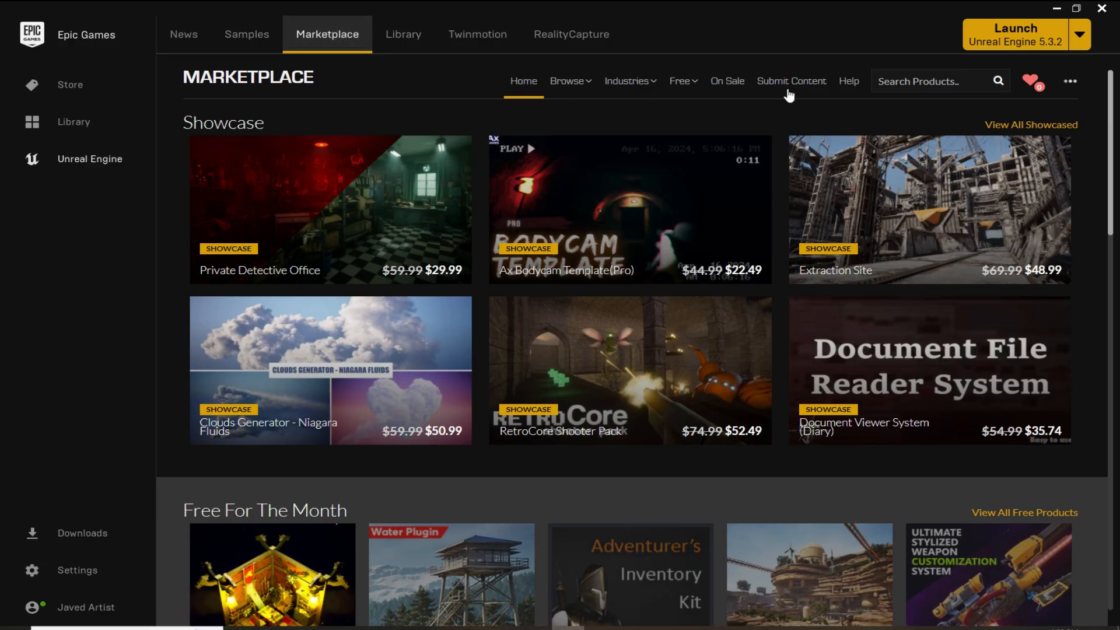
pyautogui.click(912, 77)
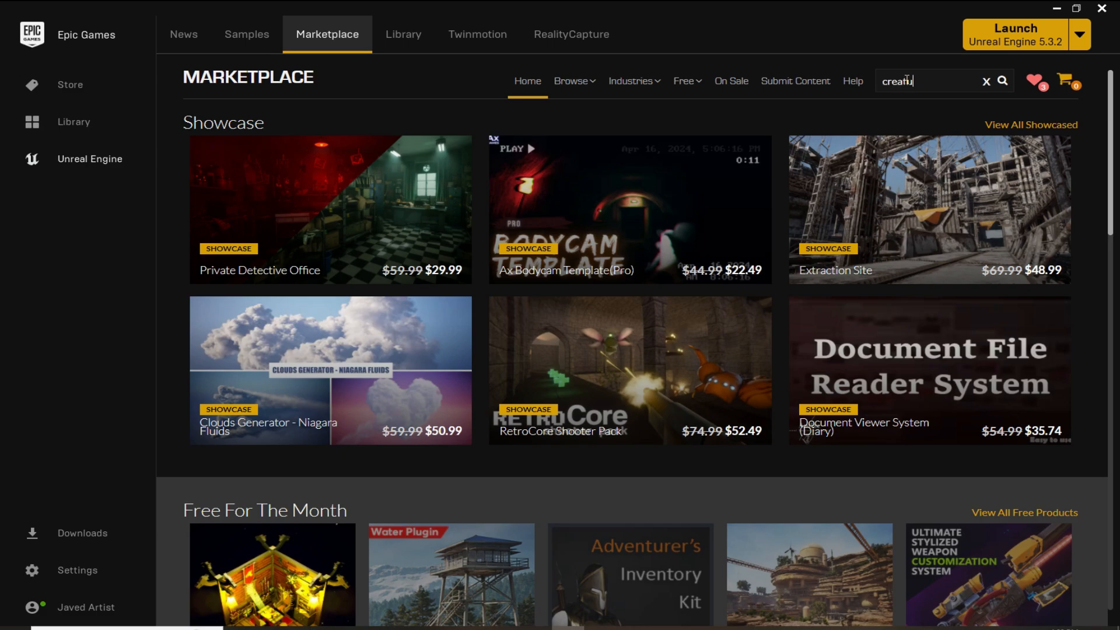
pyautogui.press('Return')
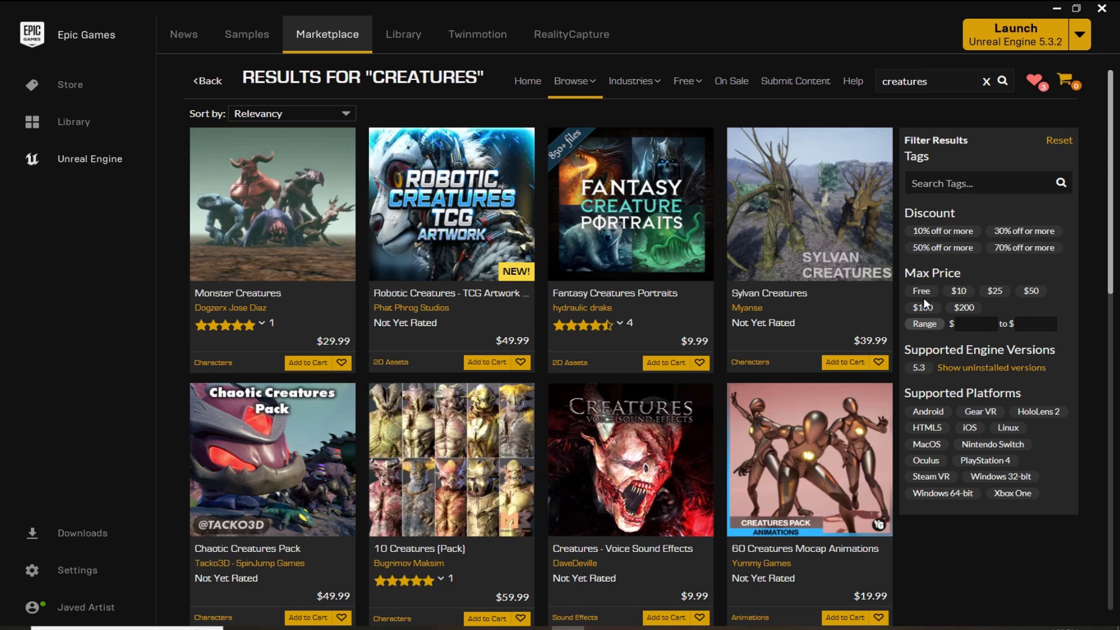
pyautogui.click(922, 292)
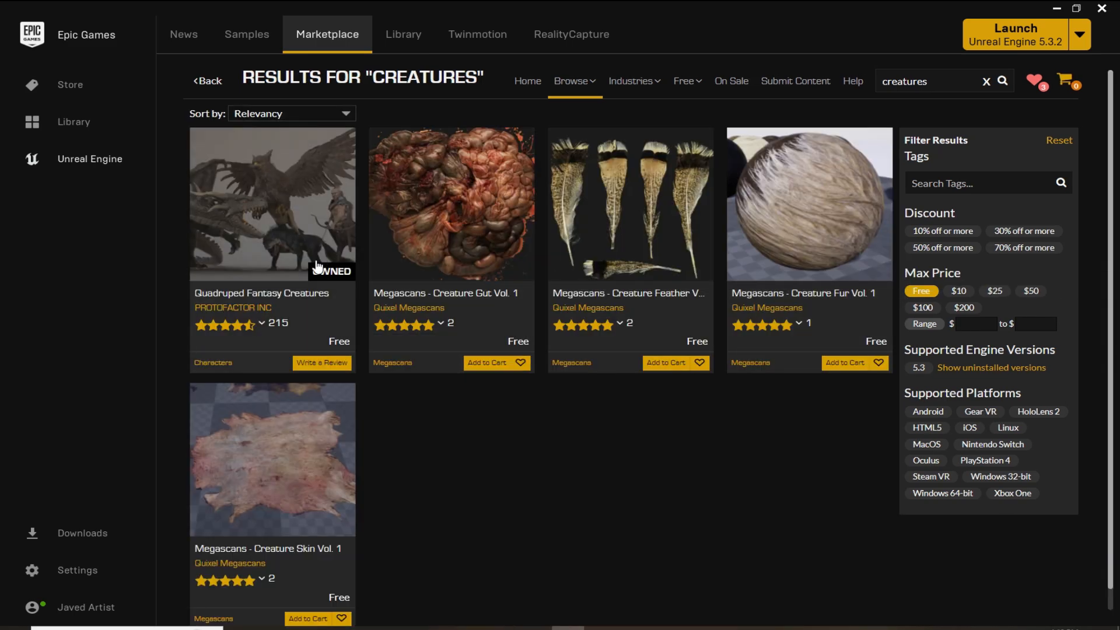
pyautogui.click(274, 235)
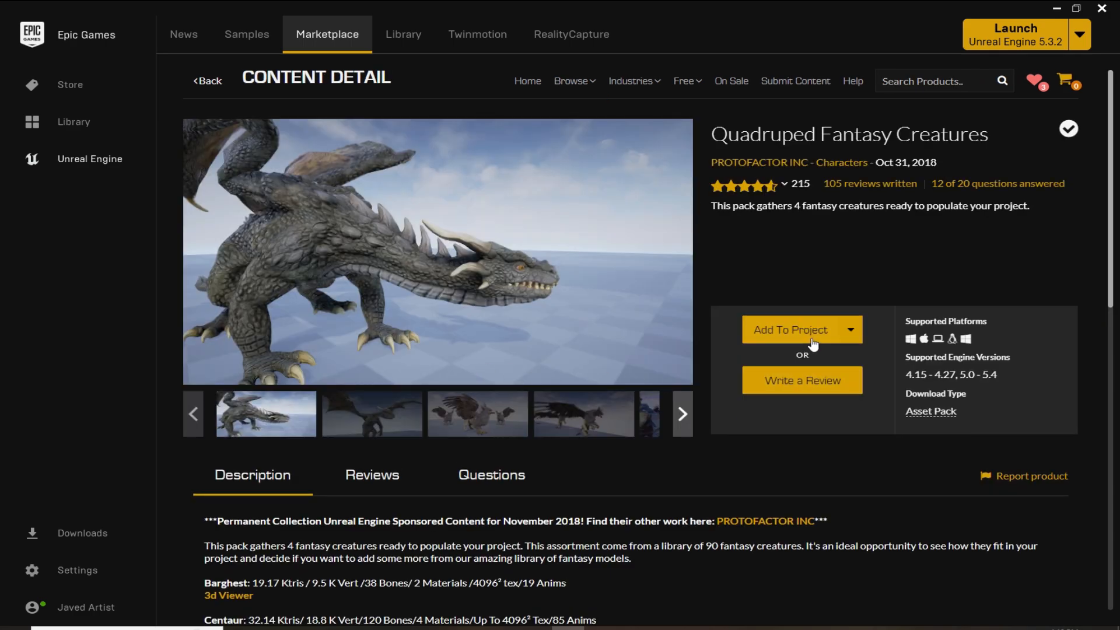
# - Add the Quadruped Fantasy Creatures pack to the Tutorial project
pyautogui.click(812, 343)
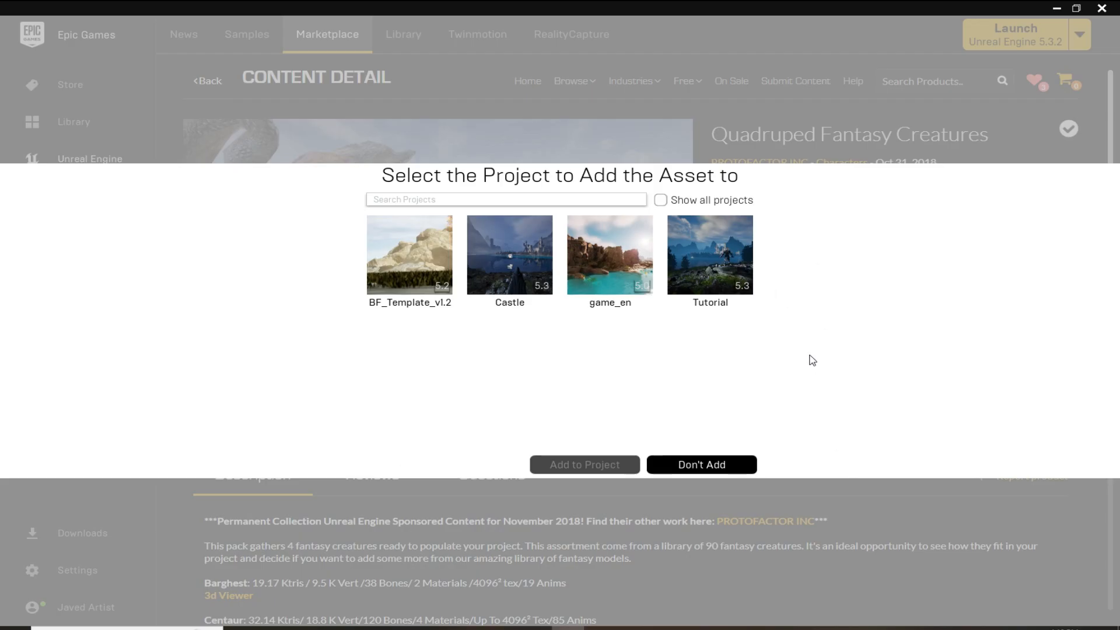
pyautogui.click(716, 264)
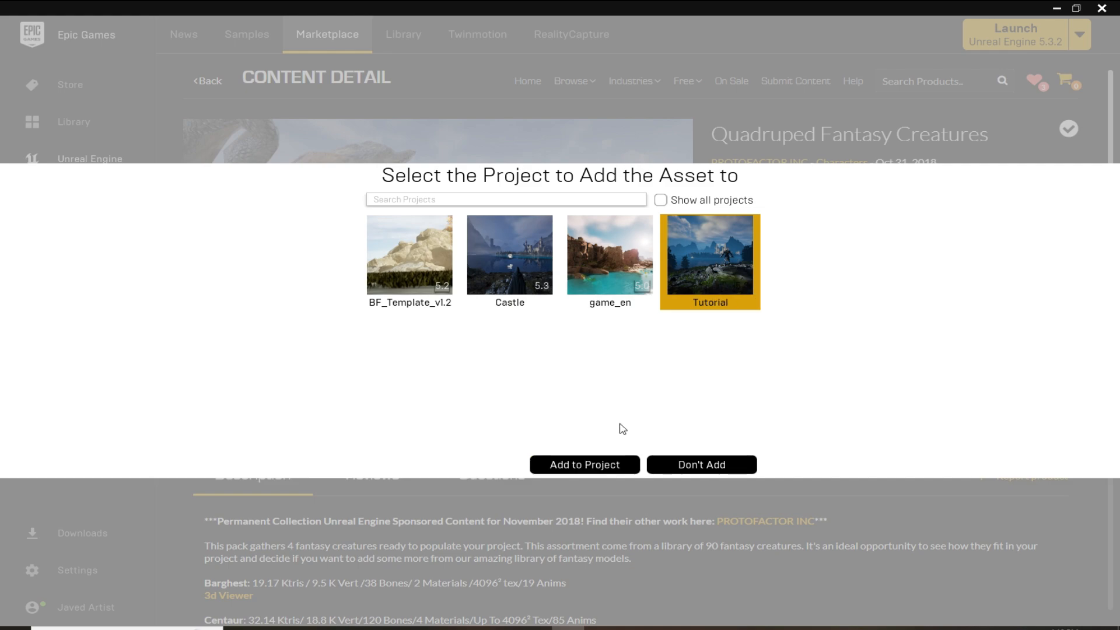
pyautogui.click(560, 465)
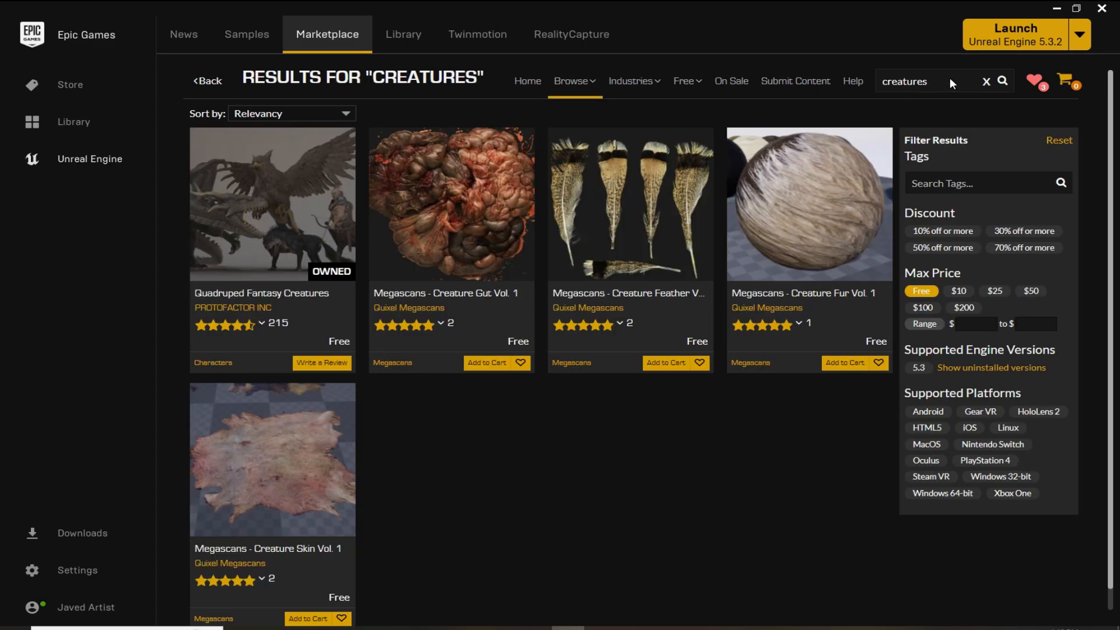
# - Search the Marketplace for free "Animal" products, open Animal Variety Pack and inspect its crow preview images
pyautogui.moveTo(950, 81); pyautogui.dragTo(654, 79)
pyautogui.write('Animal')
pyautogui.press('Return')
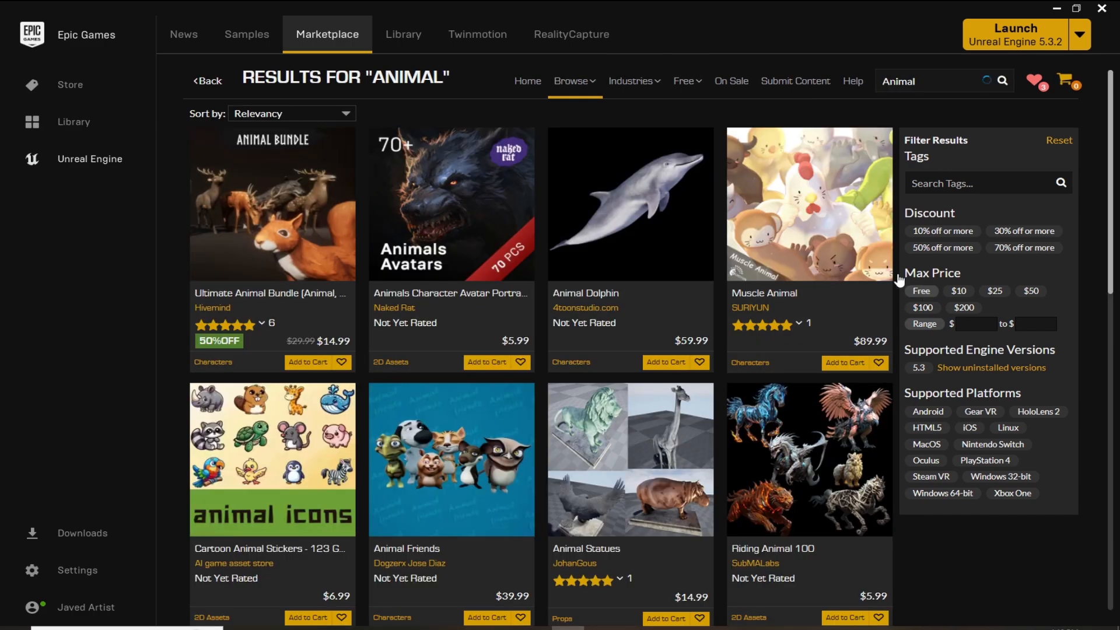
pyautogui.click(913, 289)
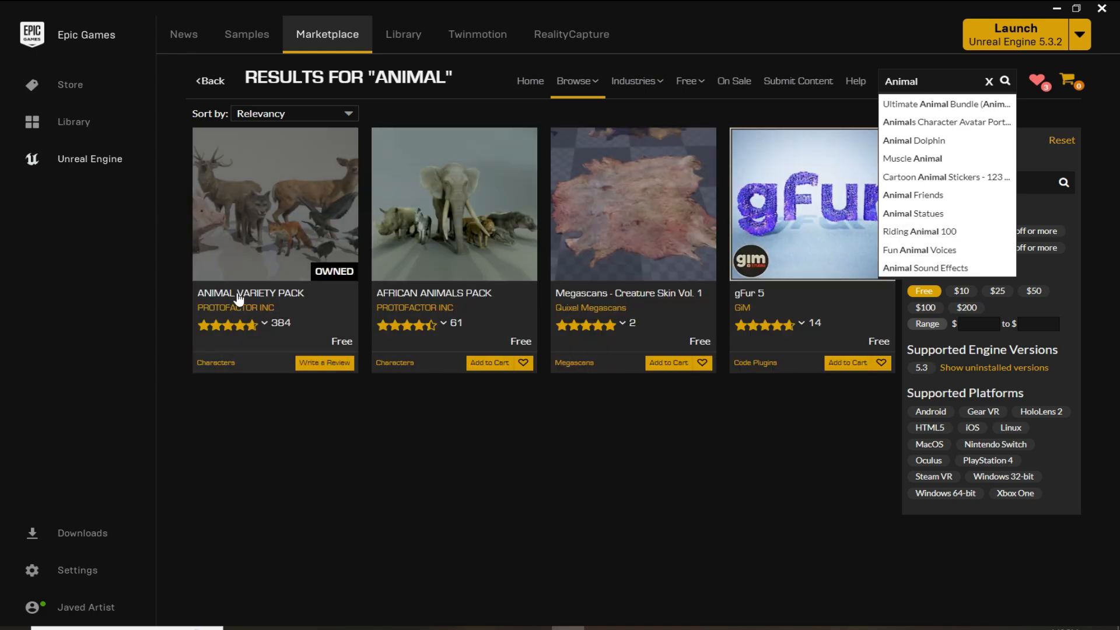
pyautogui.click(253, 220)
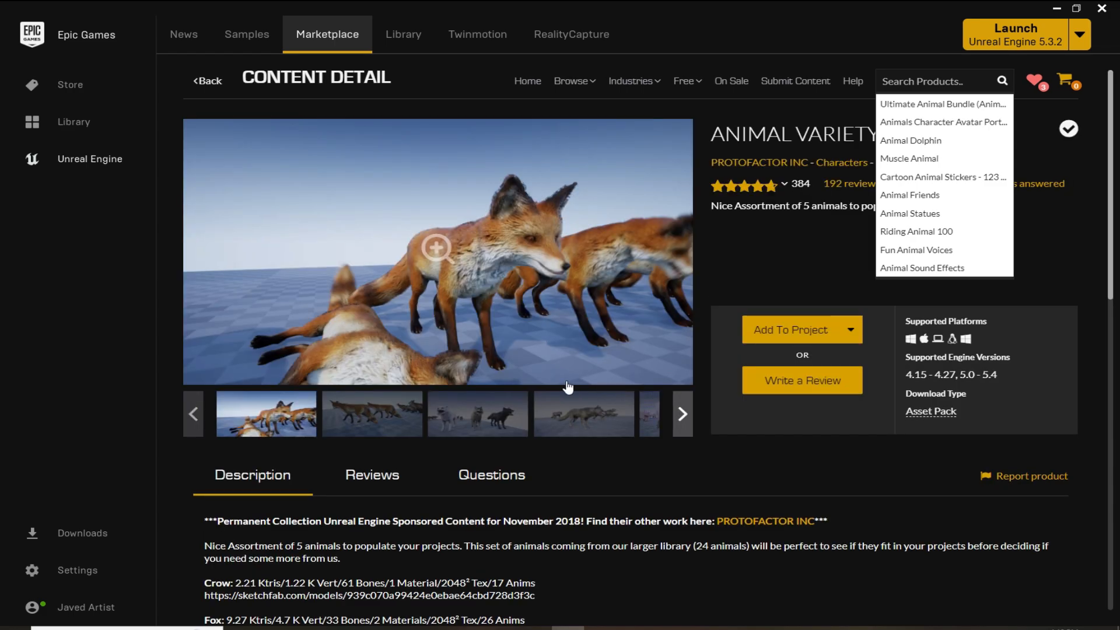
pyautogui.click(514, 254)
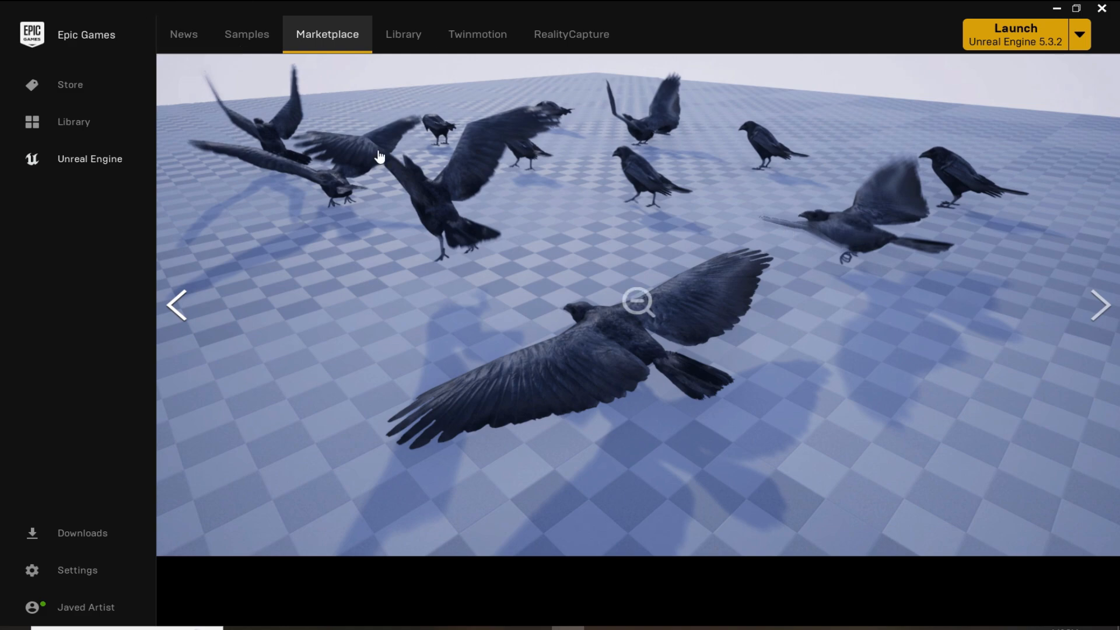
pyautogui.click(379, 156)
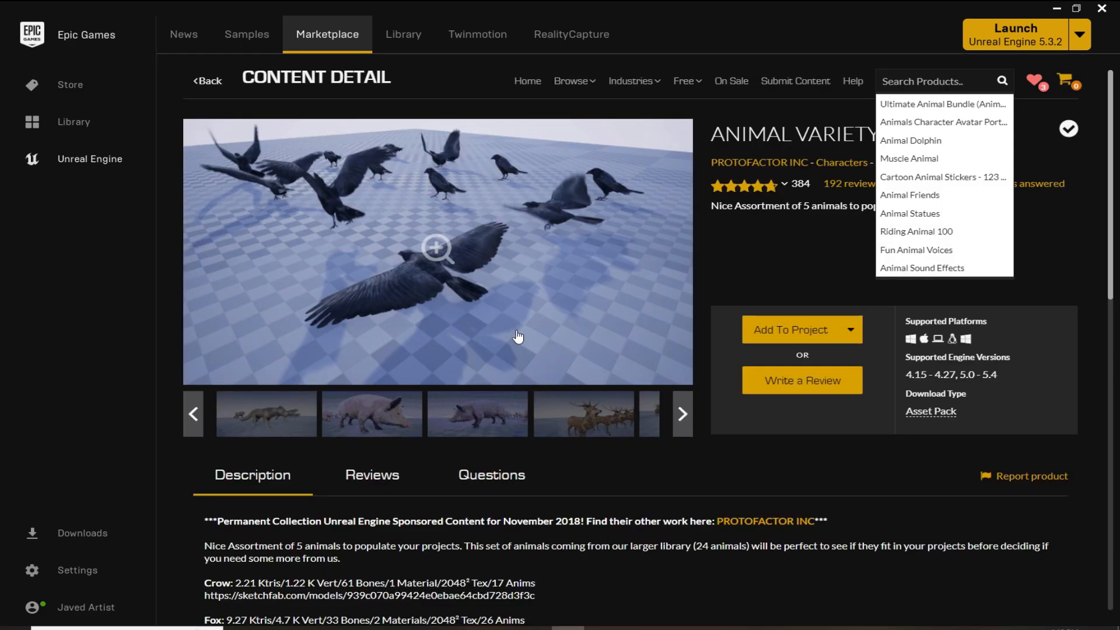
# - Add the Animal Variety Pack to the Tutorial project
pyautogui.click(767, 327)
pyautogui.click(710, 257)
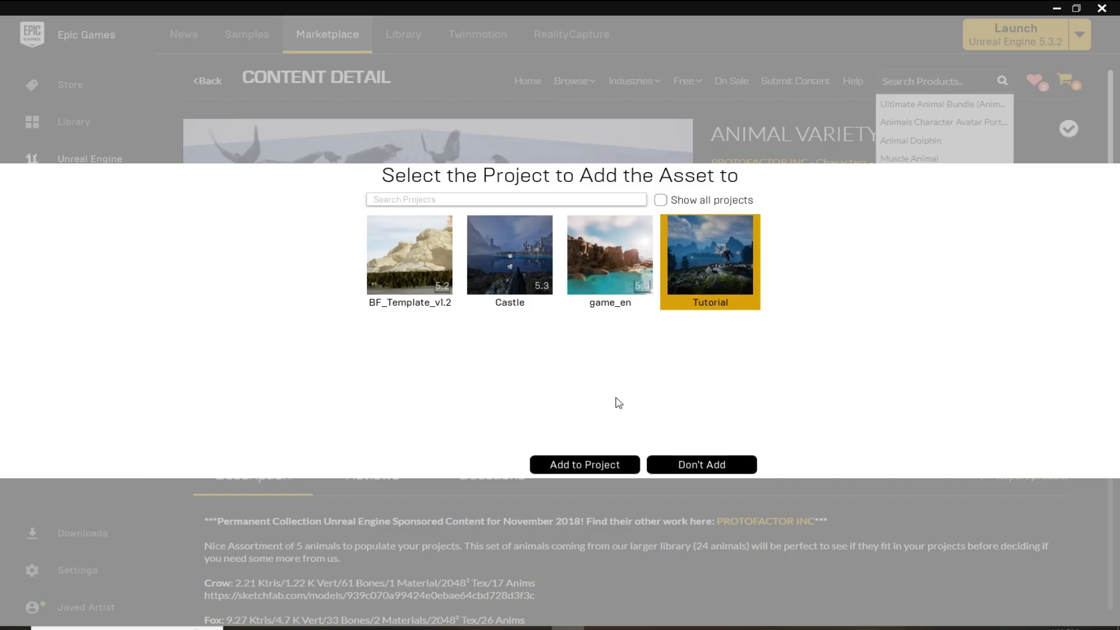
pyautogui.click(584, 465)
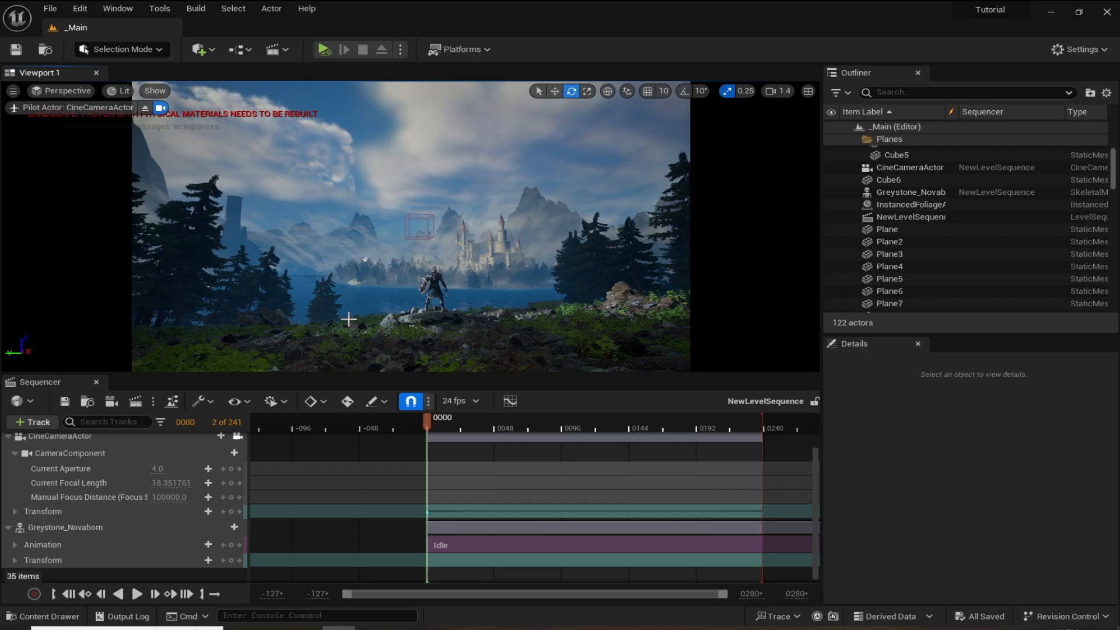
# - Switch to Unreal Editor, place the SK_MOUNTAIN_DRAGON skeletal mesh from QuadrapedCreatures/MountainDragon above the lake, and add it to NewLevelSequence
pyautogui.hotkey('ctrl', 'space')
pyautogui.scroll(-1, 110, 551)
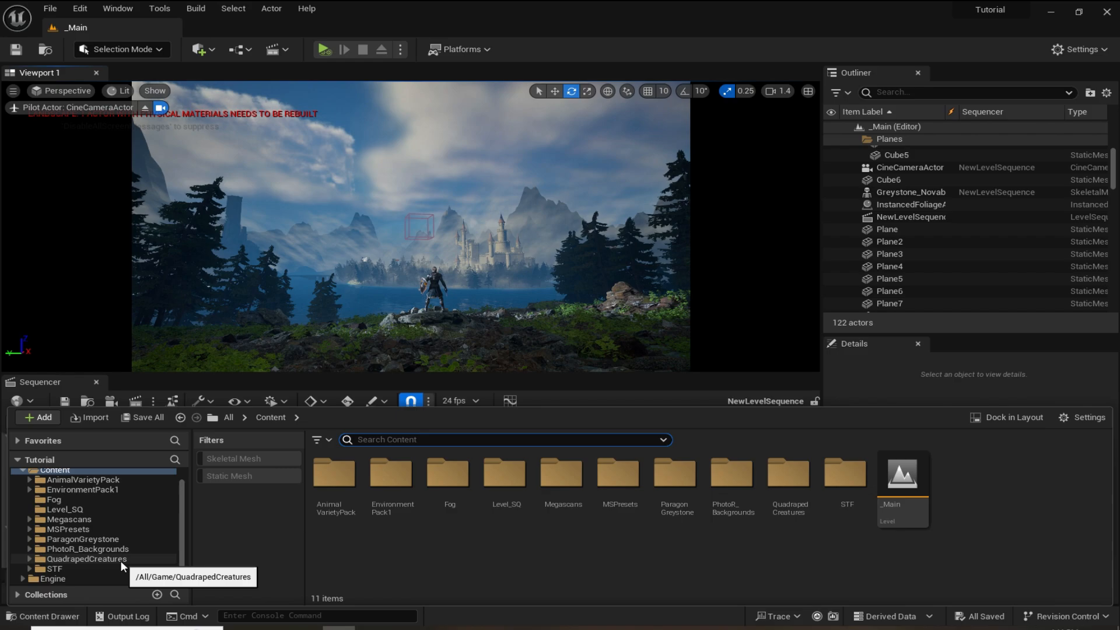
pyautogui.click(121, 560)
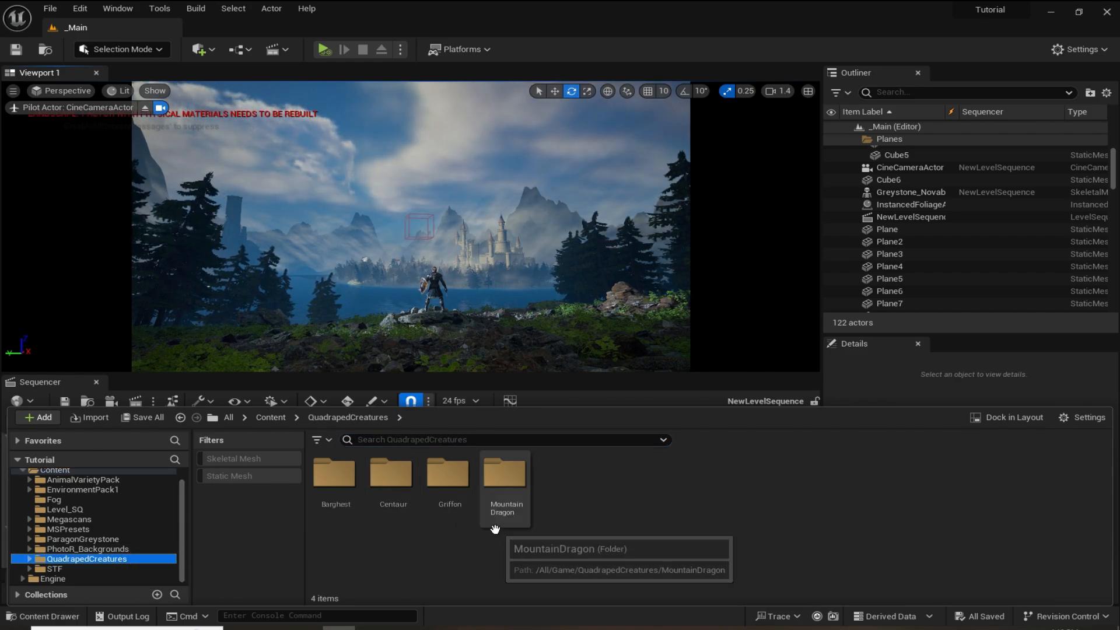
pyautogui.doubleClick(511, 490)
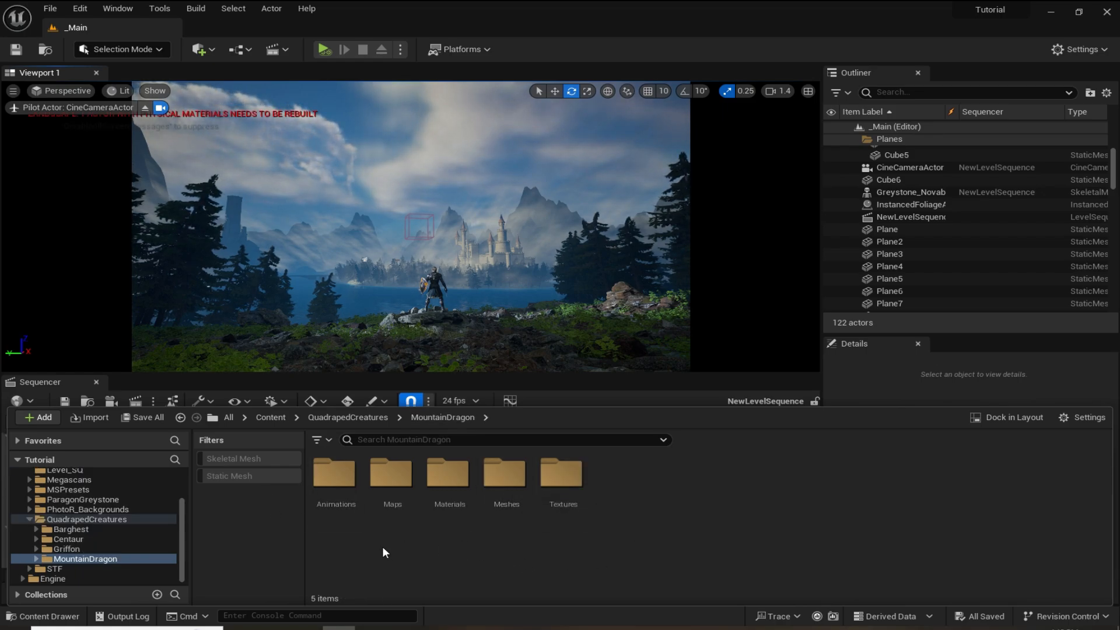
pyautogui.click(251, 458)
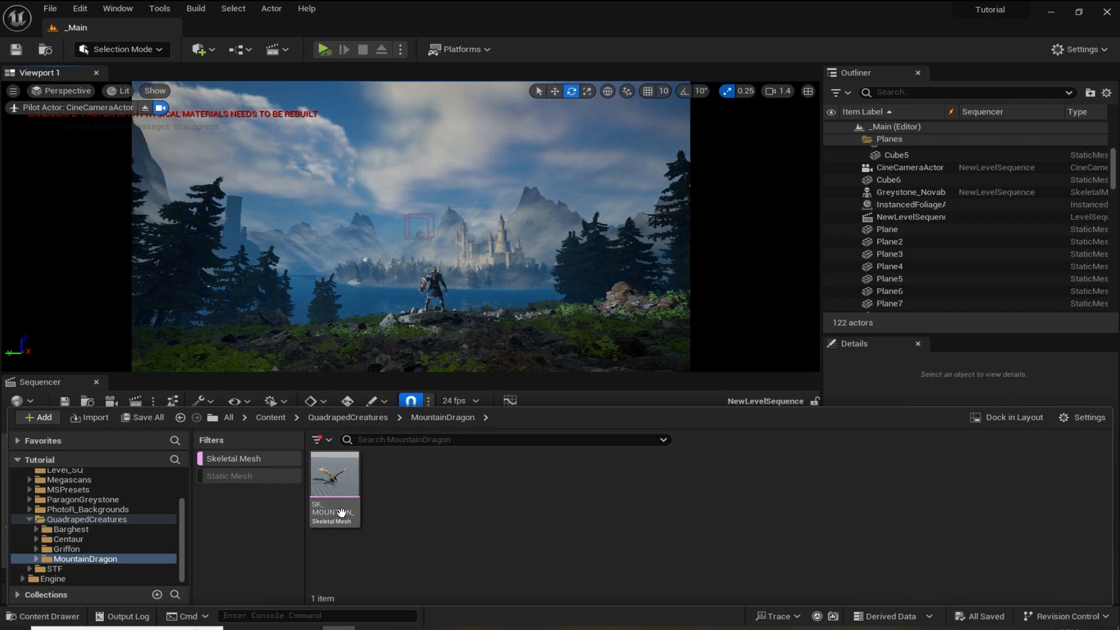
pyautogui.moveTo(338, 494); pyautogui.dragTo(398, 217)
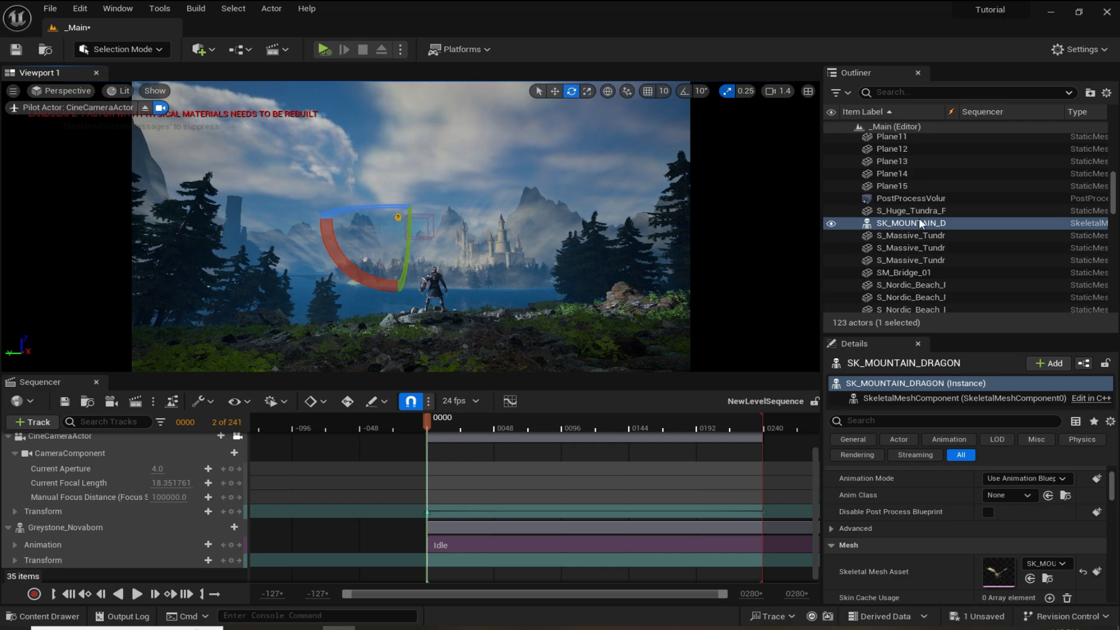
pyautogui.moveTo(919, 223); pyautogui.dragTo(120, 530)
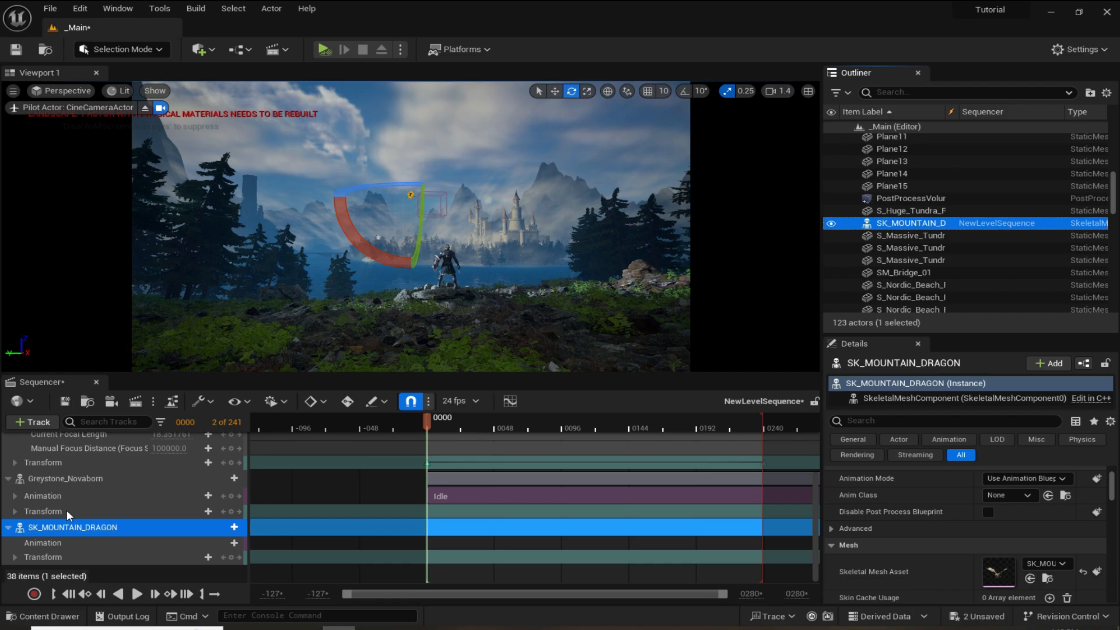
# - Move the mountain dragon over the lake near the castle island and adjust its scale
pyautogui.scroll(4, 503, 198)
pyautogui.press('w')
pyautogui.moveTo(503, 199); pyautogui.dragTo(421, 299, button='right')
pyautogui.scroll(3, 503, 199)
pyautogui.press('e')
pyautogui.press('r')
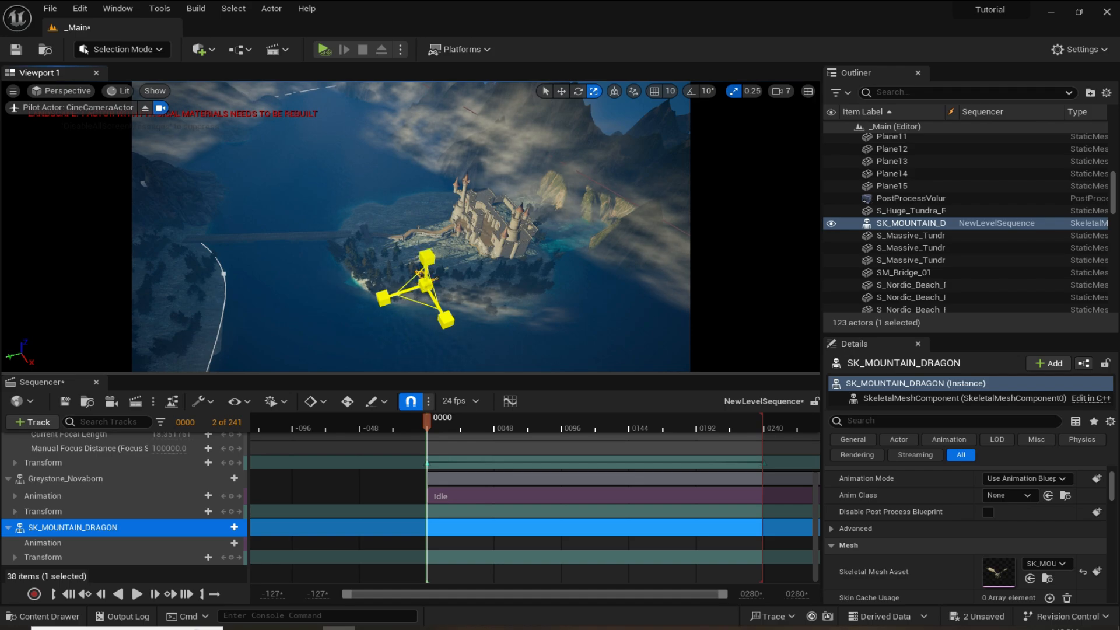
# - Rotate the dragon horizontally by about 65 degrees, reposition it above the lake and key its Transform at frame 0
pyautogui.press('w')
pyautogui.press('e')
pyautogui.moveTo(424, 201); pyautogui.dragTo(437, 175)
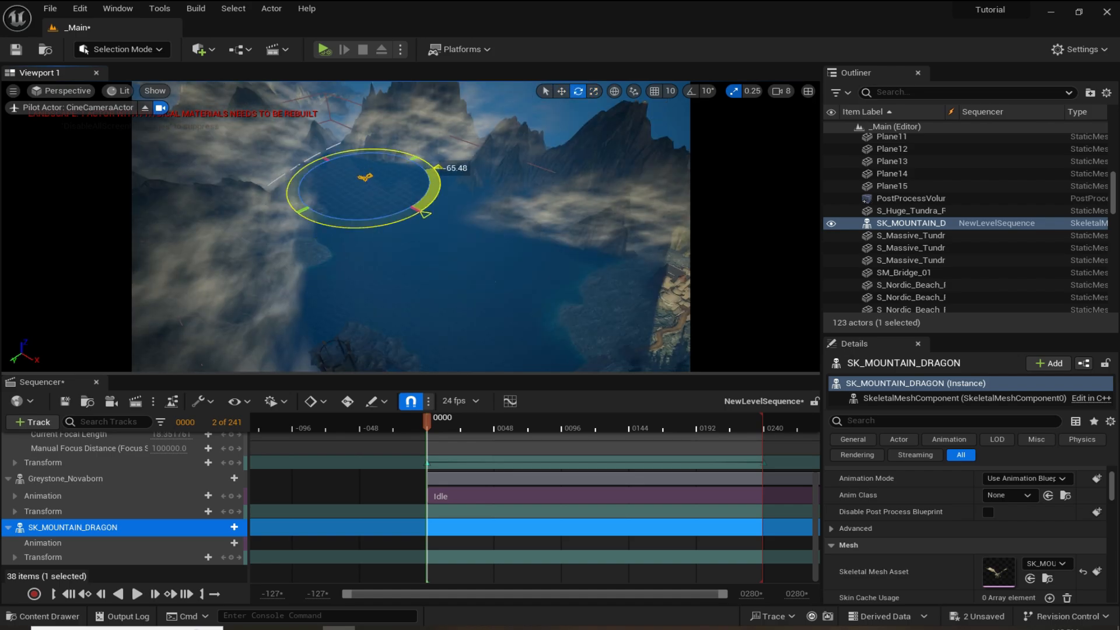
pyautogui.moveTo(437, 175); pyautogui.dragTo(408, 210, button='right')
pyautogui.scroll(3, 379, 248)
pyautogui.press('w')
pyautogui.press('e')
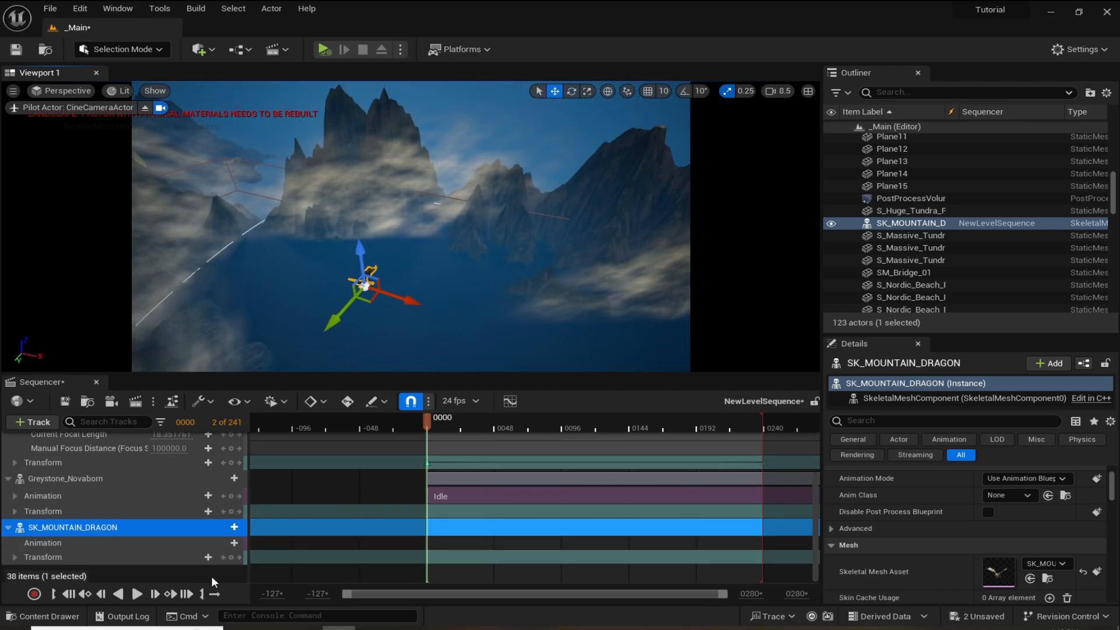
pyautogui.click(230, 557)
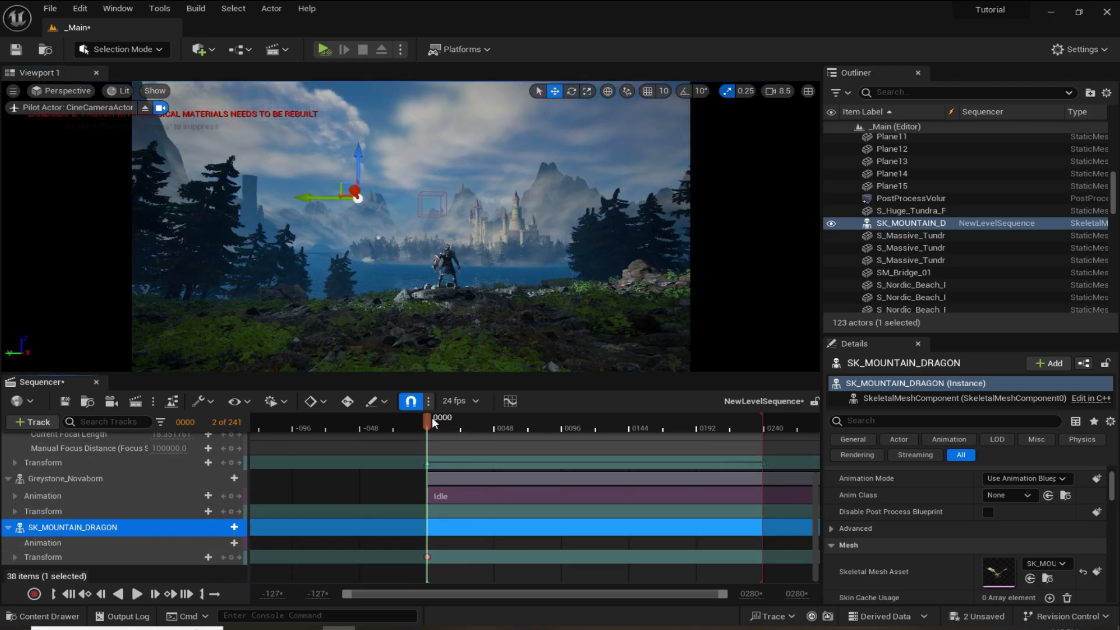
# - At frame 240, move the dragon across the lake to the end of its flight path and key its Transform
pyautogui.moveTo(428, 416); pyautogui.dragTo(764, 449)
pyautogui.press('w')
pyautogui.moveTo(430, 173); pyautogui.dragTo(510, 234, button='right')
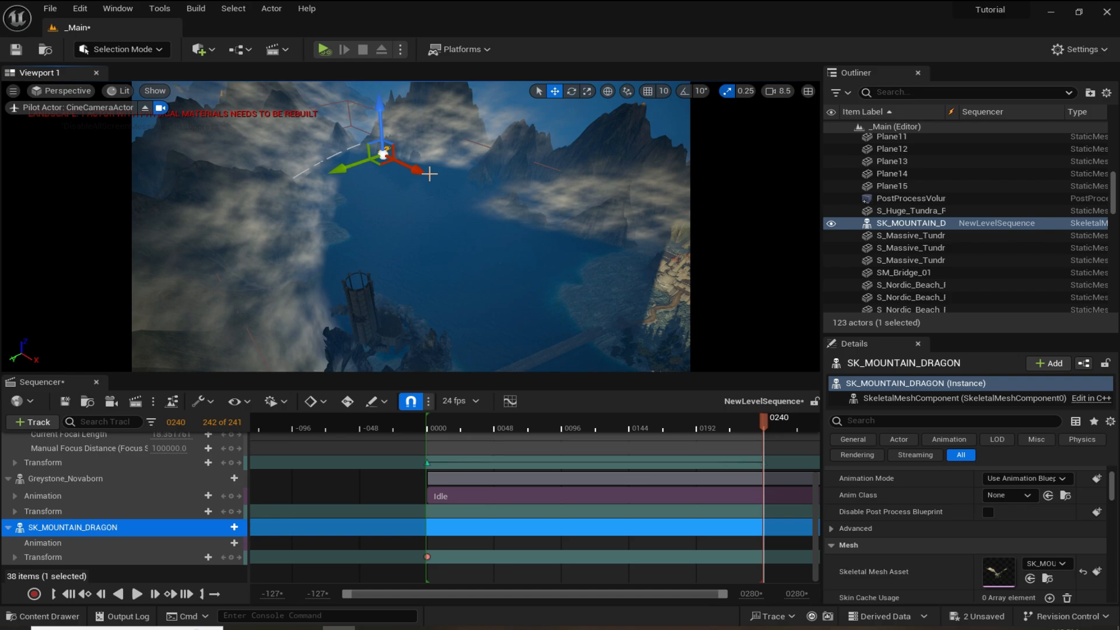
pyautogui.moveTo(437, 177); pyautogui.dragTo(602, 251)
pyautogui.moveTo(602, 250); pyautogui.dragTo(653, 274, button='right')
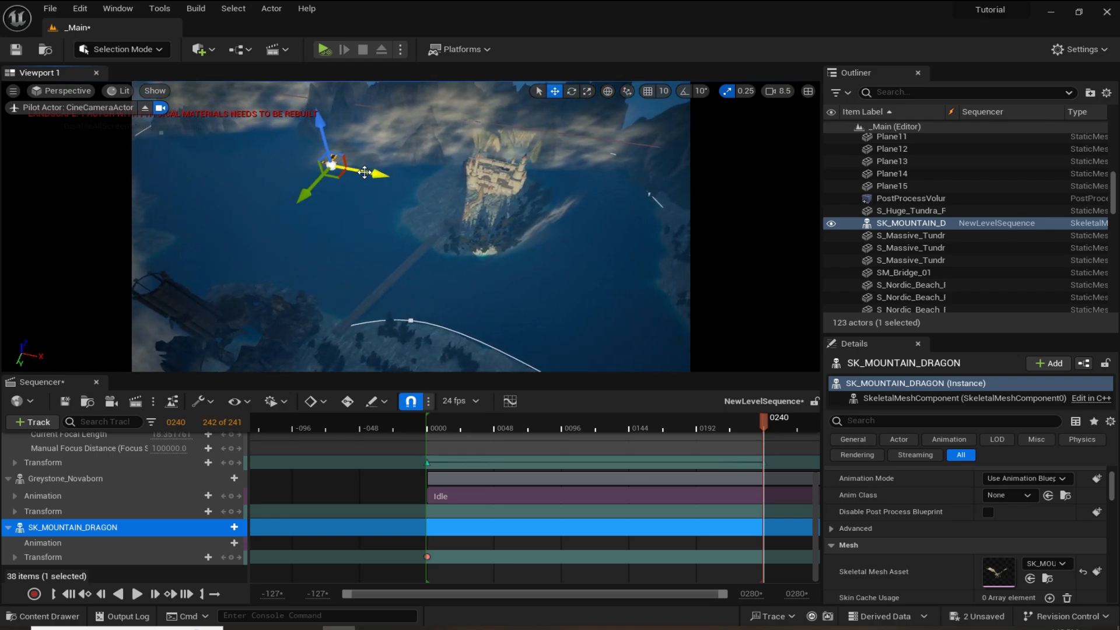
pyautogui.moveTo(365, 172); pyautogui.dragTo(554, 201)
pyautogui.moveTo(554, 200); pyautogui.dragTo(455, 151, button='right')
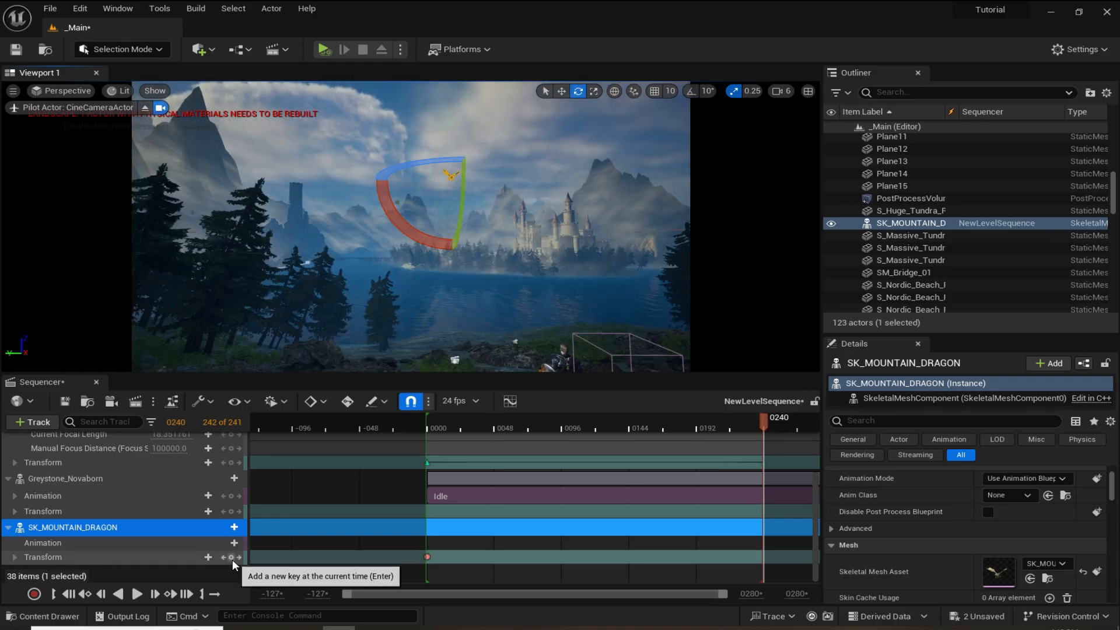
pyautogui.click(232, 557)
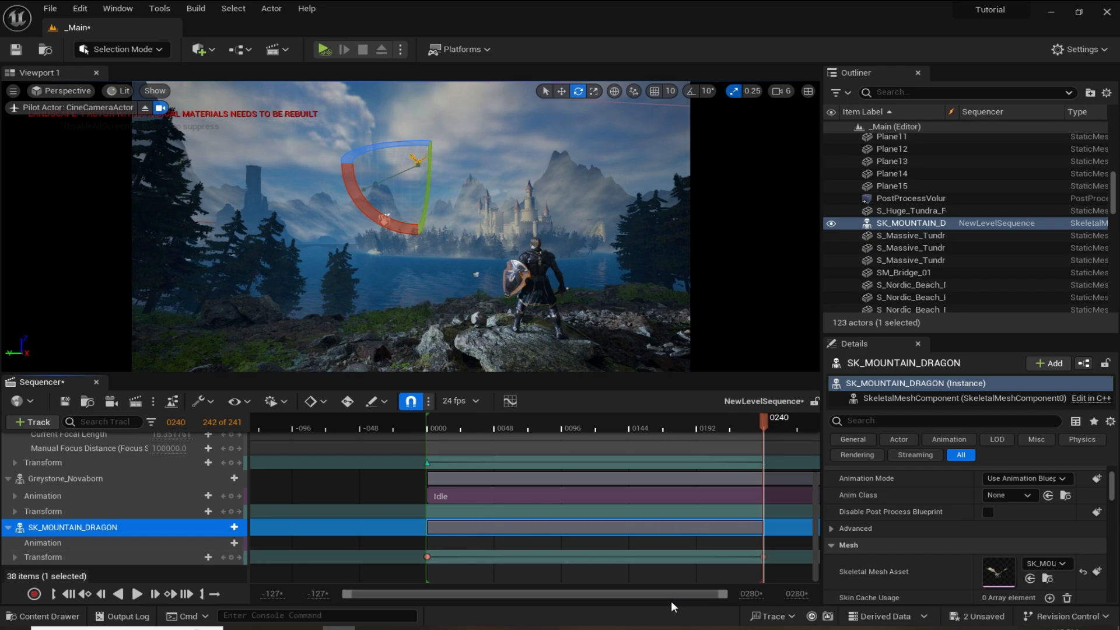
# - Set the dragon's Transform keys to linear interpolation and play the sequence from the start to check the flight path
pyautogui.press('Up')
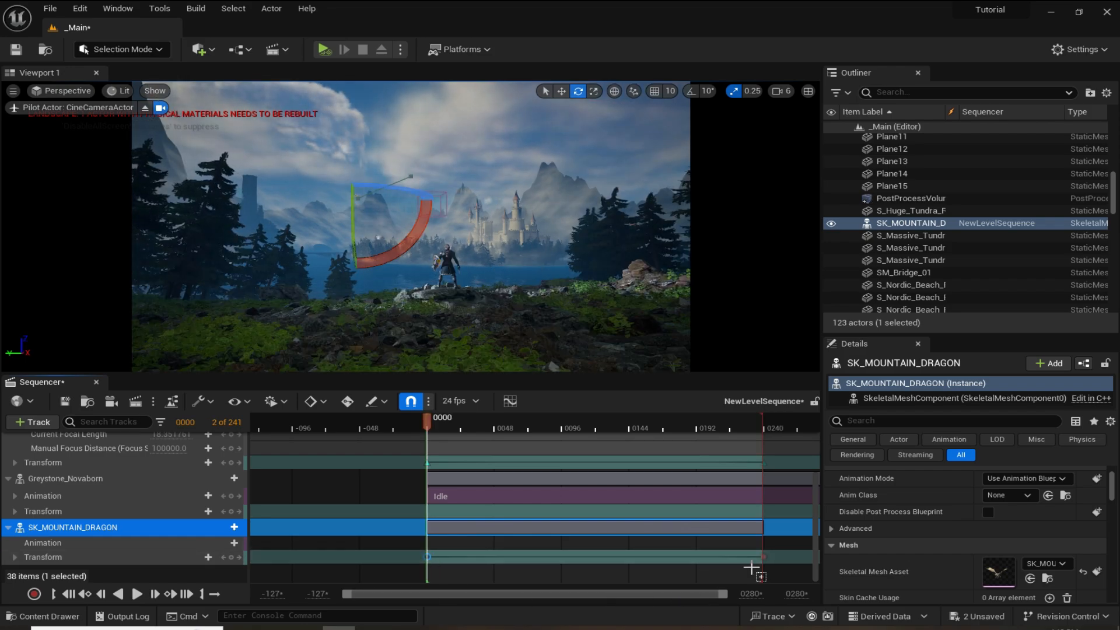
pyautogui.press('Down')
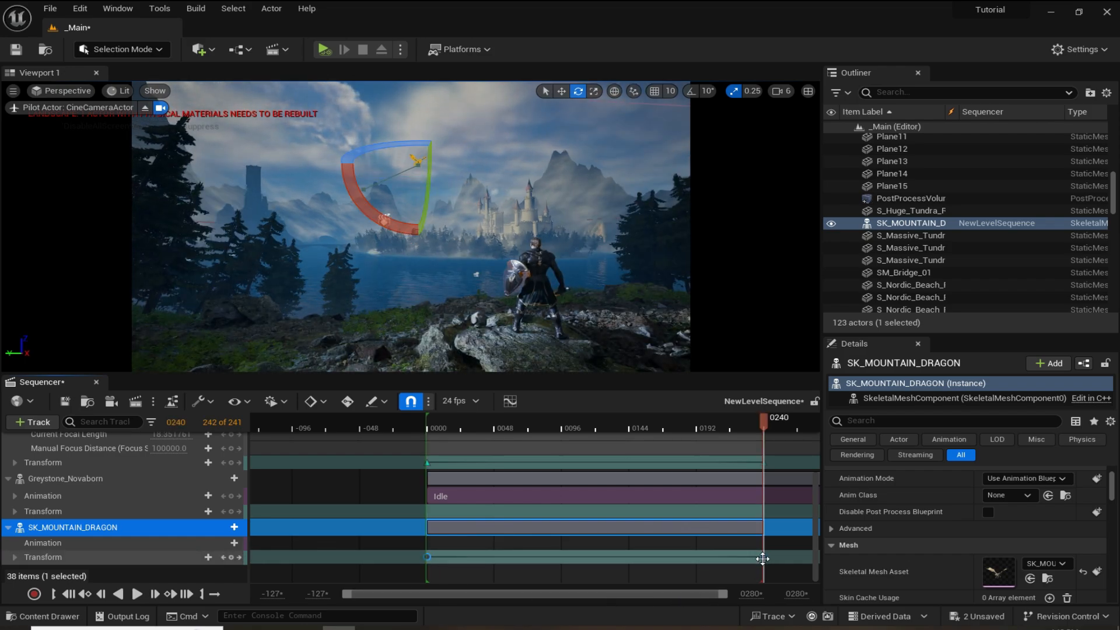
pyautogui.rightClick(765, 557)
pyautogui.click(817, 458)
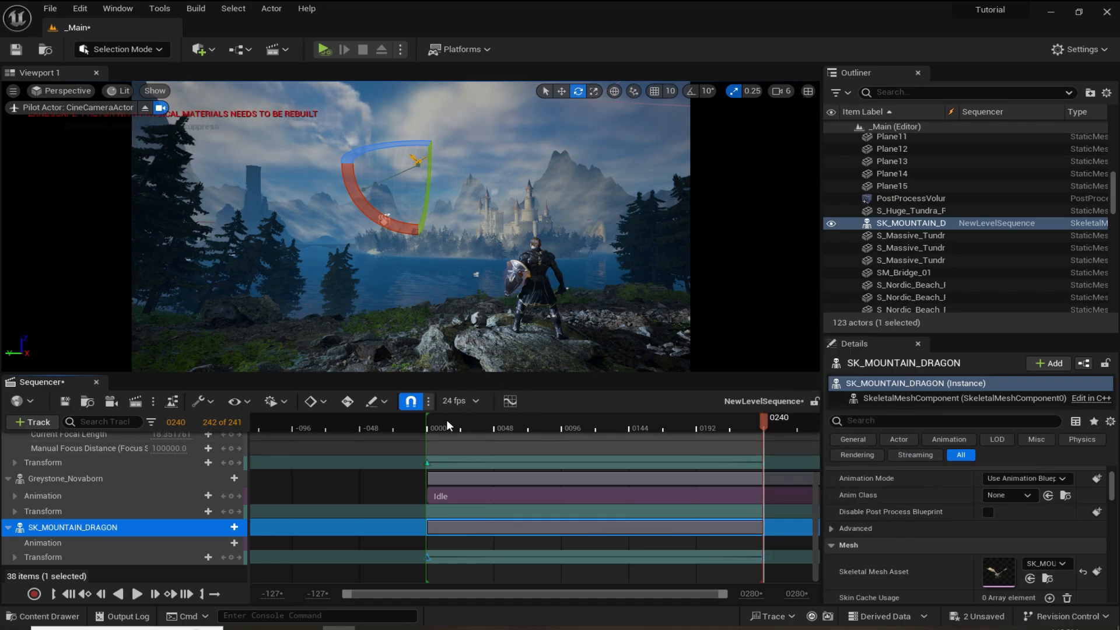
pyautogui.click(423, 423)
pyautogui.press('space')
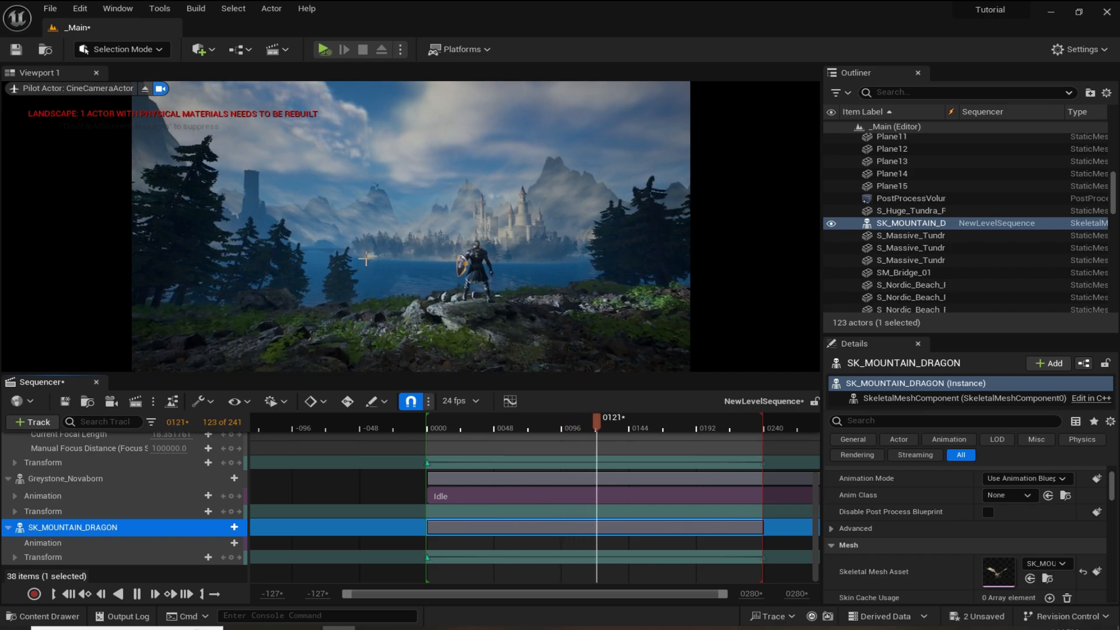
pyautogui.press('space')
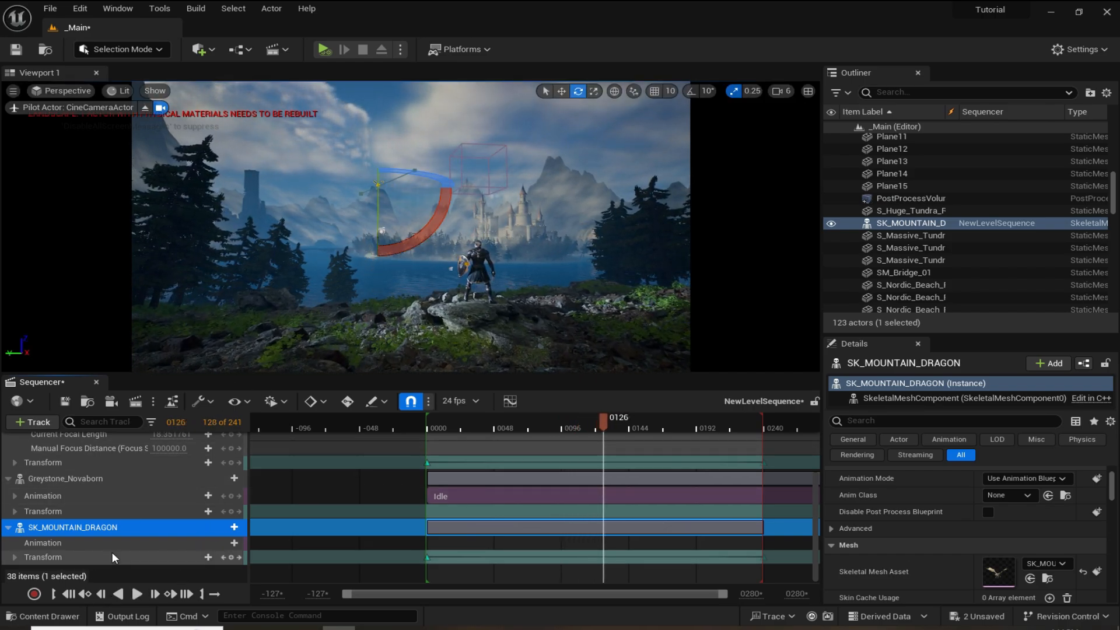
# - Add the ANIM_MOUNTAIN_DRAGON_flyNormal animation to the dragon, starting at frame 0 and looping until frame 240
pyautogui.click(64, 544)
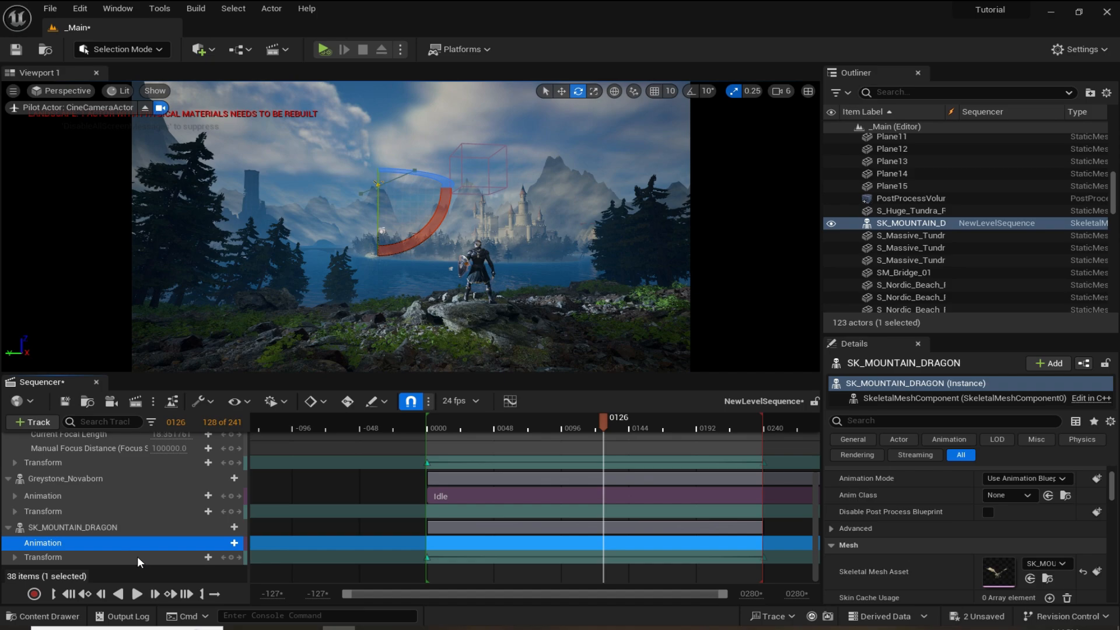
pyautogui.click(234, 543)
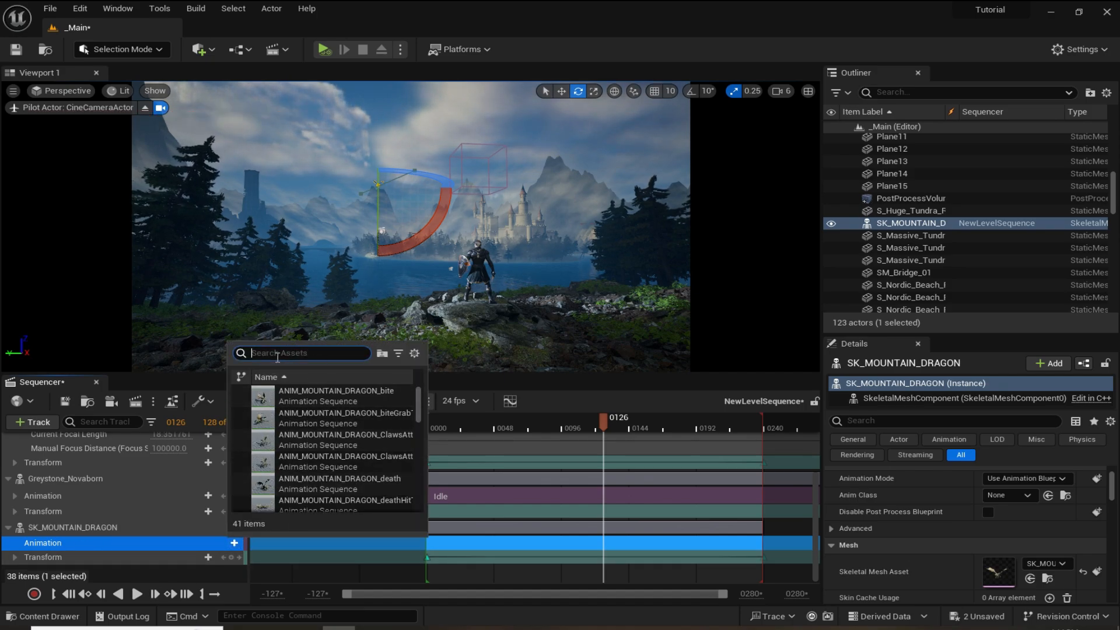
pyautogui.scroll(-3, 350, 455)
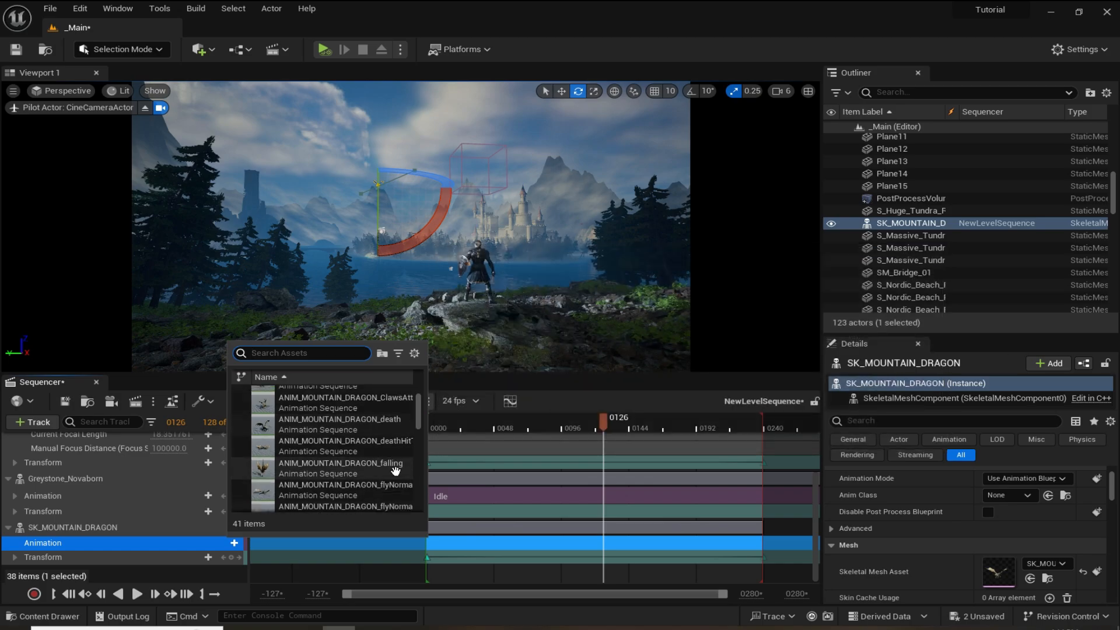
pyautogui.moveTo(357, 451)
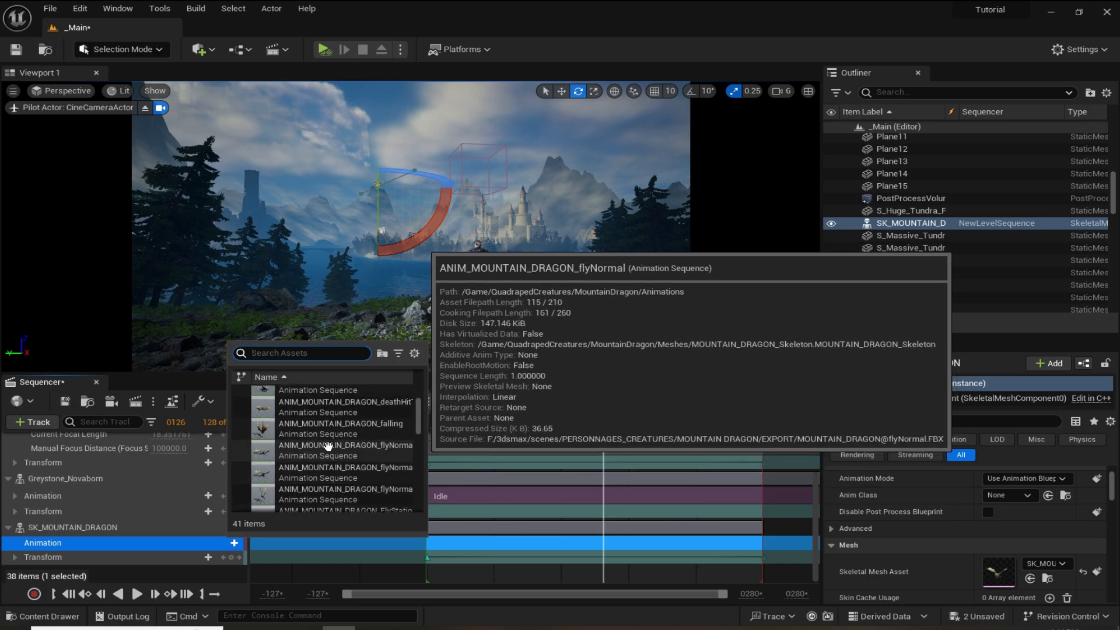
pyautogui.click(357, 451)
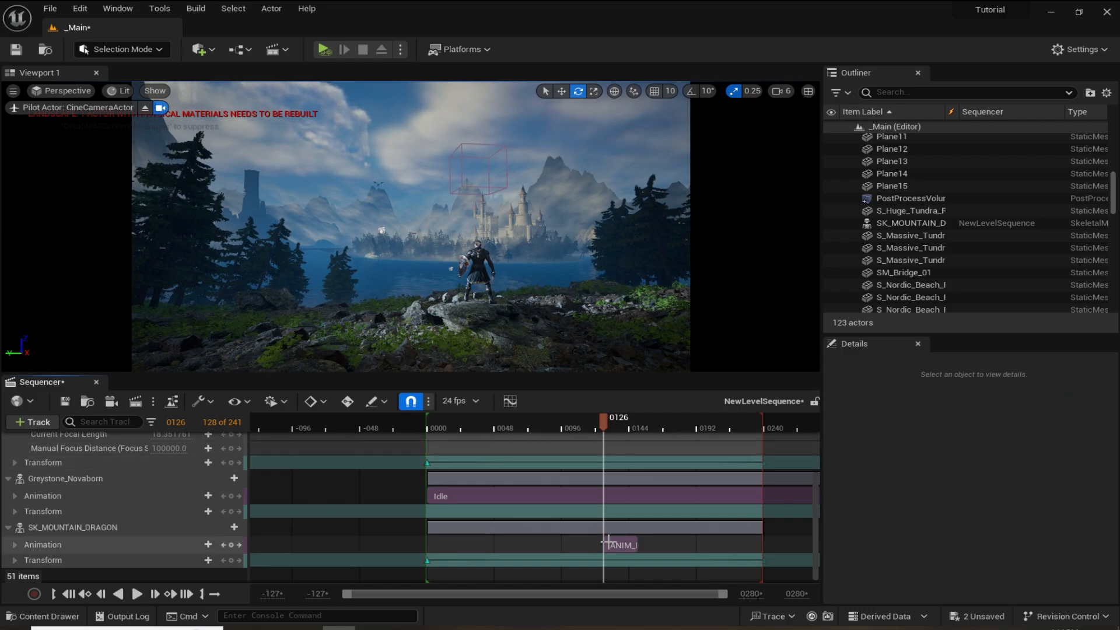
pyautogui.moveTo(617, 549); pyautogui.dragTo(440, 553)
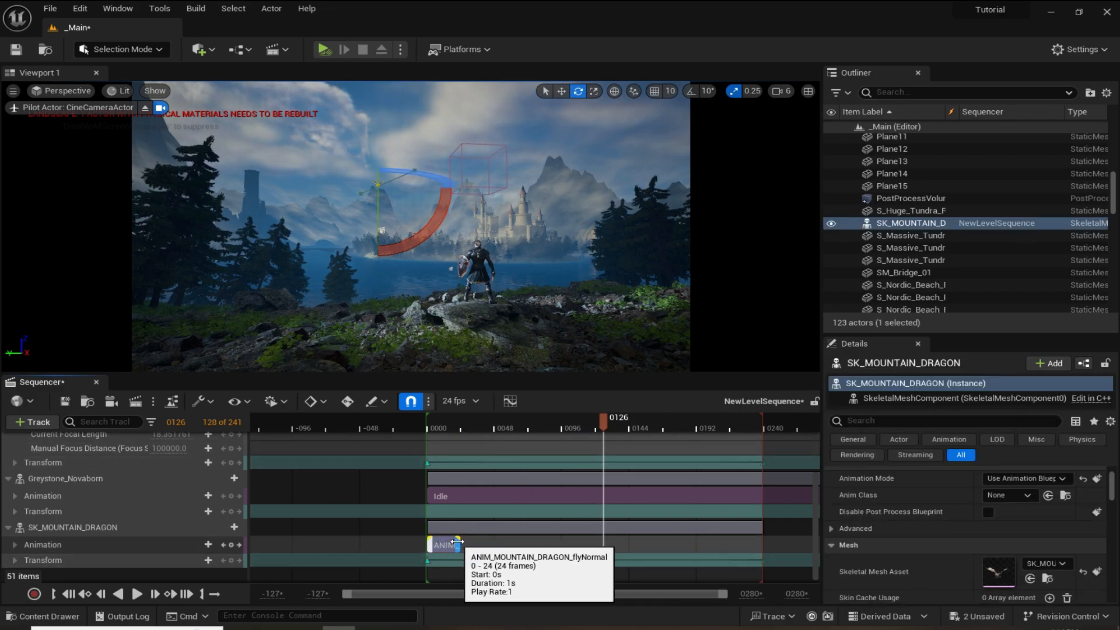
pyautogui.moveTo(457, 542); pyautogui.dragTo(763, 541)
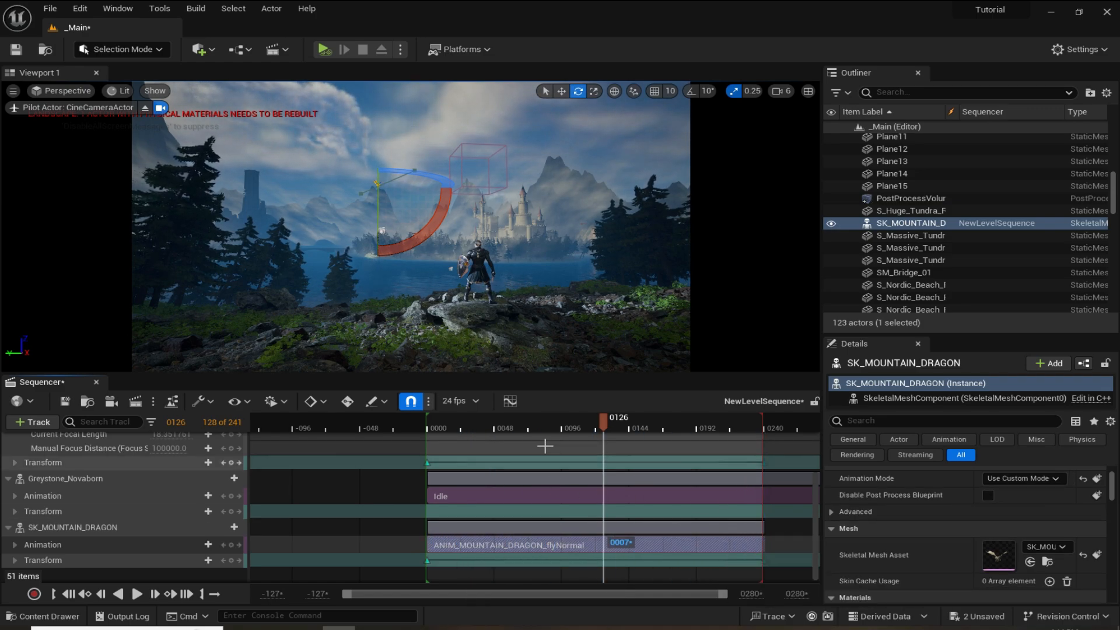
# - Play the sequence from the start to check the flying dragon, return to the beginning and save the sequence
pyautogui.moveTo(444, 423); pyautogui.dragTo(419, 422)
pyautogui.click(395, 448)
pyautogui.press('space')
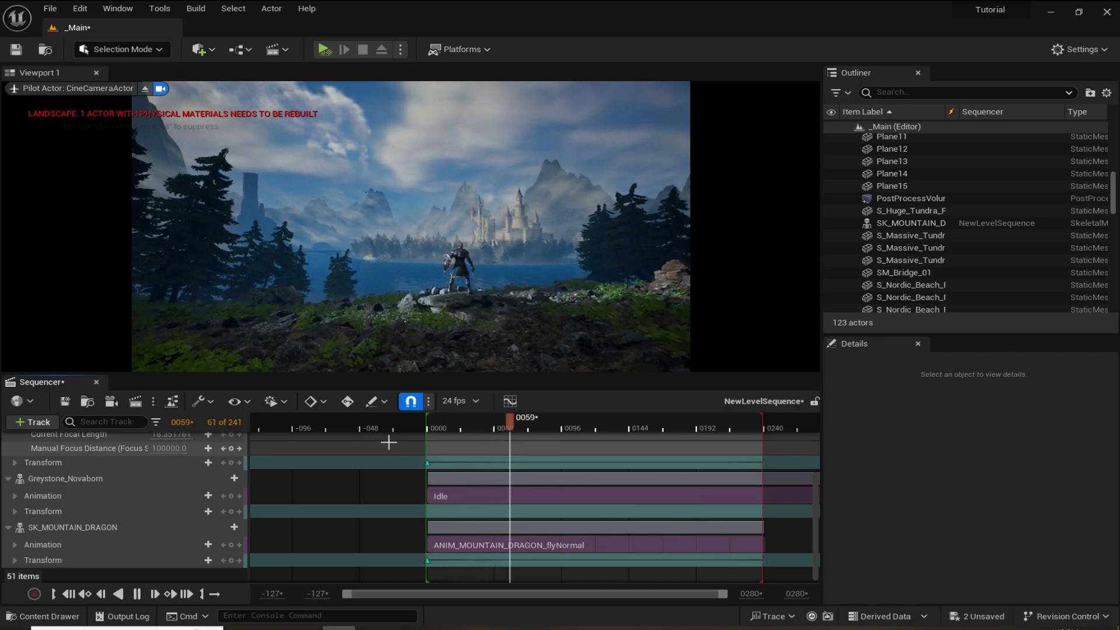
pyautogui.click(430, 418)
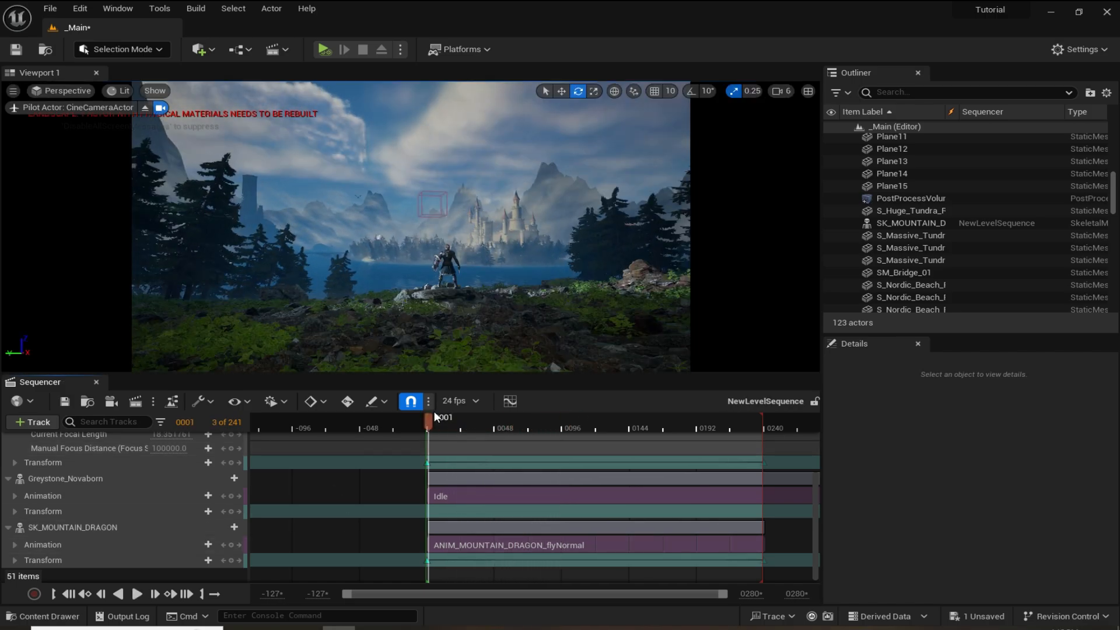
# - Place the SK_Crow skeletal mesh from the AnimalVarietyPack Crow folder in the sky above the lake
pyautogui.hotkey('ctrl', 'space')
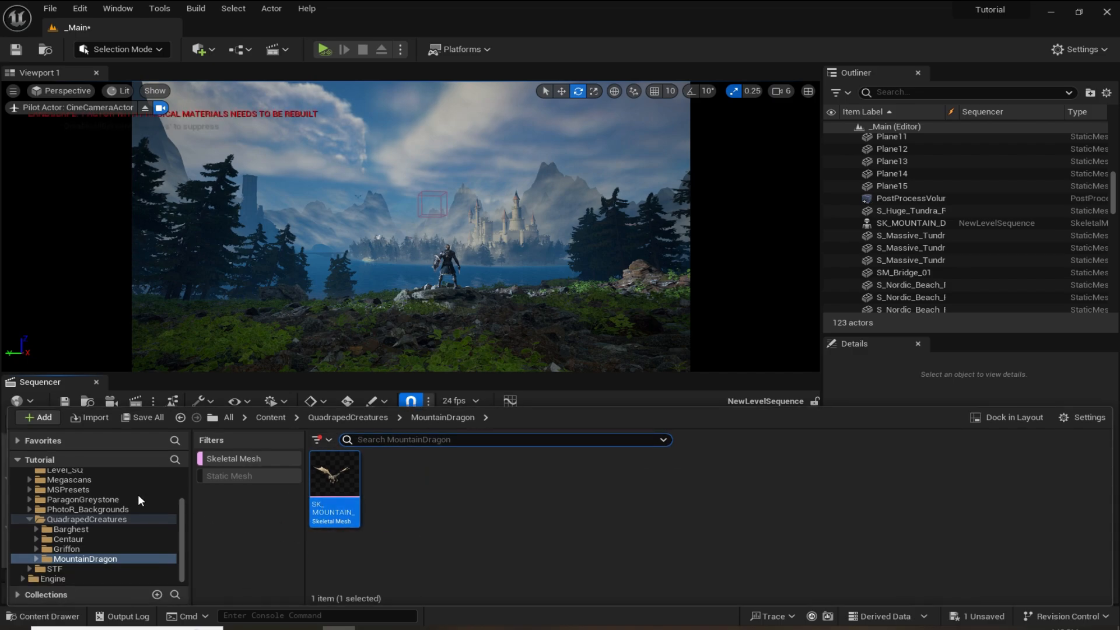
pyautogui.click(224, 458)
pyautogui.scroll(4, 95, 510)
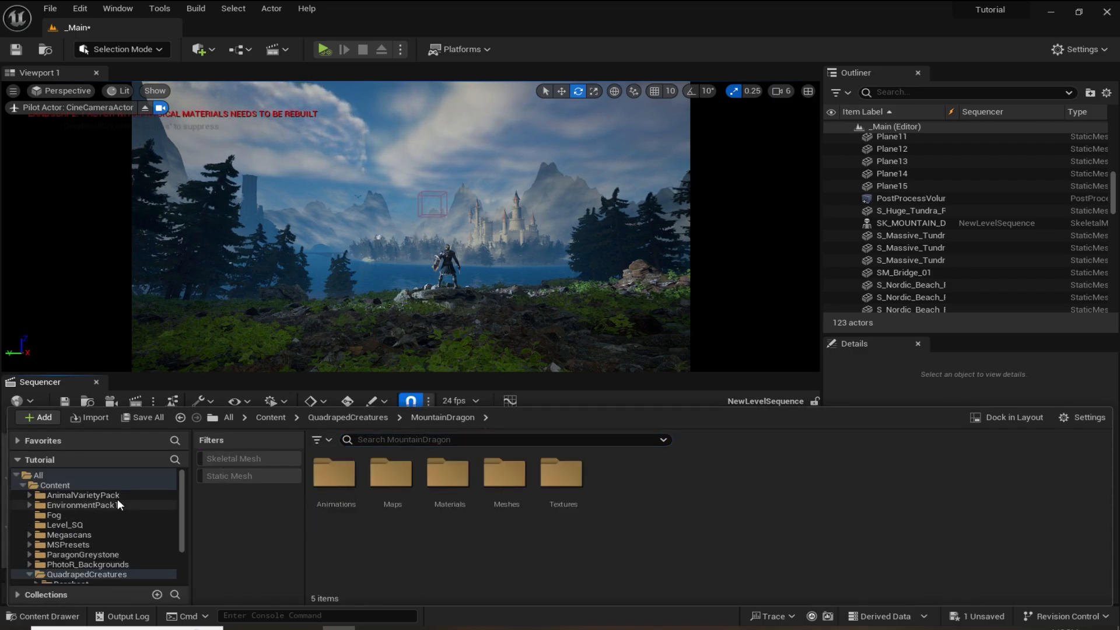
pyautogui.click(71, 494)
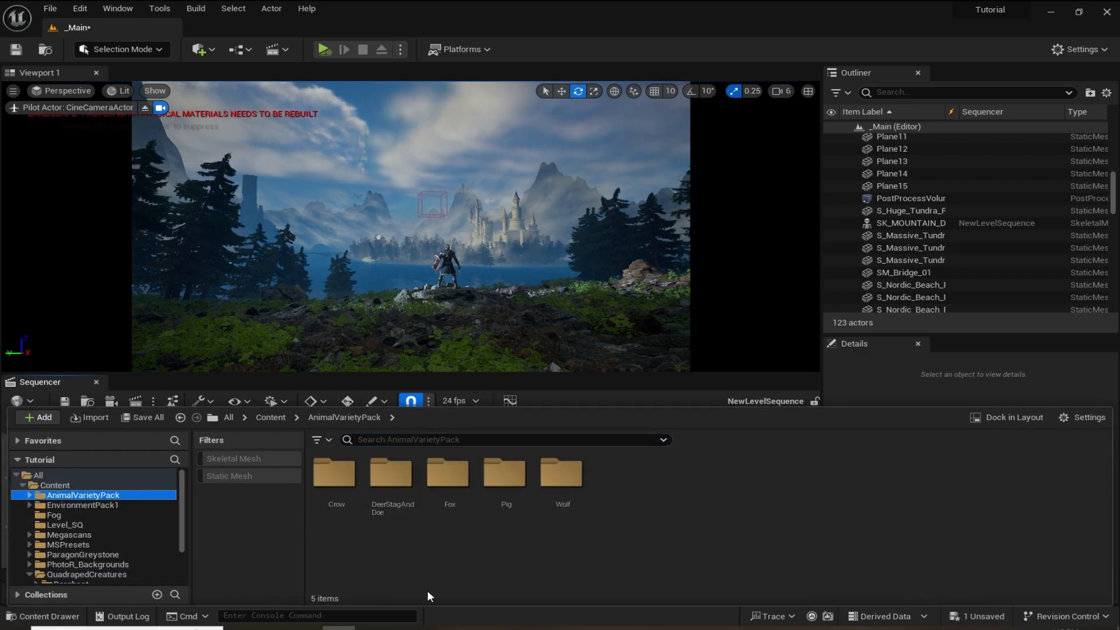
pyautogui.doubleClick(342, 502)
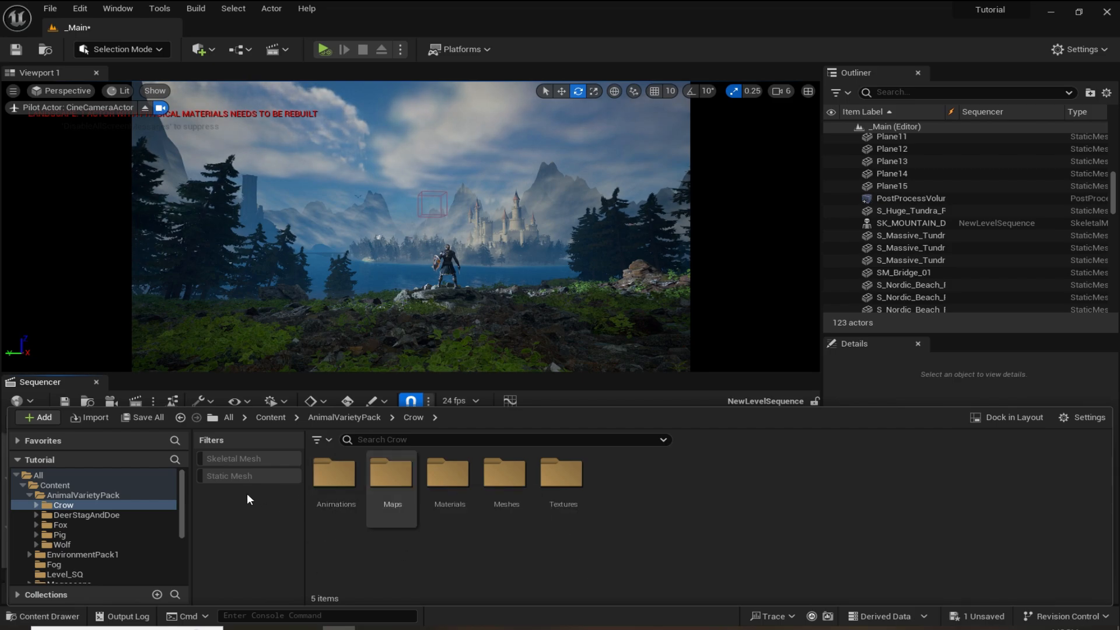
pyautogui.click(247, 460)
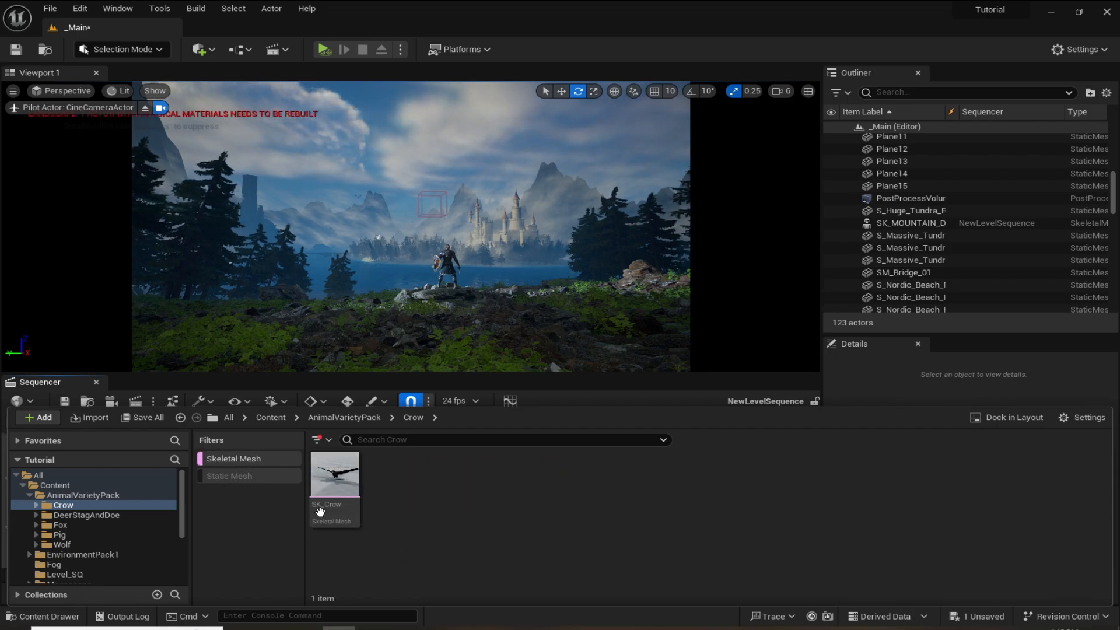
pyautogui.moveTo(319, 511); pyautogui.dragTo(451, 166)
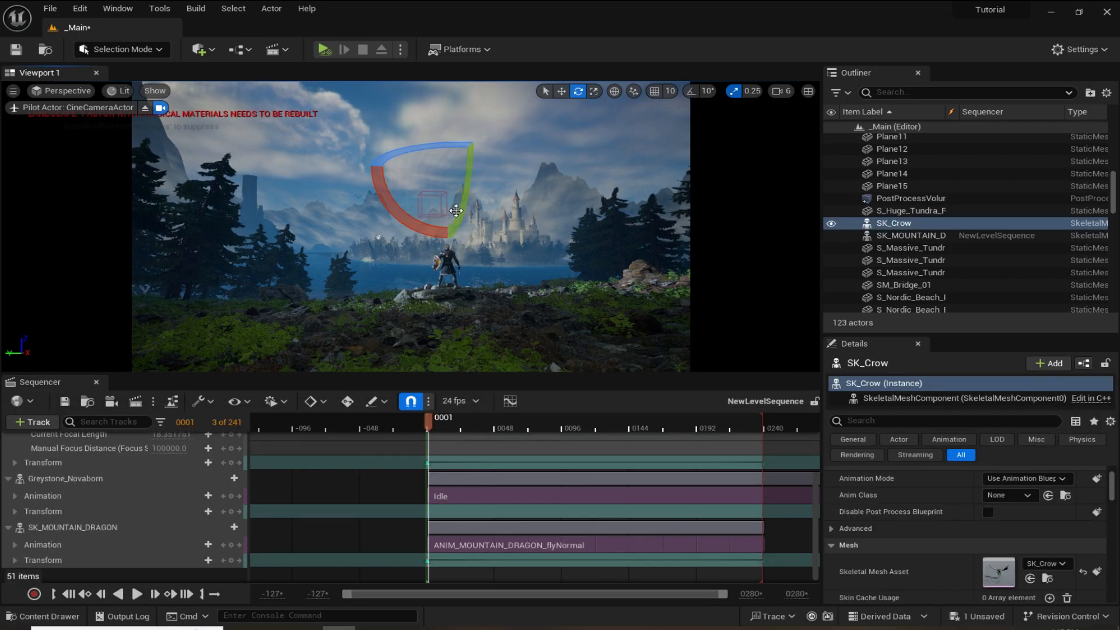
# - Frame the placed crow in the air beside the castle and add it to the level sequence
pyautogui.press('w')
pyautogui.moveTo(458, 212); pyautogui.dragTo(496, 251, button='right')
pyautogui.scroll(1, 457, 213)
pyautogui.press('f')
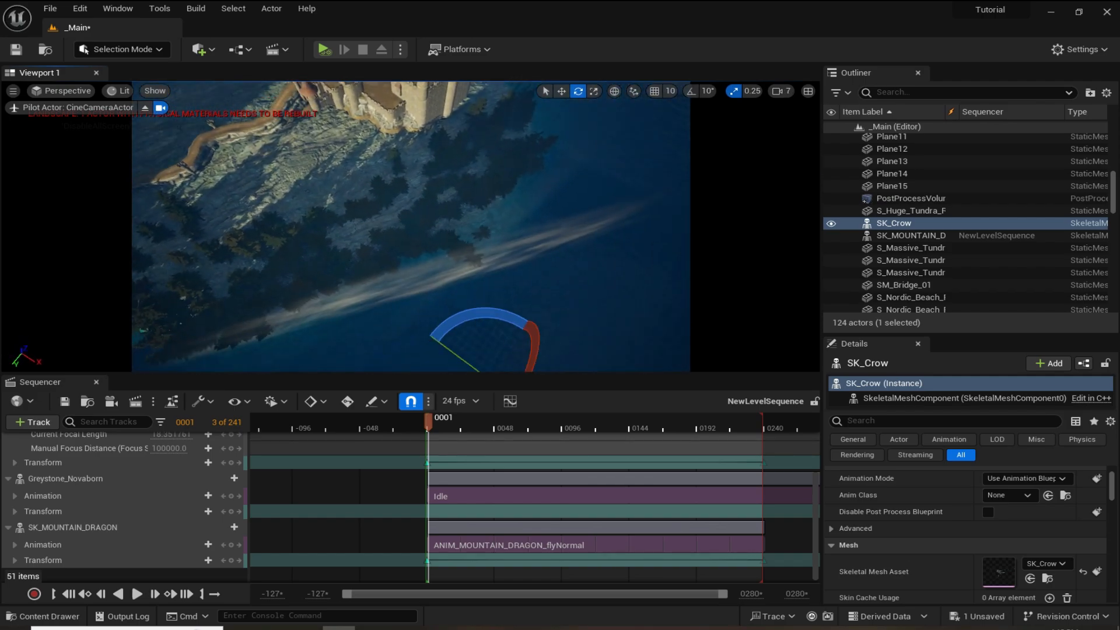
pyautogui.press('r')
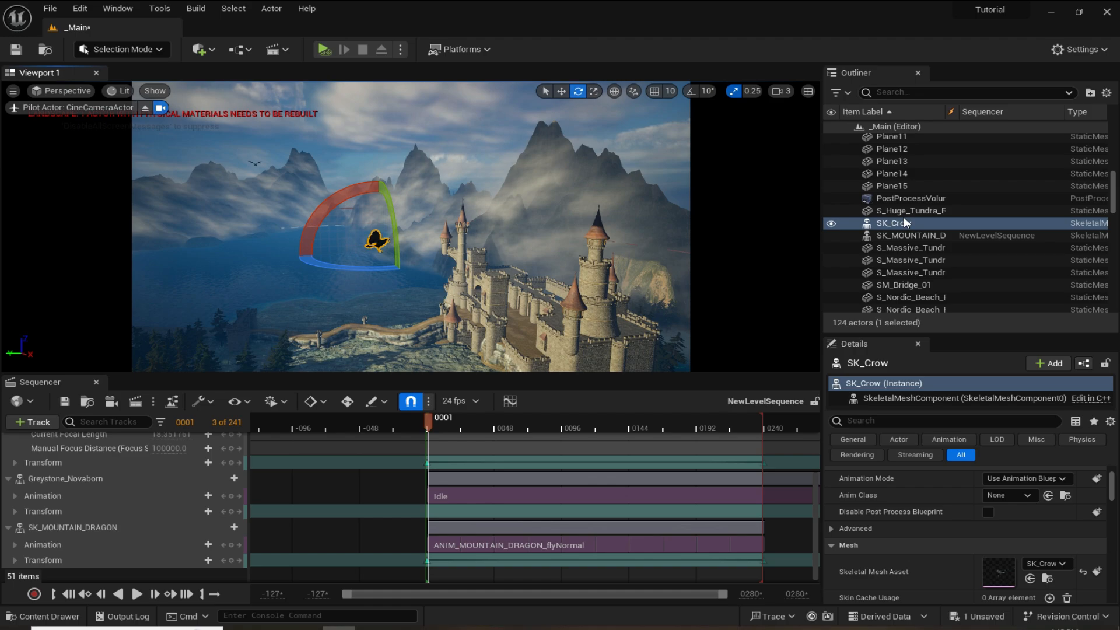
pyautogui.moveTo(903, 222); pyautogui.dragTo(93, 552)
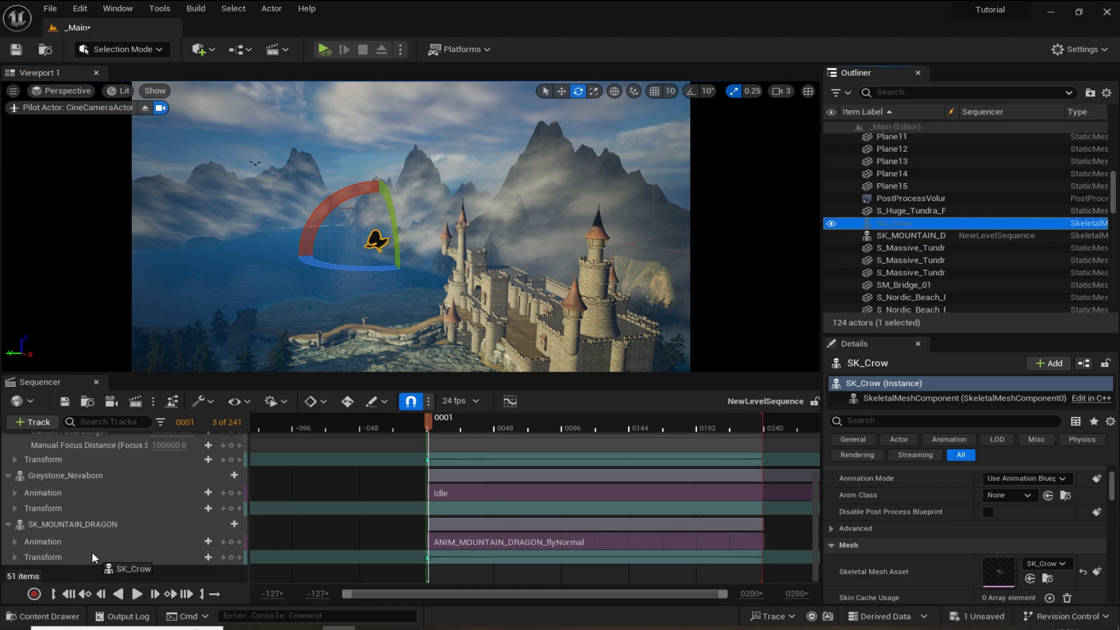
# - At frame 239, move the crow across the lake to the end of its flight path and key its Transform
pyautogui.press('w')
pyautogui.moveTo(409, 263); pyautogui.dragTo(359, 257, button='right')
pyautogui.moveTo(430, 426); pyautogui.dragTo(761, 435)
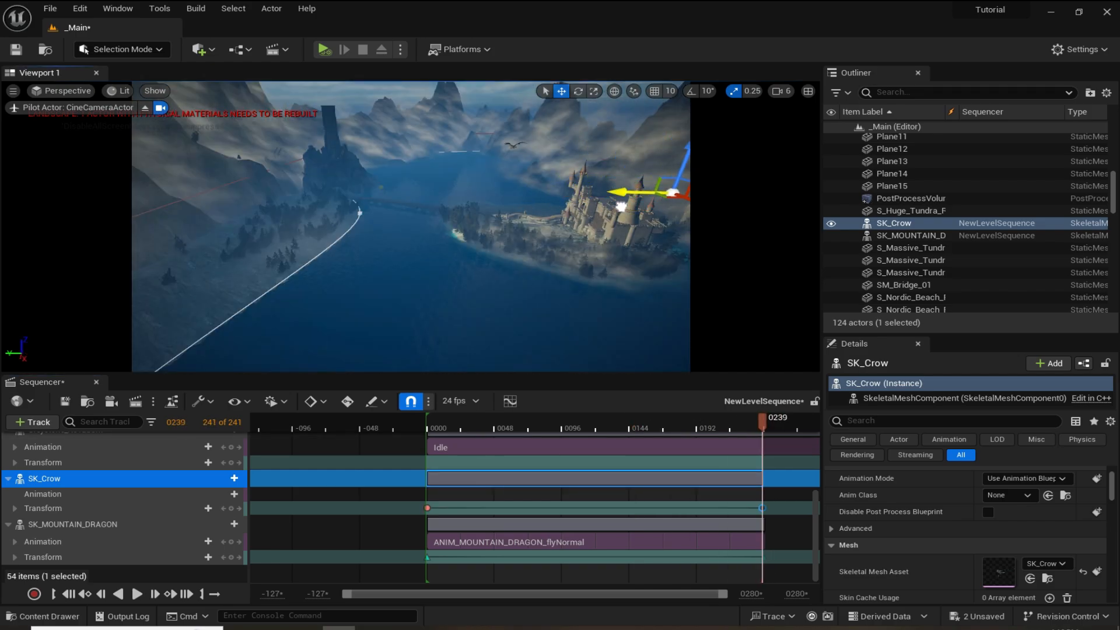
pyautogui.moveTo(621, 206); pyautogui.dragTo(683, 204, button='right')
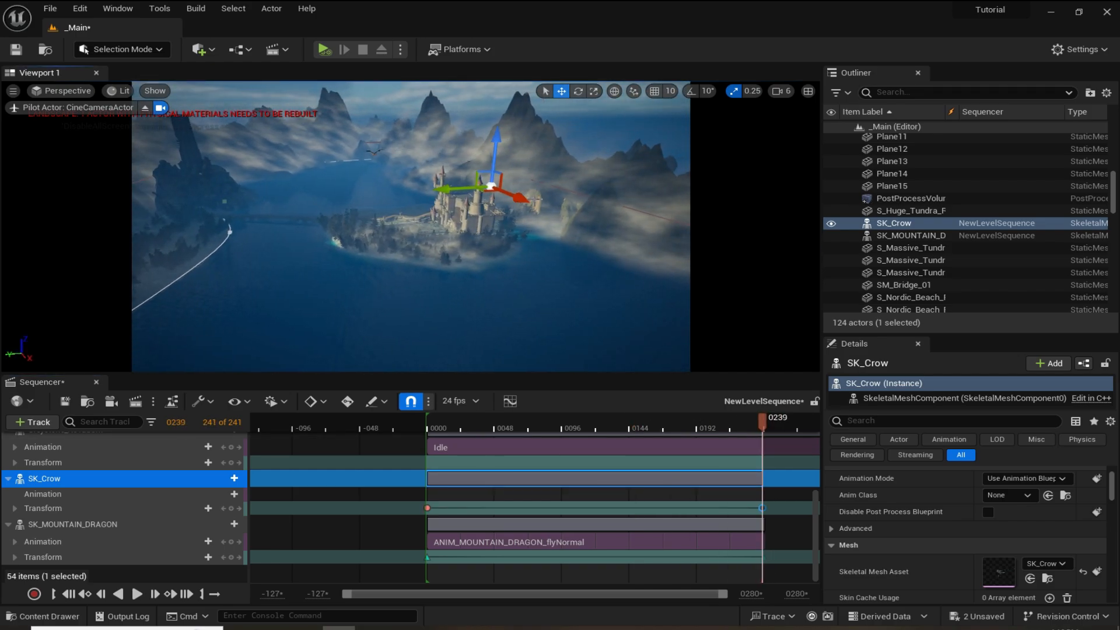
pyautogui.moveTo(467, 192); pyautogui.dragTo(458, 192)
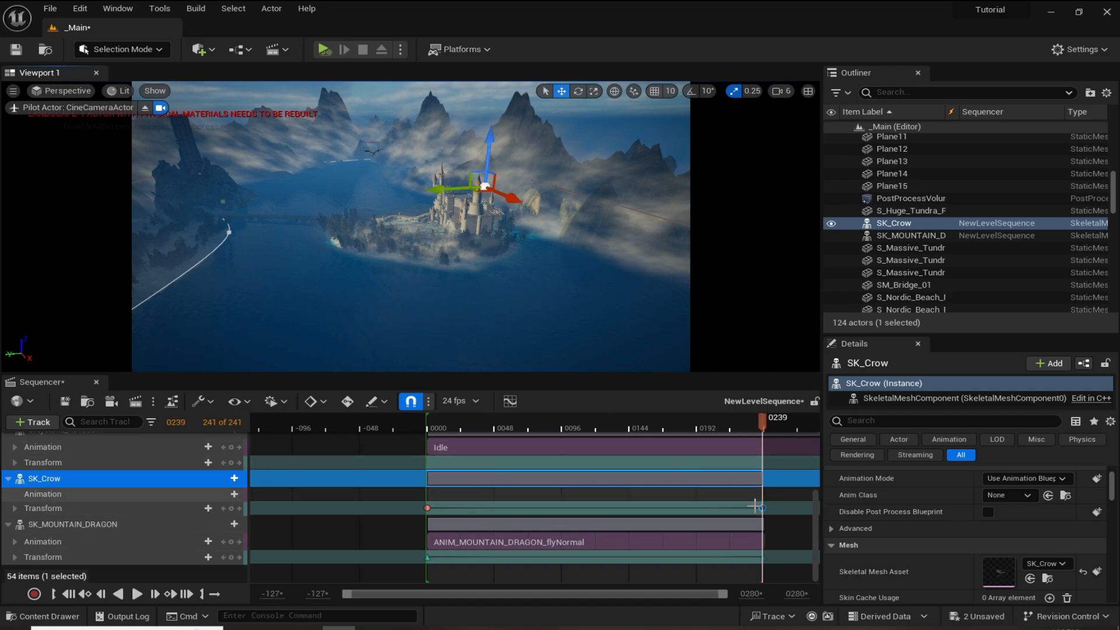
pyautogui.click(232, 509)
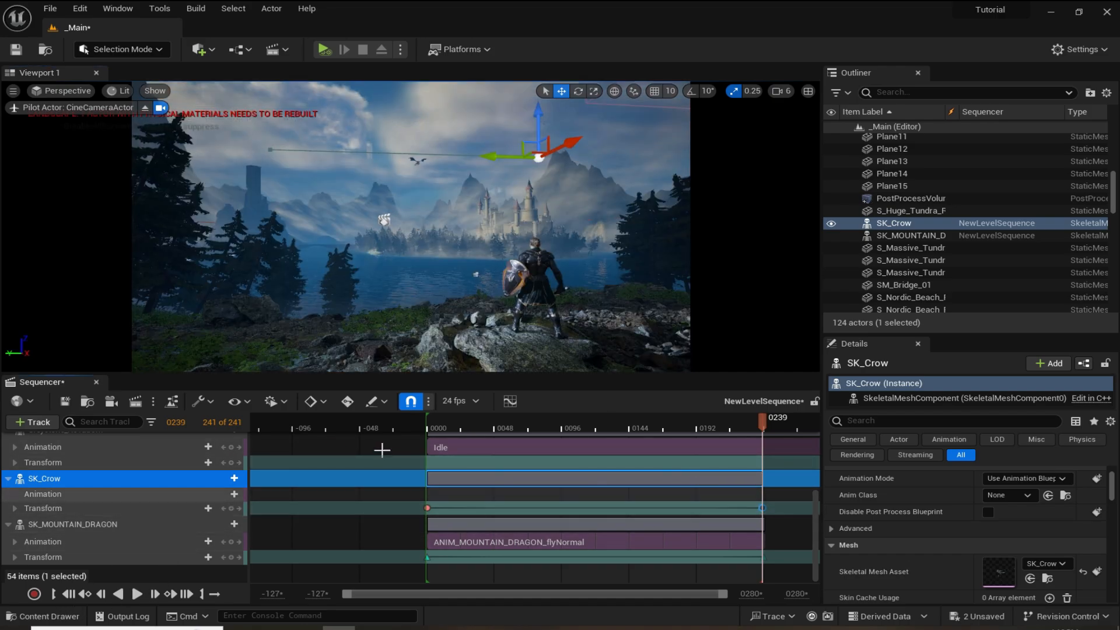
# - Set both of the crow's Transform keys to linear interpolation and scrub the sequence to check its flight path
pyautogui.keyDown('shift'); pyautogui.click(426, 509); pyautogui.keyUp('shift')
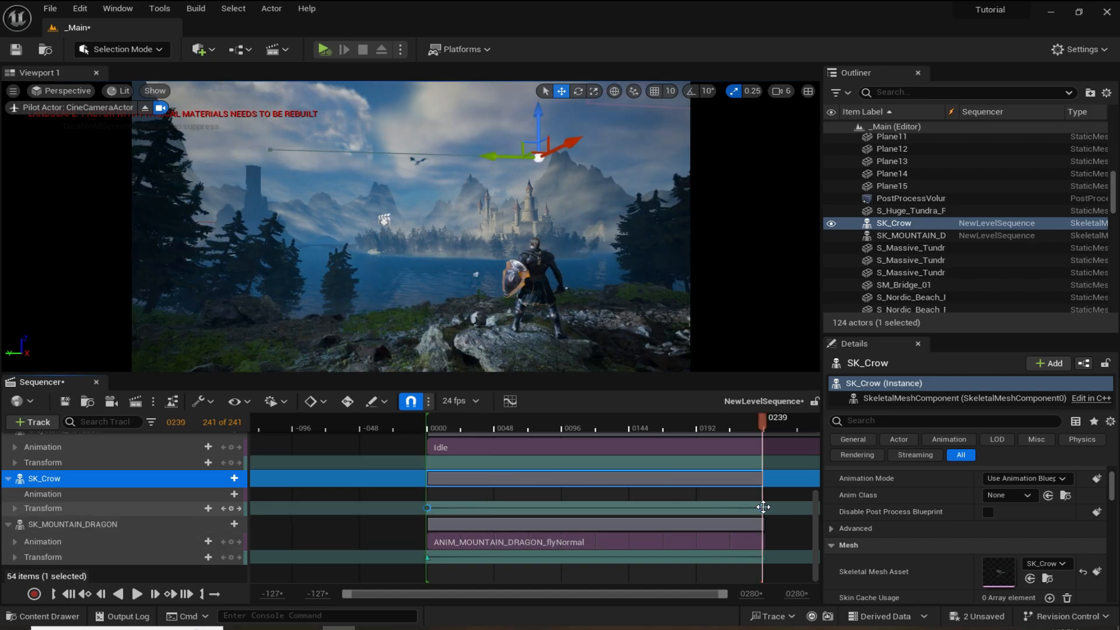
pyautogui.rightClick(762, 508)
pyautogui.click(821, 406)
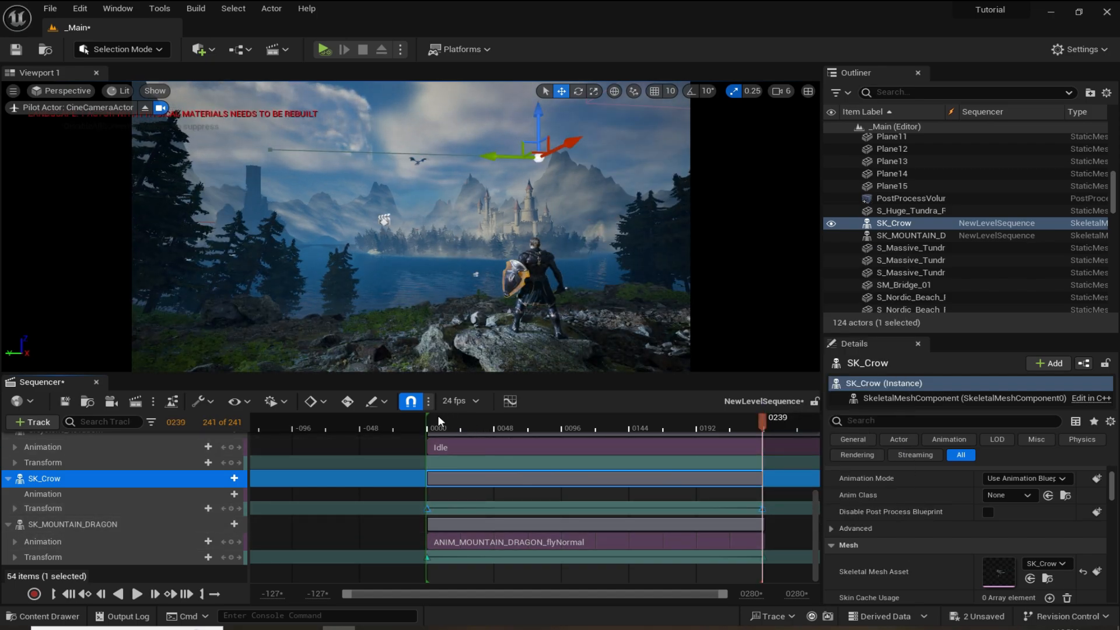
pyautogui.moveTo(438, 415); pyautogui.dragTo(428, 420)
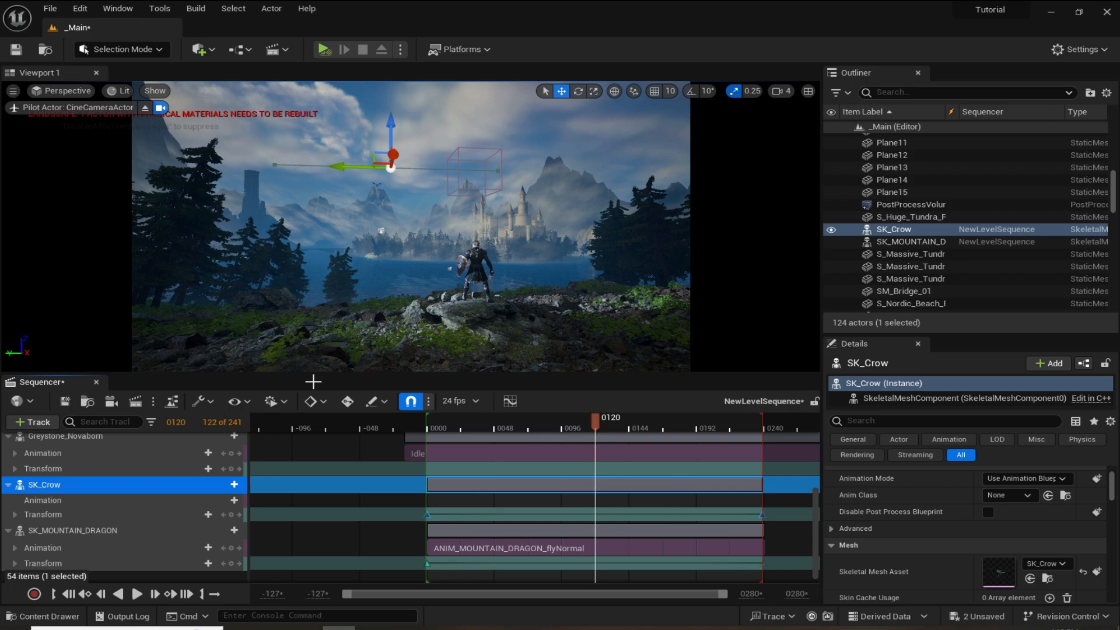
# - Add the ANIM_Crow_Fly animation to the crow, starting at frame 0 and looping to the end of the sequence
pyautogui.click(234, 500)
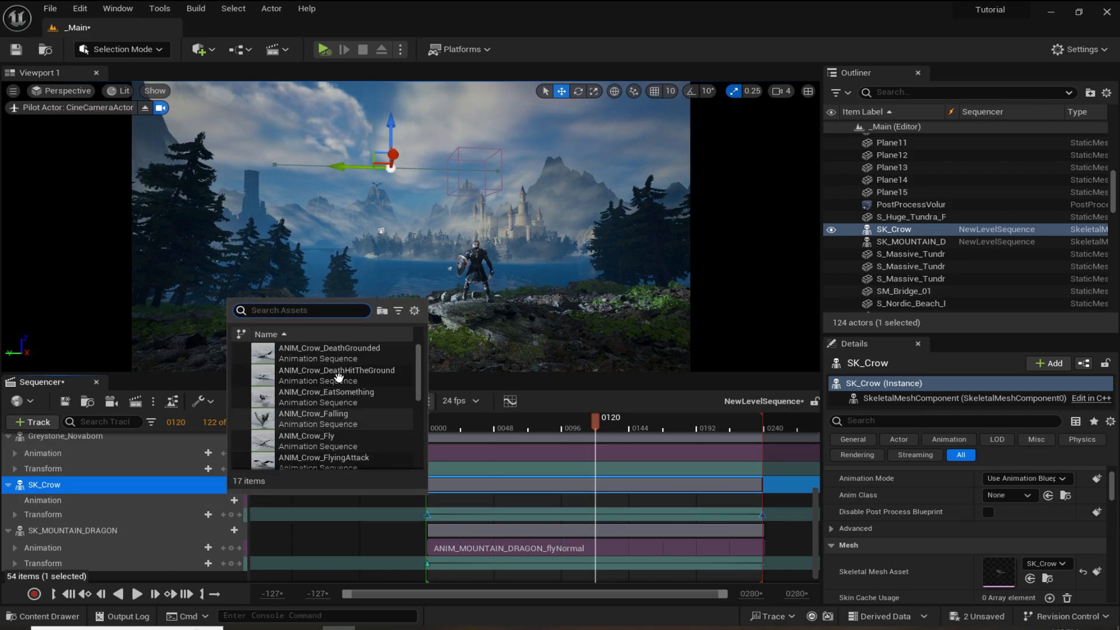
pyautogui.scroll(-1, 327, 403)
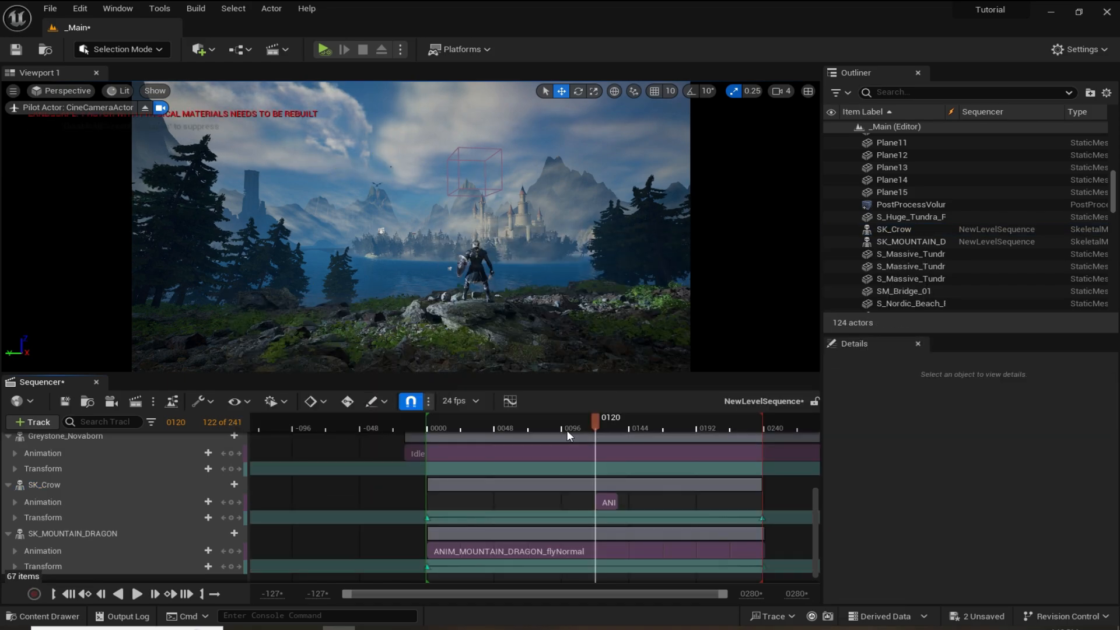
pyautogui.moveTo(566, 429); pyautogui.dragTo(429, 425)
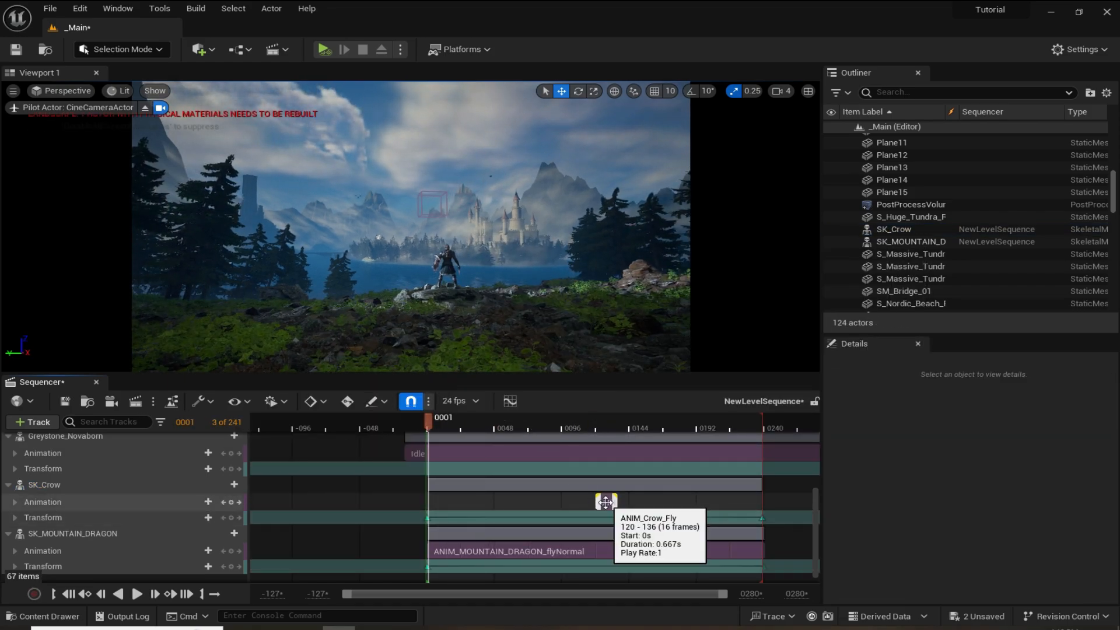
pyautogui.moveTo(600, 503); pyautogui.dragTo(763, 510)
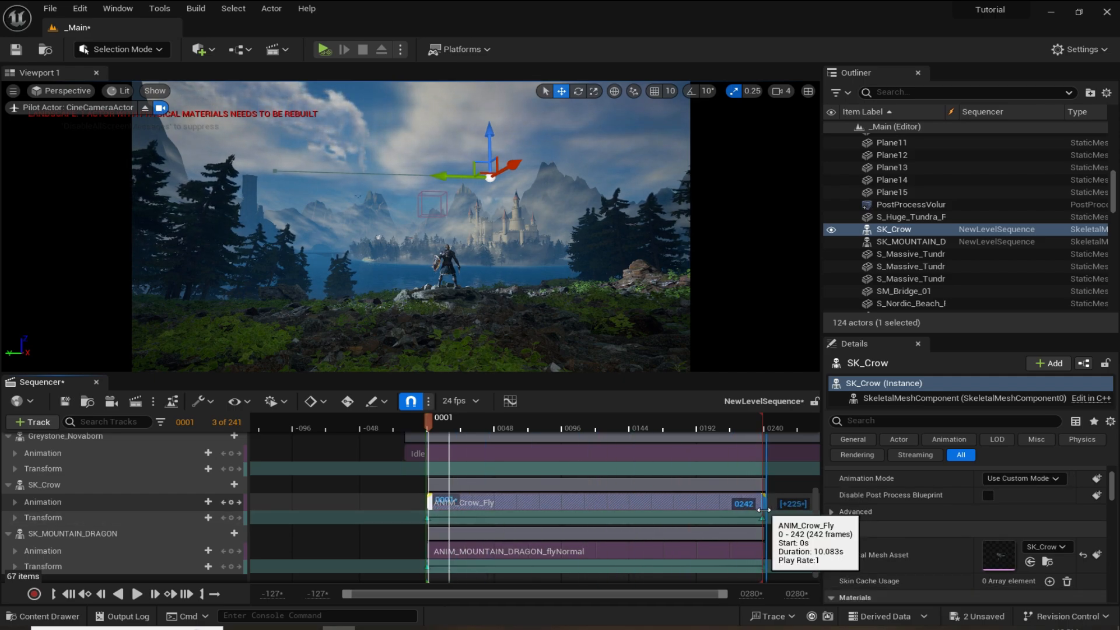
# - Save the sequence, play it from the start to check the flying crow, and return to the beginning
pyautogui.moveTo(426, 420); pyautogui.dragTo(421, 418)
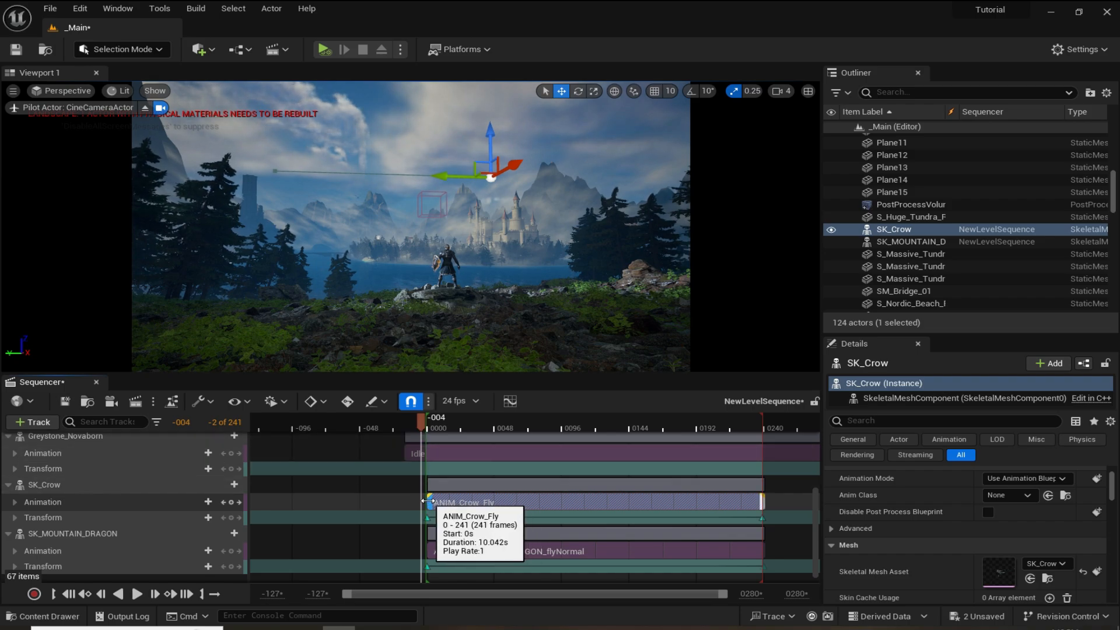
pyautogui.press('space')
pyautogui.click(392, 495)
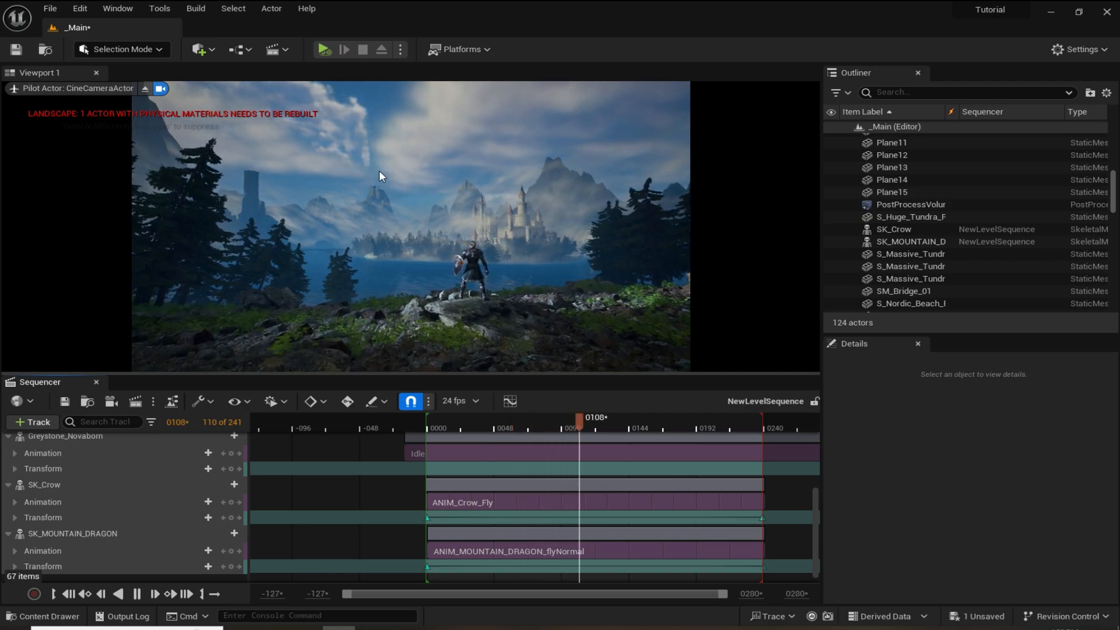
pyautogui.press('Up')
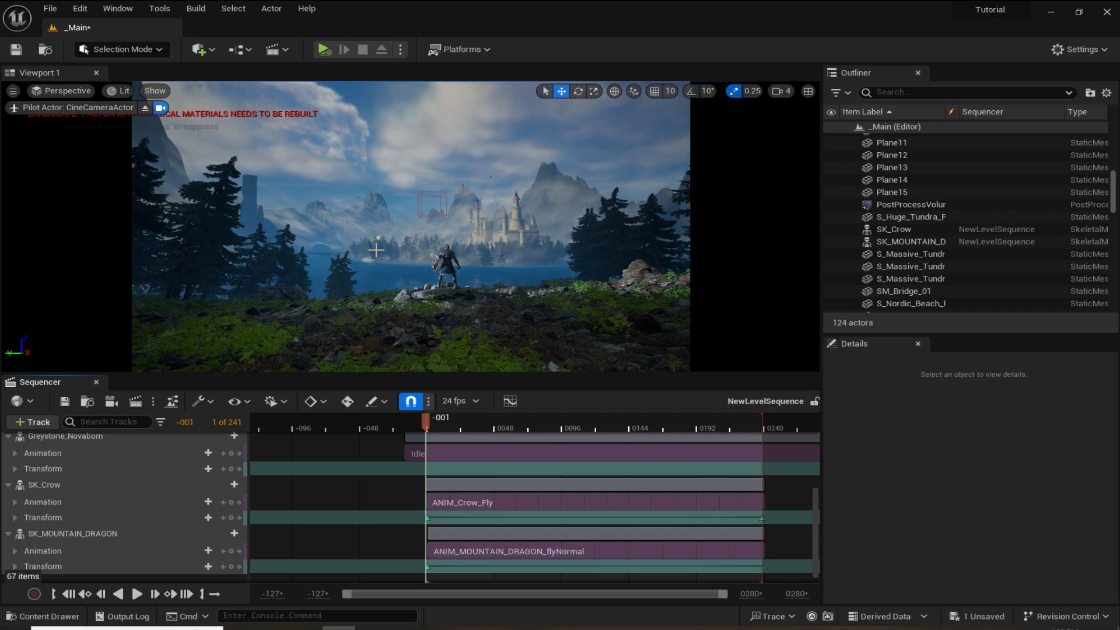
# - Enable the Movie Render Queue plugin and restart the editor, saving the _Main level
pyautogui.click(87, 8)
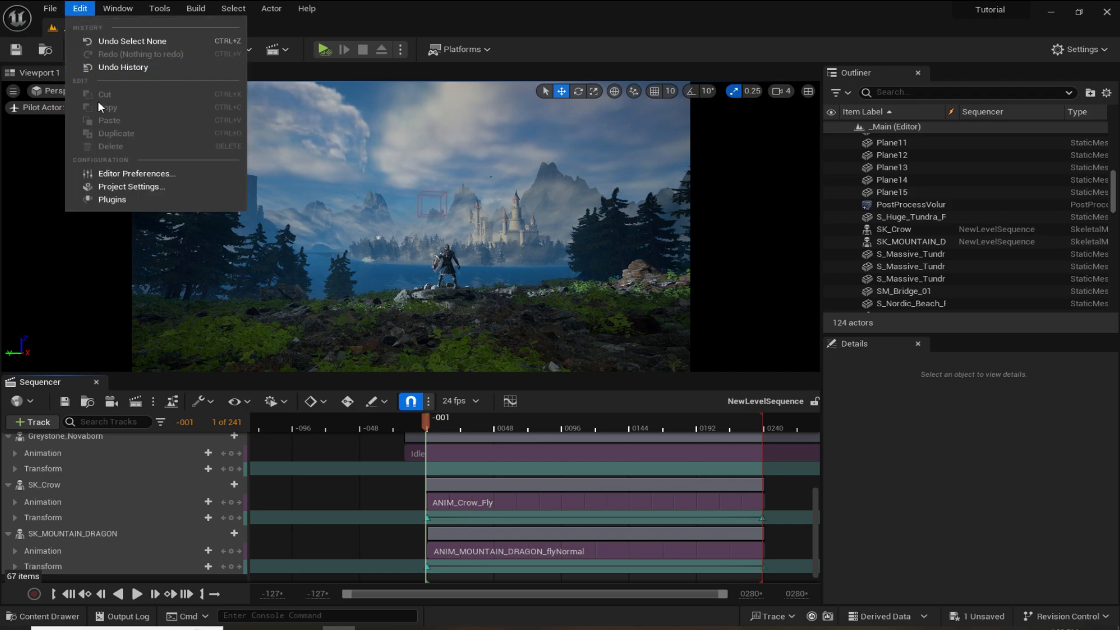
pyautogui.click(196, 204)
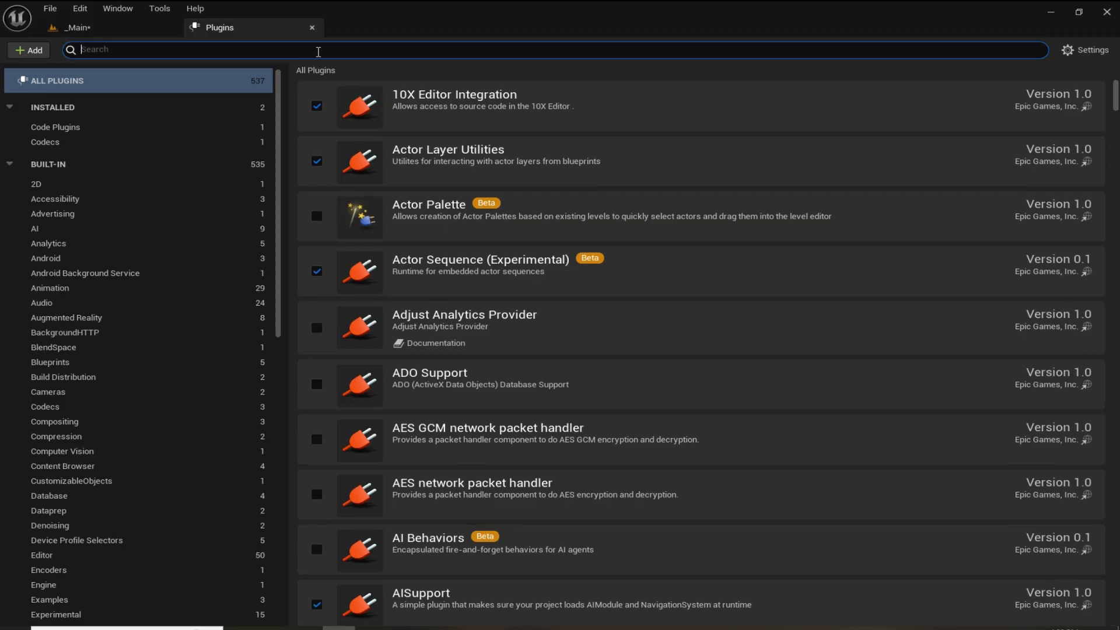
pyautogui.click(317, 51)
pyautogui.write('movie re')
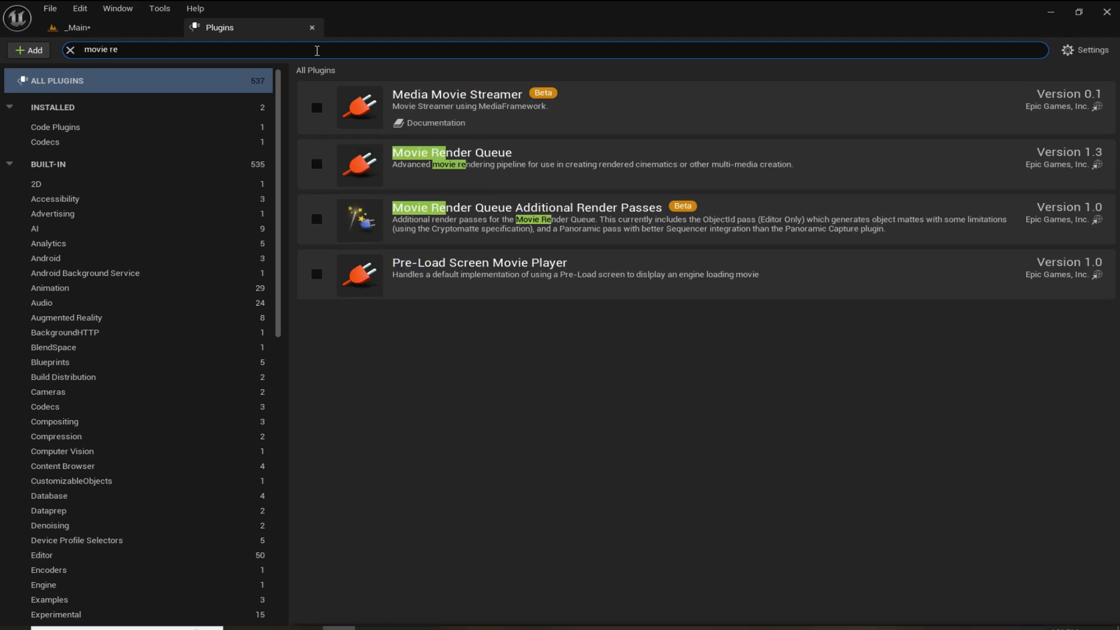
pyautogui.write('nder')
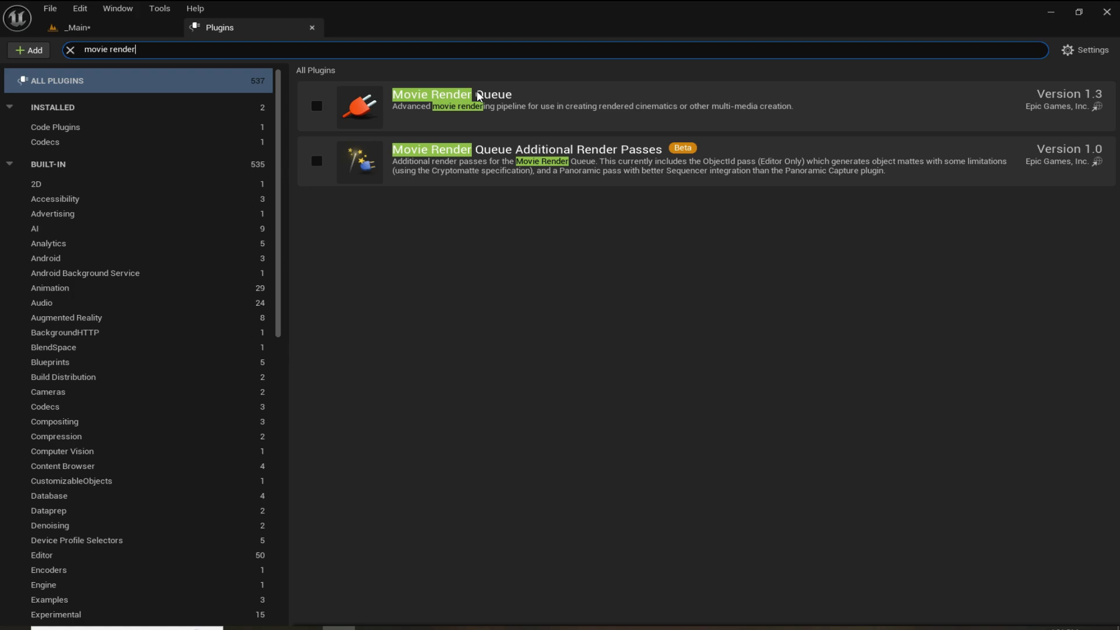
pyautogui.click(317, 106)
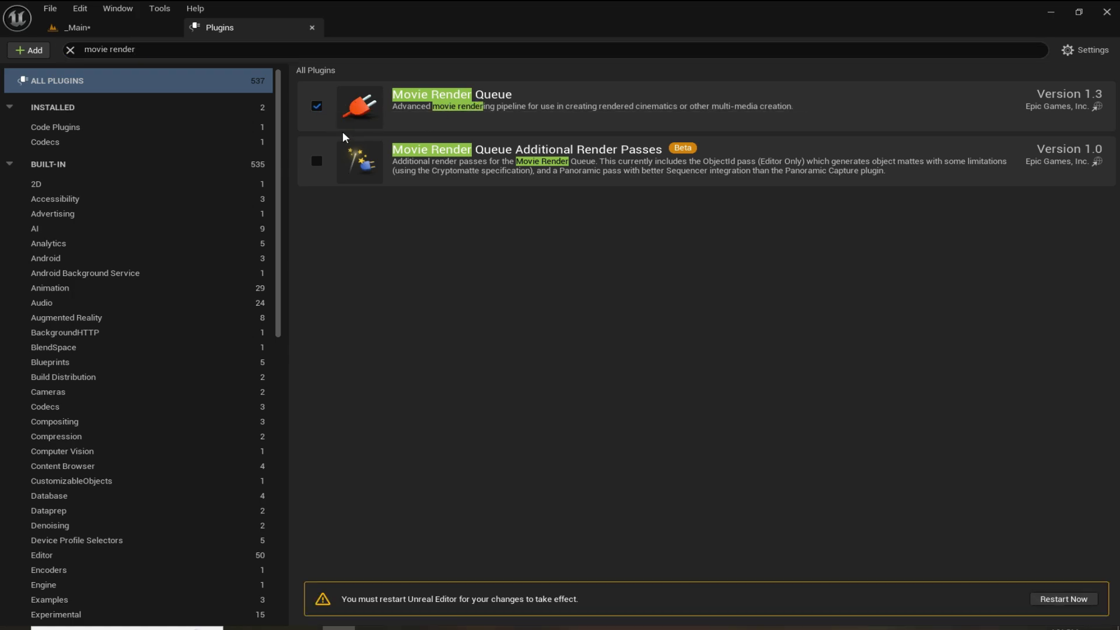
pyautogui.click(1061, 605)
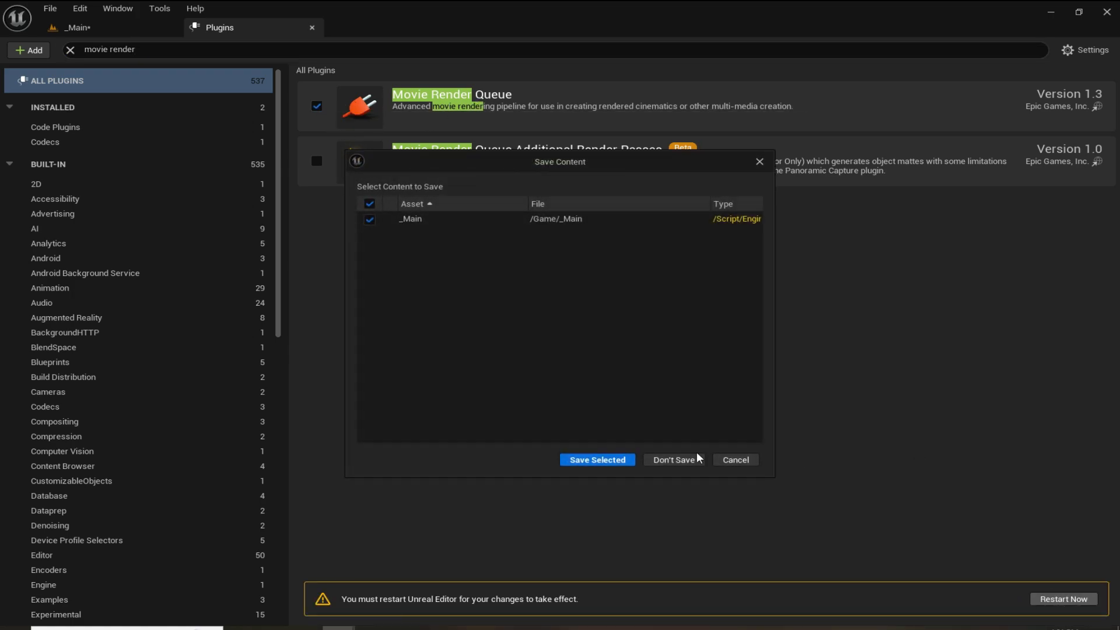
pyautogui.click(598, 461)
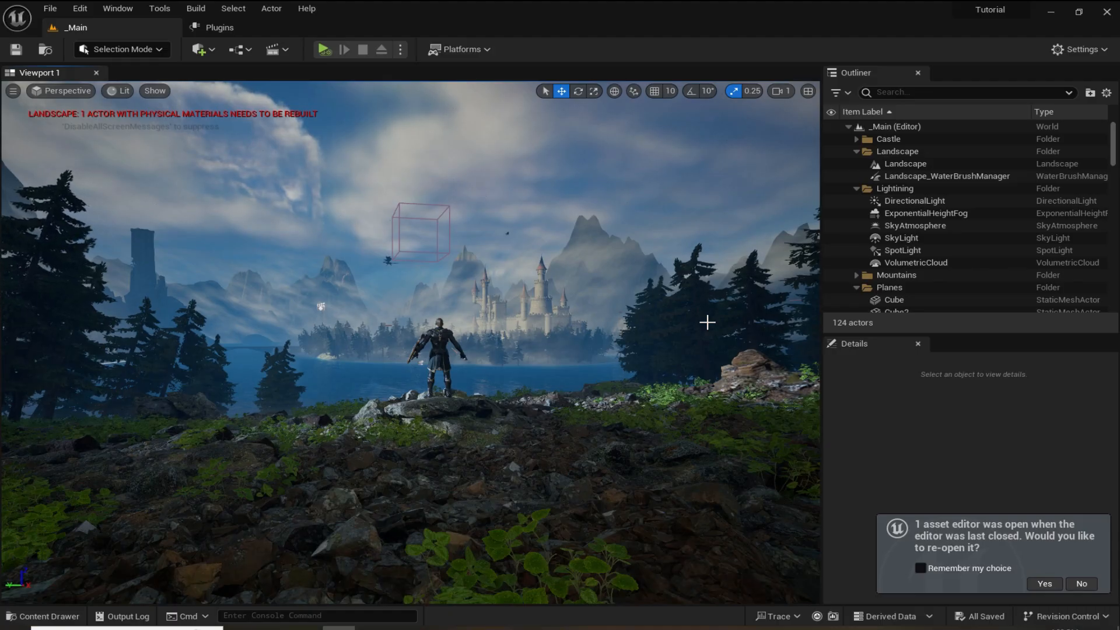
# - Clear the Skeletal Mesh asset filter and reopen NewLevelSequence from the Level_SQ folder
pyautogui.hotkey('ctrl', 'space')
pyautogui.click(262, 461)
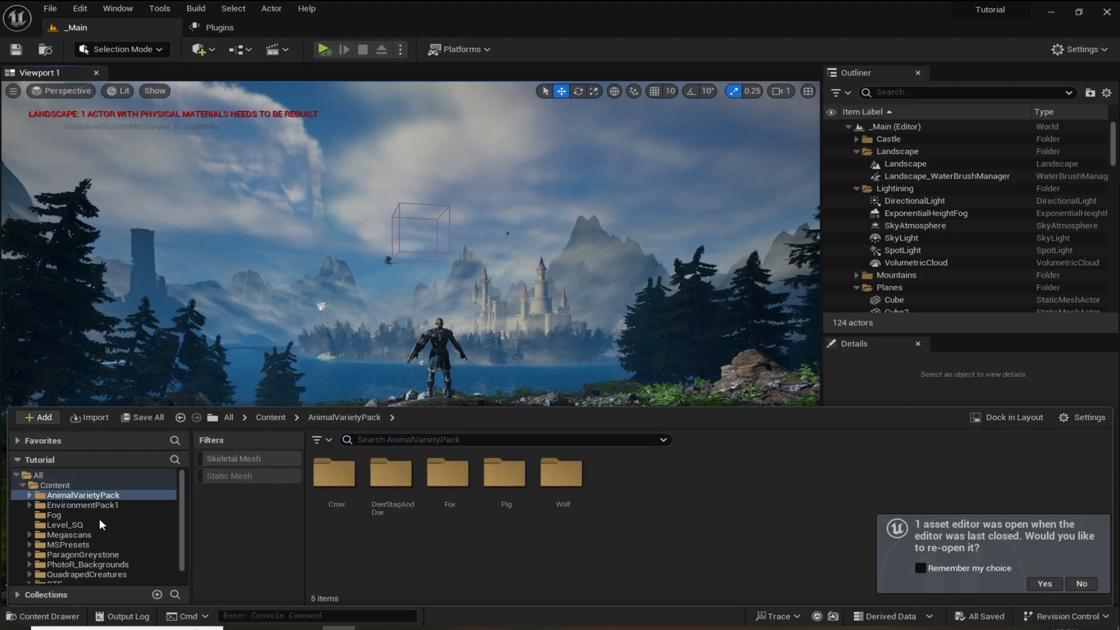
pyautogui.click(64, 524)
pyautogui.click(321, 481)
pyautogui.doubleClick(321, 483)
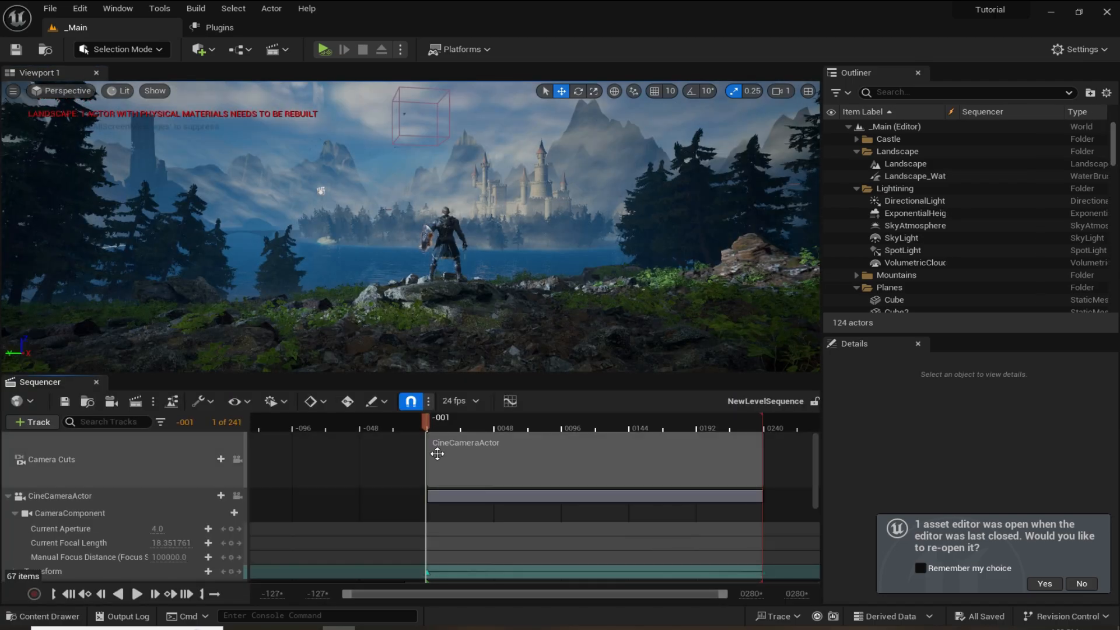
# - Switch the viewport to the CineCameraActor view and scrub the sequence to frame 24
pyautogui.moveTo(431, 421); pyautogui.dragTo(489, 423)
pyautogui.click(65, 91)
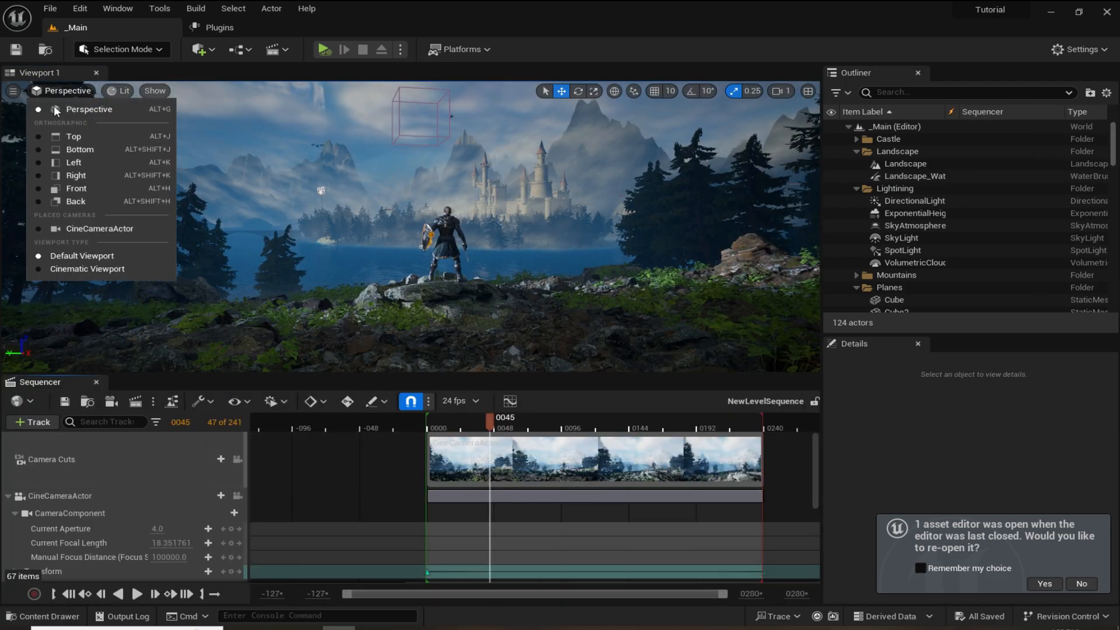
pyautogui.click(105, 229)
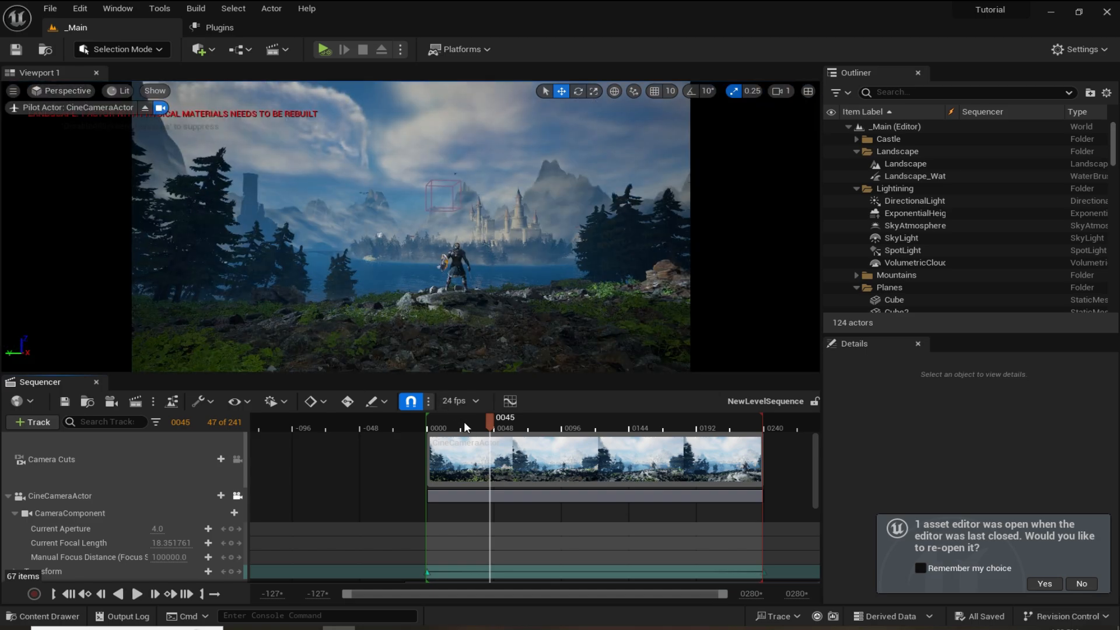
pyautogui.moveTo(464, 421); pyautogui.dragTo(461, 421)
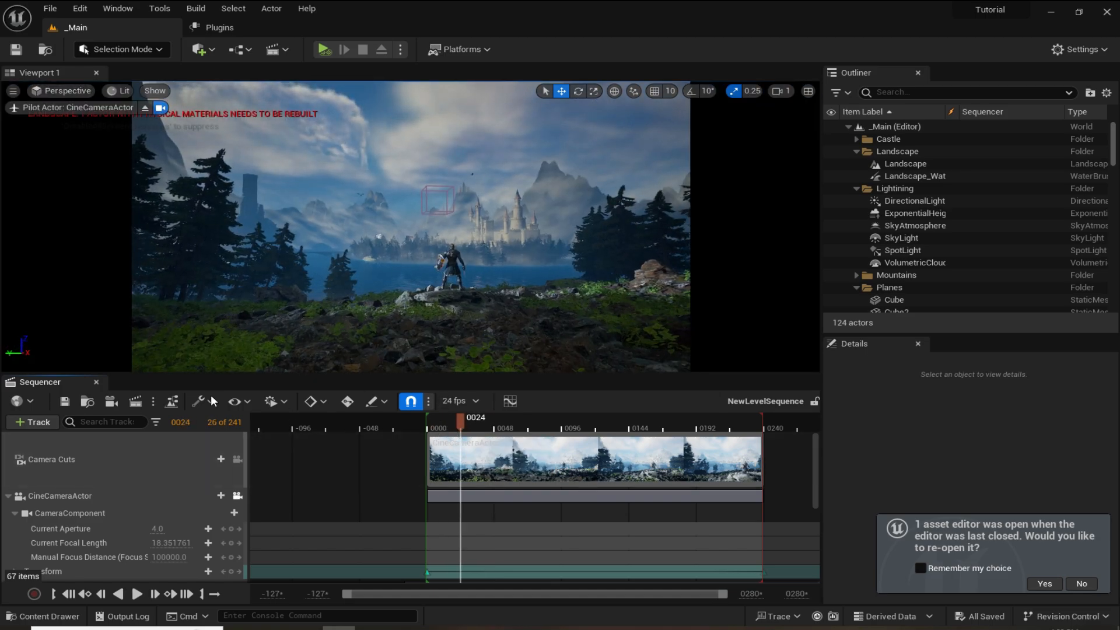
# - Send NewLevelSequence to the Movie Render Queue and open the configuration of its render job
pyautogui.click(136, 402)
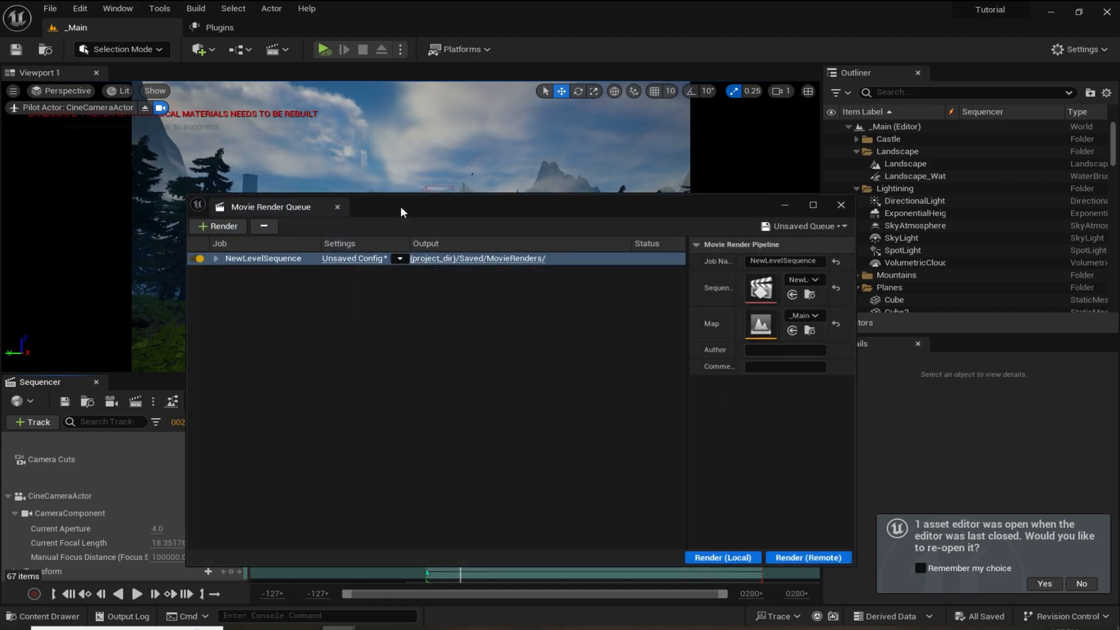
pyautogui.moveTo(533, 185); pyautogui.dragTo(484, 184)
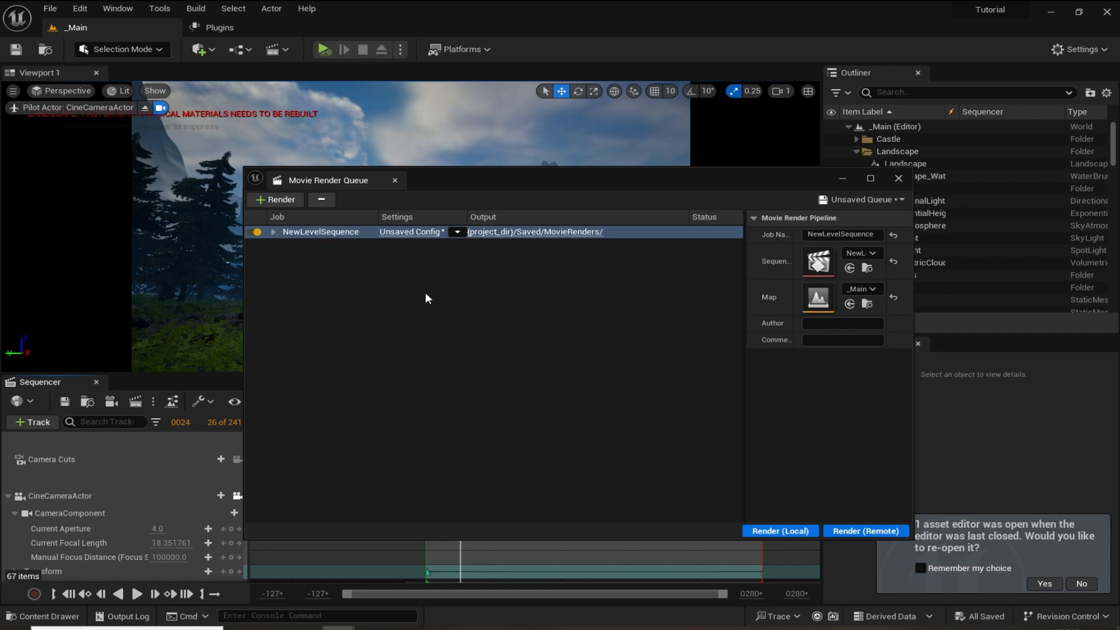
pyautogui.moveTo(463, 176); pyautogui.dragTo(486, 202)
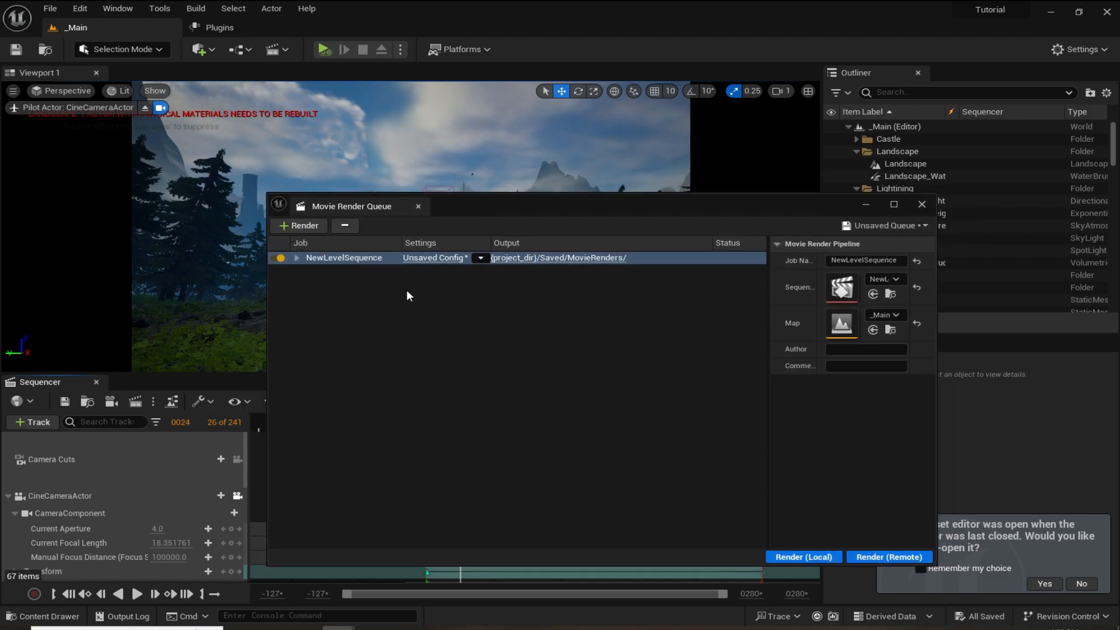
pyautogui.click(425, 259)
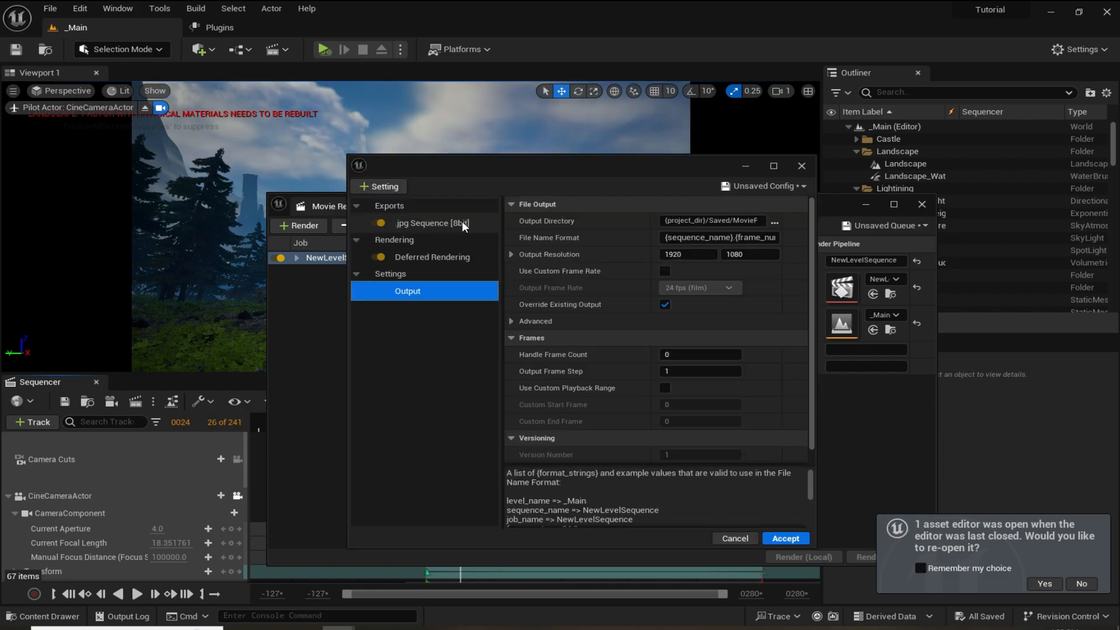
# - Replace the .jpg Sequence export in the render configuration with a .png Sequence [8bit] export
pyautogui.click(461, 222)
pyautogui.press('Delete')
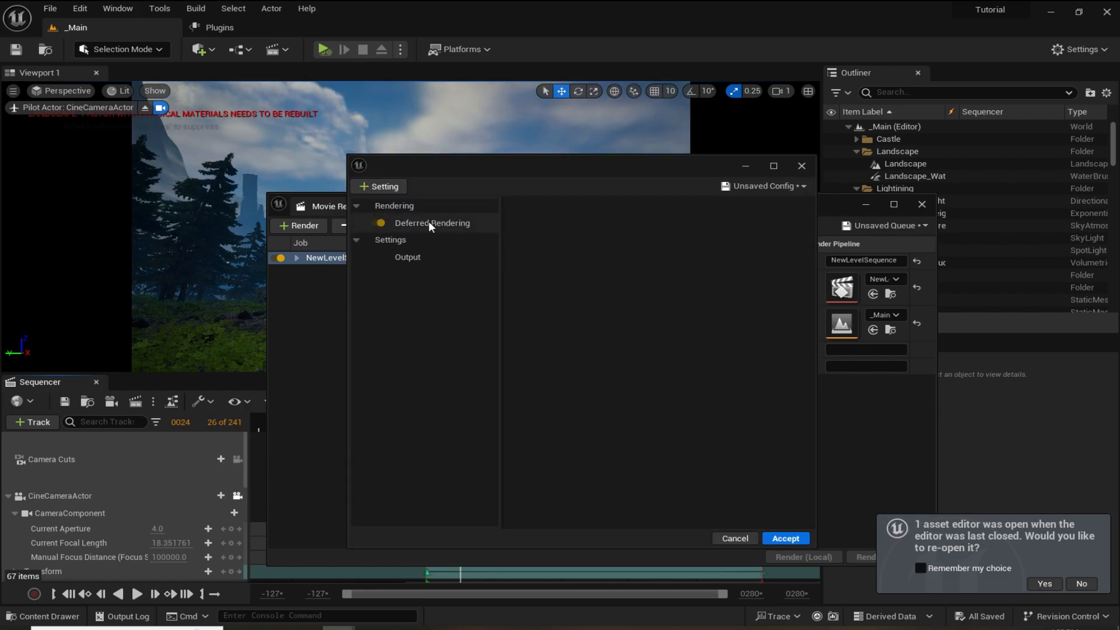
pyautogui.click(383, 186)
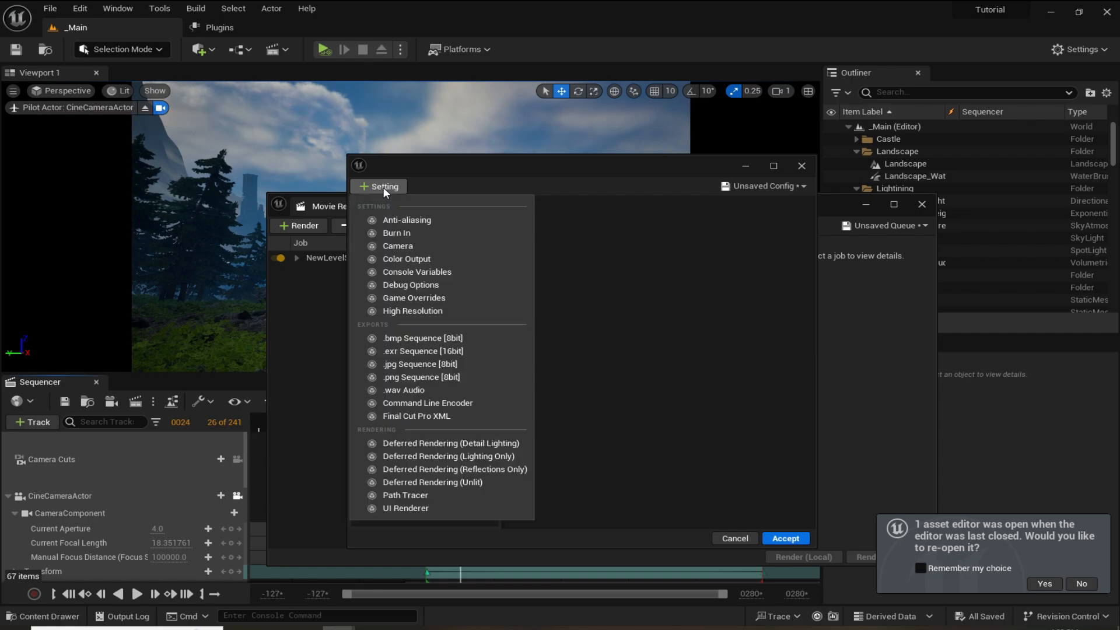
pyautogui.click(425, 377)
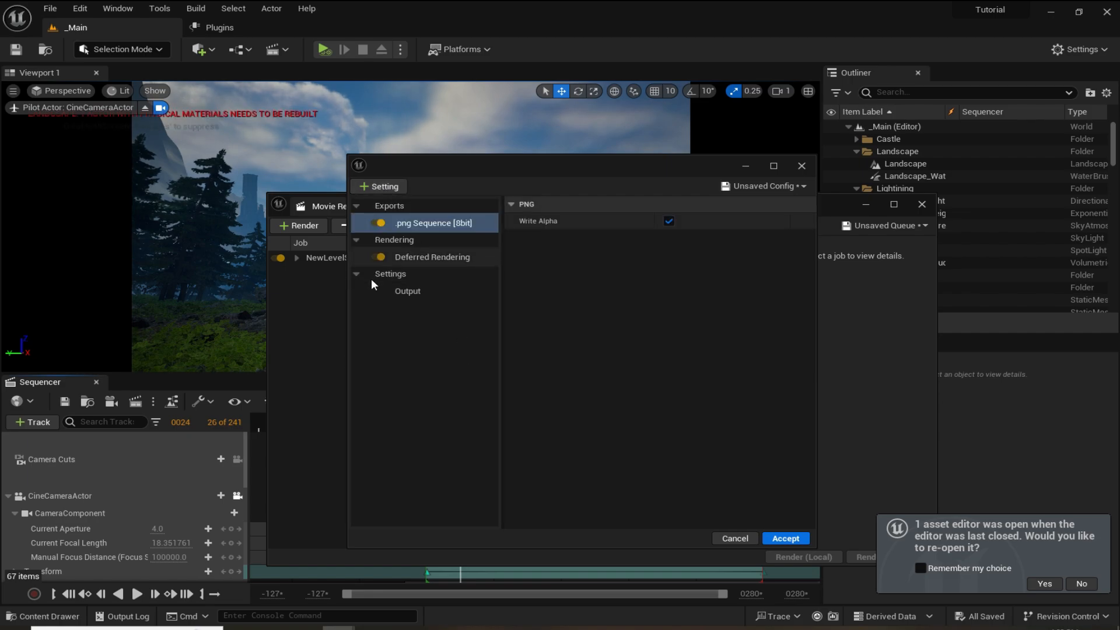
# - Add an Anti-aliasing setting to the render configuration and set its Temporal Sample Count to 32
pyautogui.click(383, 186)
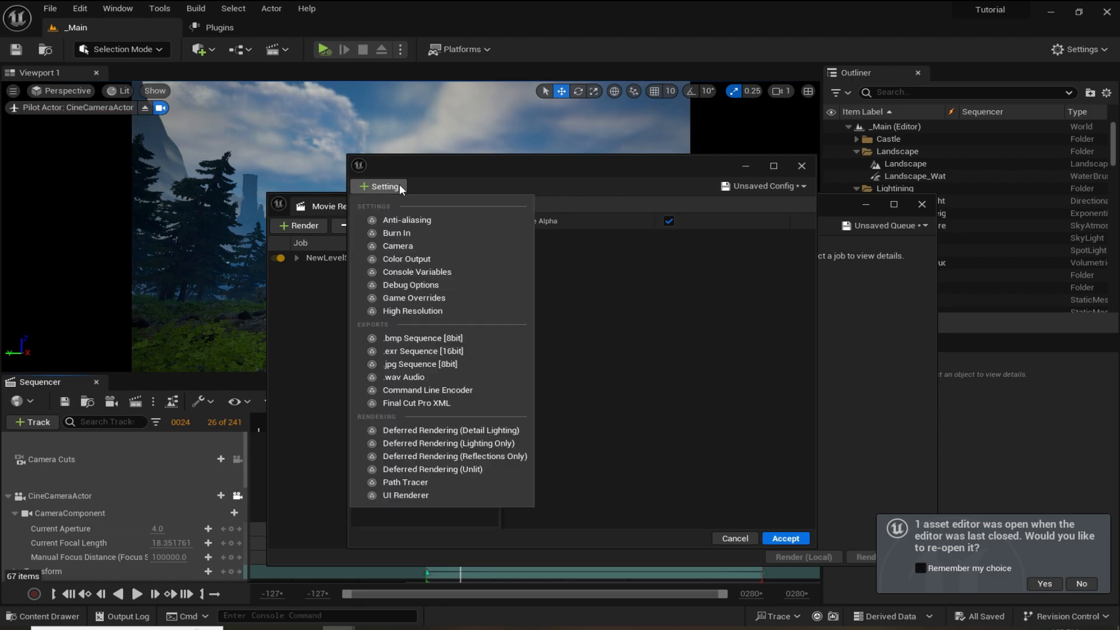
pyautogui.click(407, 221)
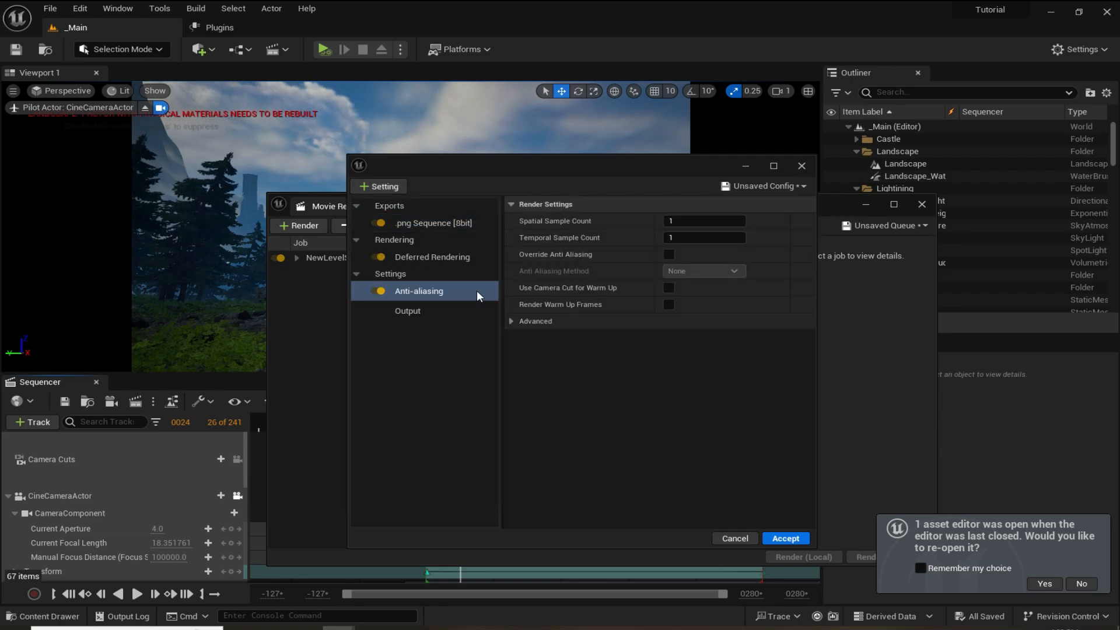
pyautogui.click(688, 240)
pyautogui.write('32')
pyautogui.press('Return')
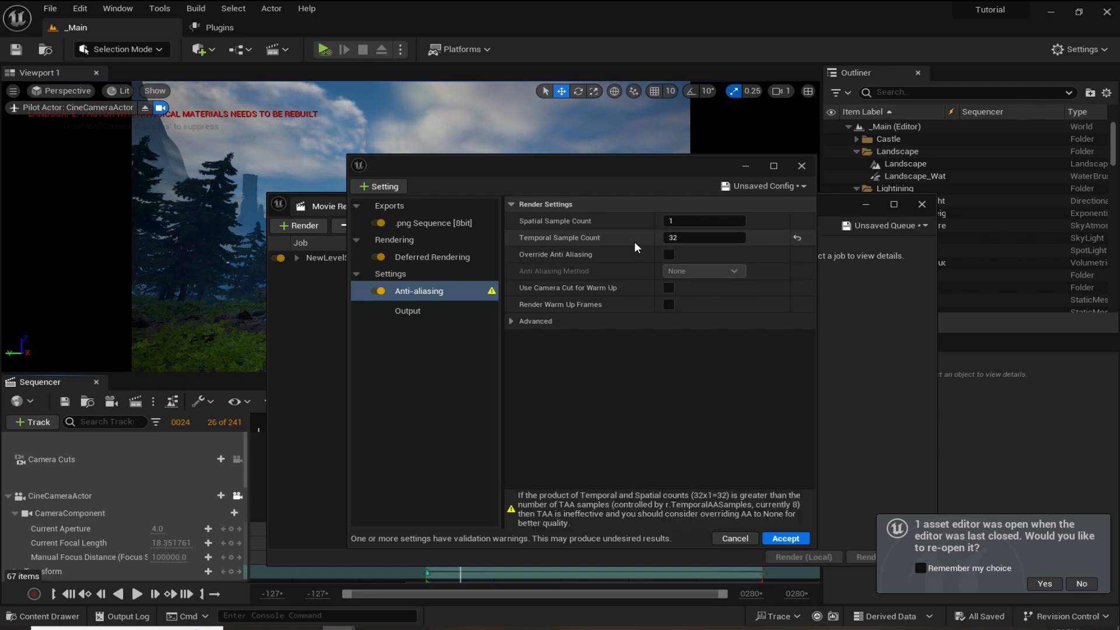
# - Try a Temporal Sample Count of 64 and return it to 32
pyautogui.click(681, 239)
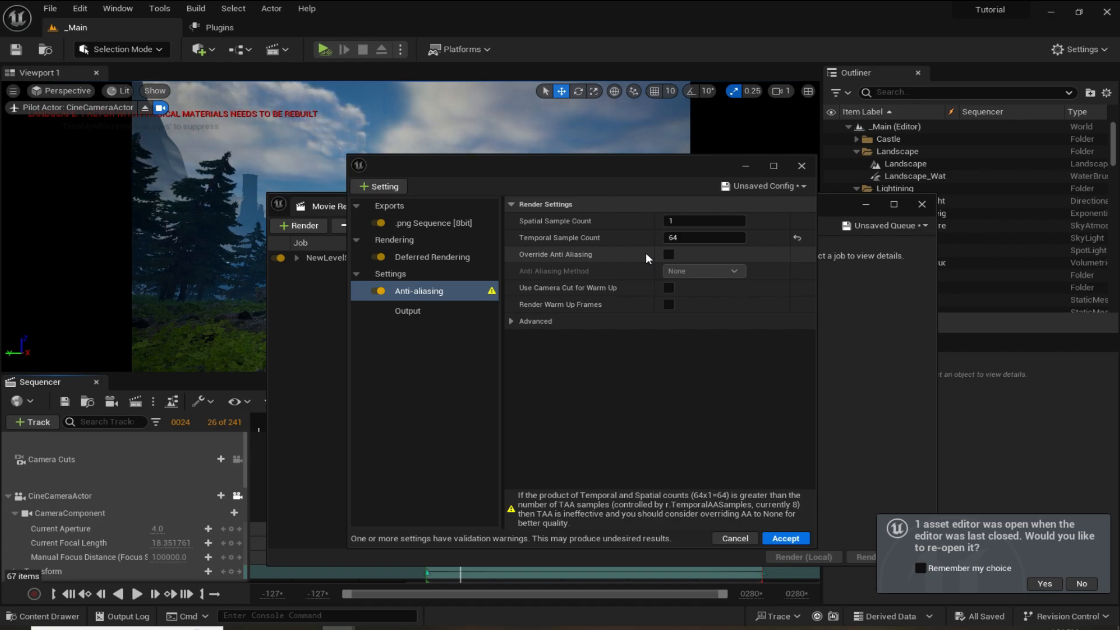
pyautogui.click(694, 238)
pyautogui.write('32')
pyautogui.press('Return')
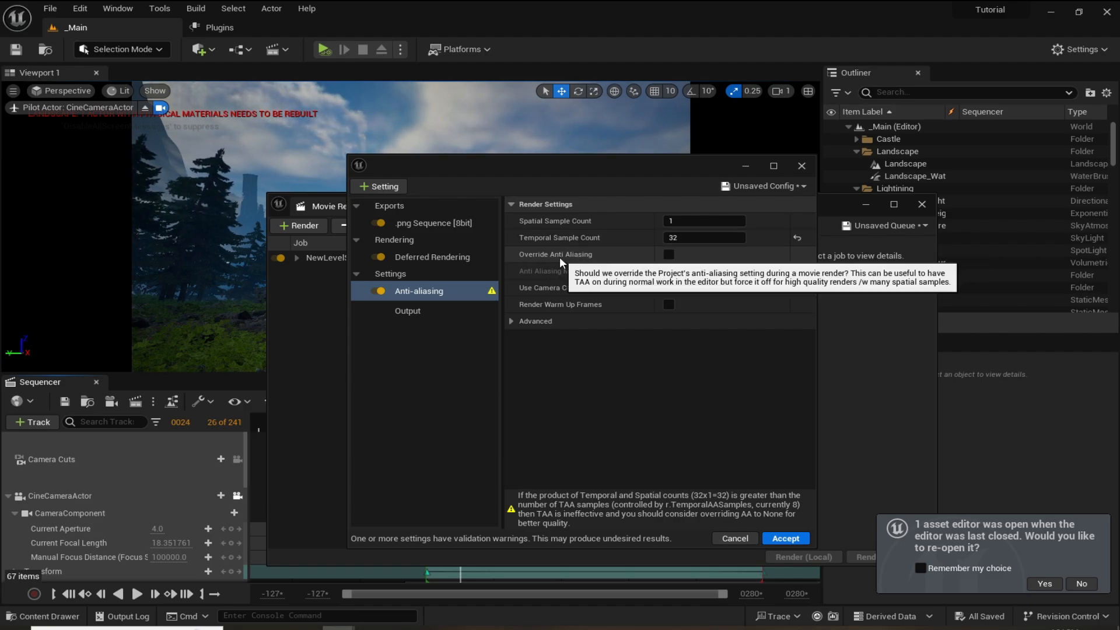
# - Enable Override Anti Aliasing and set both the Render Warm Up Count and Engine Warm Up Count to 120
pyautogui.click(668, 254)
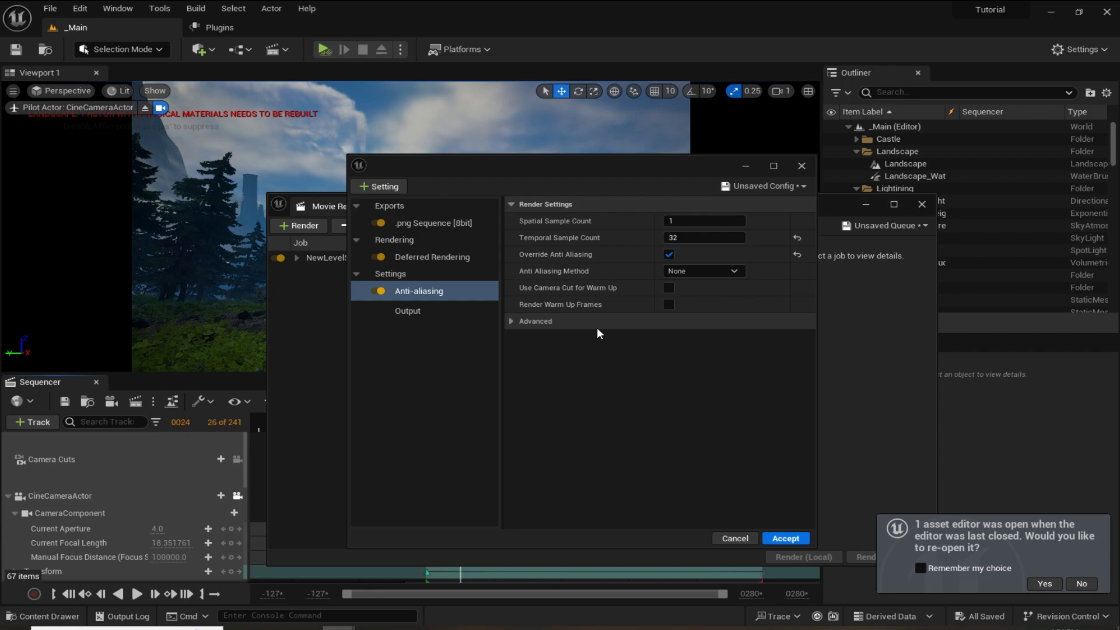
pyautogui.click(511, 322)
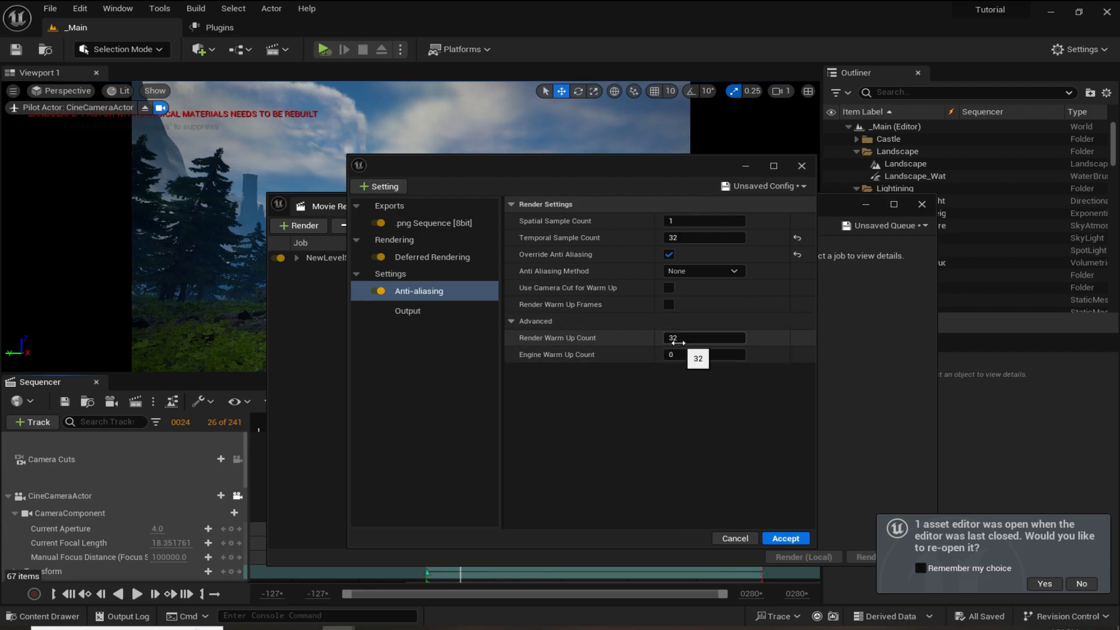
pyautogui.write('0')
pyautogui.press('Return')
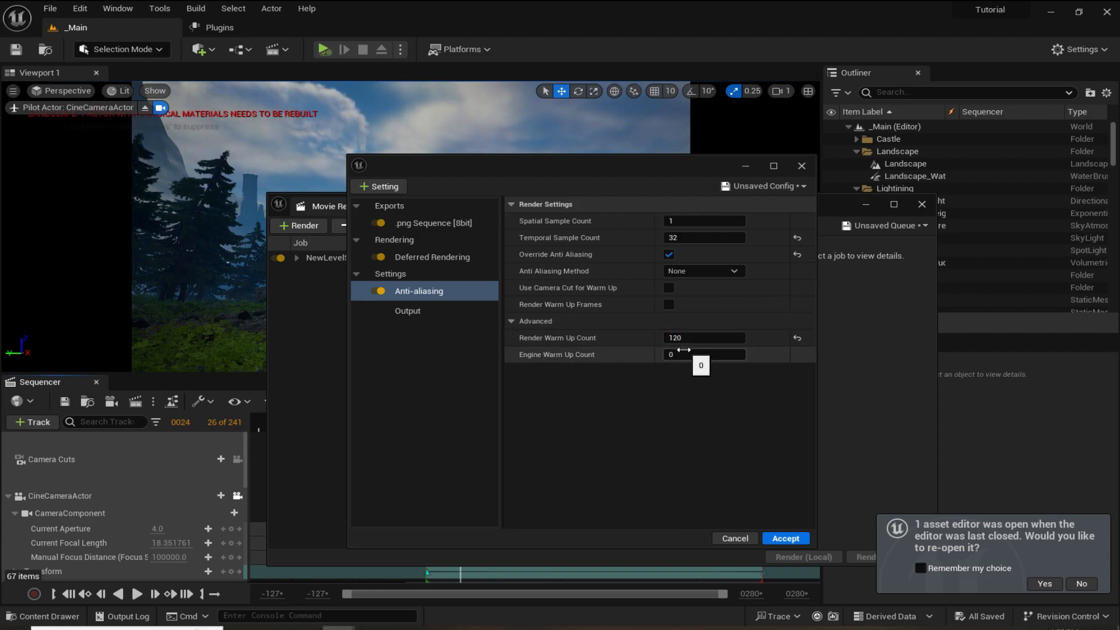
pyautogui.click(691, 361)
pyautogui.write('120')
pyautogui.press('Return')
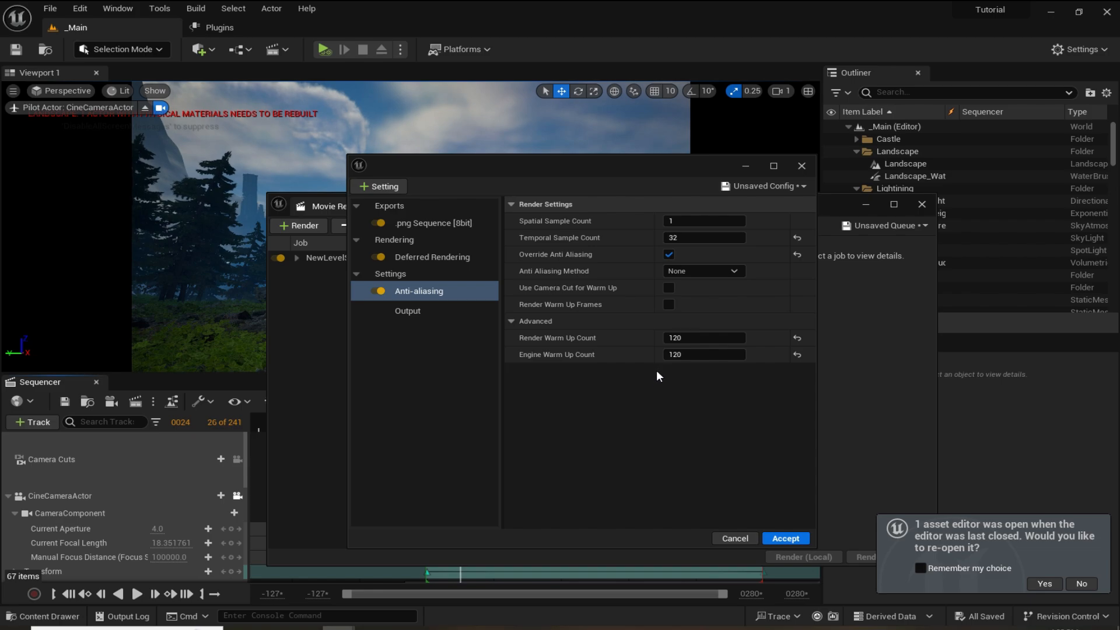
# - Set the render output directory to the Desktop folder and enable the custom frame rate at 24 fps (film)
pyautogui.click(426, 312)
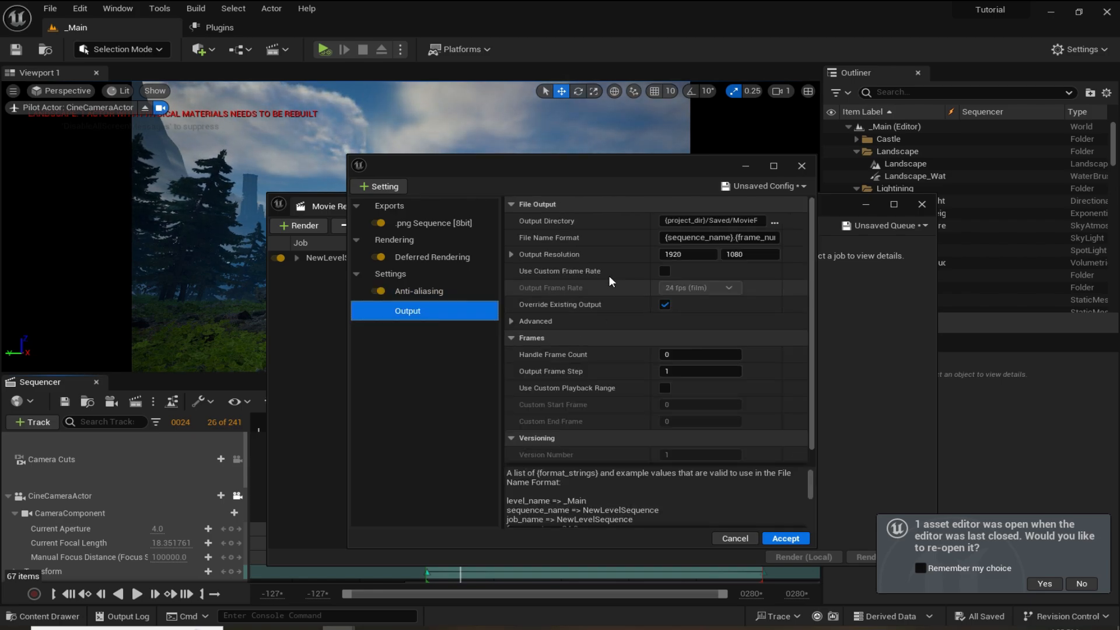
pyautogui.click(775, 223)
pyautogui.click(401, 255)
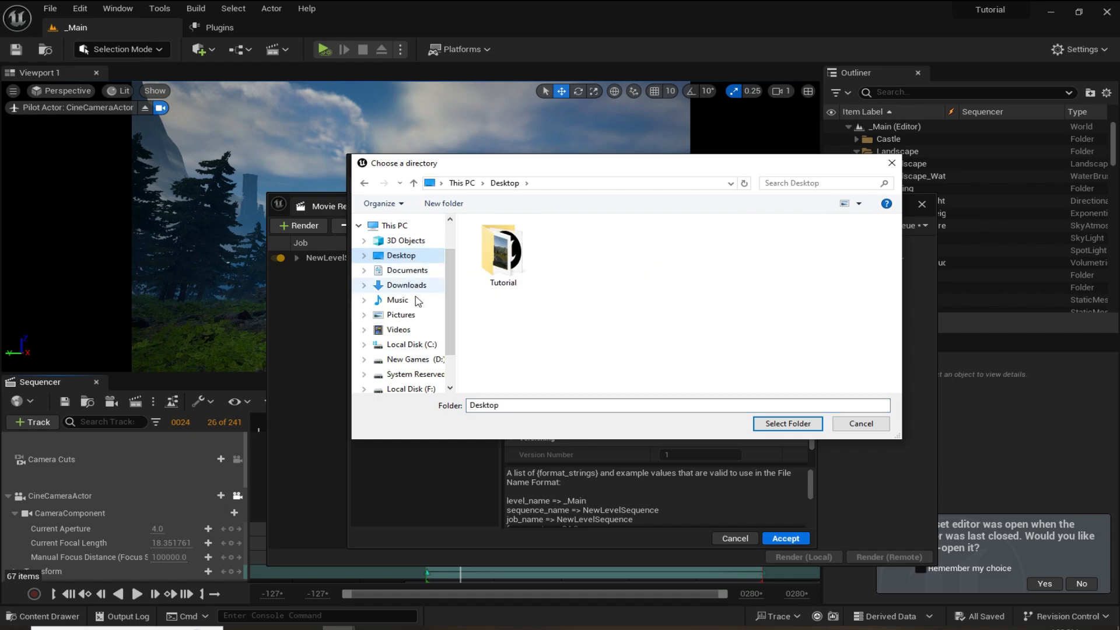
pyautogui.click(787, 424)
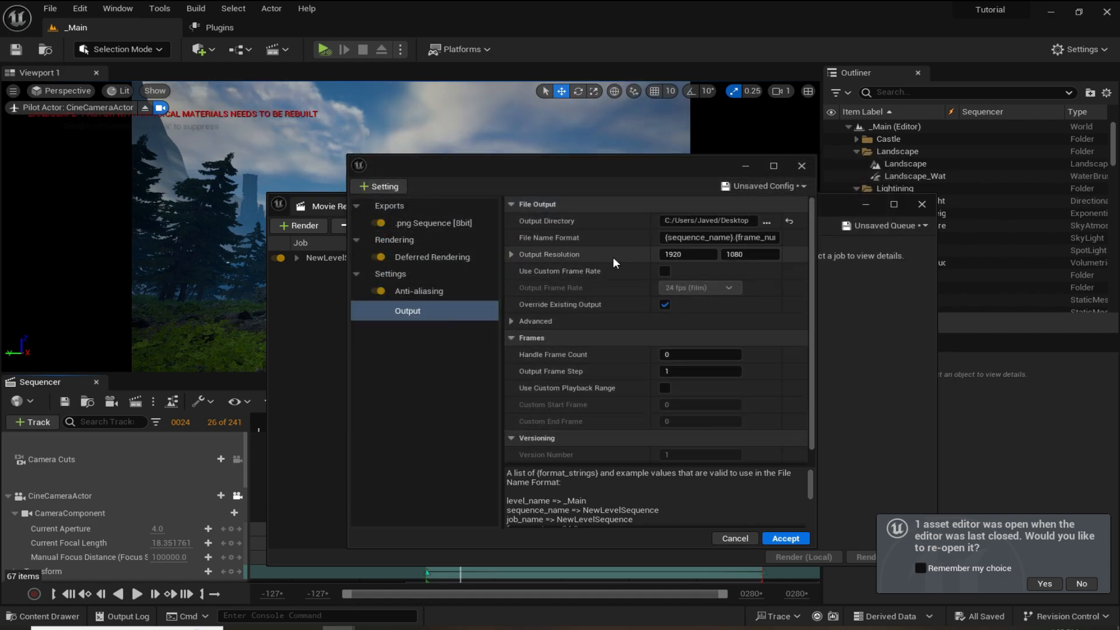
pyautogui.click(666, 270)
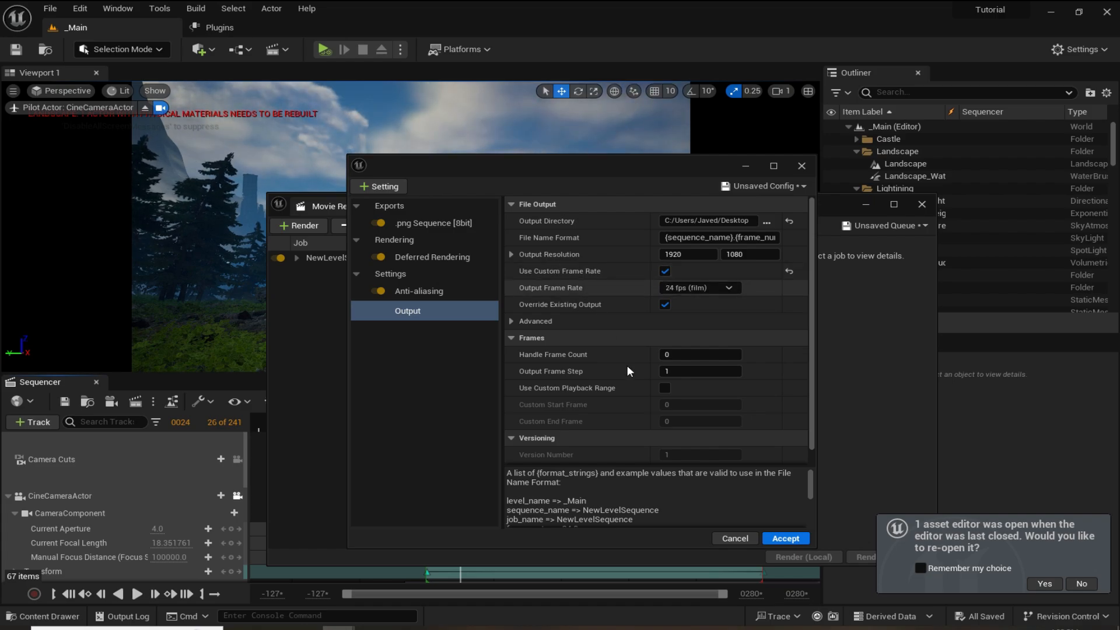
# - Accept the render configuration and start a local render of the queued NewLevelSequence job
pyautogui.click(784, 540)
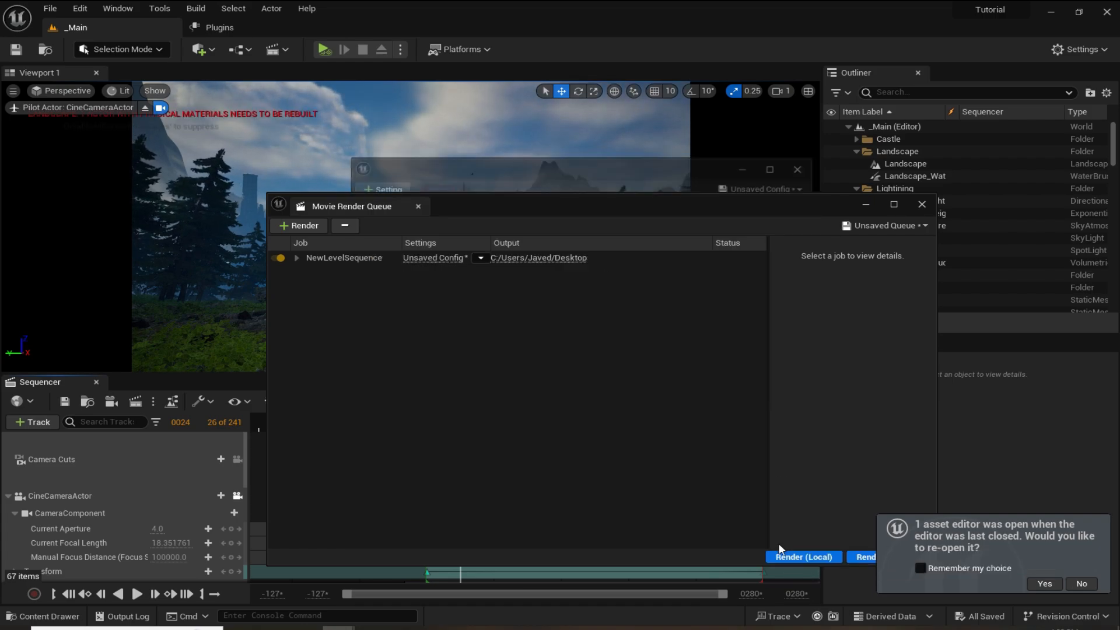
pyautogui.click(798, 555)
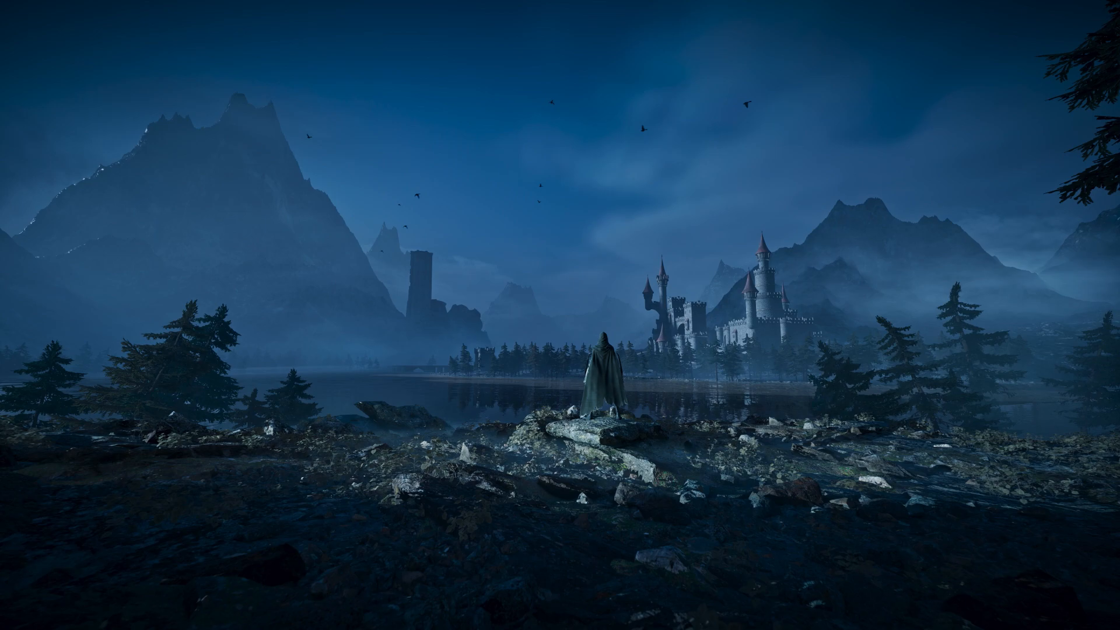